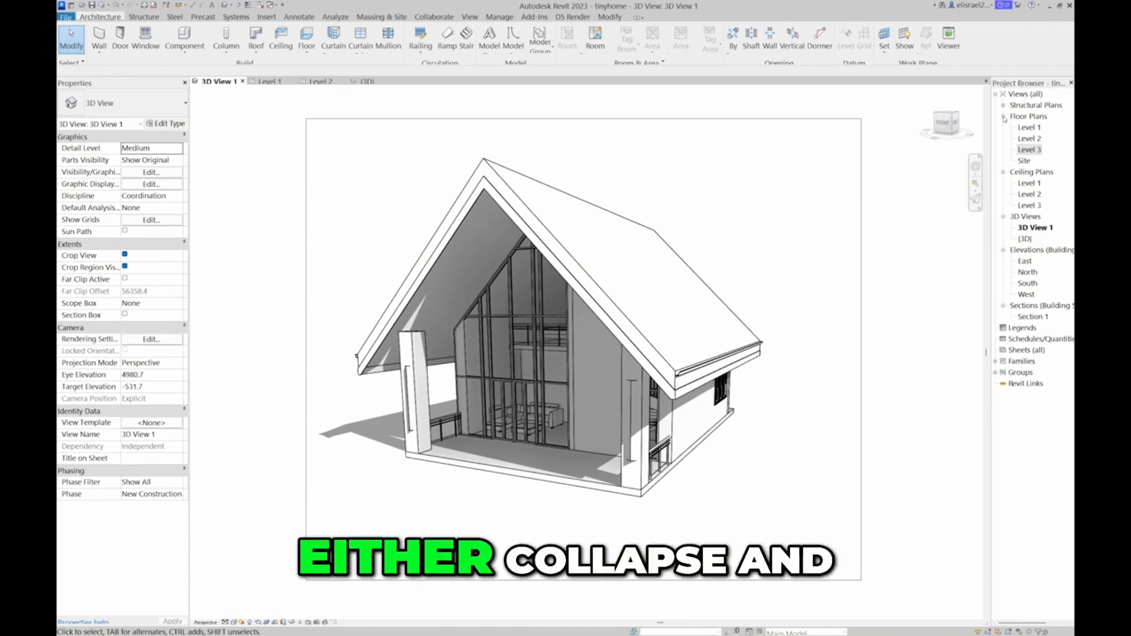
Collapse the Floor Plans, Ceiling Plans, 3D Views, Elevations and Sections branches in the Project Browser
click(1003, 117)
click(1003, 116)
click(1003, 117)
click(1004, 128)
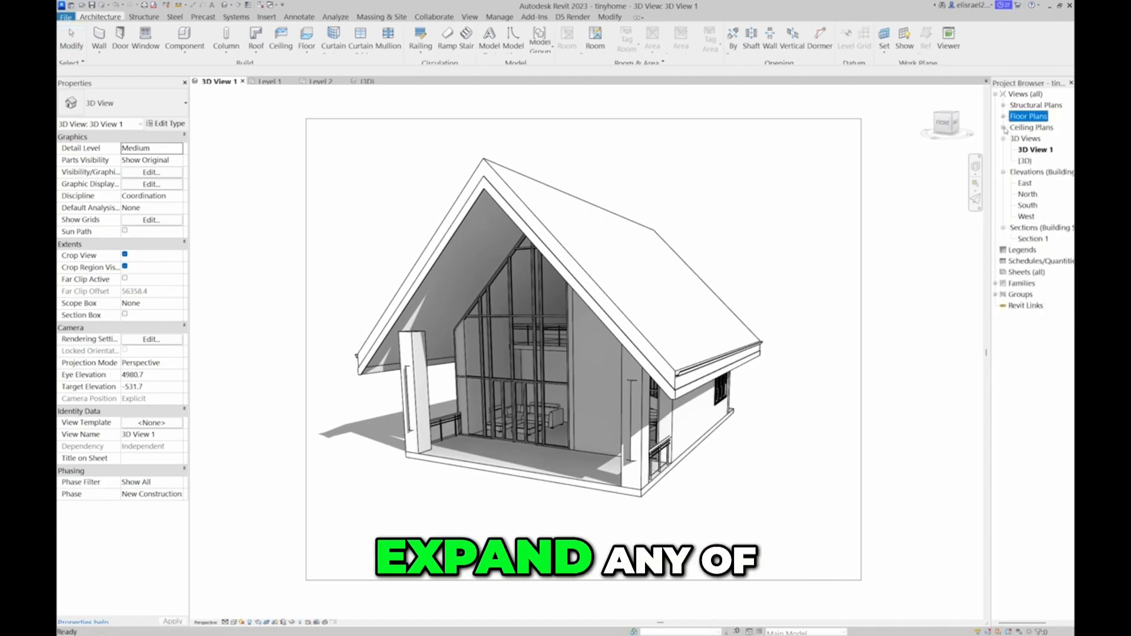
click(1004, 139)
click(1004, 150)
click(1004, 162)
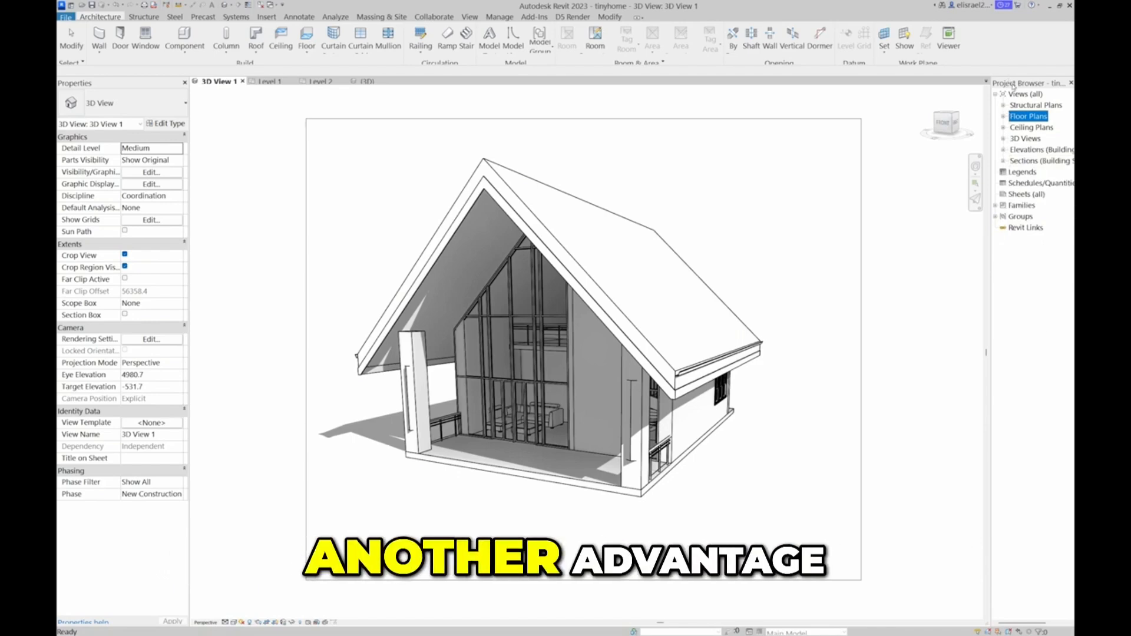
Try docking the Project Browser and Properties palettes on each other's side, and return both to their original sides
drag(1015, 83, 58, 162)
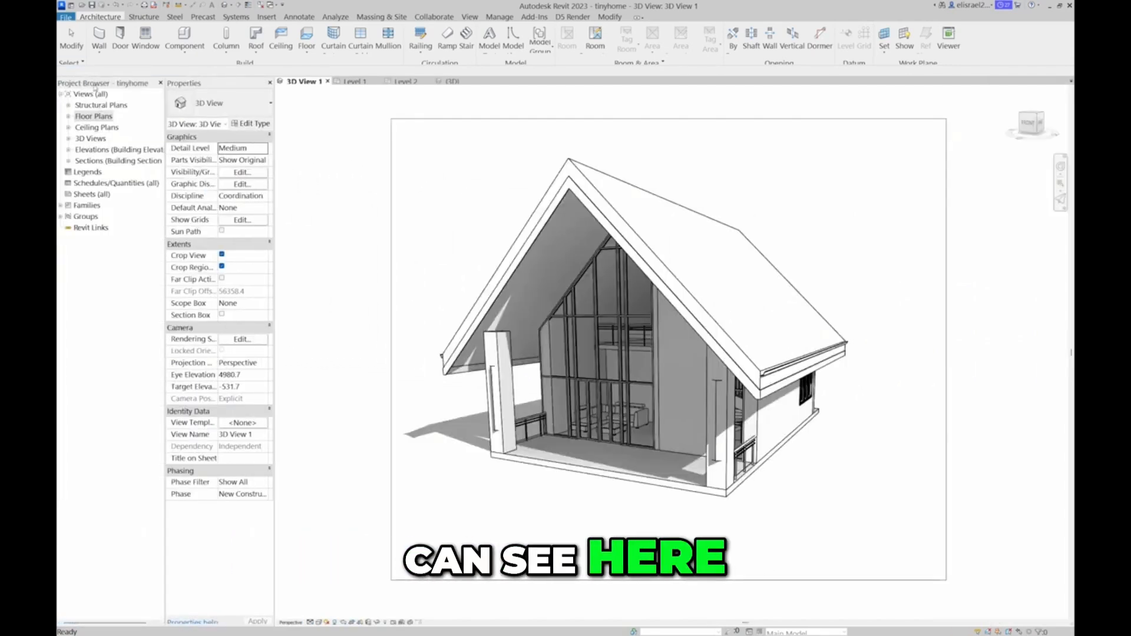
drag(205, 86, 1030, 85)
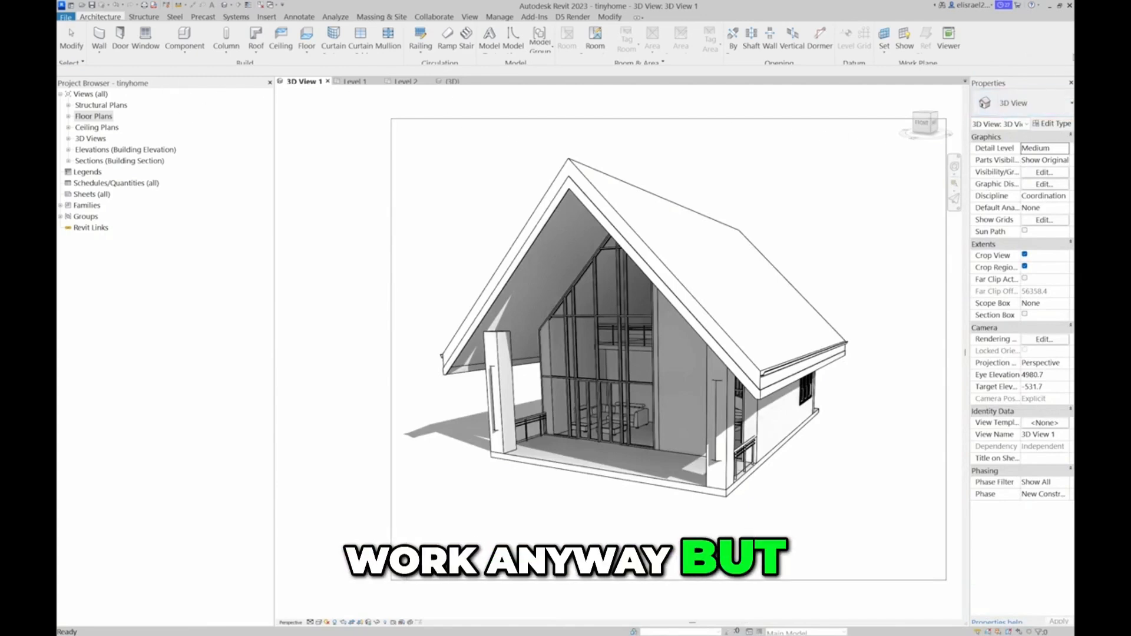
drag(1043, 84, 58, 74)
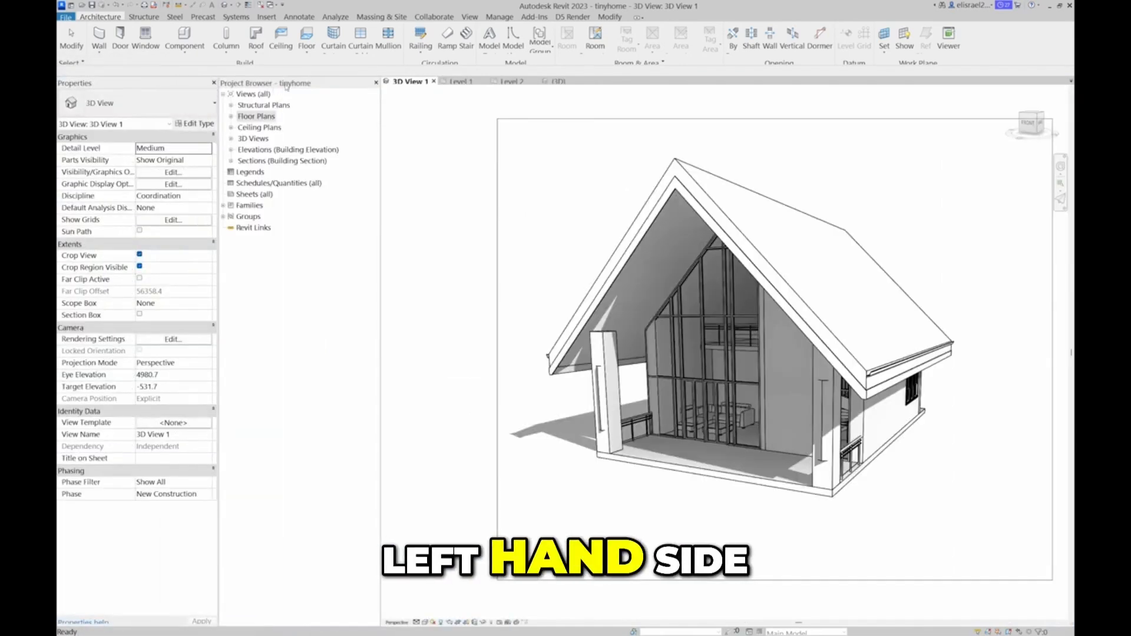
drag(247, 85, 1036, 235)
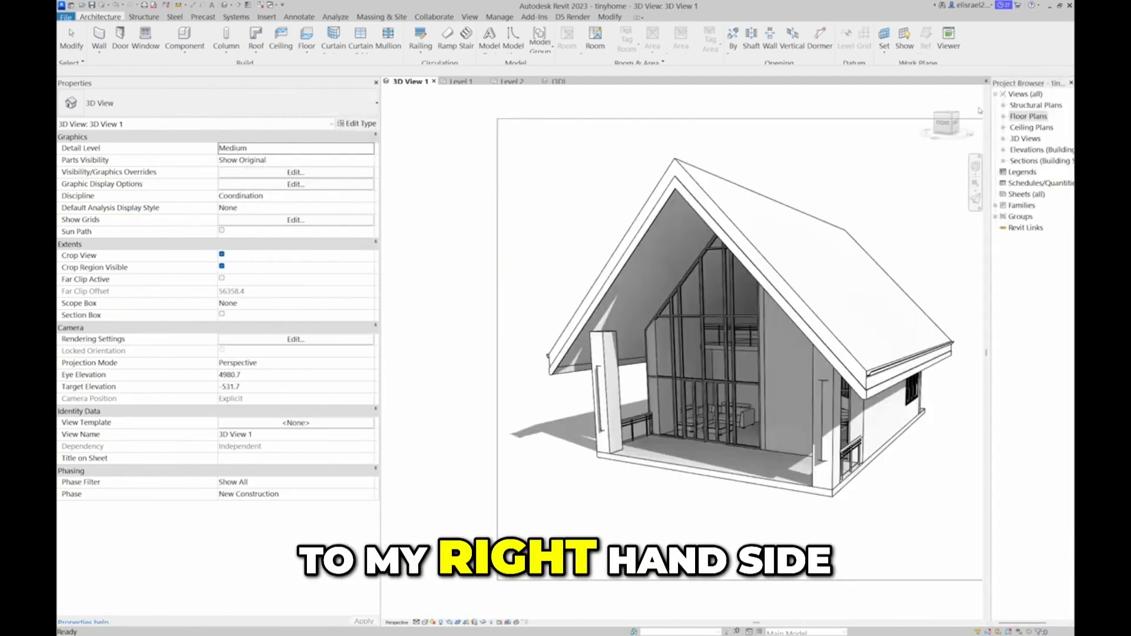
drag(381, 193, 216, 212)
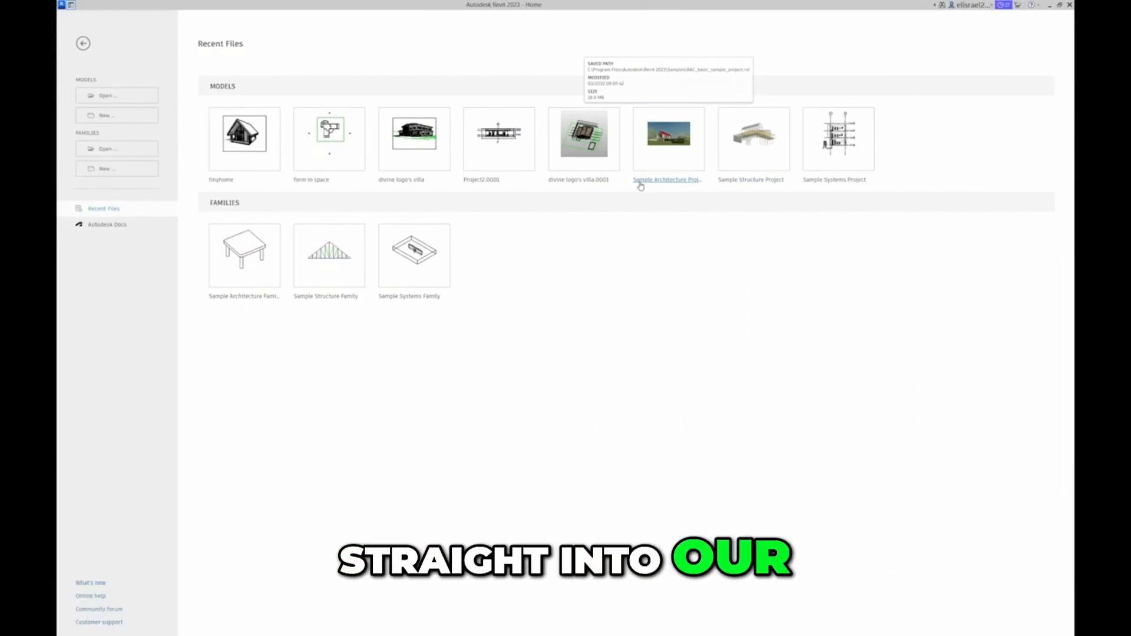
Create a new project from the Metric-Architectural Template
click(110, 116)
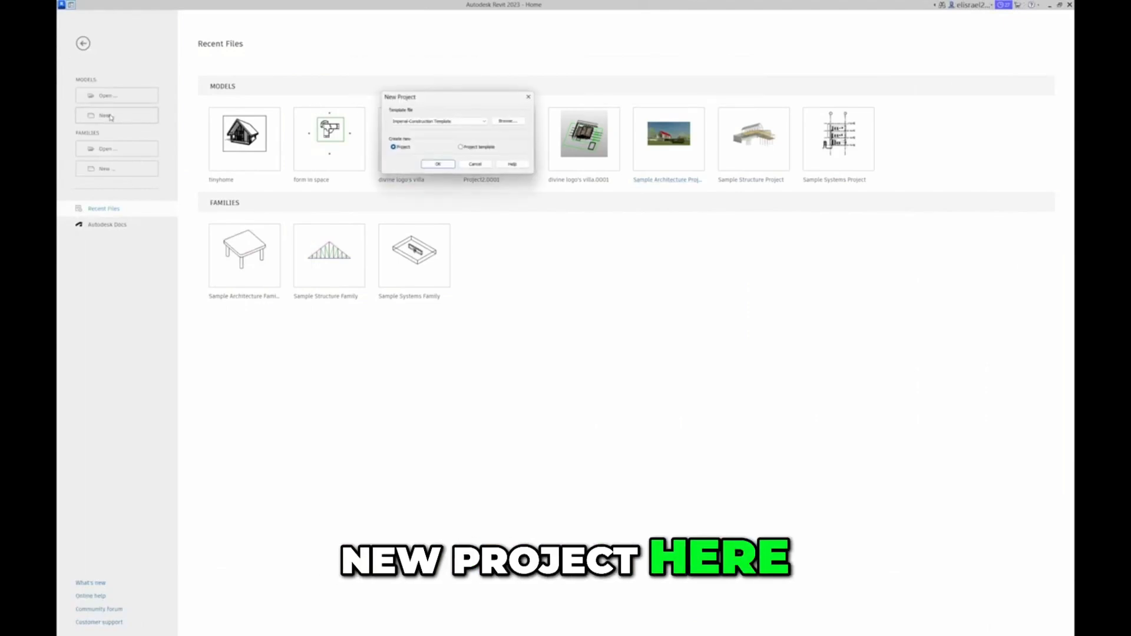
click(487, 122)
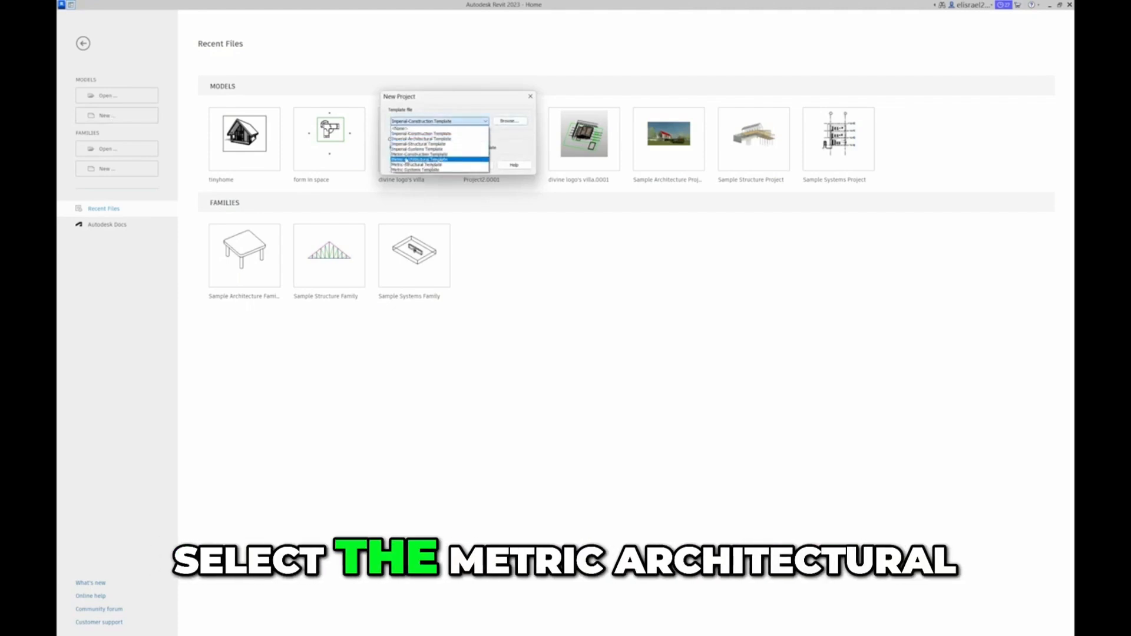
click(406, 160)
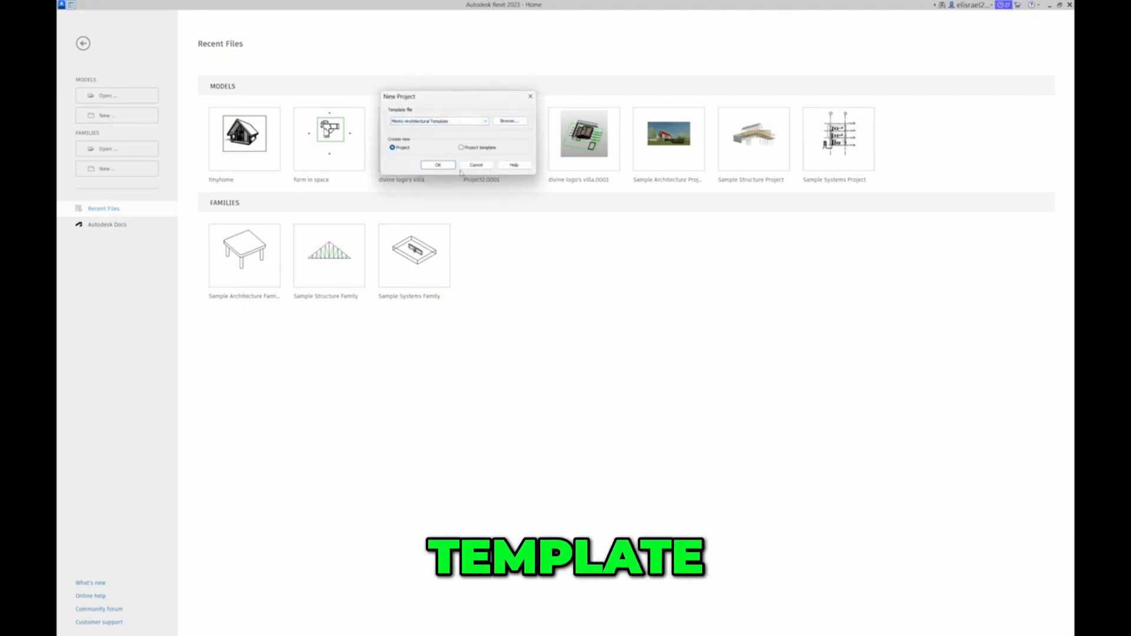
click(432, 165)
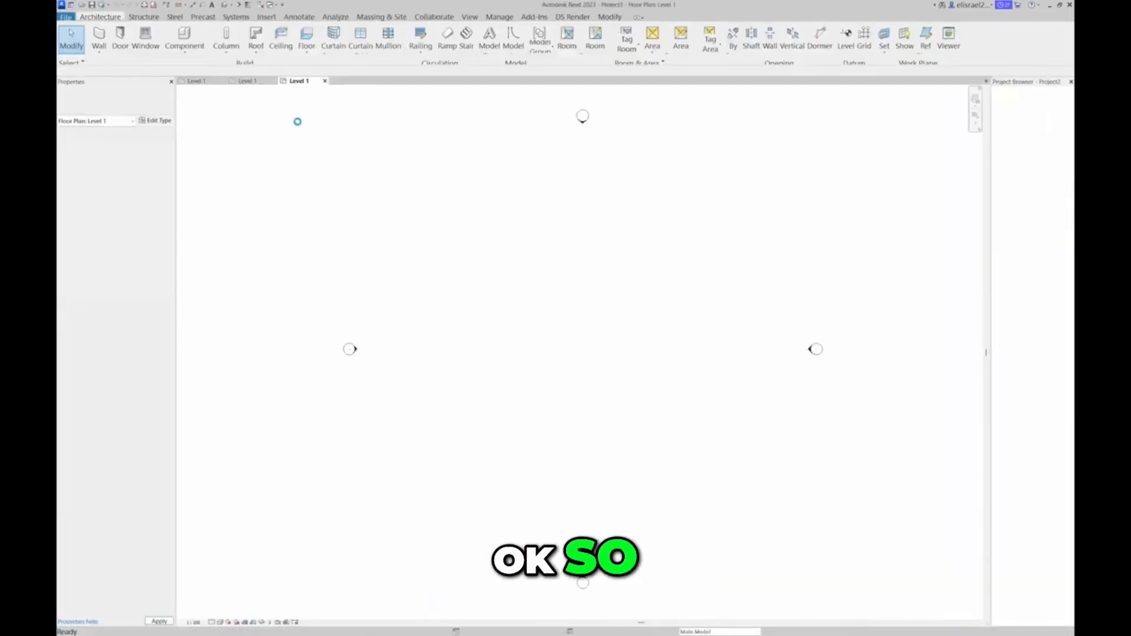
Close the other open views so only the new project's Level 1 plan remains, discarding the changes to tinyhome
click(325, 81)
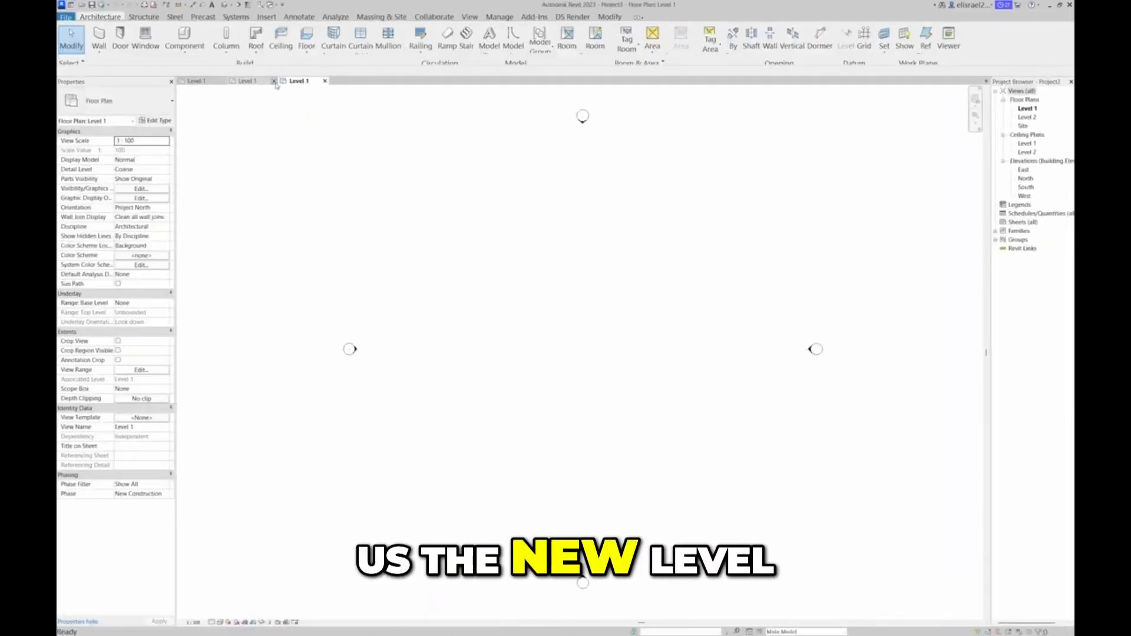
click(273, 82)
click(224, 81)
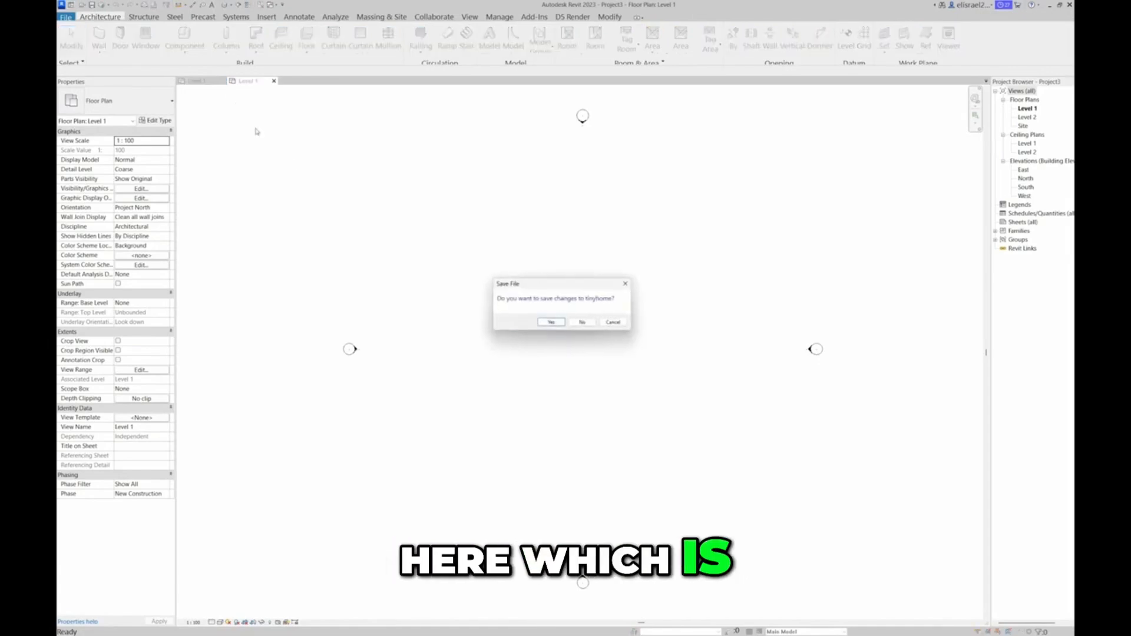
click(578, 320)
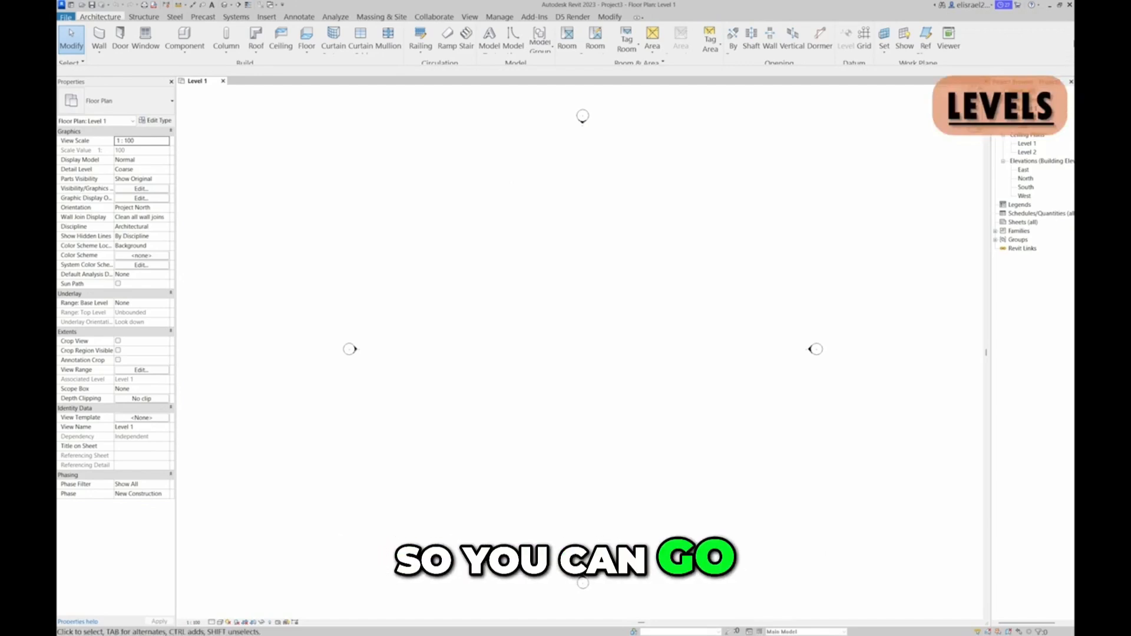
Open the East elevation and rename Level 1 as "ground level"
double_click(1025, 171)
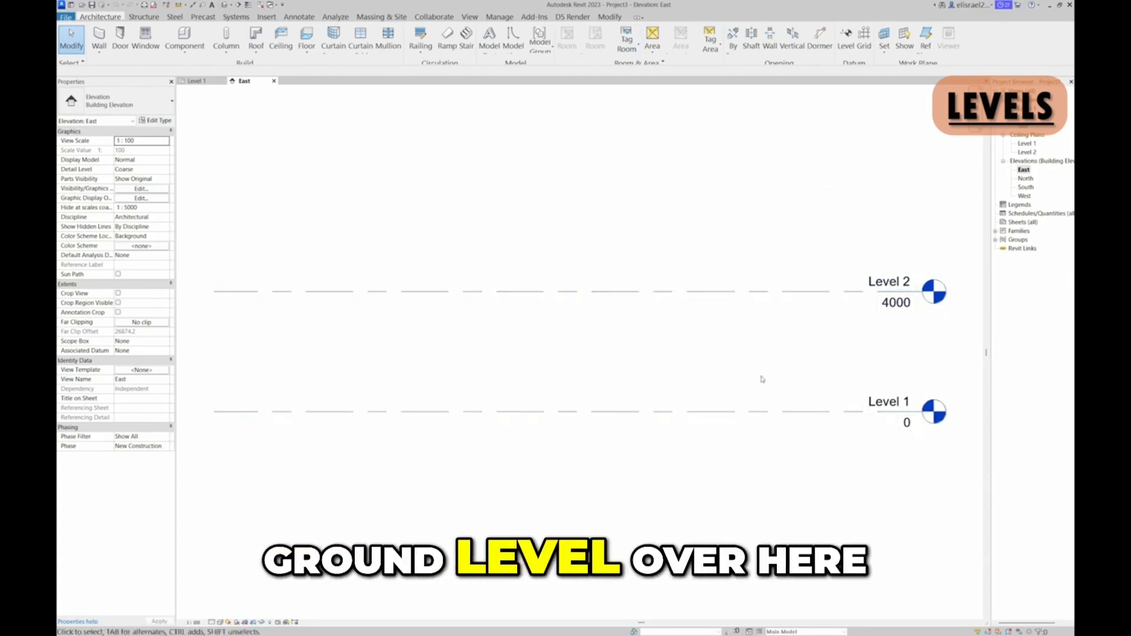
click(908, 405)
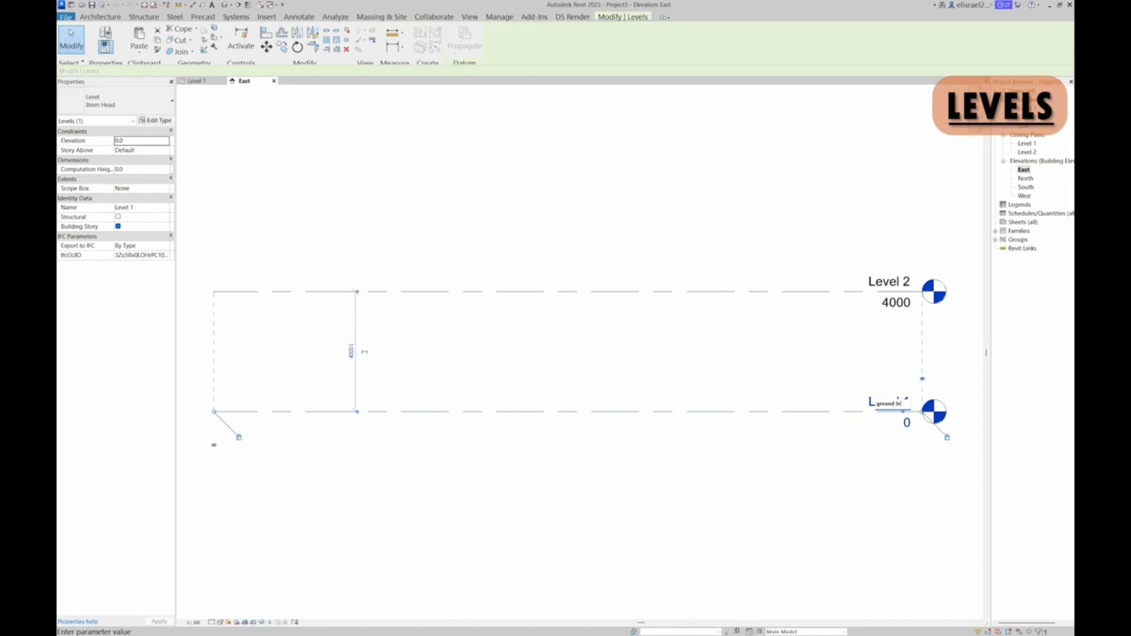
key(Return)
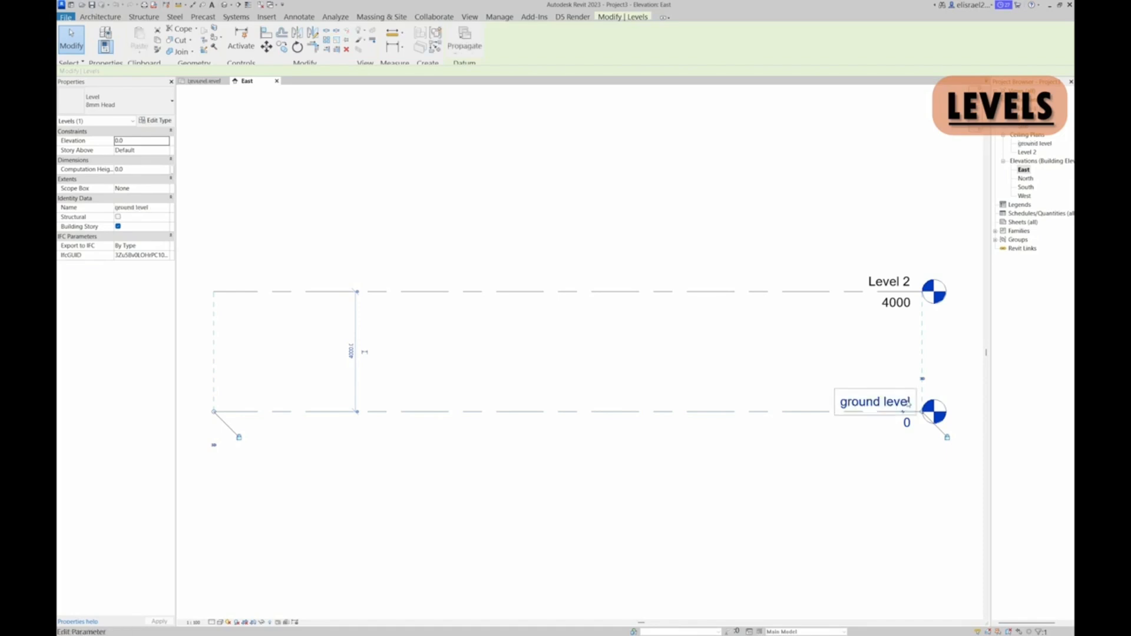
click(929, 459)
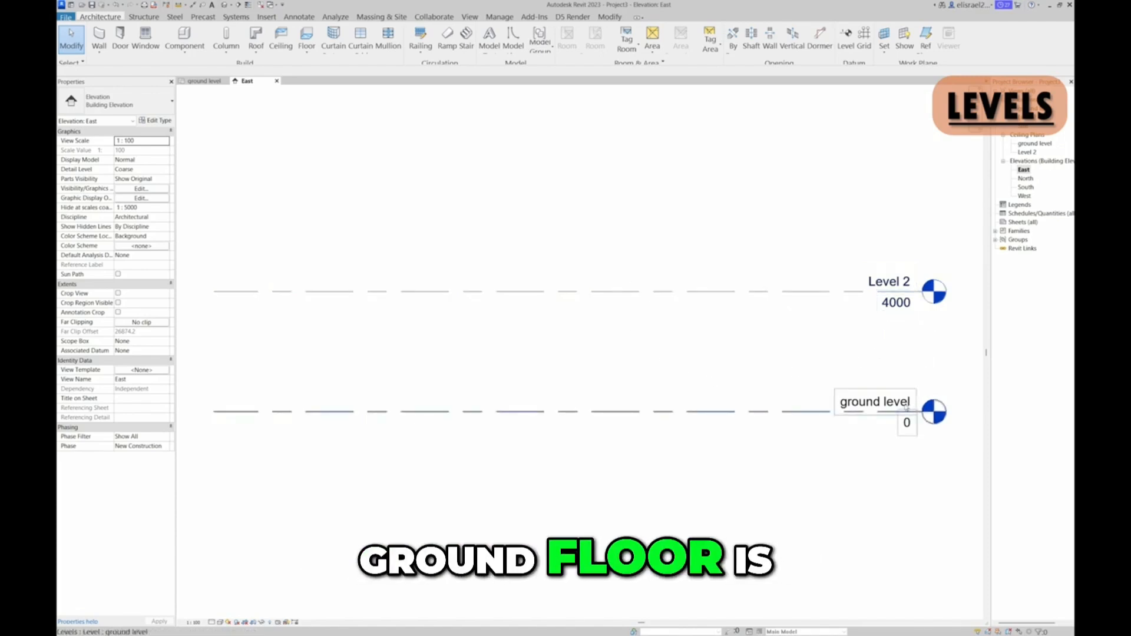
click(207, 82)
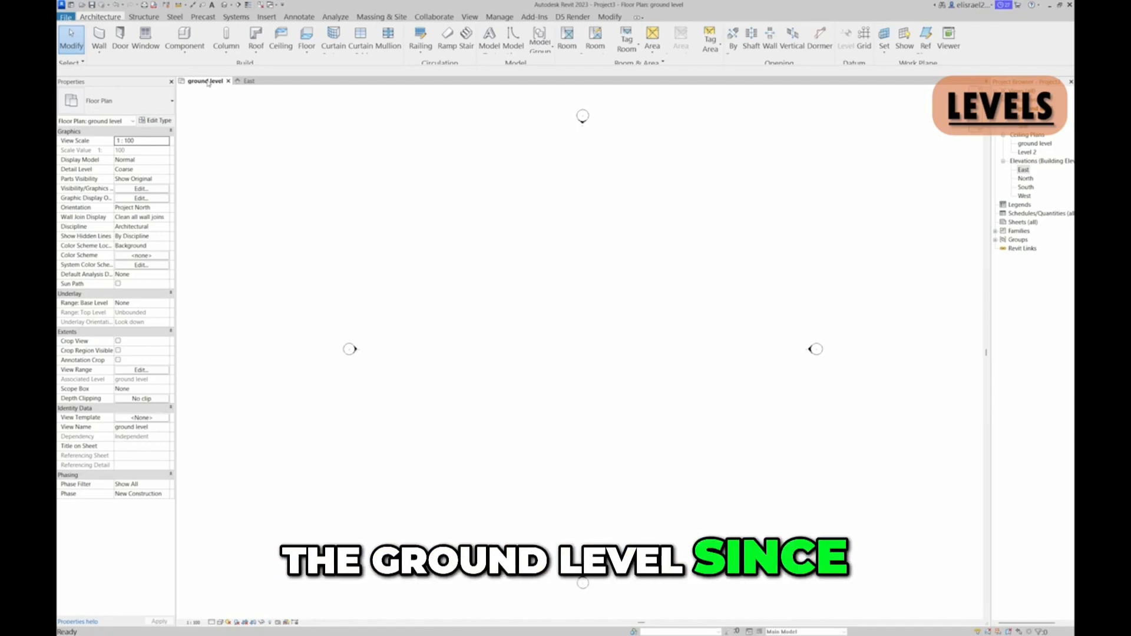
click(248, 81)
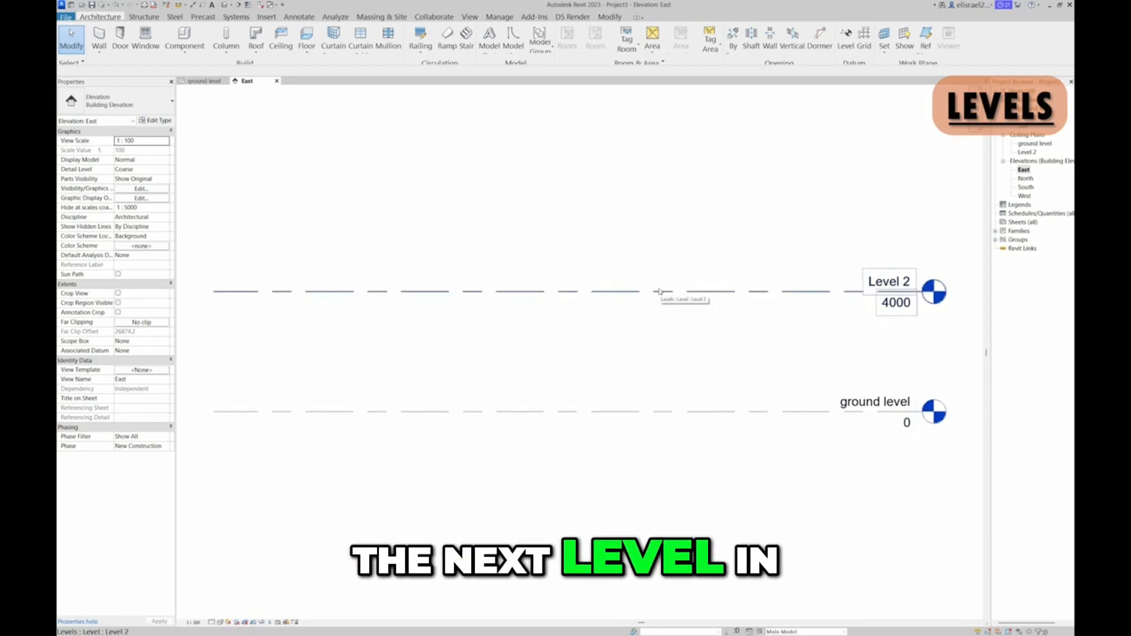
Create a new level 3000 mm above Level 2, at elevation 7000, using Create Similar on Level 2
click(821, 295)
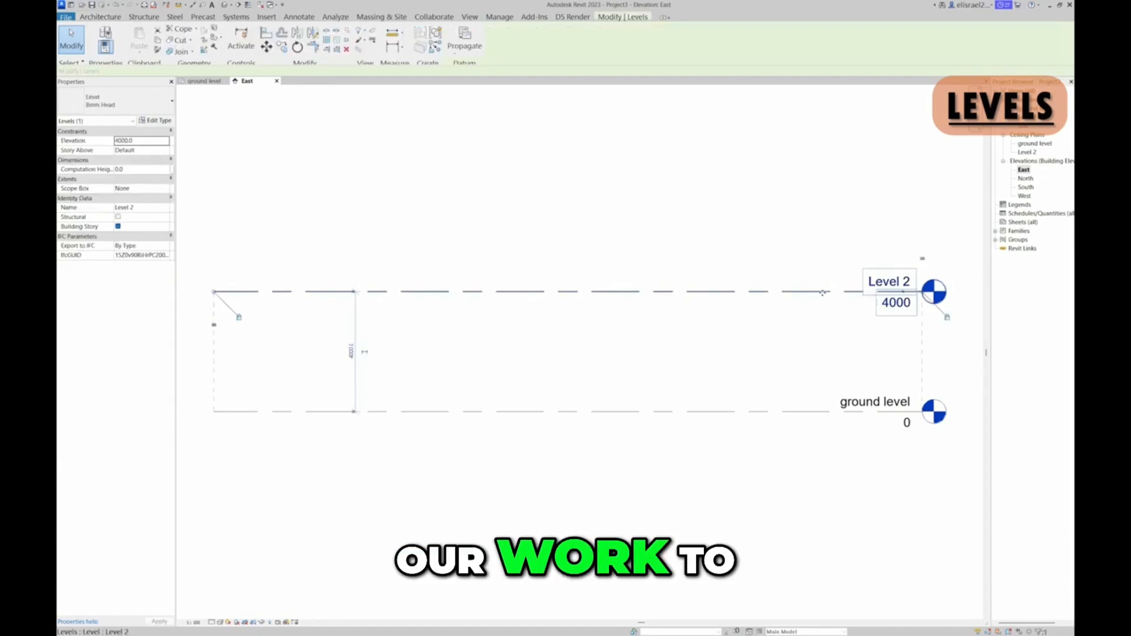
click(436, 49)
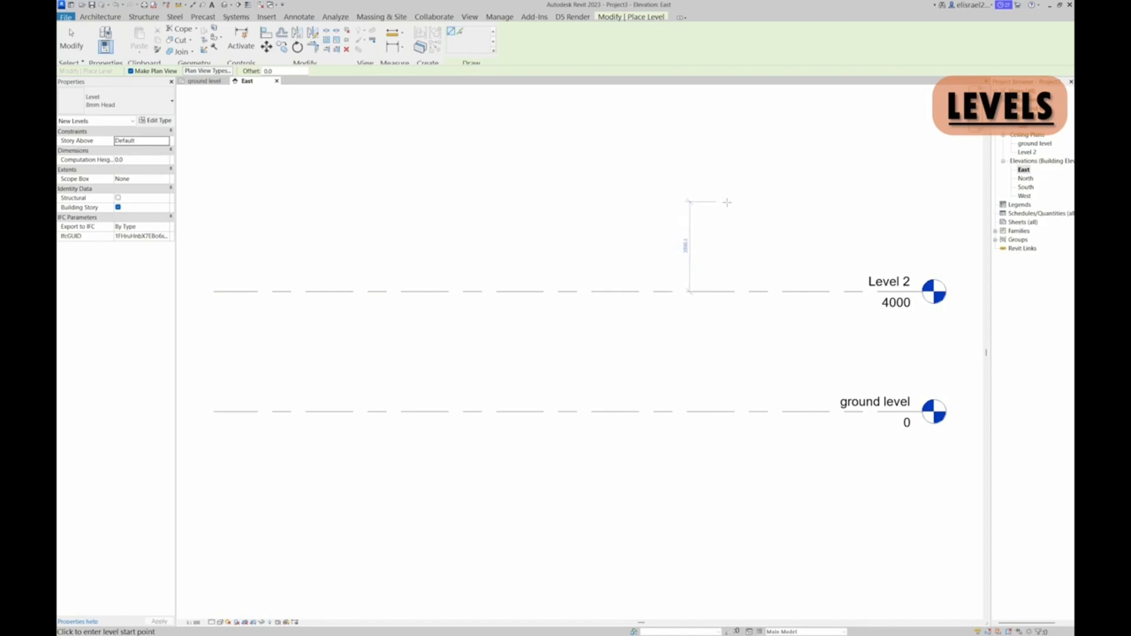
click(727, 202)
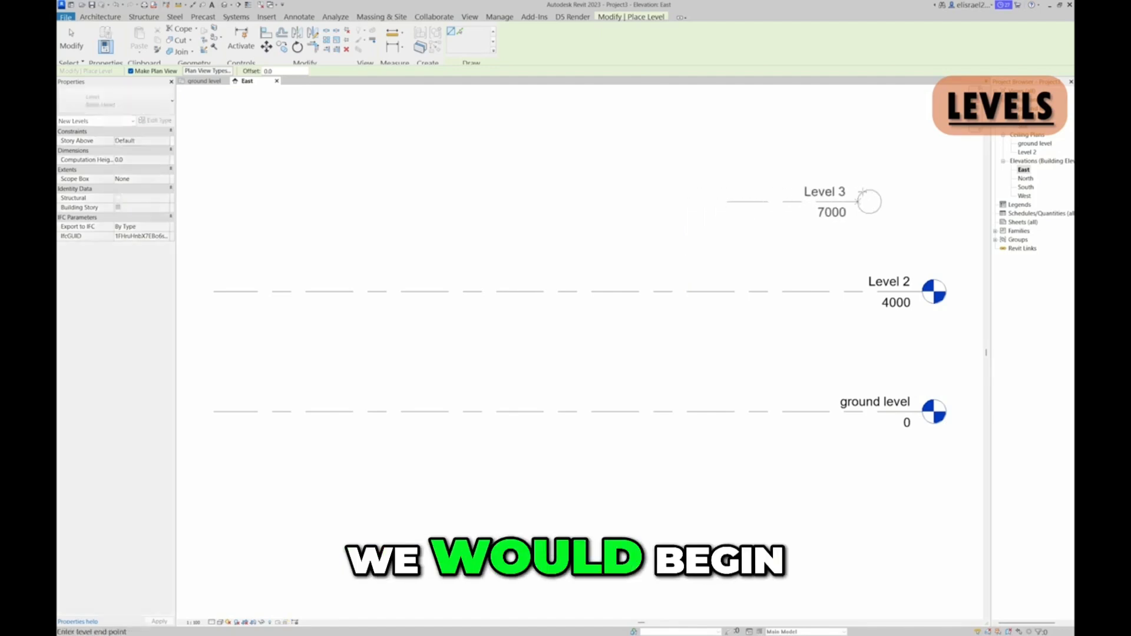
click(929, 200)
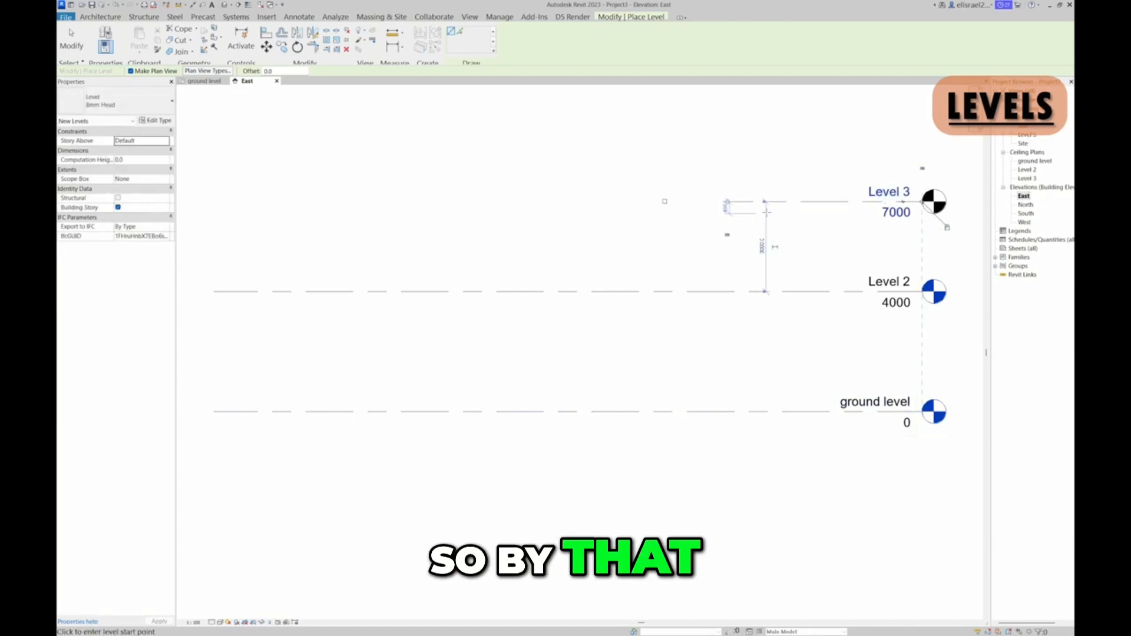
key(Escape)
key(Escape)
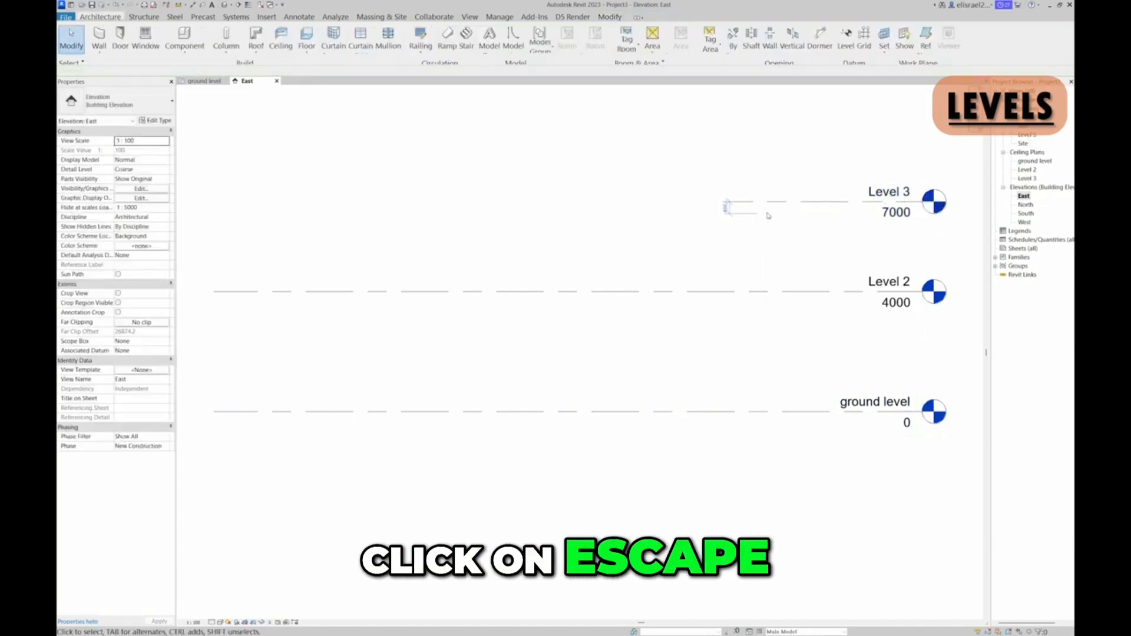
Extend the short end of the topmost level line to align with the ends of the two levels below
click(732, 202)
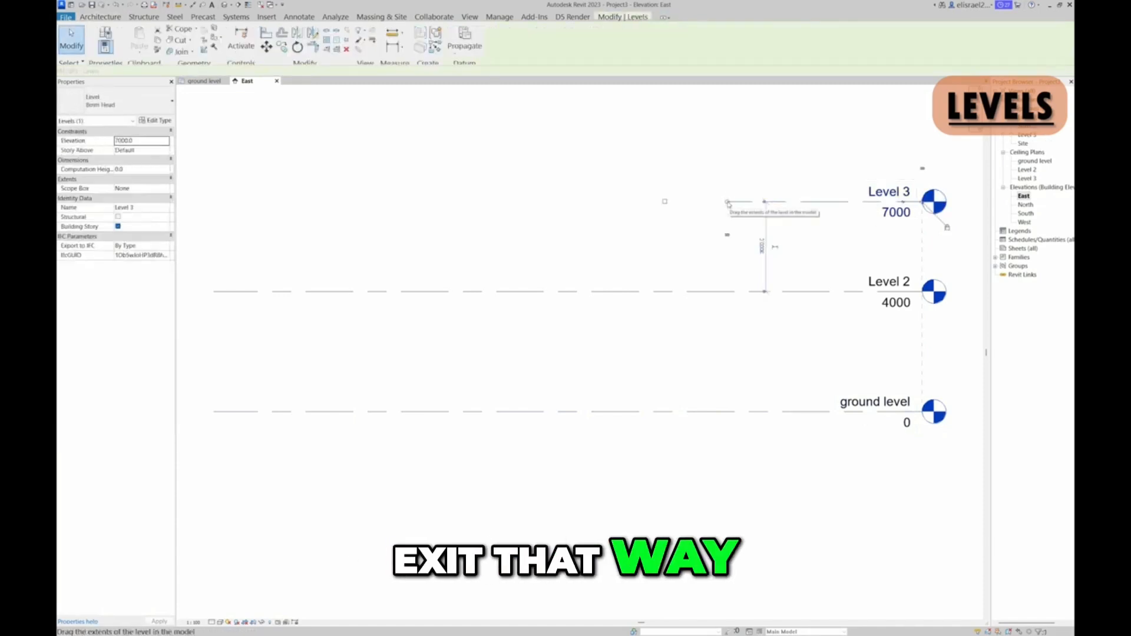
drag(728, 203, 213, 236)
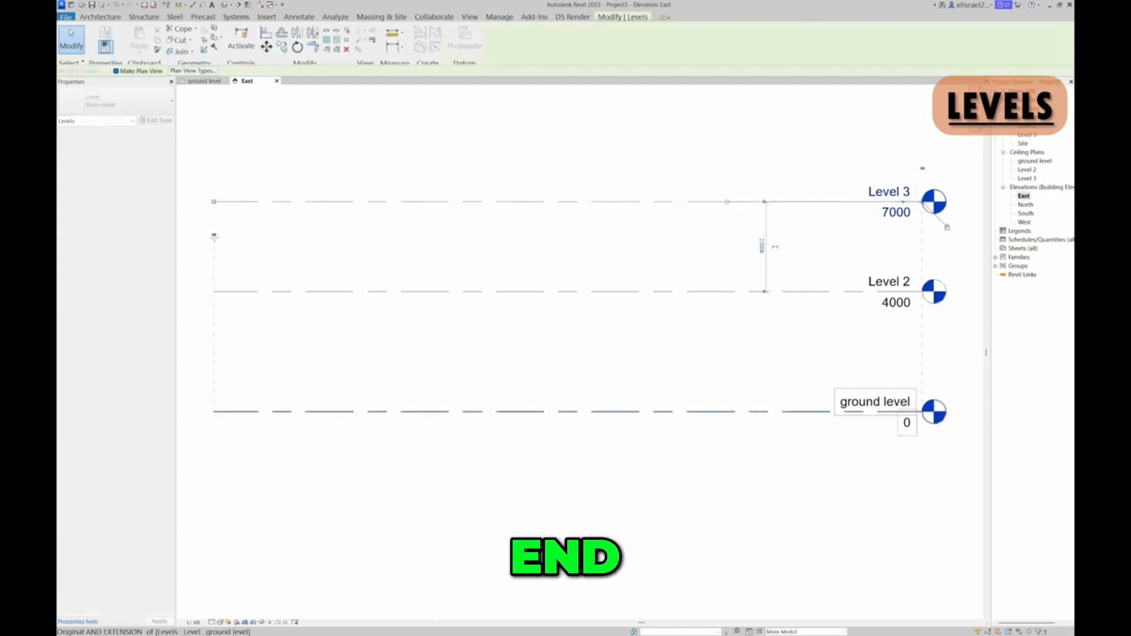
click(325, 138)
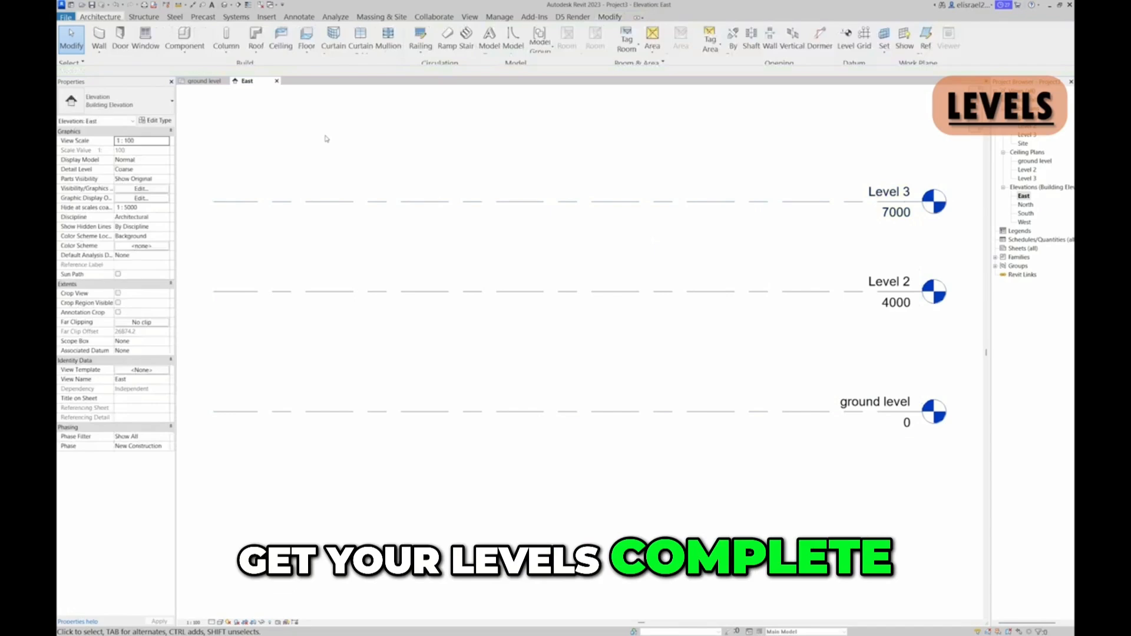
scroll(327, 140, down, 3)
middle_drag(329, 140, 404, 253)
scroll(400, 252, up, 1)
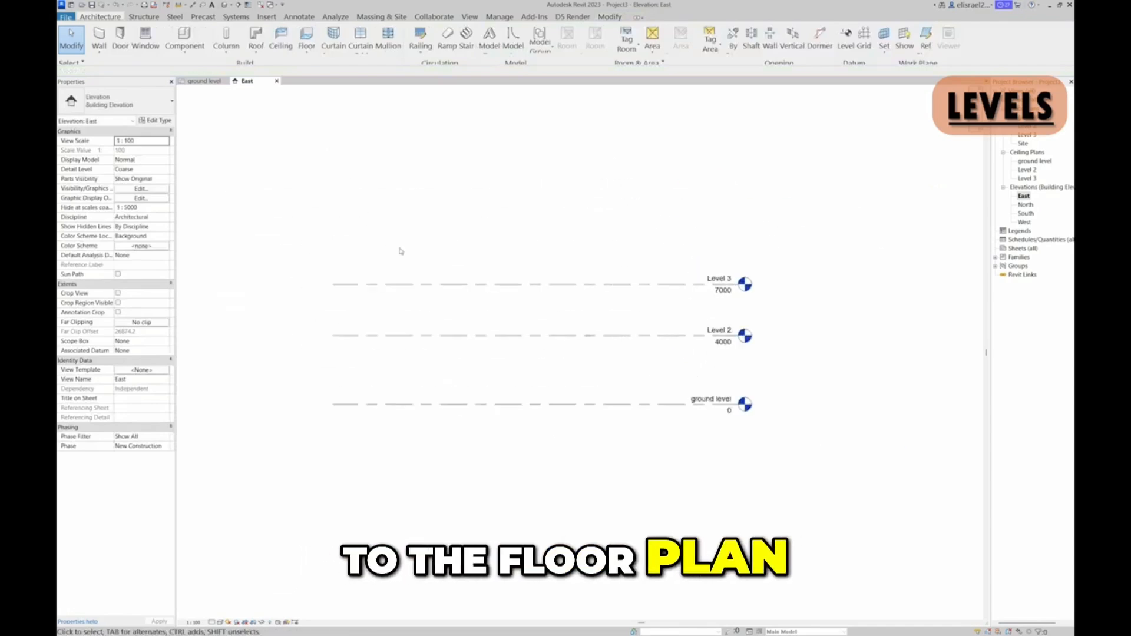
Open the ground level plan and start a wall with the Generic - 225mm Masonry type
click(204, 80)
scroll(567, 310, down, 2)
middle_drag(569, 308, 513, 293)
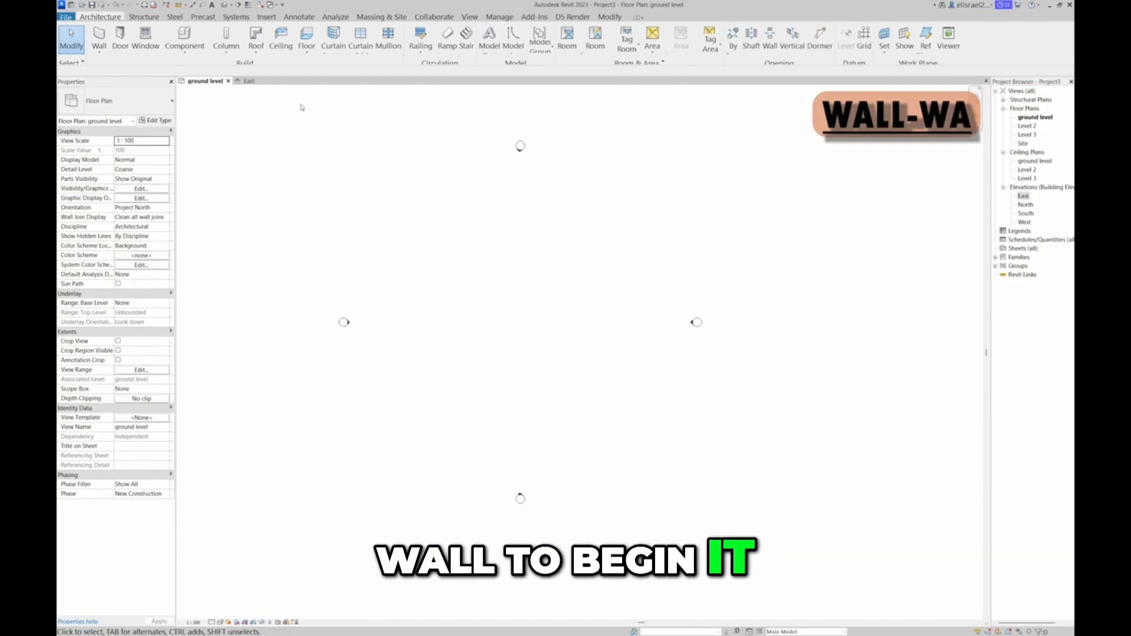
click(100, 40)
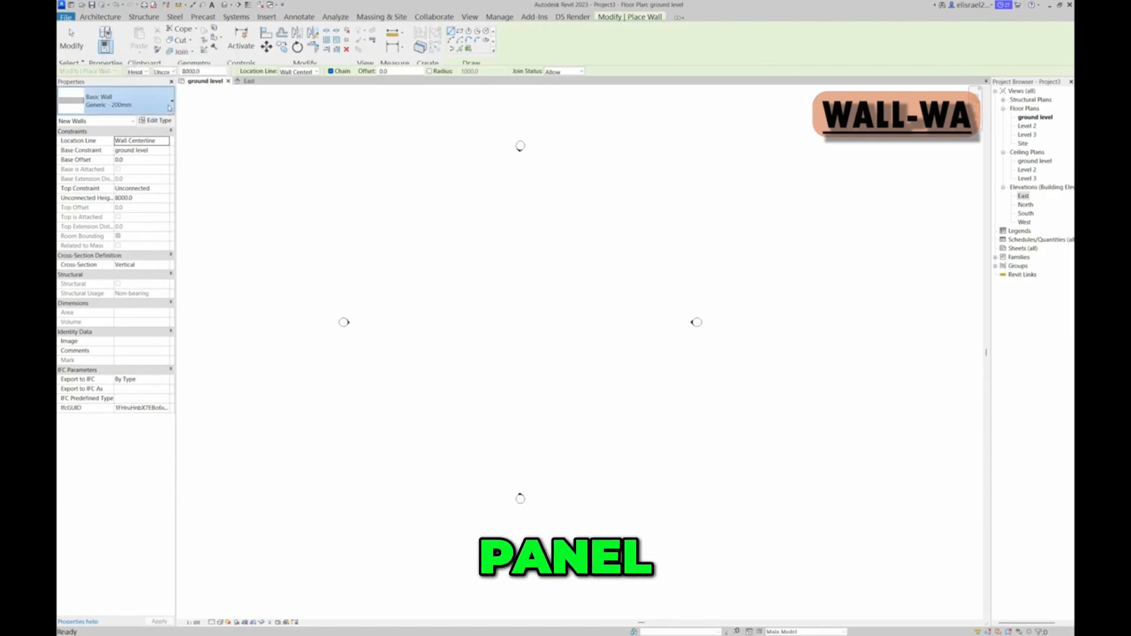
click(169, 107)
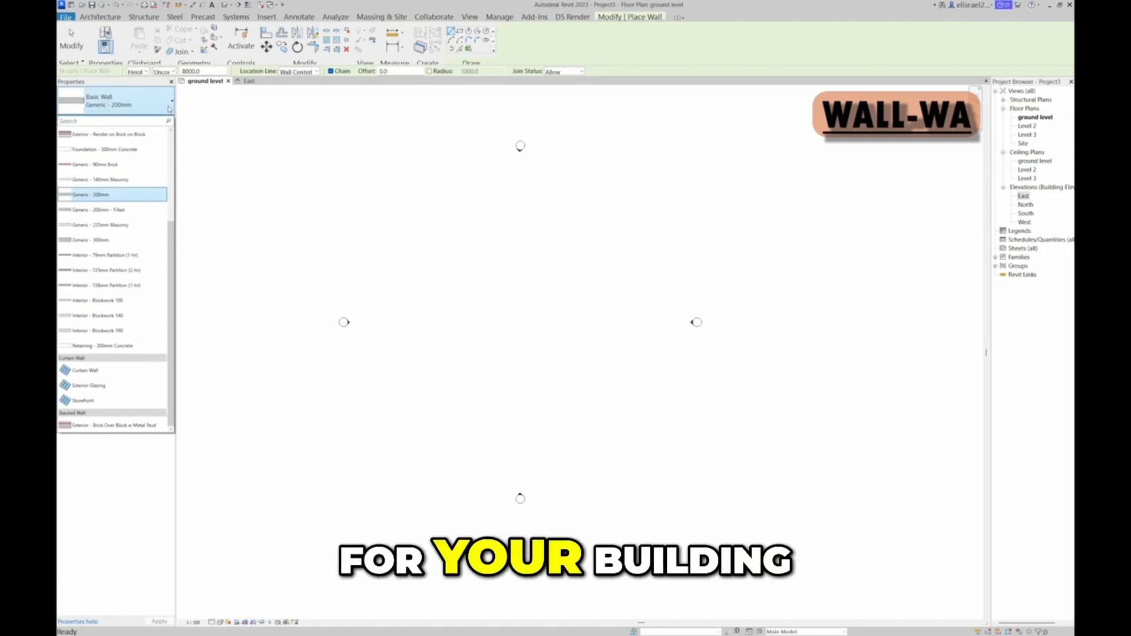
click(113, 226)
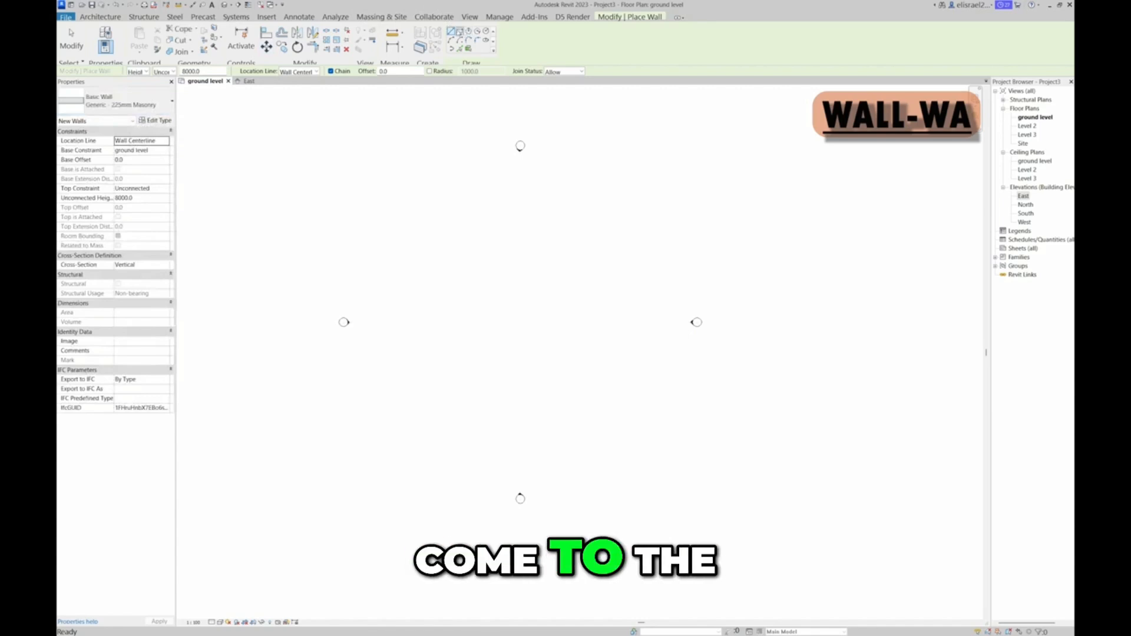
Choose the rectangle drawing mode for the wall and set its height up to Level 2
click(460, 31)
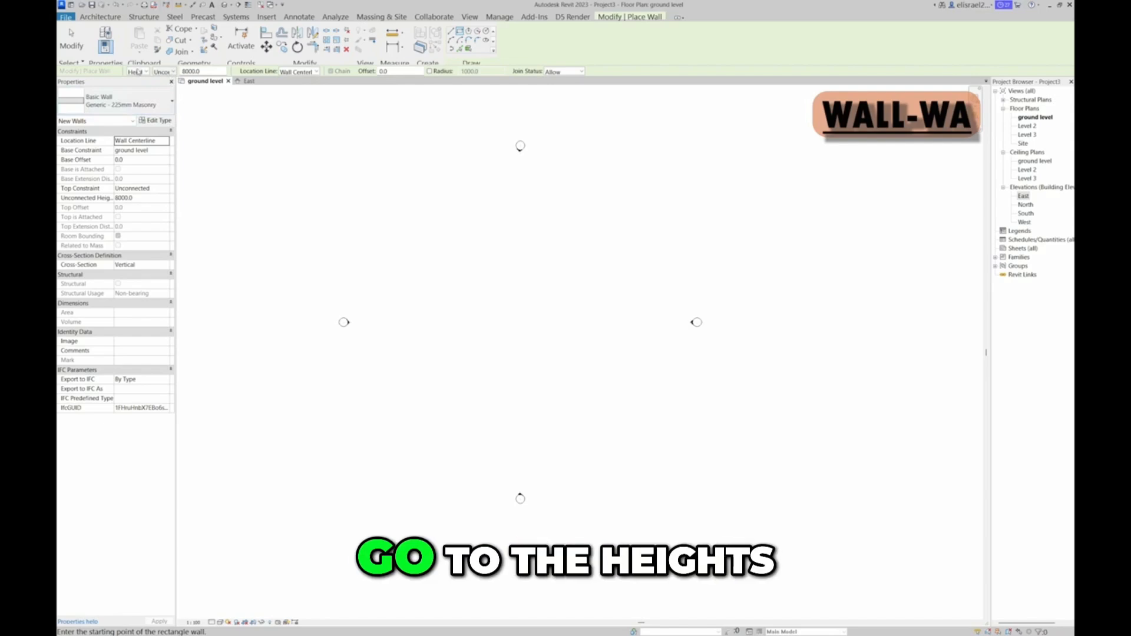
click(172, 72)
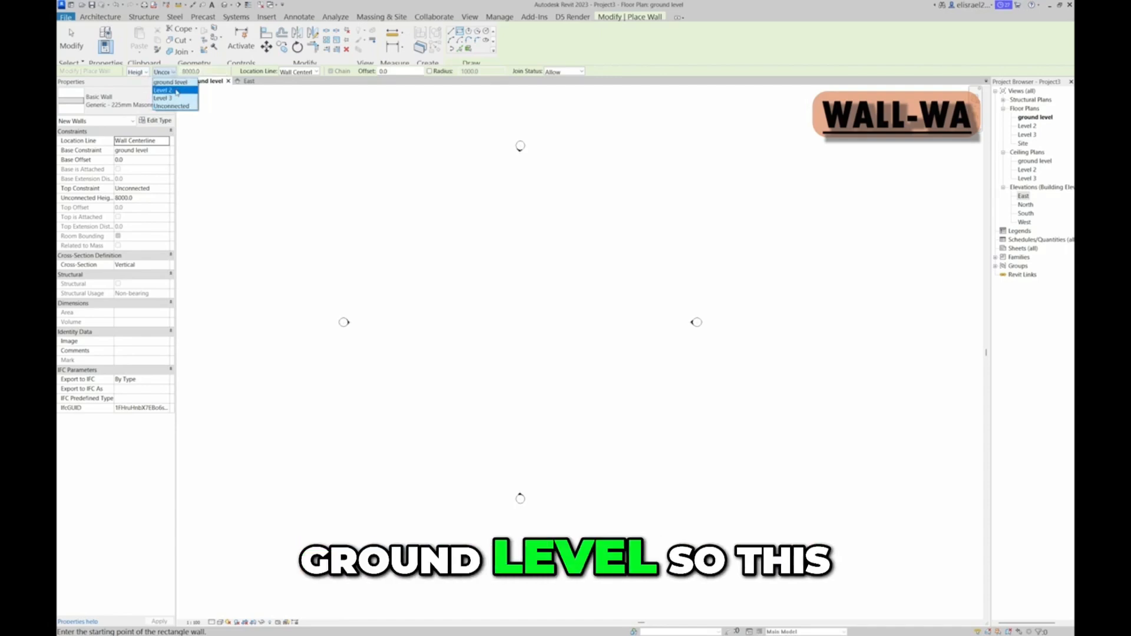
click(176, 91)
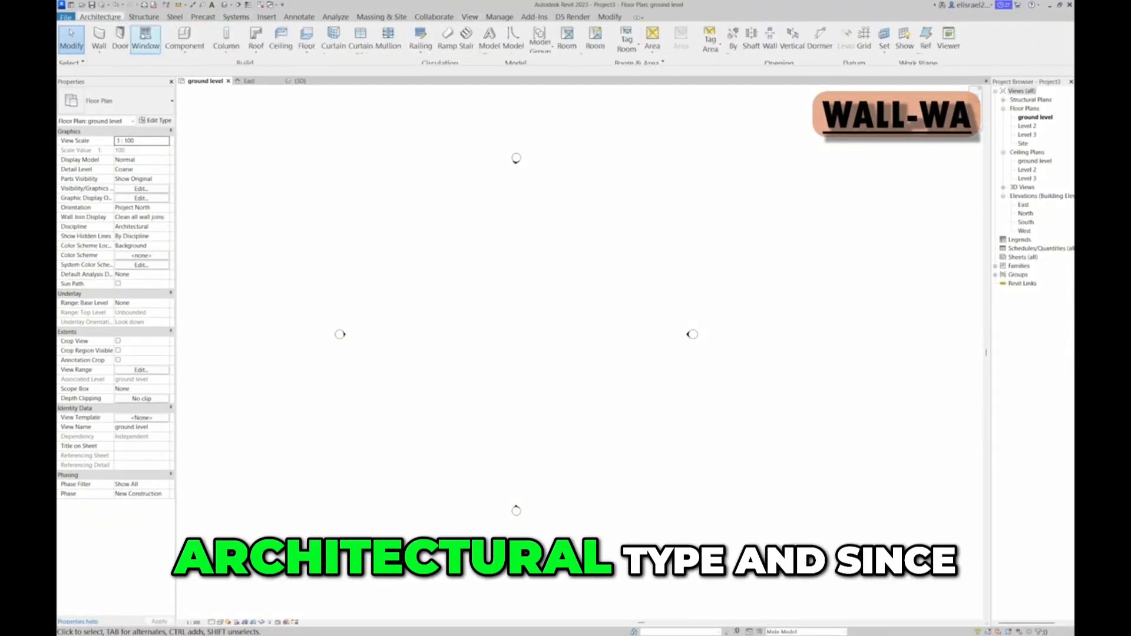
Draw a rectangle of 225 mm masonry walls about 17 m wide by 19 m long between the elevation markers
click(107, 45)
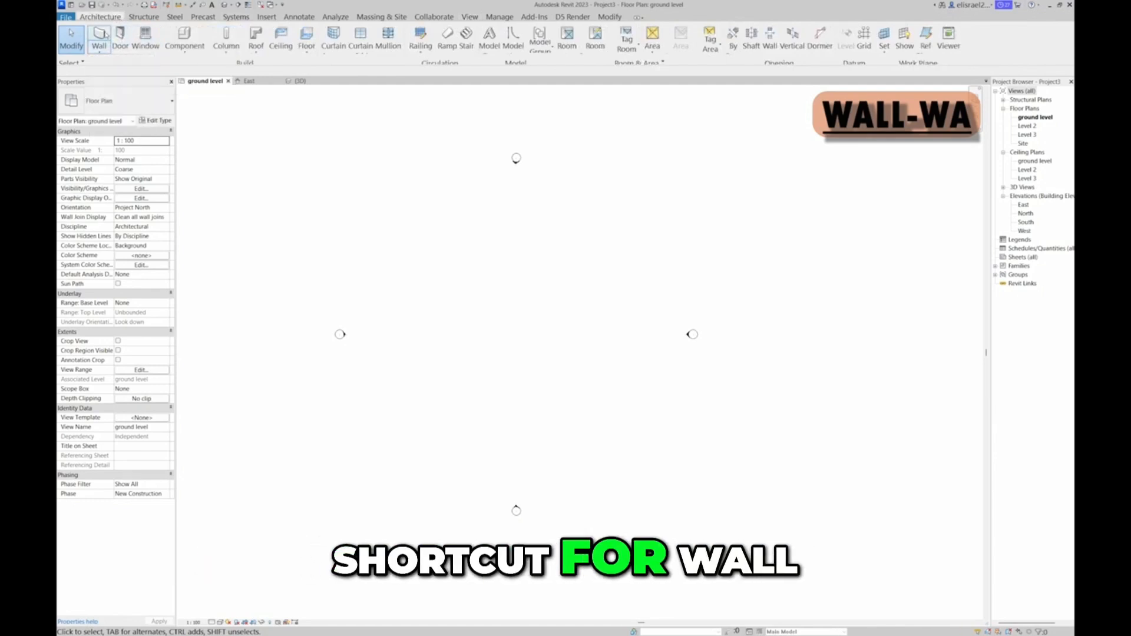
click(123, 62)
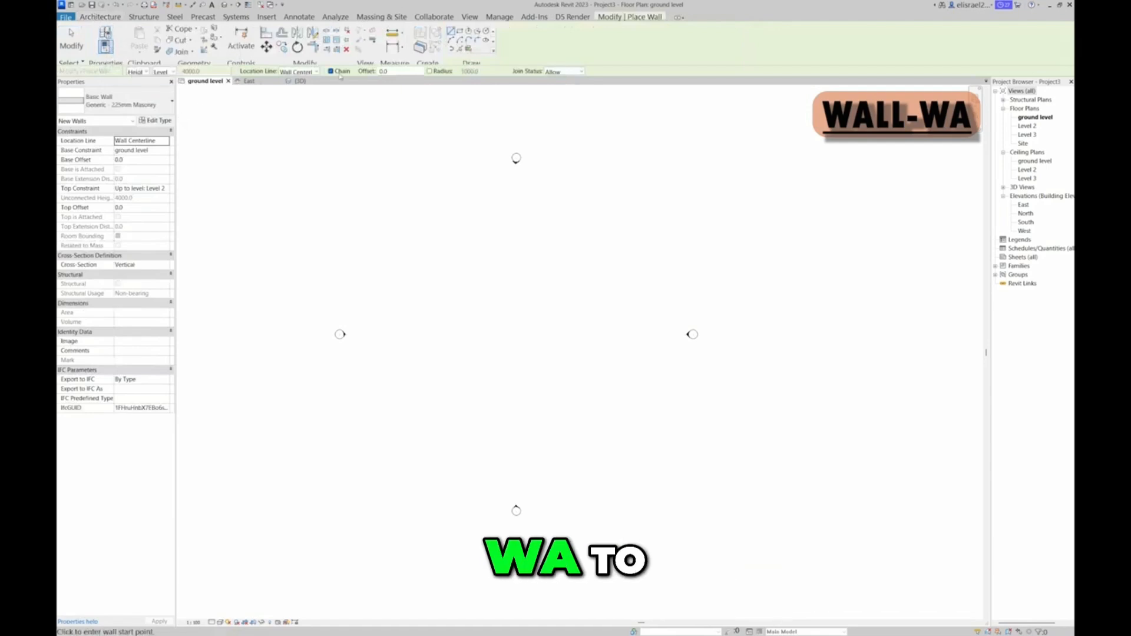
click(458, 32)
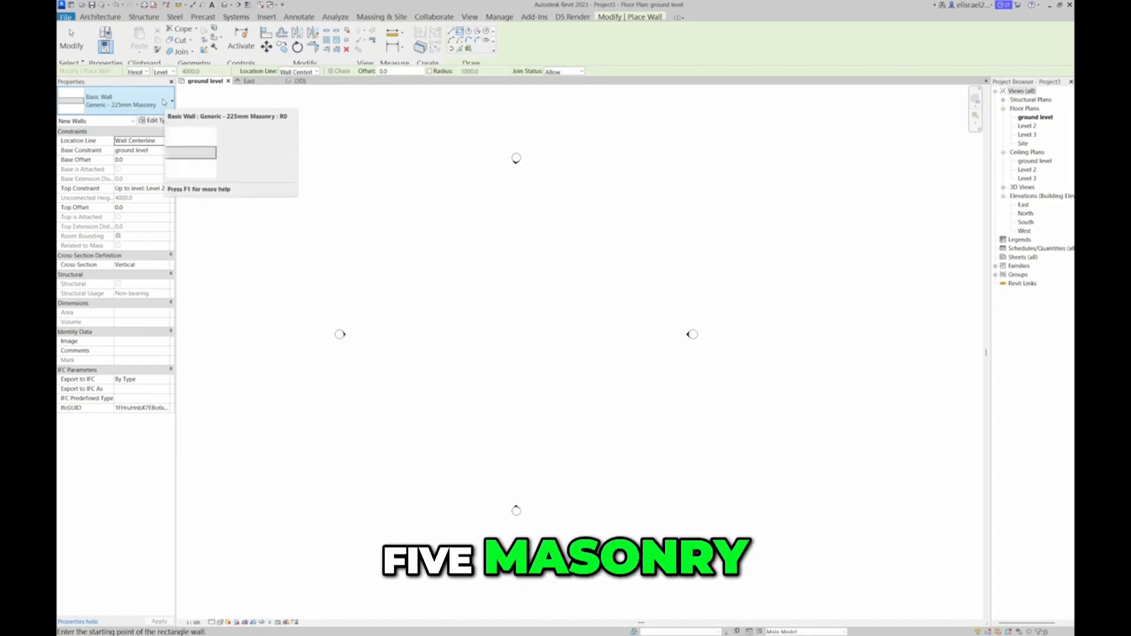
click(472, 273)
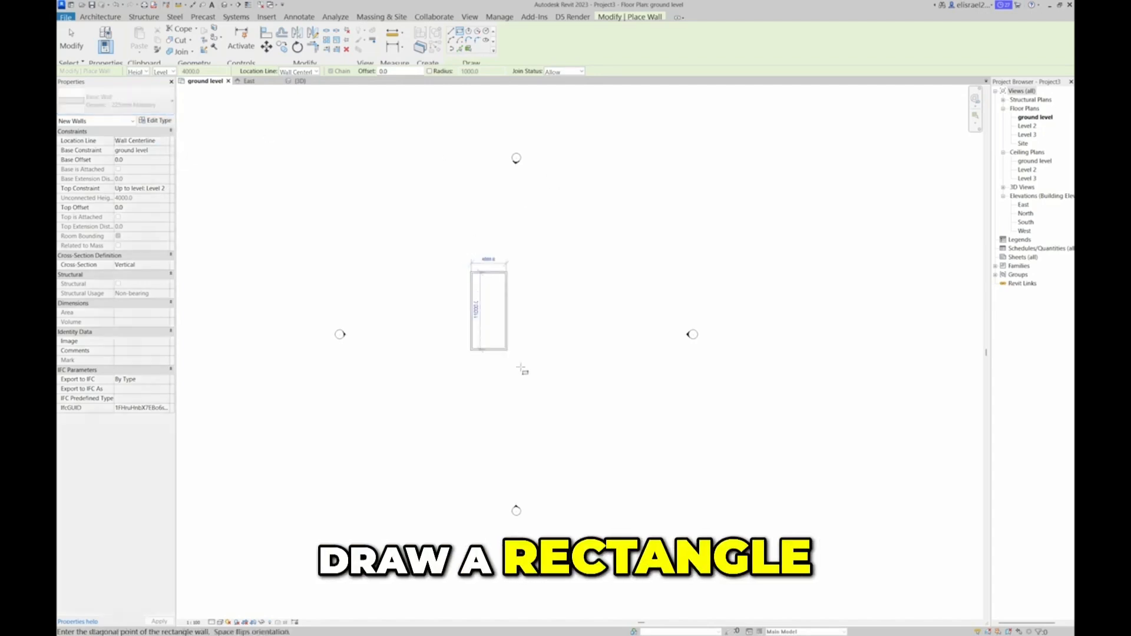
click(593, 405)
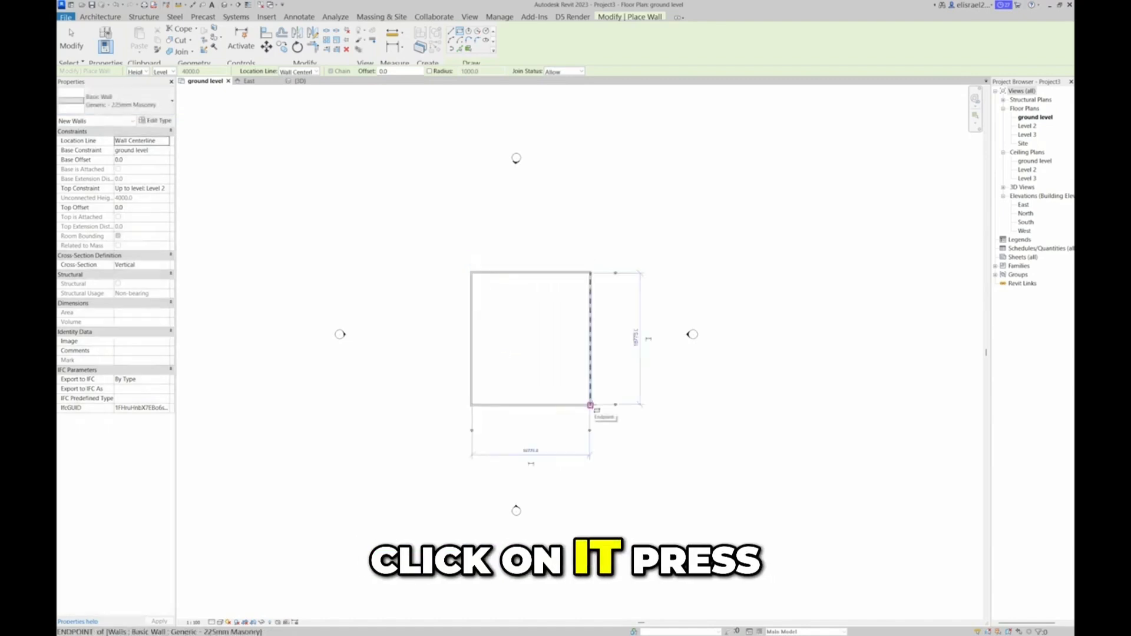
key(Escape)
key(Escape)
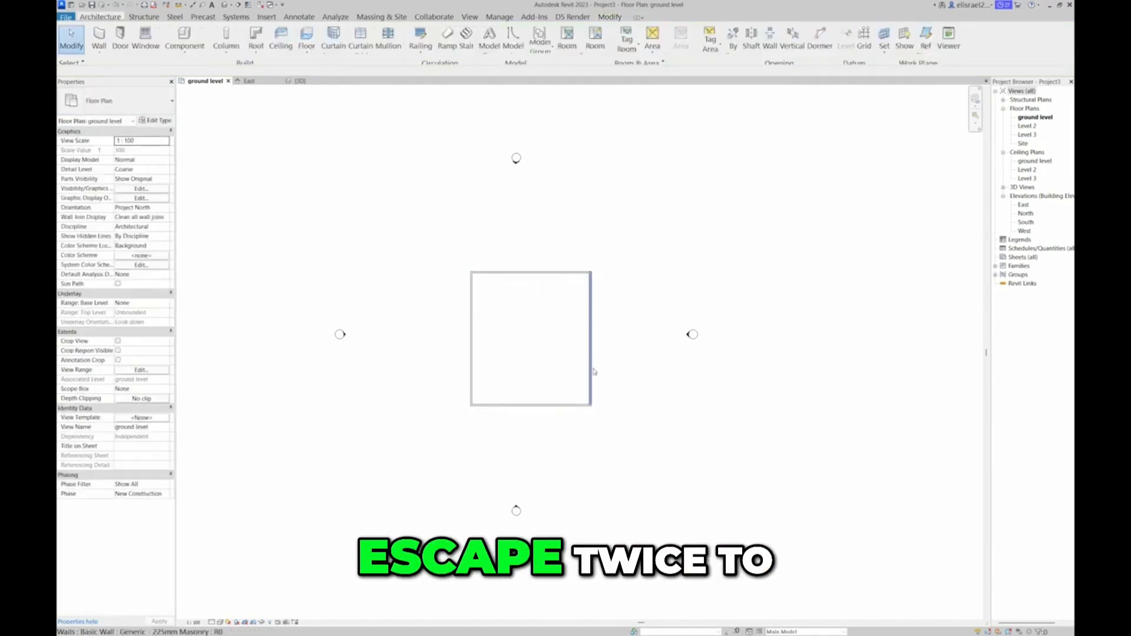
Set the distance between the side walls to 9000 mm and between the top and bottom walls to 10000 mm
click(591, 332)
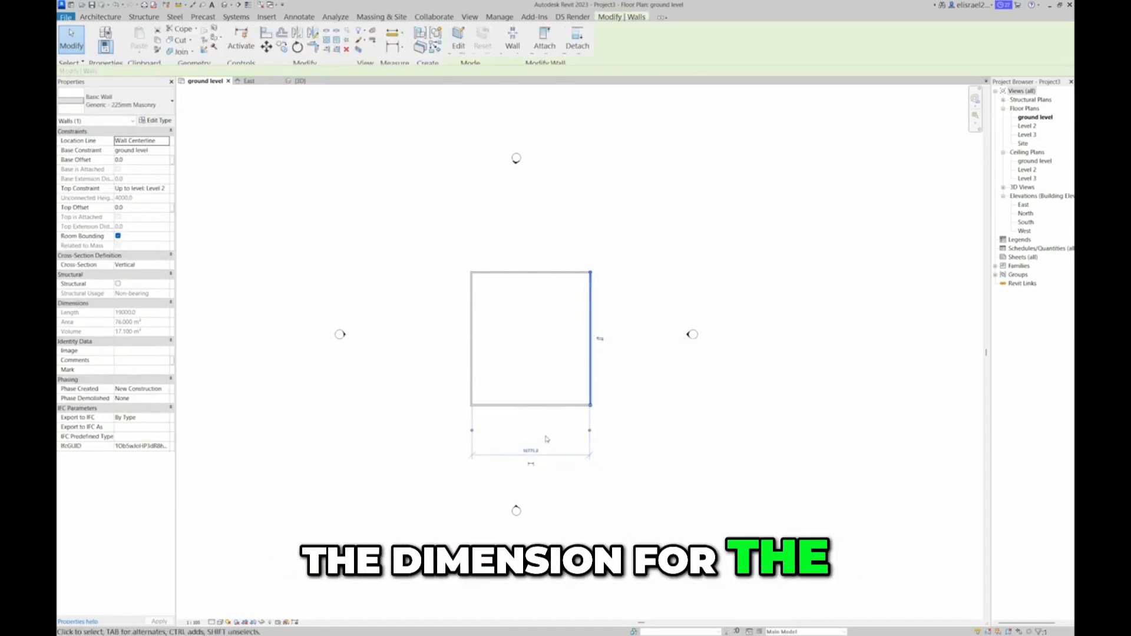
click(531, 450)
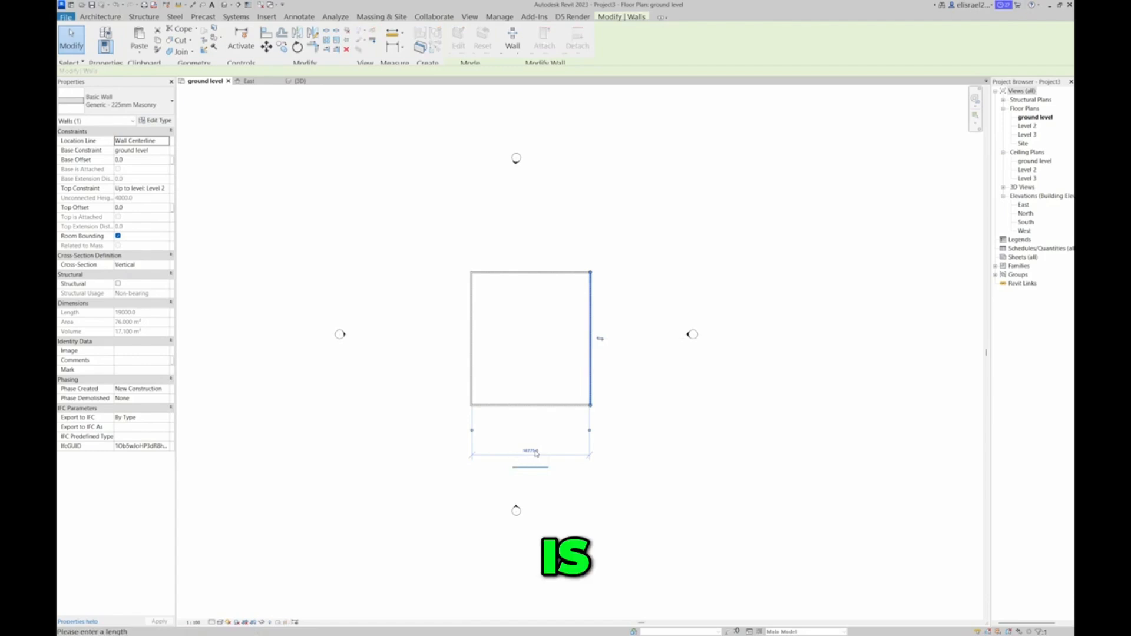
text(9000)
key(Return)
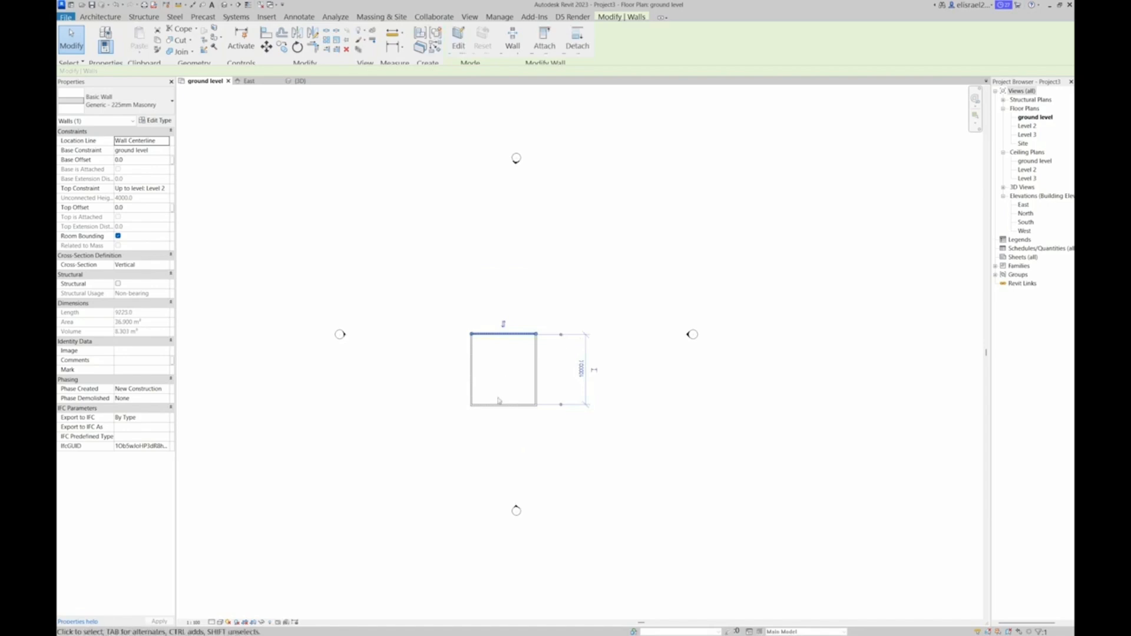
scroll(498, 401, up, 4)
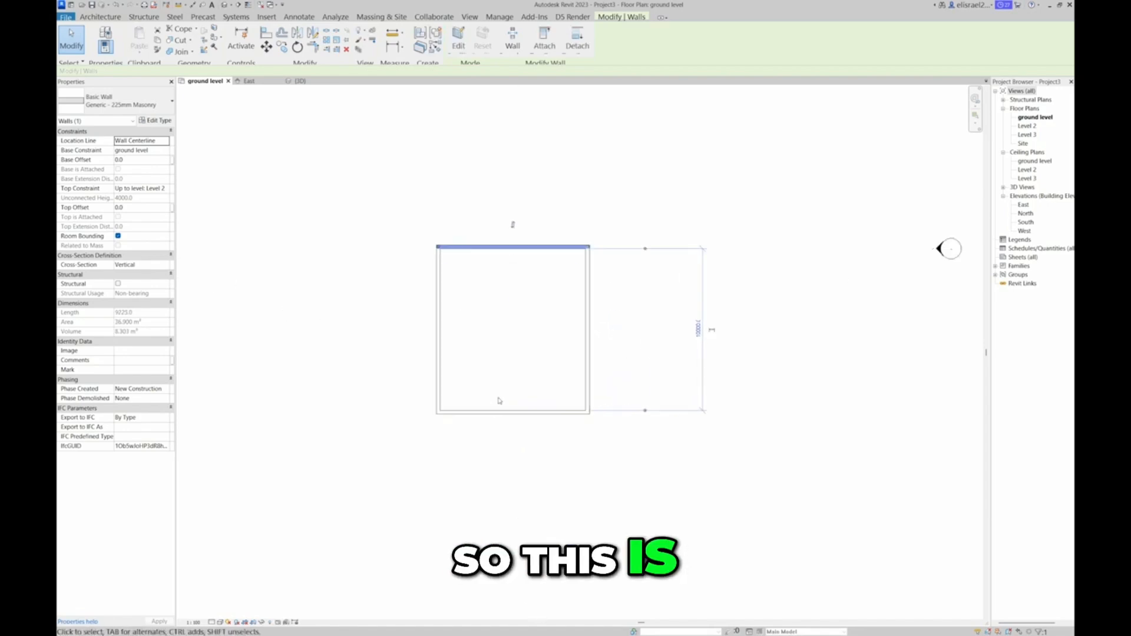
click(672, 406)
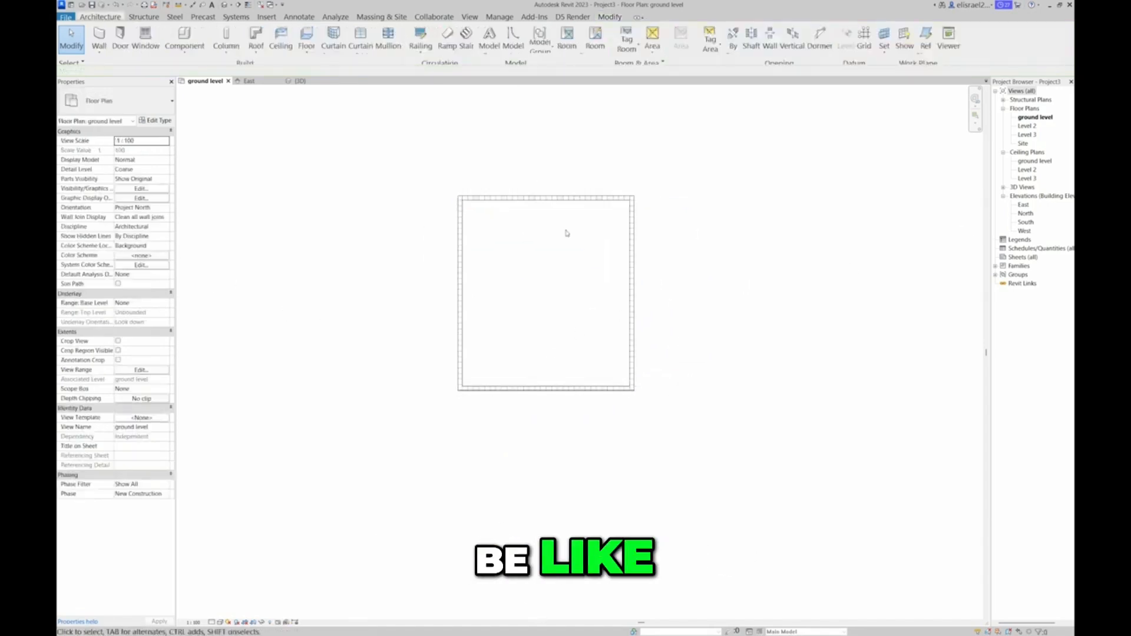
Draw an Interior - Blockwork 190 wall horizontally across the enclosure, about 1900 mm above the bottom wall
scroll(498, 277, down, 2)
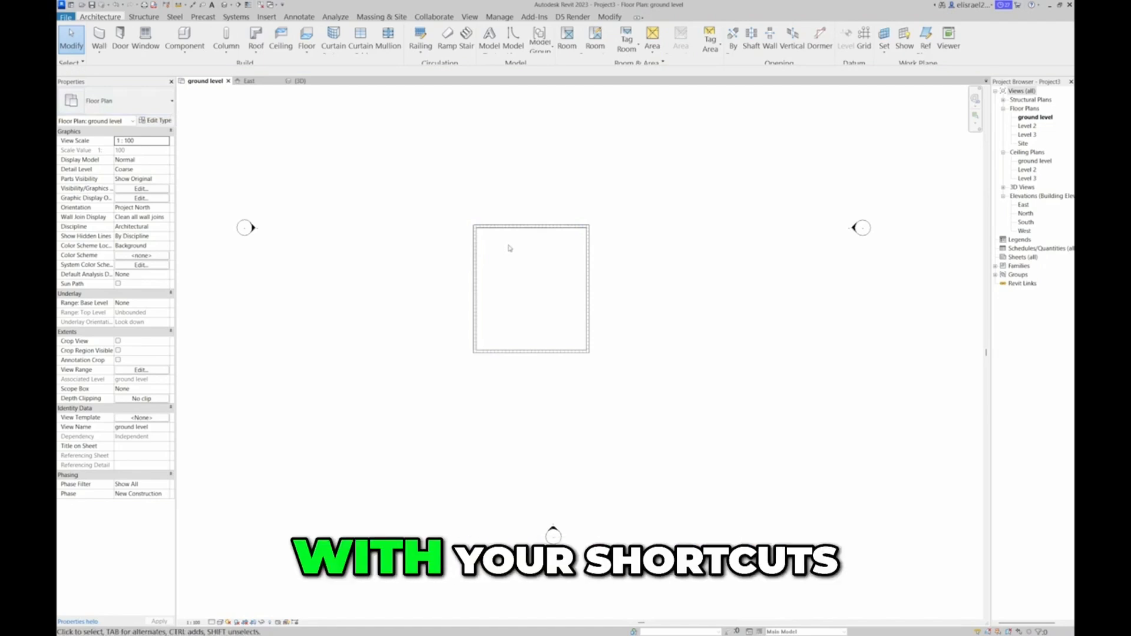
key(w)
key(e)
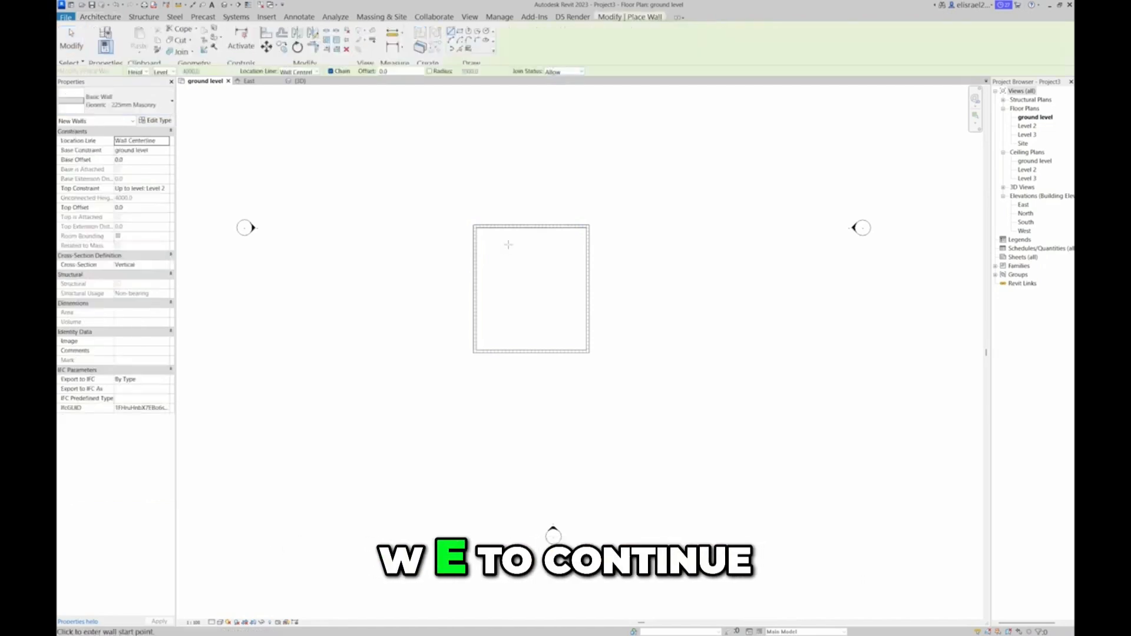
click(118, 102)
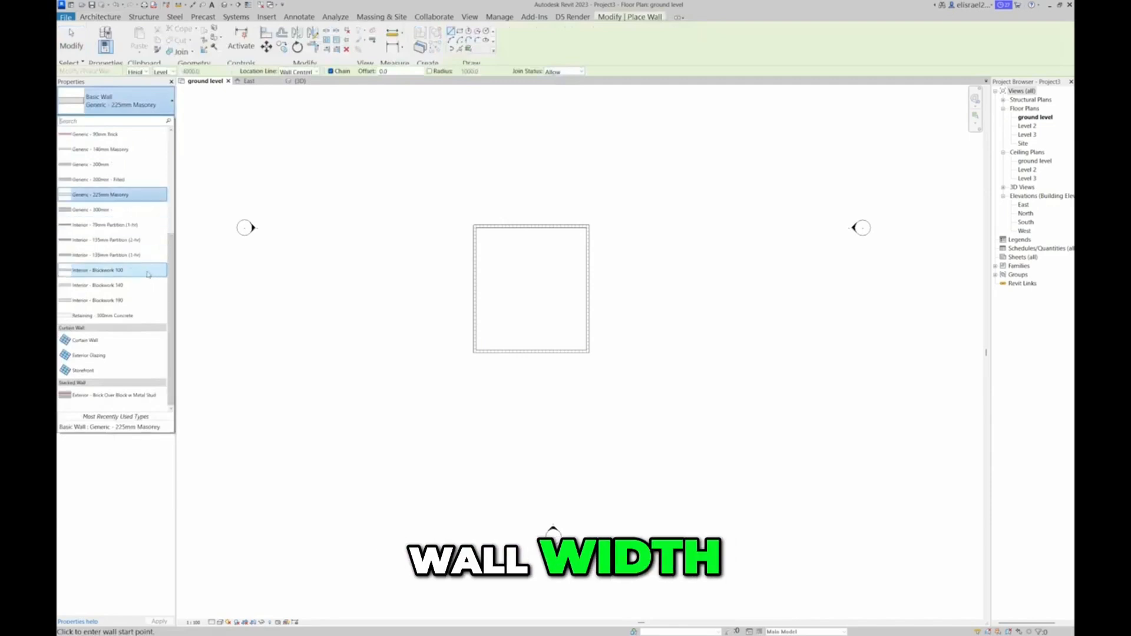
mouse_move(136, 304)
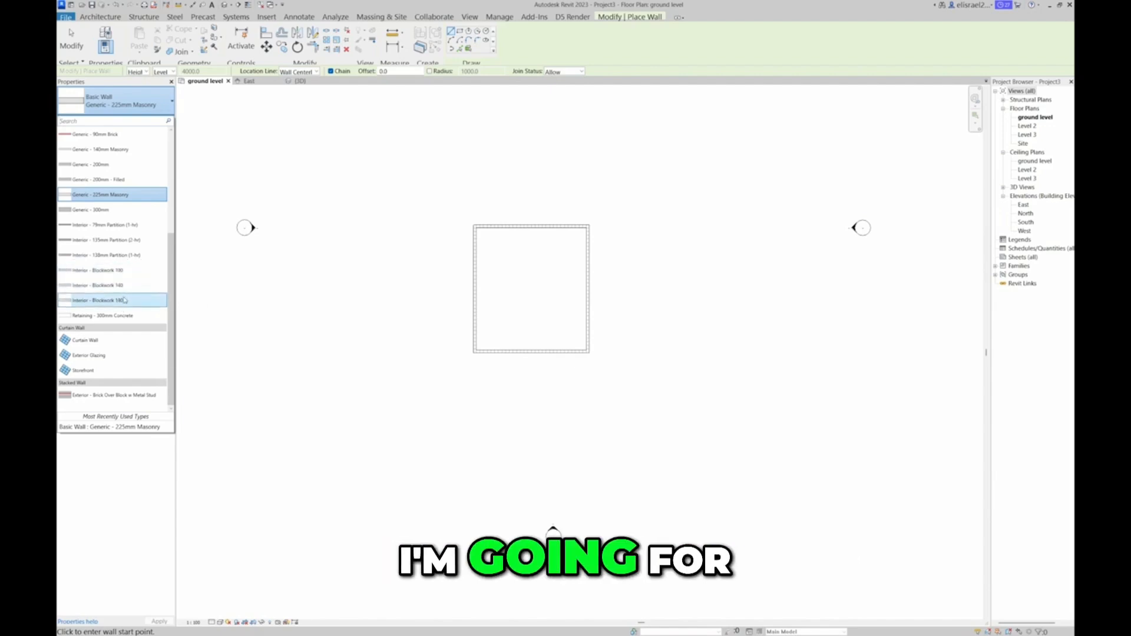
click(124, 300)
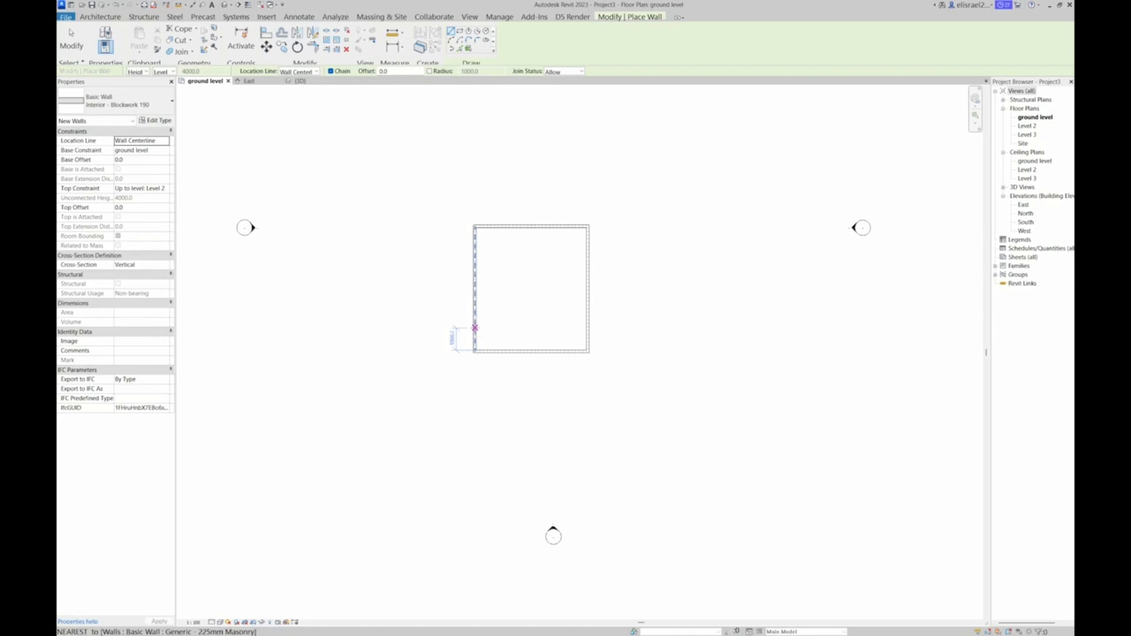
click(475, 325)
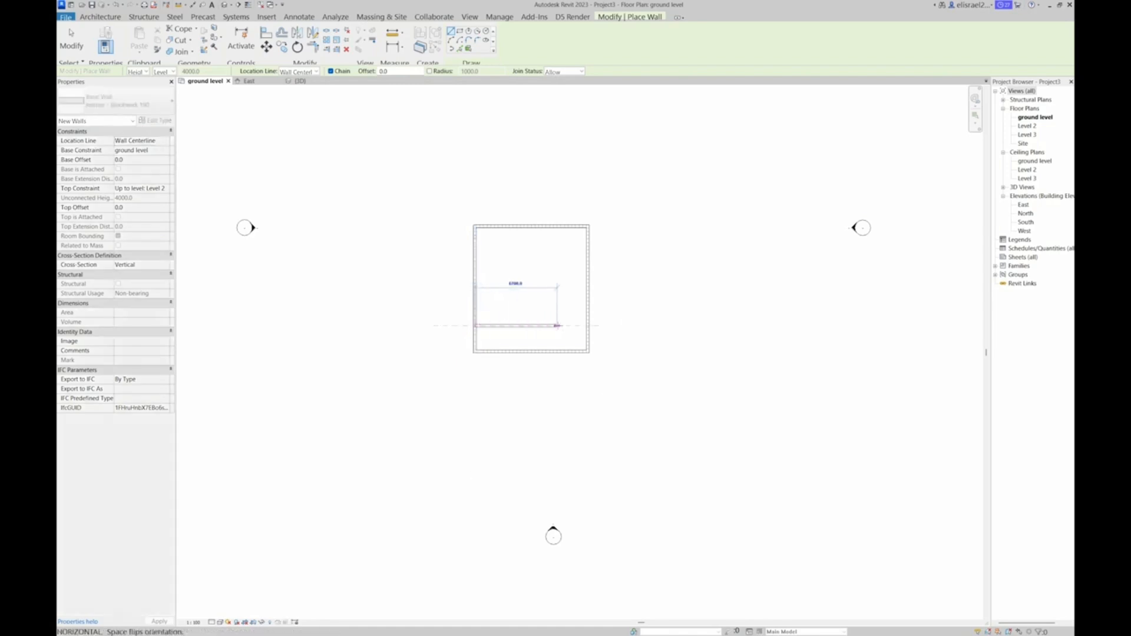
click(588, 326)
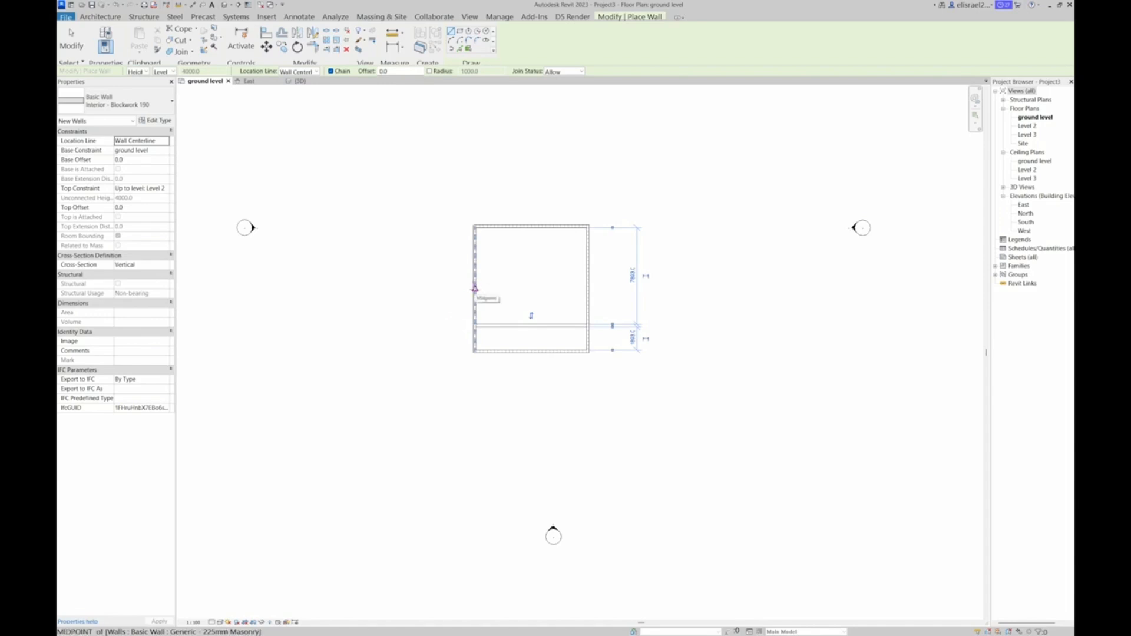
Draw an L-shaped partition from the left wall's midpoint, about 5000 mm across and down to the horizontal partition
click(475, 288)
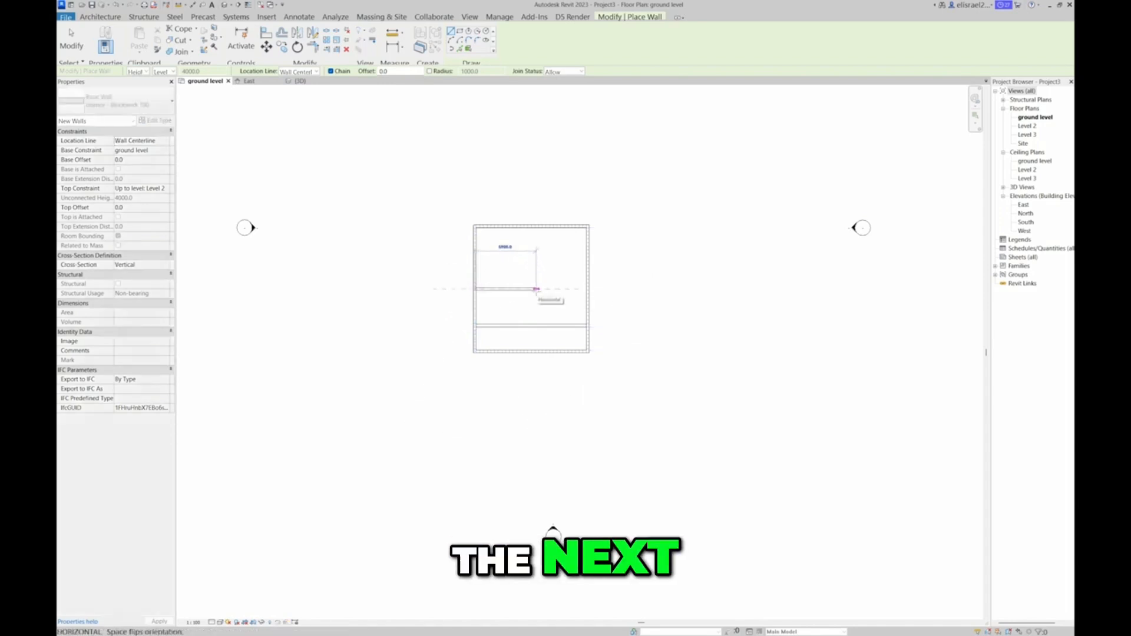
click(538, 288)
click(538, 324)
key(Escape)
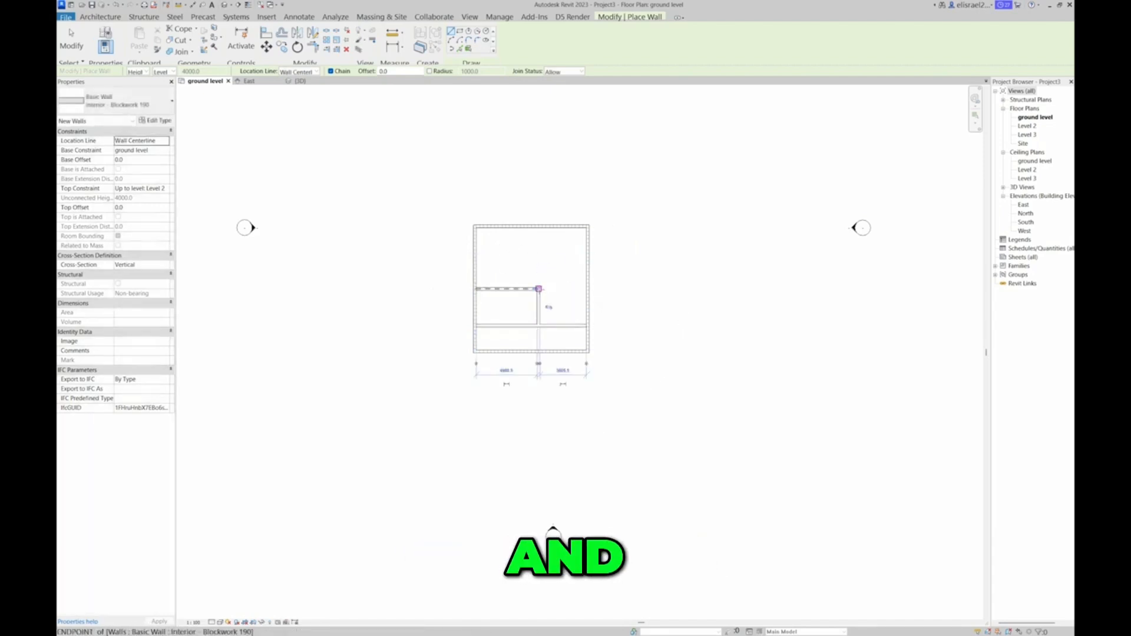
Draw a vertical partition from the L-shaped partition up to the top wall, about 3170 mm from the left wall
click(517, 289)
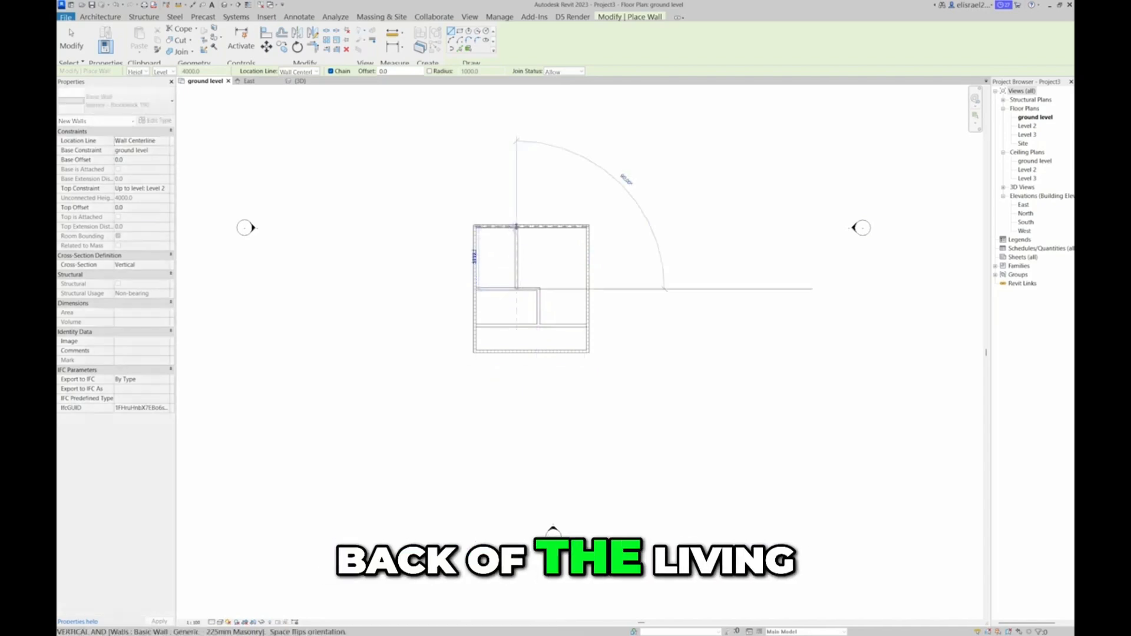
click(516, 228)
key(Escape)
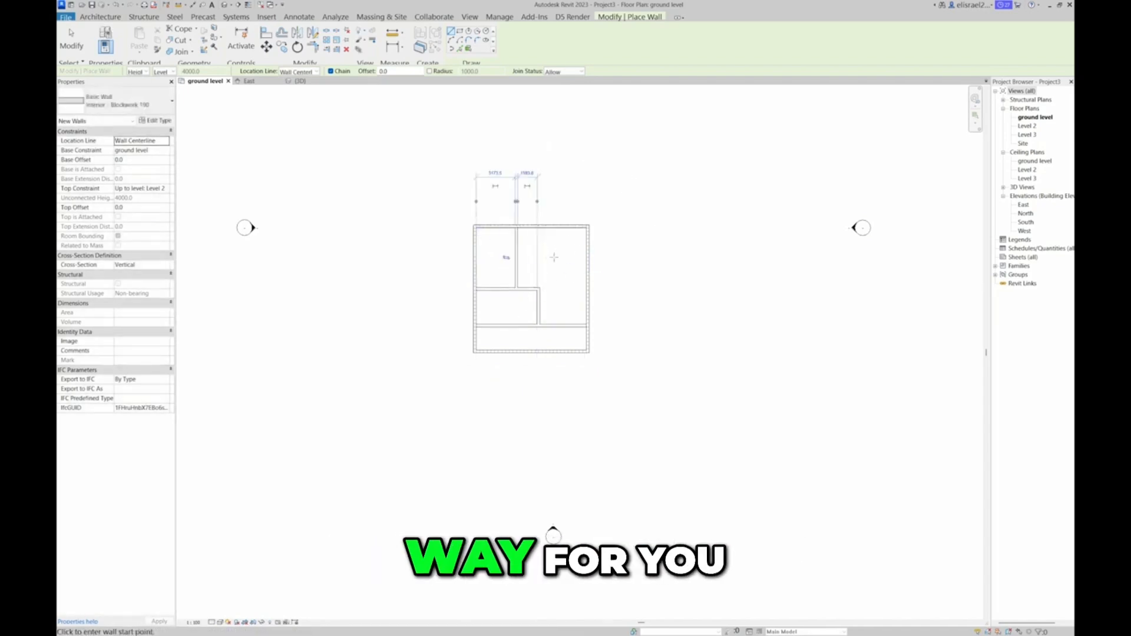
Set the distance between the left exterior wall and the upper vertical partition to 4000 mm
scroll(559, 252, up, 2)
scroll(559, 252, up, 3)
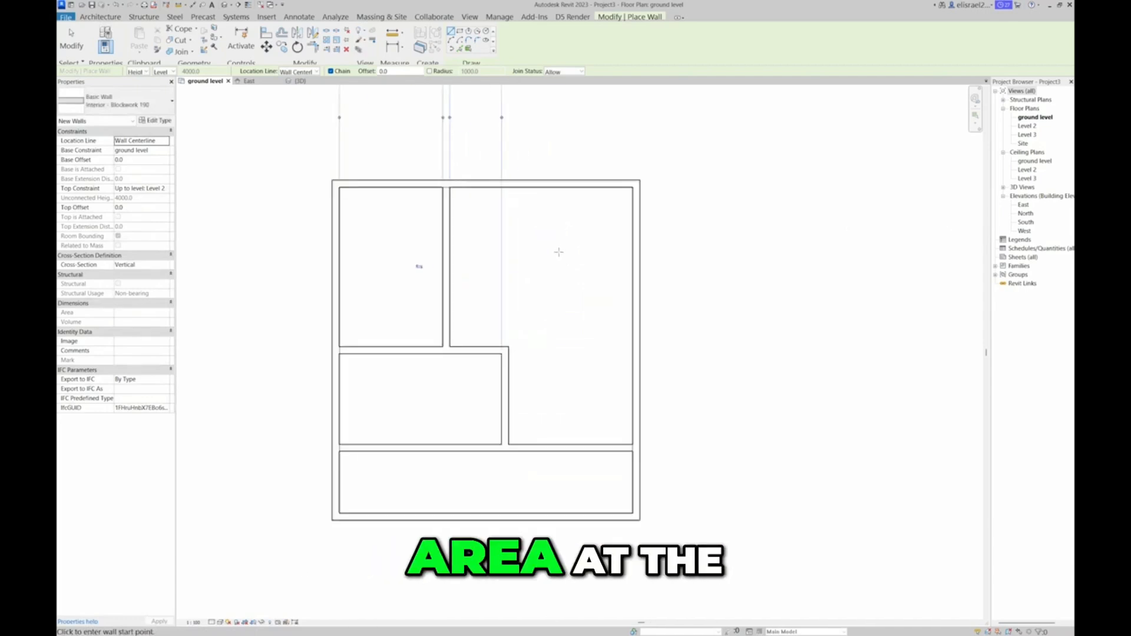
scroll(618, 273, down, 4)
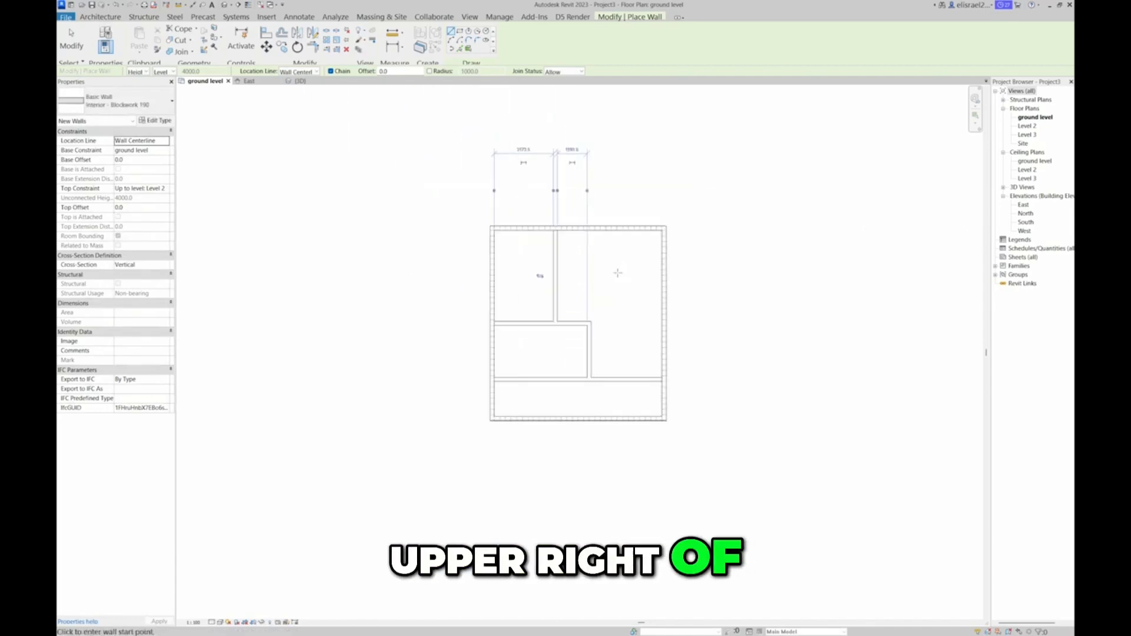
click(524, 150)
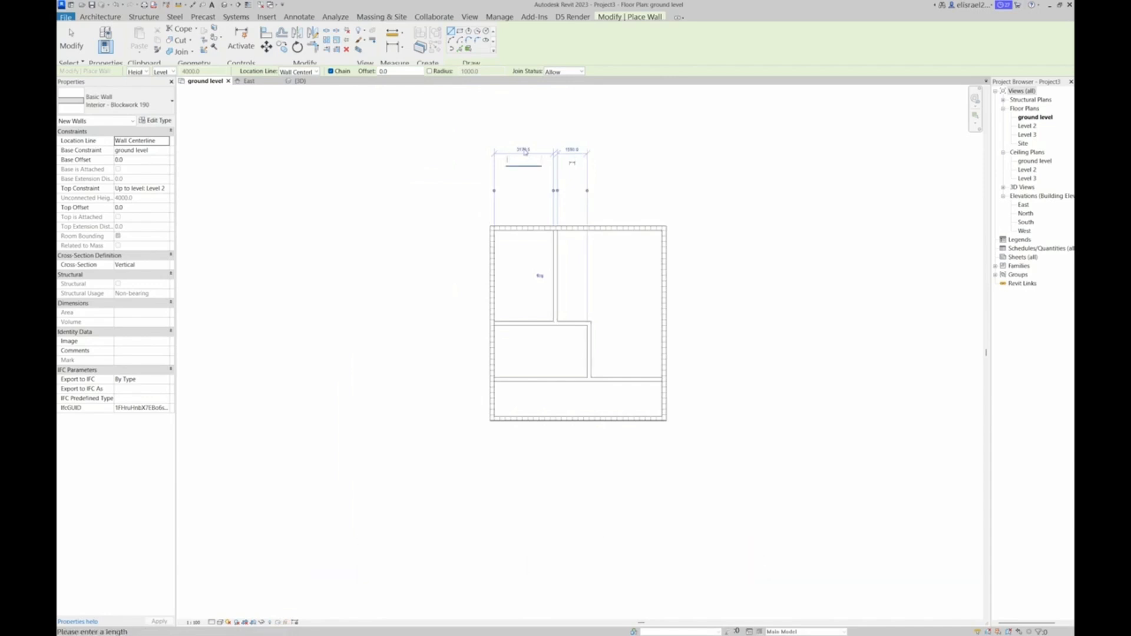
key(Return)
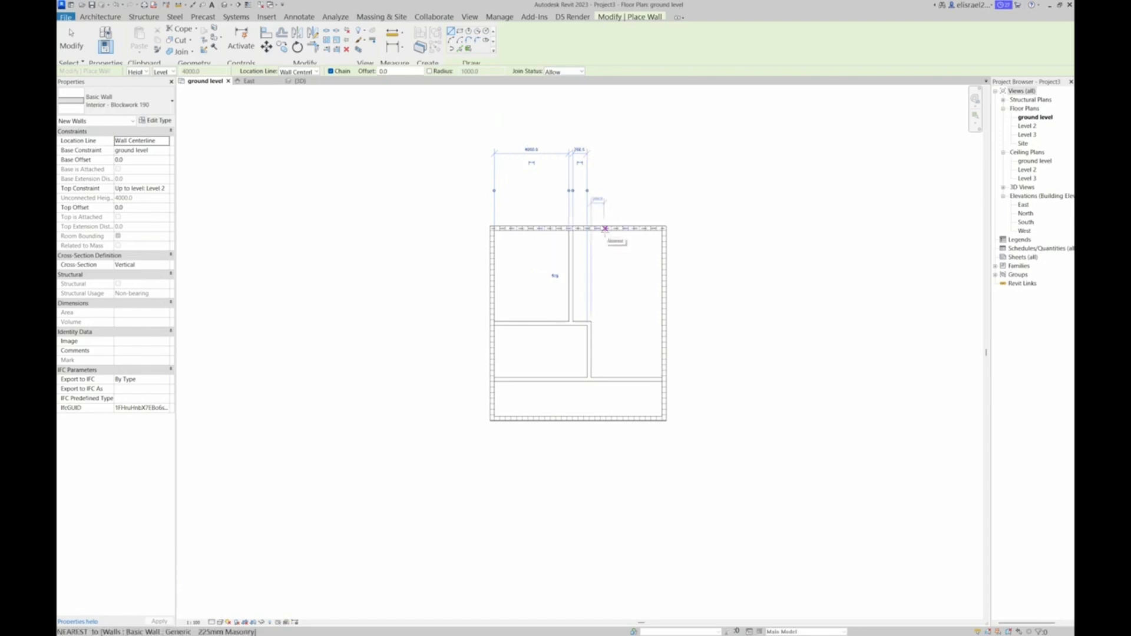
key(Escape)
key(Escape)
Set the clear distance between the middle horizontal partition and the full-width partition below it to 3000 mm
click(542, 325)
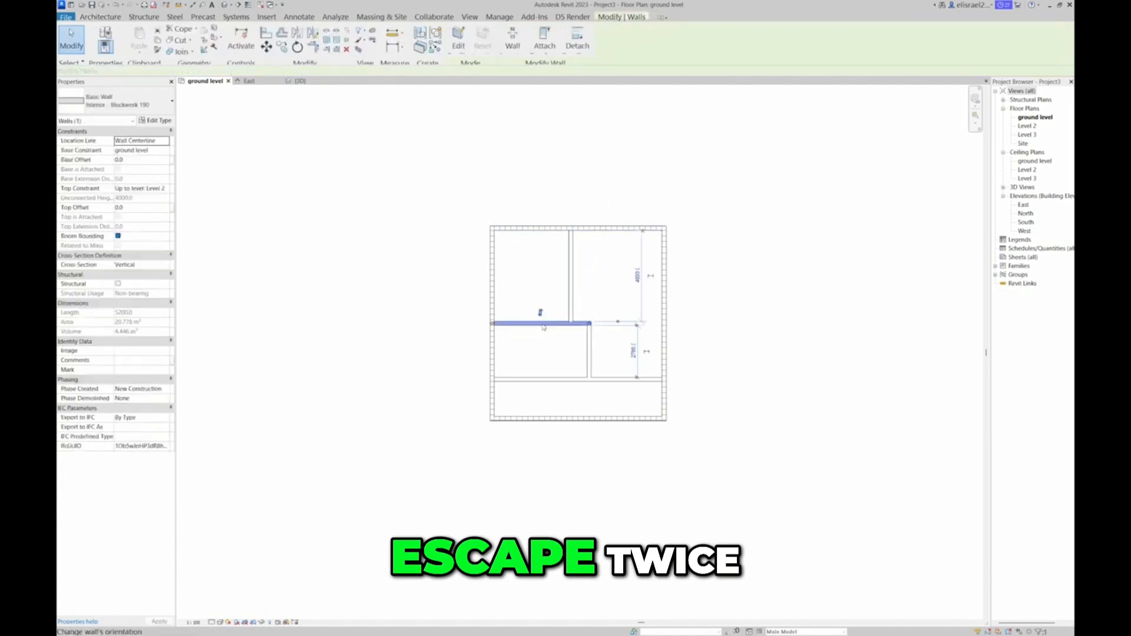
click(634, 351)
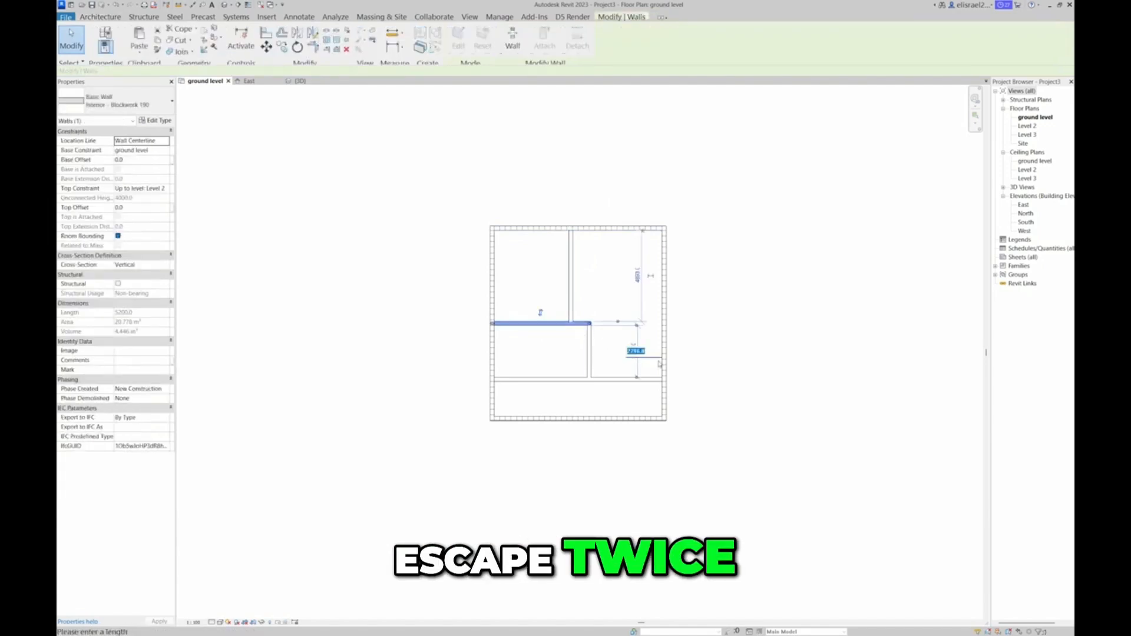
text(3000)
key(Return)
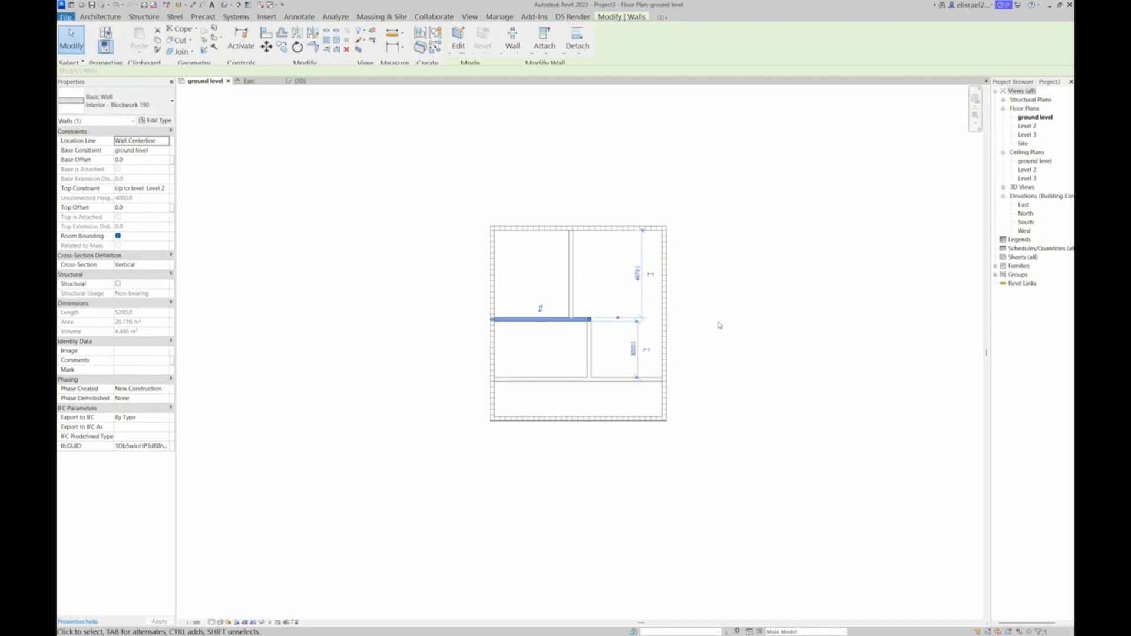
click(732, 281)
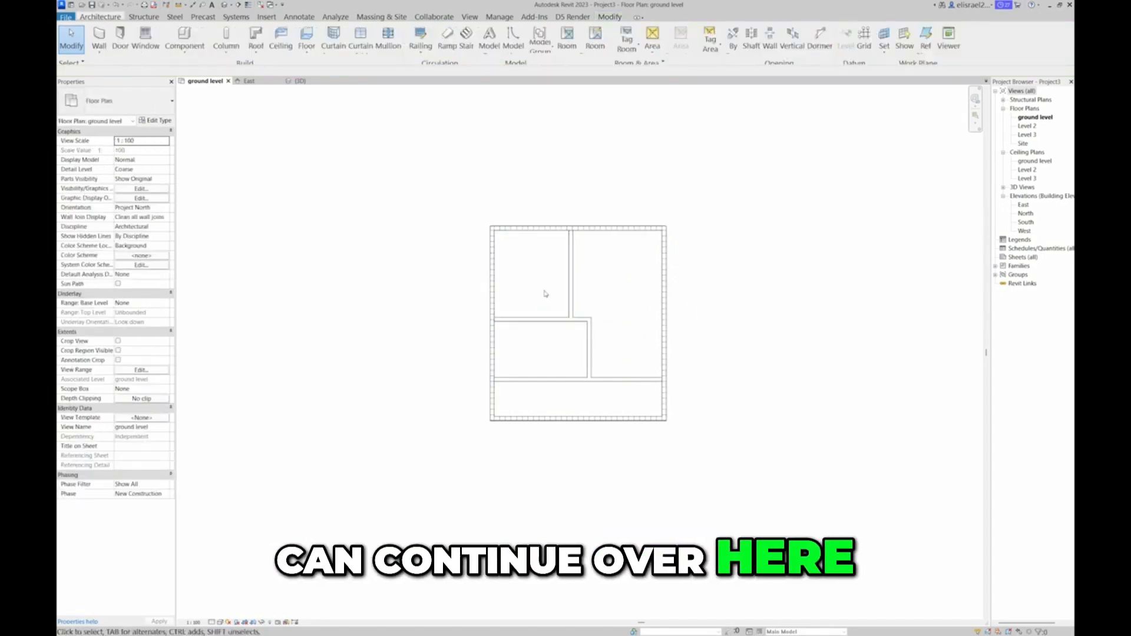
Examine the completed walls in the 3D view from above and from the side against the levels
click(311, 82)
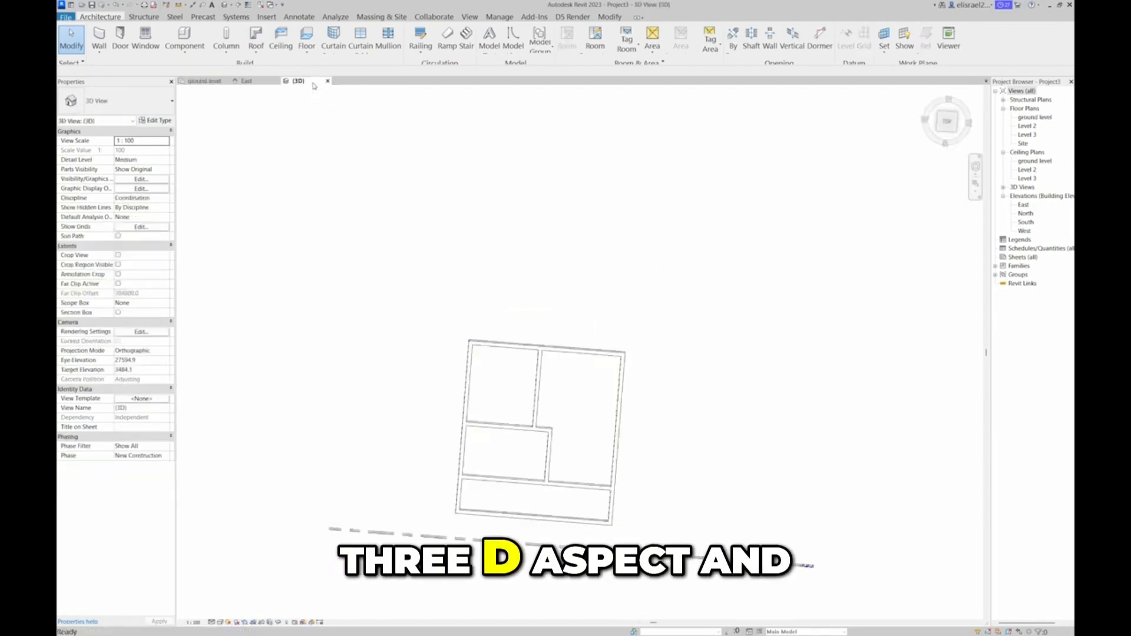
click(947, 121)
shift+middle_drag(938, 614, 595, 549)
click(948, 127)
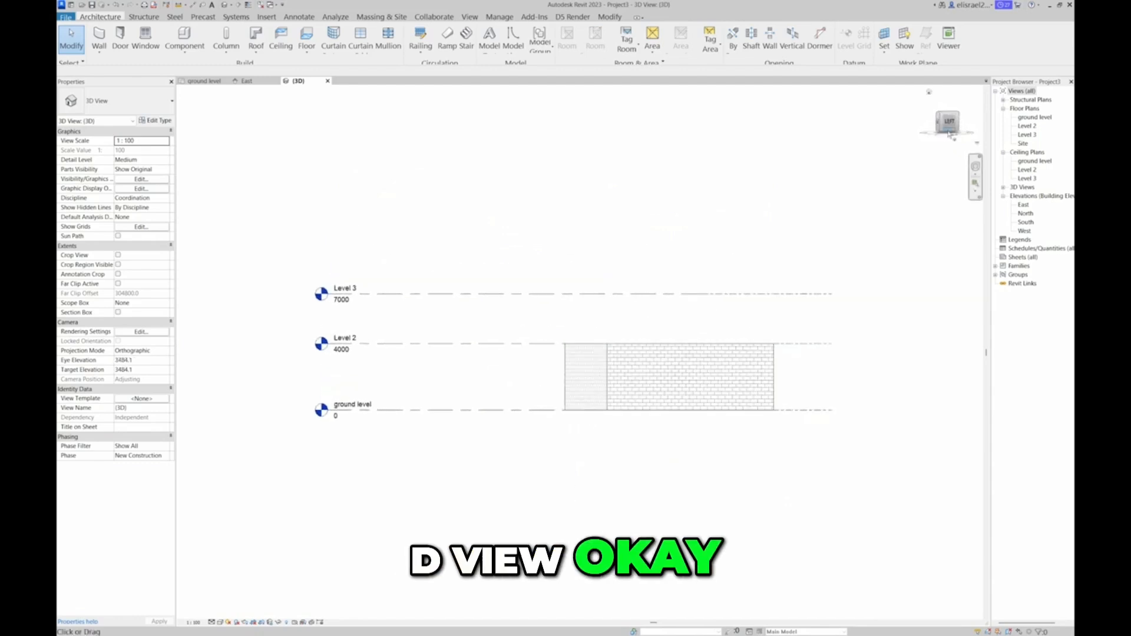
Sketch a rectangular Generic 150mm floor boundary on the ground level plan along the outer walls, extending past the top exterior wall
click(192, 82)
middle_drag(685, 213, 601, 217)
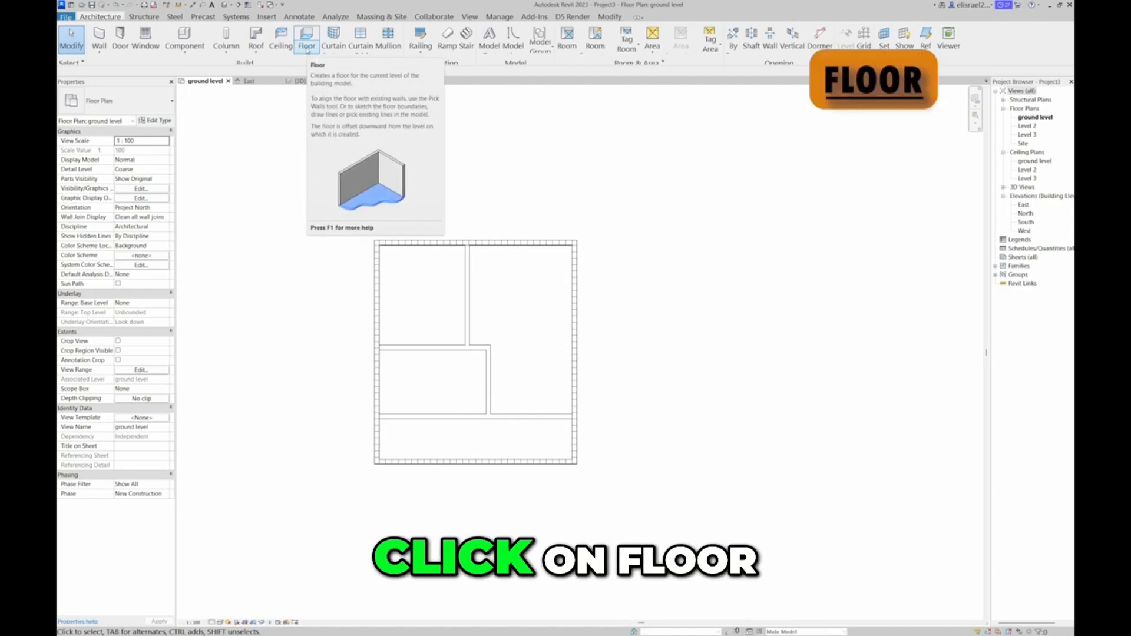
click(306, 49)
click(318, 63)
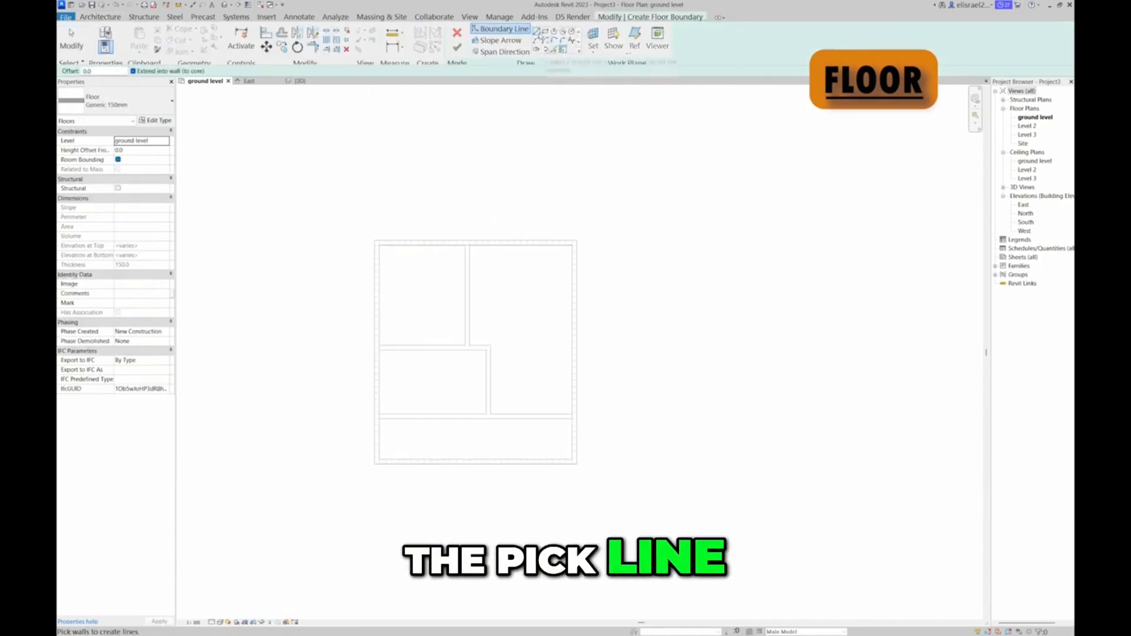
click(536, 31)
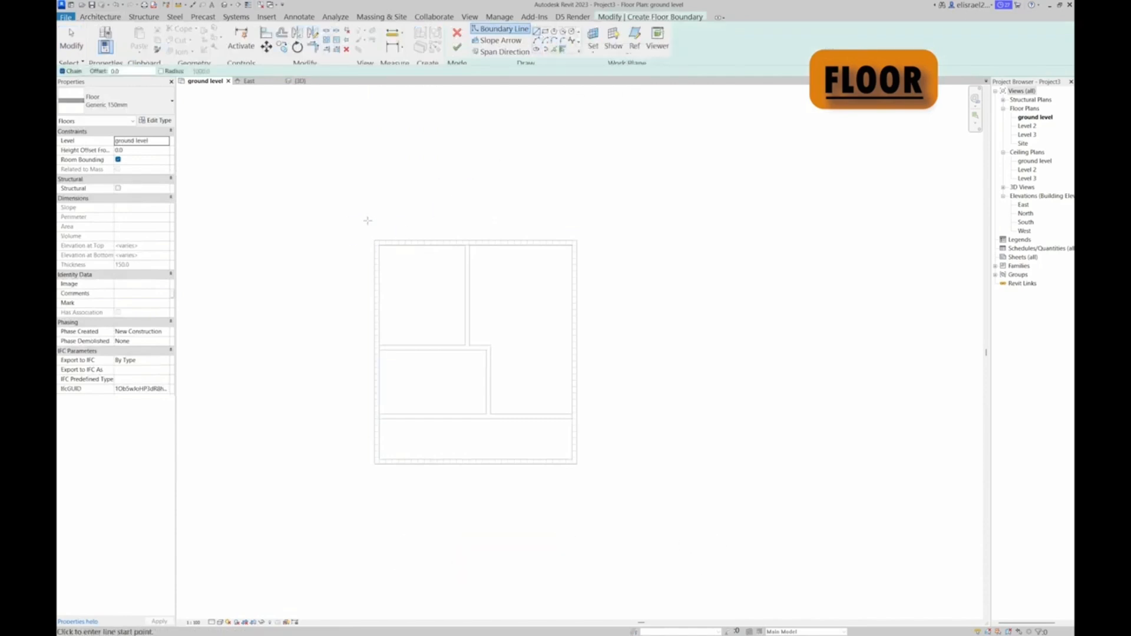
click(374, 219)
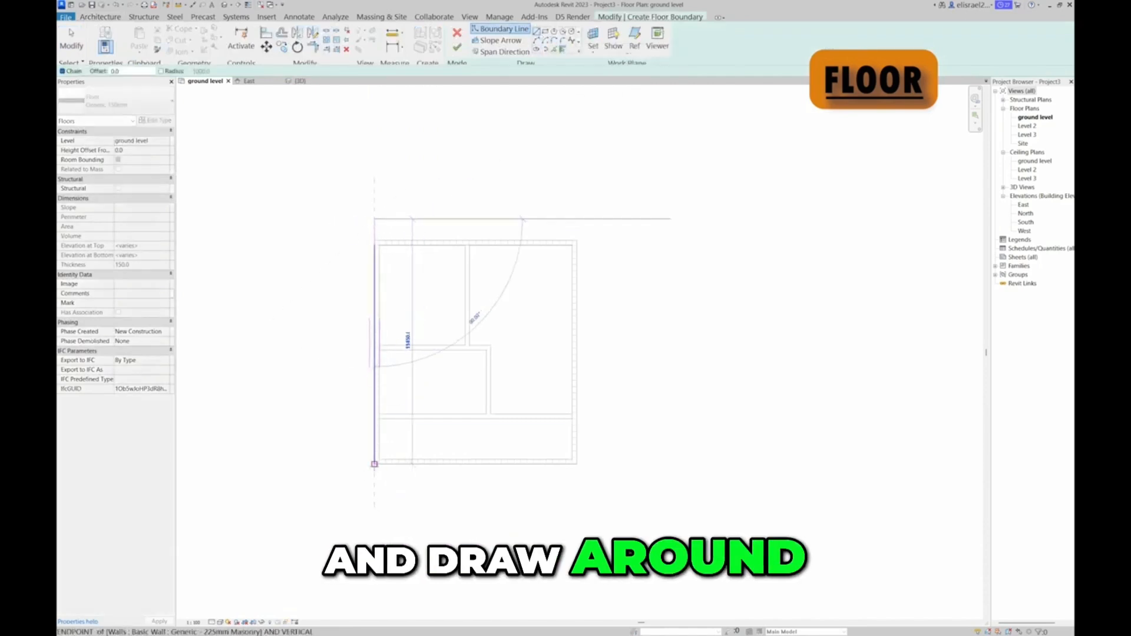
click(374, 464)
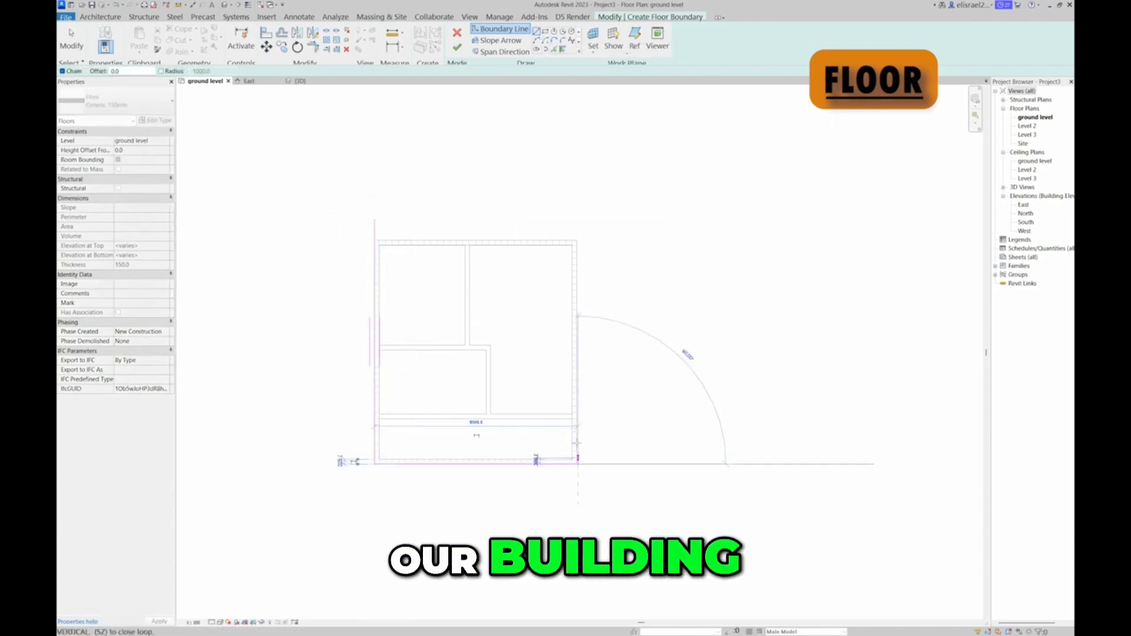
click(577, 461)
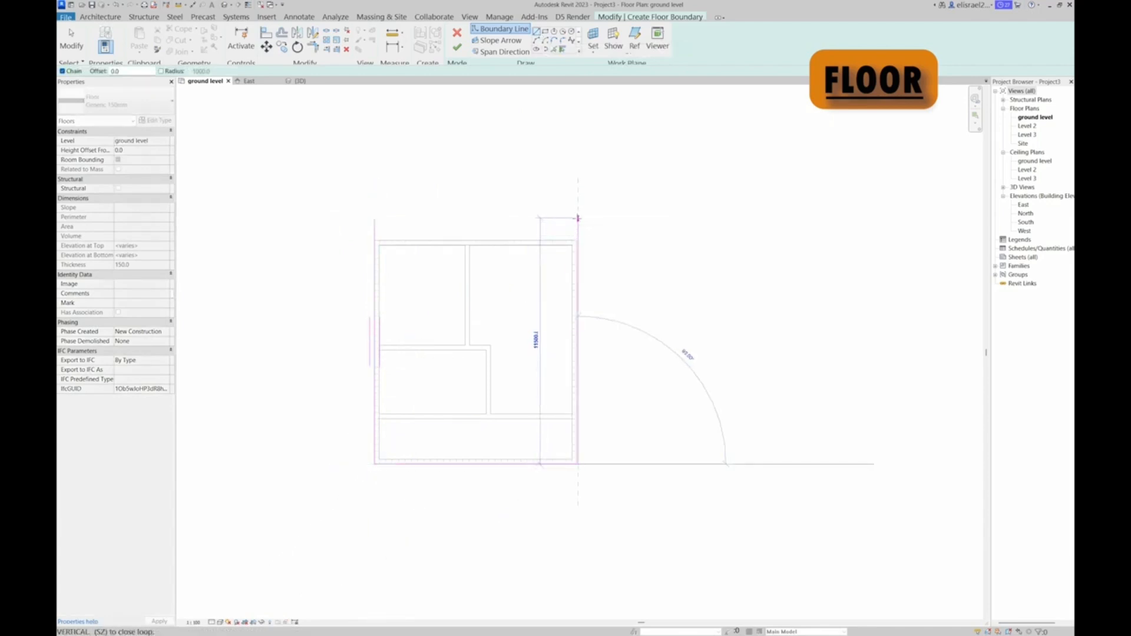
click(578, 222)
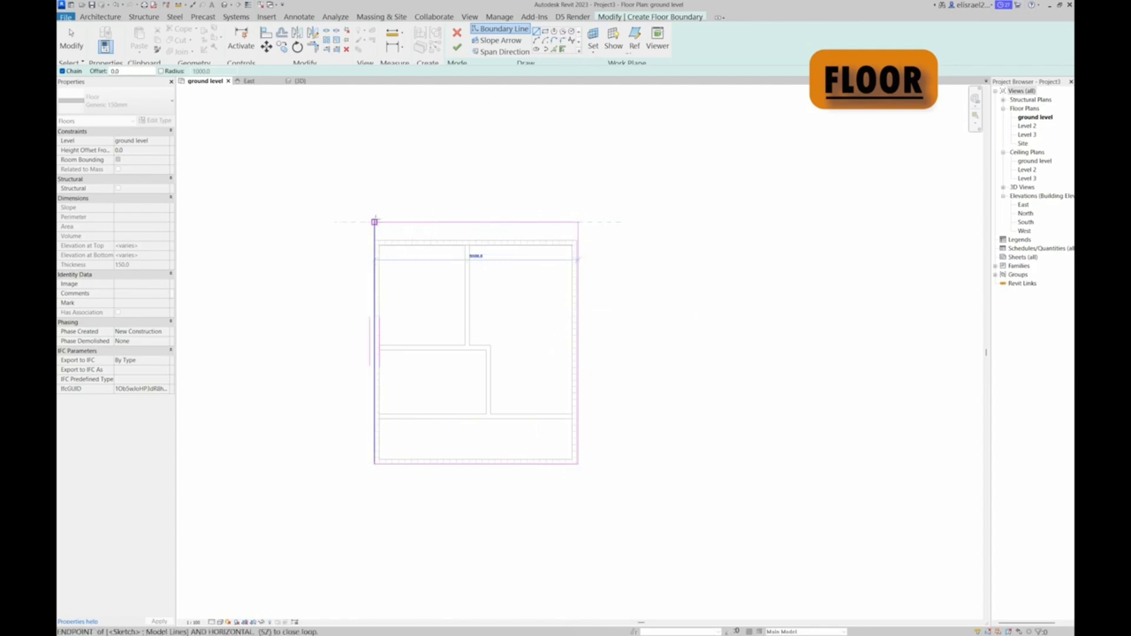
click(374, 222)
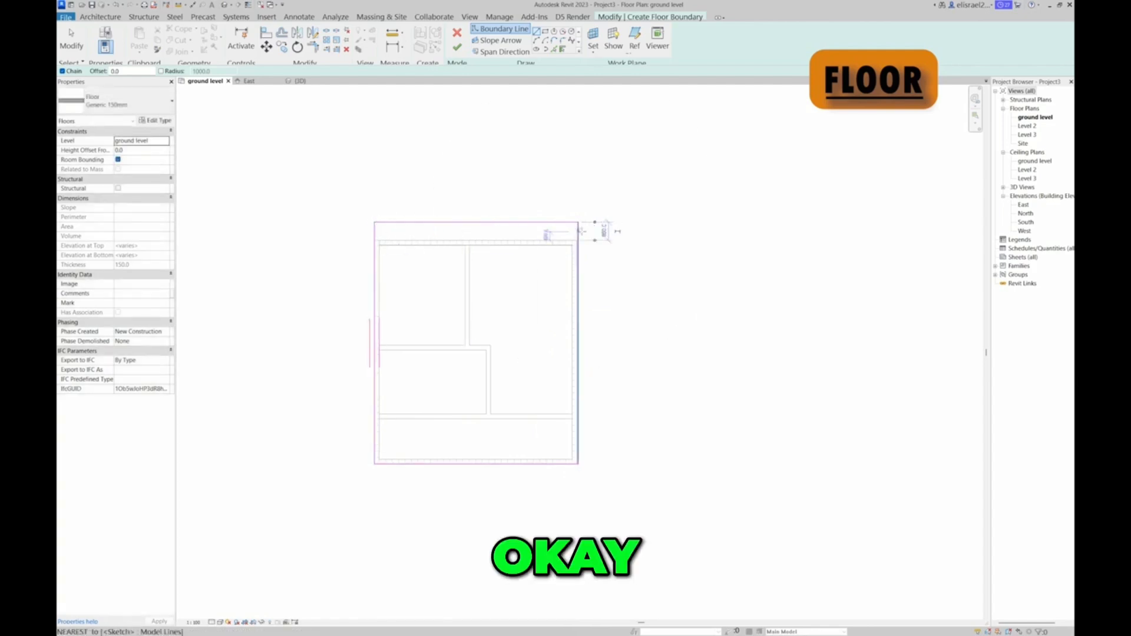
key(Escape)
key(Escape)
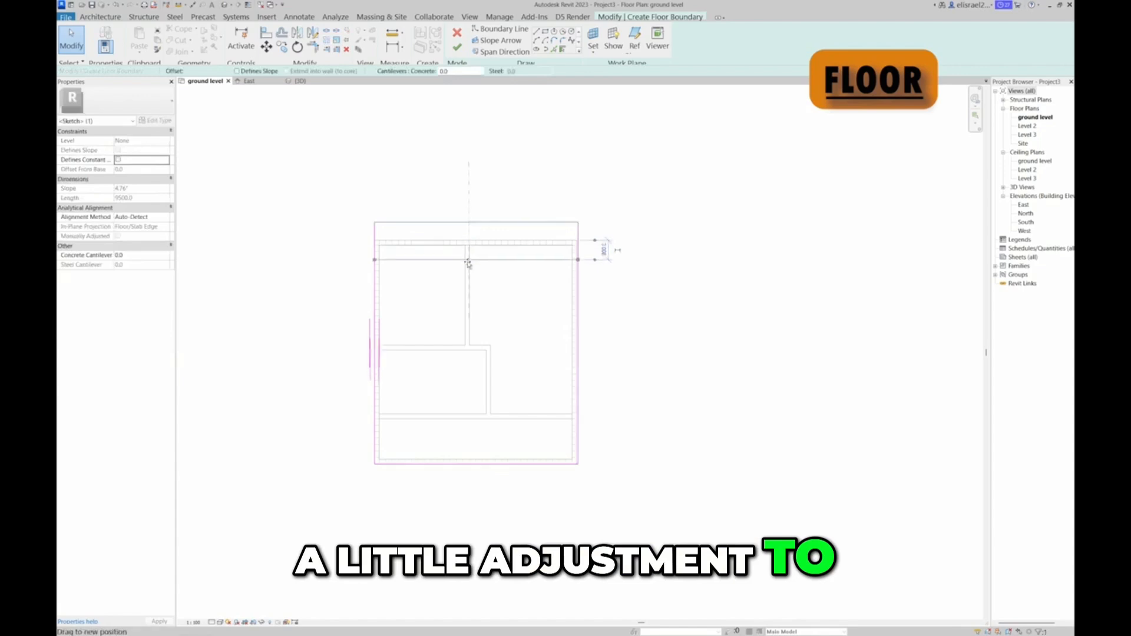
Set the floor boundary's upper edge 1000 mm beyond the top exterior wall
click(473, 237)
drag(473, 235, 471, 225)
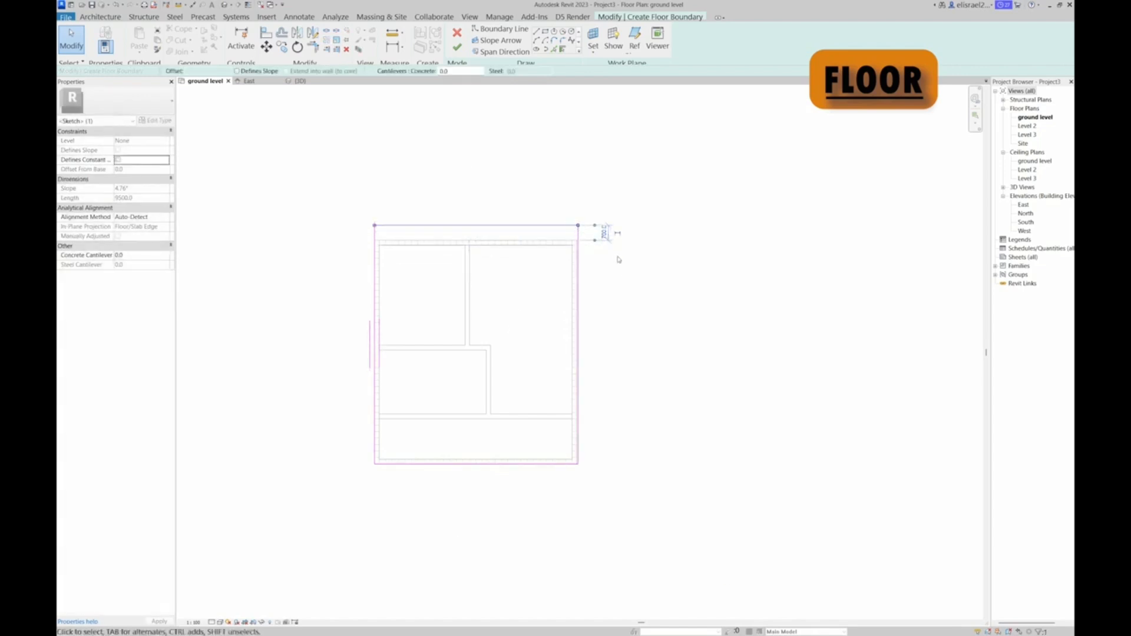
text(1000)
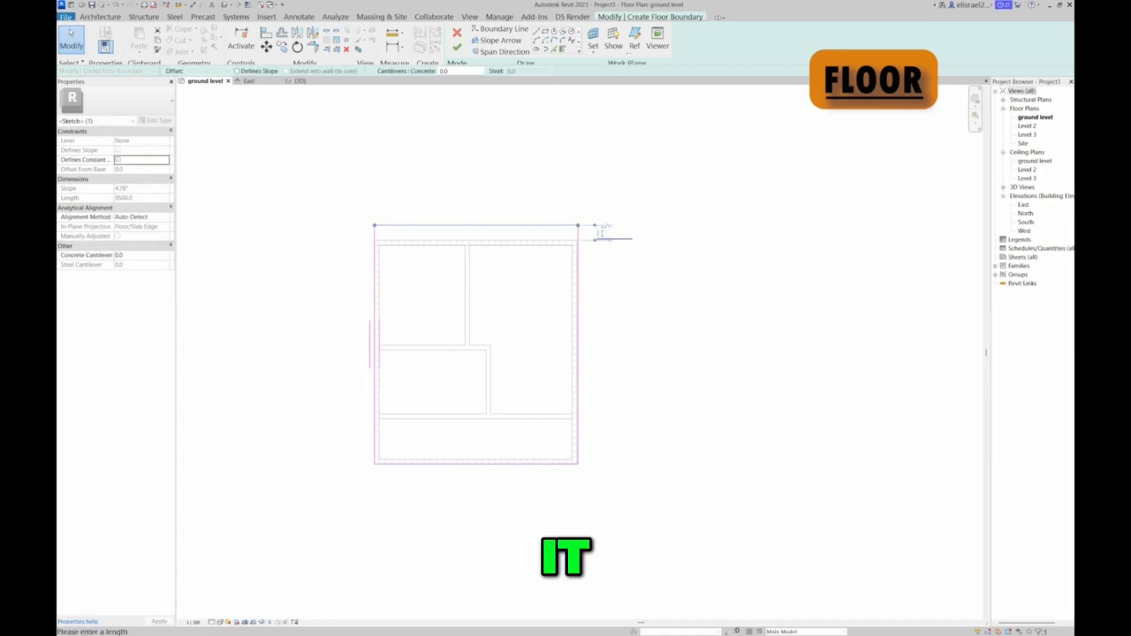
key(Return)
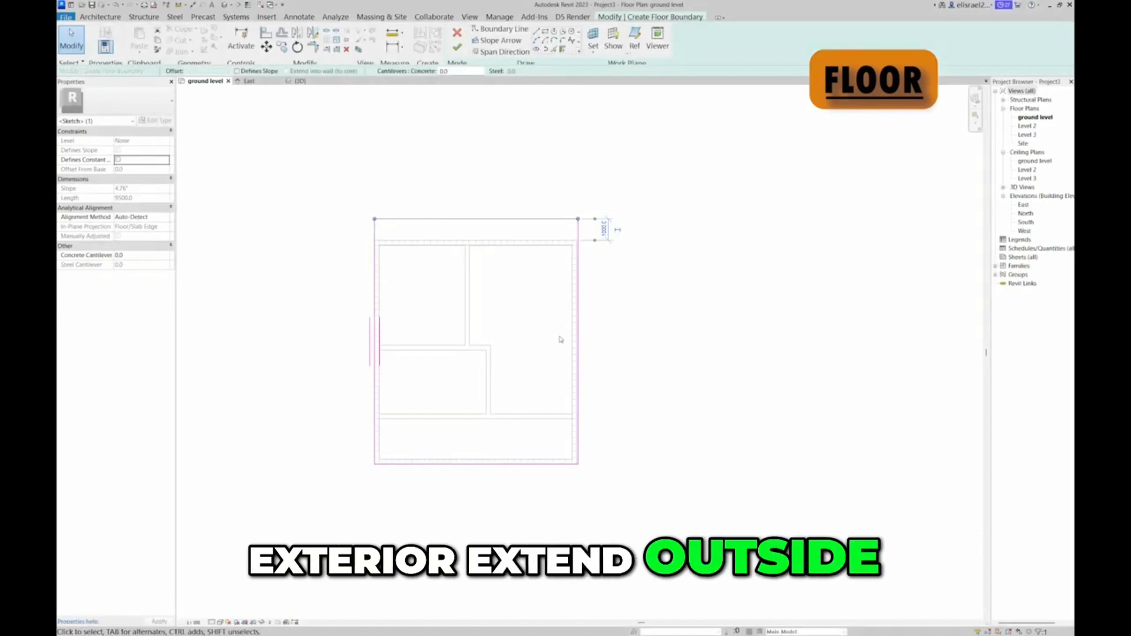
Set the floor boundary's lower edge 1000 mm from the bottom exterior wall and finish the floor sketch
click(533, 464)
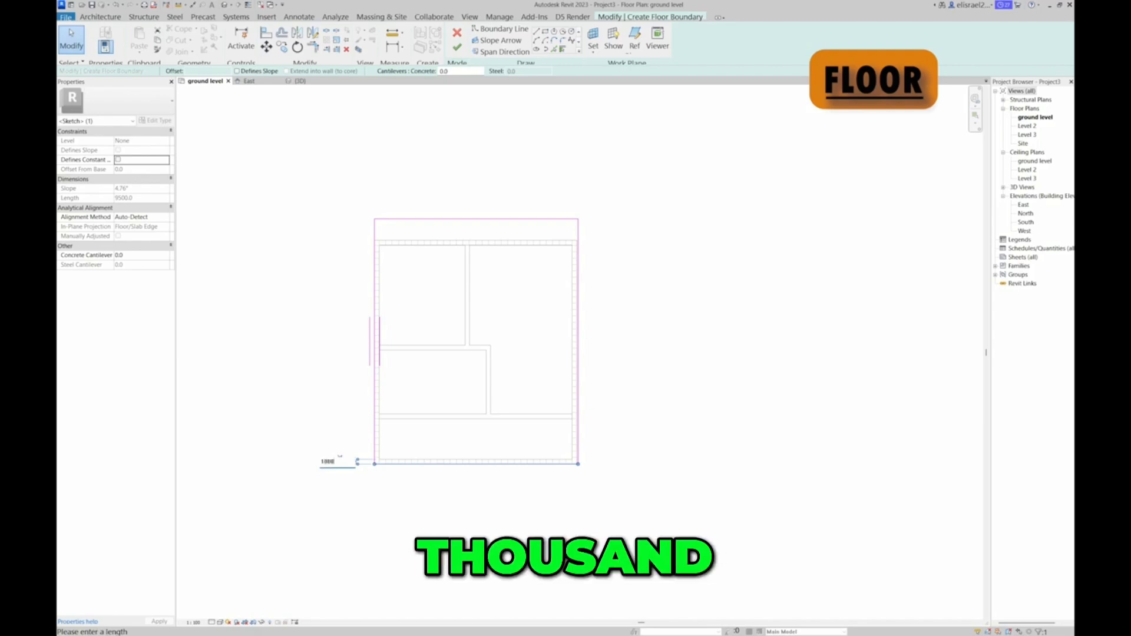
key(Return)
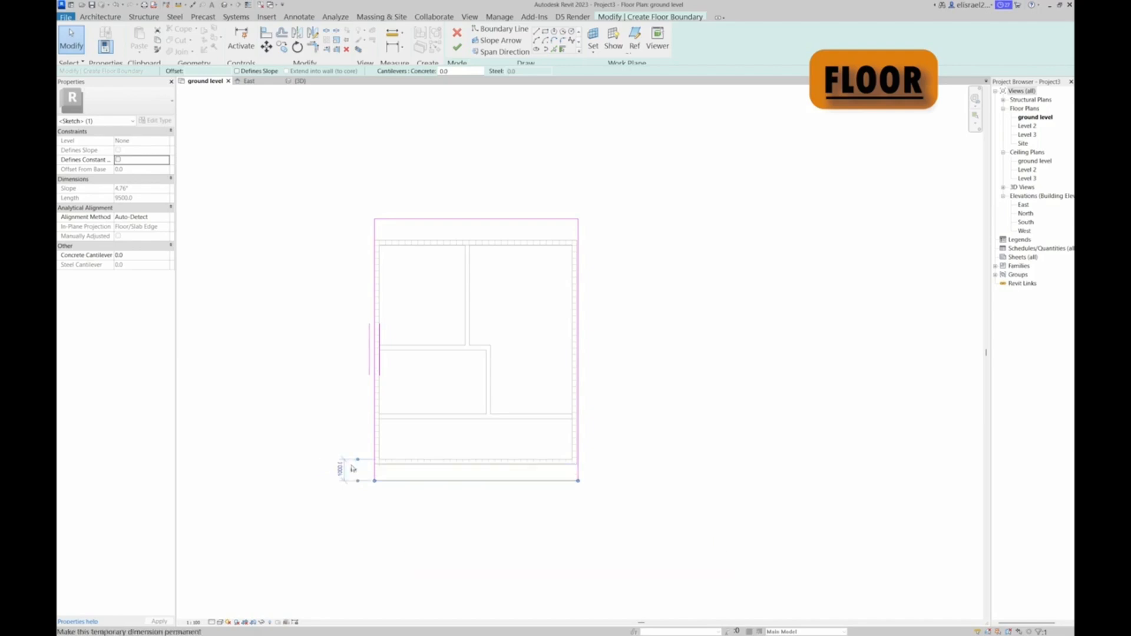
click(672, 412)
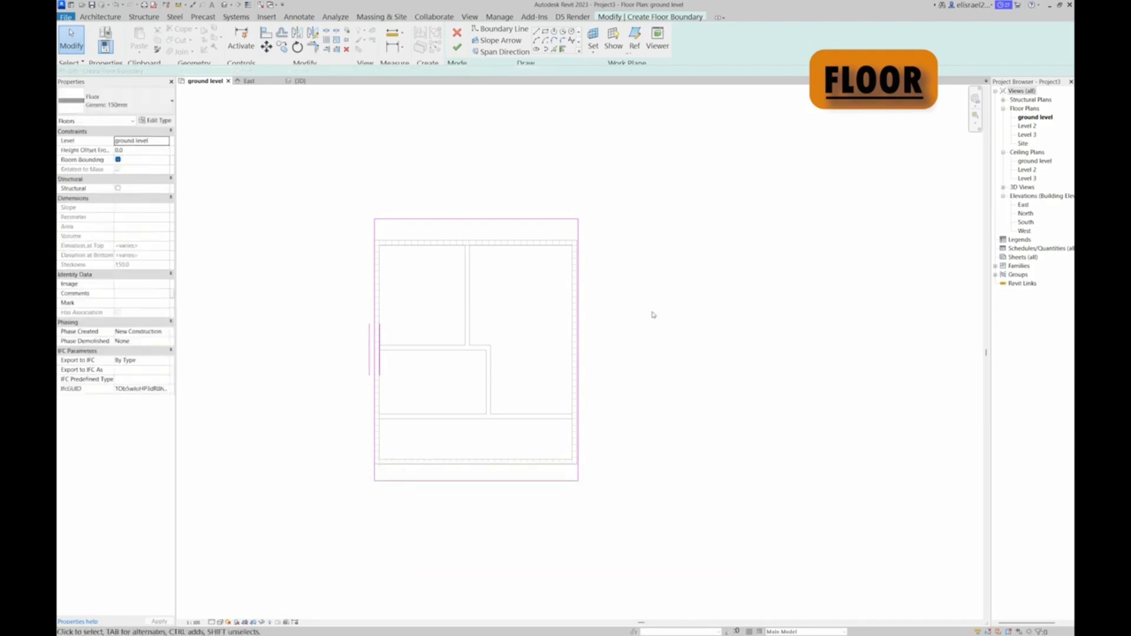
click(459, 47)
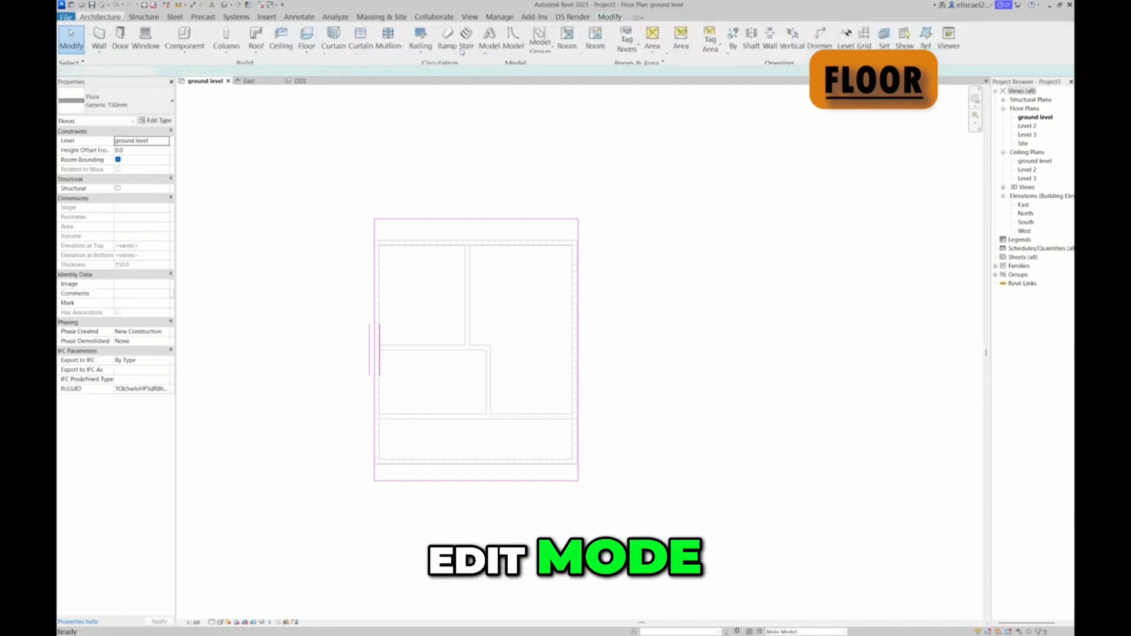
Inspect the new floor slab in the 3D view from several sides and check its extent in the ground level plan
click(299, 81)
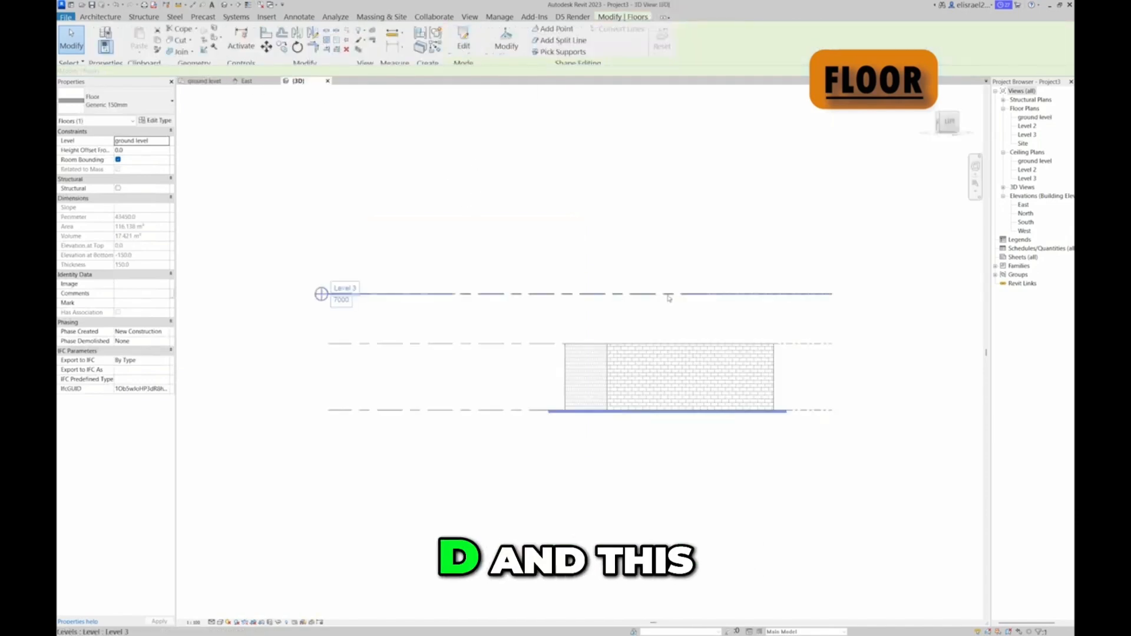
mouse_move(947, 123)
mouse_down()
mouse_move(978, 182)
mouse_move(895, 203)
mouse_move(765, 175)
mouse_move(670, 135)
mouse_move(644, 188)
mouse_move(767, 257)
mouse_up()
mouse_move(766, 256)
shift+middle_down()
mouse_move(878, 212)
mouse_move(413, 177)
mouse_move(209, 146)
mouse_move(239, 133)
mouse_move(273, 176)
mouse_move(281, 209)
mouse_move(231, 213)
mouse_move(371, 165)
mouse_move(365, 142)
shift+middle_up()
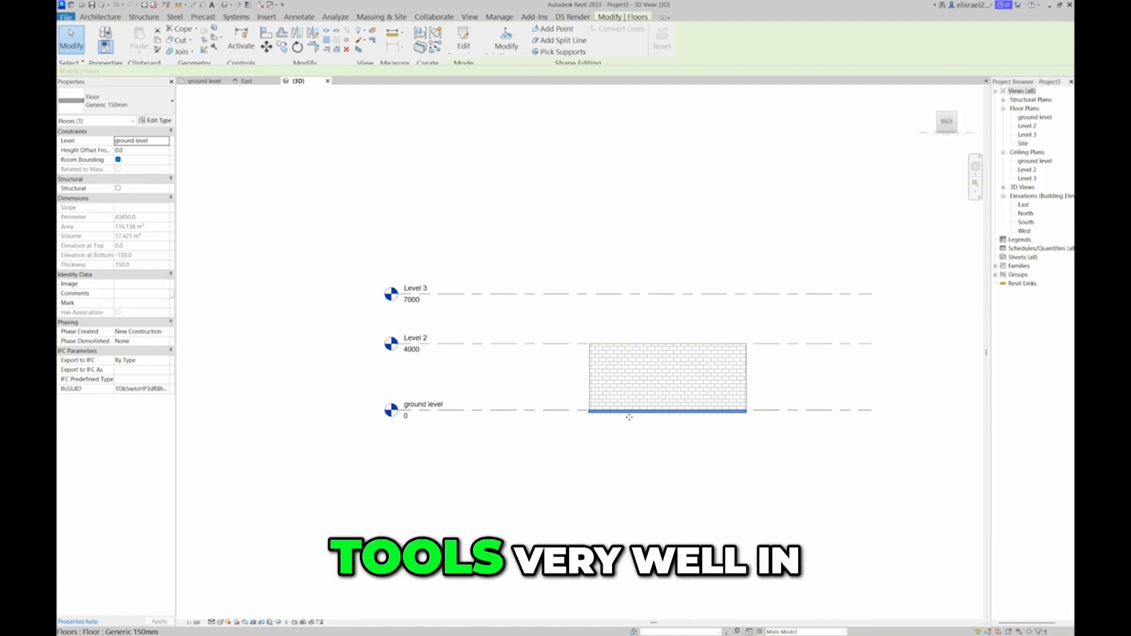
click(683, 214)
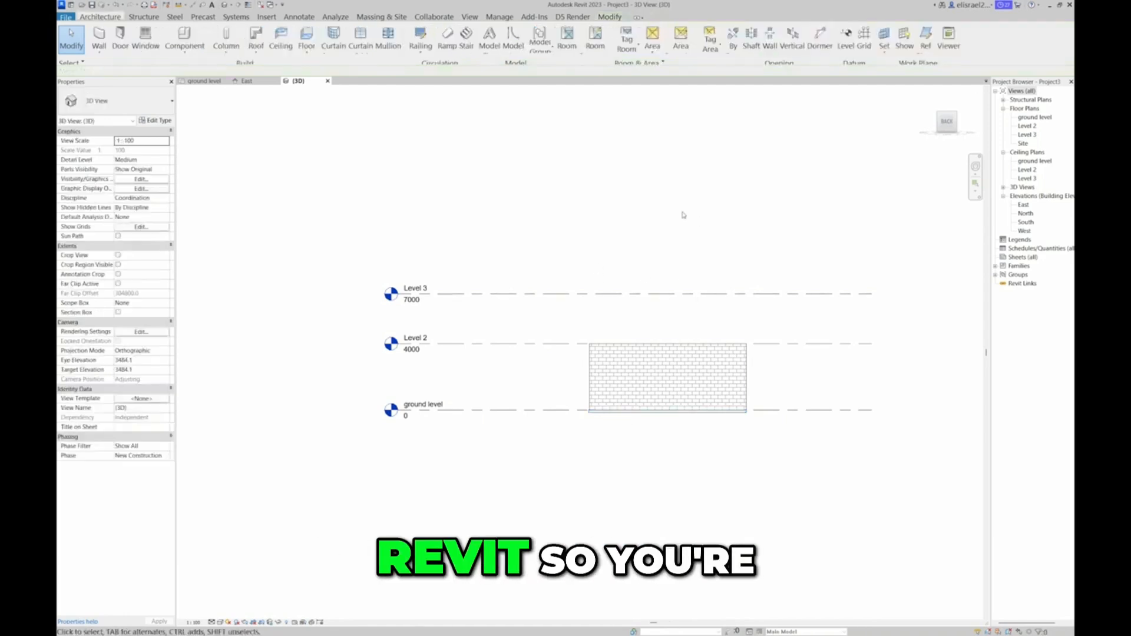
click(206, 82)
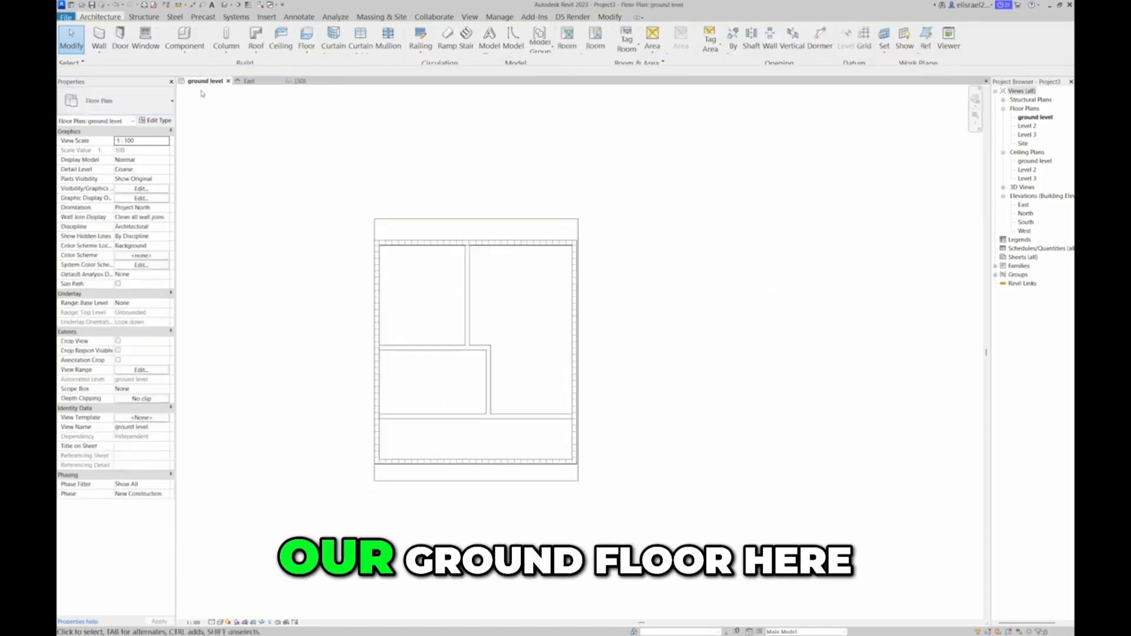
click(490, 482)
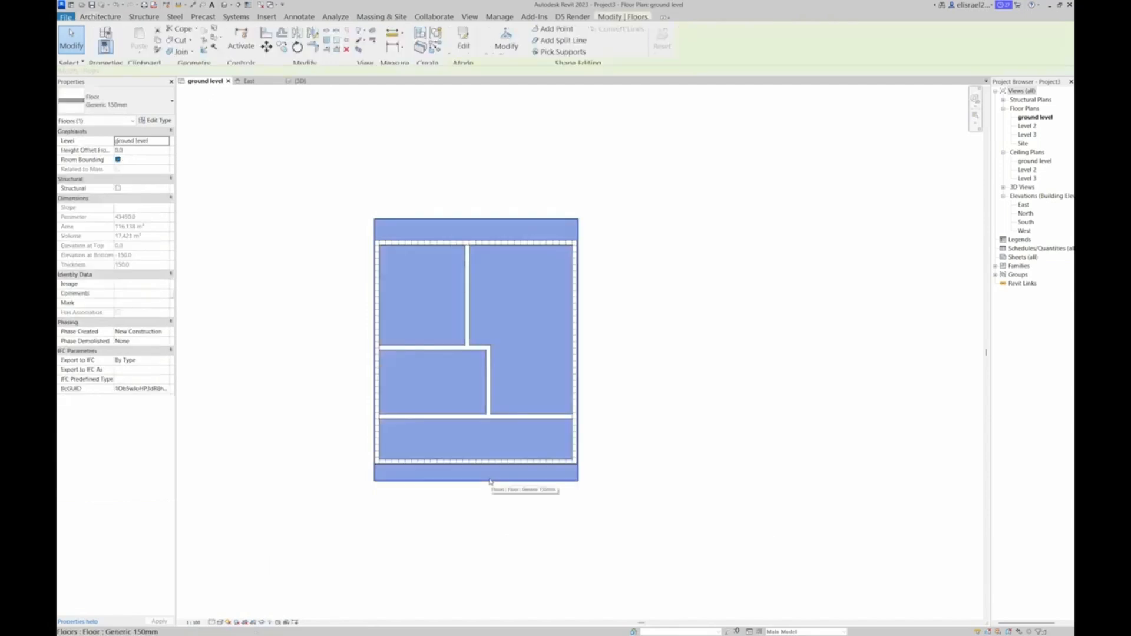
click(609, 528)
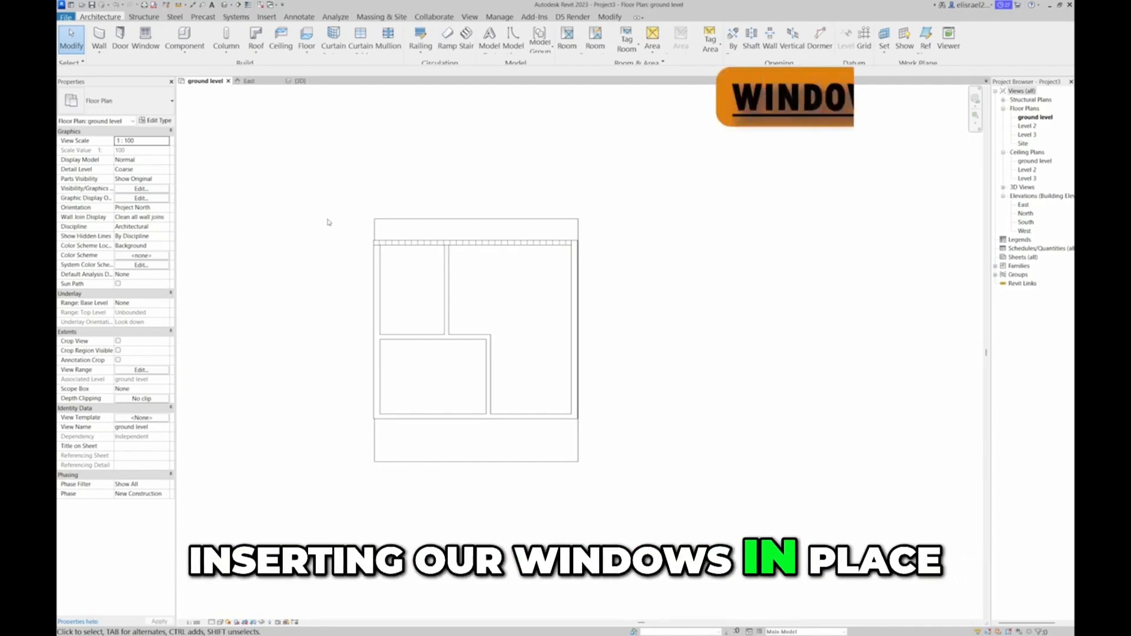
Place M_Window-Casement-Double 1400 x 1800mm windows centred in the lower-left room's exterior wall and in the top wall near its right corner
click(152, 39)
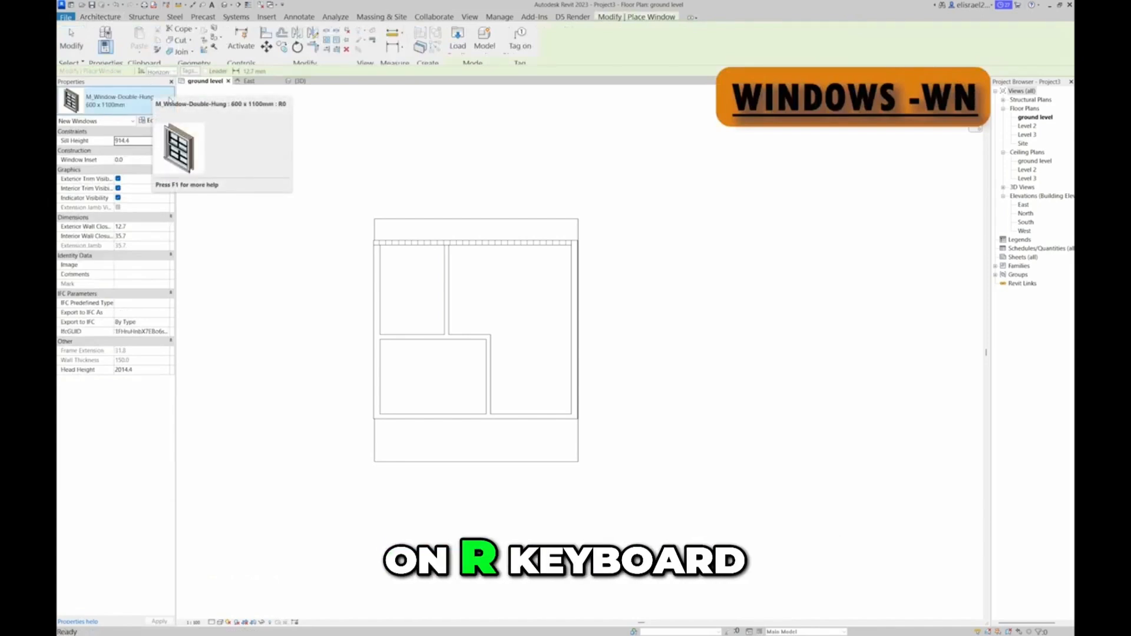
click(169, 100)
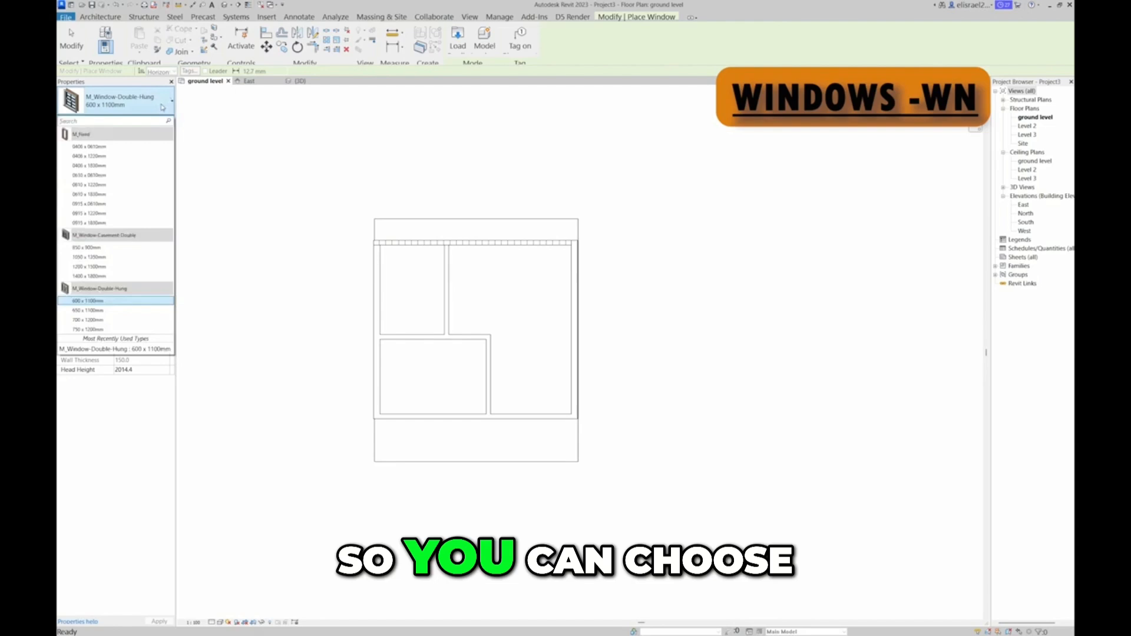
click(114, 281)
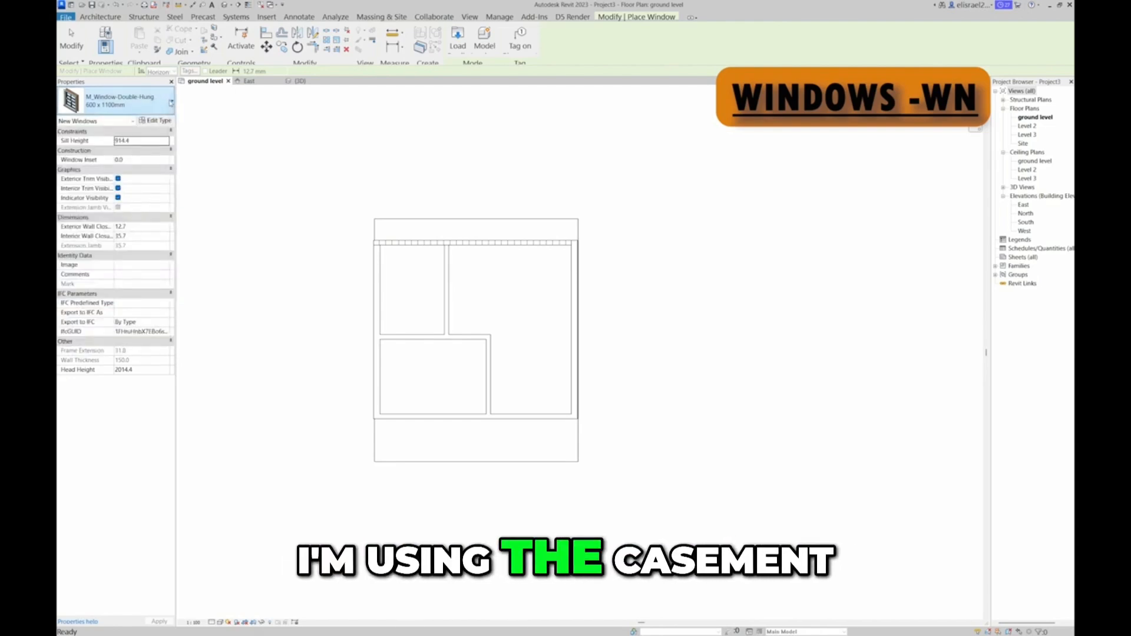
click(170, 100)
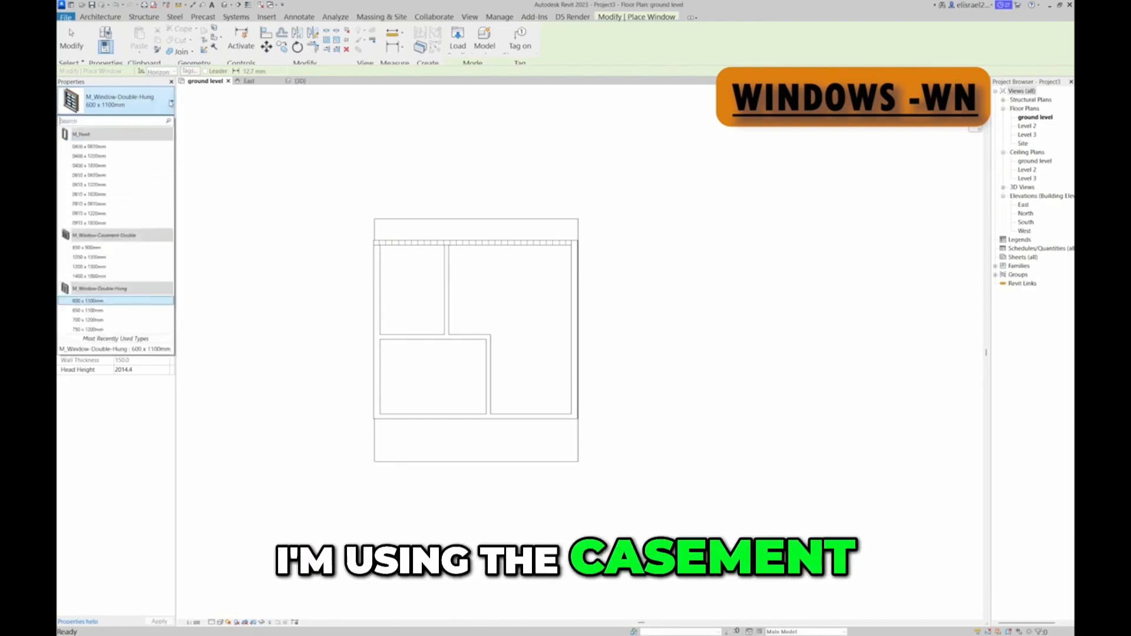
click(111, 276)
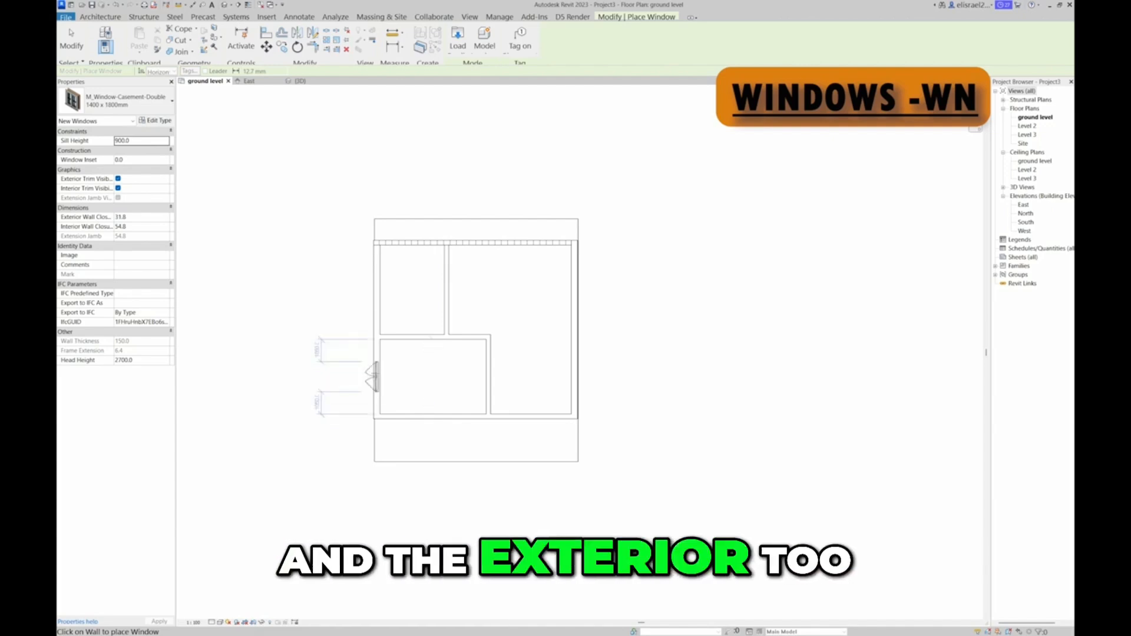
click(372, 375)
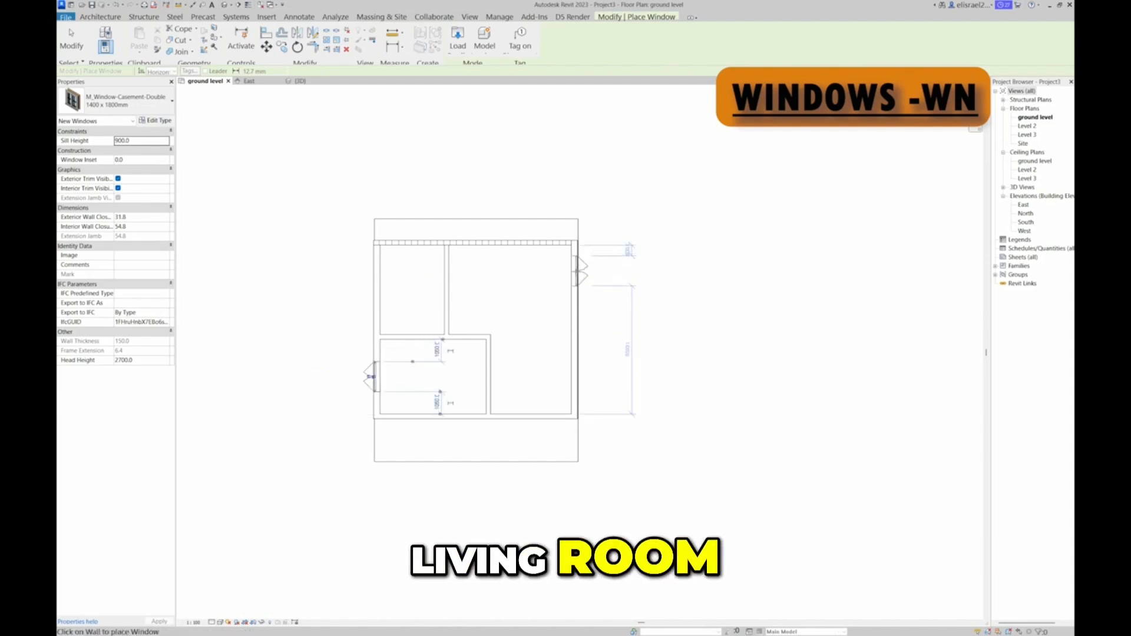
click(545, 240)
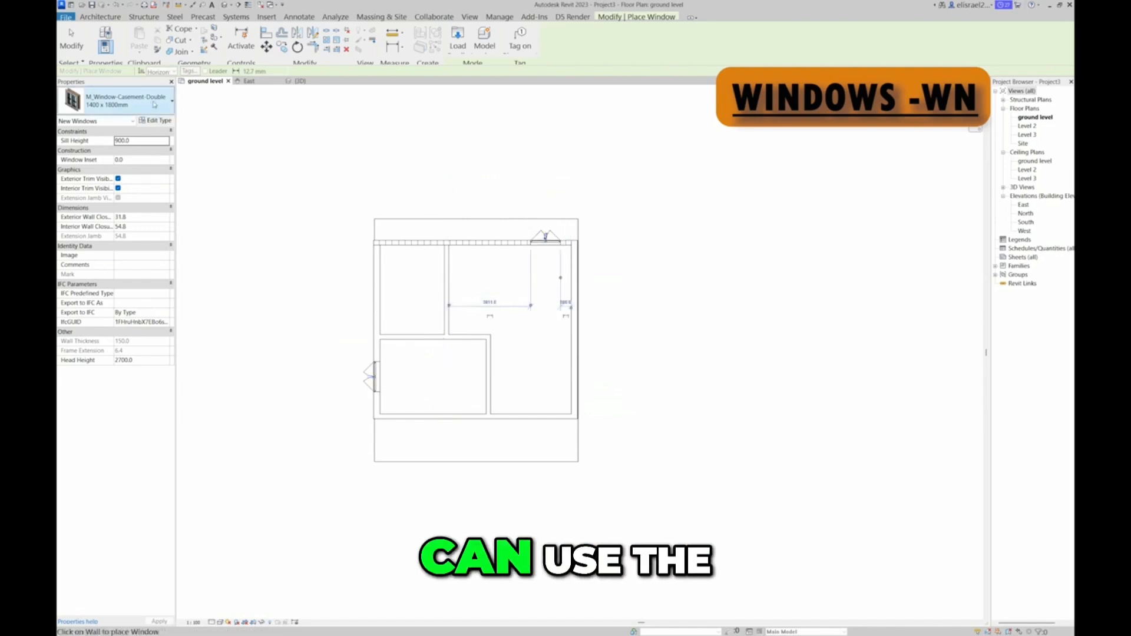
Place an 850 x 900mm M_Window-Casement-Double in the upper-left room's exterior wall and two 1200 x 1500mm ones in the right exterior wall
click(152, 105)
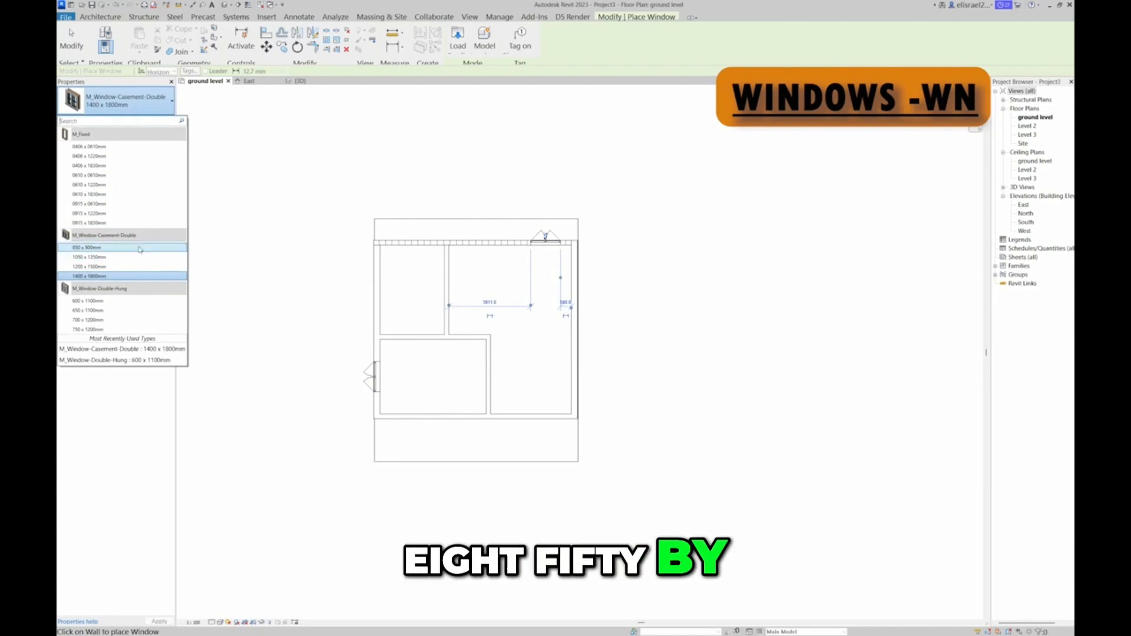
click(118, 247)
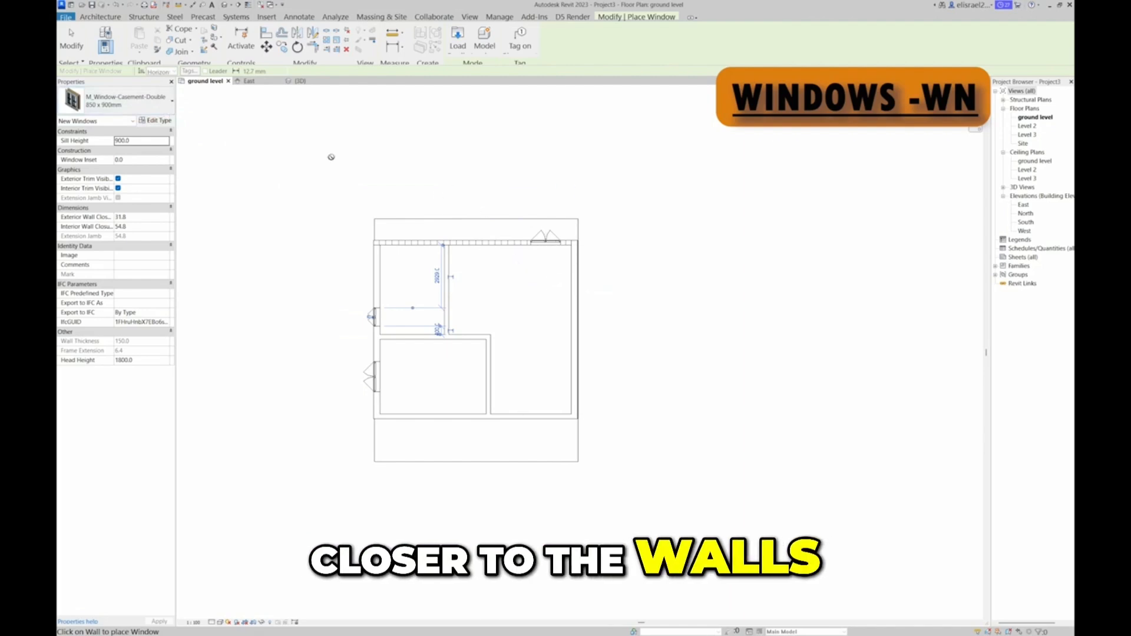
click(171, 104)
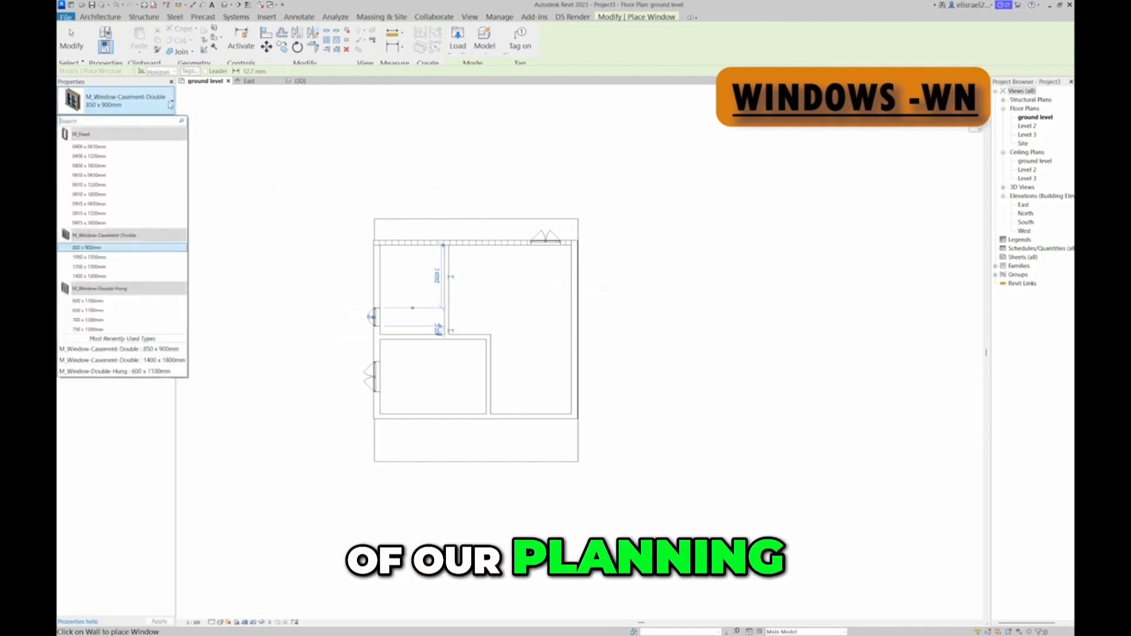
click(129, 267)
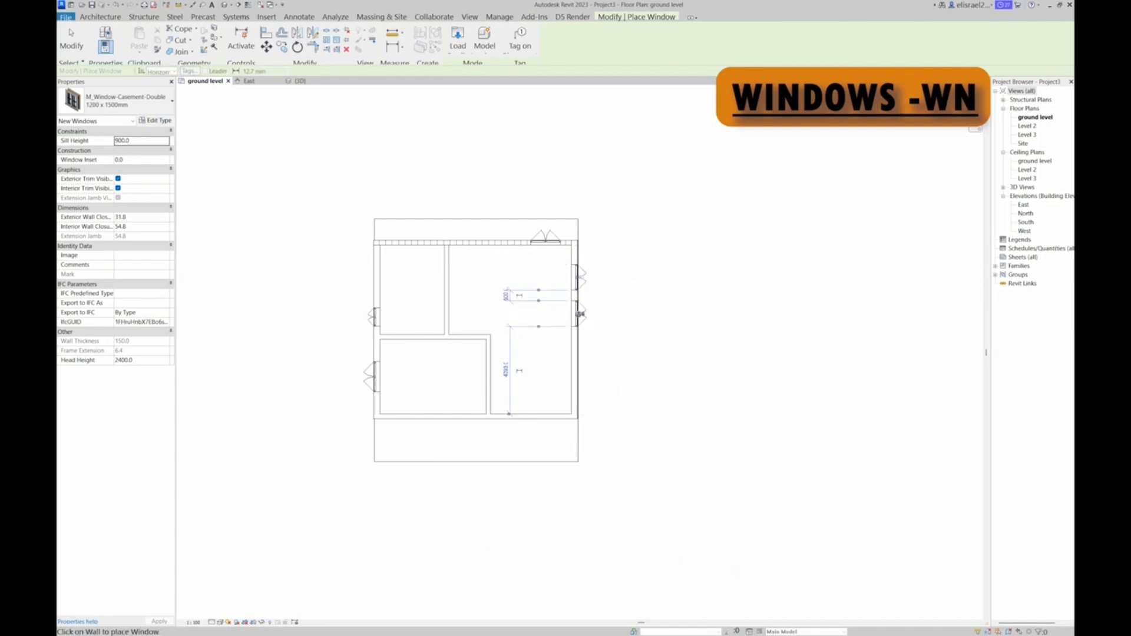
click(581, 314)
key(Escape)
key(Escape)
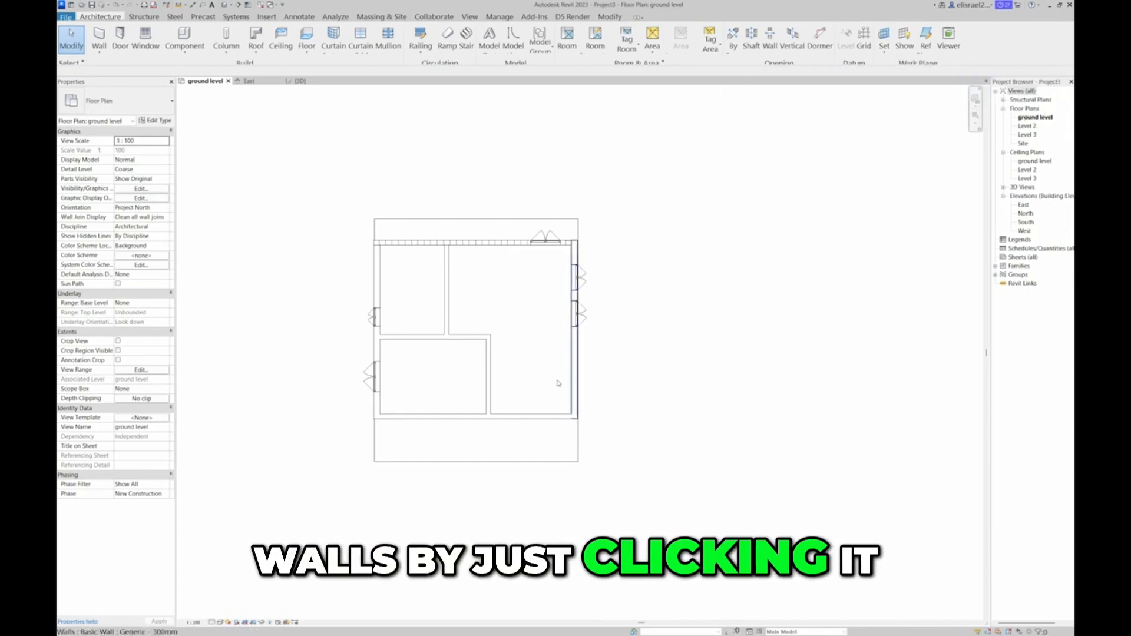
Place M_Single-Flush 0915 x 2134mm doors in the top wall just left of the window and at the upper end of the upper-left room's partition
click(125, 42)
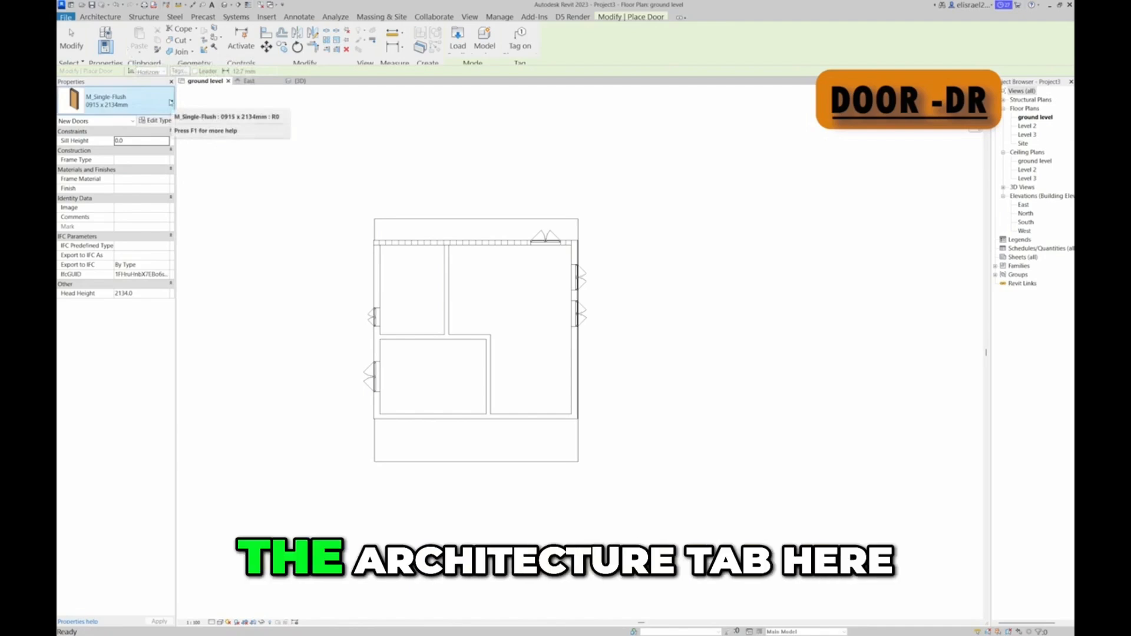
click(171, 103)
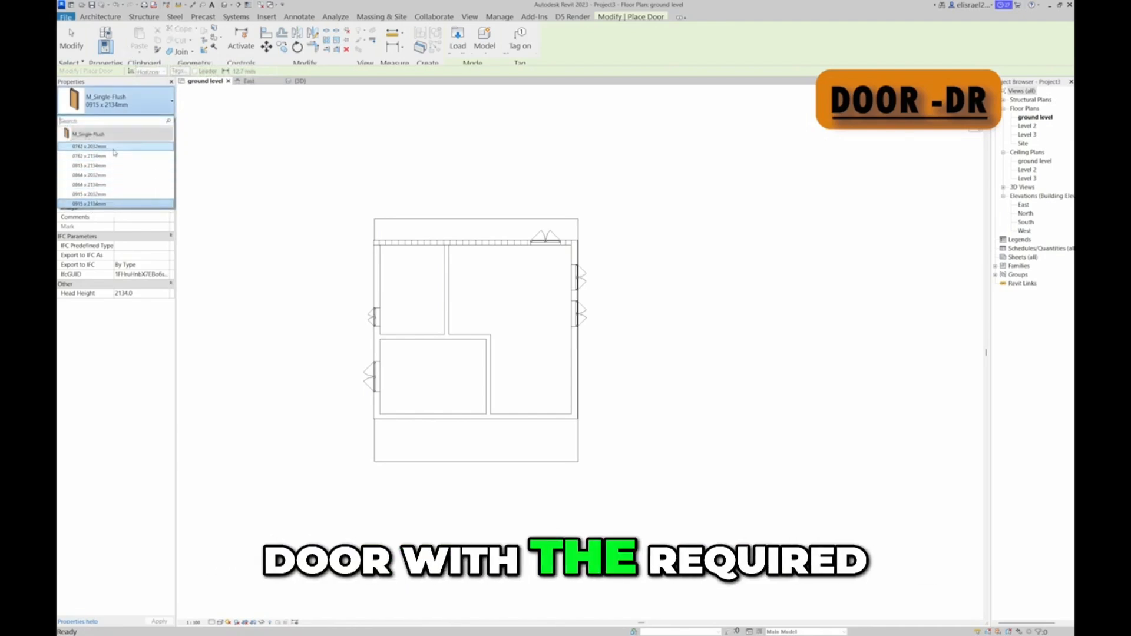
click(94, 204)
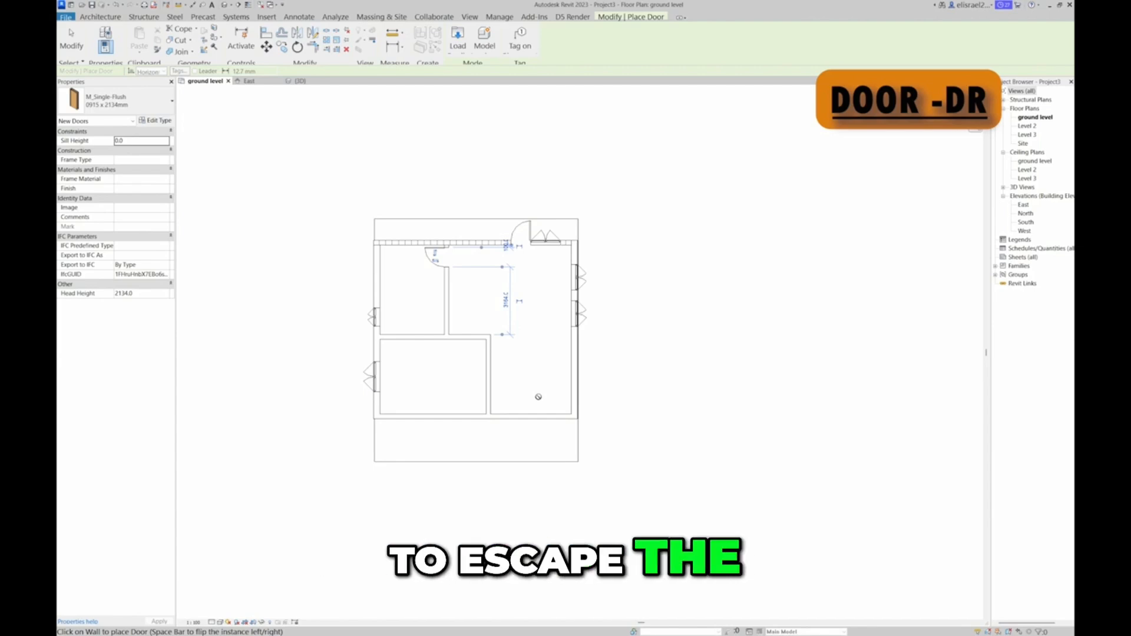
key(Escape)
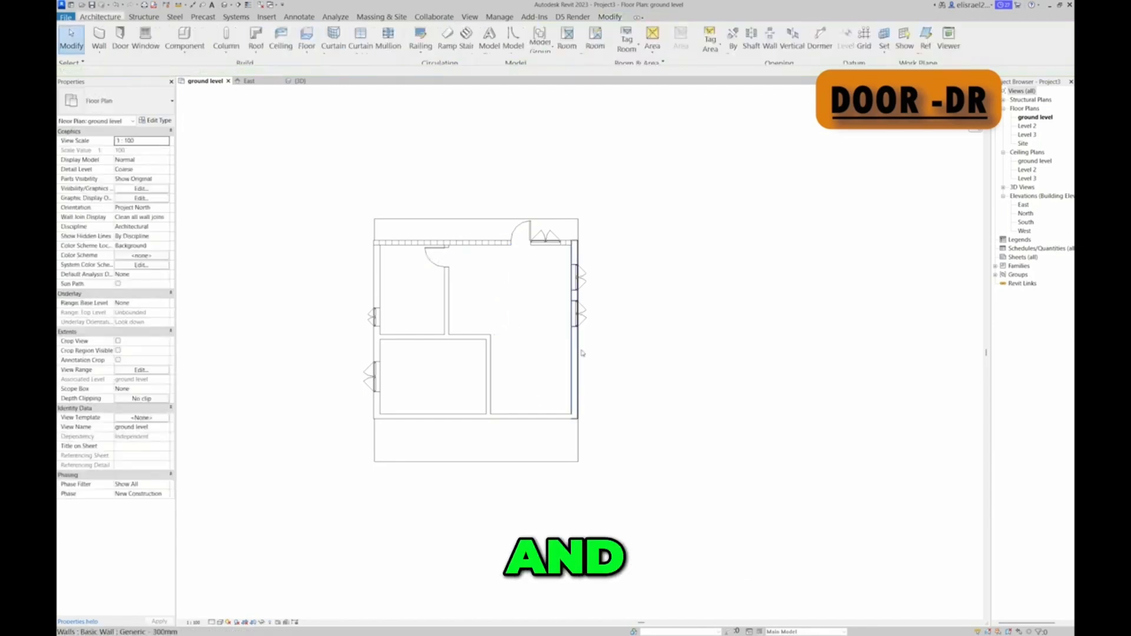
Flip the upper-left room's door so it swings into the room with its hinge on the lower jamb
click(446, 257)
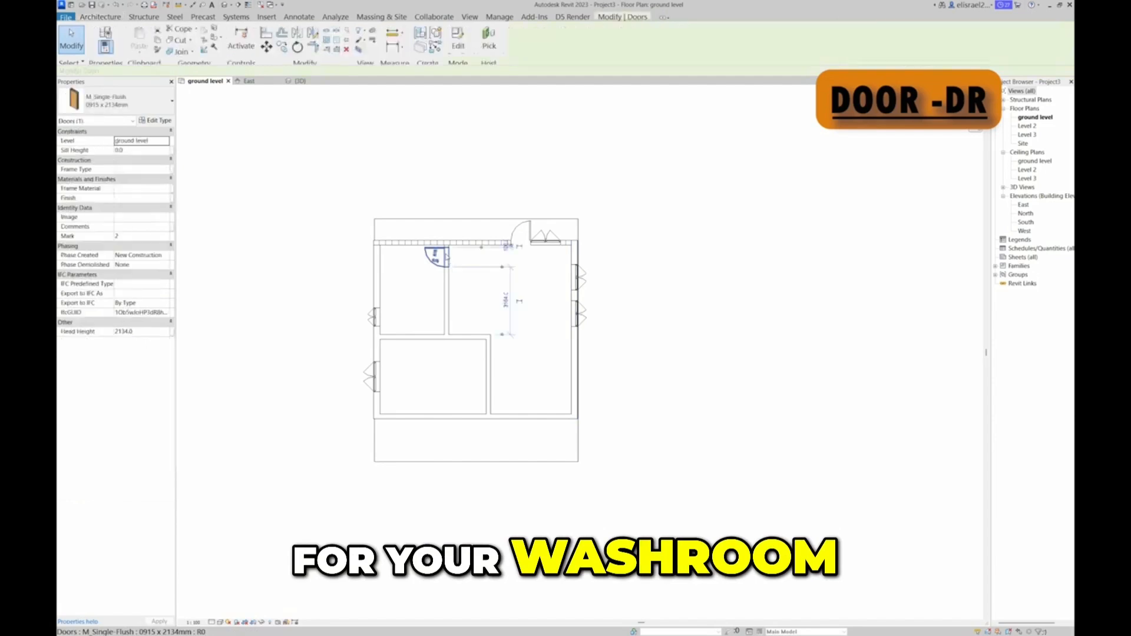
scroll(441, 263, up, 6)
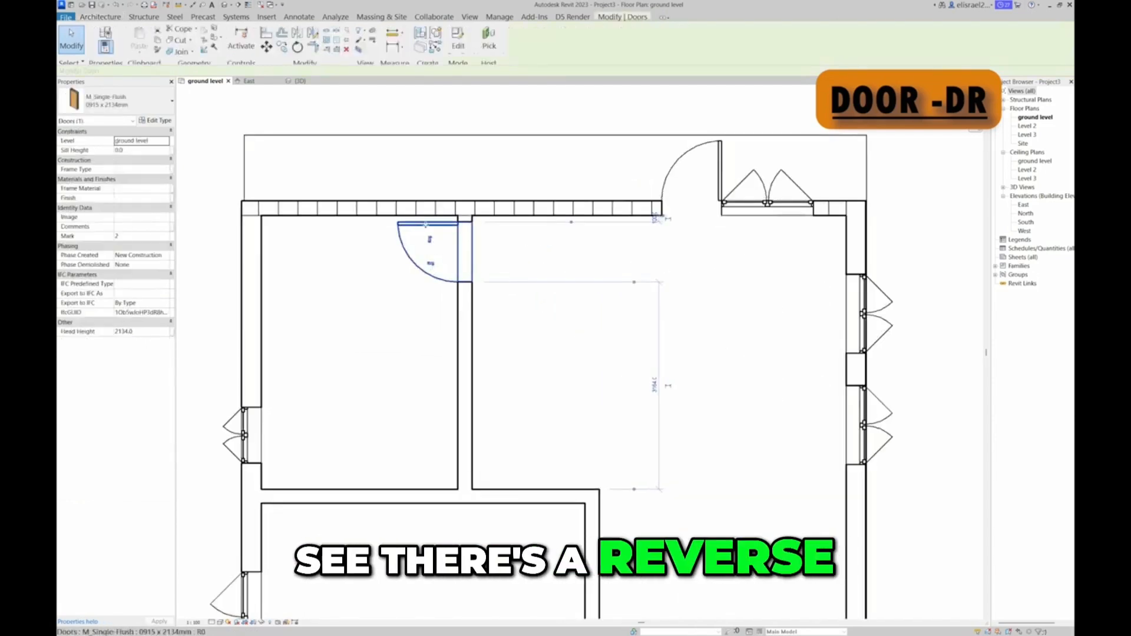
click(430, 259)
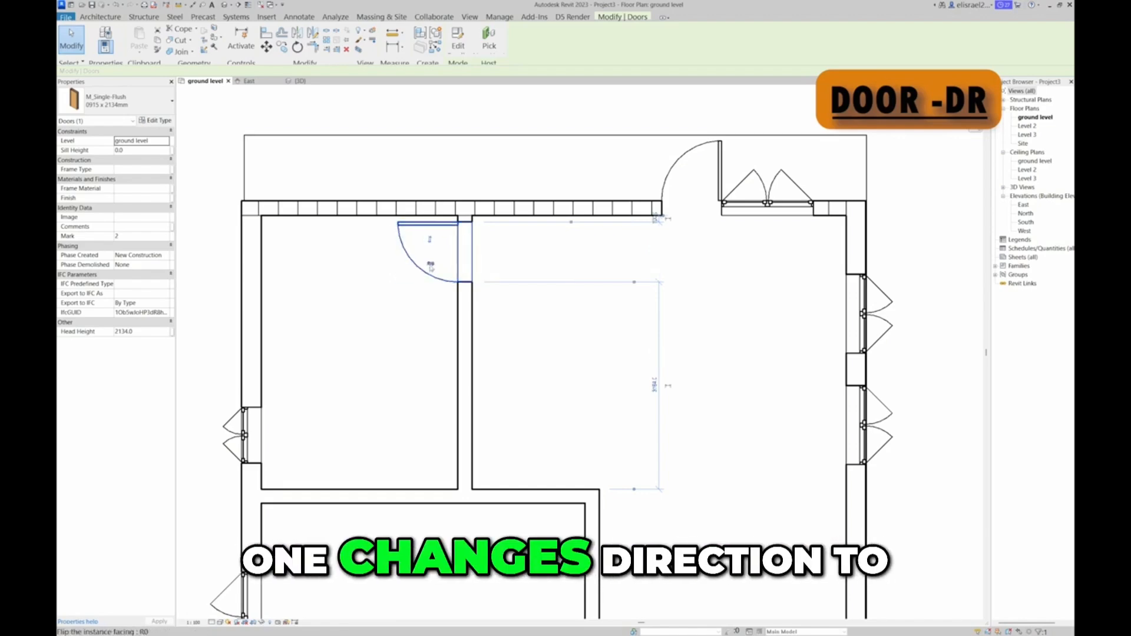
click(430, 266)
click(430, 266)
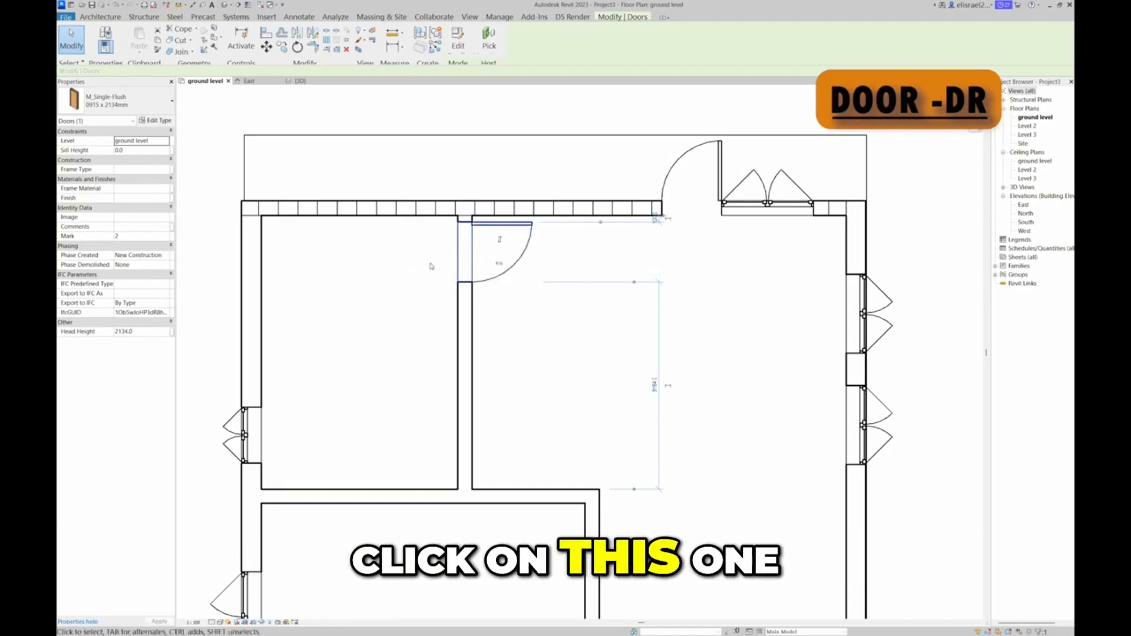
click(499, 264)
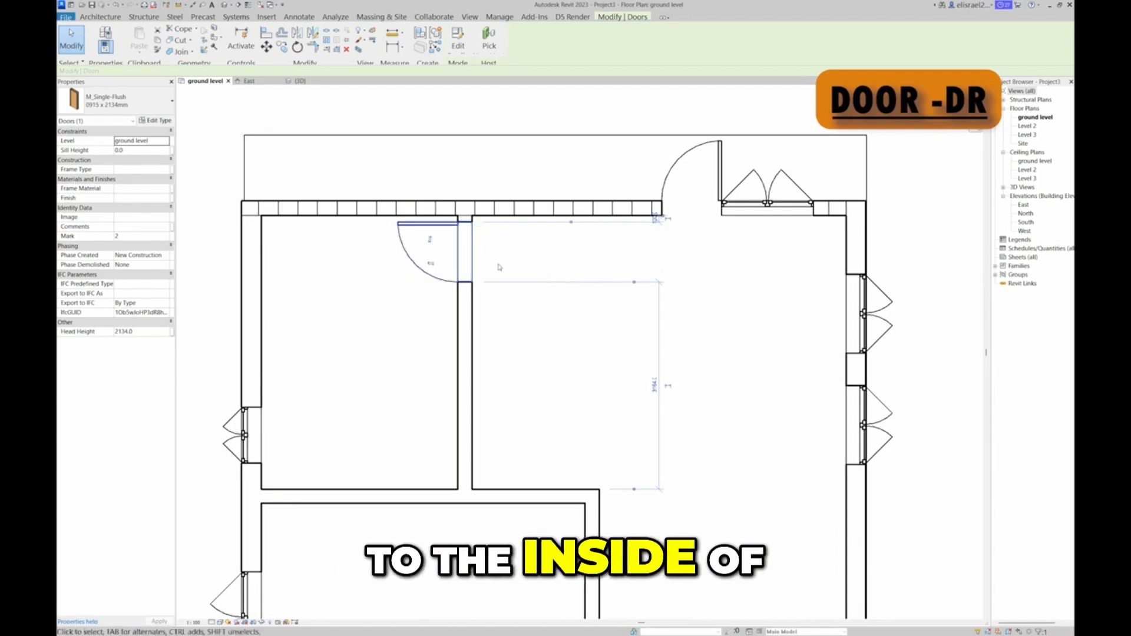
click(431, 241)
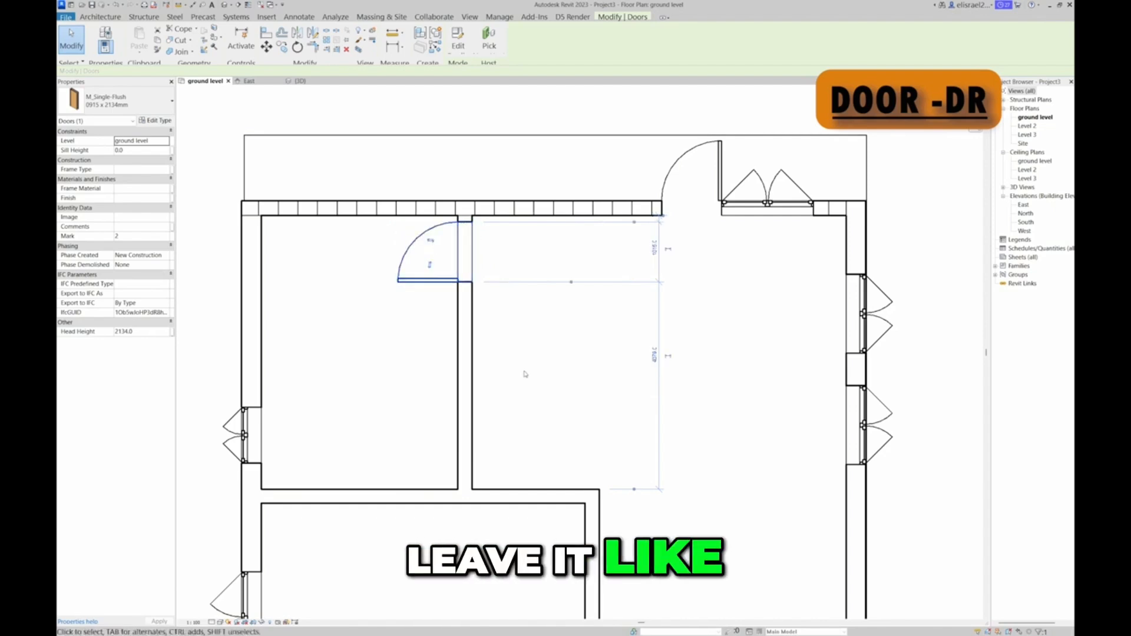
scroll(430, 369, down, 3)
click(718, 314)
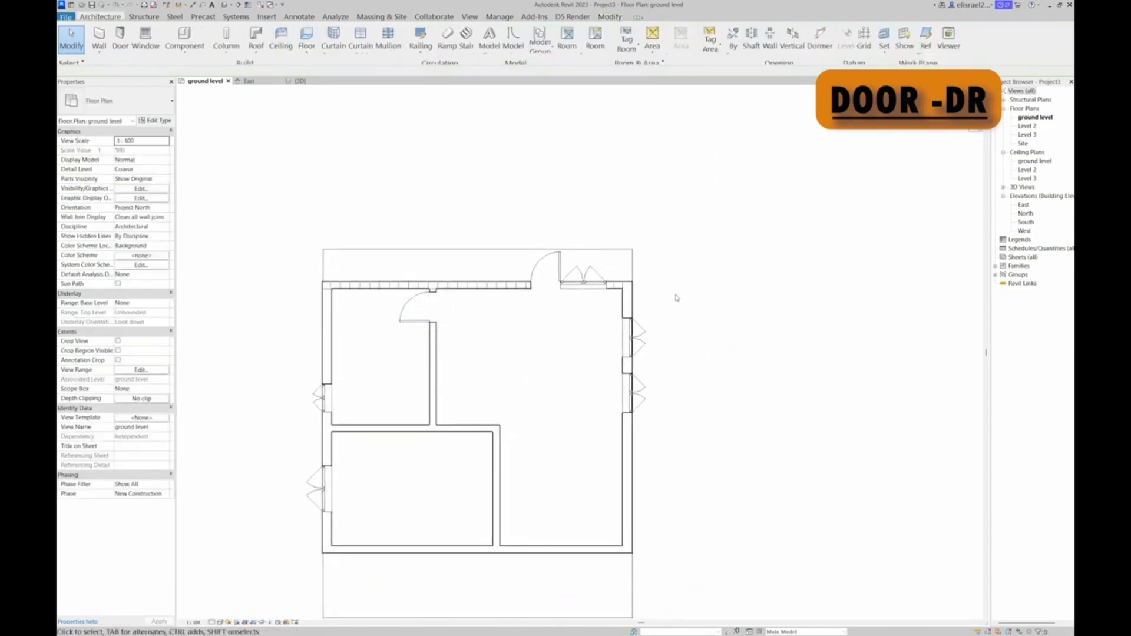
Change the bottom wall at the front of the building to the Curtain Wall type Storefront
scroll(543, 281, up, 3)
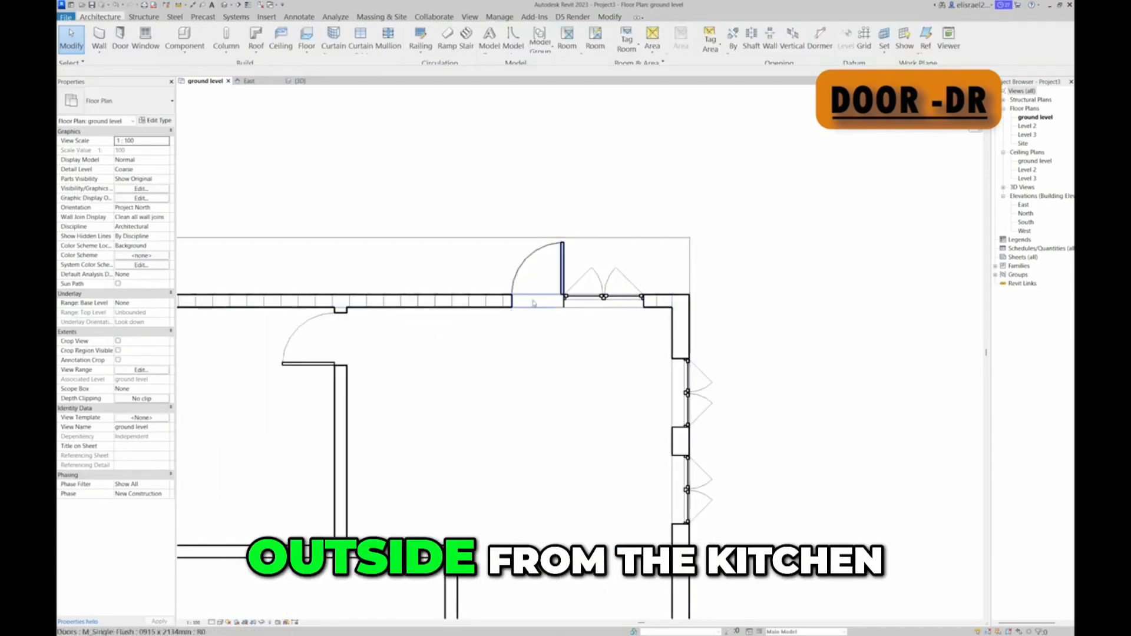
scroll(515, 338, down, 4)
middle_drag(515, 338, 475, 230)
scroll(475, 229, down, 1)
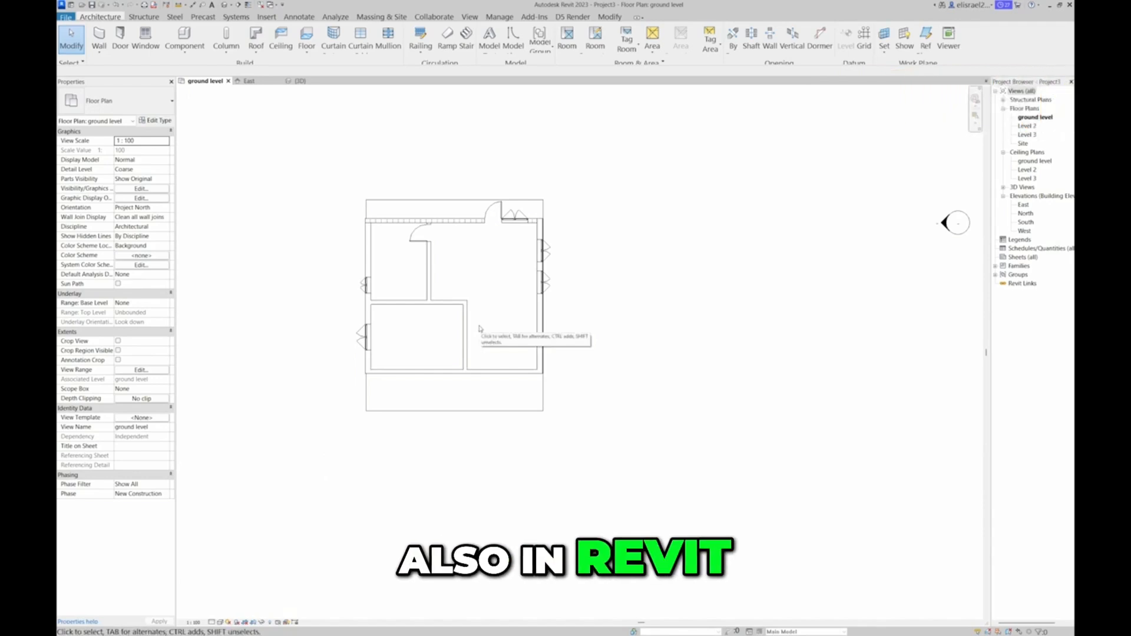
scroll(741, 371, down, 1)
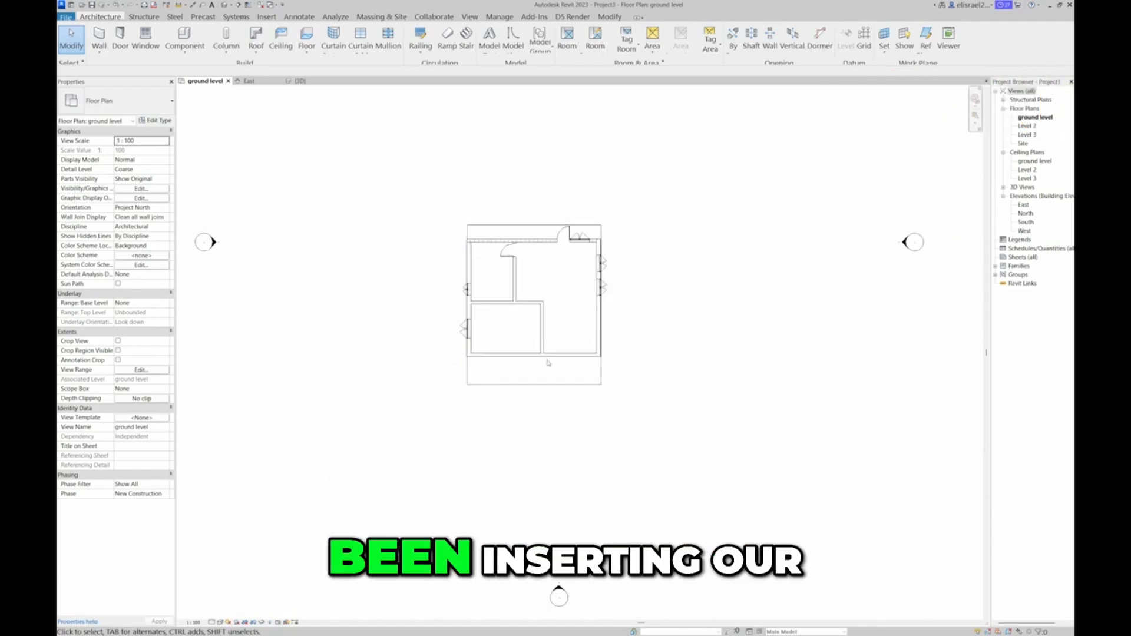
scroll(530, 357, up, 2)
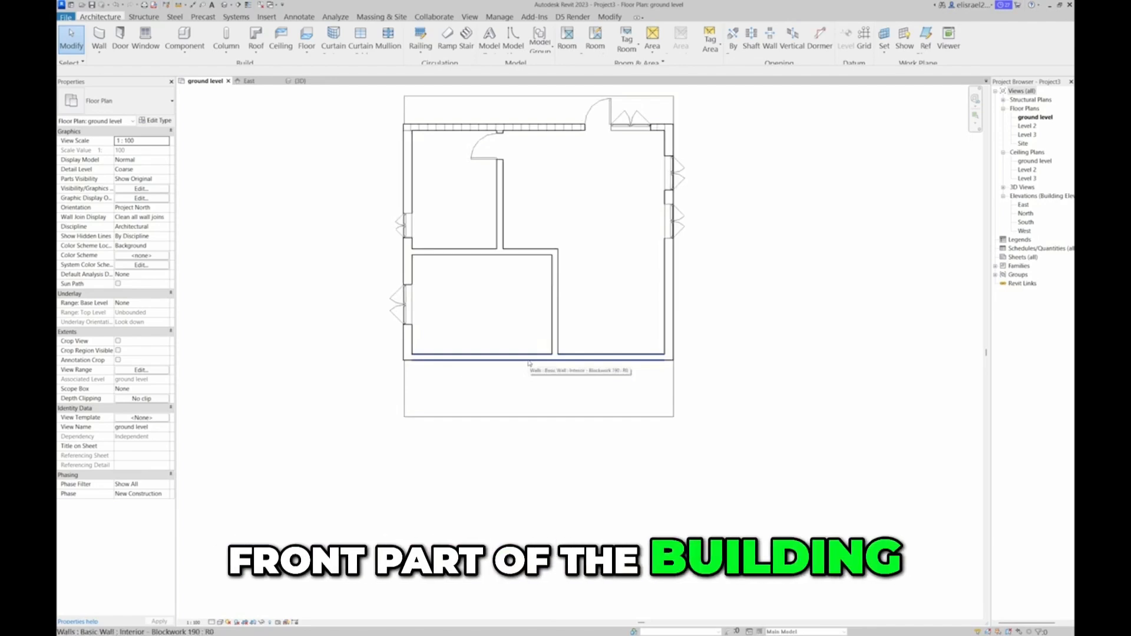
click(529, 362)
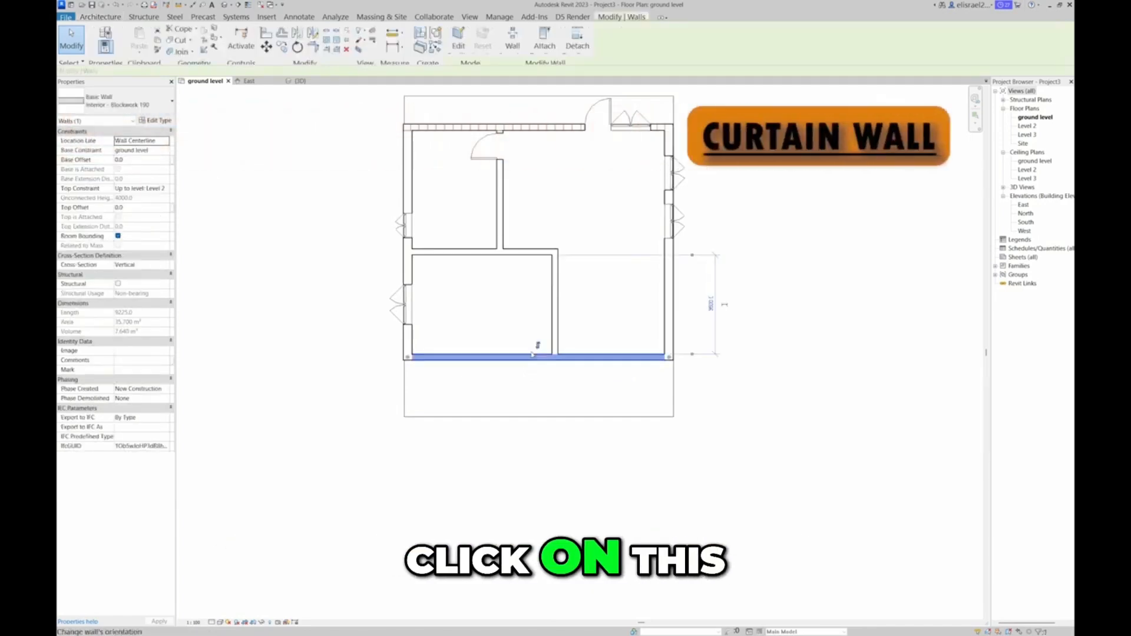
click(169, 105)
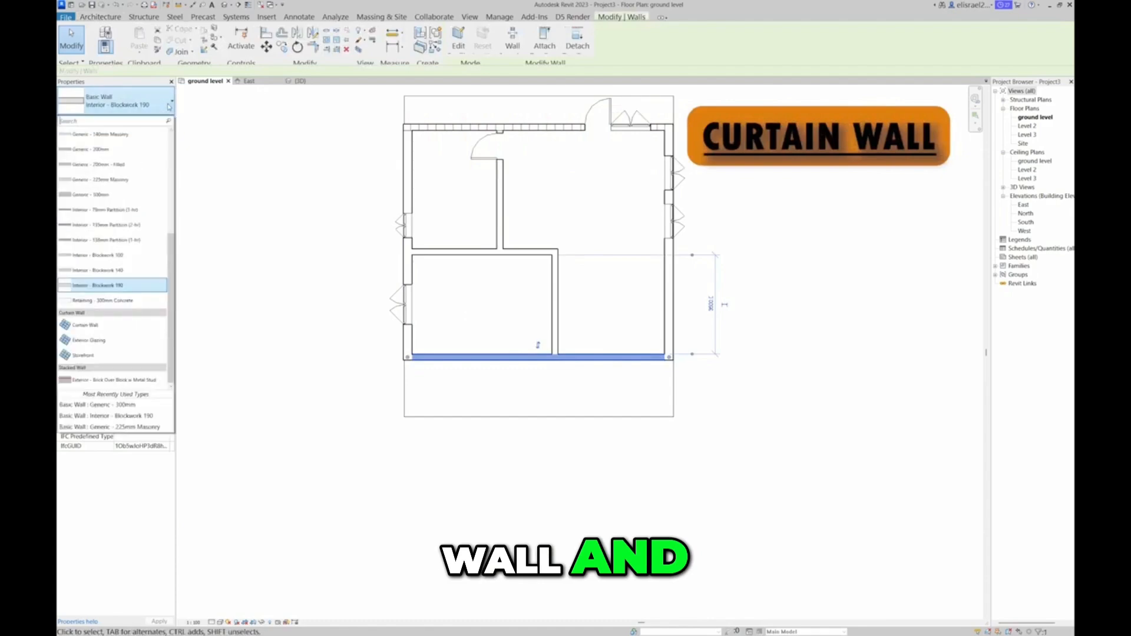
click(127, 356)
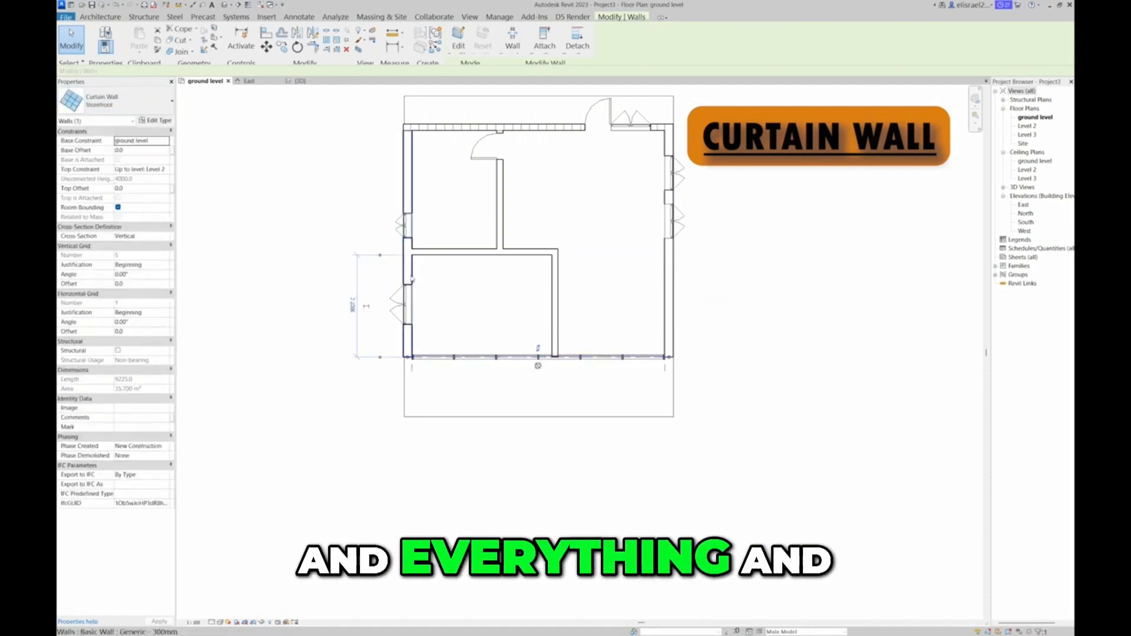
Inspect the storefront curtain wall's panels and mullions in the 3D view
click(310, 82)
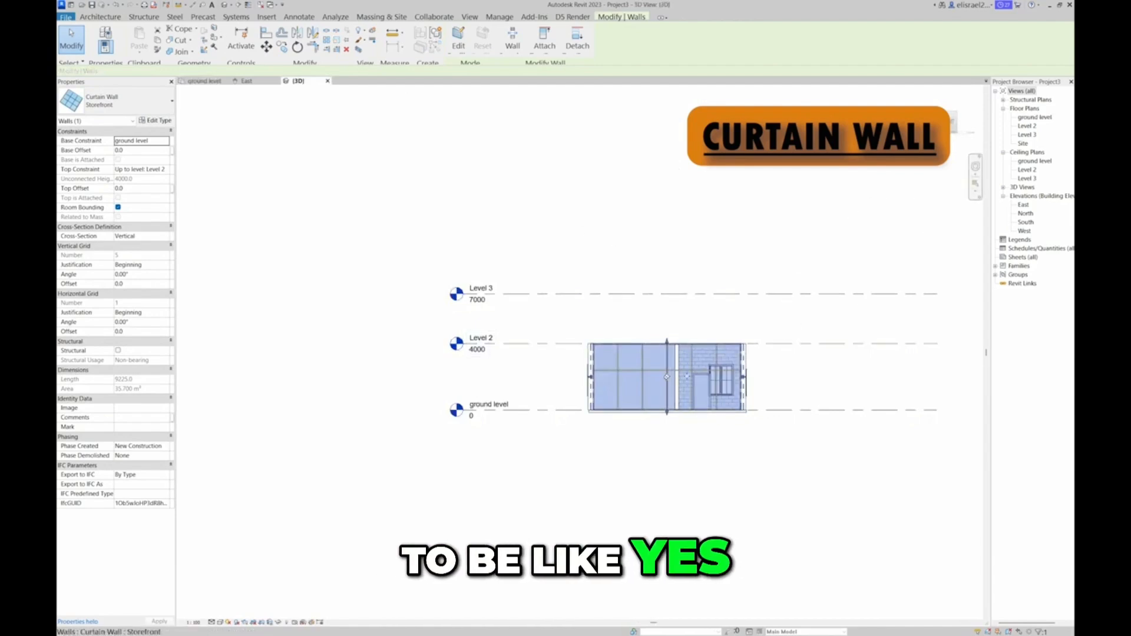
scroll(648, 398, up, 5)
middle_drag(636, 401, 623, 436)
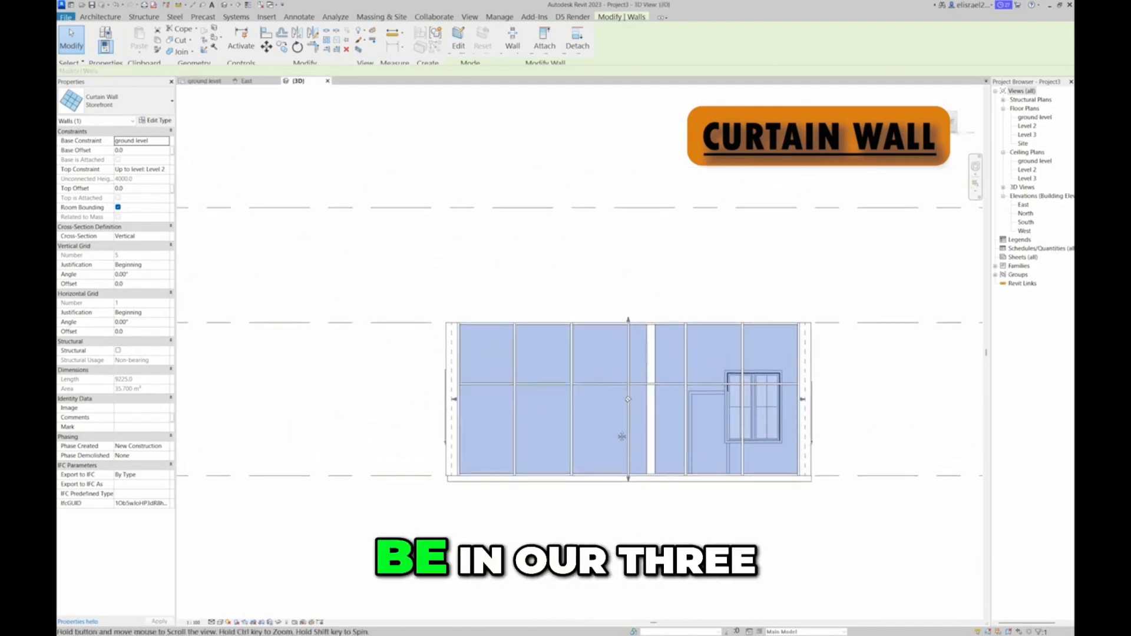
scroll(622, 437, down, 2)
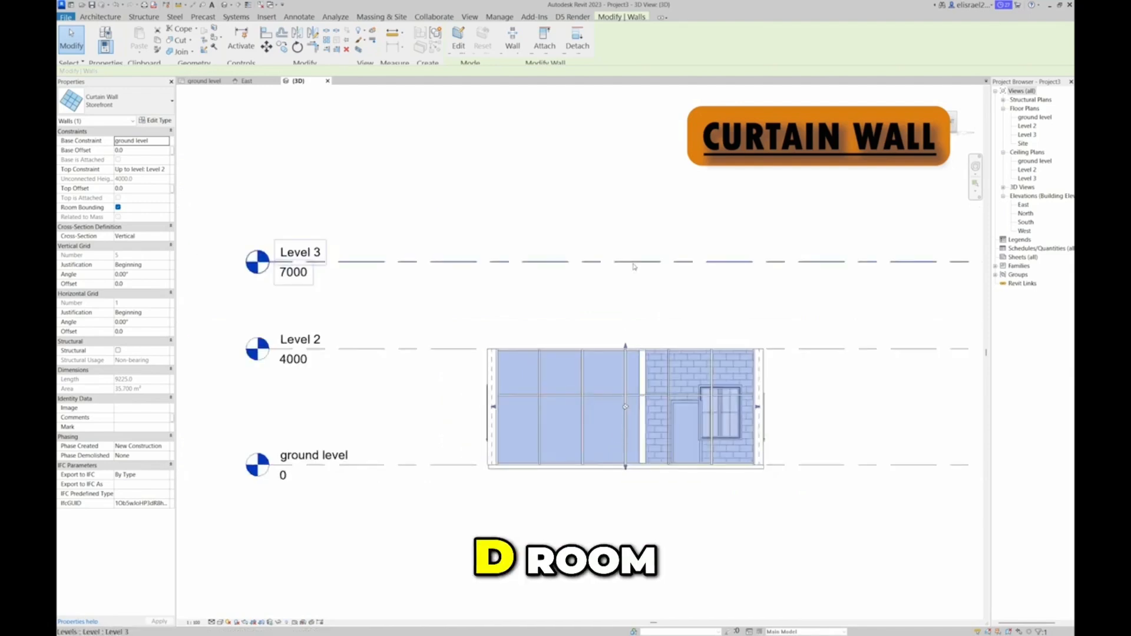
In the ground level plan, shorten the storefront wall from its right end to the lower-left room's right partition, about 5200 mm long
click(201, 88)
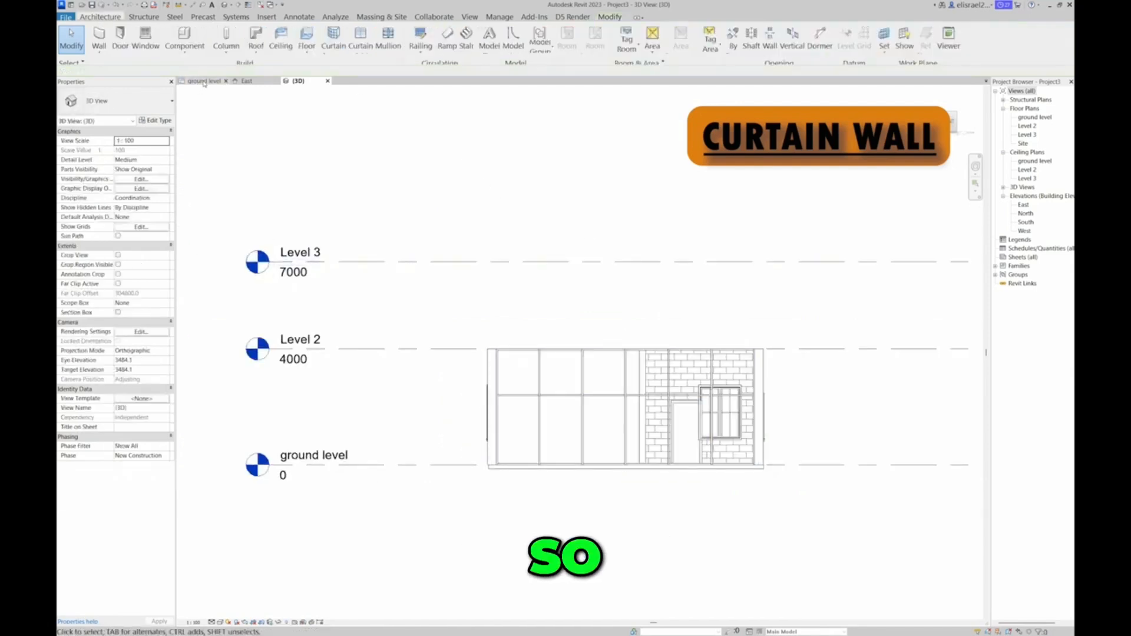
click(204, 82)
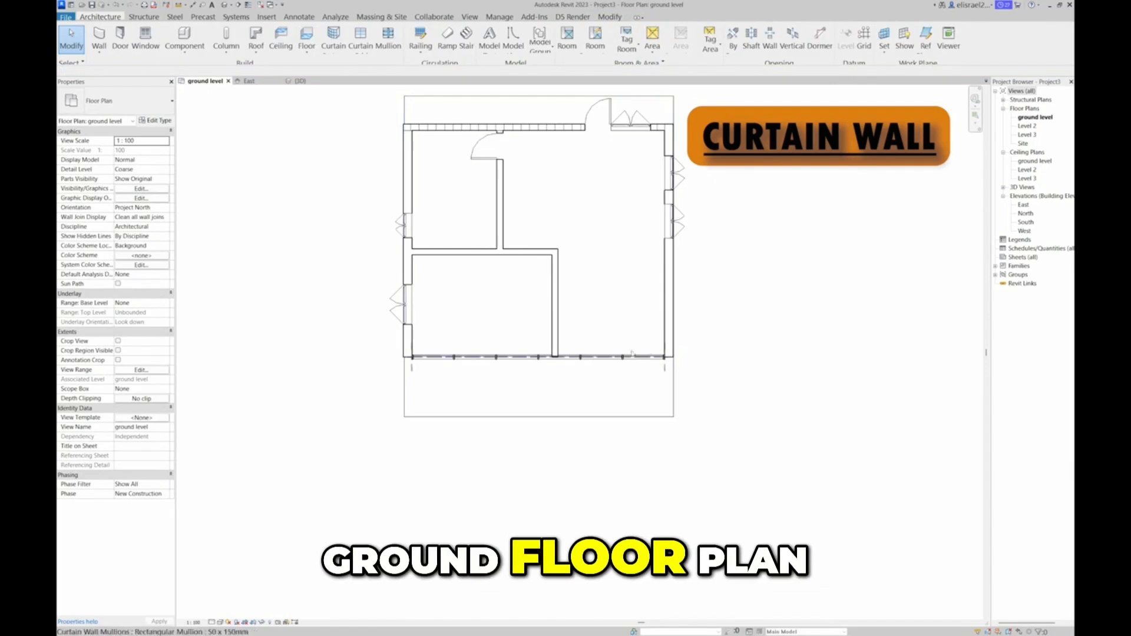
click(654, 357)
drag(668, 358, 558, 364)
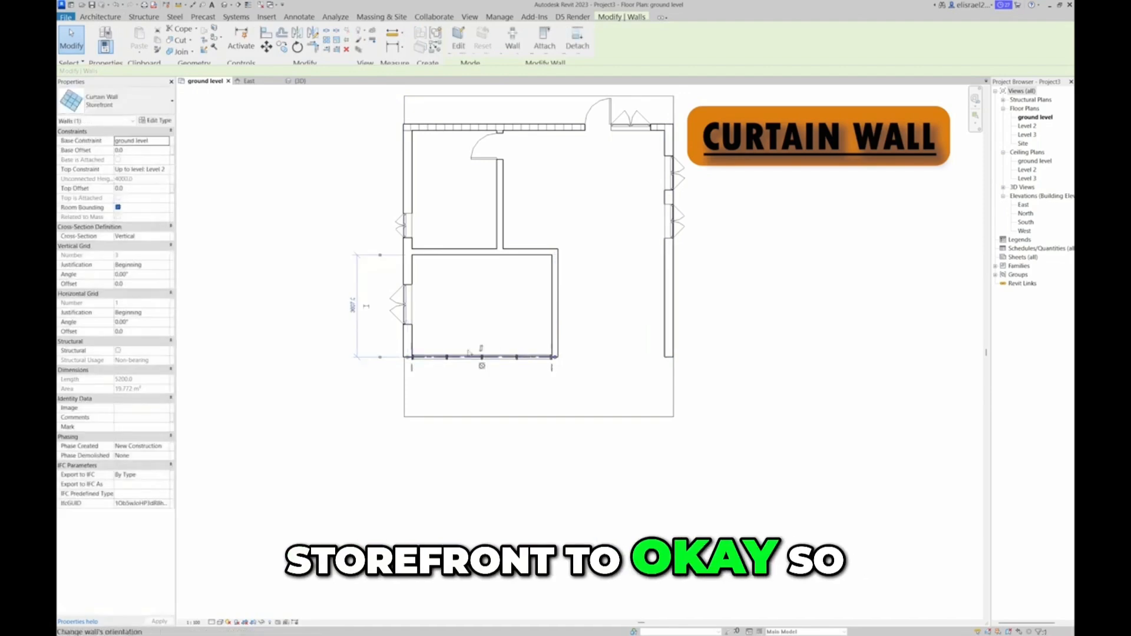
scroll(533, 372, up, 2)
scroll(530, 385, up, 2)
middle_drag(531, 386, 580, 461)
scroll(580, 461, down, 2)
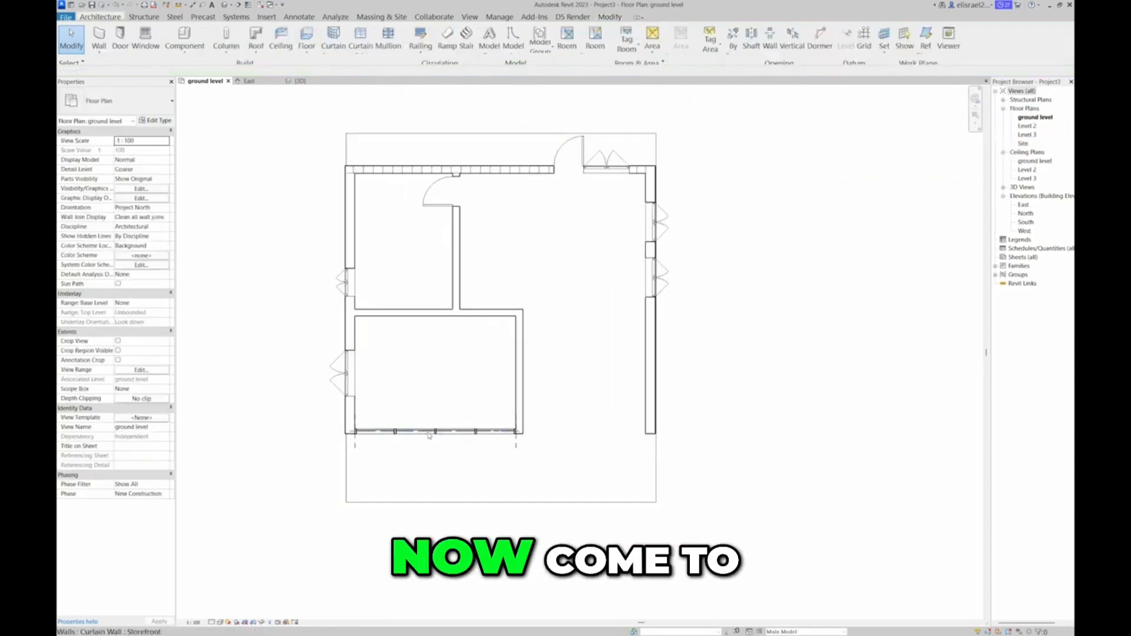
Replace the second glazed panel from the left in the storefront wall with the Door-Curtain-Wall-Double-Storefront door
scroll(425, 436, up, 4)
scroll(425, 437, down, 3)
scroll(426, 436, down, 1)
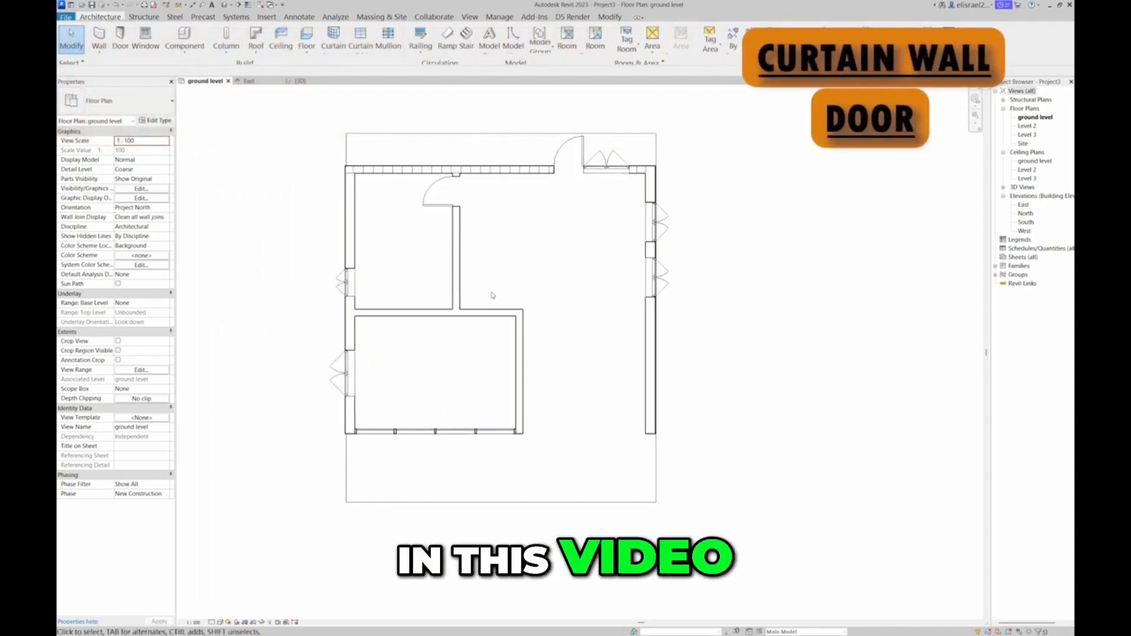
scroll(411, 437, up, 3)
scroll(412, 438, up, 2)
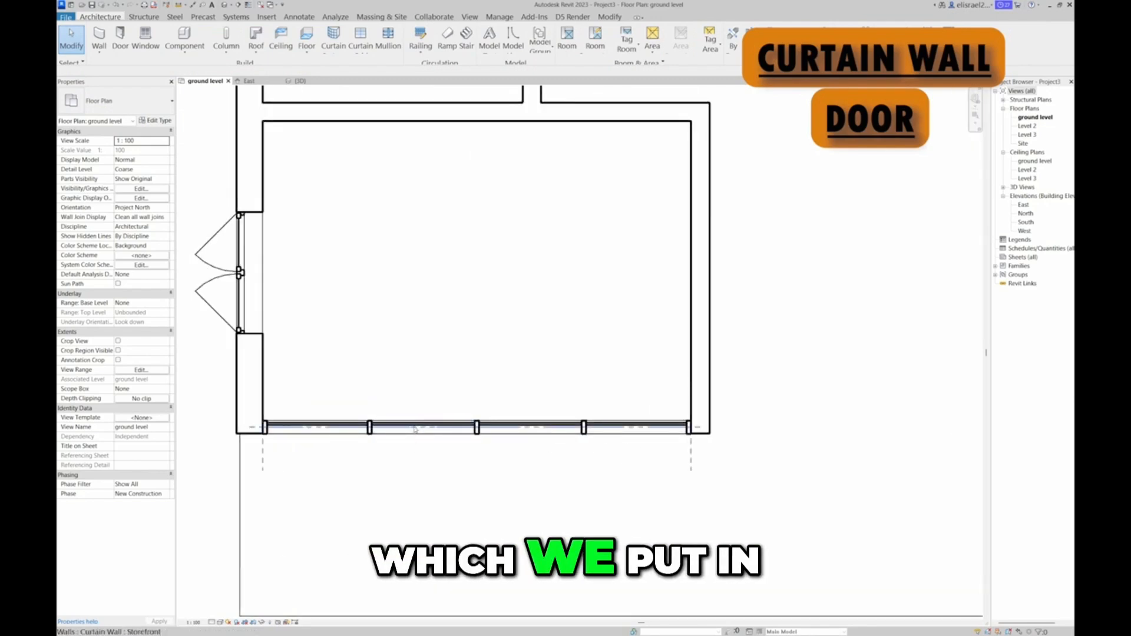
click(414, 428)
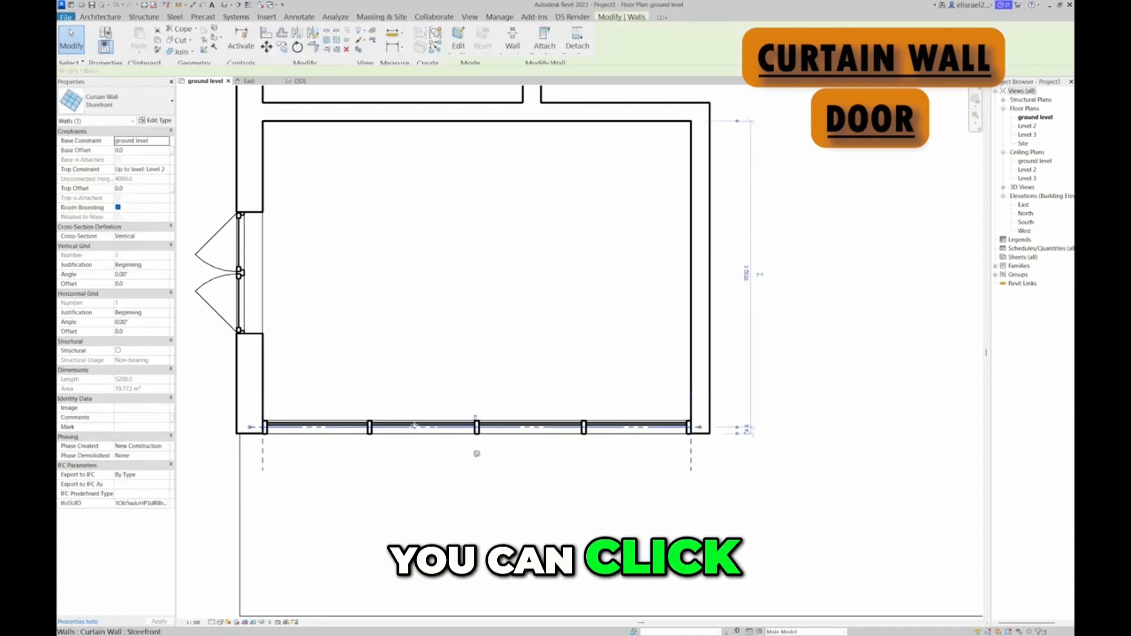
key(Escape)
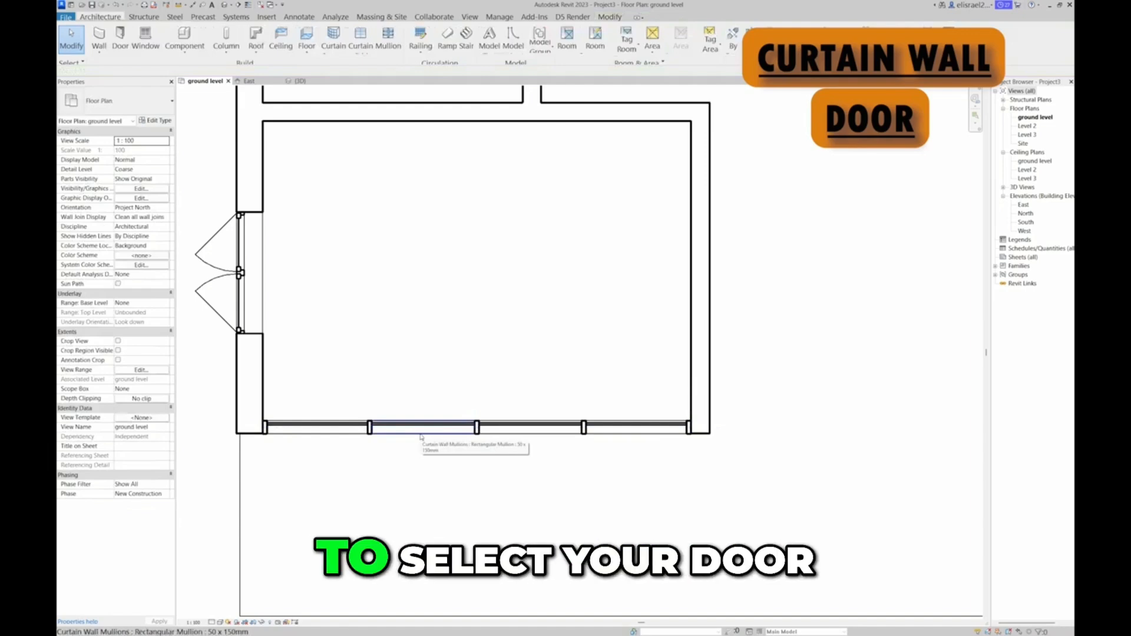
key(Tab)
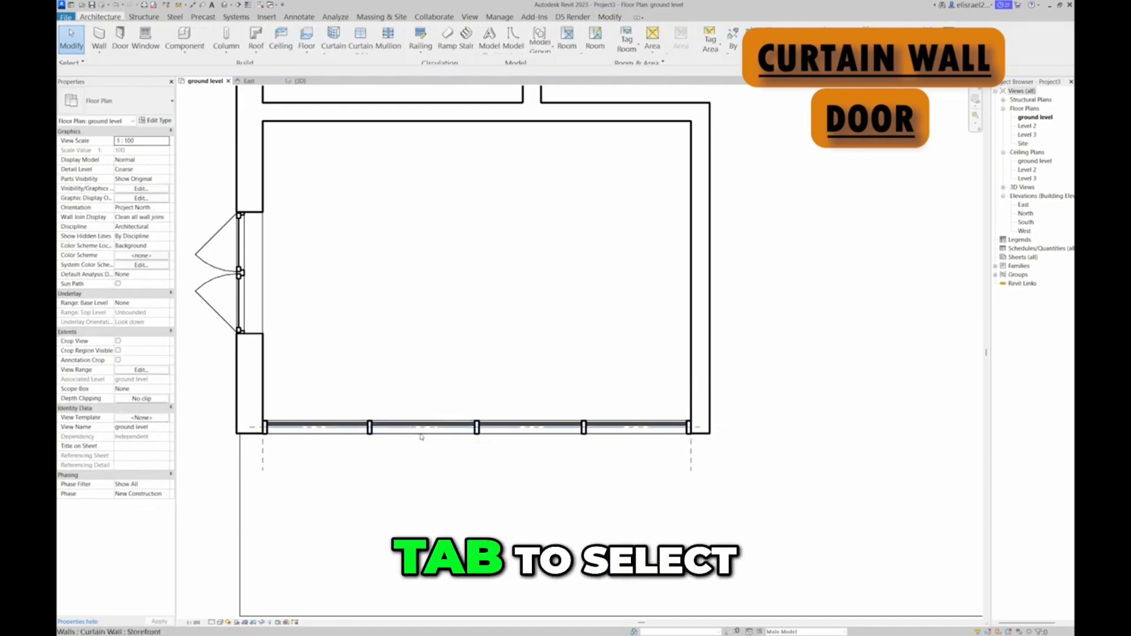
key(Tab)
key(Tab)
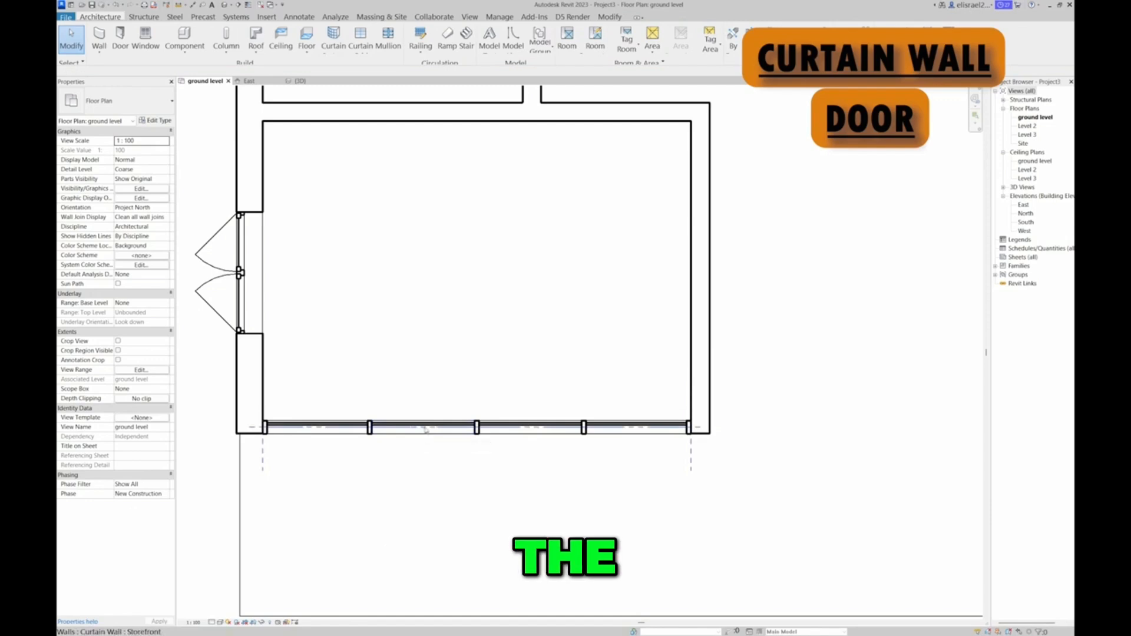
key(Tab)
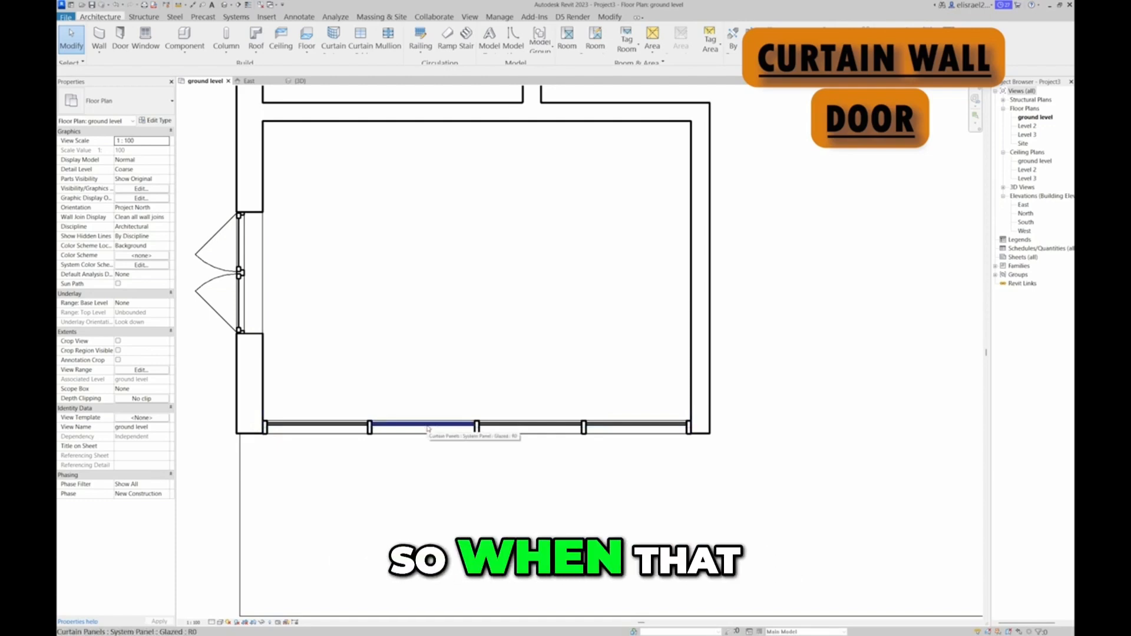
click(428, 428)
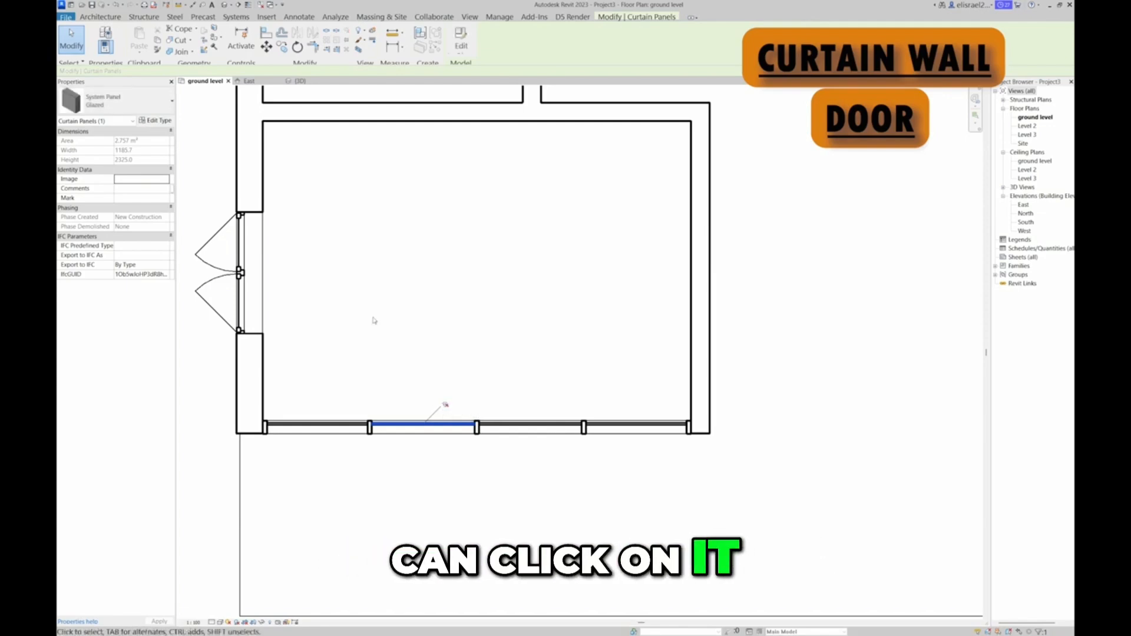
click(172, 102)
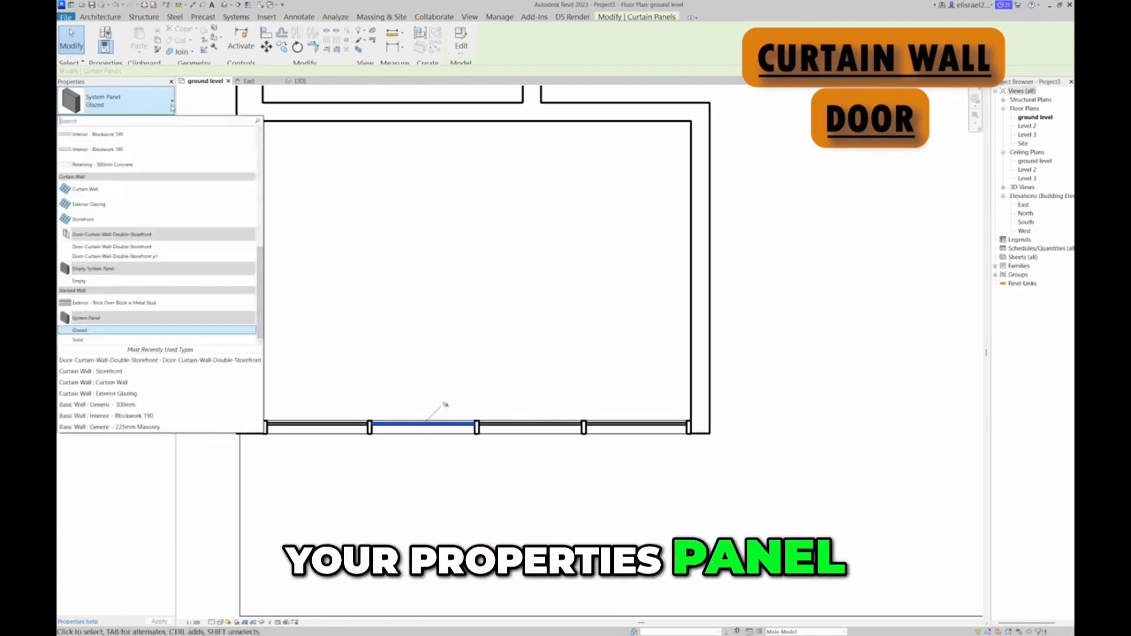
click(164, 251)
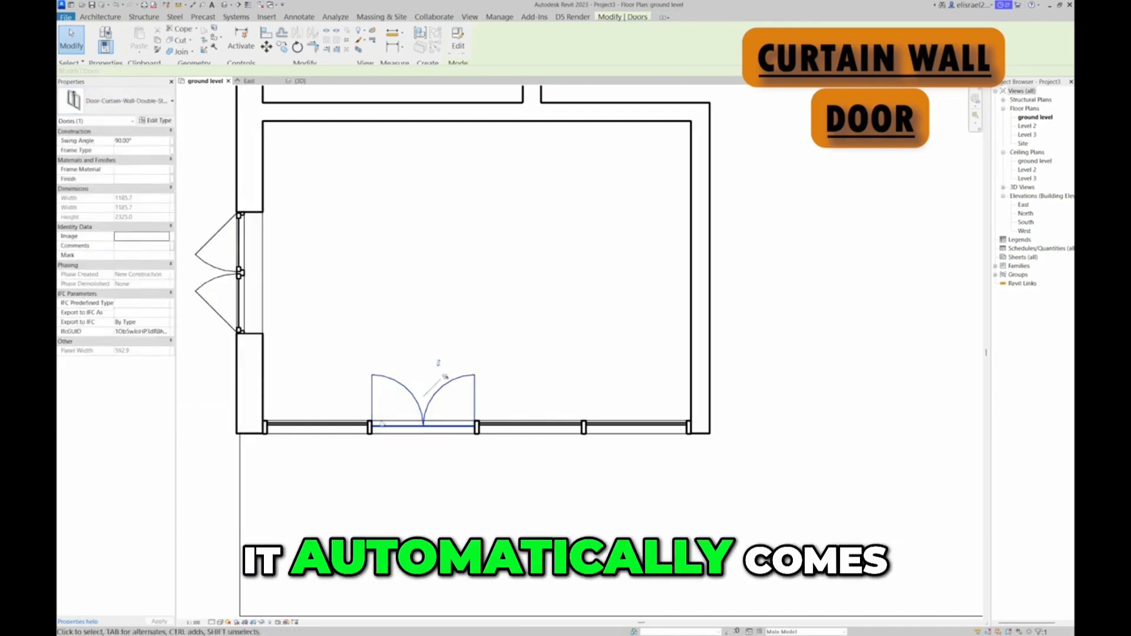
Flip the storefront double door's facing to the outside and back so it swings into the room
scroll(393, 463, down, 3)
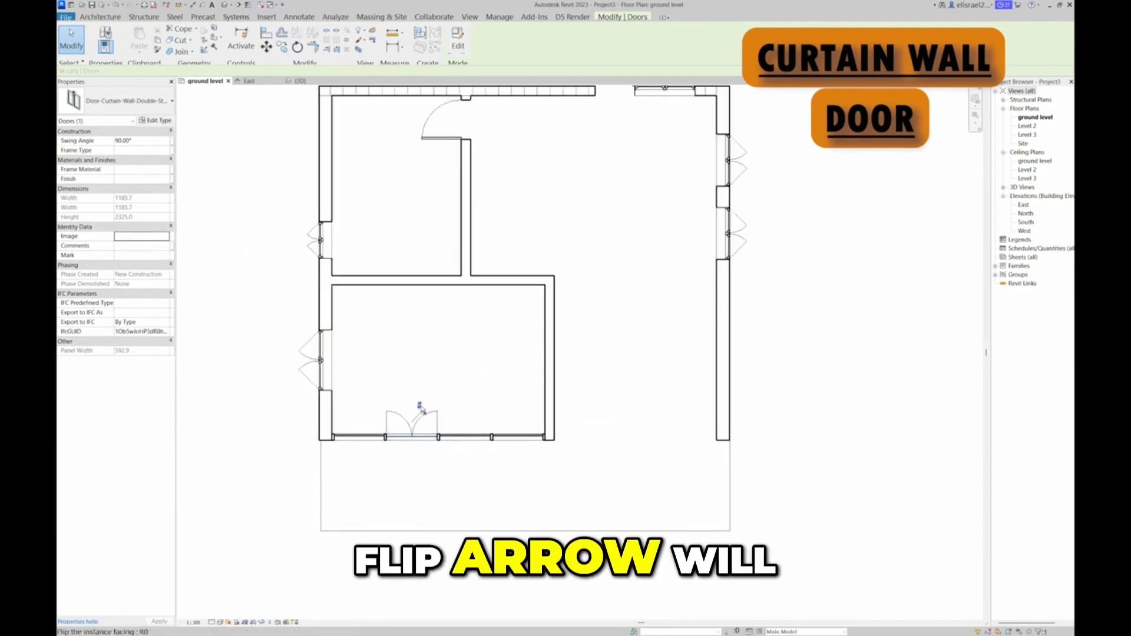
click(420, 405)
click(420, 406)
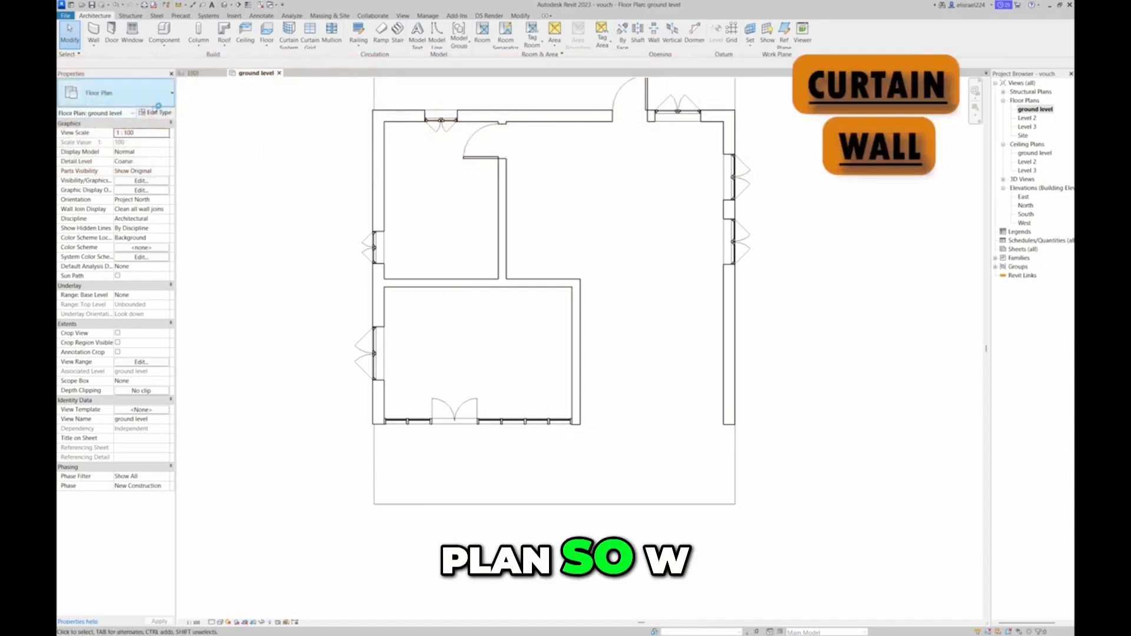
Draw a plain Curtain Wall about 2100 mm long along the front, from the lower-left room's right partition toward the right exterior wall
key(w)
key(a)
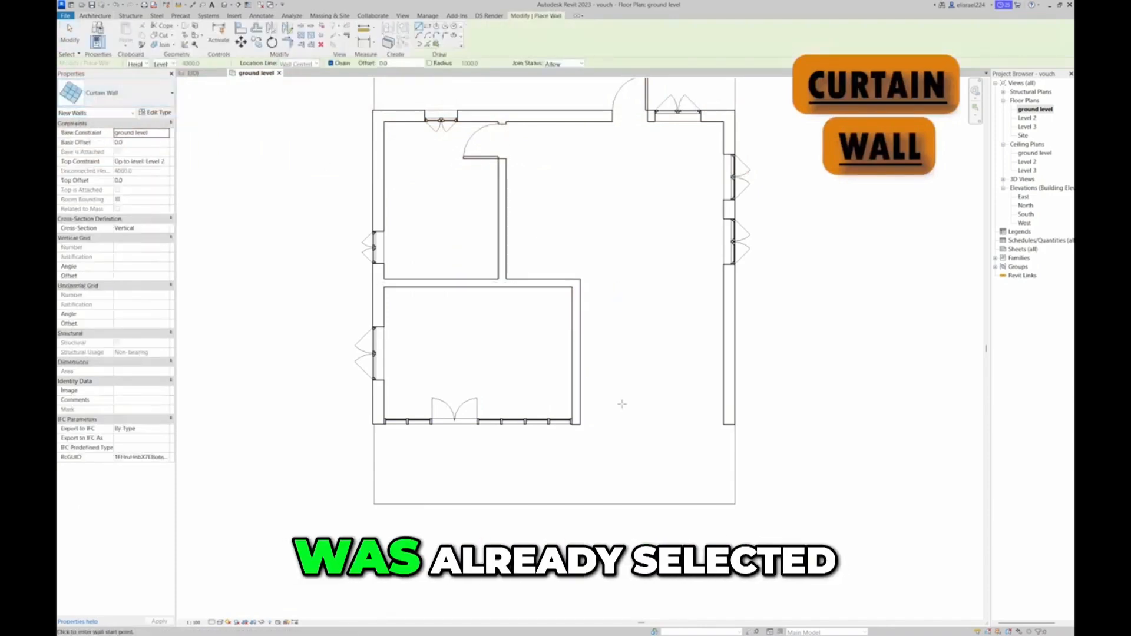
click(580, 421)
click(660, 422)
key(Escape)
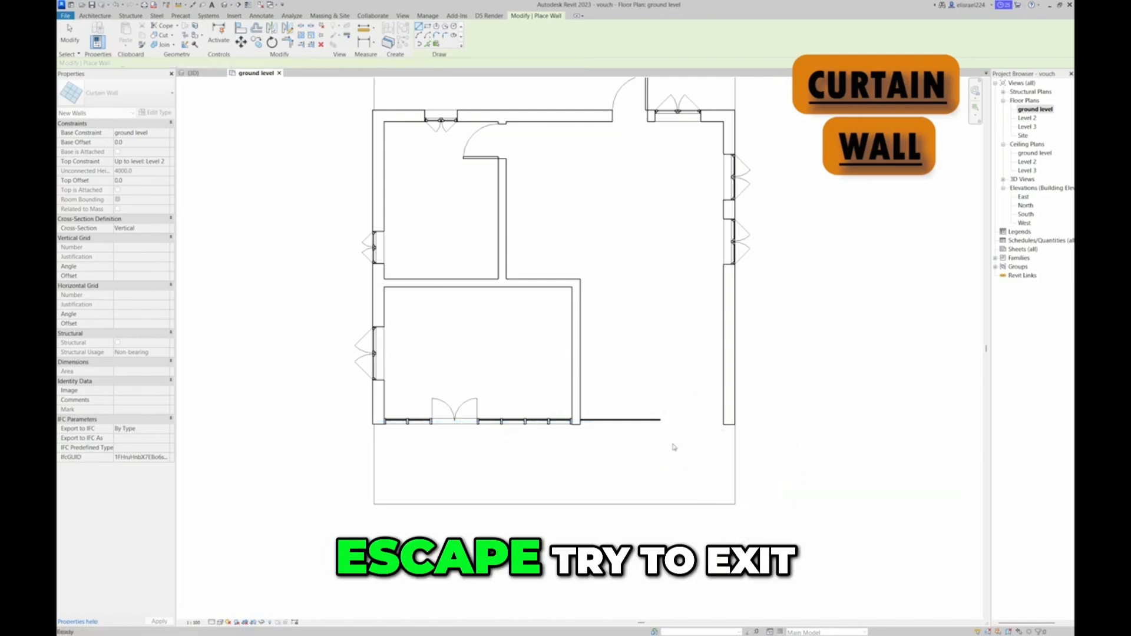
key(Escape)
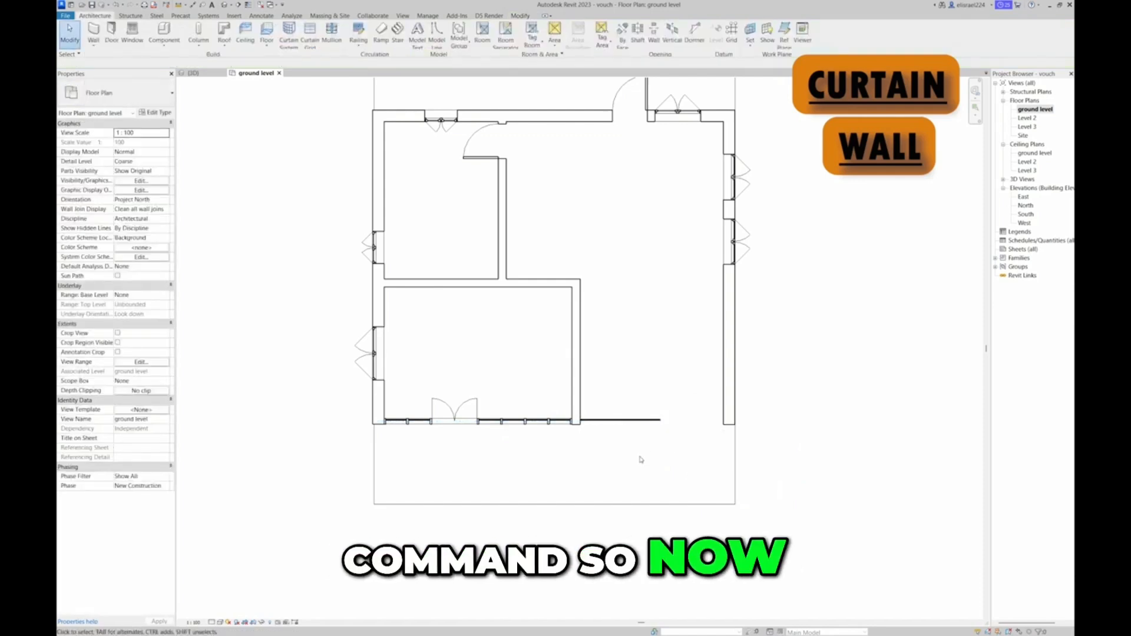
Duplicate the Glazed System Panel type of the new curtain wall's panel, accepting the suggested name
drag(640, 456, 596, 401)
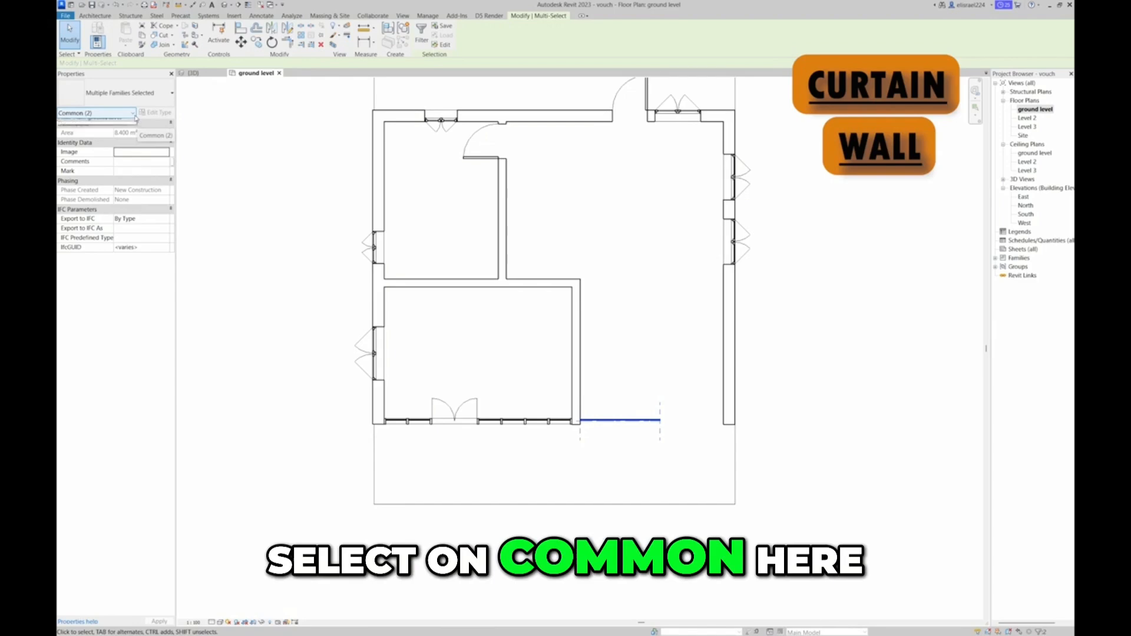
click(131, 114)
click(108, 131)
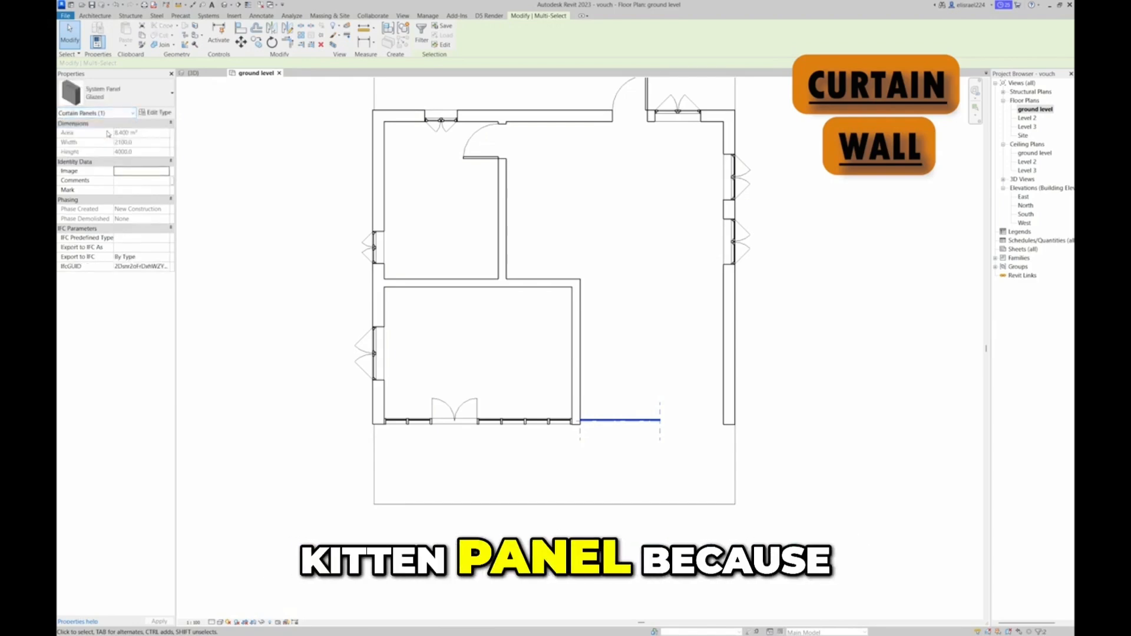
click(156, 113)
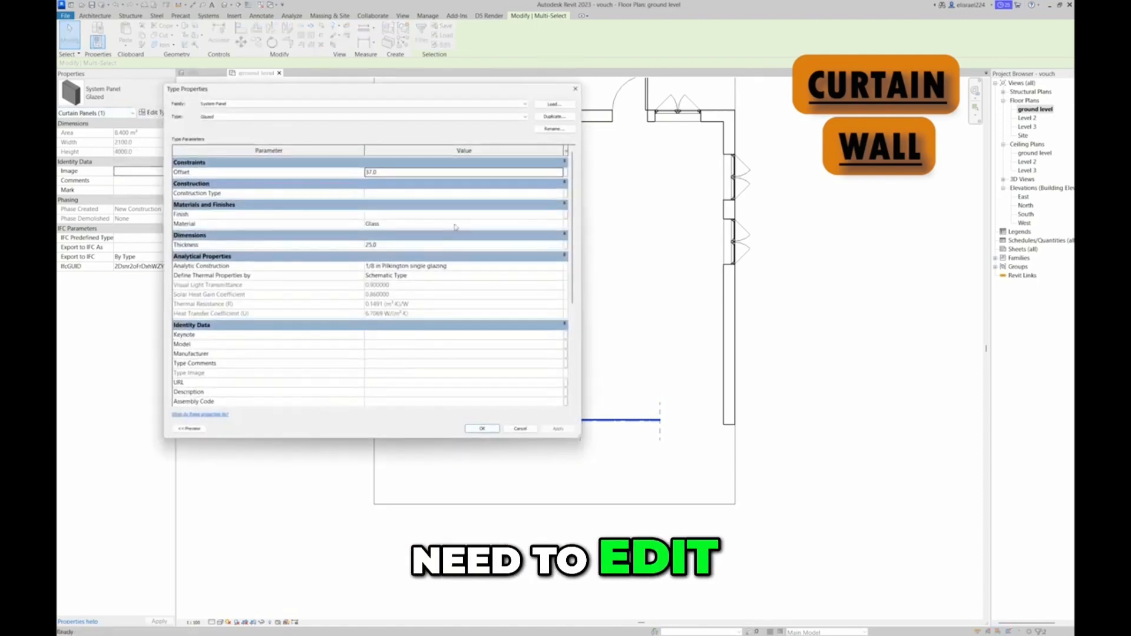
click(553, 117)
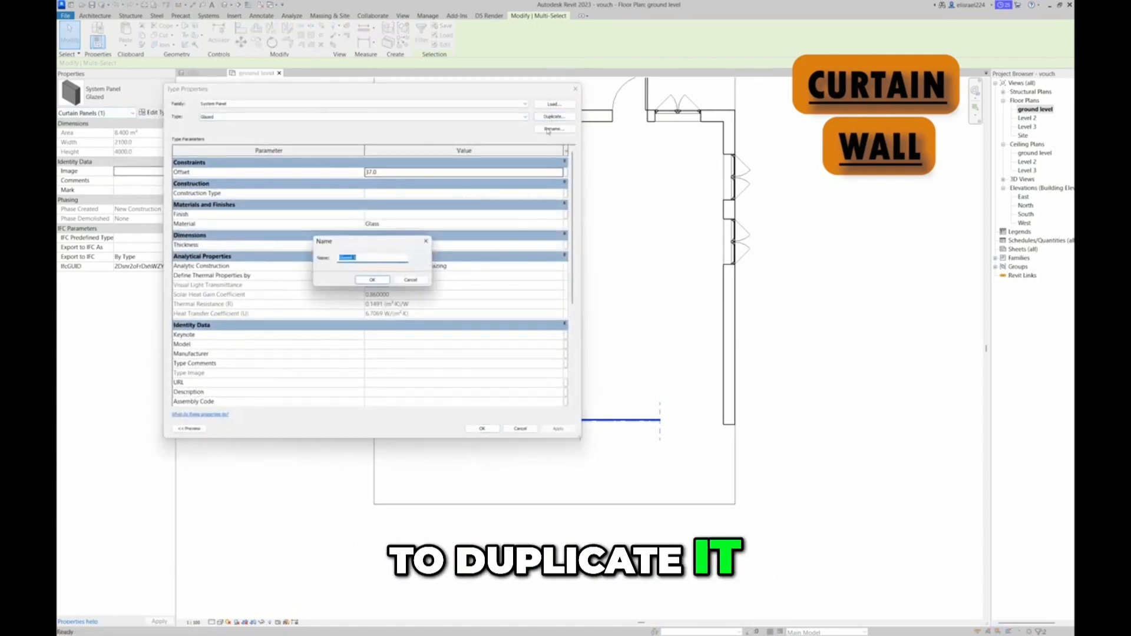
click(361, 257)
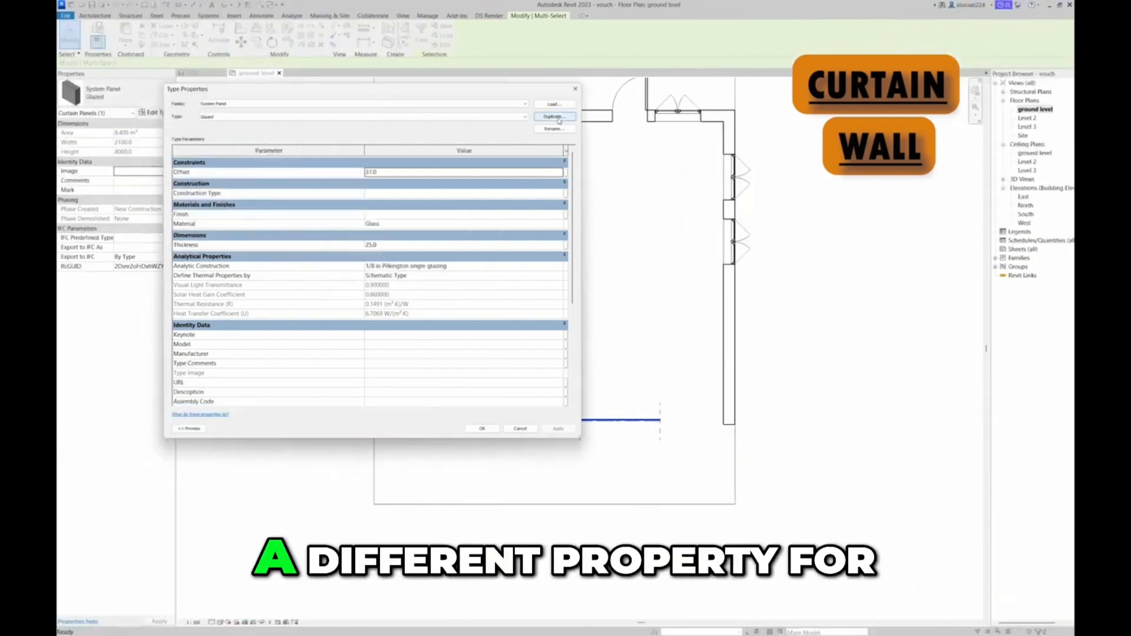
click(554, 117)
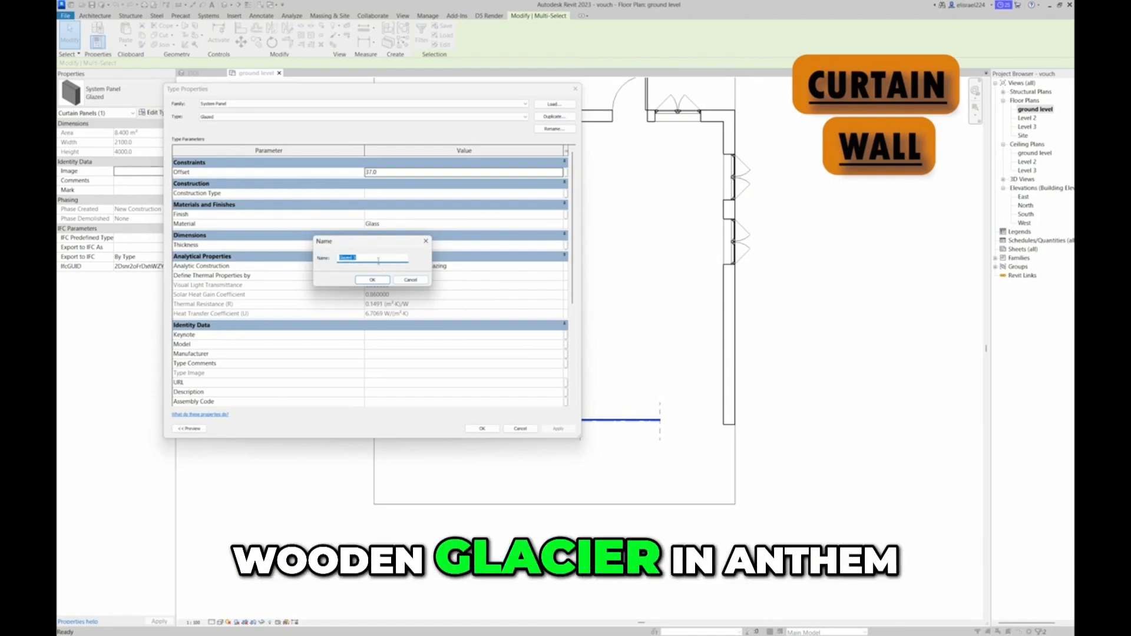
key(Return)
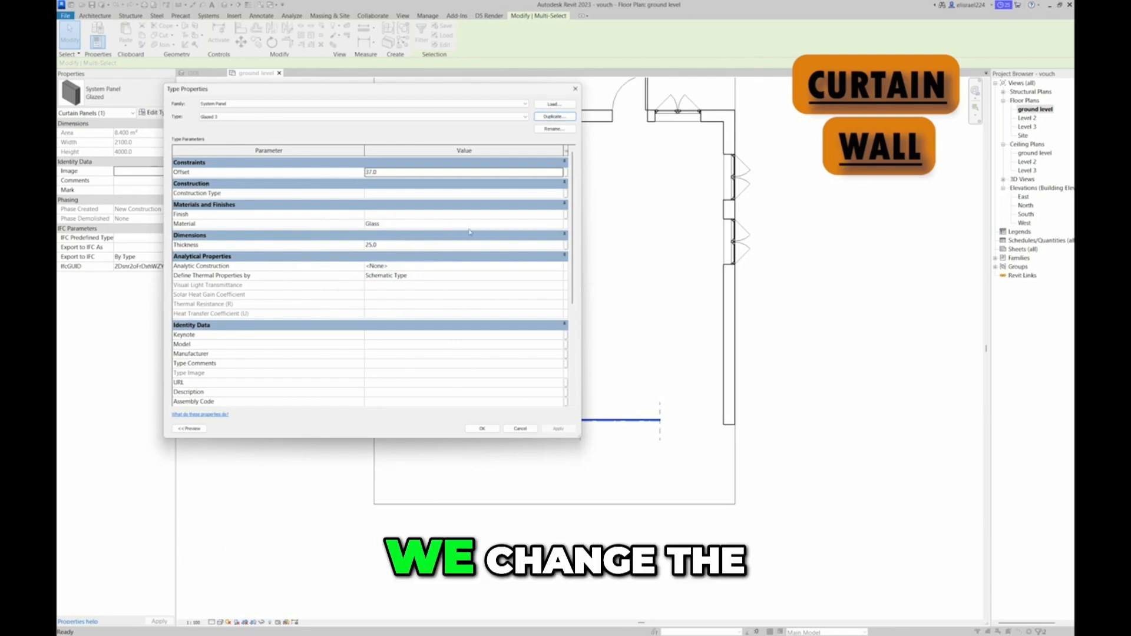
Assign the Cork Tiles material to the duplicated panel type and increase its thickness
click(558, 224)
click(561, 224)
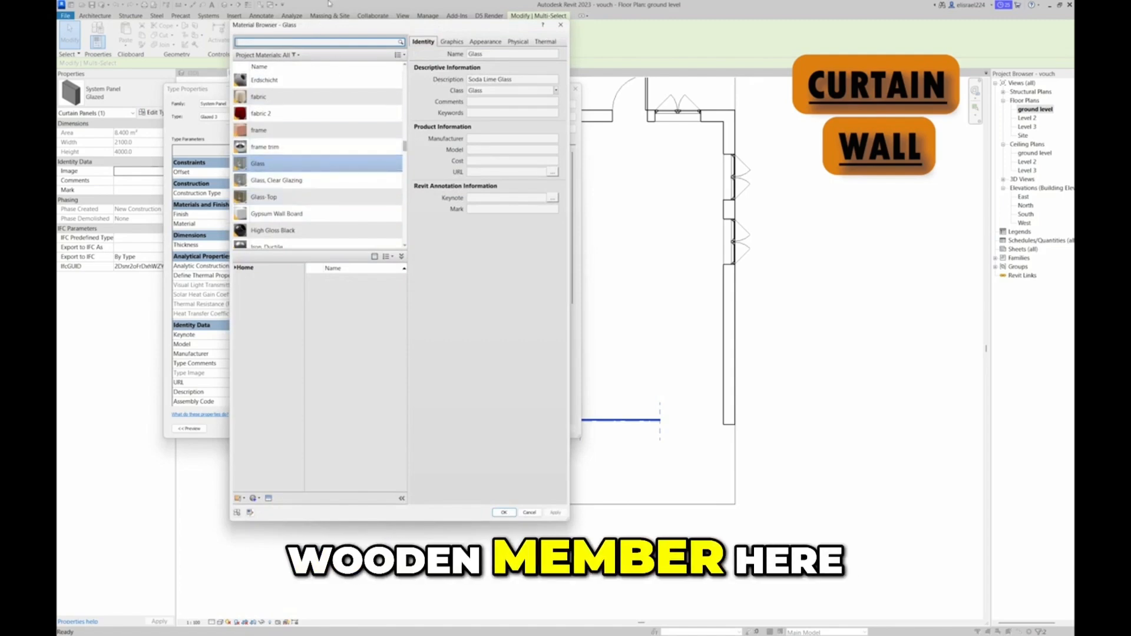
click(272, 42)
text(wooden)
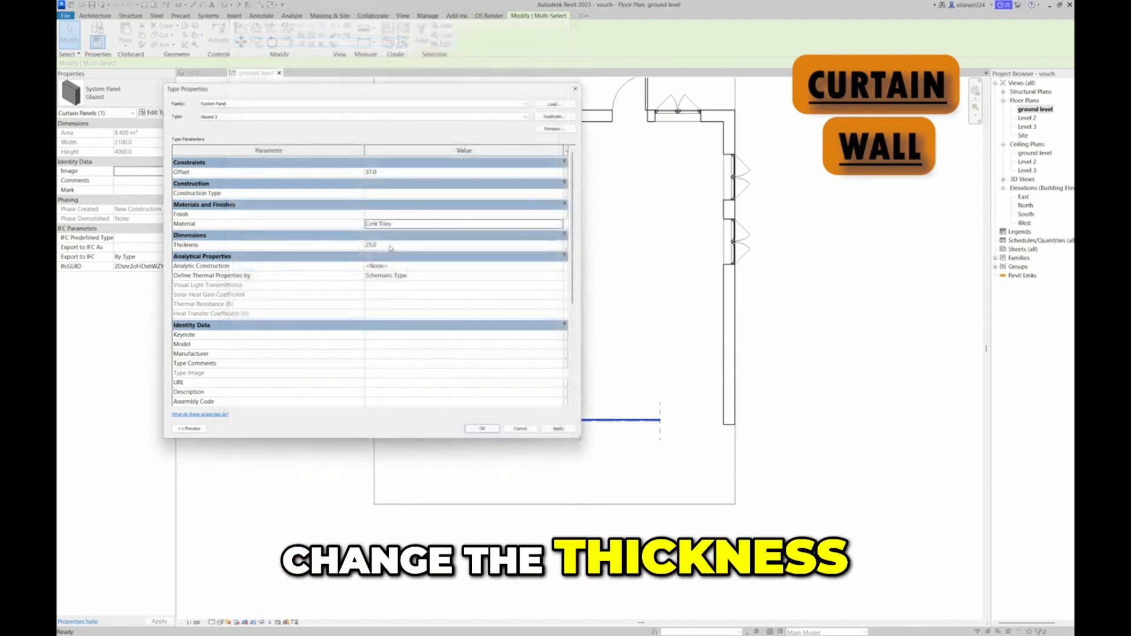
click(371, 246)
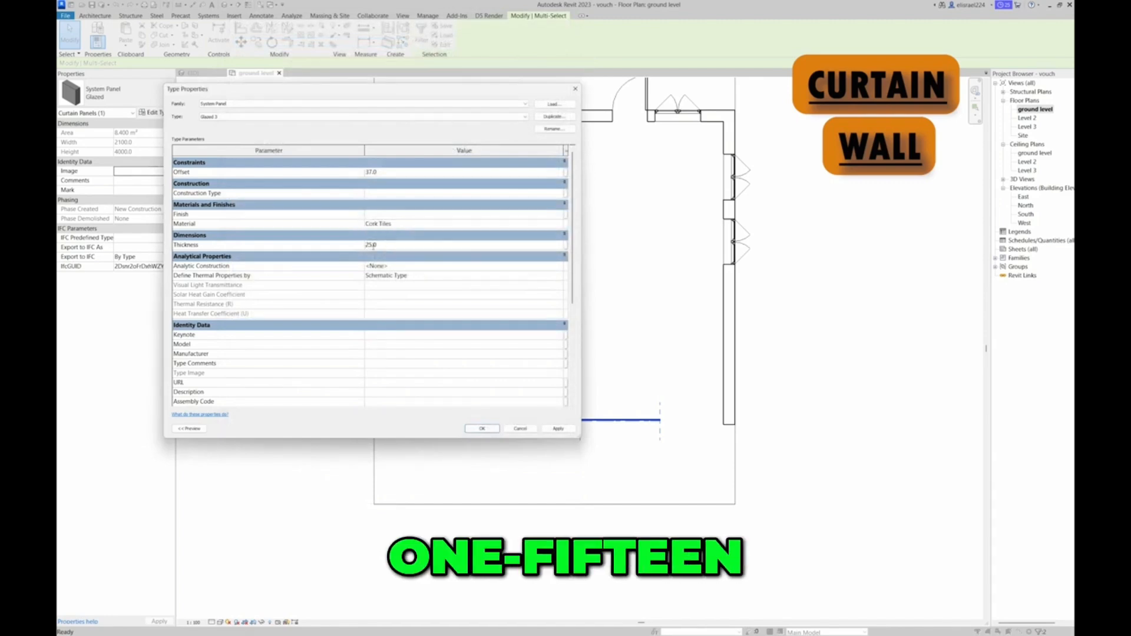
text(1)
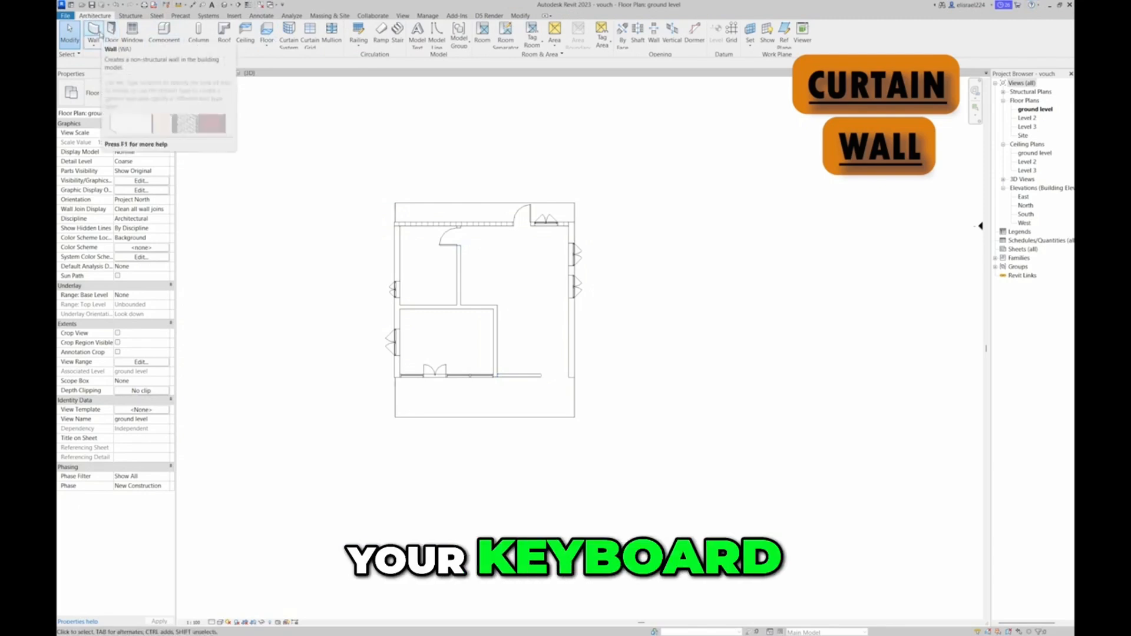
Draw a Storefront curtain wall from the midpoint of the cork panel's free end to the right exterior wall, and check the front in 3D
key(w)
key(a)
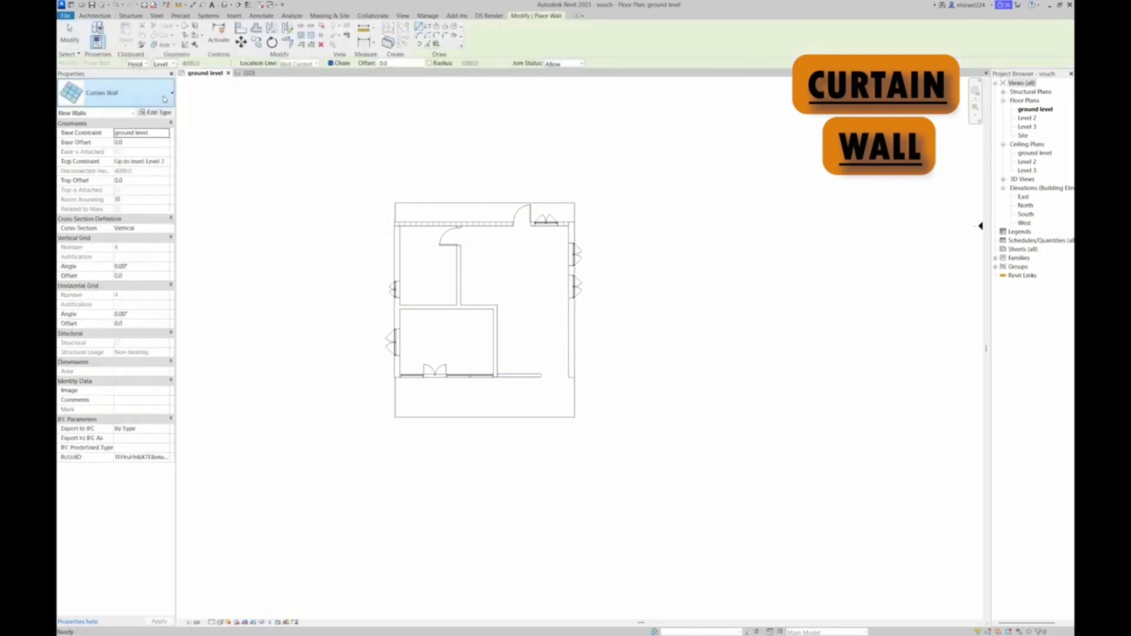
click(135, 94)
click(124, 304)
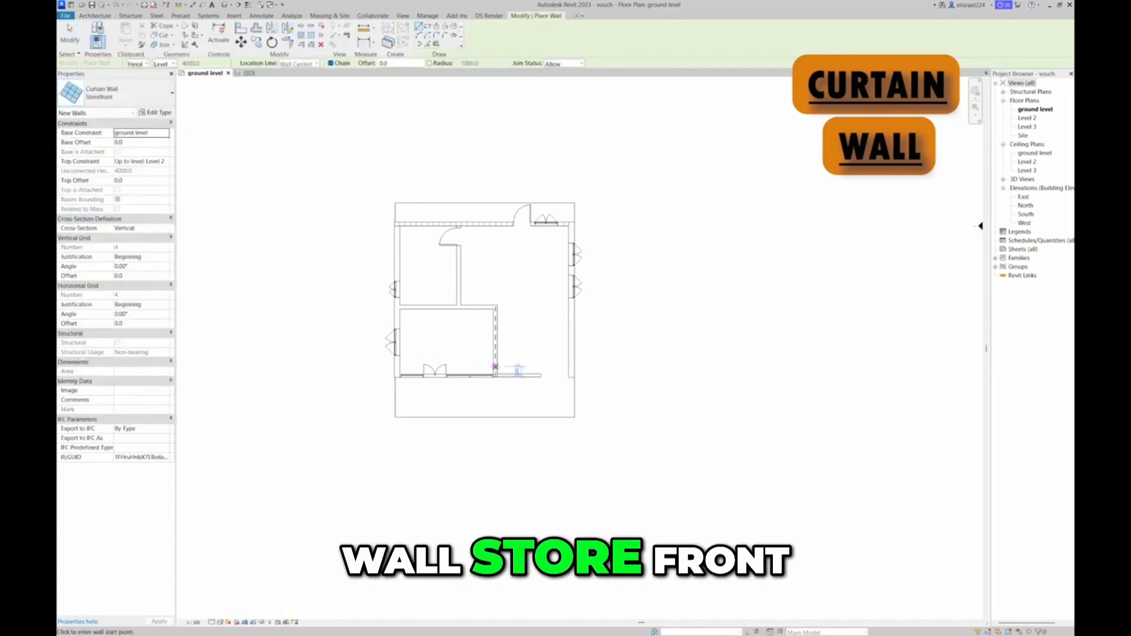
scroll(549, 379, up, 3)
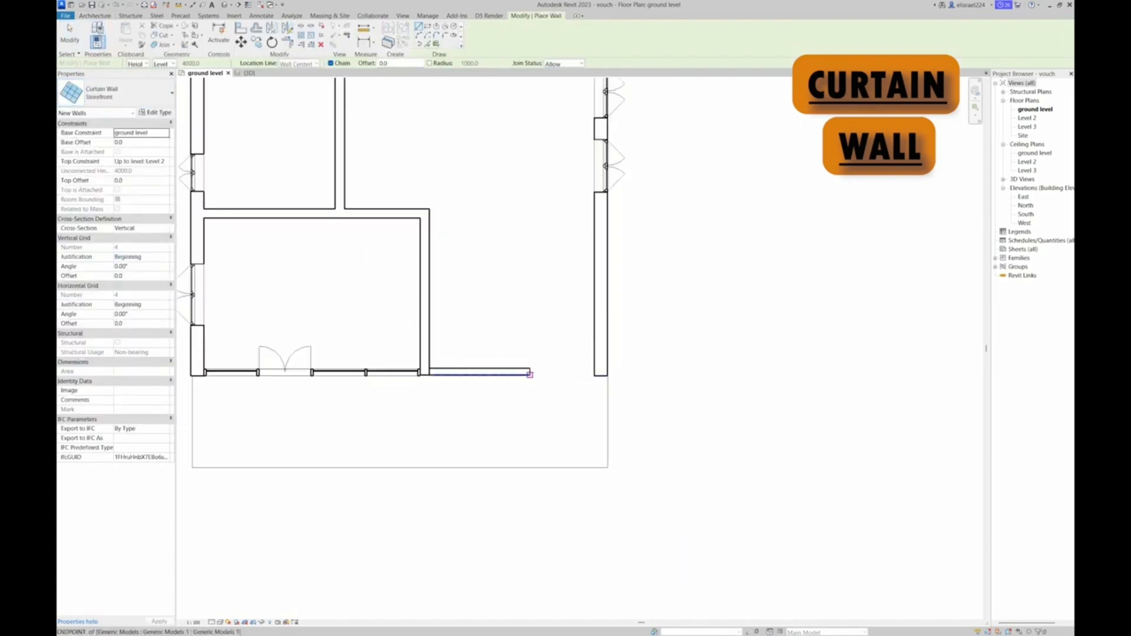
scroll(530, 374, up, 3)
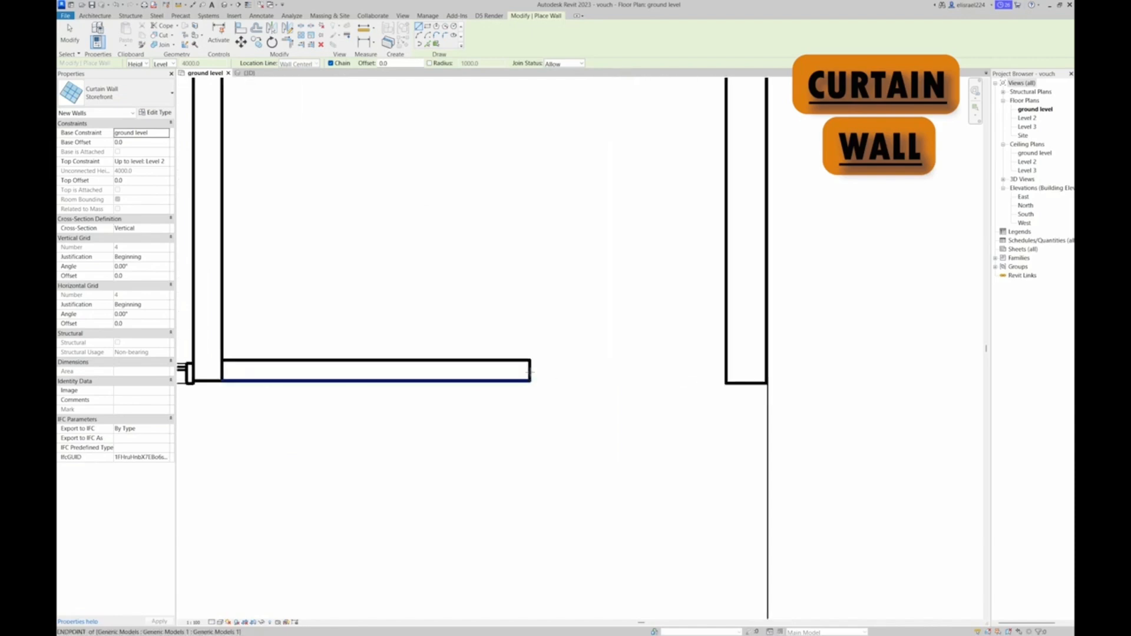
click(530, 372)
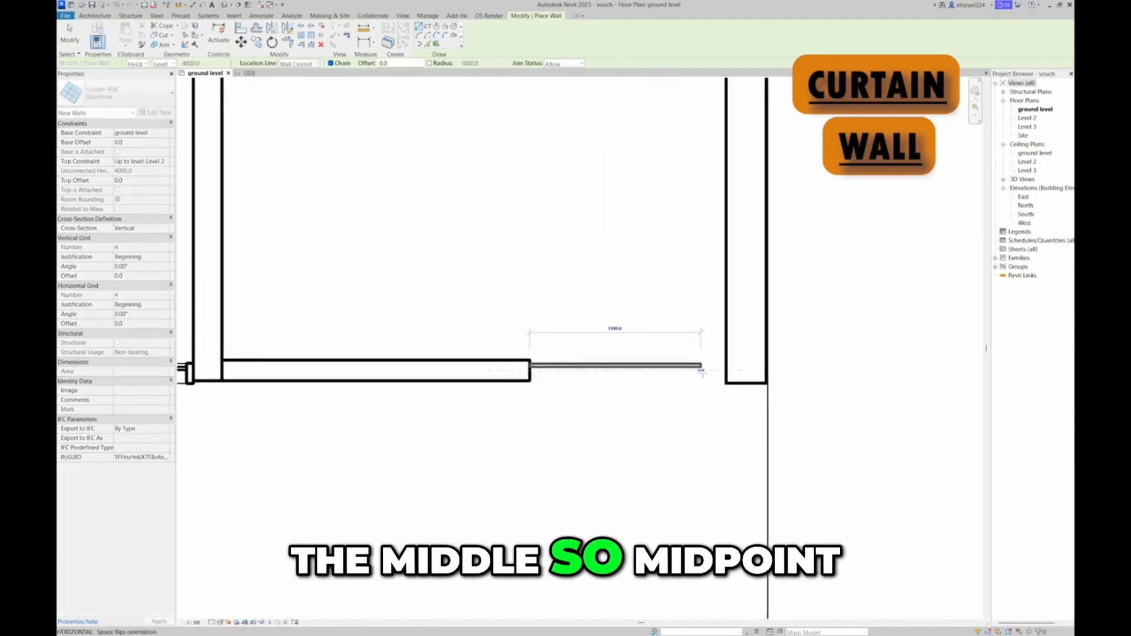
click(726, 369)
scroll(726, 369, down, 3)
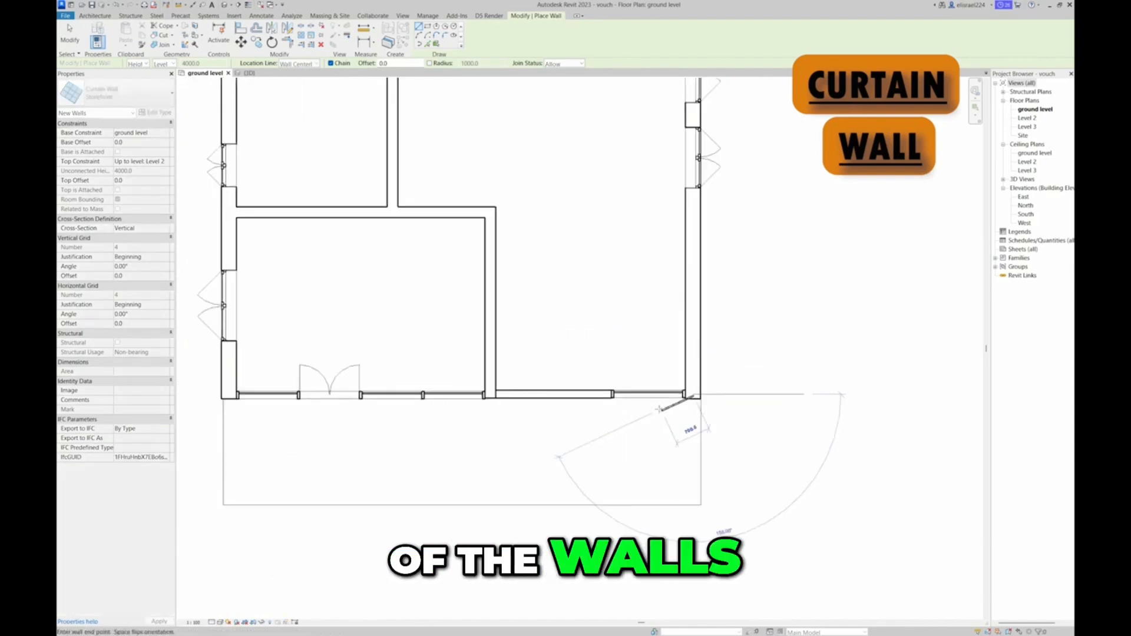
key(Escape)
key(Escape)
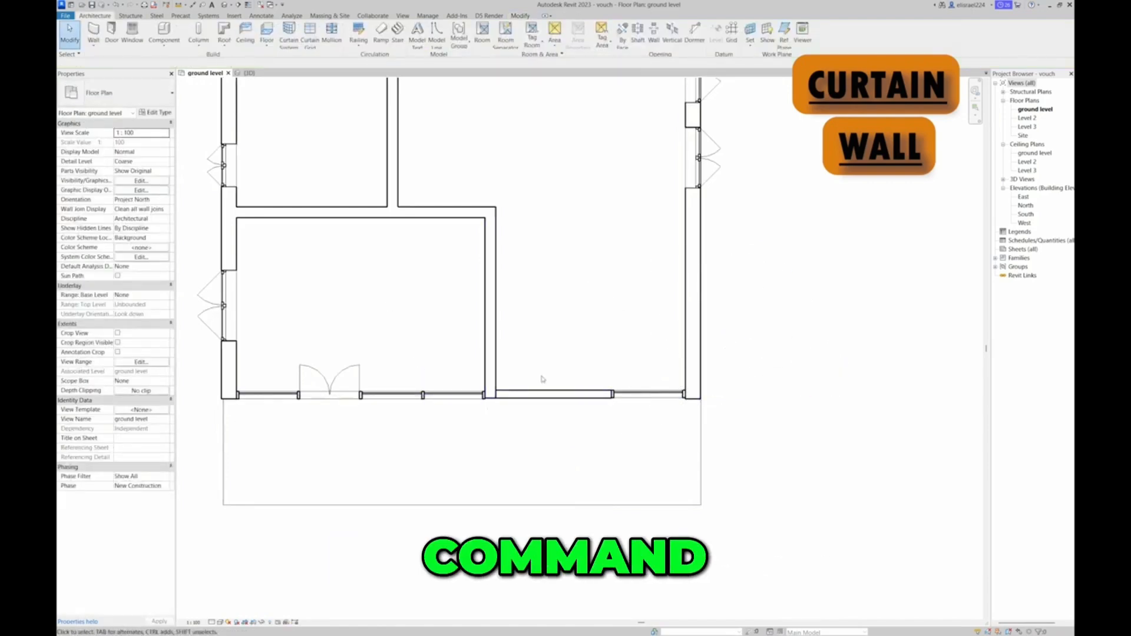
click(248, 73)
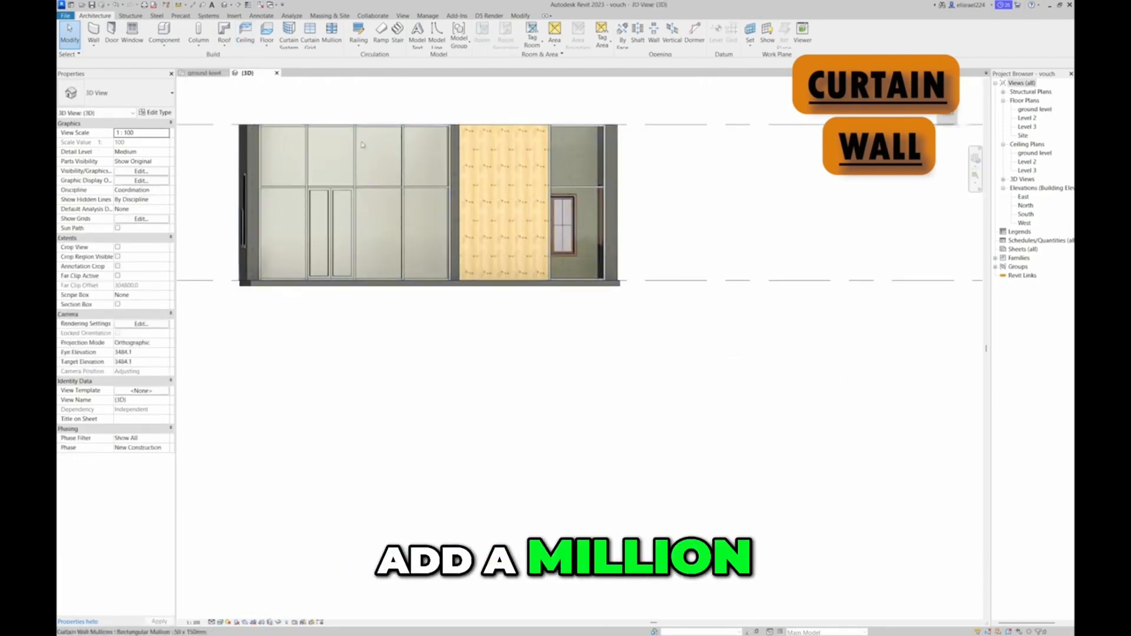
click(206, 73)
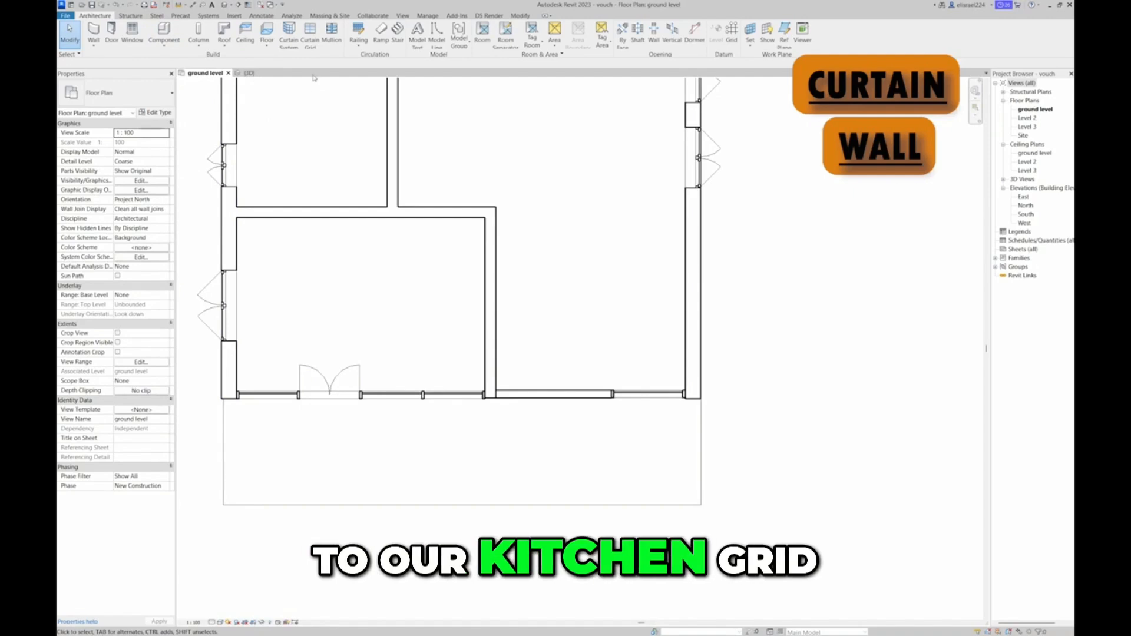
Add vertical curtain grid lines at the midpoints of the front storefront panels, on both sides of the double door and beyond the cork panel
click(310, 32)
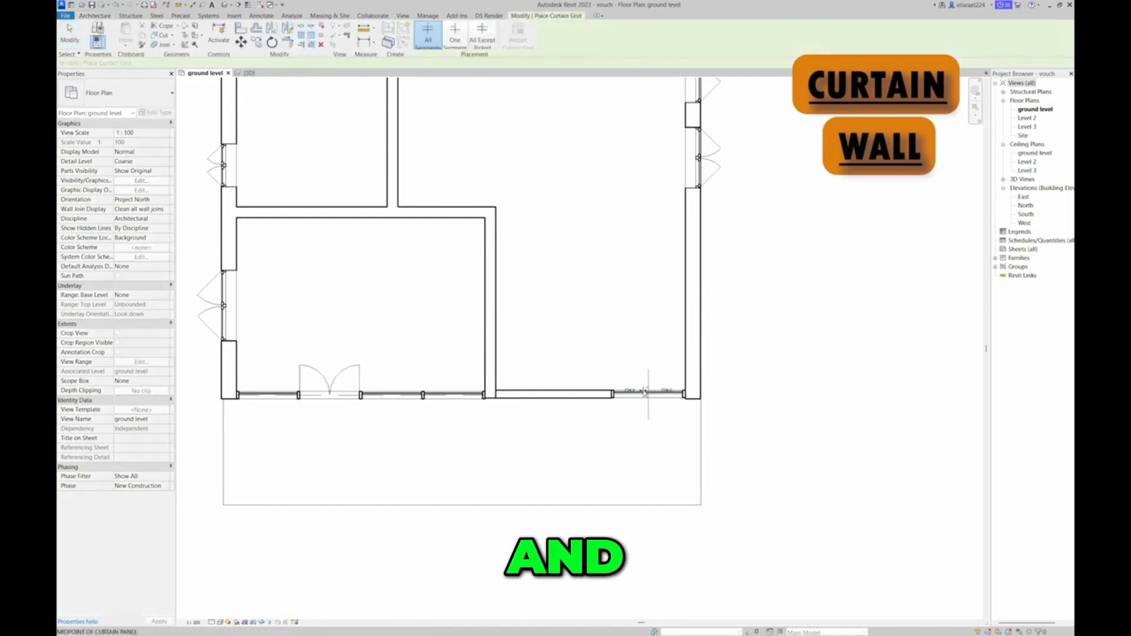
scroll(646, 397, up, 3)
scroll(653, 395, down, 3)
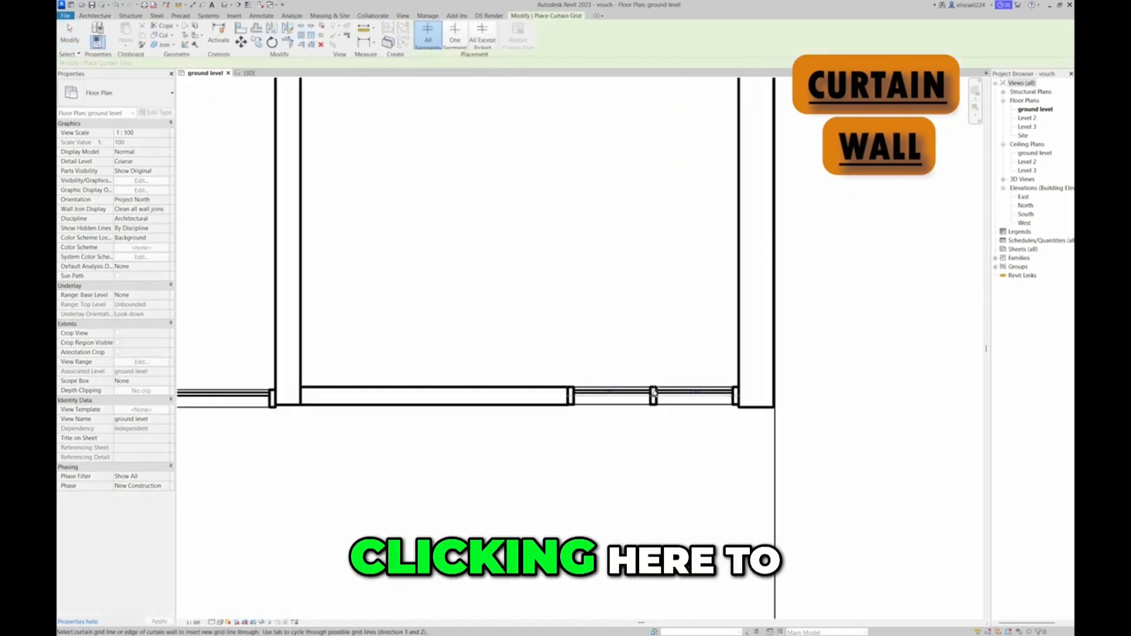
click(458, 395)
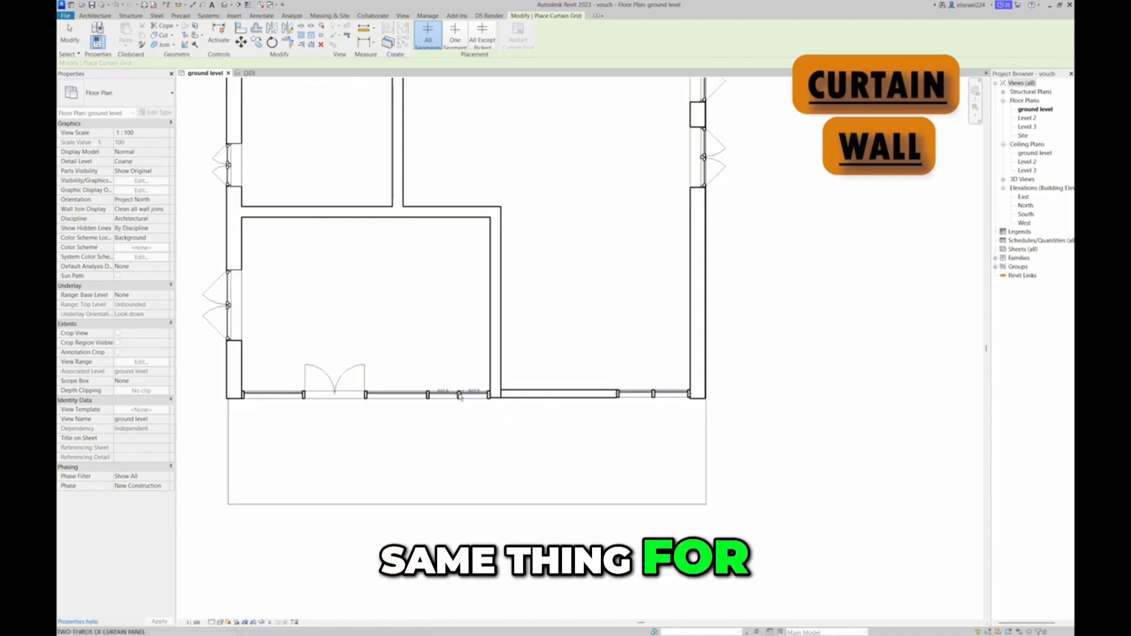
click(274, 396)
click(396, 395)
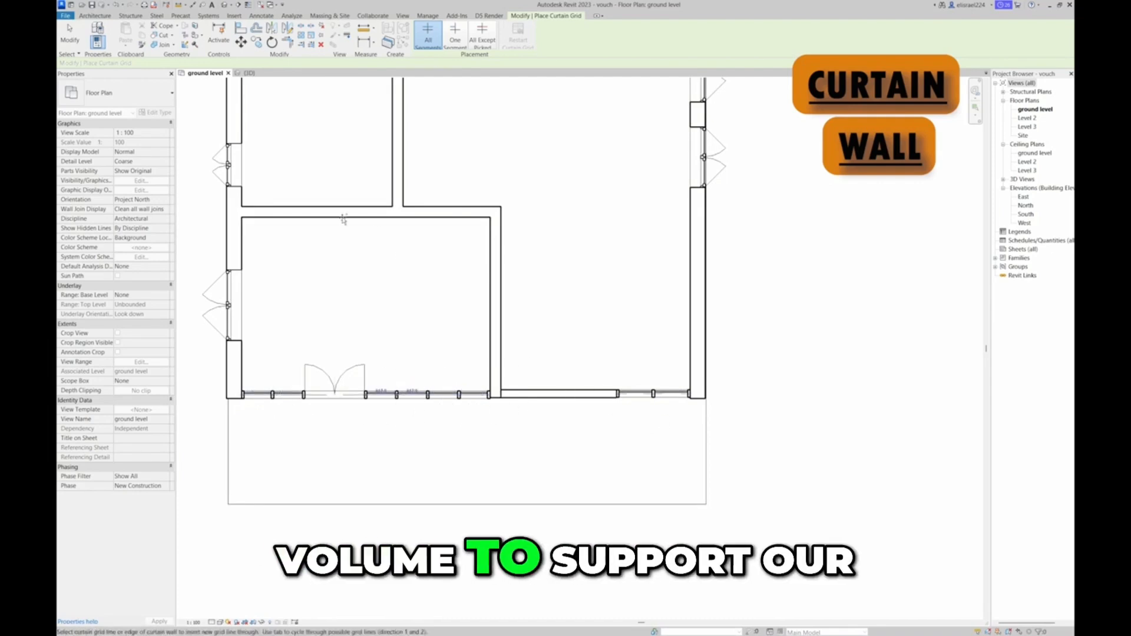
key(Escape)
key(Escape)
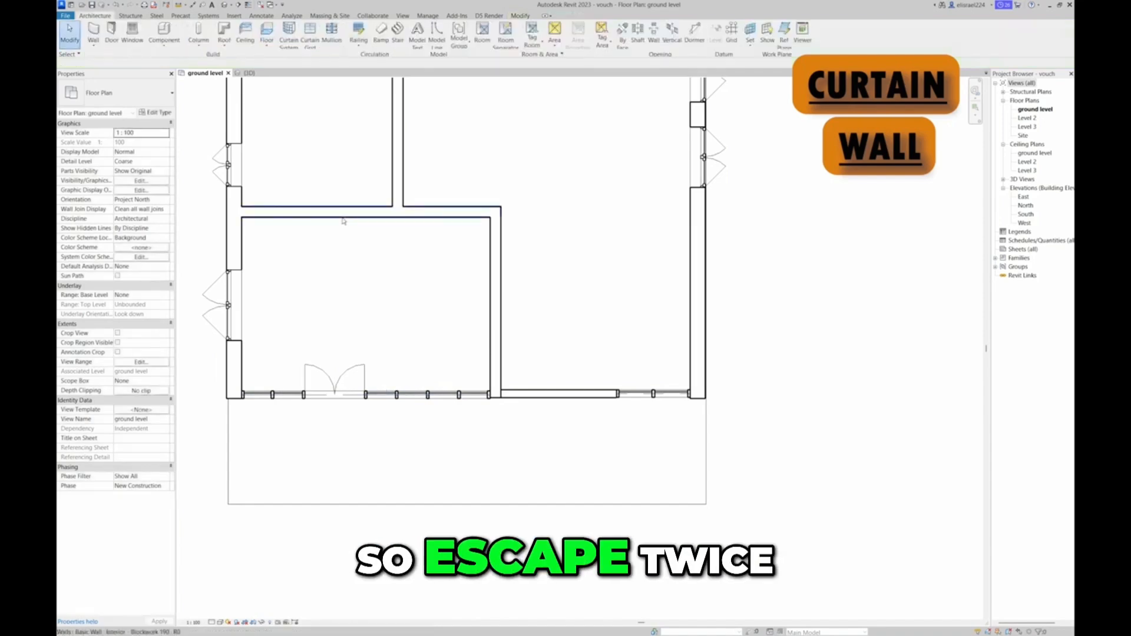
Inspect the subdivided storefront curtain walls in the 3D view, orbiting the model and returning to the front face
click(248, 73)
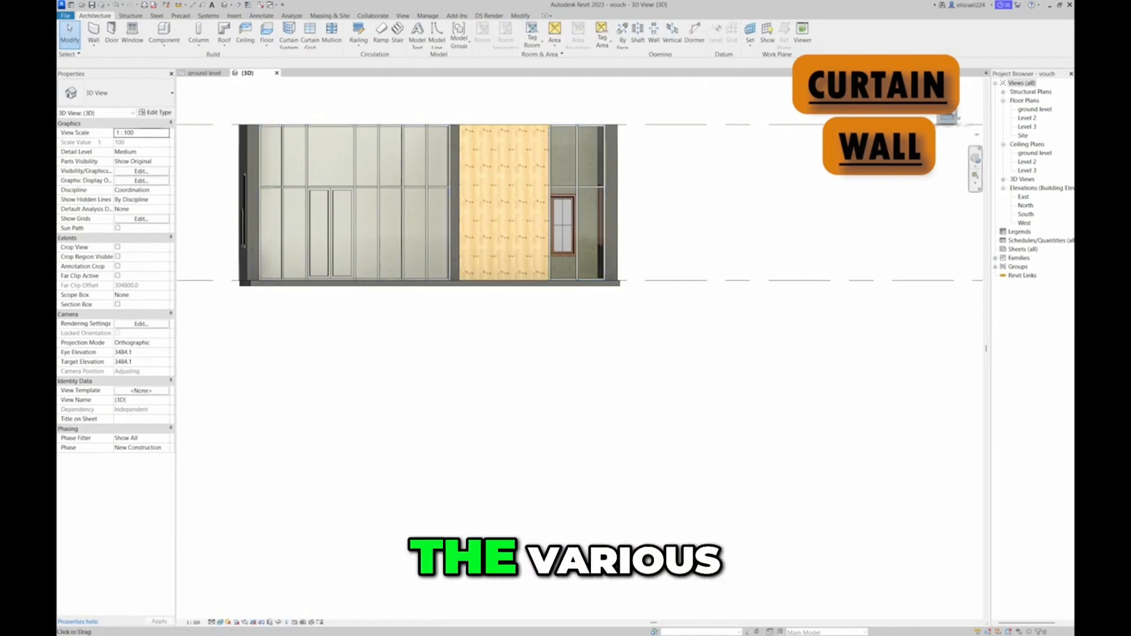
shift+middle_drag(535, 225, 531, 268)
drag(884, 168, 963, 180)
mouse_move(963, 180)
shift+middle_down()
mouse_move(876, 171)
mouse_move(955, 168)
shift+middle_up()
click(941, 115)
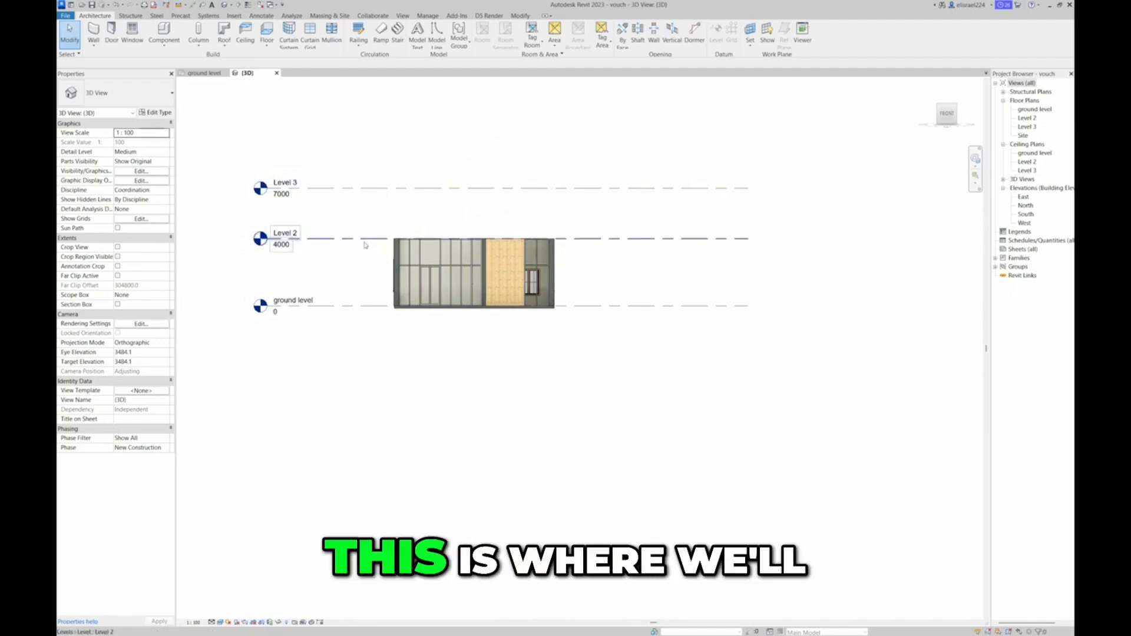
On the Level 2 plan, start a Generic 150mm architectural floor and pick the rear, left and right exterior walls as its boundary
double_click(1025, 118)
scroll(562, 341, up, 5)
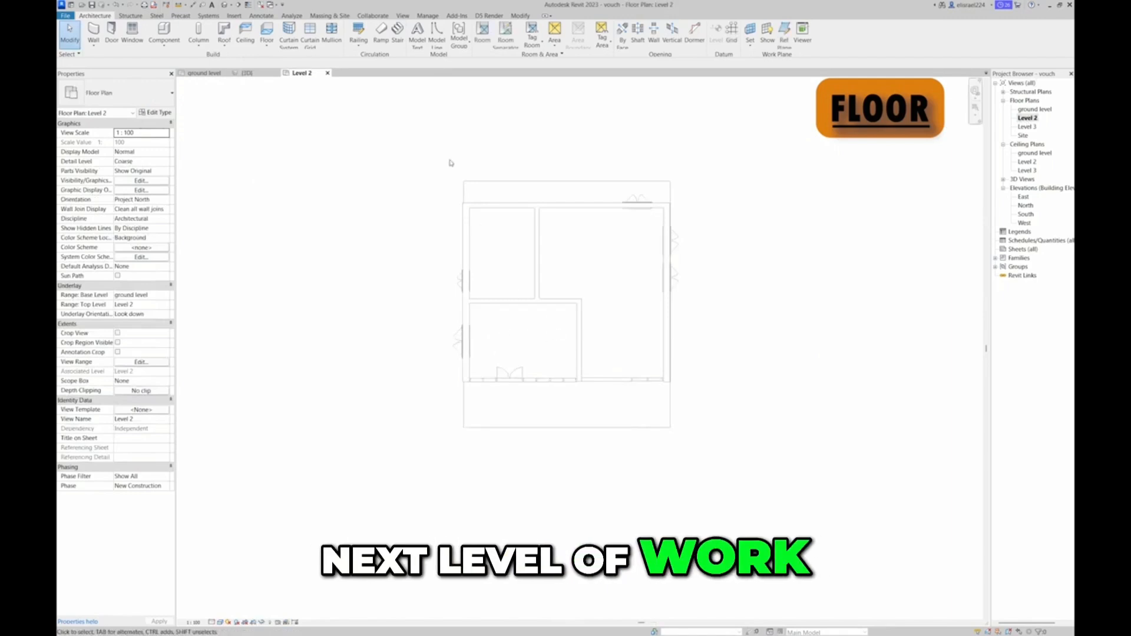
drag(453, 198, 678, 316)
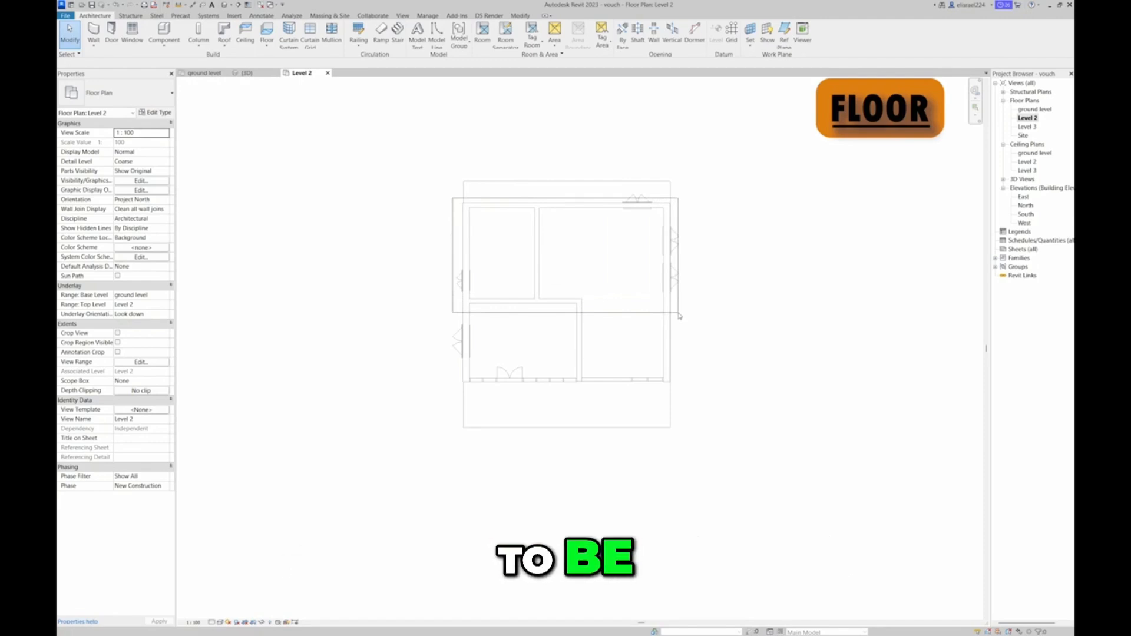
drag(679, 316, 678, 316)
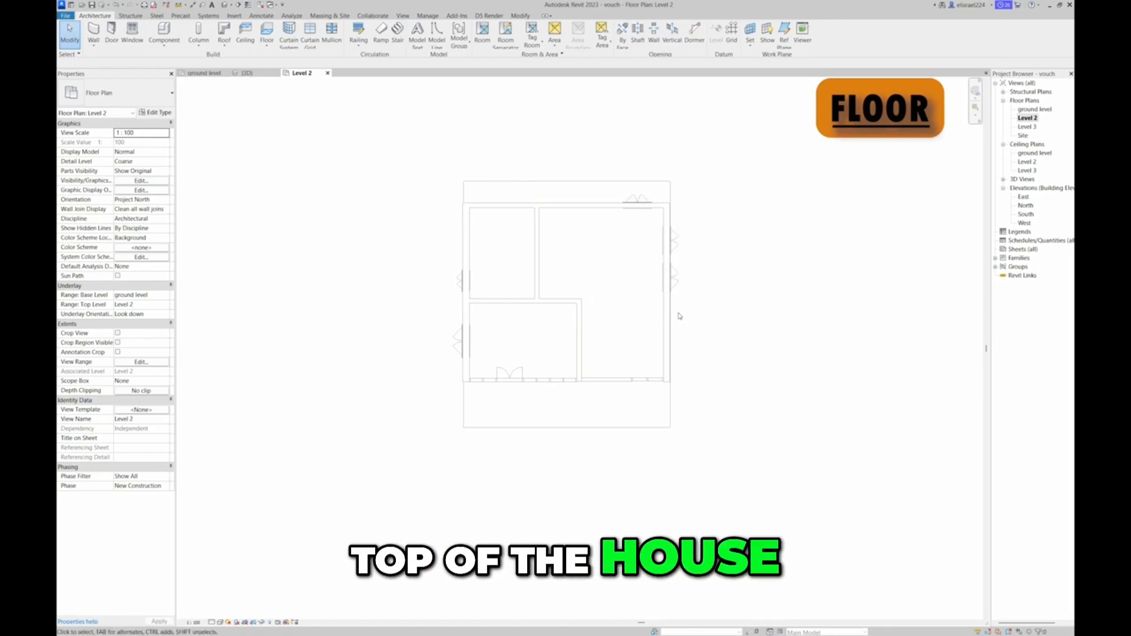
click(273, 47)
click(279, 59)
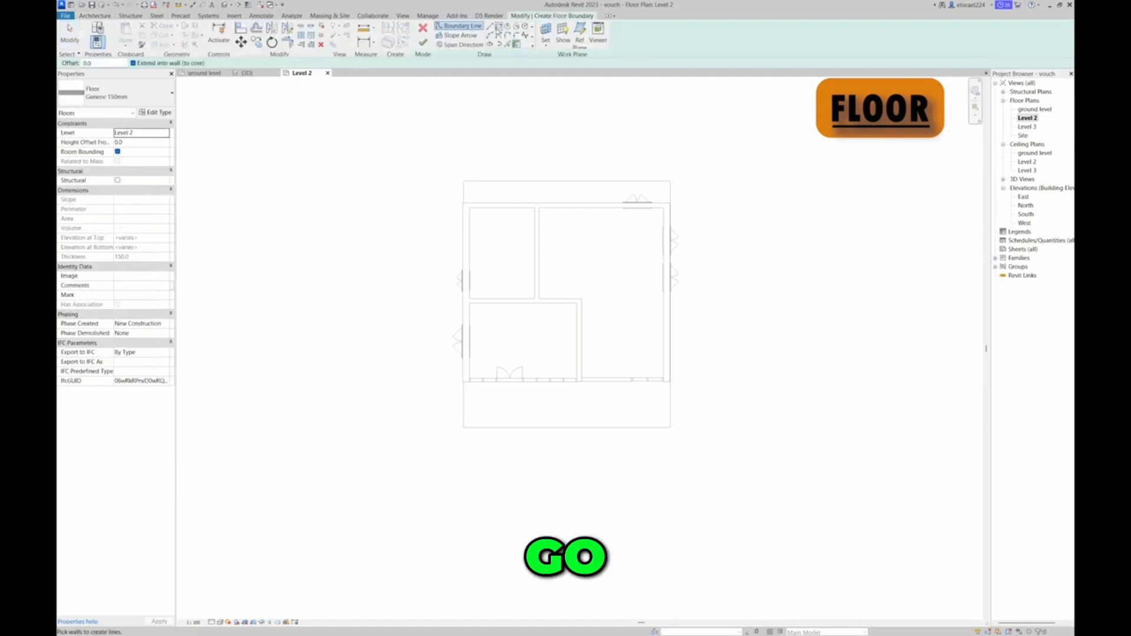
click(490, 26)
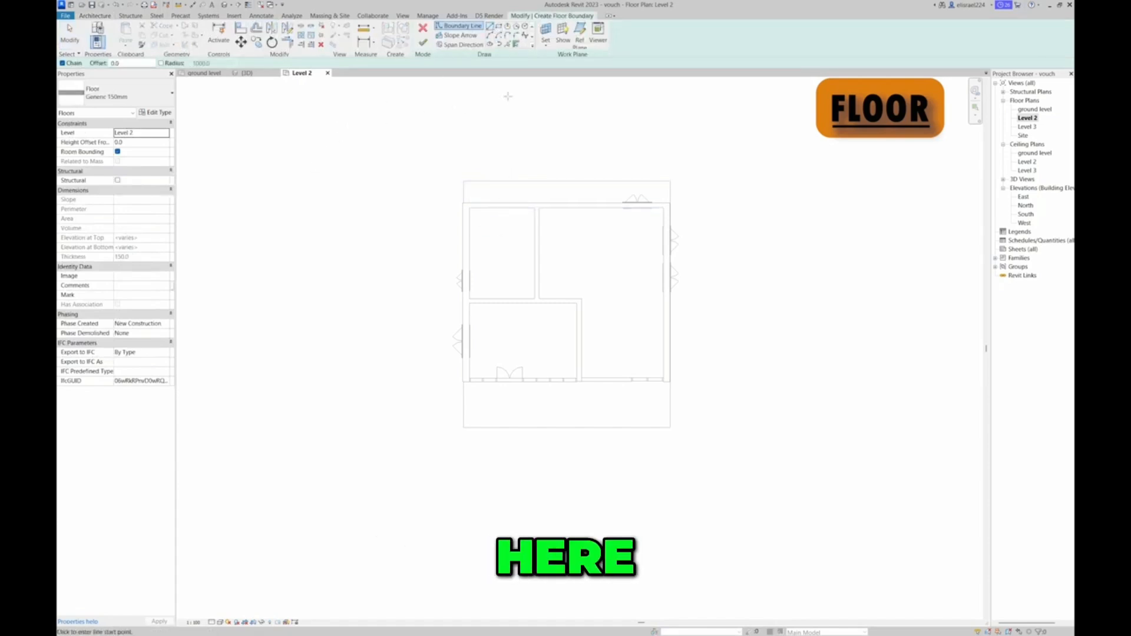
click(516, 45)
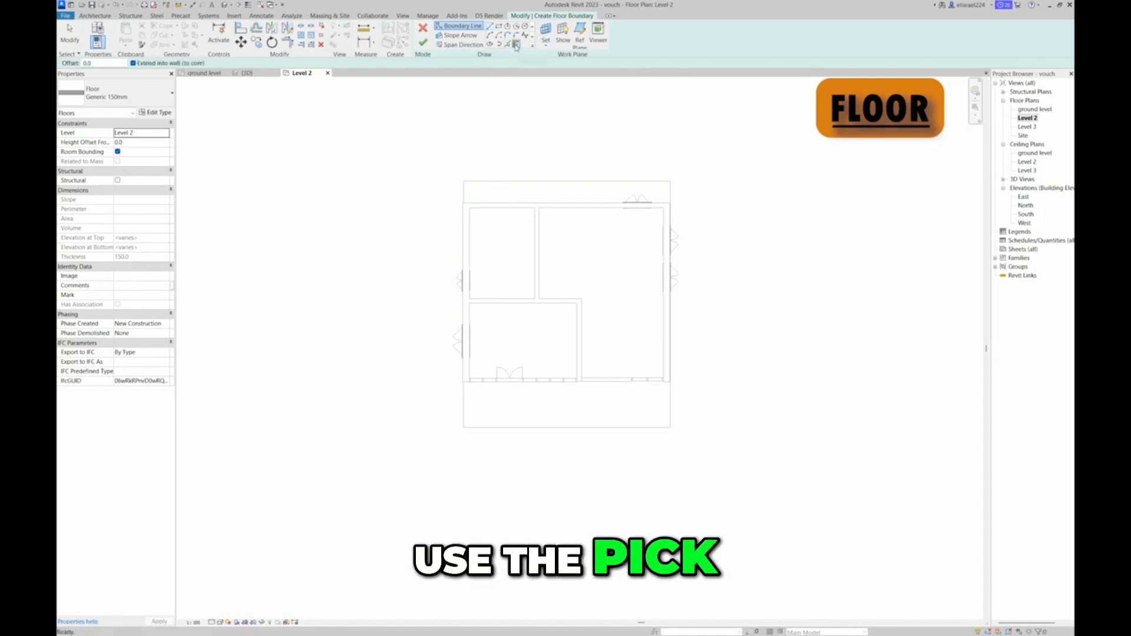
click(548, 203)
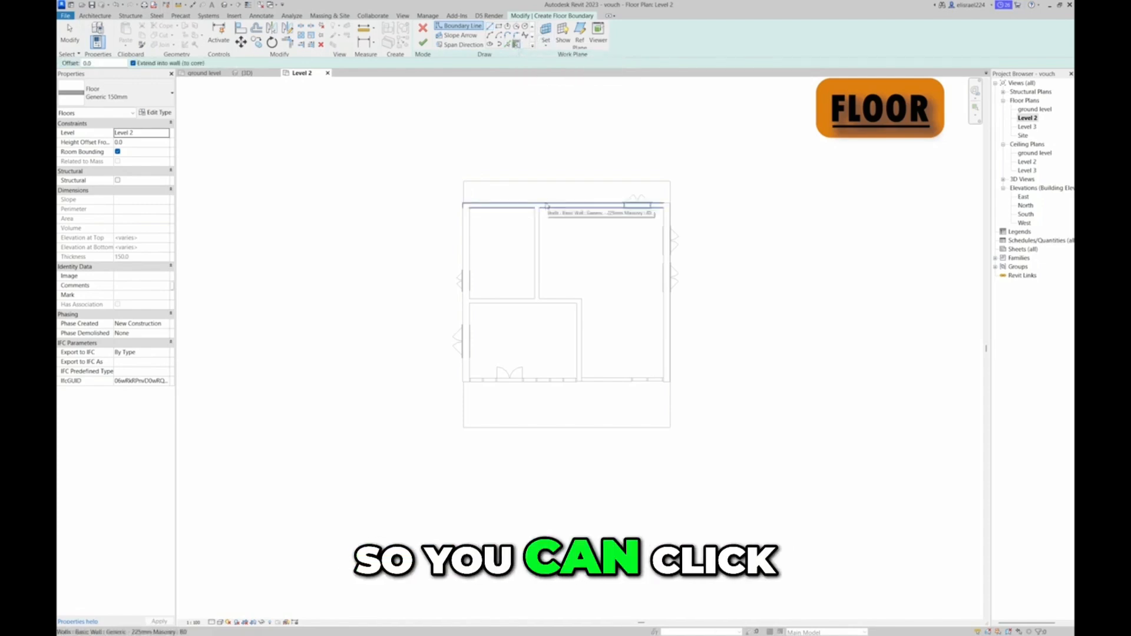
click(484, 258)
click(673, 274)
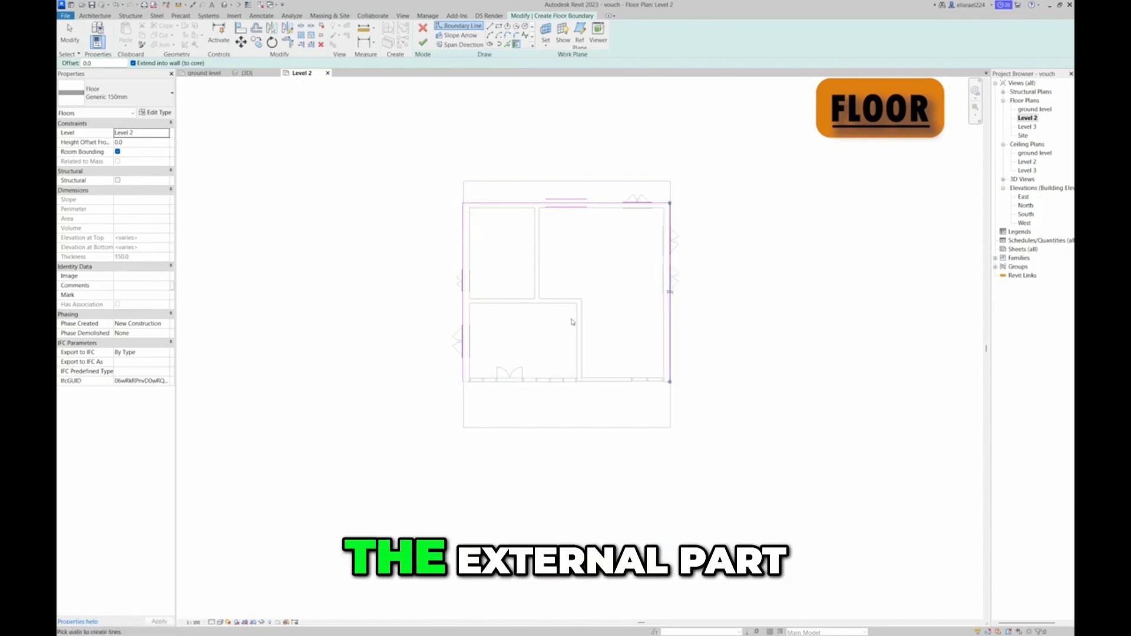
Draw a straight floor boundary line across the building, from the left wall's boundary to the right one, along the lower-left room's upper partition
click(490, 27)
scroll(518, 138, up, 1)
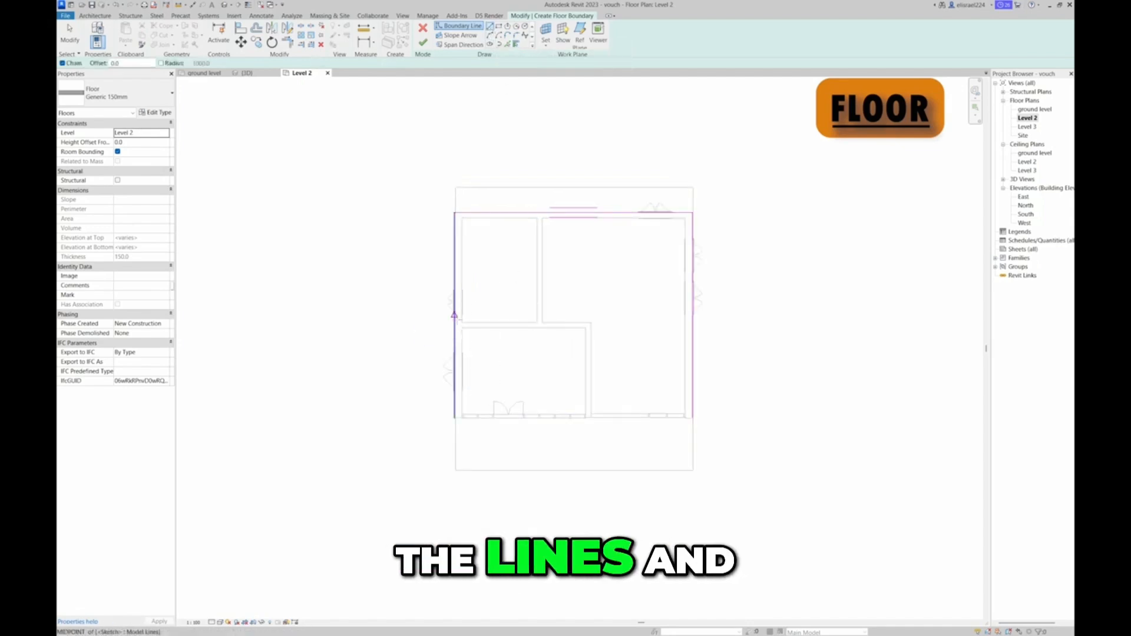
click(454, 324)
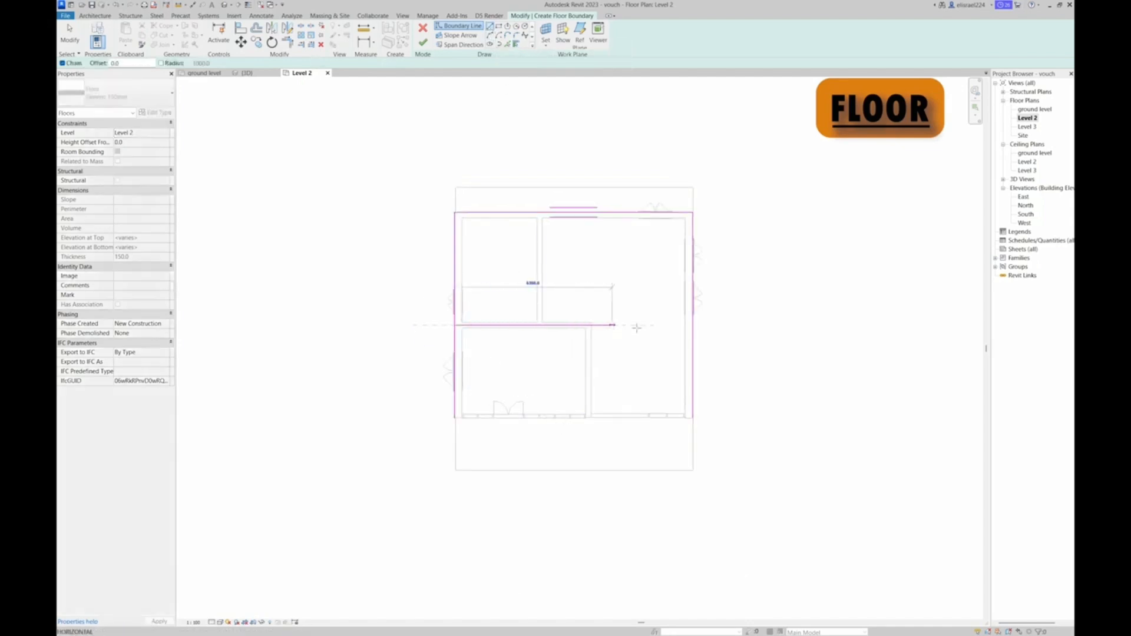
click(692, 326)
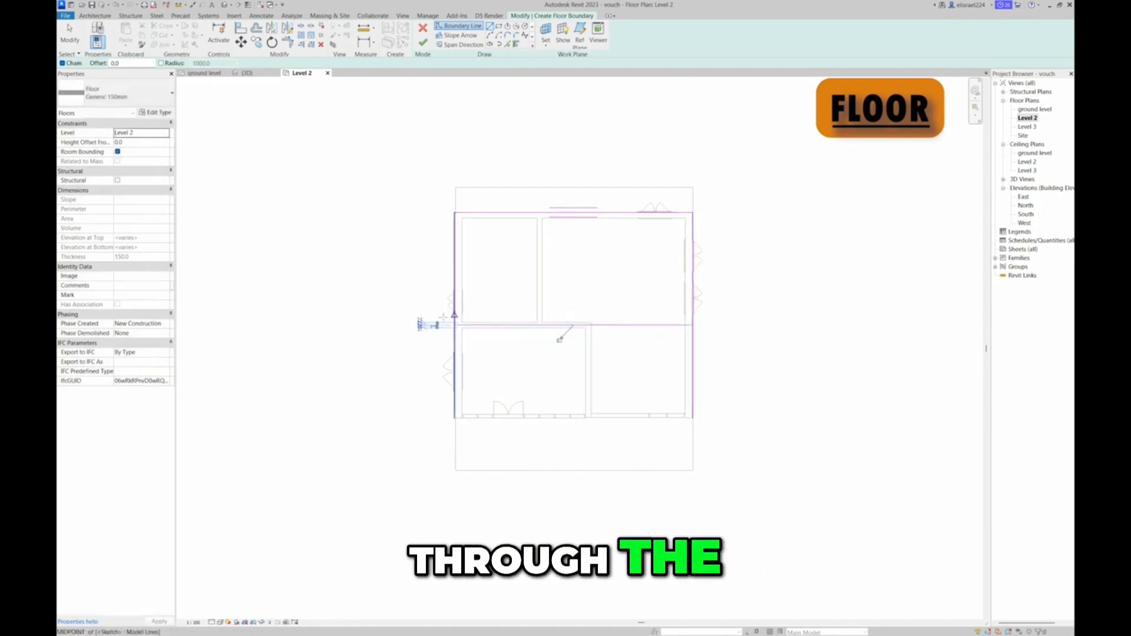
key(Escape)
key(Escape)
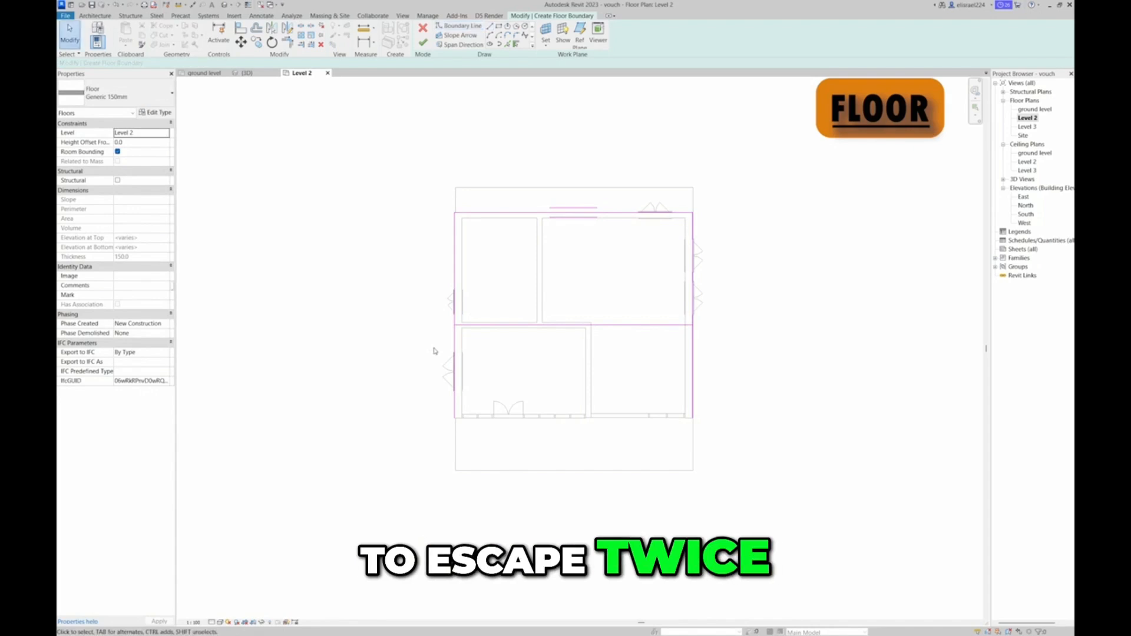
Shorten the left and right floor boundary lines to end at the cross line, closing the outline around the rear half
click(455, 364)
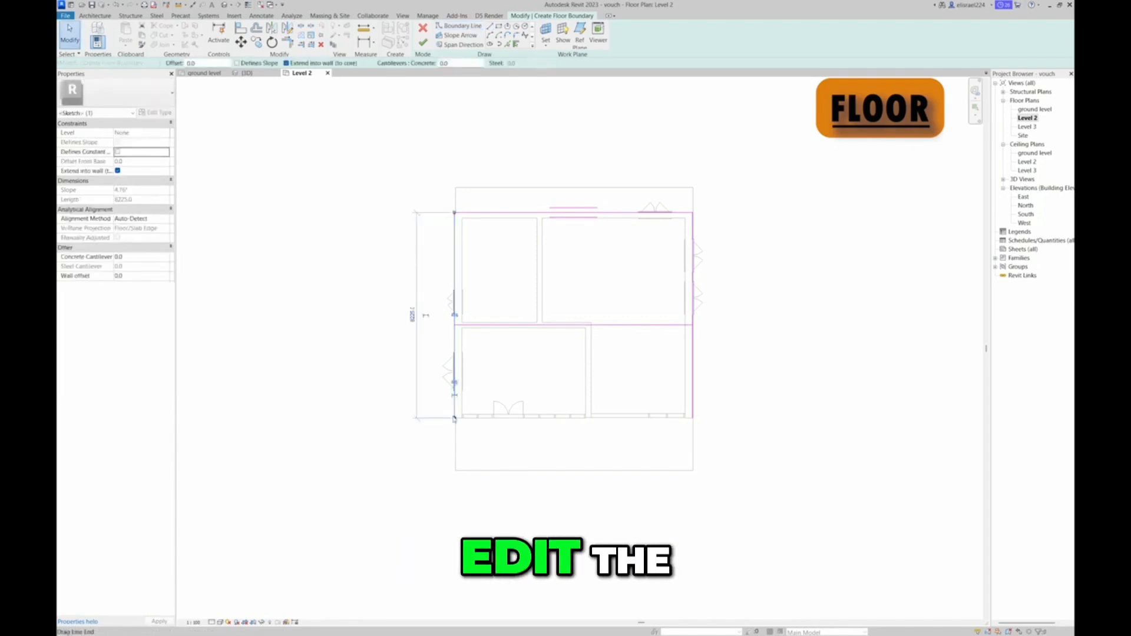
drag(452, 379, 454, 325)
click(691, 407)
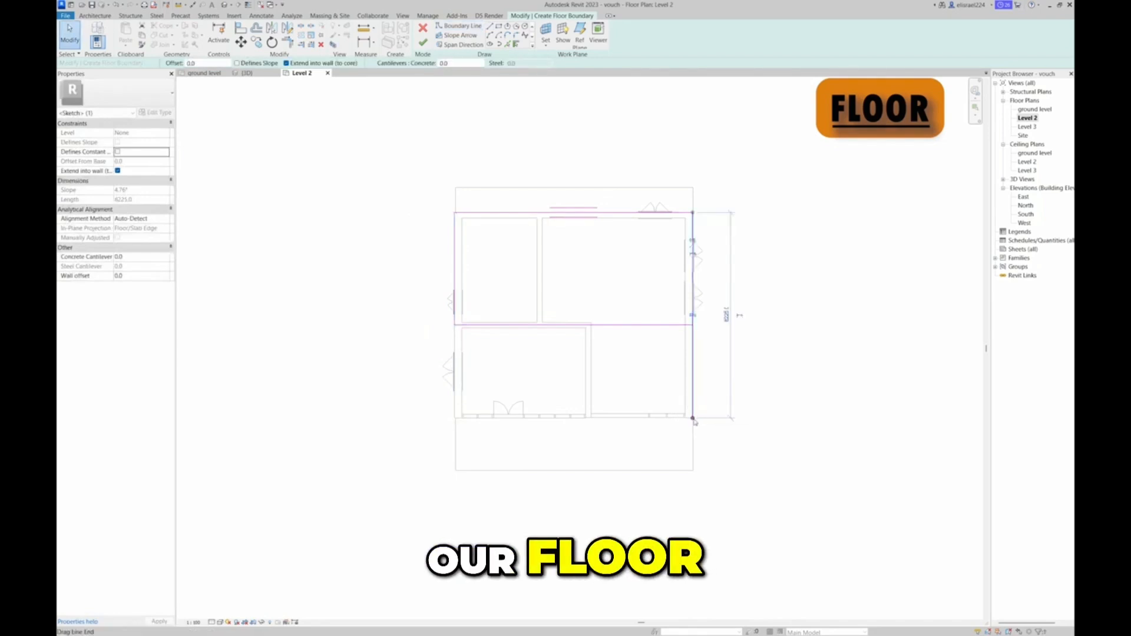
drag(693, 417, 694, 327)
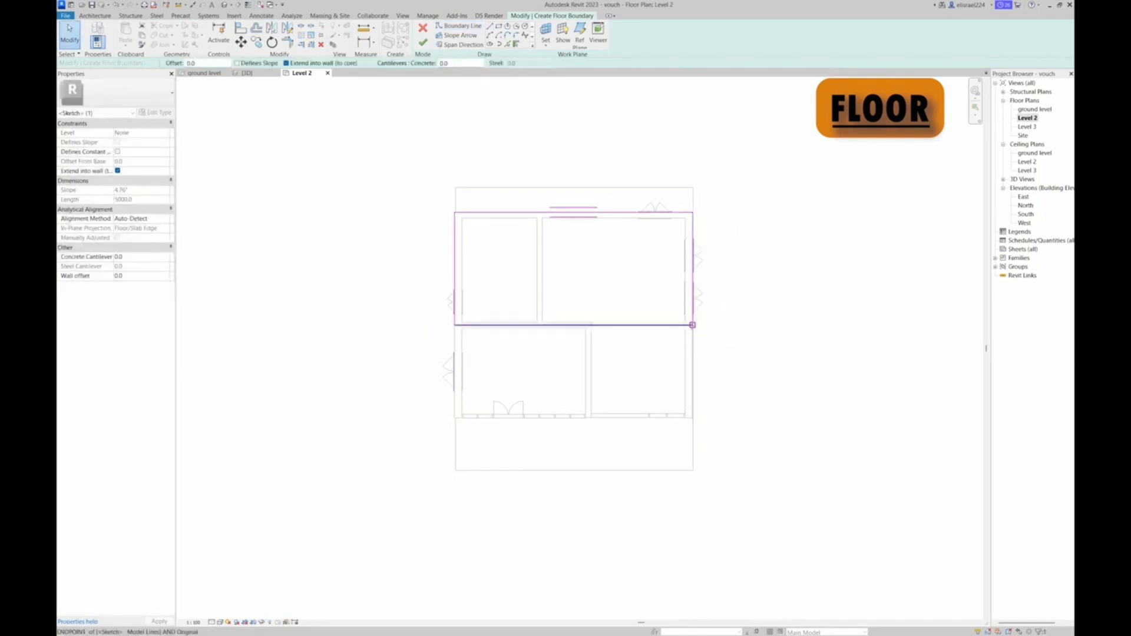
scroll(611, 310, up, 3)
scroll(610, 309, down, 2)
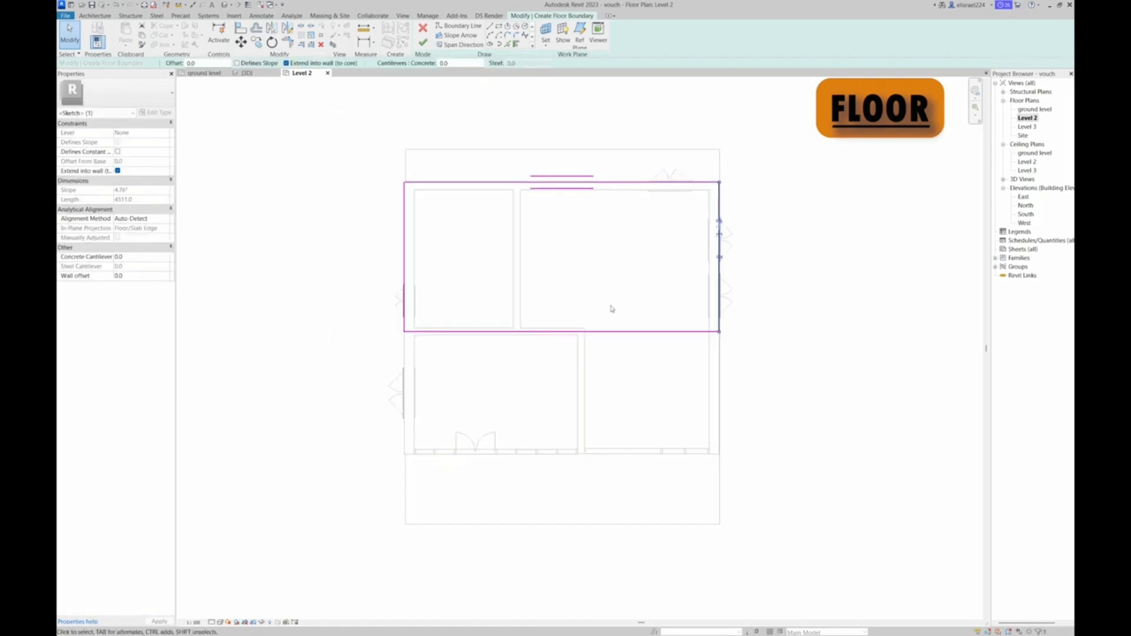
scroll(591, 265, up, 3)
scroll(592, 247, down, 3)
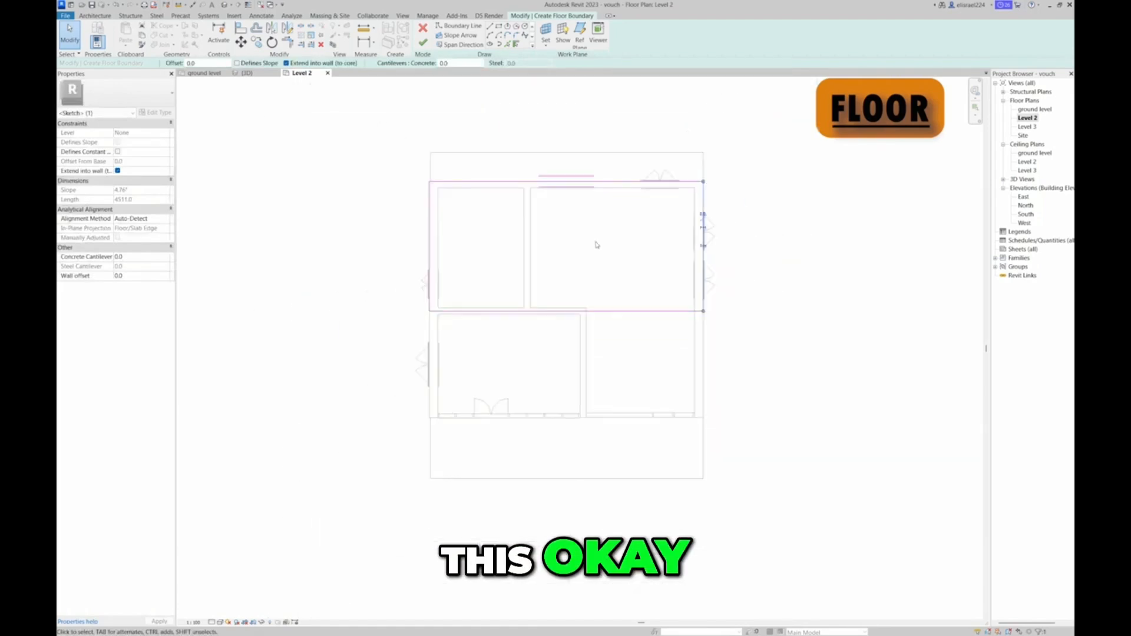
Finish the Level 2 floor sketch and attach the walls reaching this level to the floor's bottom
key(Escape)
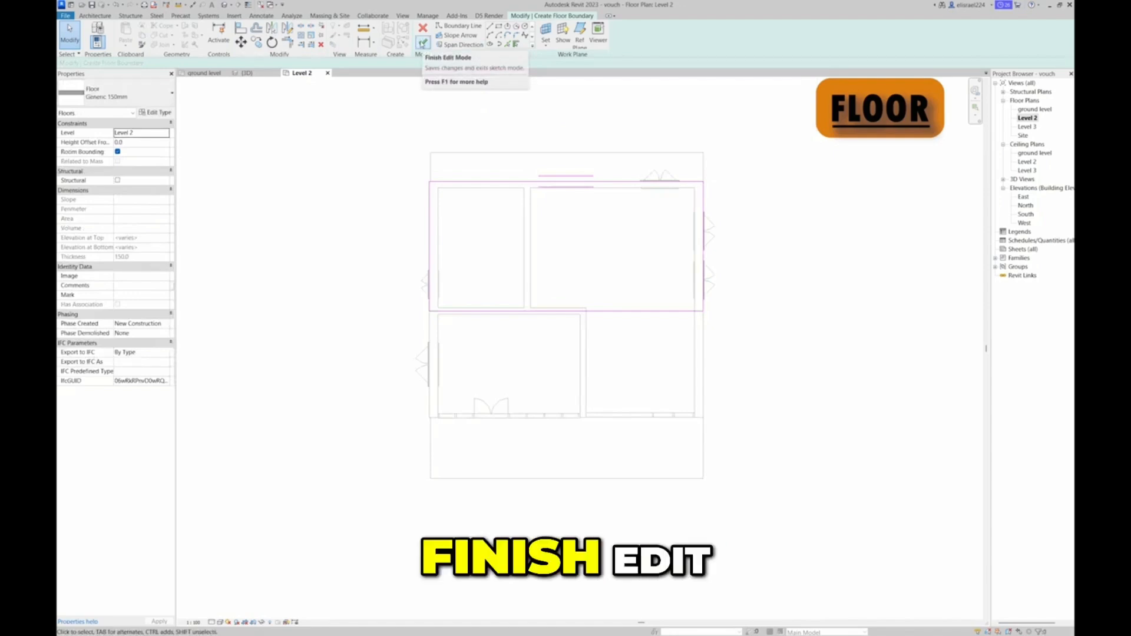
click(422, 42)
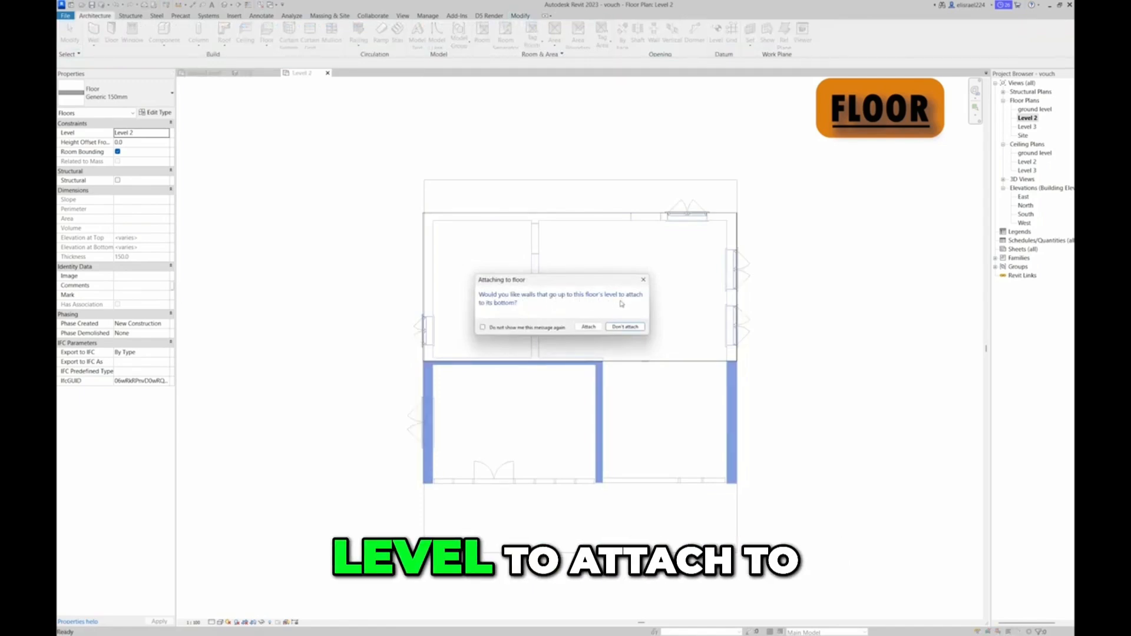
click(589, 327)
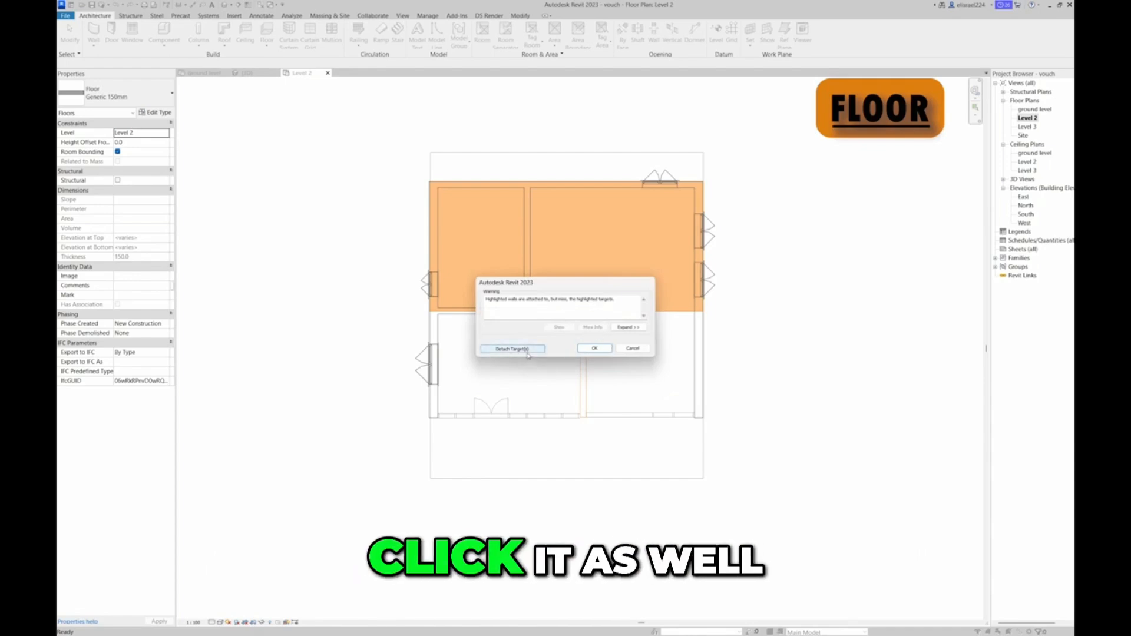
click(596, 349)
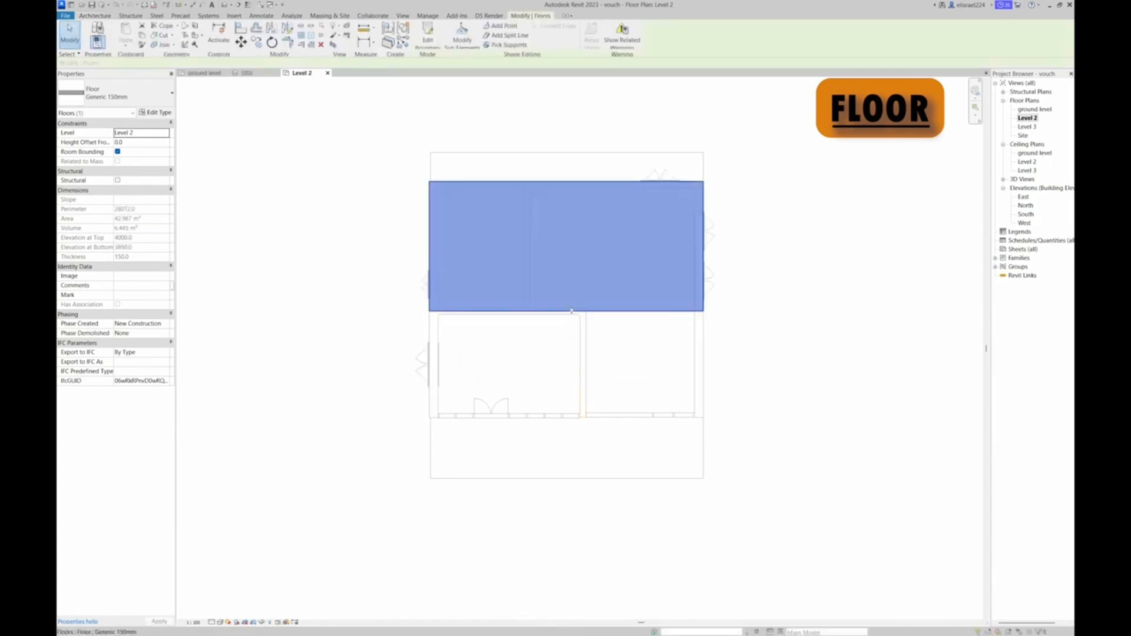
Examine the new Level 2 floor over the rear half of the building by orbiting the 3D view
click(248, 73)
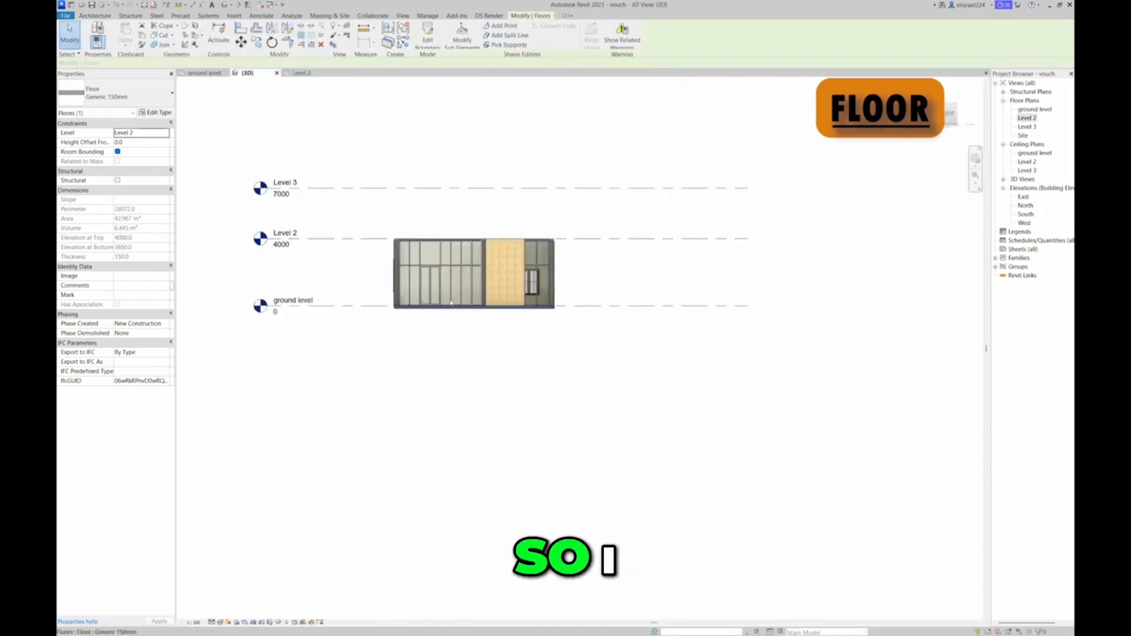
scroll(452, 304, up, 5)
drag(950, 111, 701, 130)
mouse_move(625, 110)
mouse_down()
mouse_move(591, 104)
mouse_move(624, 157)
mouse_move(687, 182)
mouse_move(842, 171)
mouse_up()
shift+middle_drag(842, 172, 719, 171)
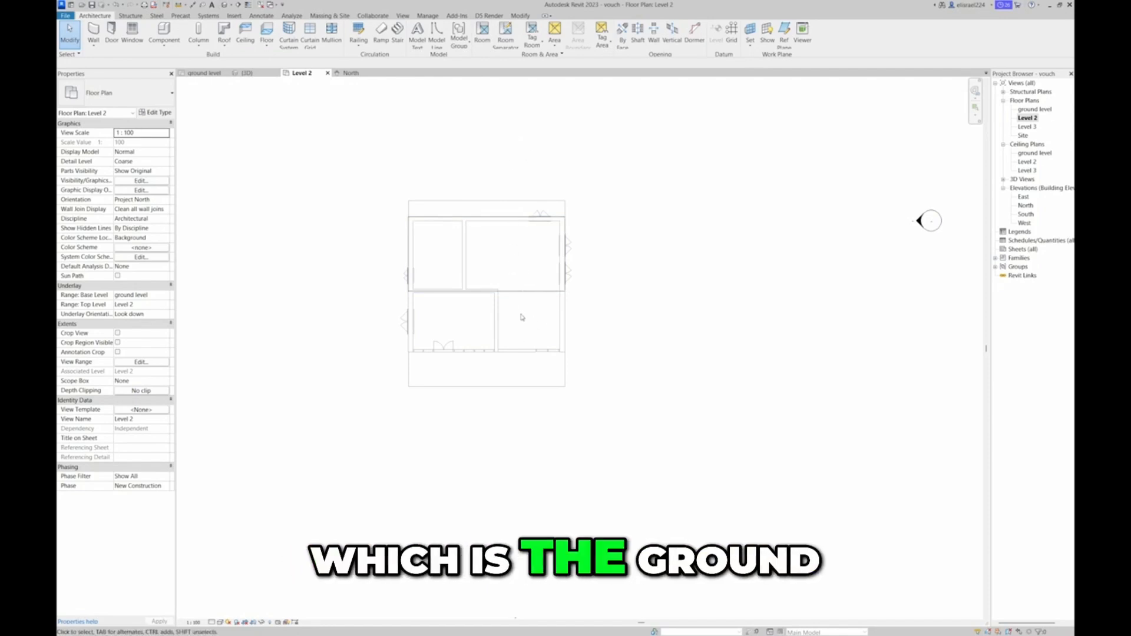
Create a centre-ends spiral stair run with a radius of about 1300 mm in the lower-right room, ending near the Level 2 floor edge
click(404, 37)
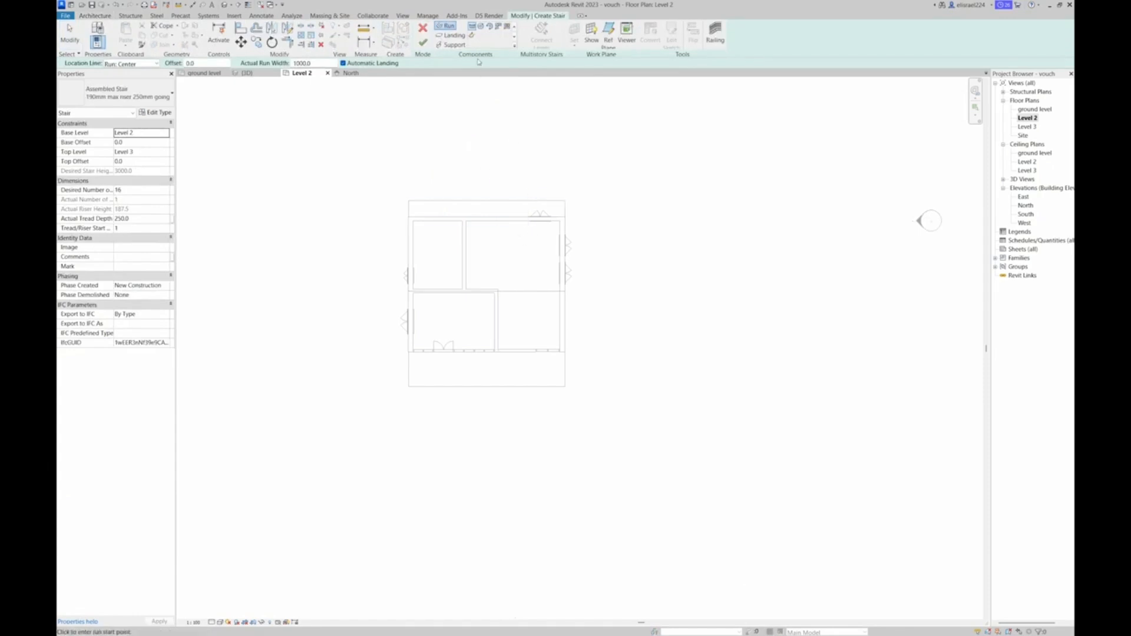
click(493, 28)
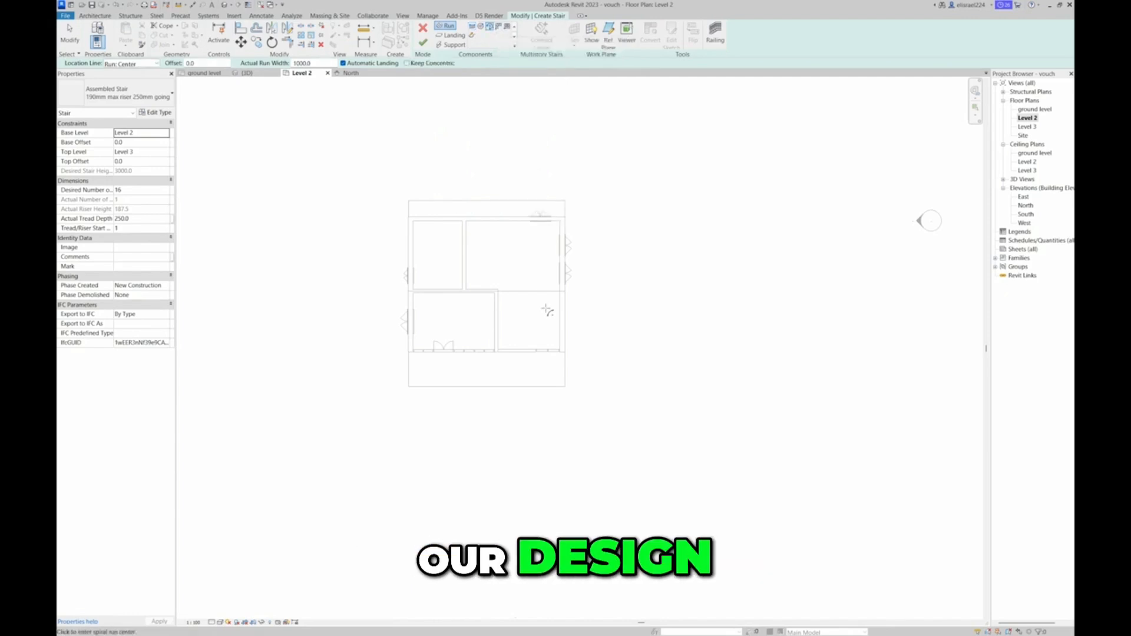
scroll(511, 323, up, 3)
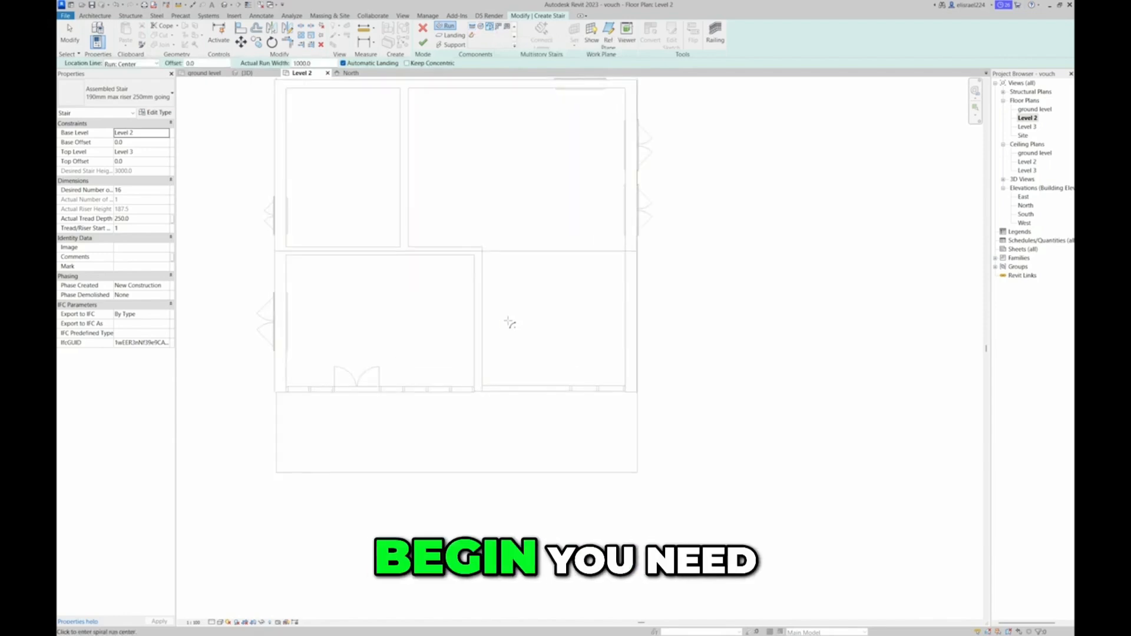
scroll(510, 323, up, 1)
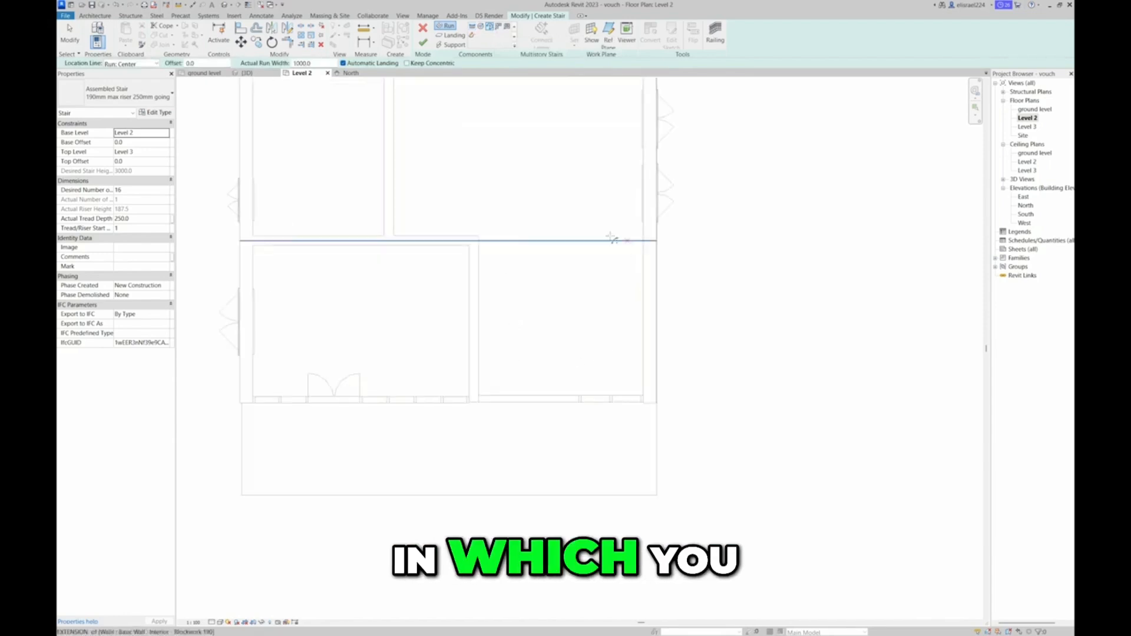
click(500, 312)
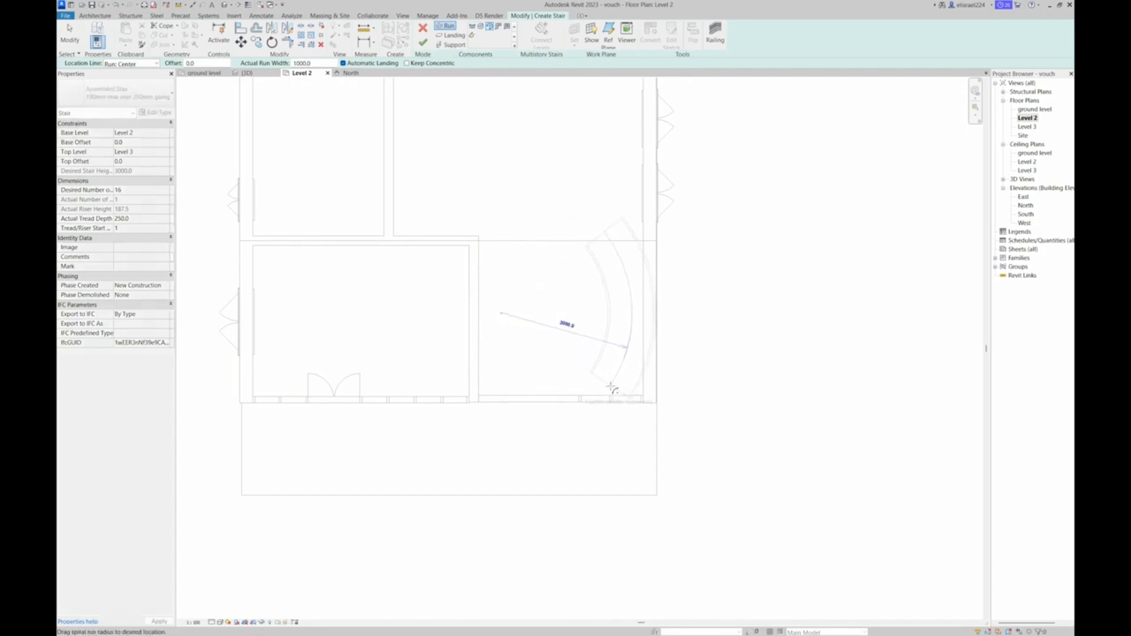
click(518, 370)
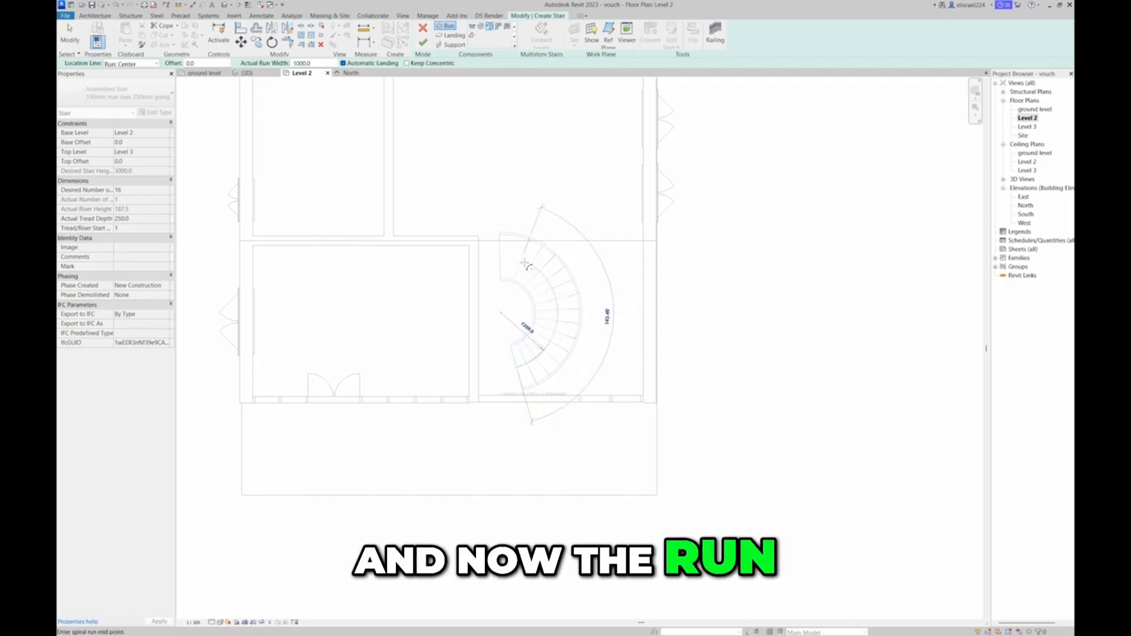
click(528, 266)
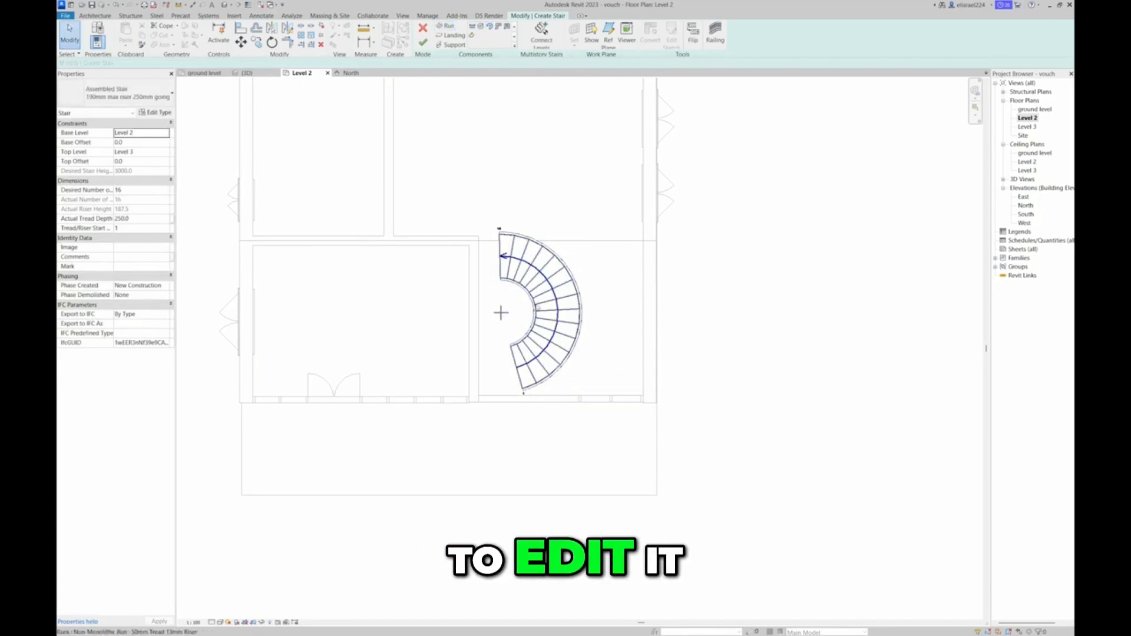
Move the spiral run away from the room's left partition toward the right exterior wall
click(565, 309)
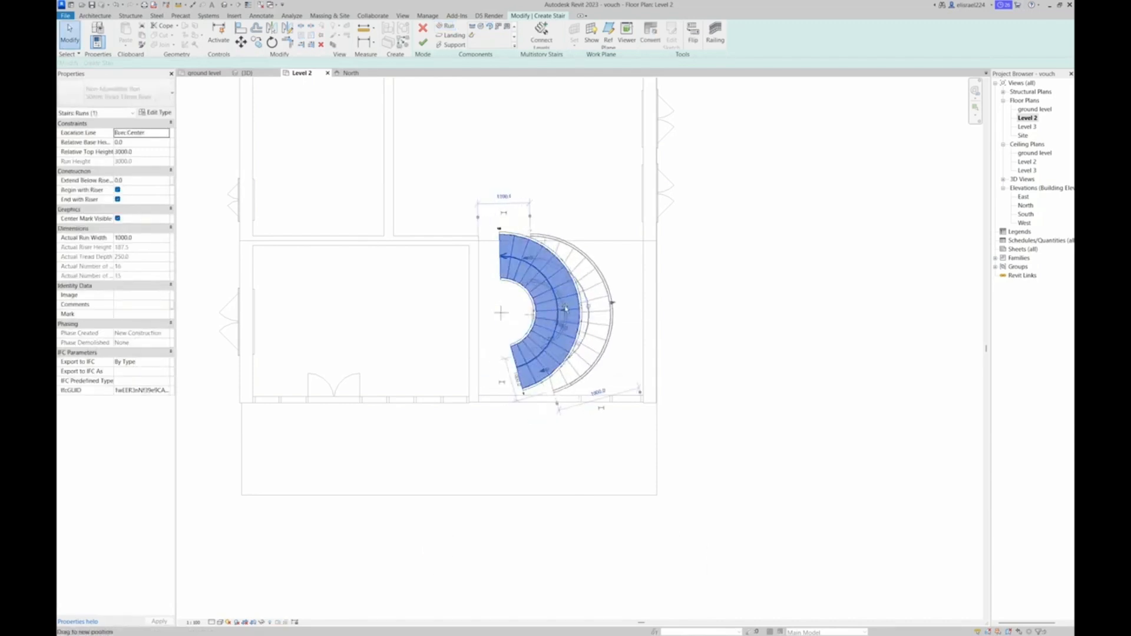
drag(566, 309, 569, 311)
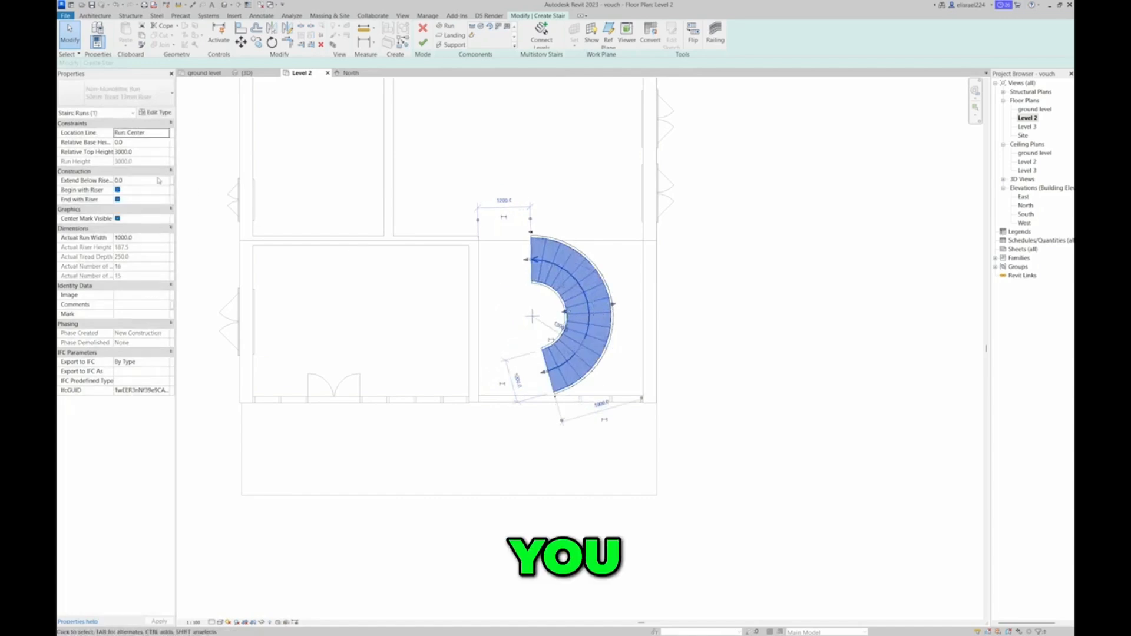
click(690, 284)
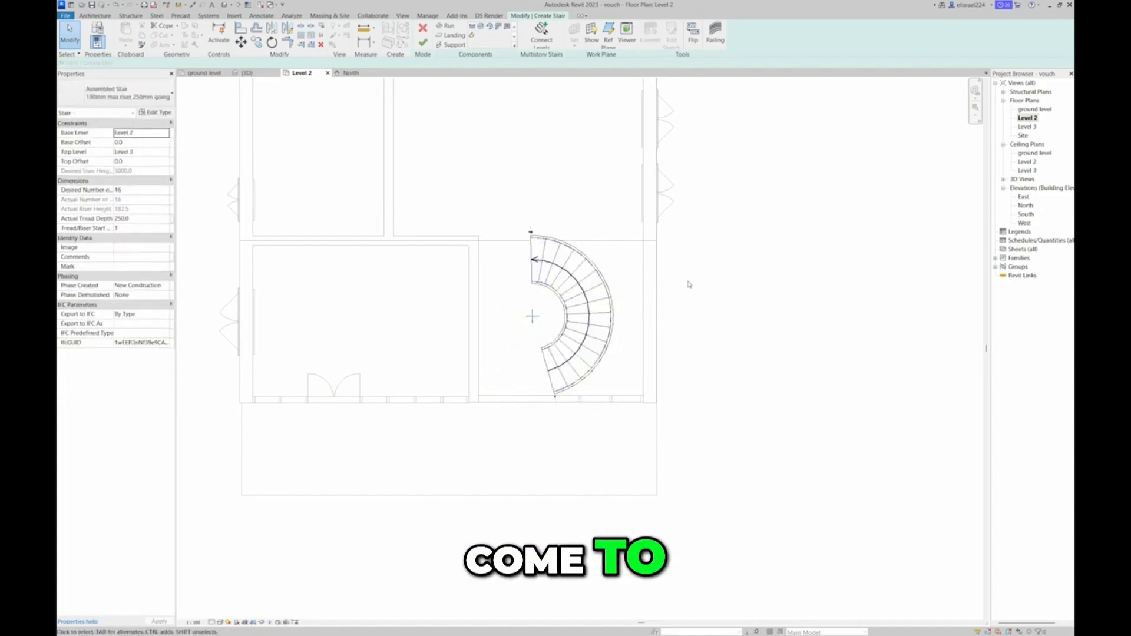
Set the stair's base level to ground level and its top level to Level 2
click(165, 135)
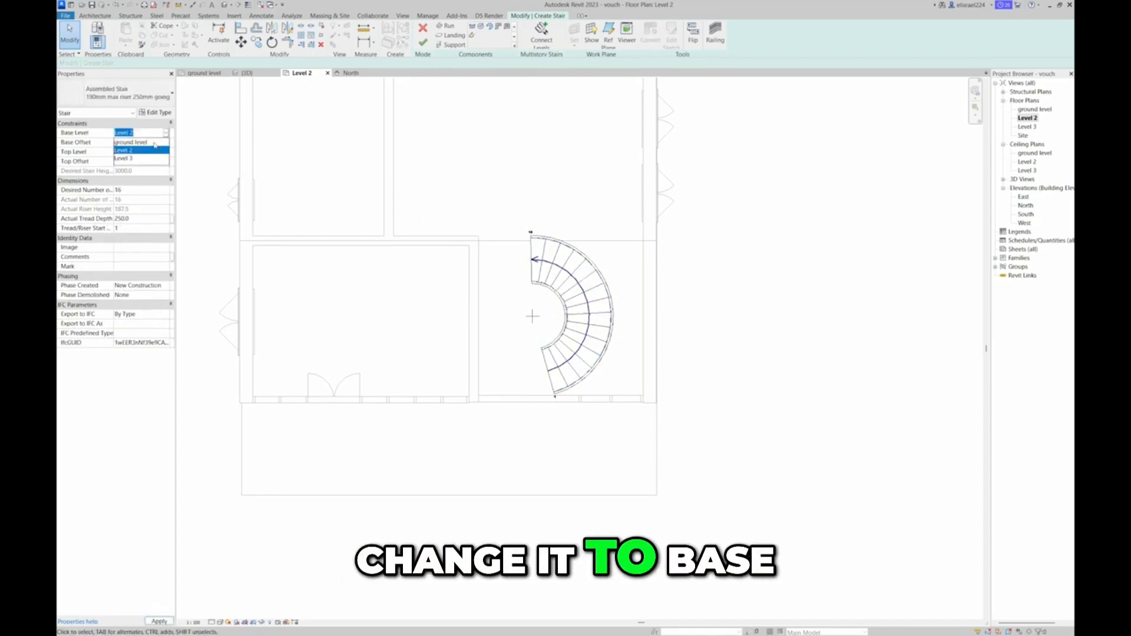
click(155, 143)
click(166, 153)
click(166, 152)
click(143, 177)
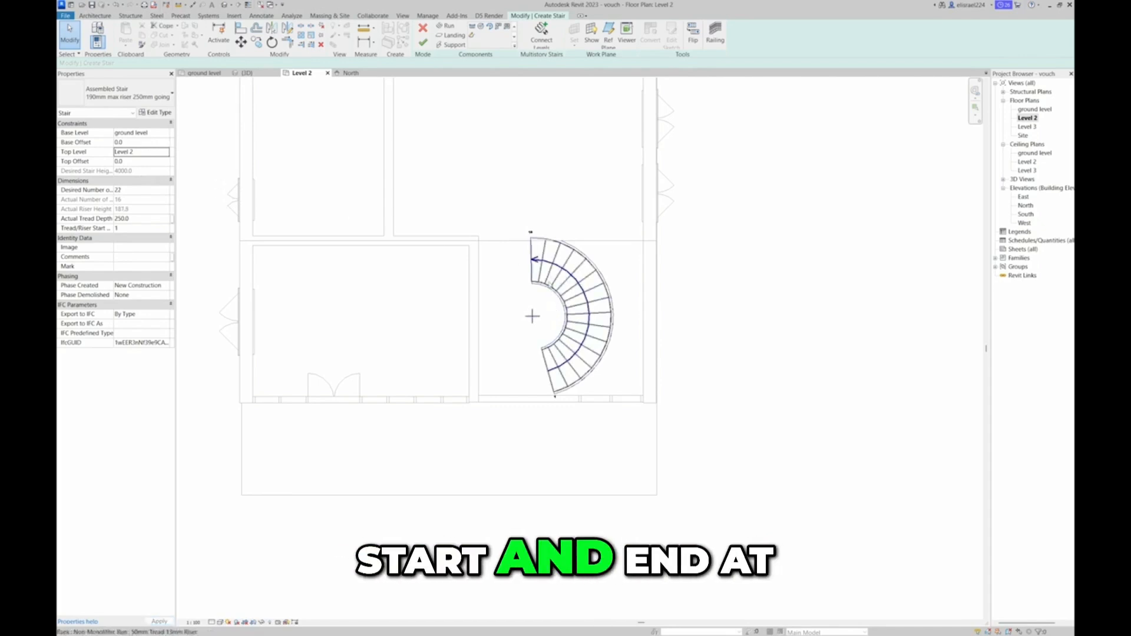
Lengthen the spiral run along its arc at the upper end to 19 risers
scroll(559, 283, up, 3)
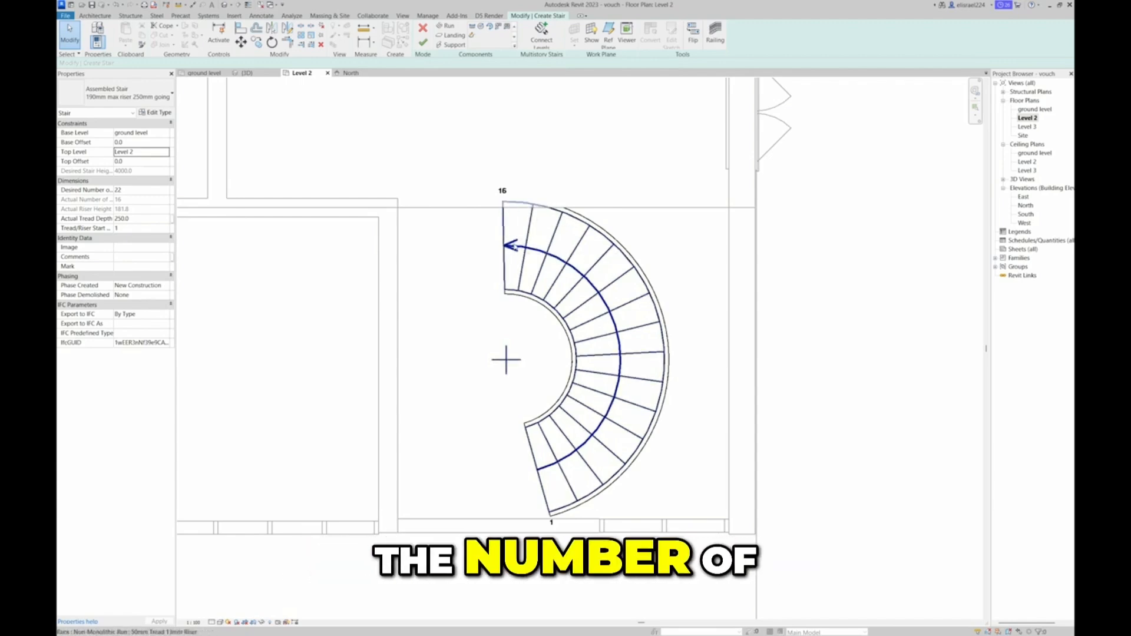
click(513, 250)
drag(533, 471, 496, 467)
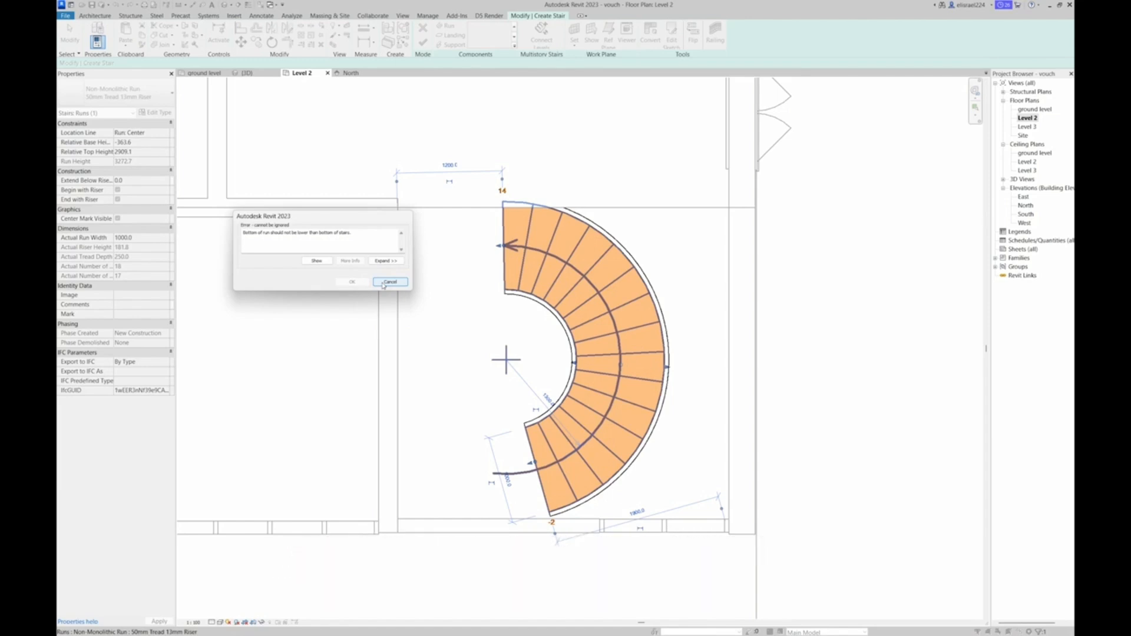
click(390, 282)
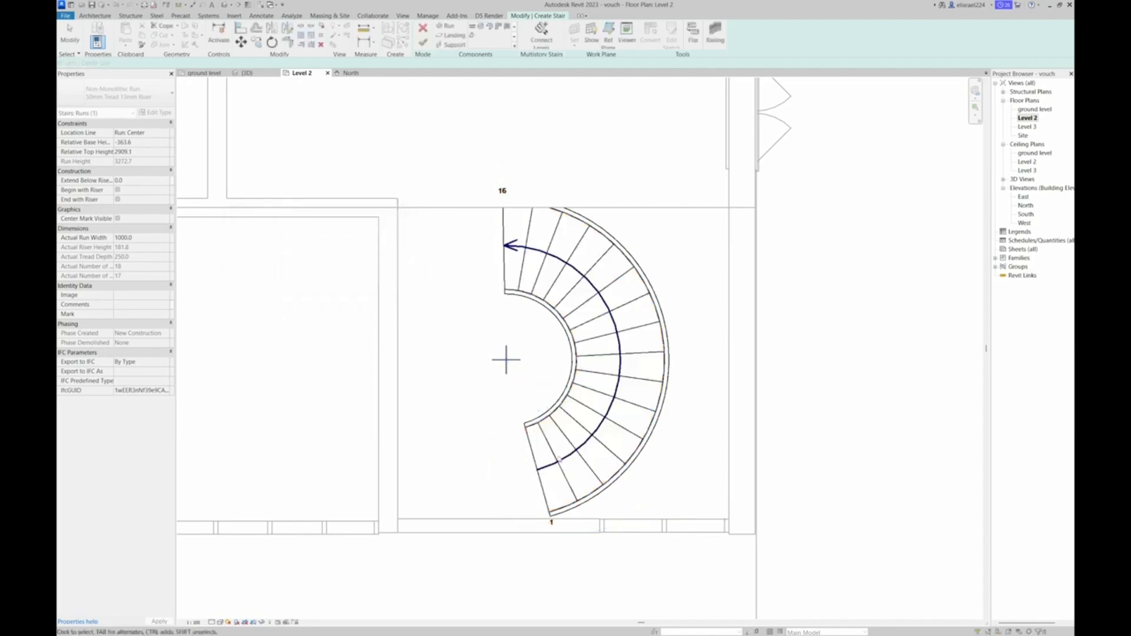
drag(500, 245, 447, 263)
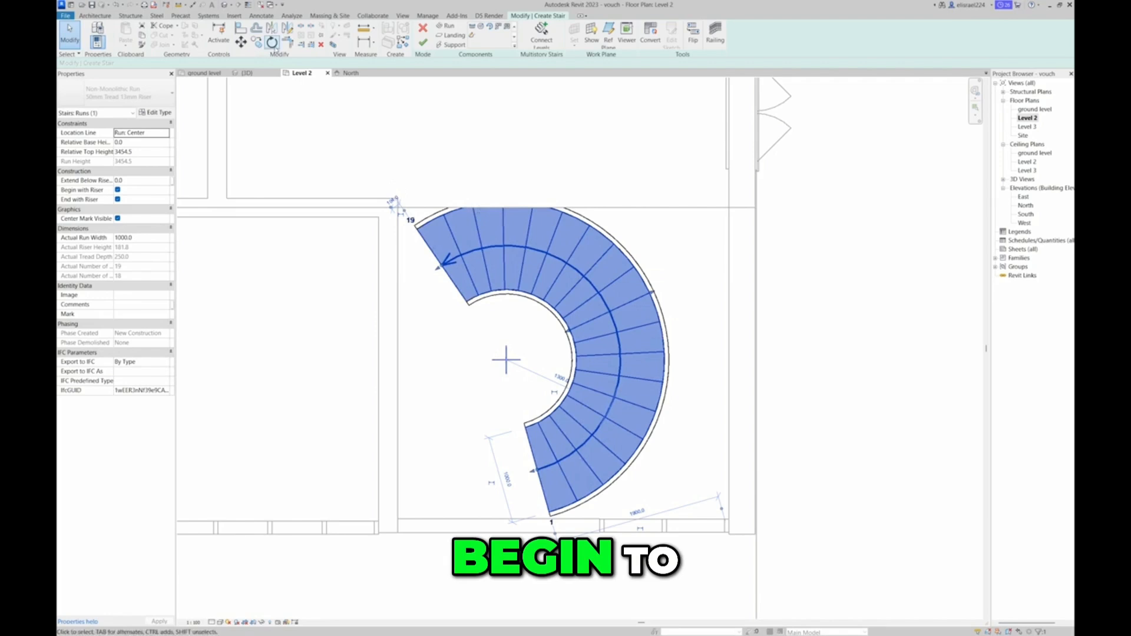
Rotate the spiral run clockwise about its centre so its upper end swings toward the right exterior wall
click(272, 42)
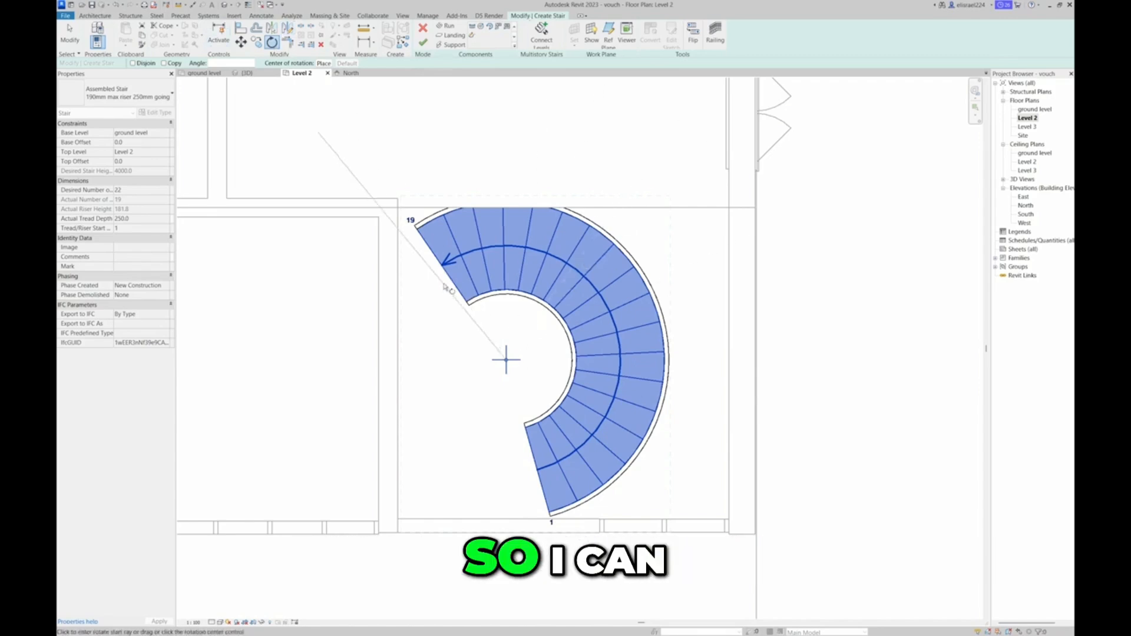
click(443, 266)
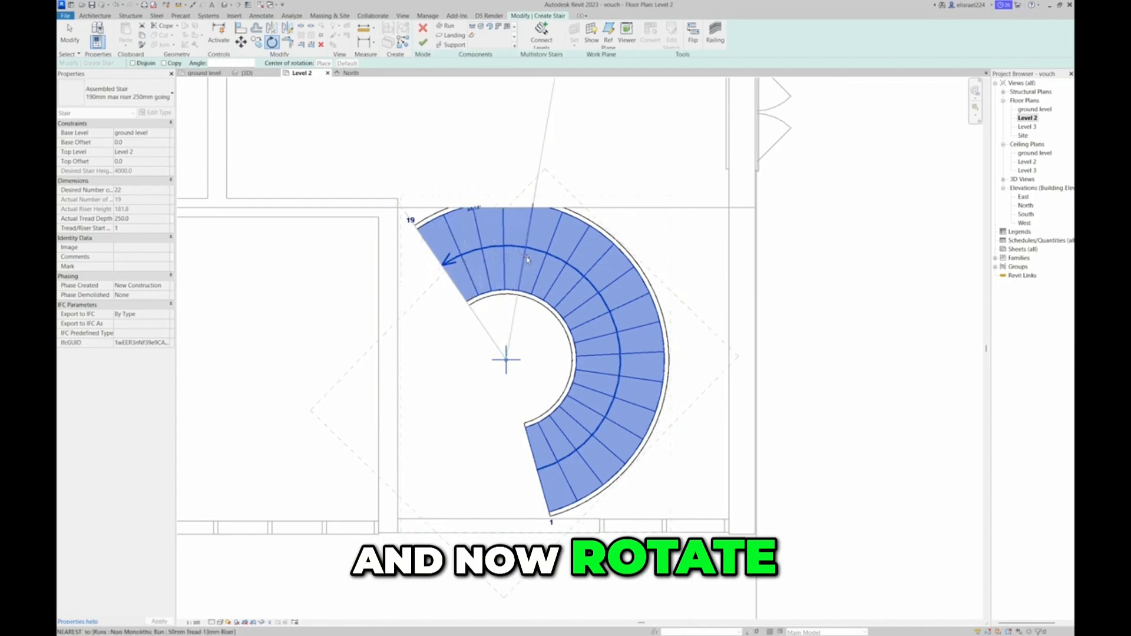
click(564, 277)
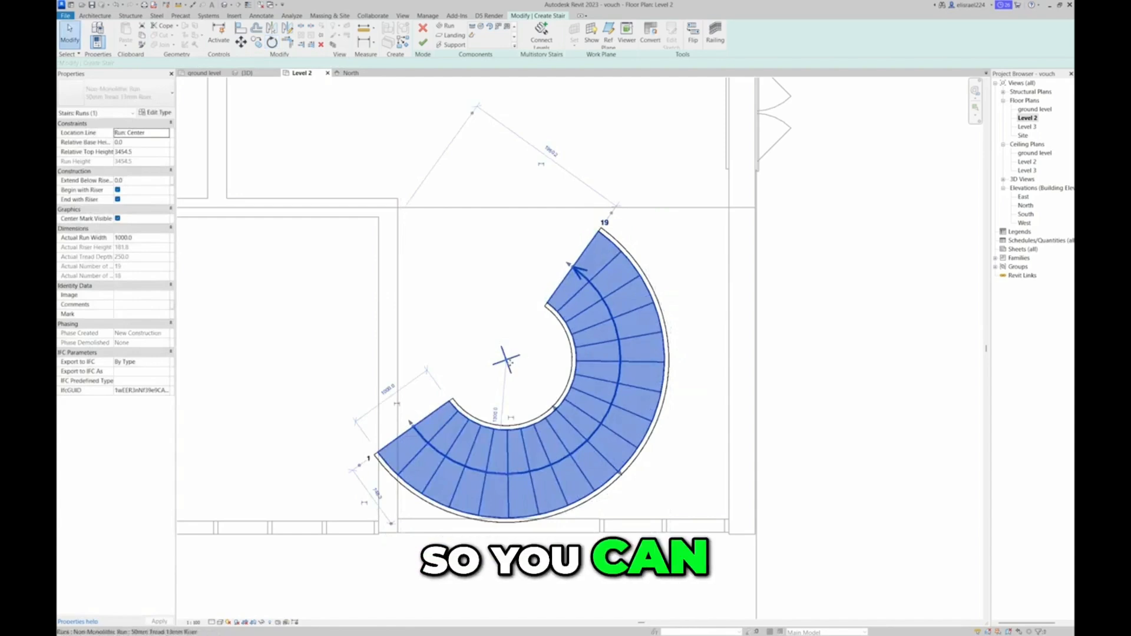
Shift the rotated run inside the right-hand room and extend its upper end to 23 risers at the Level 2 floor edge
drag(510, 362, 558, 347)
drag(626, 258, 583, 248)
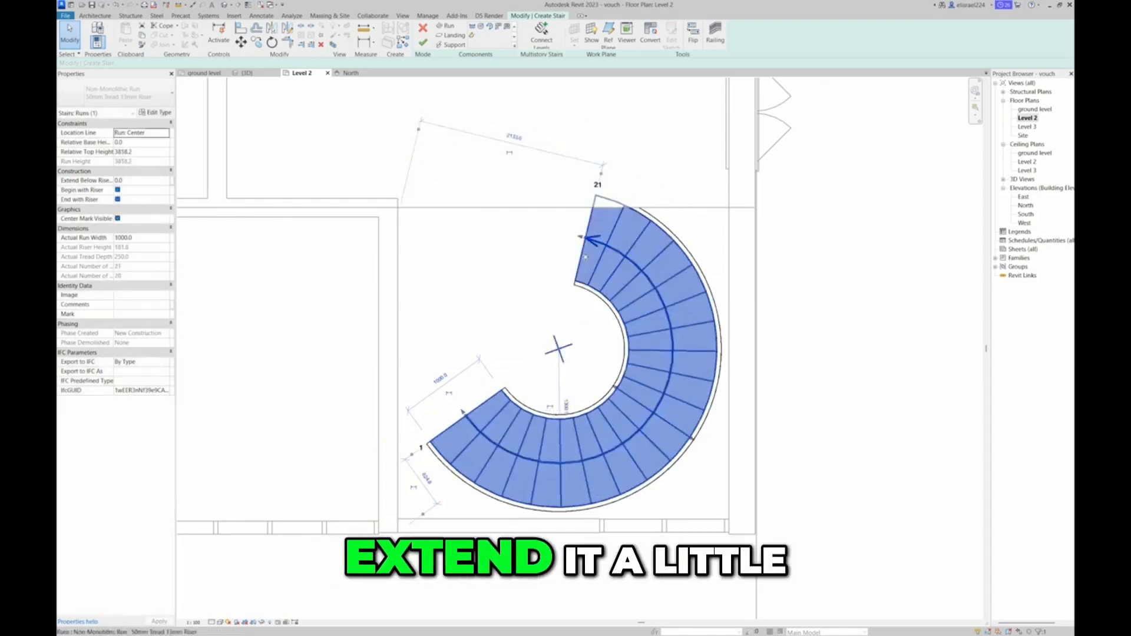
drag(555, 351, 572, 349)
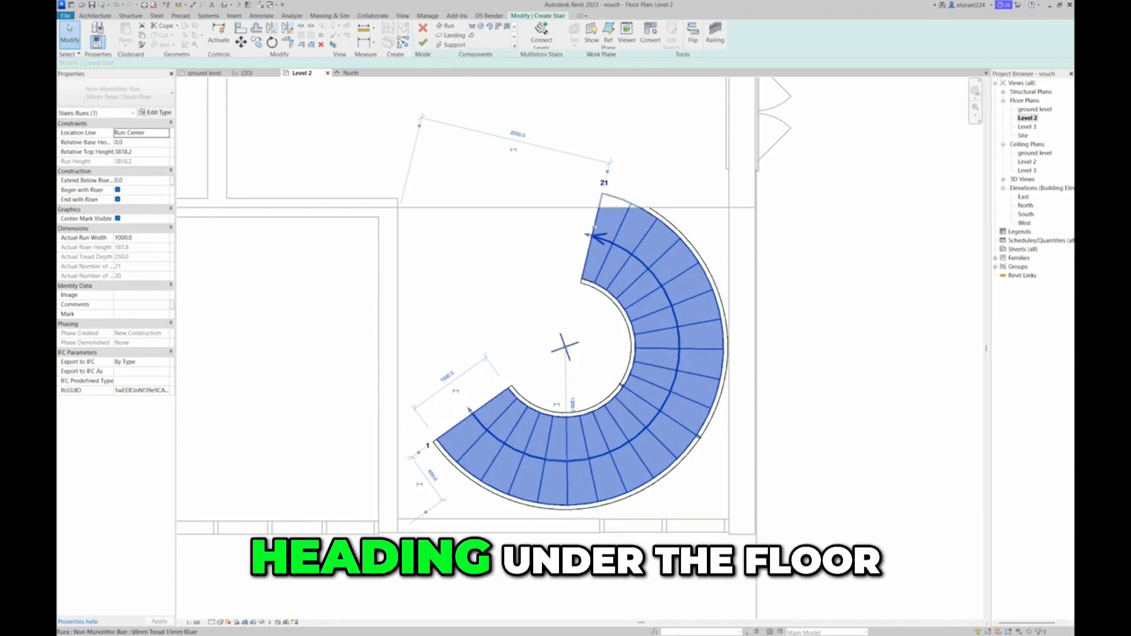
drag(596, 239, 556, 237)
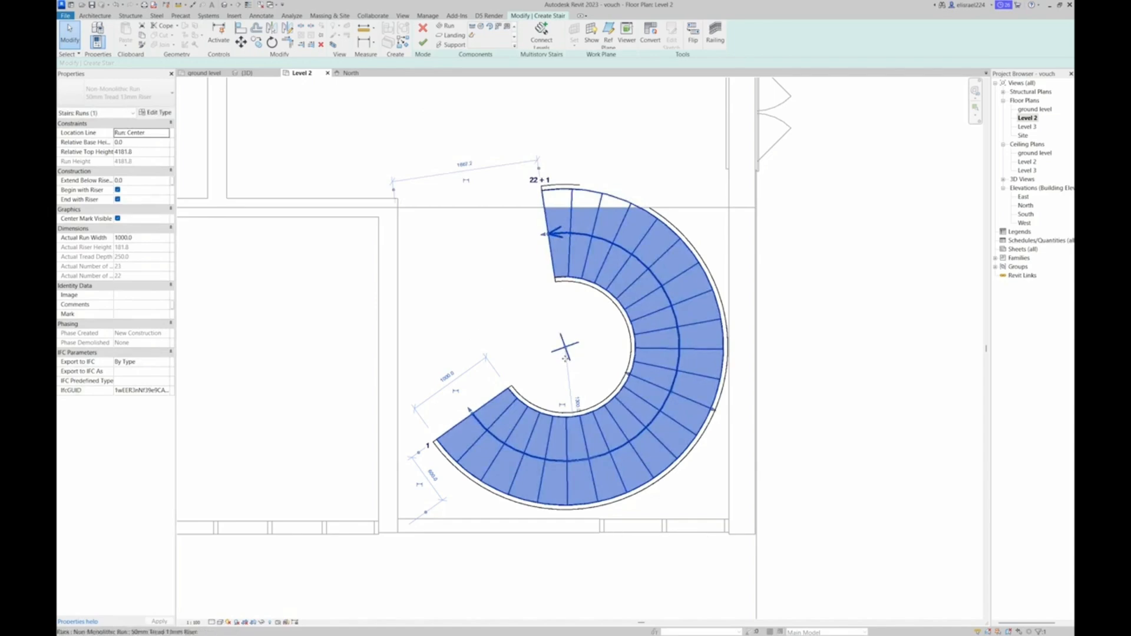
drag(564, 350, 569, 355)
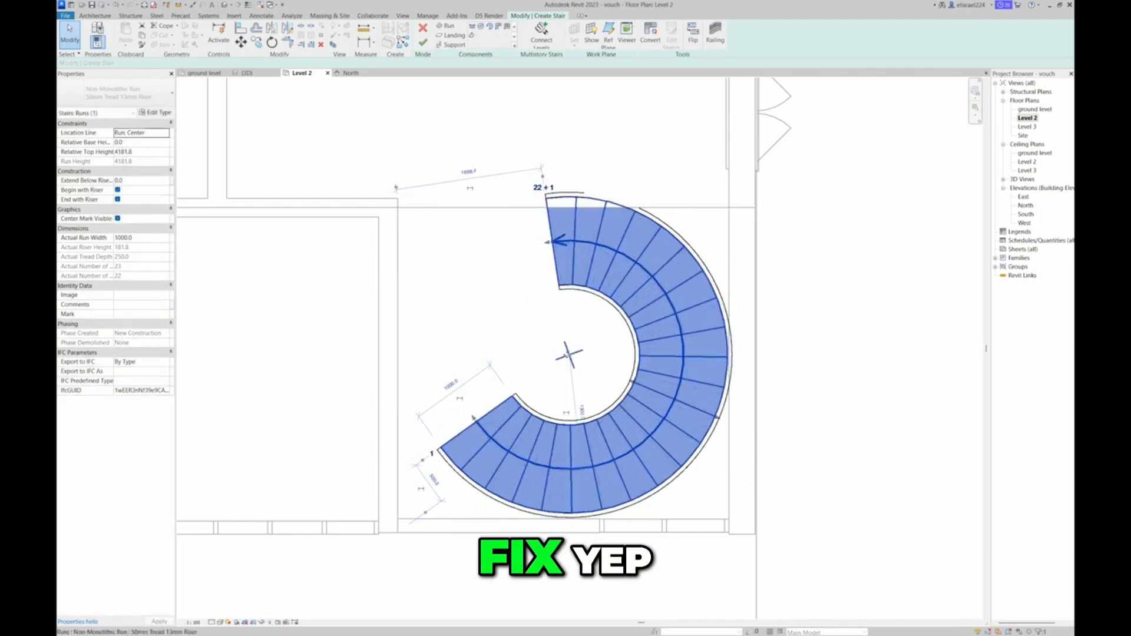
Check in 3D how the upper treads of the spiral run meet the Level 2 floor
click(251, 73)
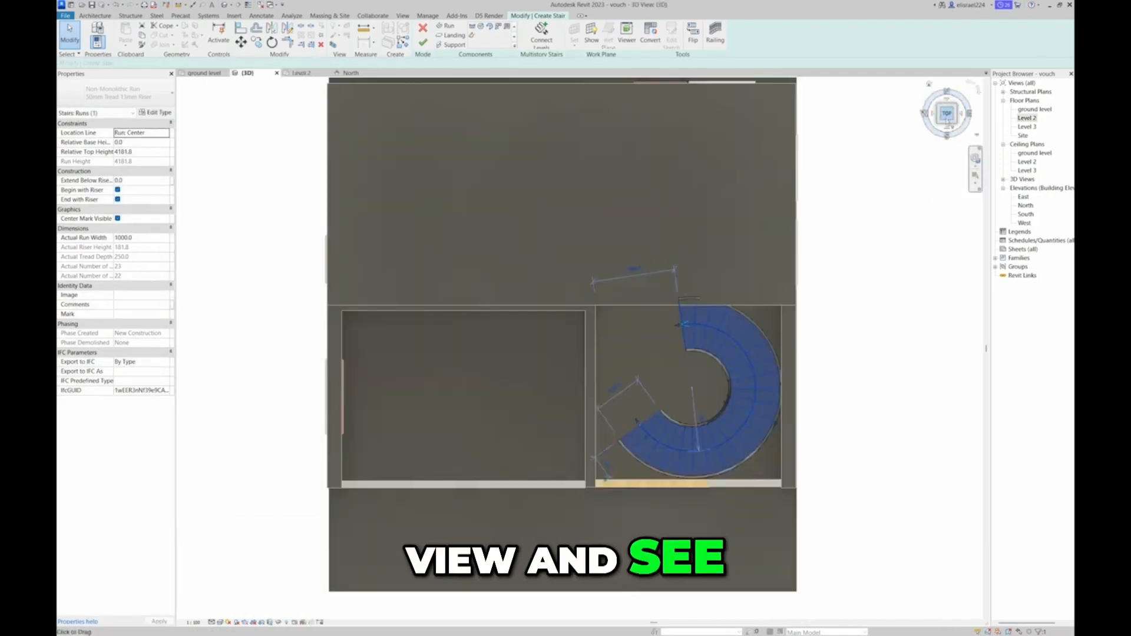
mouse_move(947, 125)
mouse_down()
mouse_move(943, 88)
mouse_move(932, 604)
mouse_move(985, 573)
mouse_move(889, 550)
mouse_move(800, 89)
mouse_move(773, 104)
mouse_move(769, 88)
mouse_up()
scroll(789, 379, up, 5)
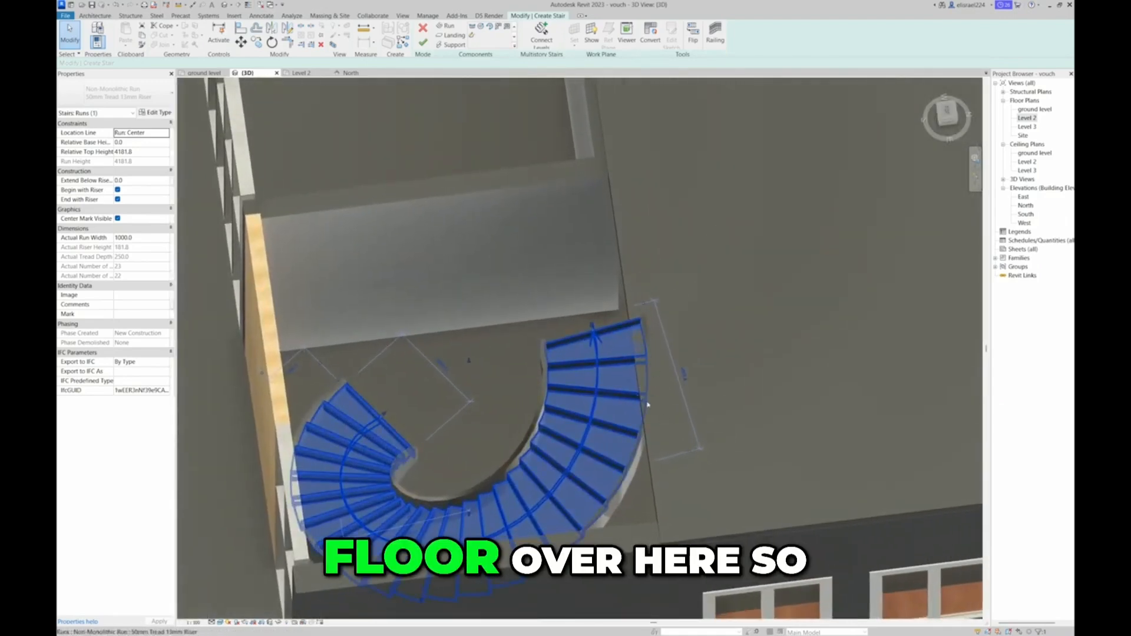
scroll(672, 380, down, 5)
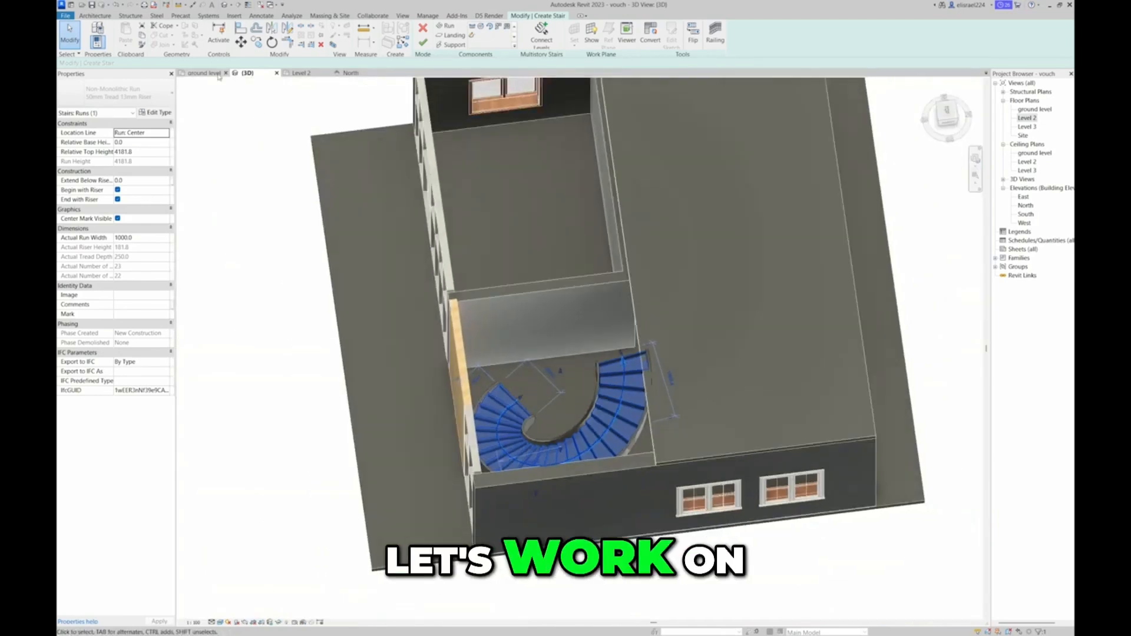
In the Level 2 plan, reduce the run's inner and outer radii to a width of about 1156 mm and move it clear of the floor edge
click(309, 74)
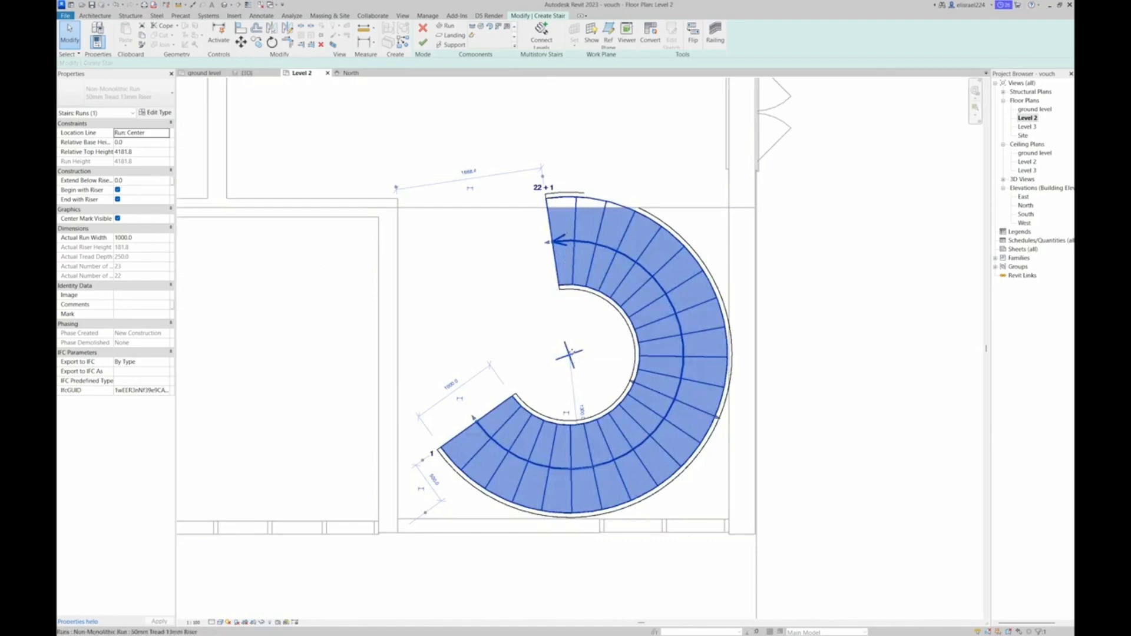
middle_drag(572, 352, 566, 360)
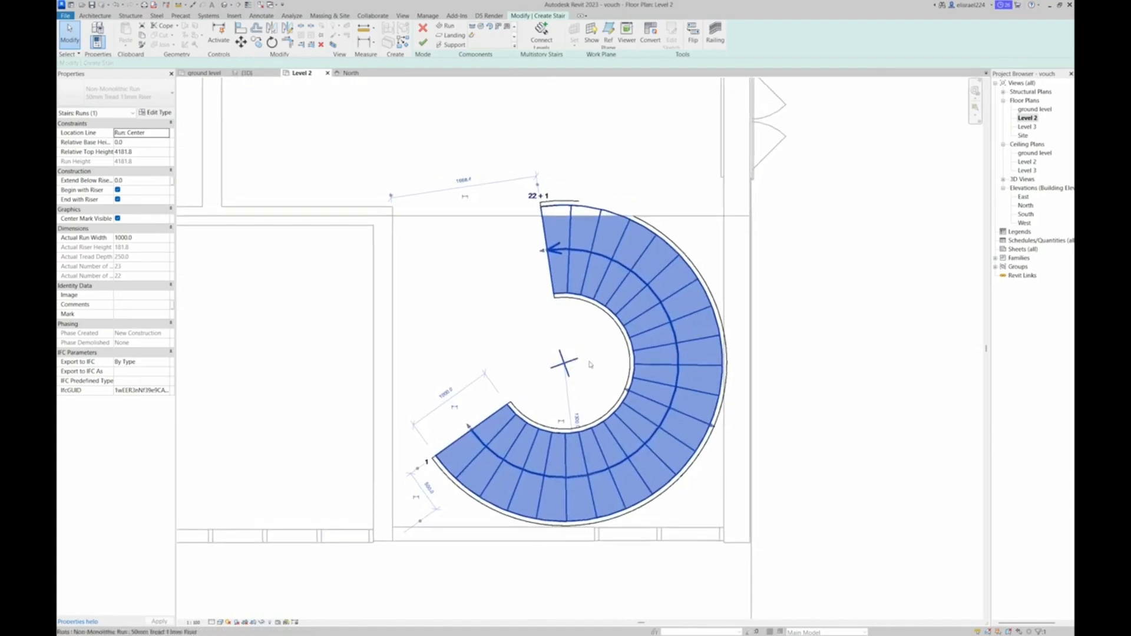
drag(627, 391, 607, 382)
drag(713, 429, 699, 422)
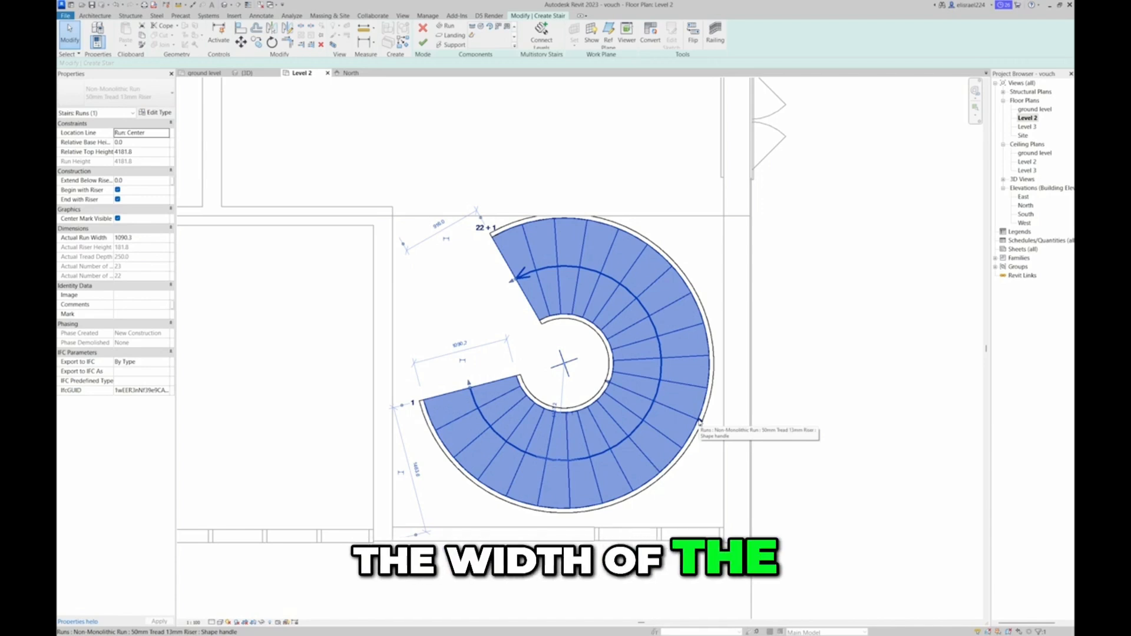
drag(701, 420, 705, 423)
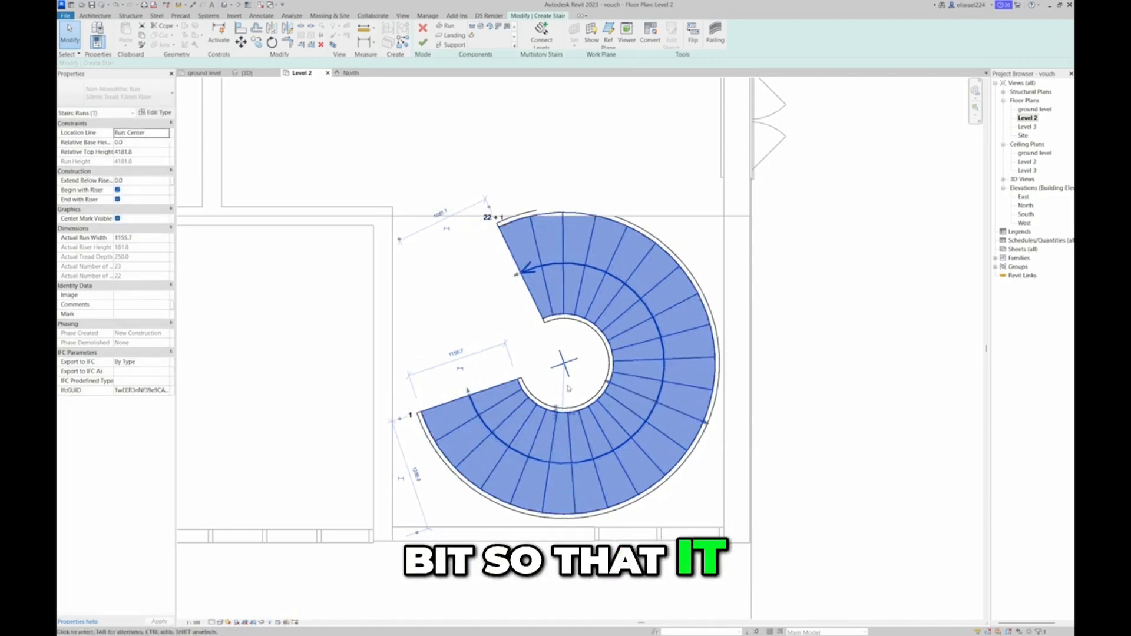
drag(564, 374, 566, 380)
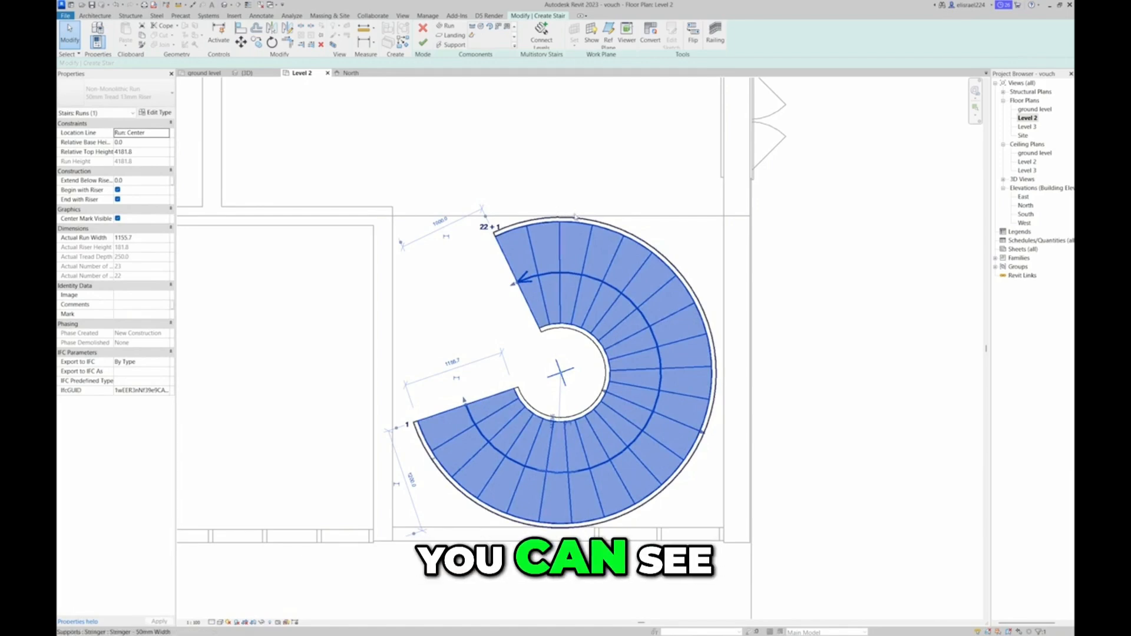
Examine the spiral run's upper end against the Level 2 floor edge in plan and in 3D from above and the front
scroll(553, 219, up, 5)
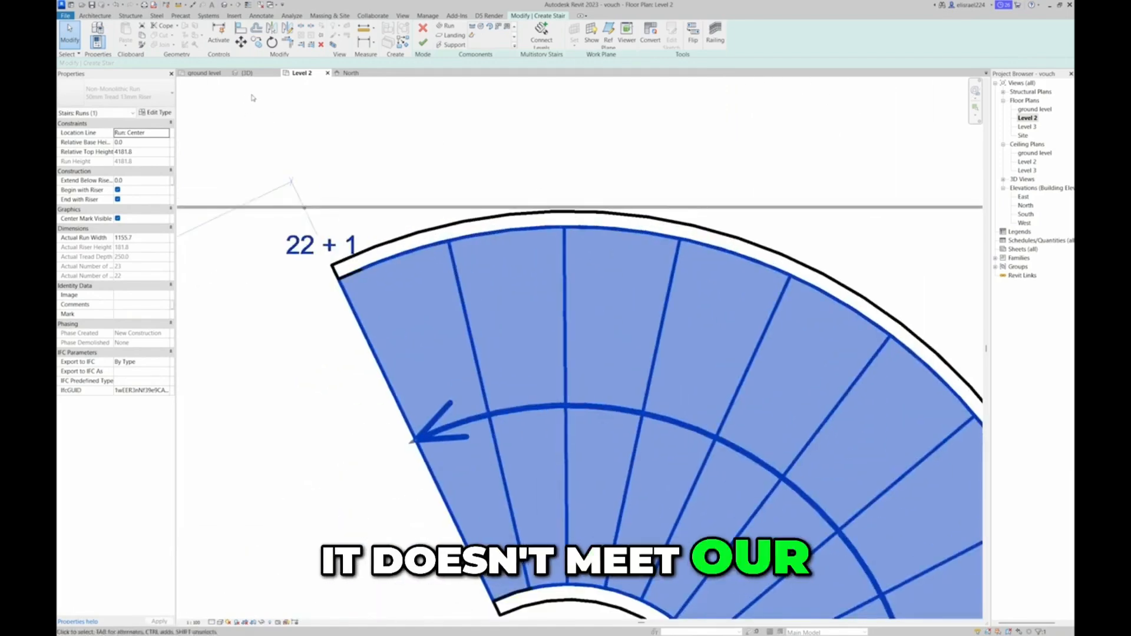
click(248, 73)
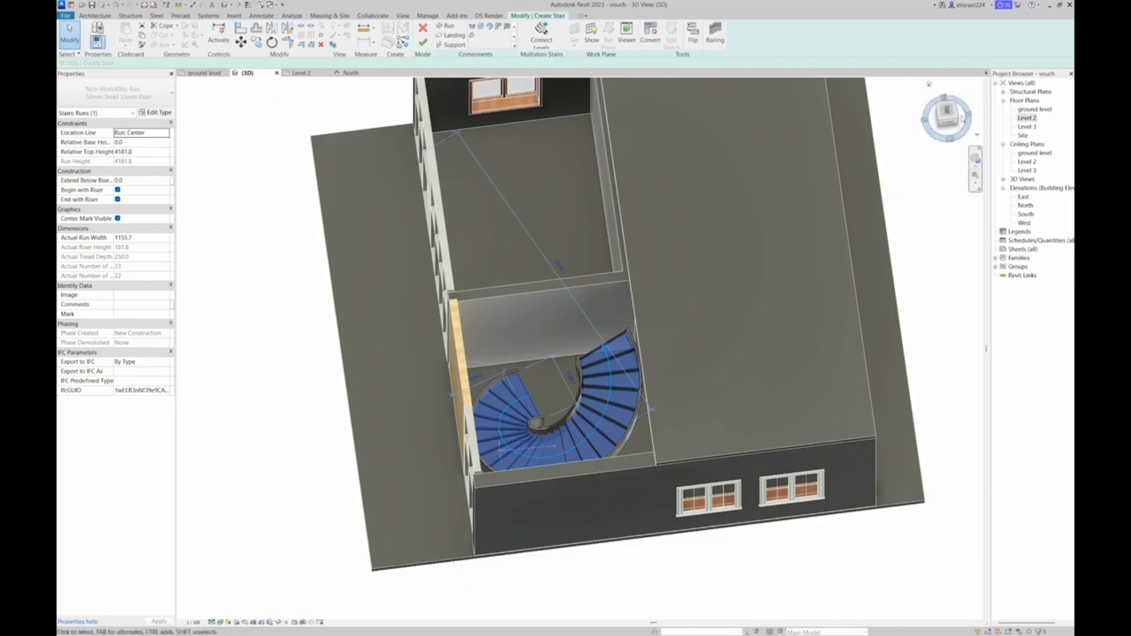
mouse_move(950, 120)
mouse_down()
mouse_move(1060, 53)
mouse_move(204, 611)
mouse_move(225, 103)
mouse_move(214, 178)
mouse_move(224, 212)
mouse_move(331, 326)
mouse_move(327, 340)
mouse_move(331, 320)
mouse_move(323, 350)
mouse_up()
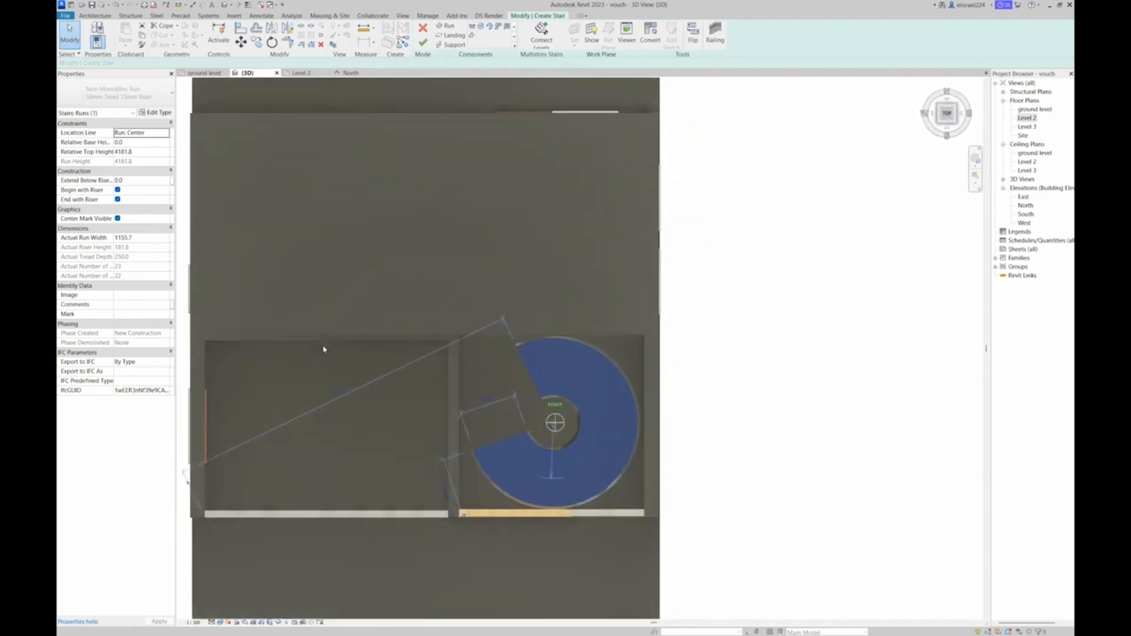
shift+middle_drag(316, 304, 325, 257)
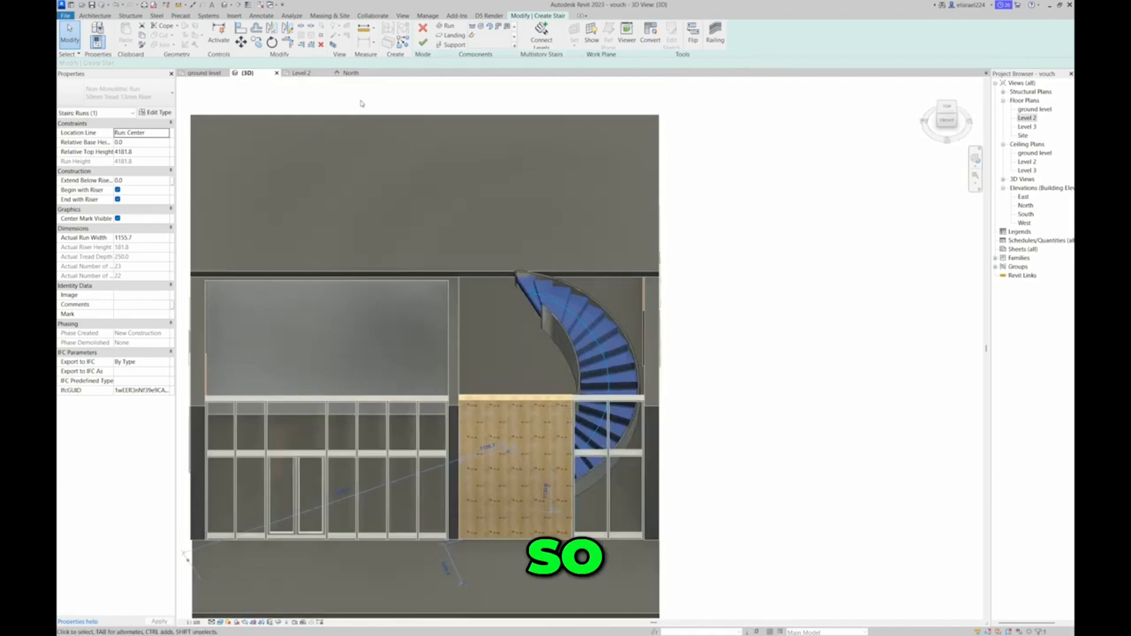
Return to the Level 2 plan at the spiral run's upper end
click(462, 38)
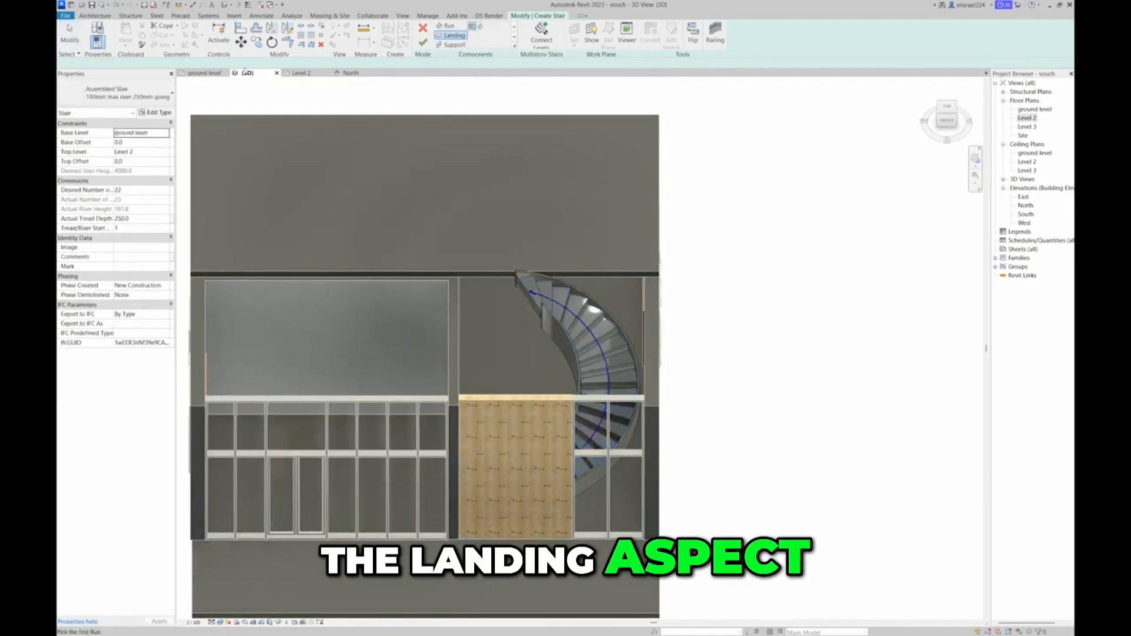
click(298, 75)
scroll(553, 156, down, 5)
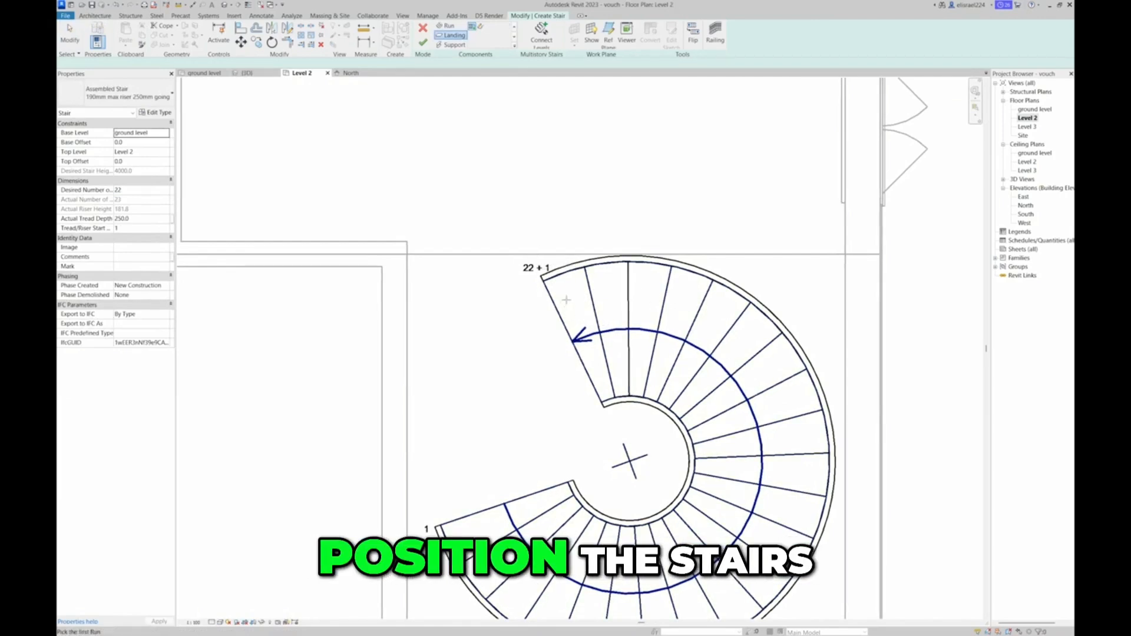
click(446, 26)
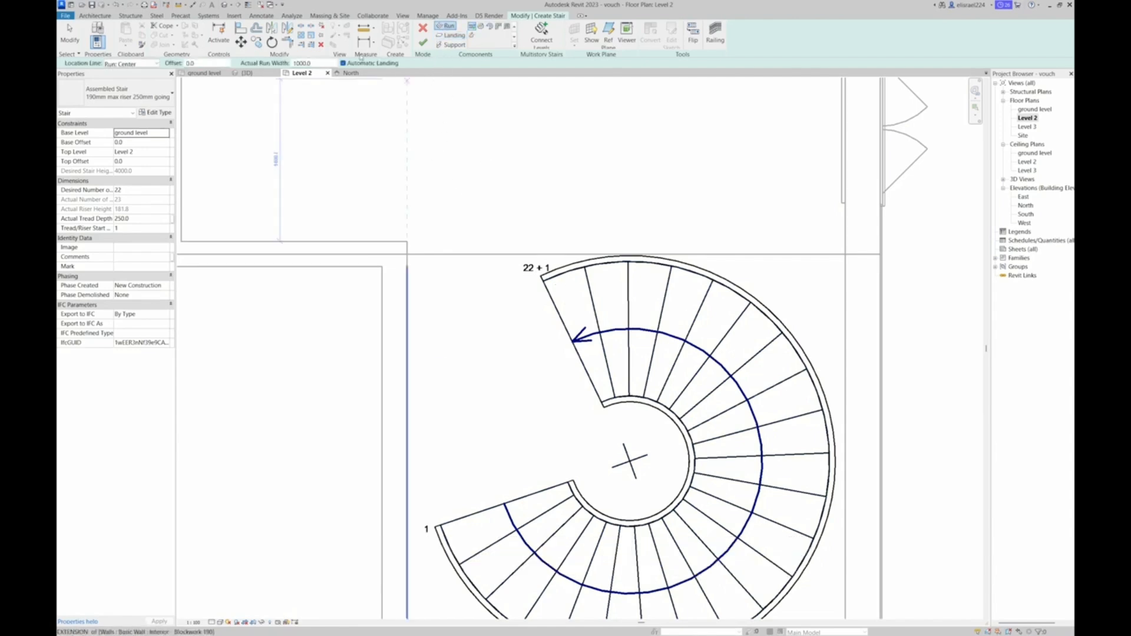
click(271, 42)
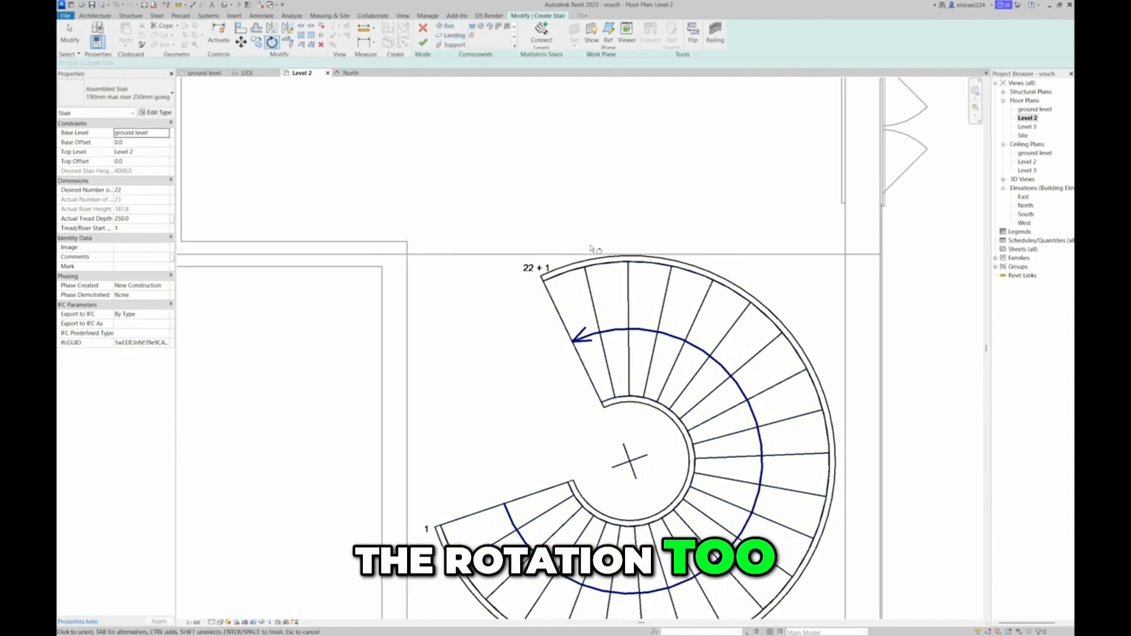
click(576, 343)
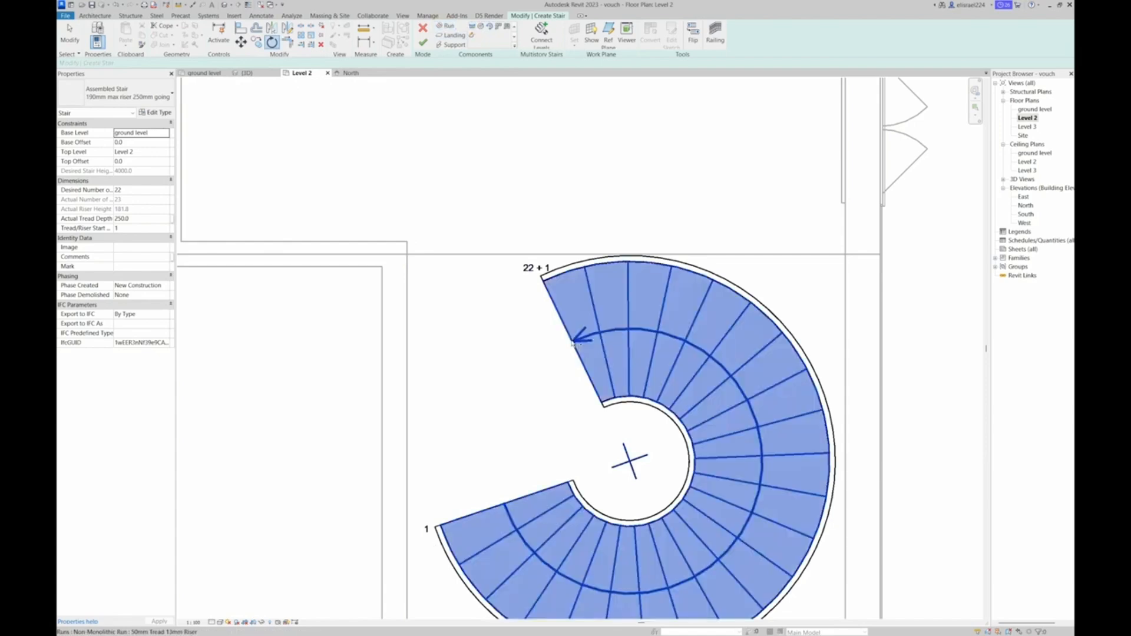
scroll(575, 342, down, 2)
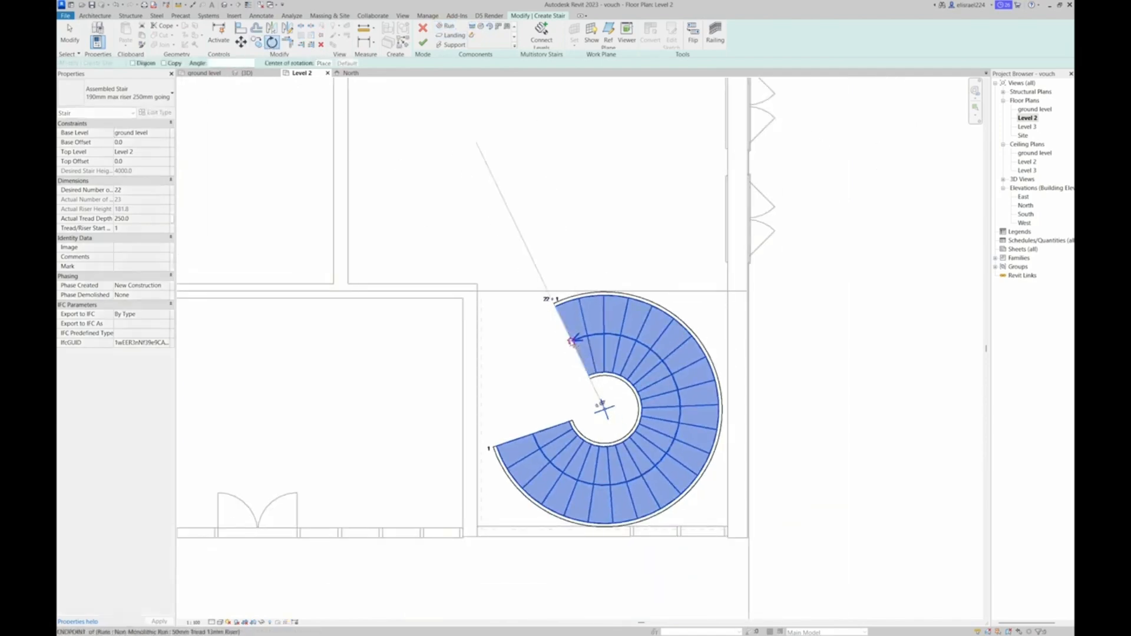
key(Escape)
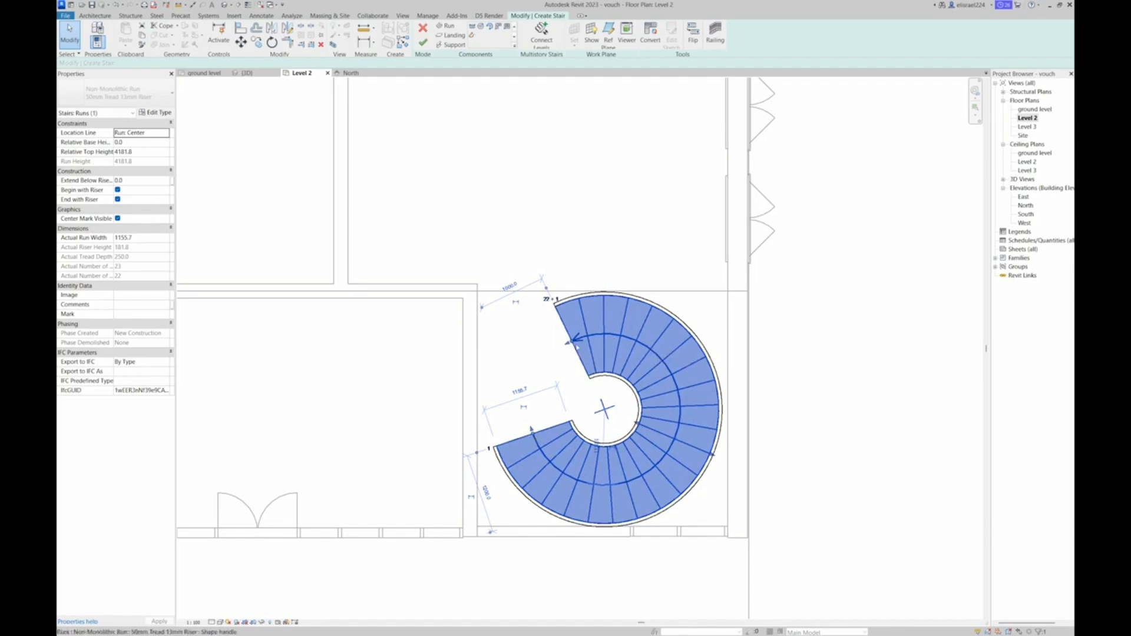
Shorten the spiral run to 22 risers and sketch landing edges from its upper end along the Level 2 floor edge and about 1400 mm down the wall
drag(574, 342, 585, 339)
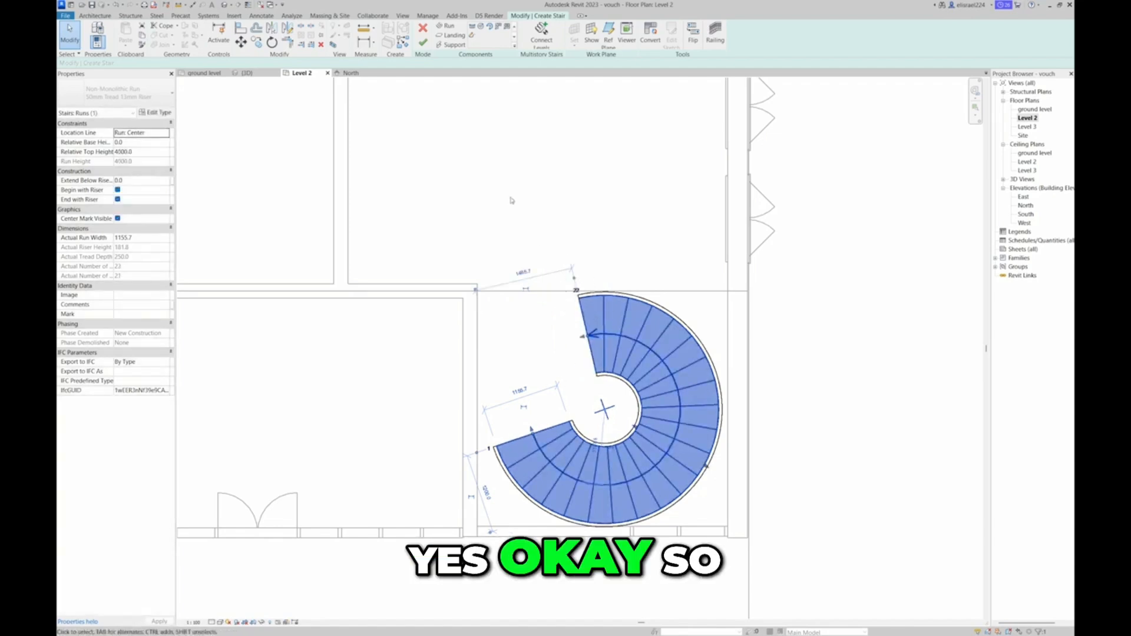
click(447, 36)
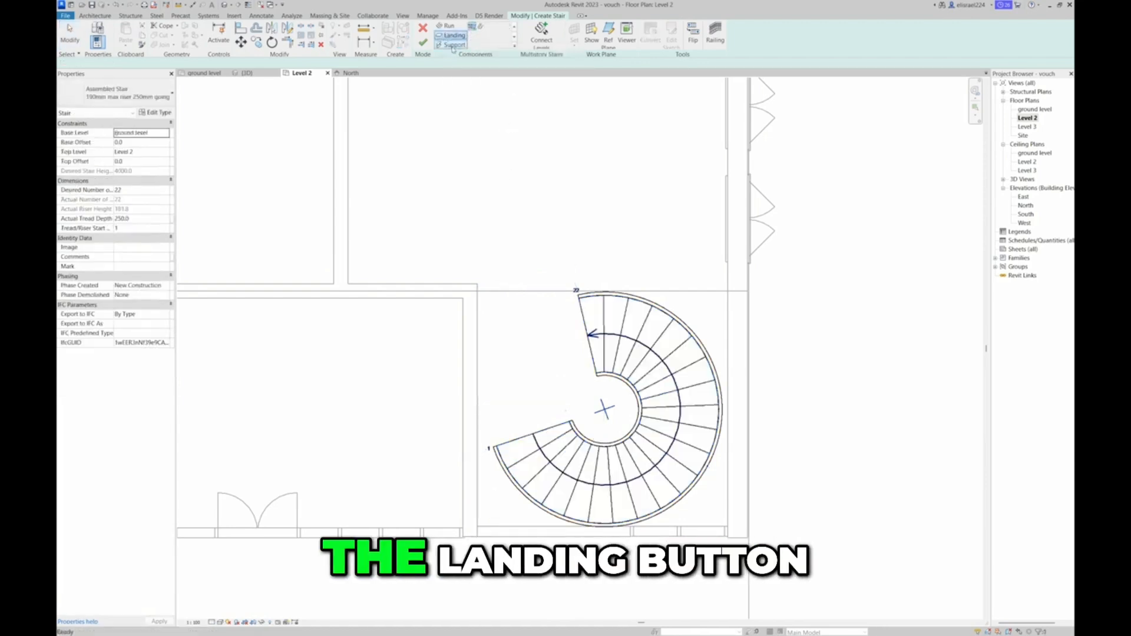
click(478, 27)
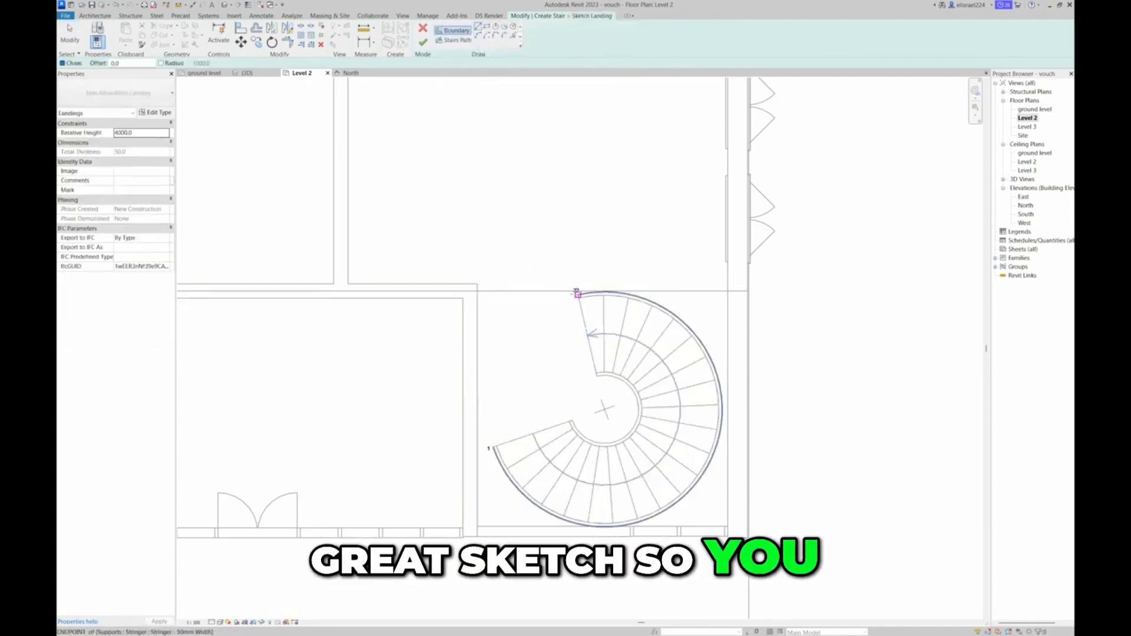
scroll(574, 293, up, 3)
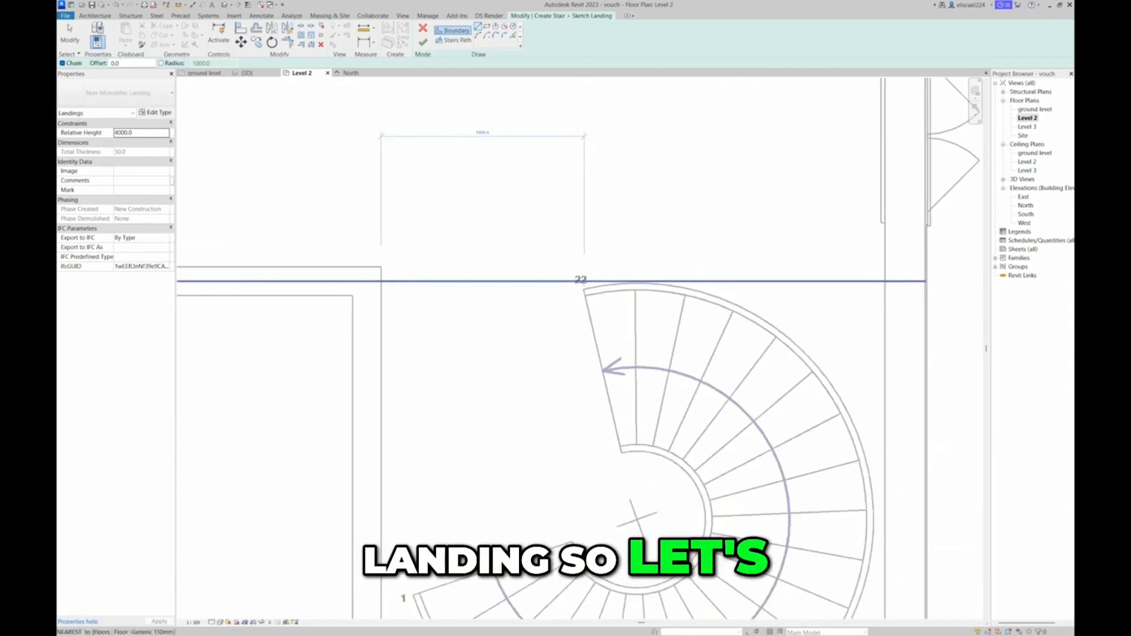
click(580, 281)
click(382, 281)
scroll(381, 282, down, 3)
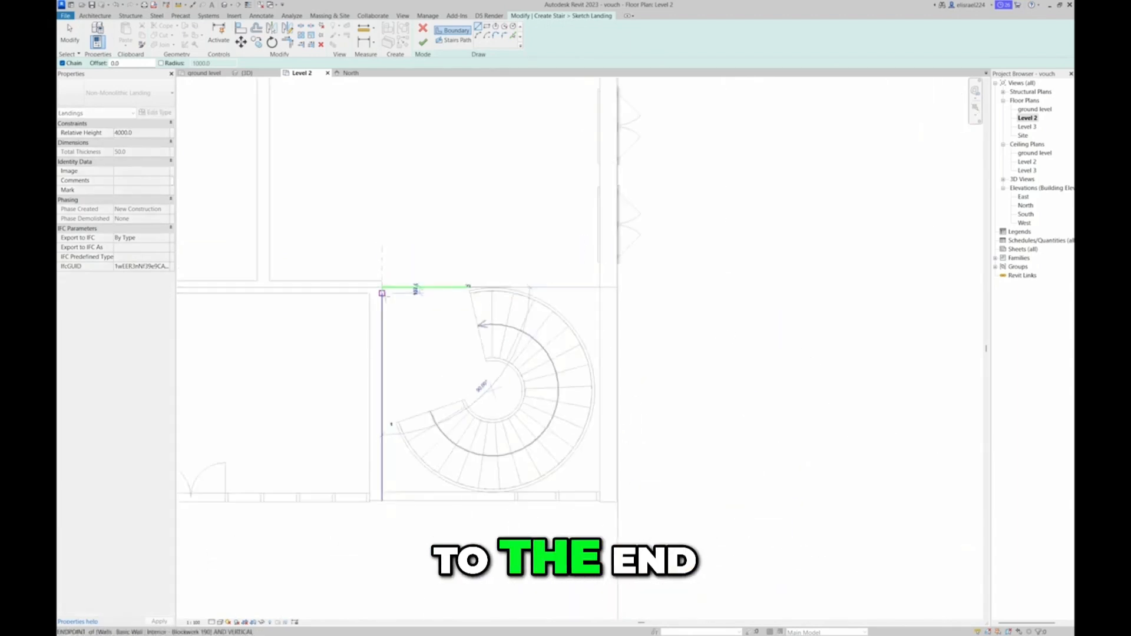
click(382, 368)
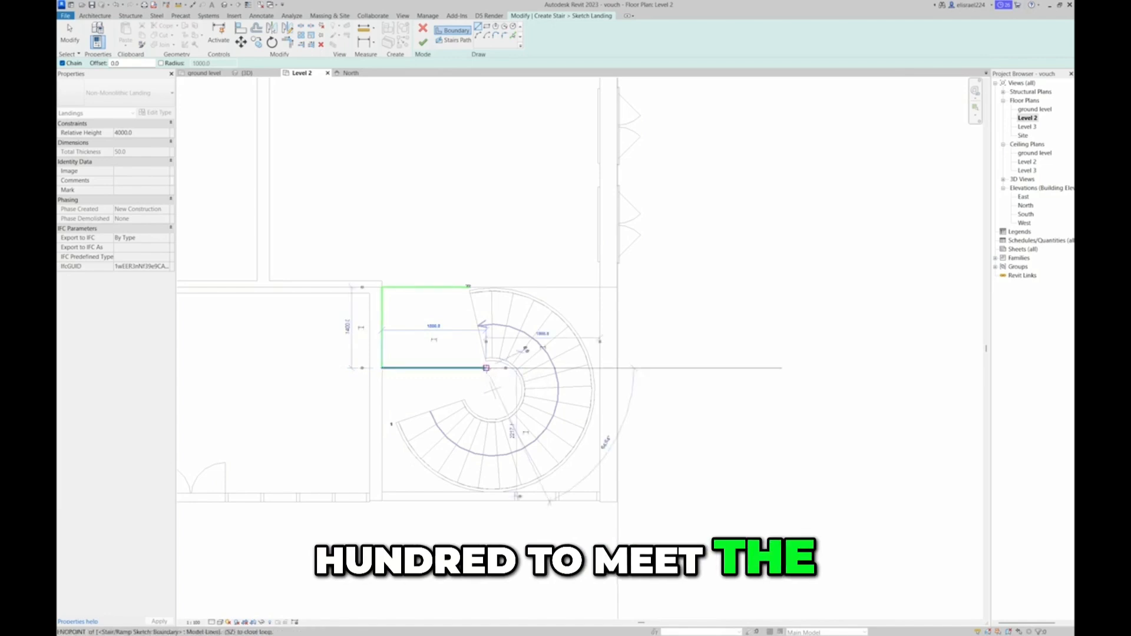
Close the landing boundary across to the run's inner tip and up along its last riser, and finish the landing sketch
scroll(486, 362, up, 3)
scroll(487, 361, up, 3)
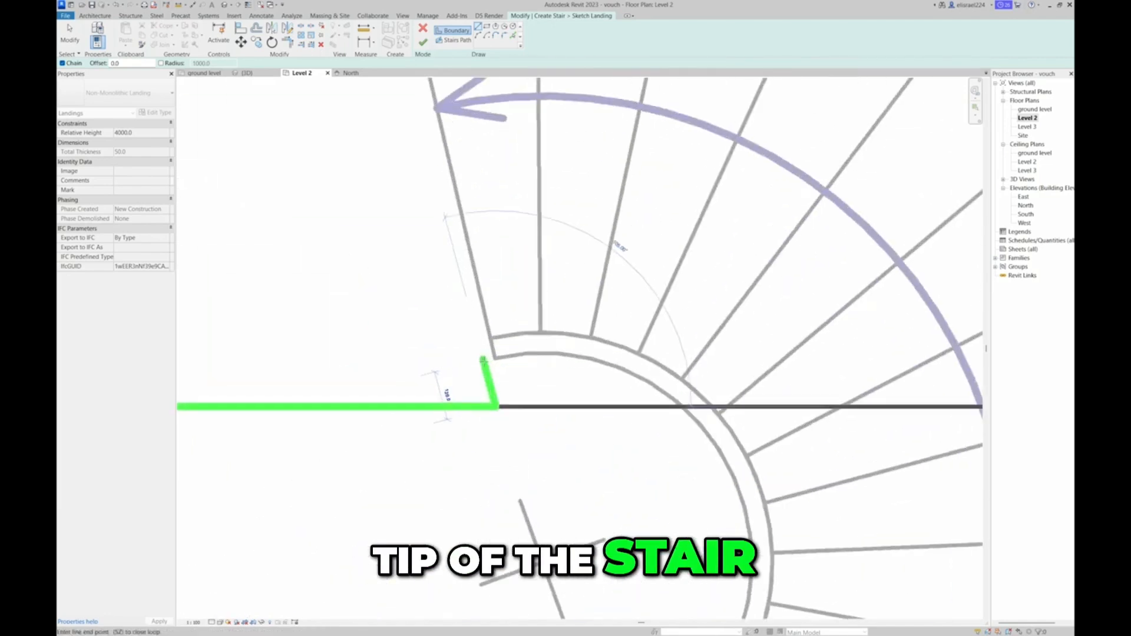
scroll(495, 358, down, 4)
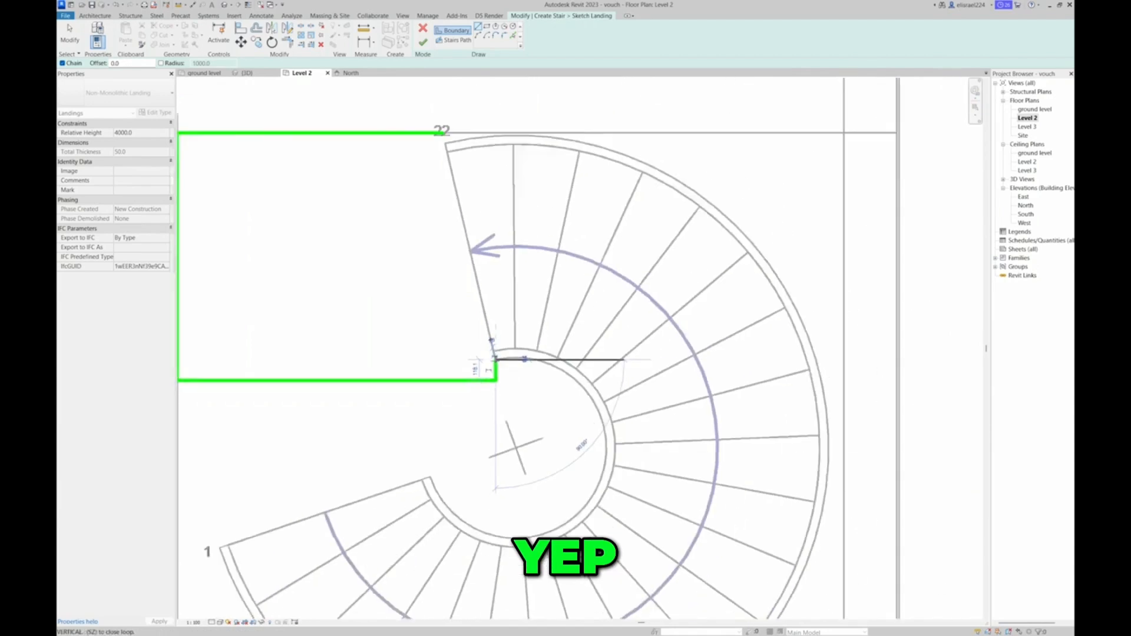
click(495, 358)
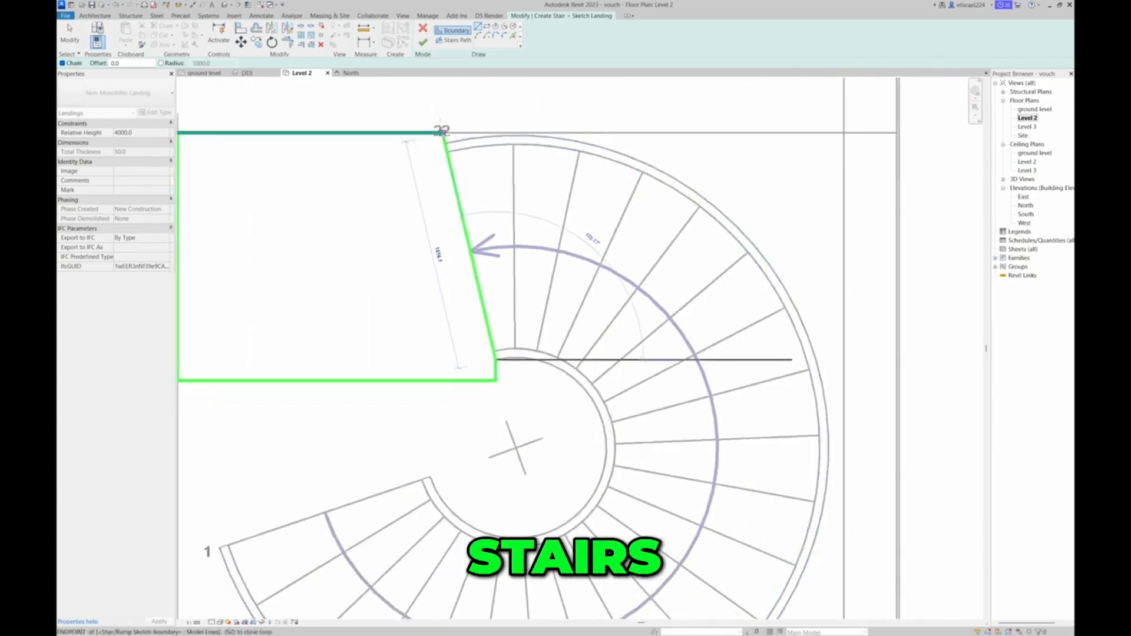
click(442, 132)
scroll(486, 253, down, 4)
scroll(482, 253, down, 1)
scroll(497, 252, up, 1)
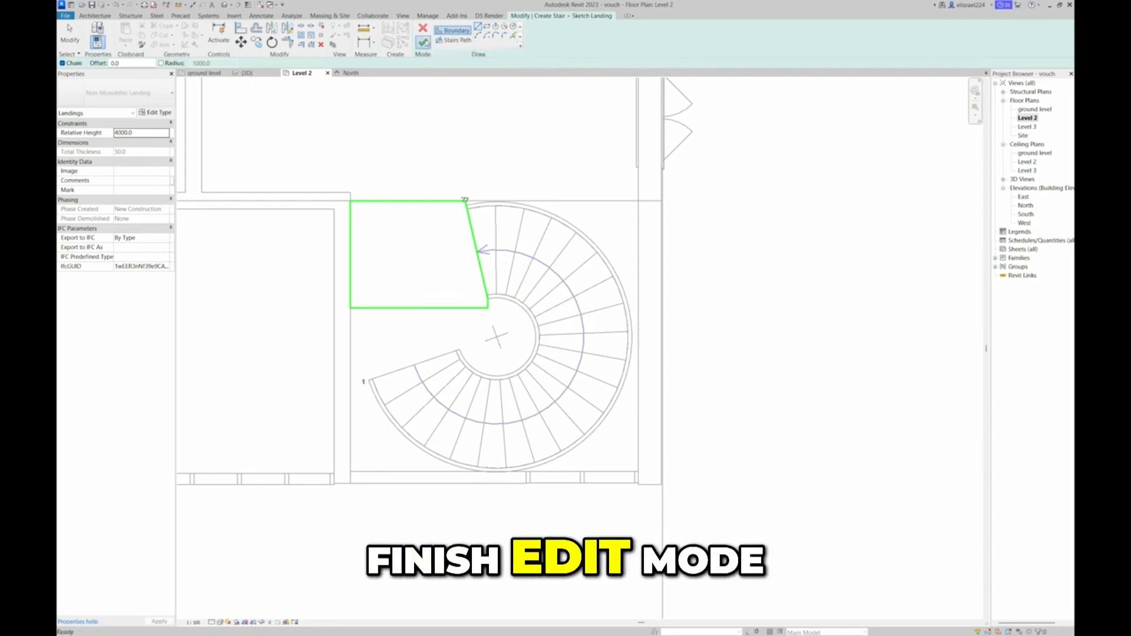
click(422, 42)
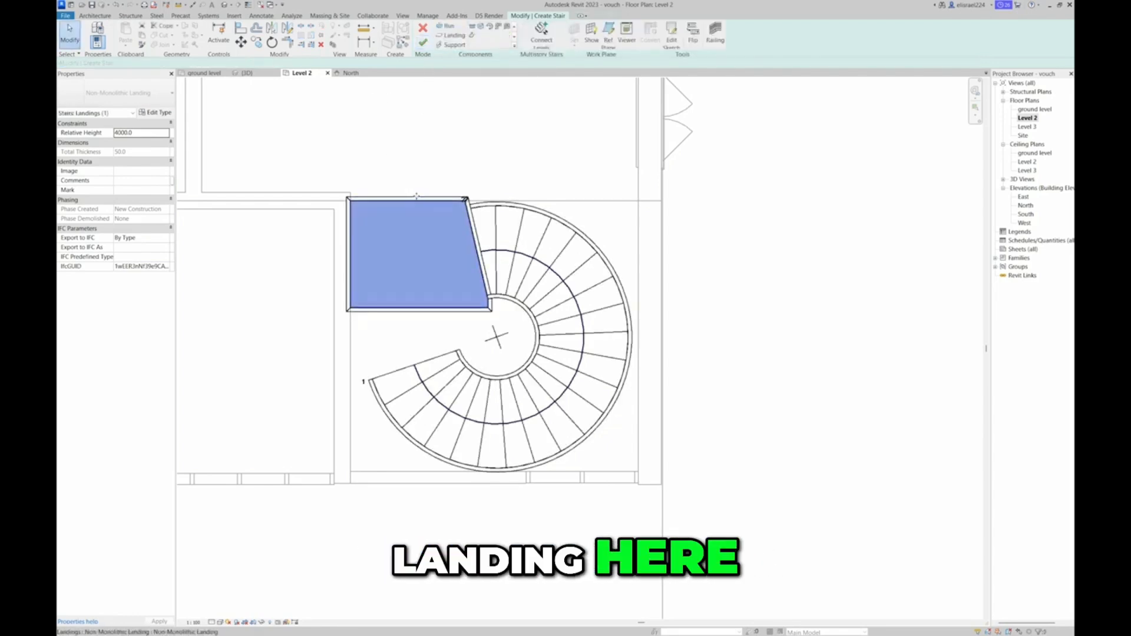
Delete the landing's stringers along the Level 2 floor edge and along the last riser of the spiral run
key(Escape)
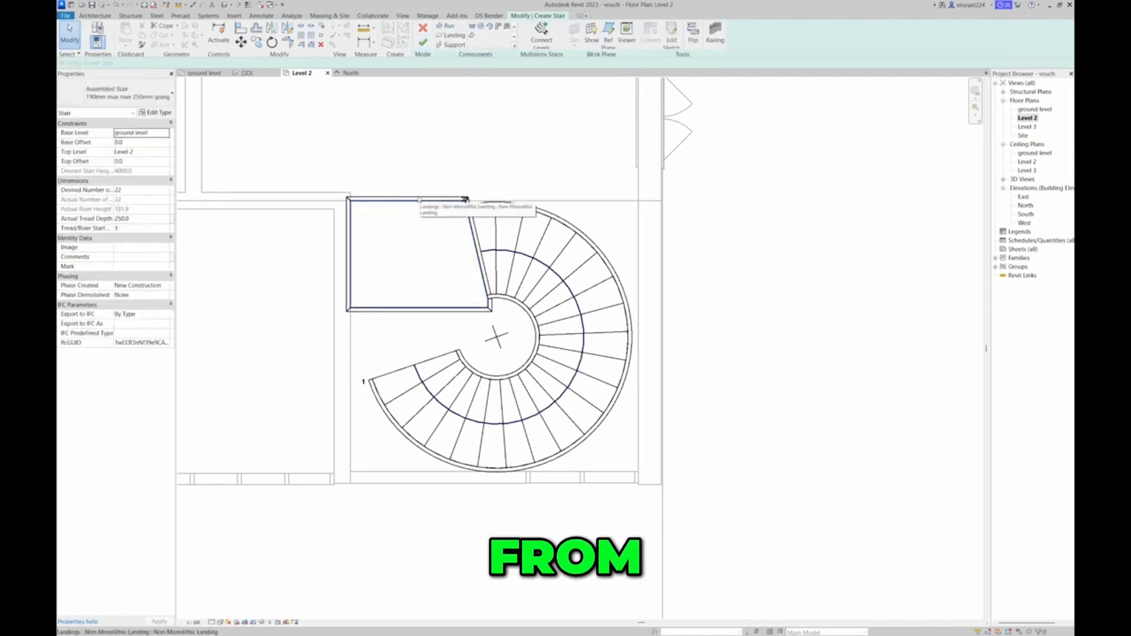
click(419, 198)
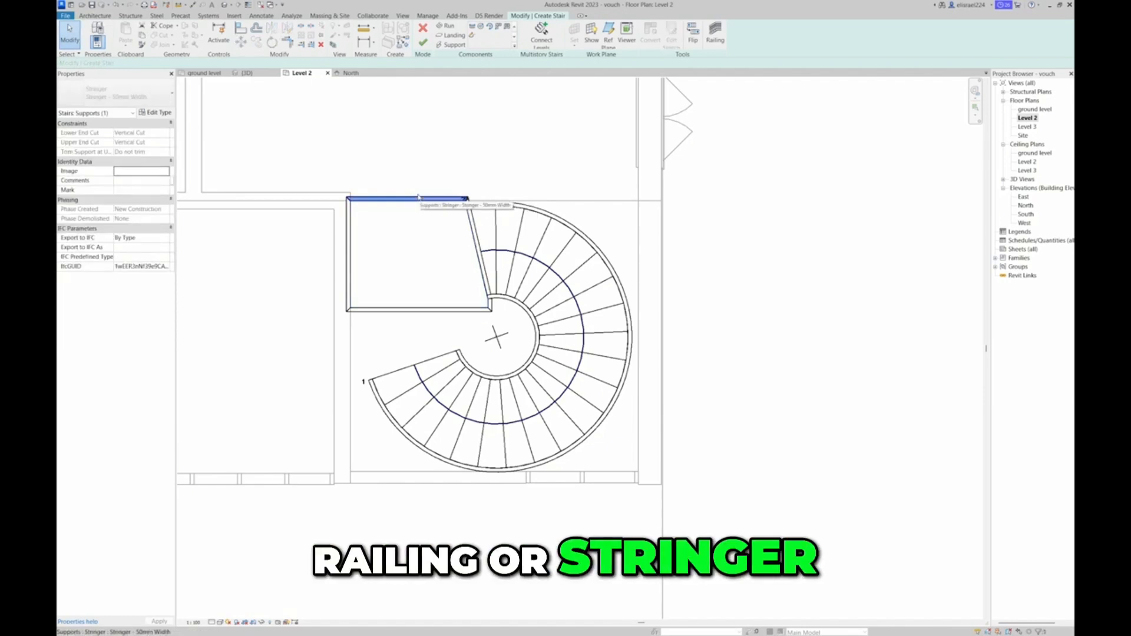
key(Escape)
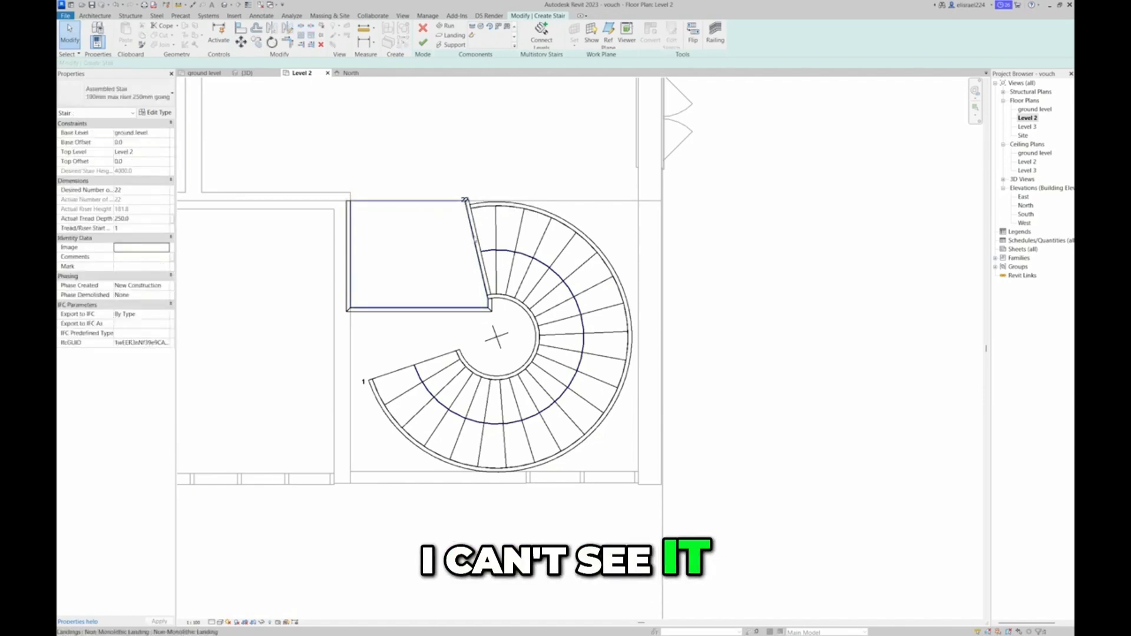
click(477, 238)
scroll(477, 238, up, 3)
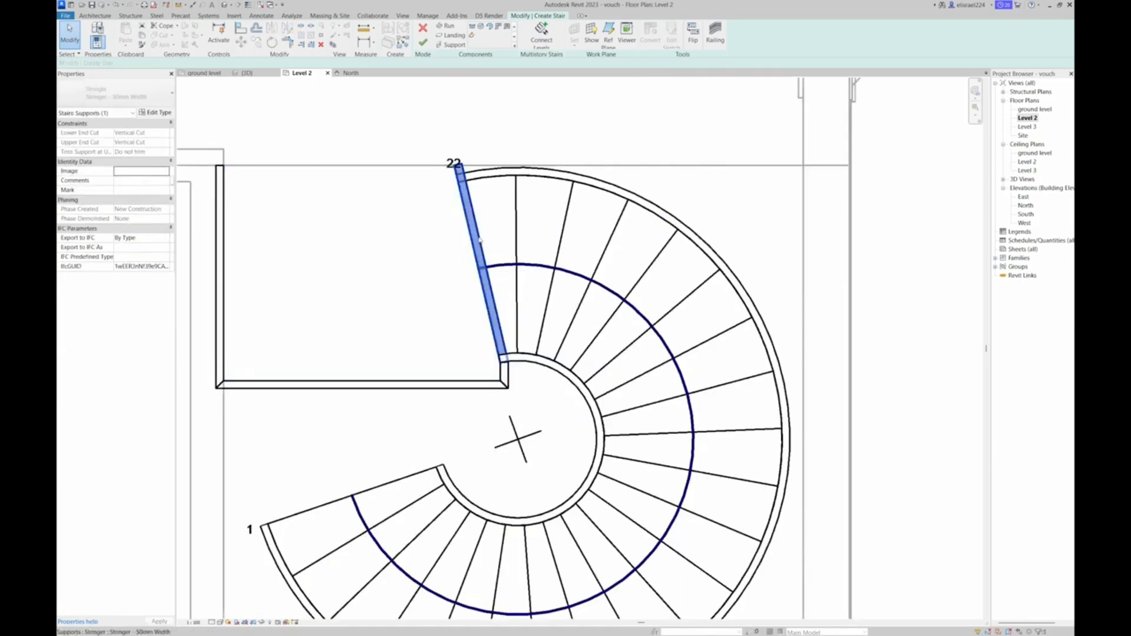
key(Delete)
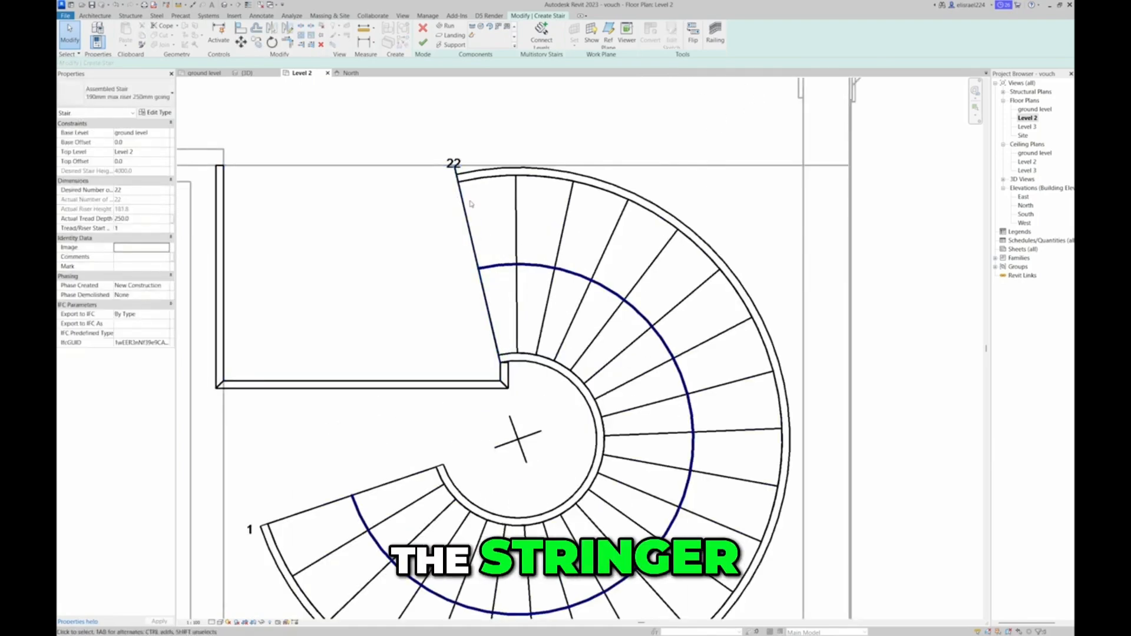
Finish the stair edit and view the spiral run and its landing against the Level 2 floor in 3D
scroll(368, 145, down, 6)
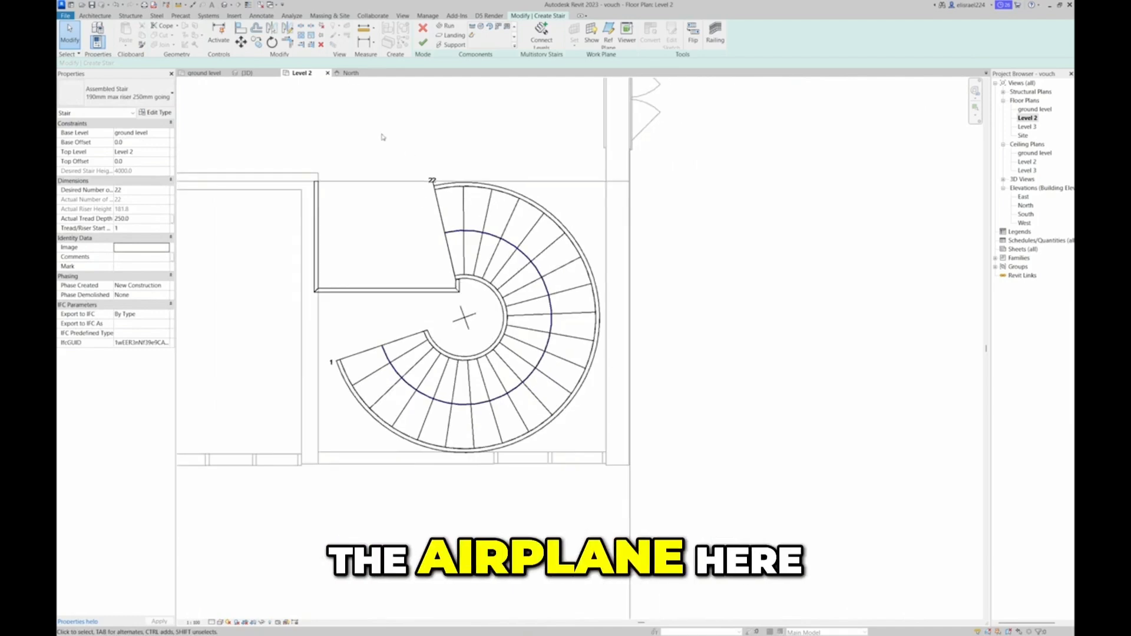
middle_drag(370, 146, 444, 211)
scroll(383, 273, down, 2)
scroll(409, 310, up, 3)
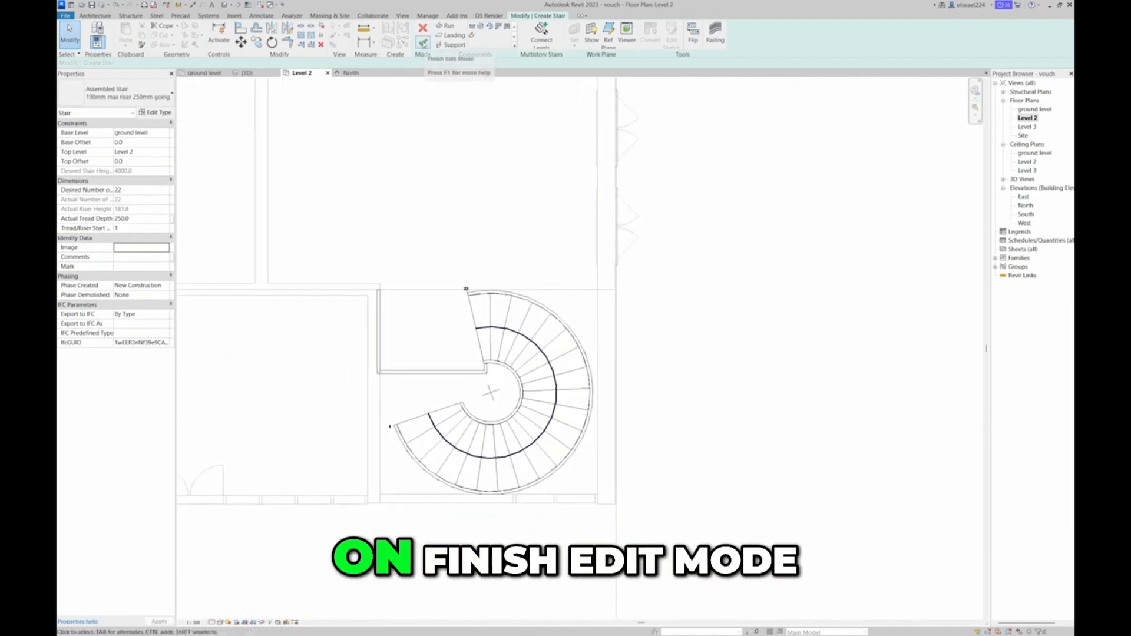
click(423, 43)
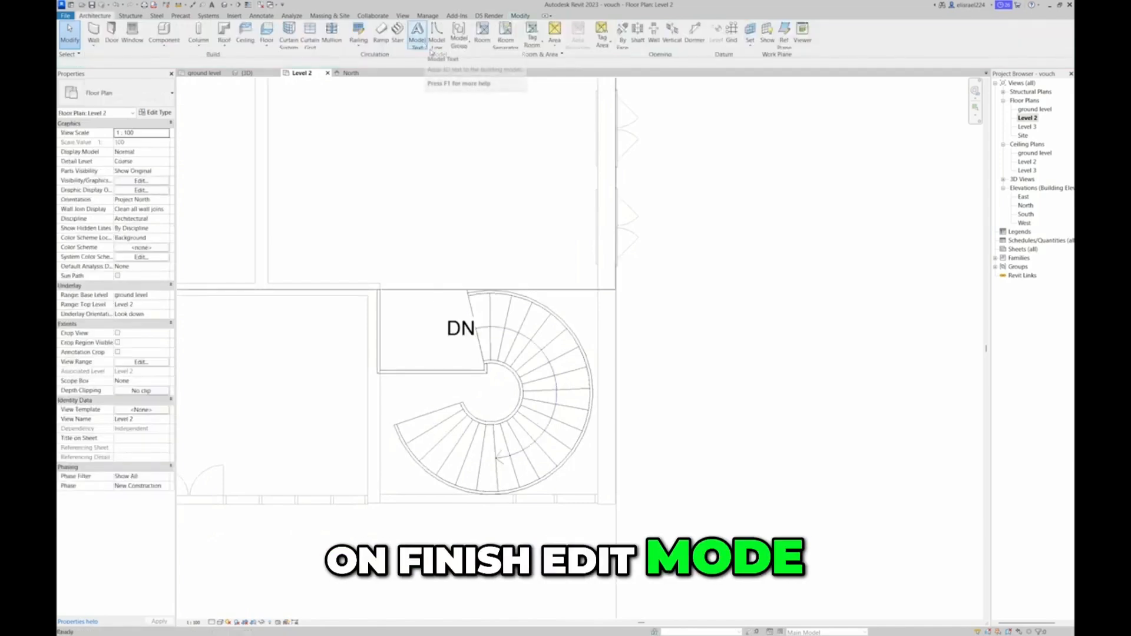
click(247, 72)
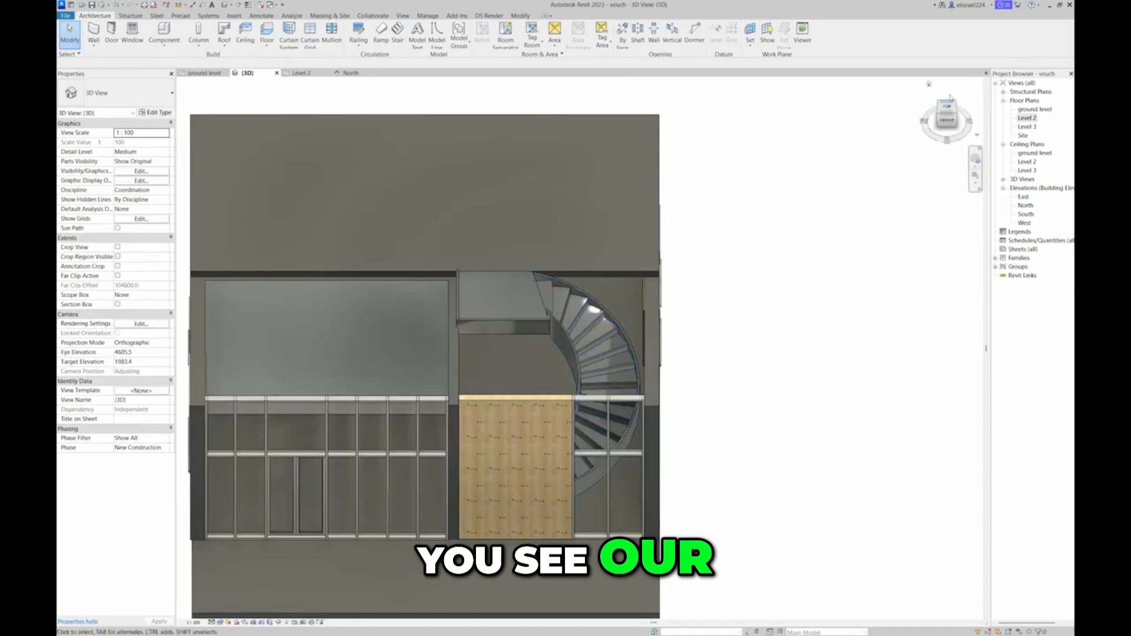
click(955, 115)
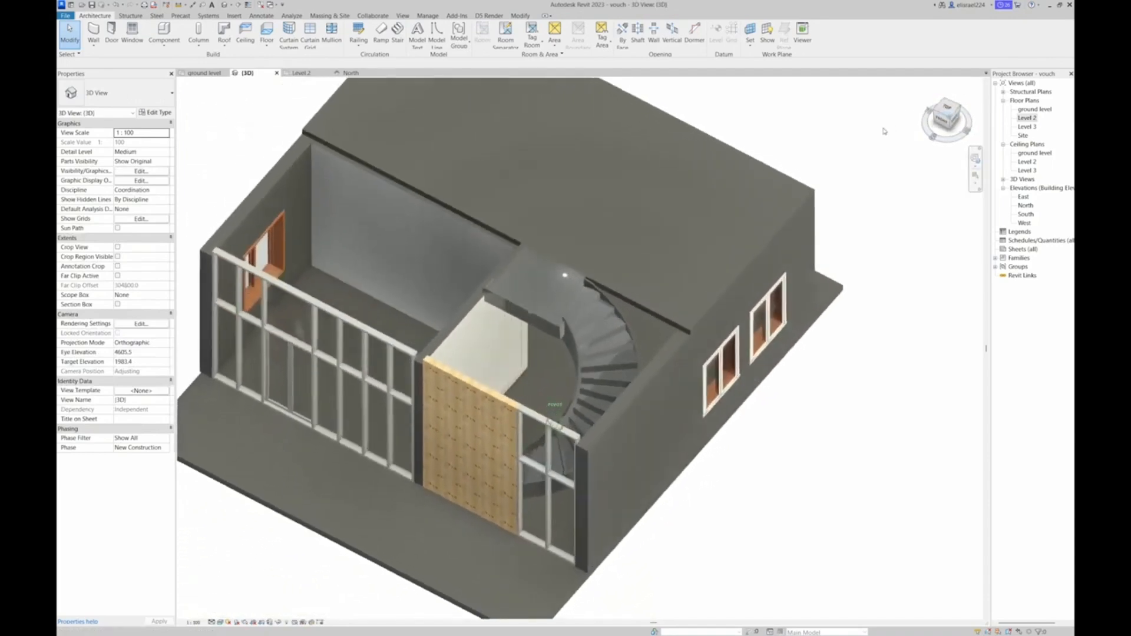
mouse_move(862, 149)
shift+middle_down()
mouse_move(824, 614)
mouse_move(975, 585)
mouse_move(396, 583)
mouse_move(373, 96)
mouse_move(316, 138)
mouse_move(330, 165)
shift+middle_up()
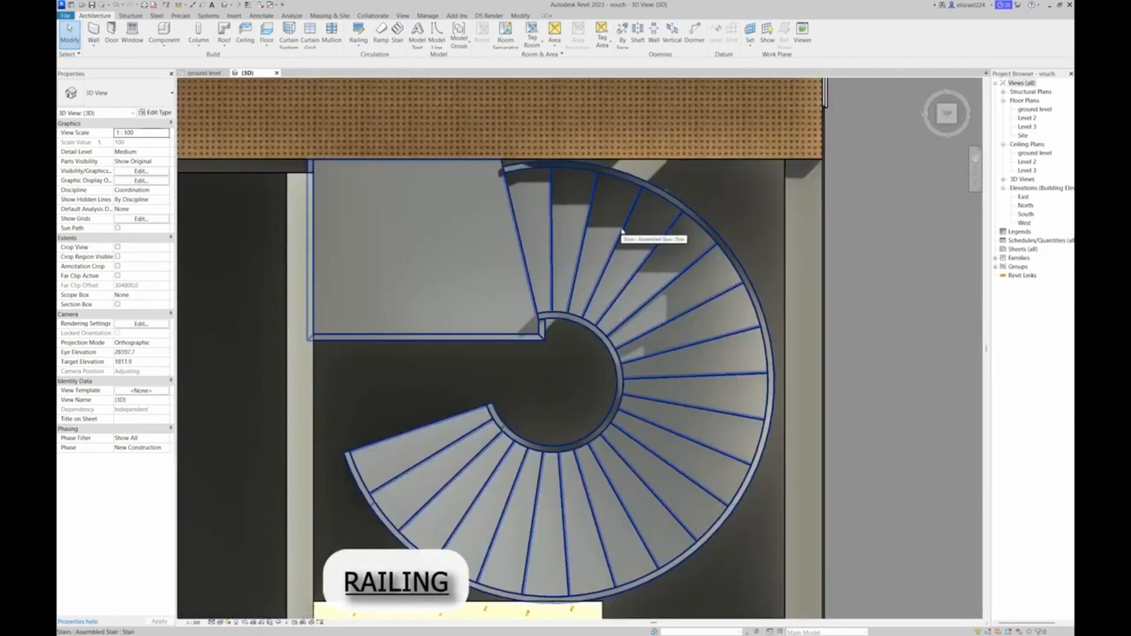
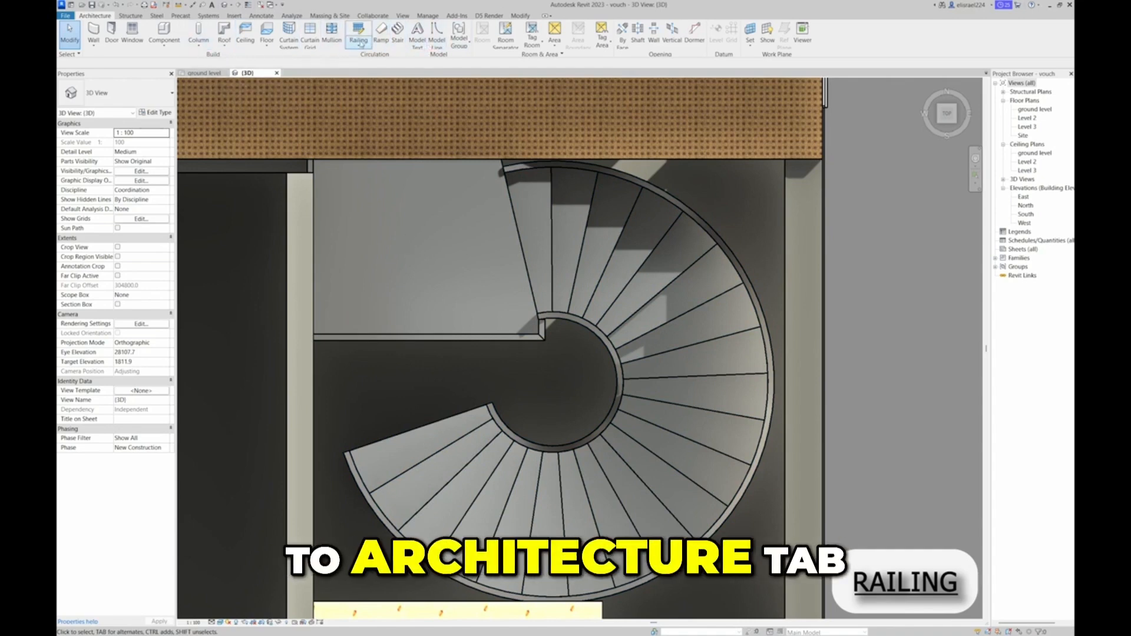
Sketch a 900mm Pipe railing path along the landing's open edge with a short return to the spiral's inner tip, and finish it
click(361, 43)
click(370, 58)
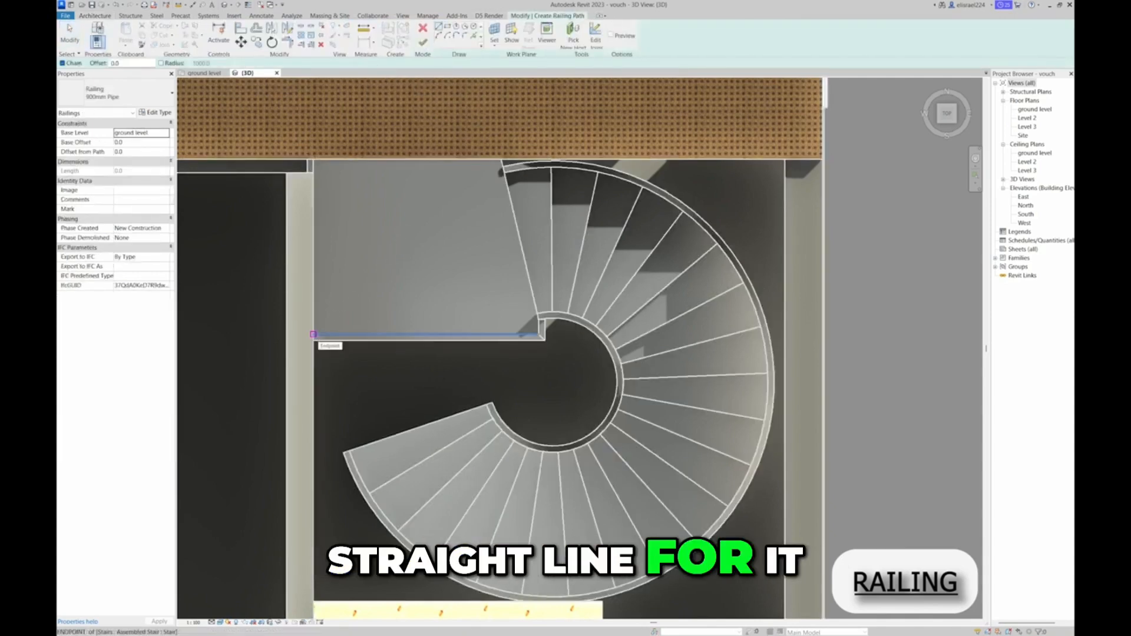
click(313, 334)
click(539, 334)
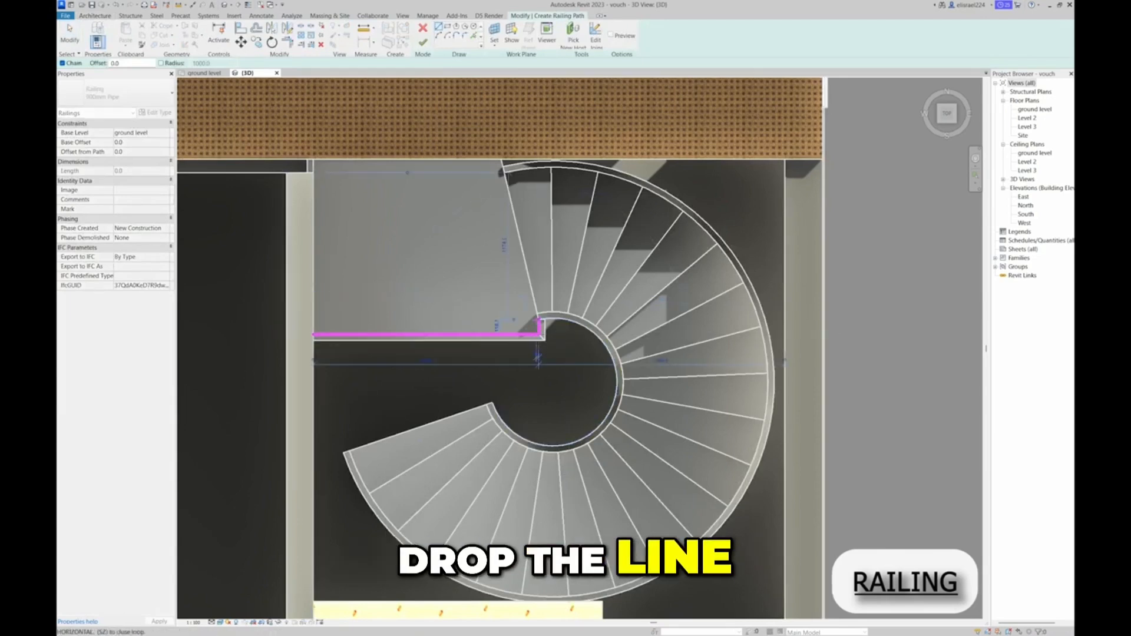
click(539, 320)
key(Escape)
key(Escape)
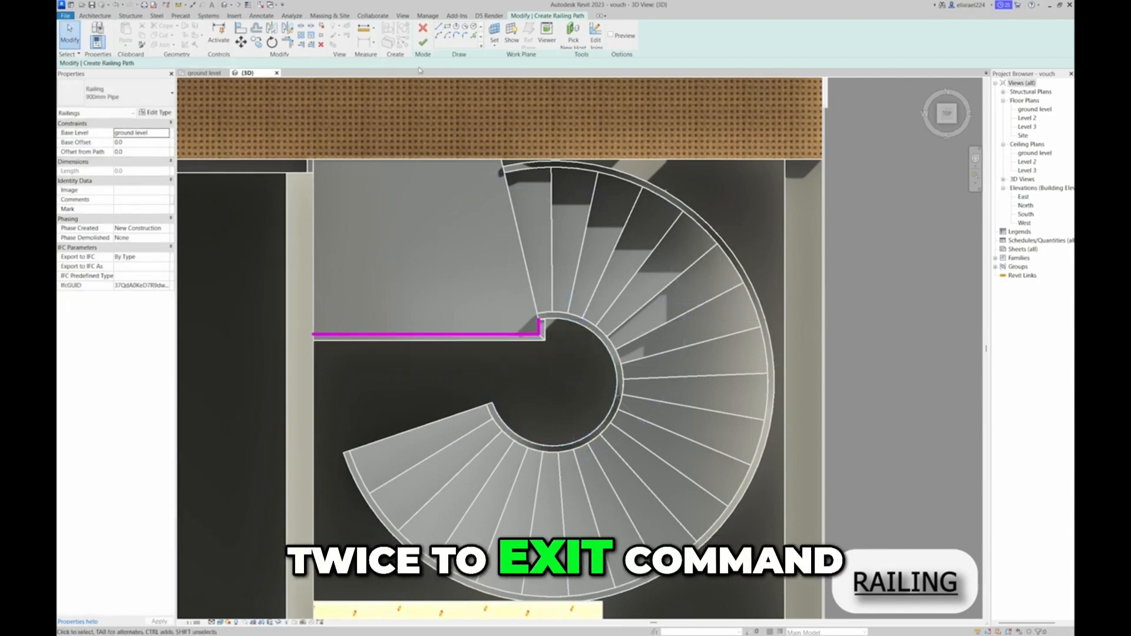
click(423, 42)
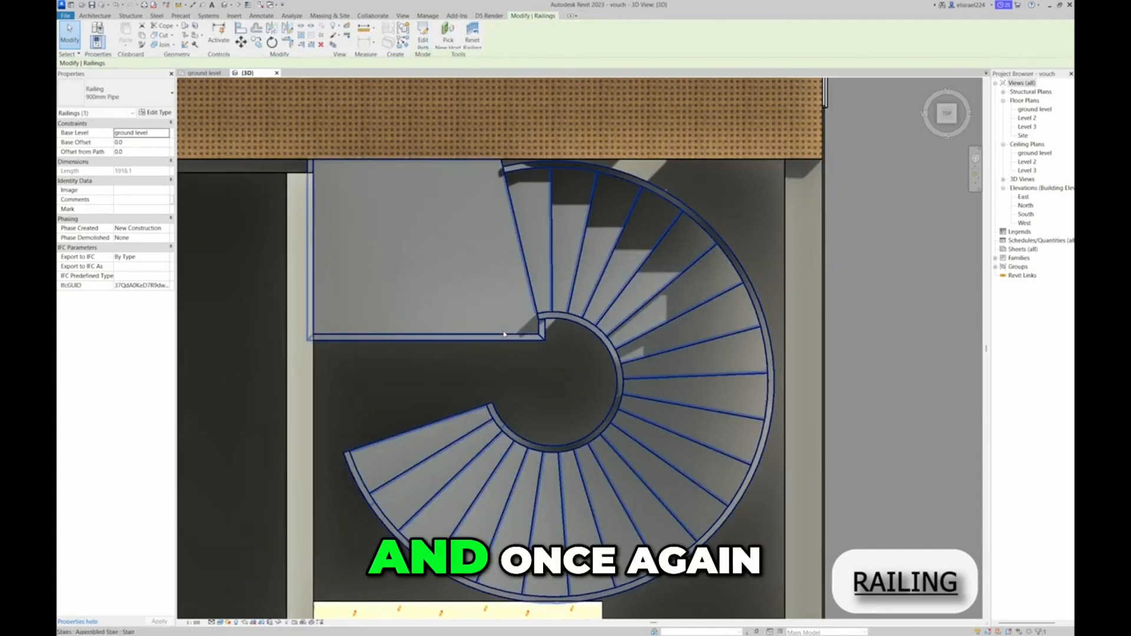
Set the landing railing's base level to Level 2
scroll(452, 312, down, 1)
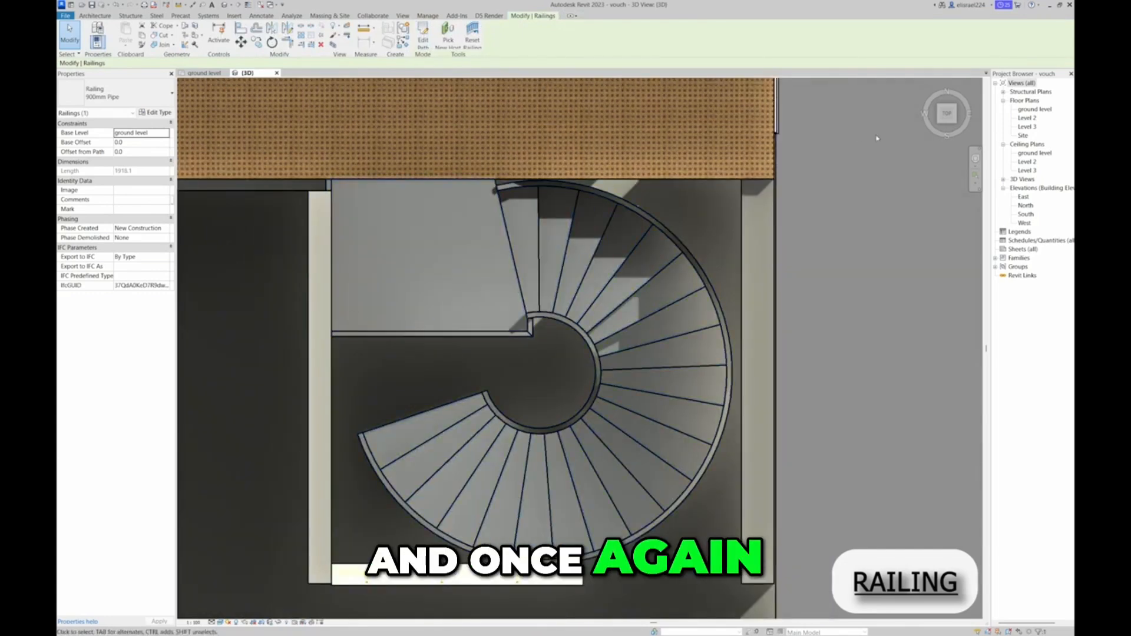
click(949, 118)
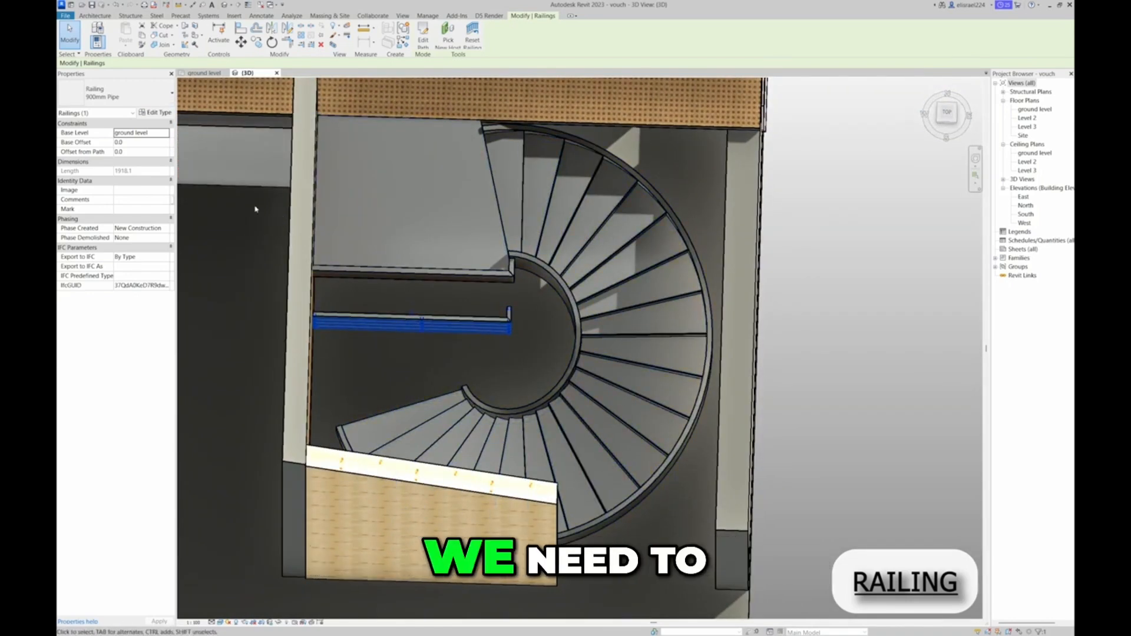
click(165, 135)
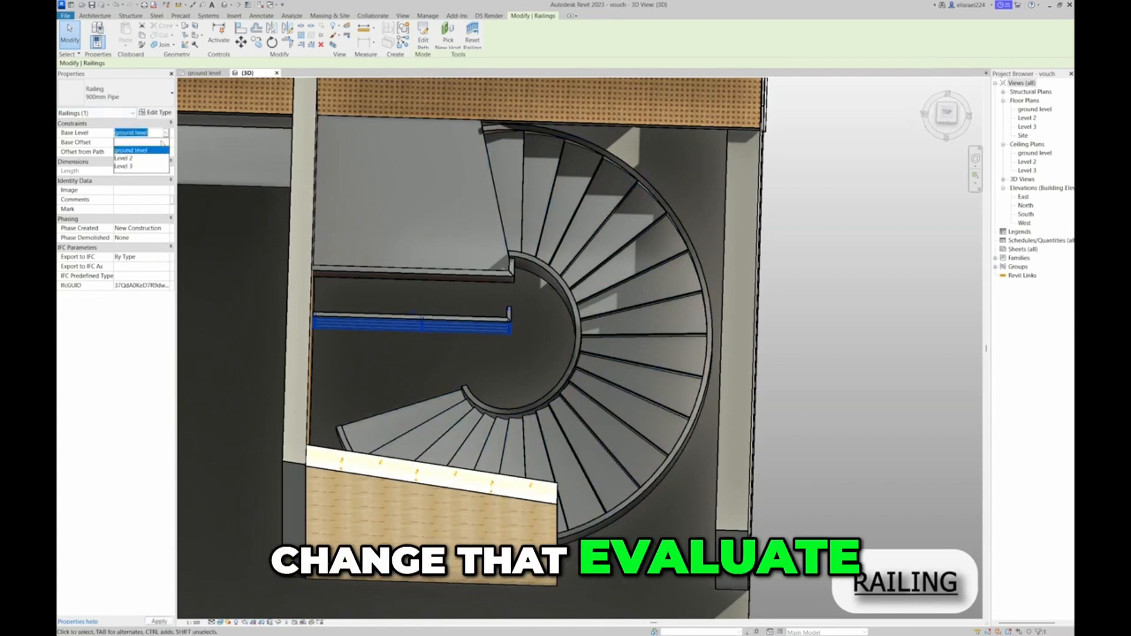
click(135, 162)
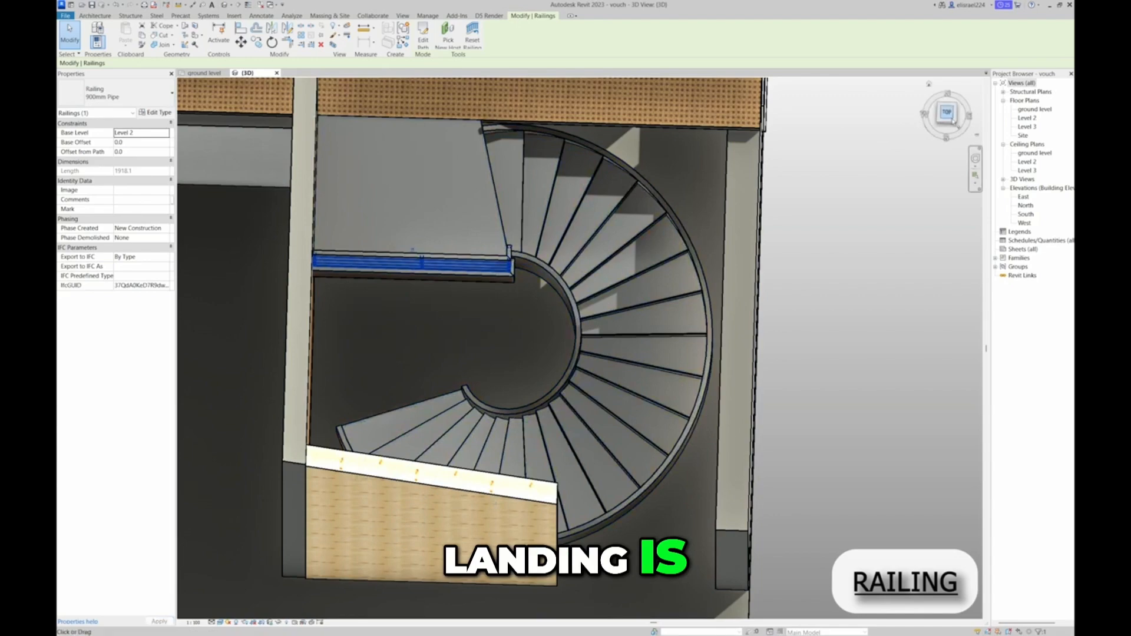
Start another 900mm Pipe railing path and sketch an arc along the spiral run's inner edge from its upper end to its lower end
click(953, 117)
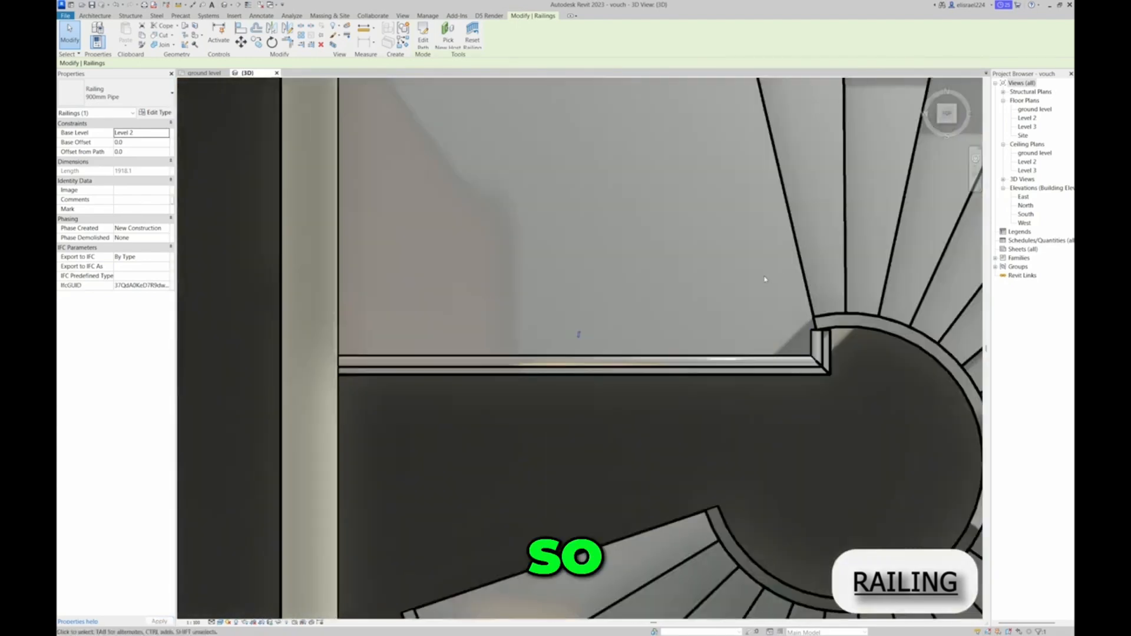
scroll(767, 277, down, 4)
middle_drag(919, 273, 724, 243)
scroll(712, 314, up, 2)
scroll(707, 289, down, 1)
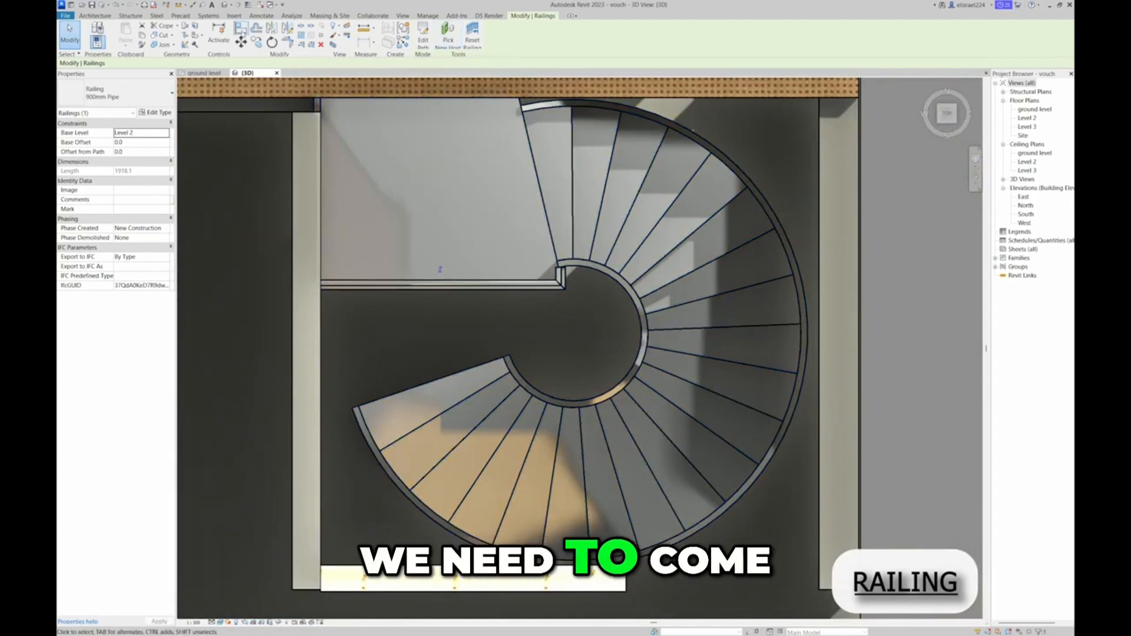
click(95, 15)
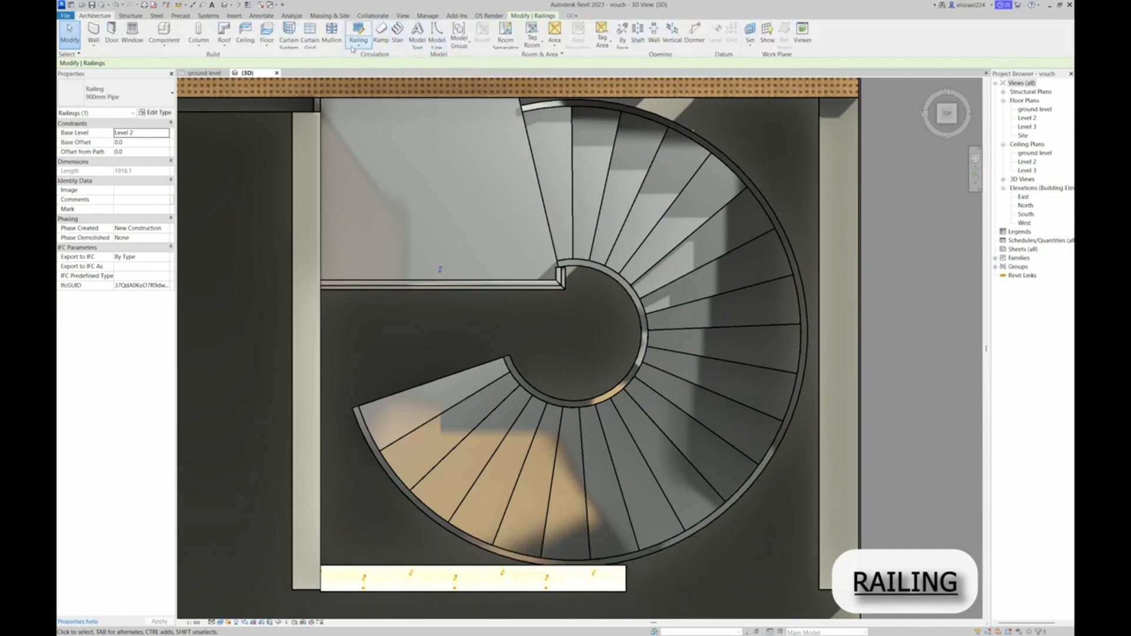
click(369, 47)
click(380, 71)
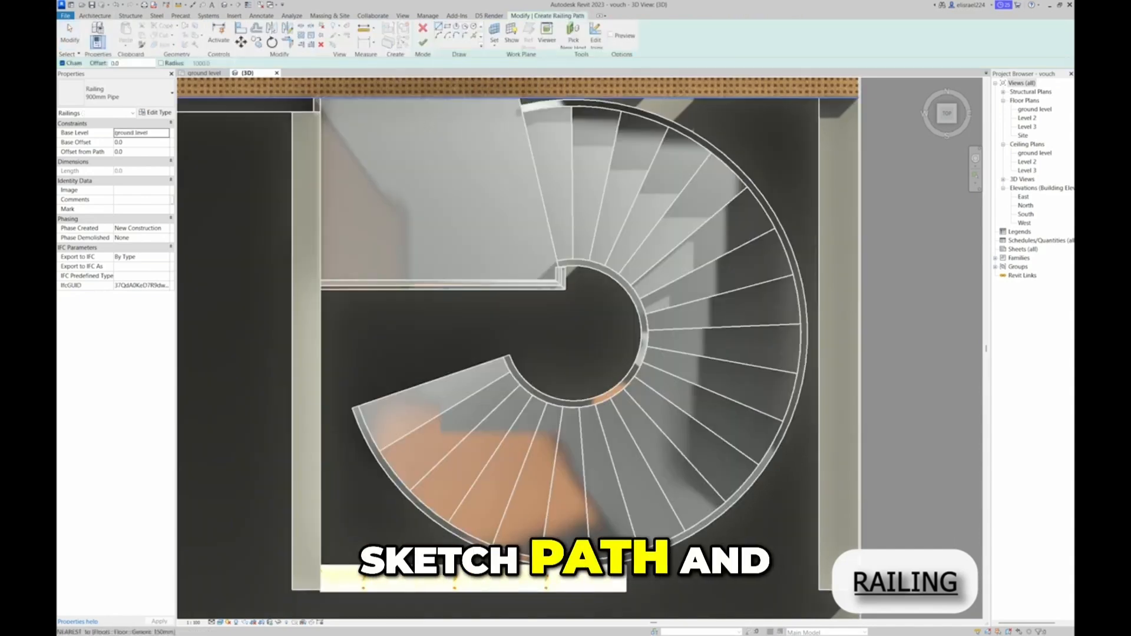
click(439, 36)
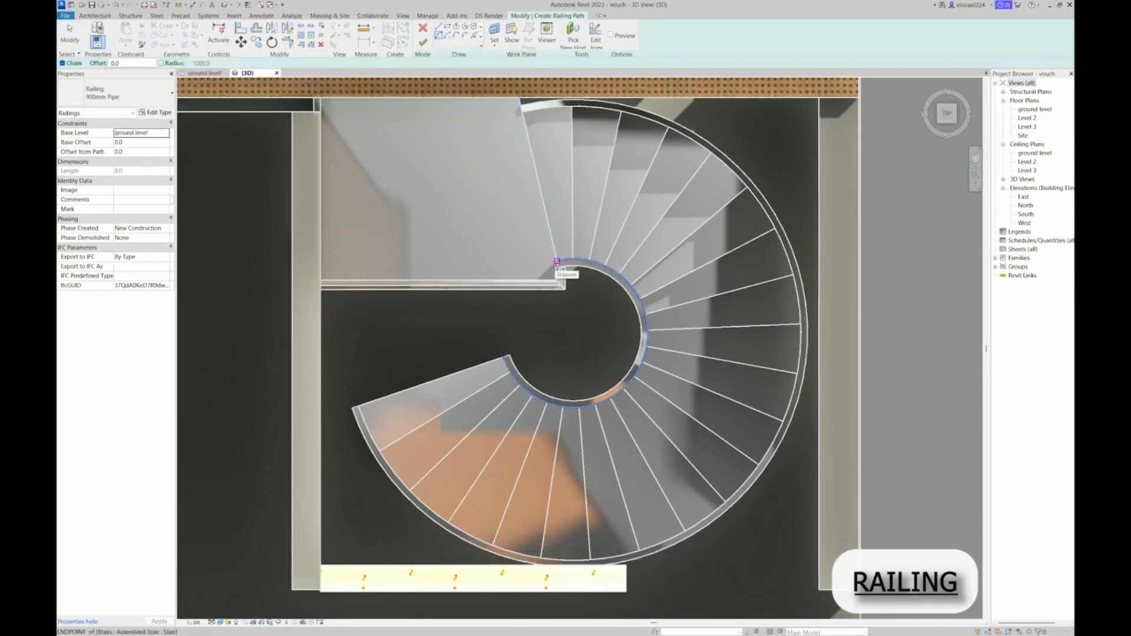
click(556, 261)
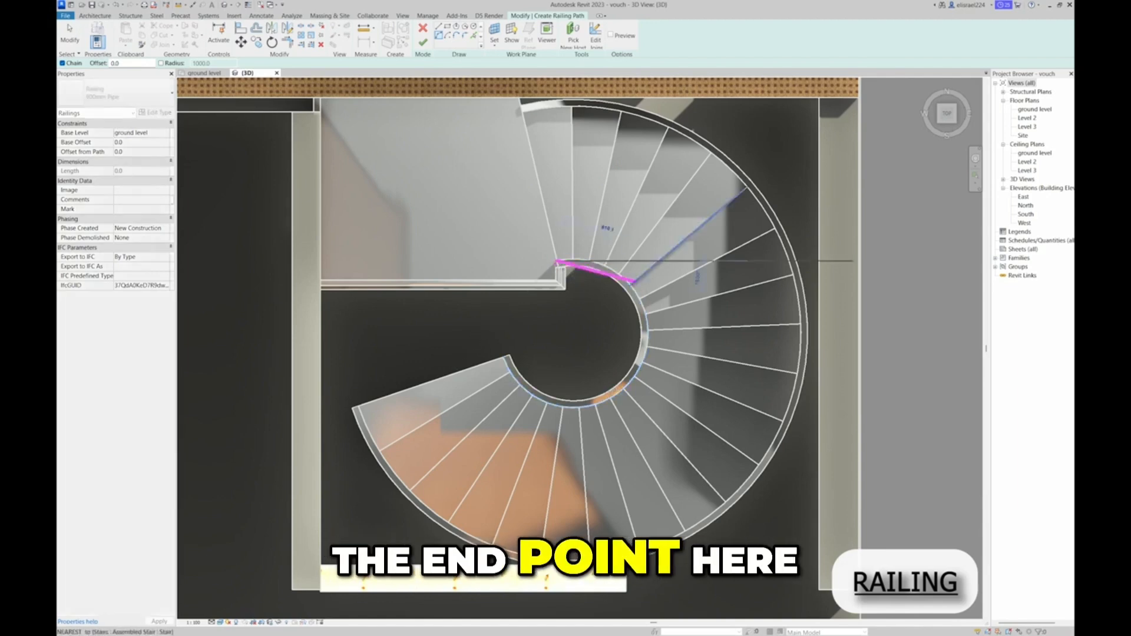
click(505, 357)
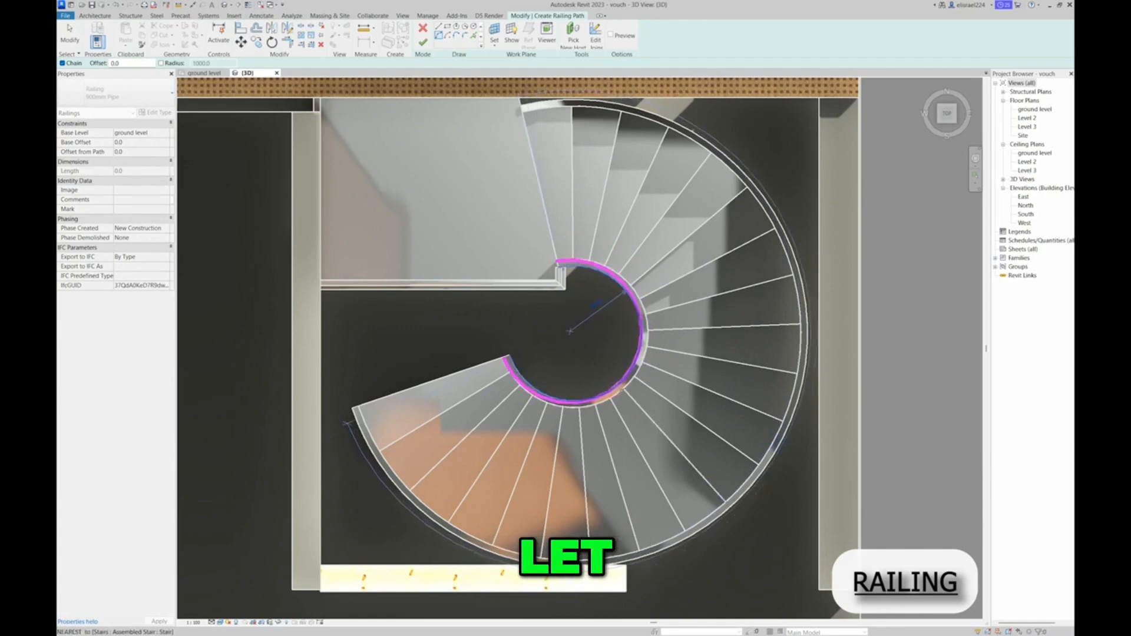
click(622, 389)
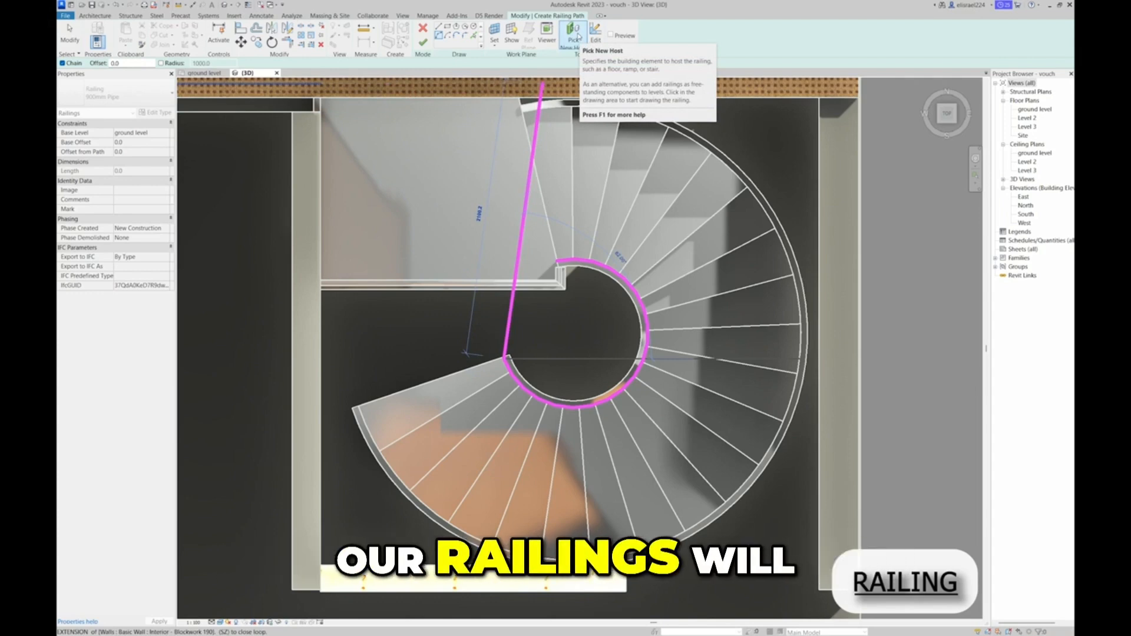
Host the inner arc railing on the spiral stair, finish its sketch, and dismiss the save reminder without saving
click(577, 36)
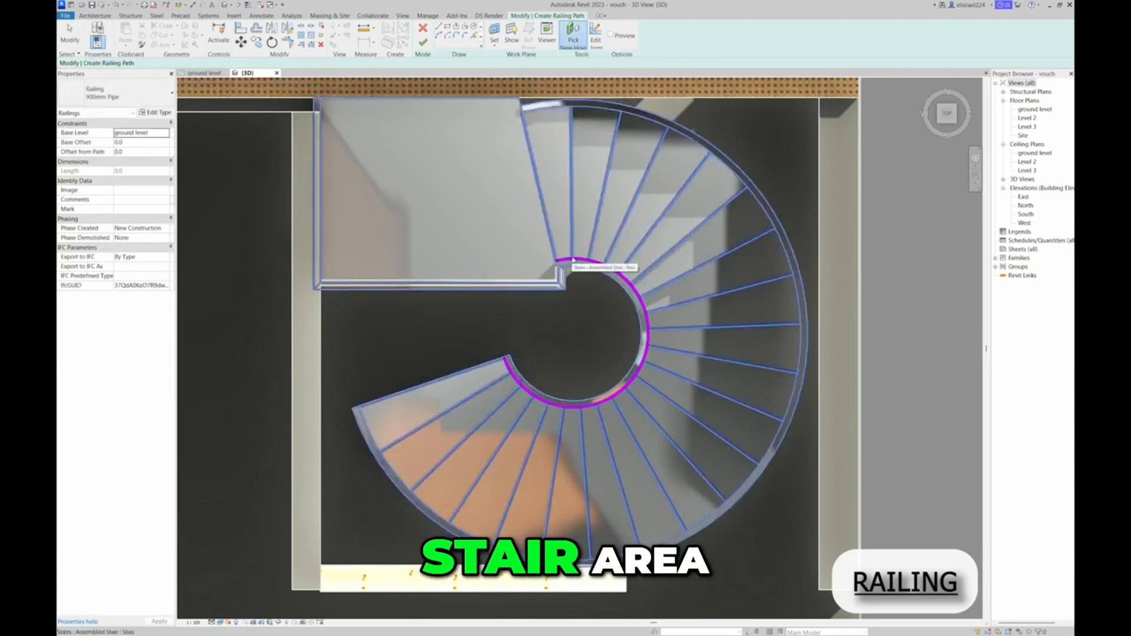
click(573, 259)
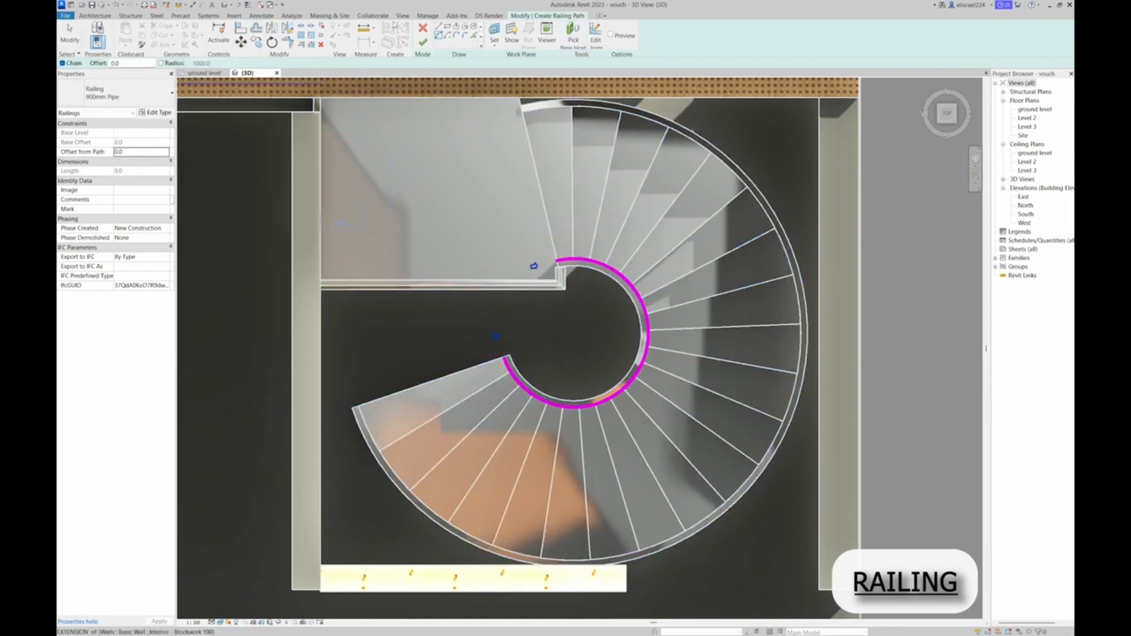
click(423, 43)
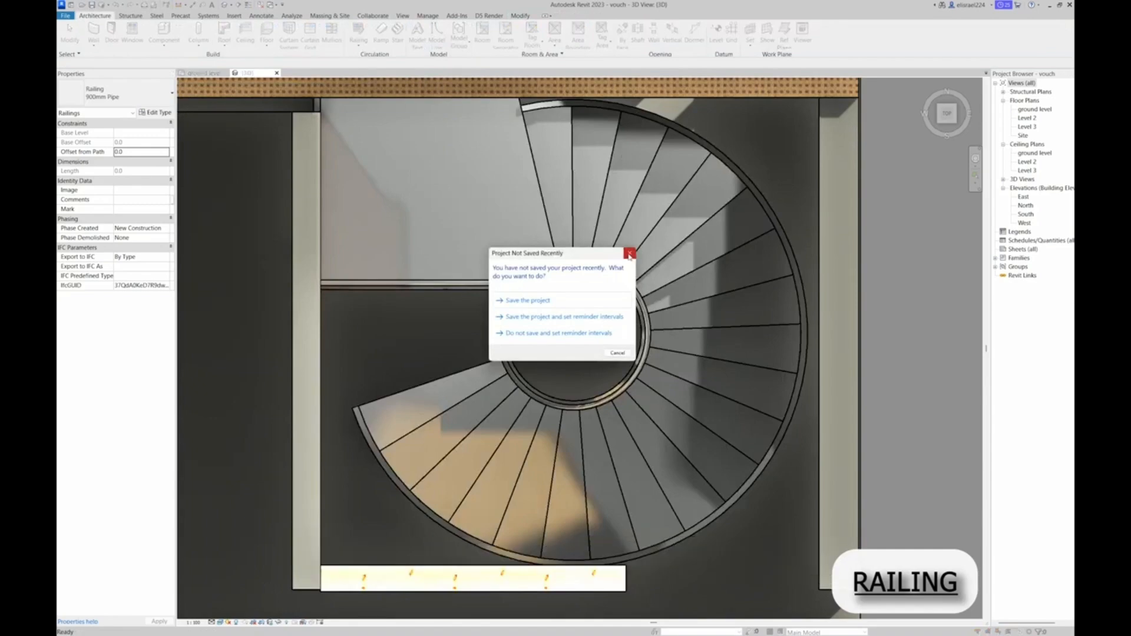
click(620, 257)
mouse_move(949, 124)
mouse_down()
mouse_move(923, 92)
mouse_move(909, 104)
mouse_move(933, 119)
mouse_up()
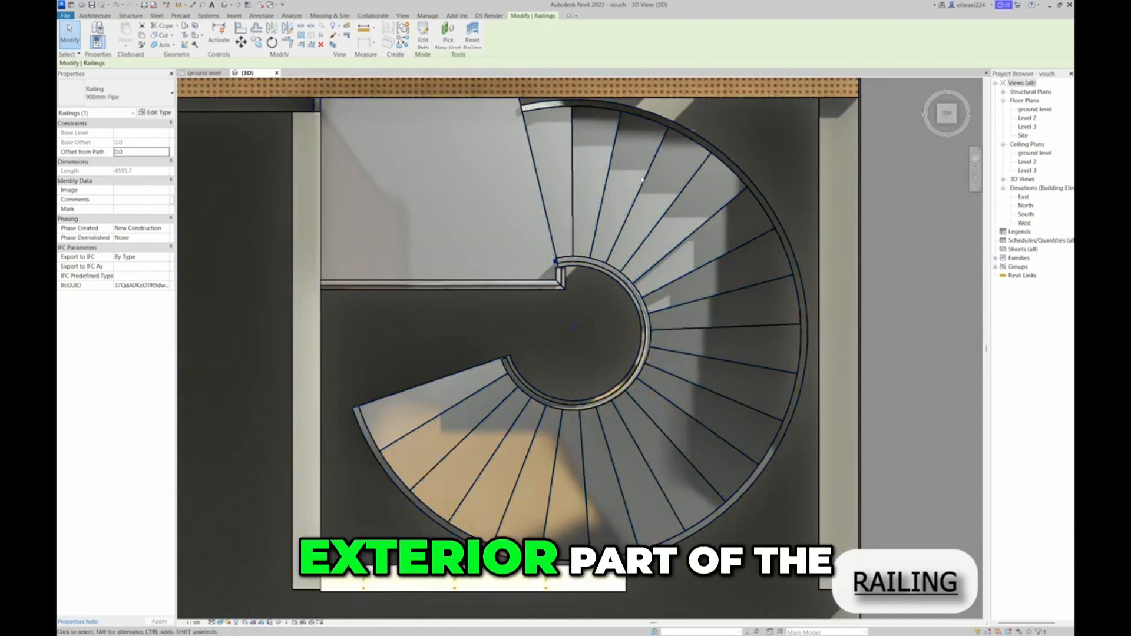
Start a third 900mm Pipe railing path and sketch an arc along the spiral run's outer edge from its upper to its lower end
scroll(554, 253, down, 2)
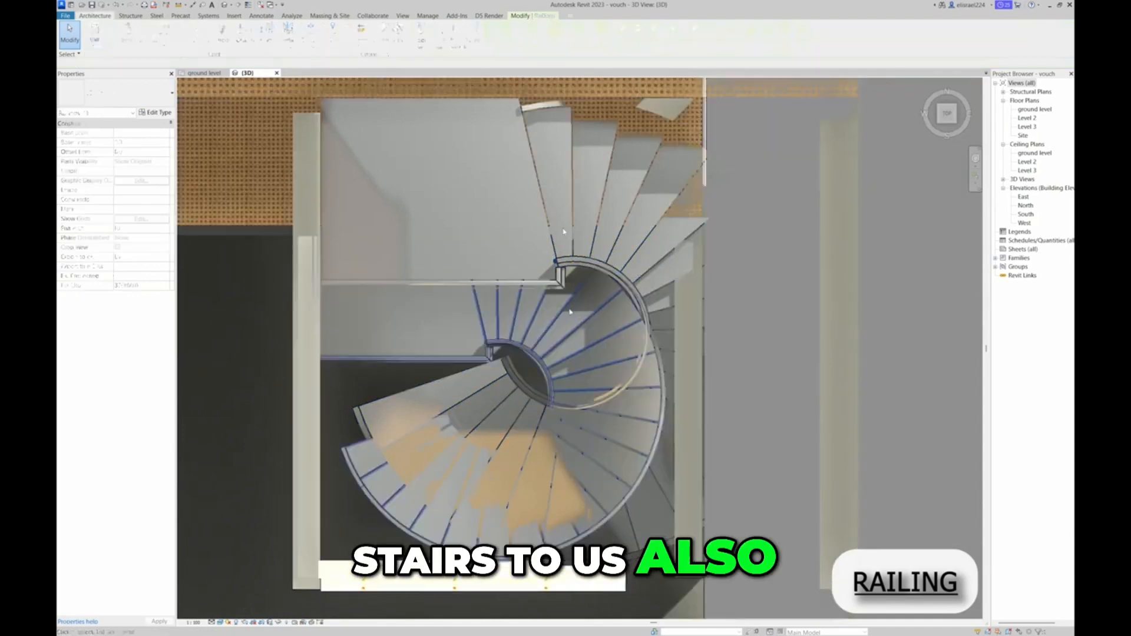
key(Escape)
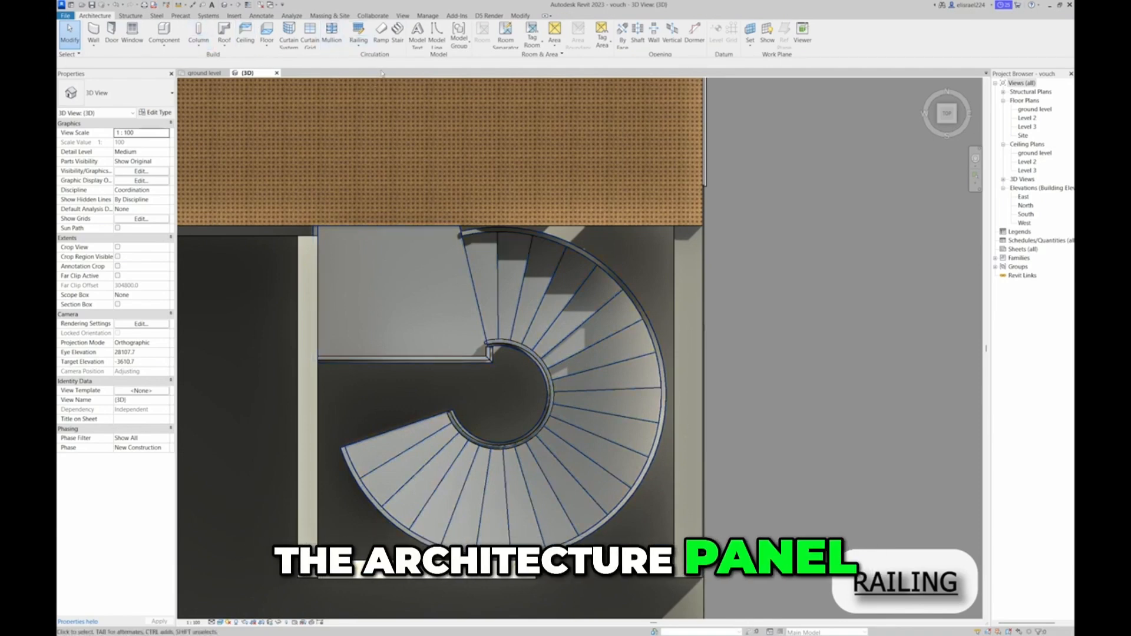
click(358, 46)
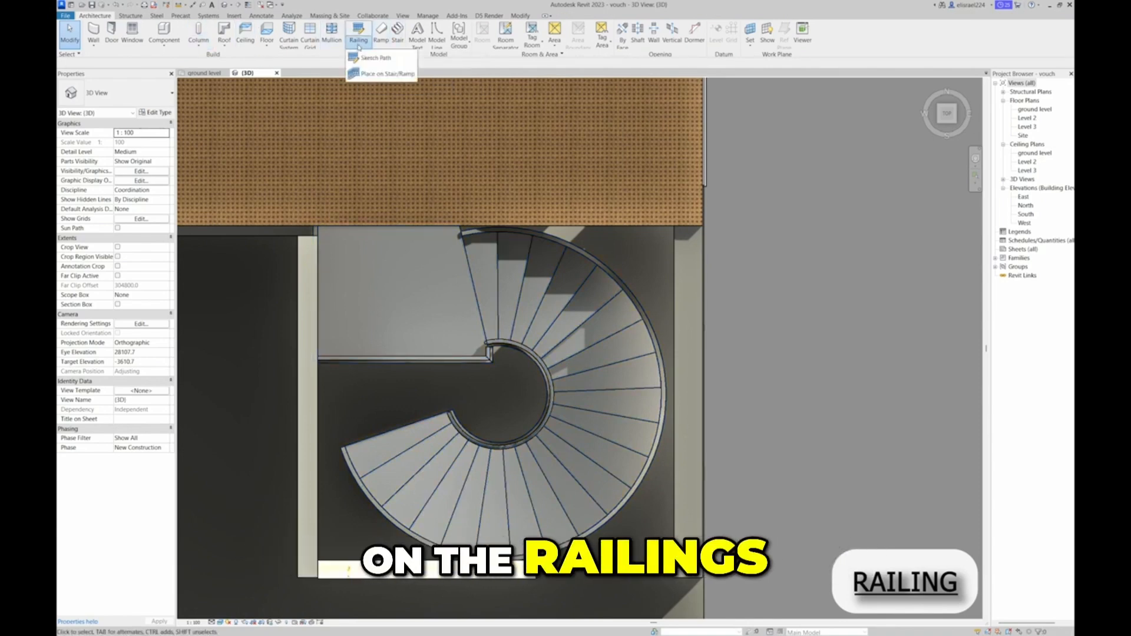
click(373, 57)
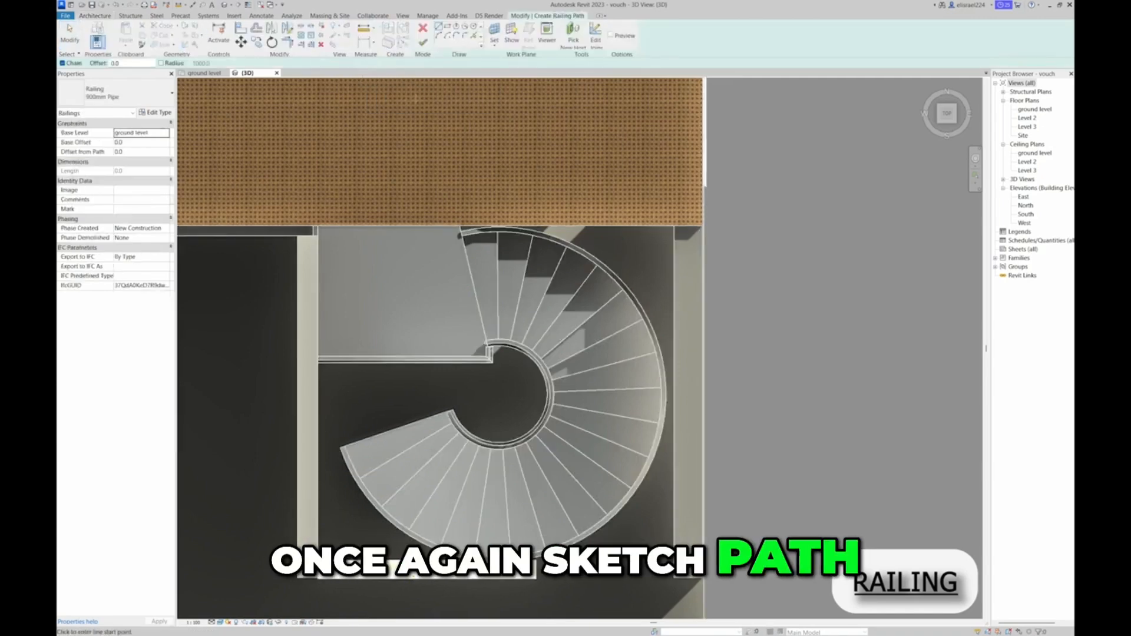
click(439, 38)
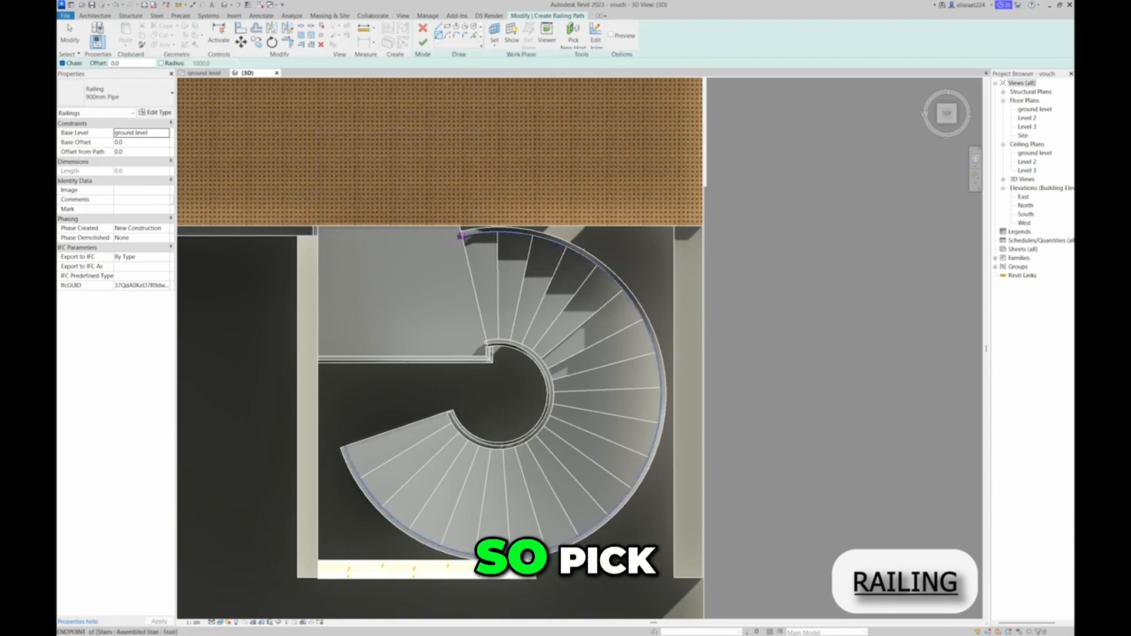
click(461, 236)
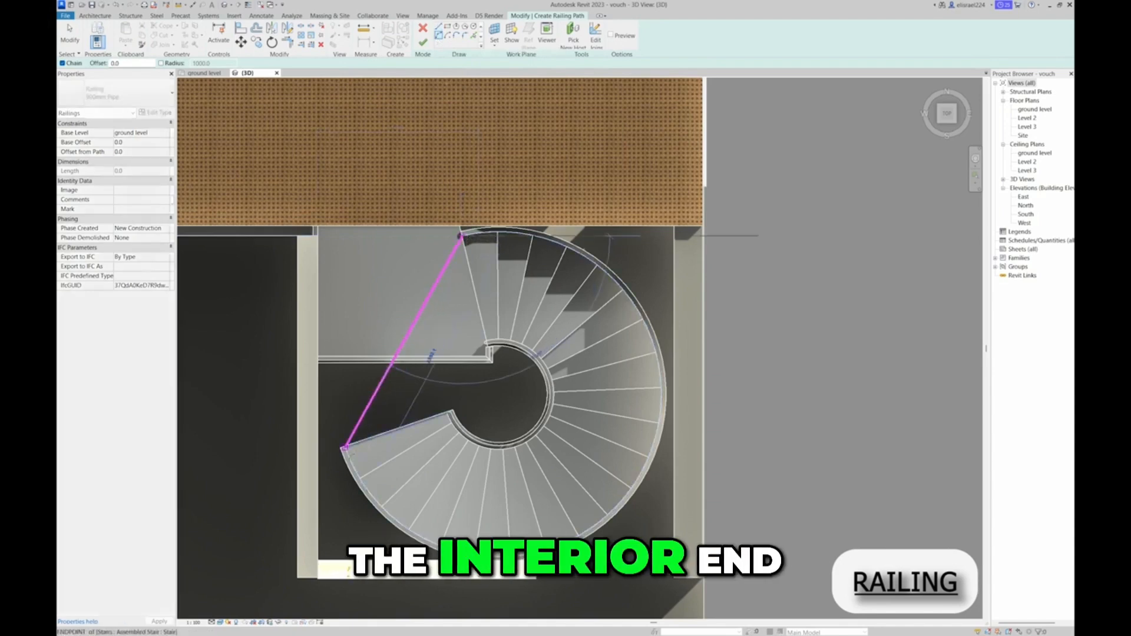
click(343, 448)
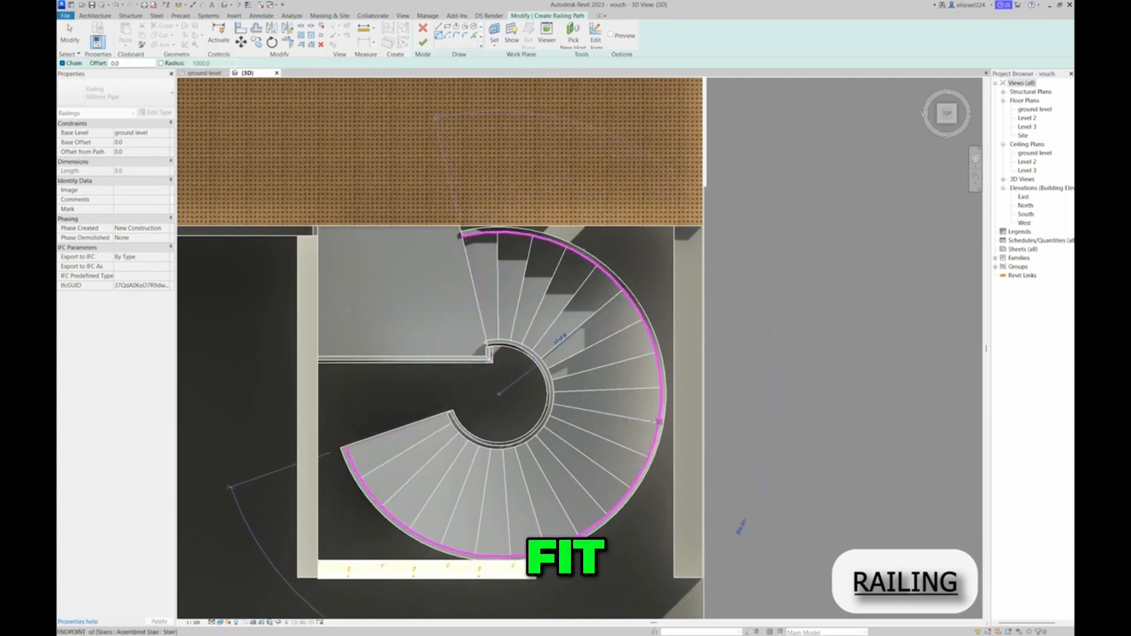
click(658, 423)
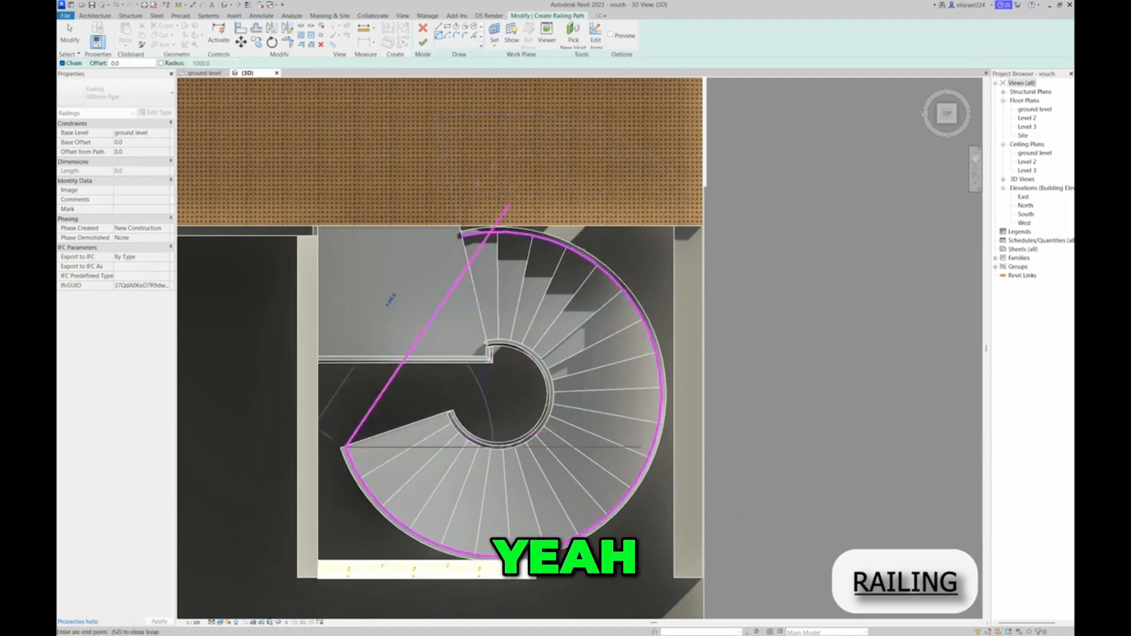
Host the outer arc railing on the spiral stair, finish its sketch, and view the stair in 3D
click(573, 36)
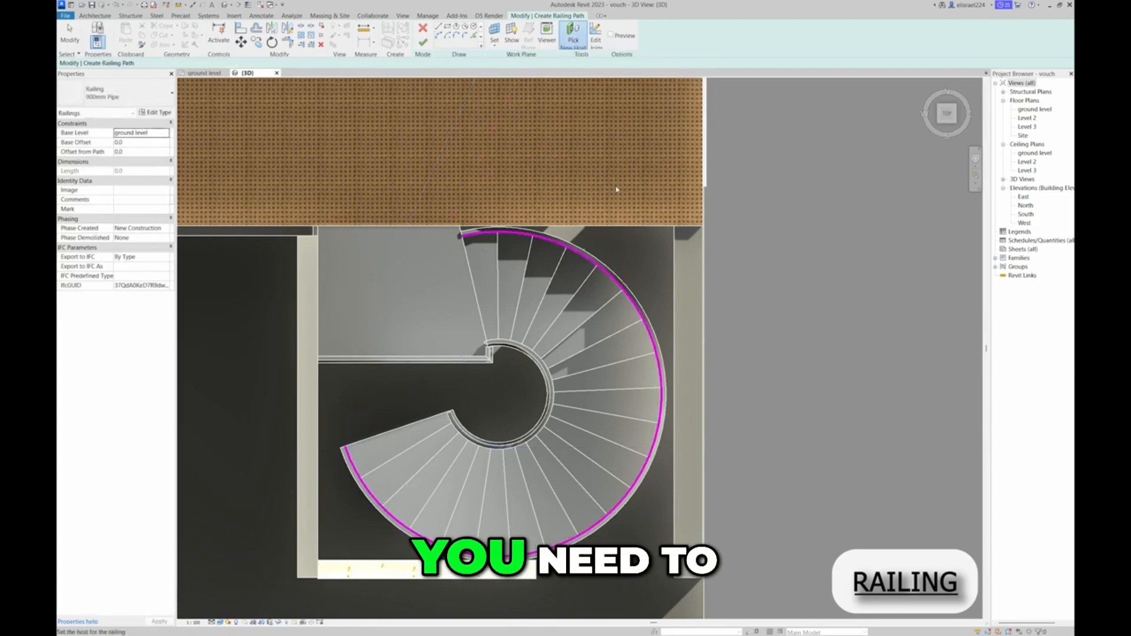
click(612, 304)
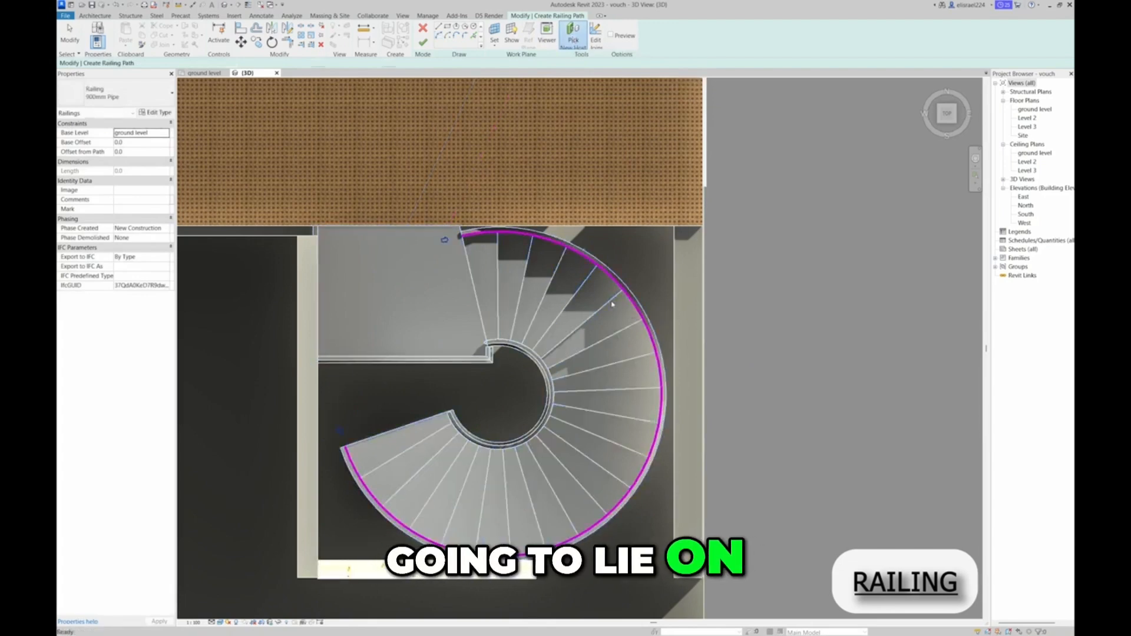
click(424, 43)
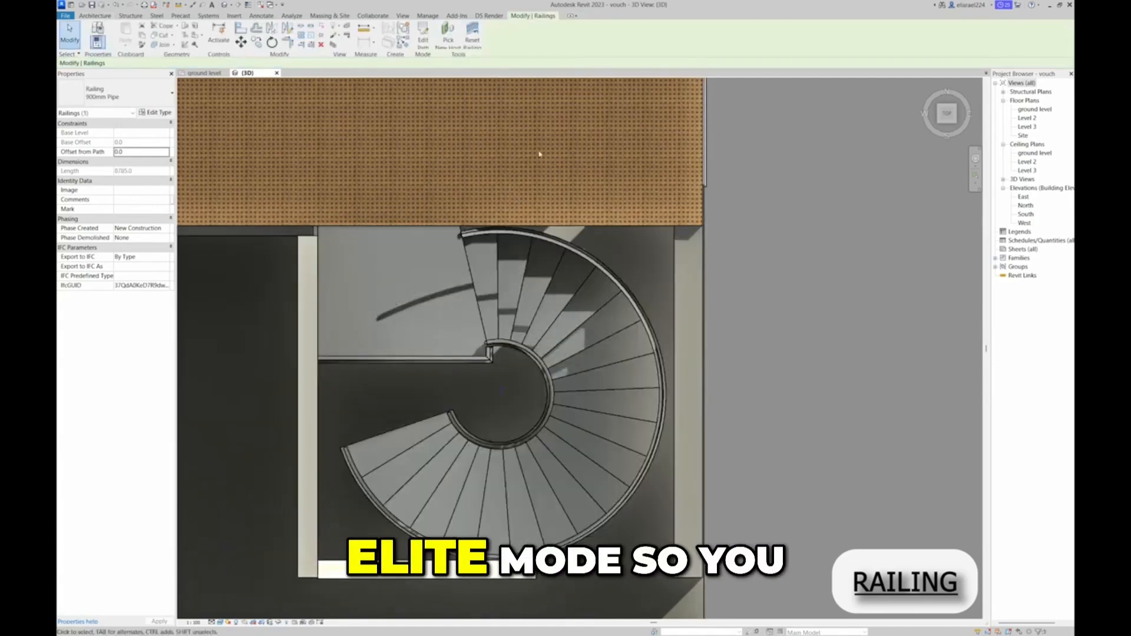
drag(944, 123, 961, 105)
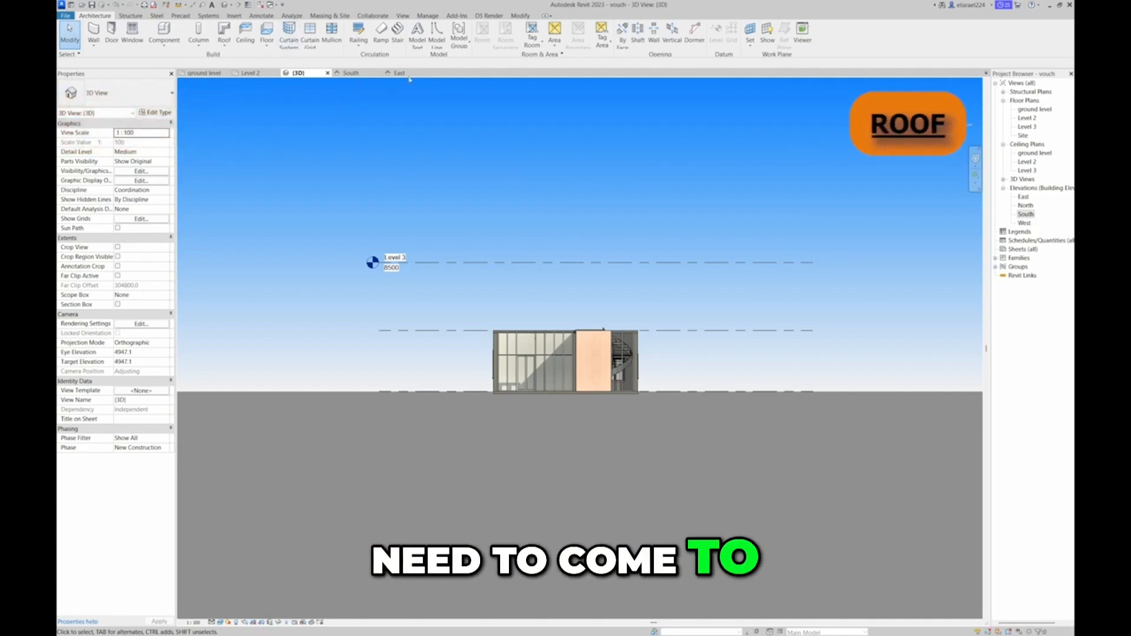
Start a Roof by Extrusion in the South elevation, using the interior blockwork wall's plane, reference level Level 3 and offset 0.0
click(351, 73)
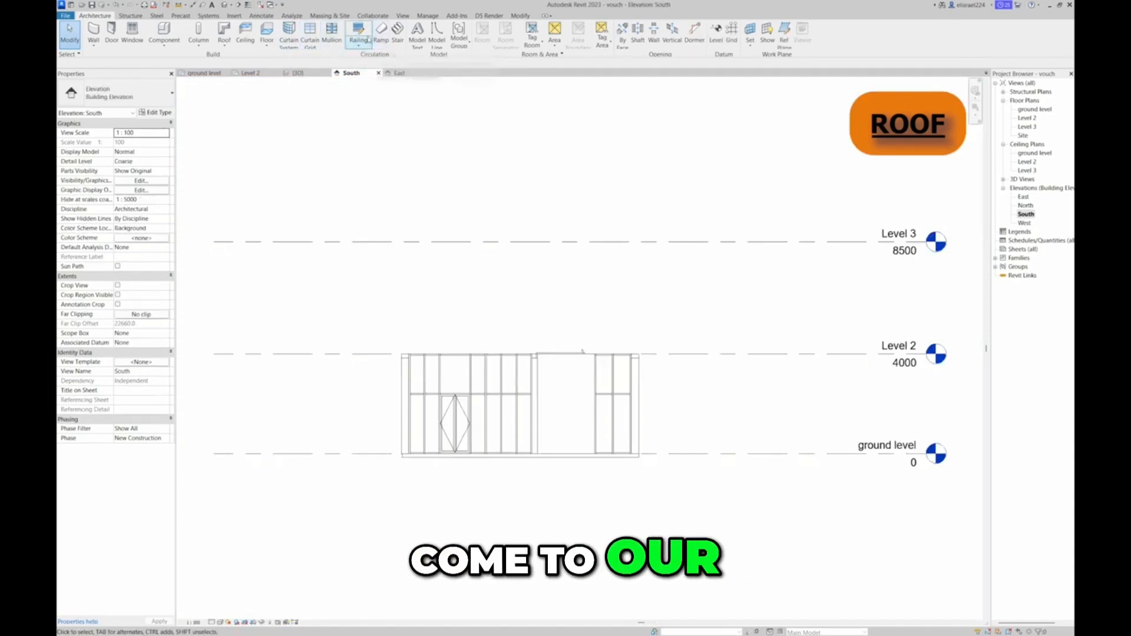
click(224, 47)
click(252, 74)
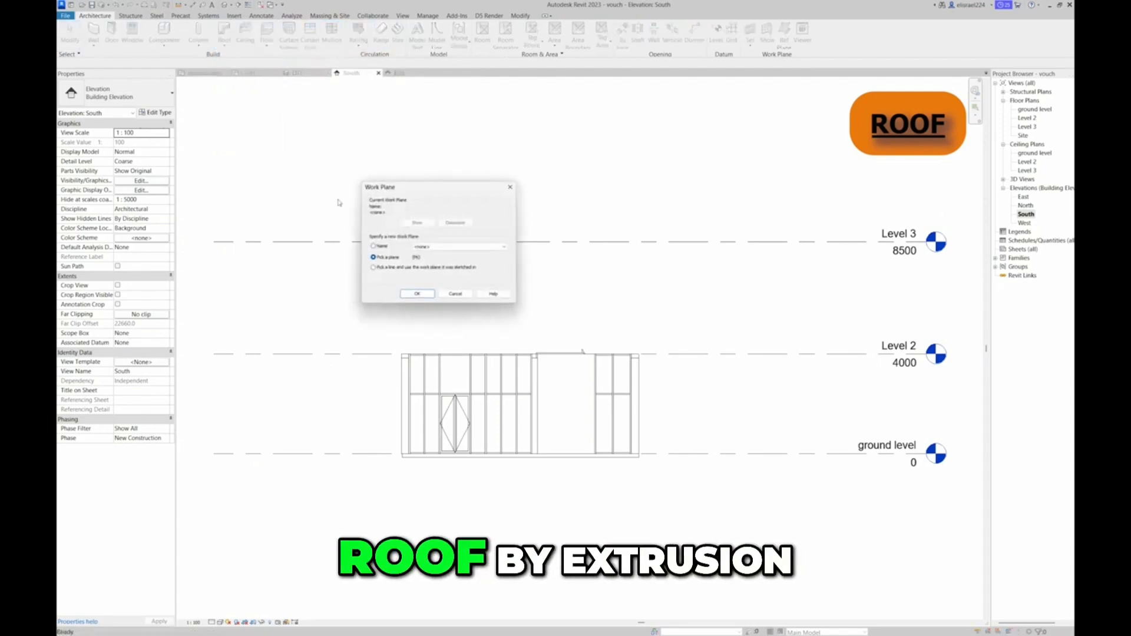
click(418, 294)
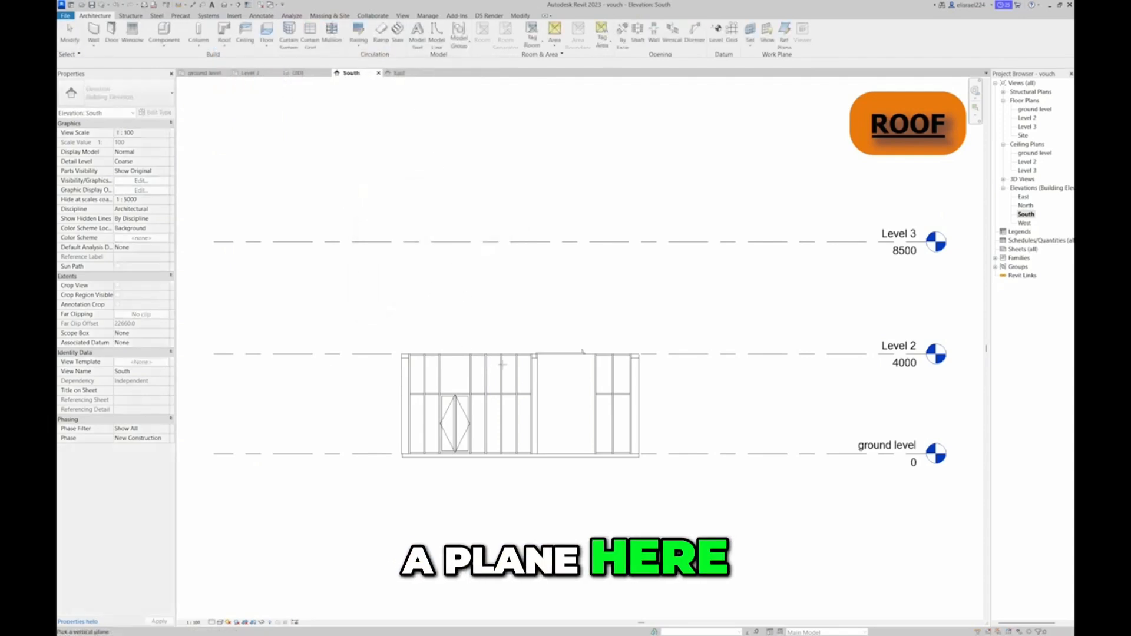
click(534, 360)
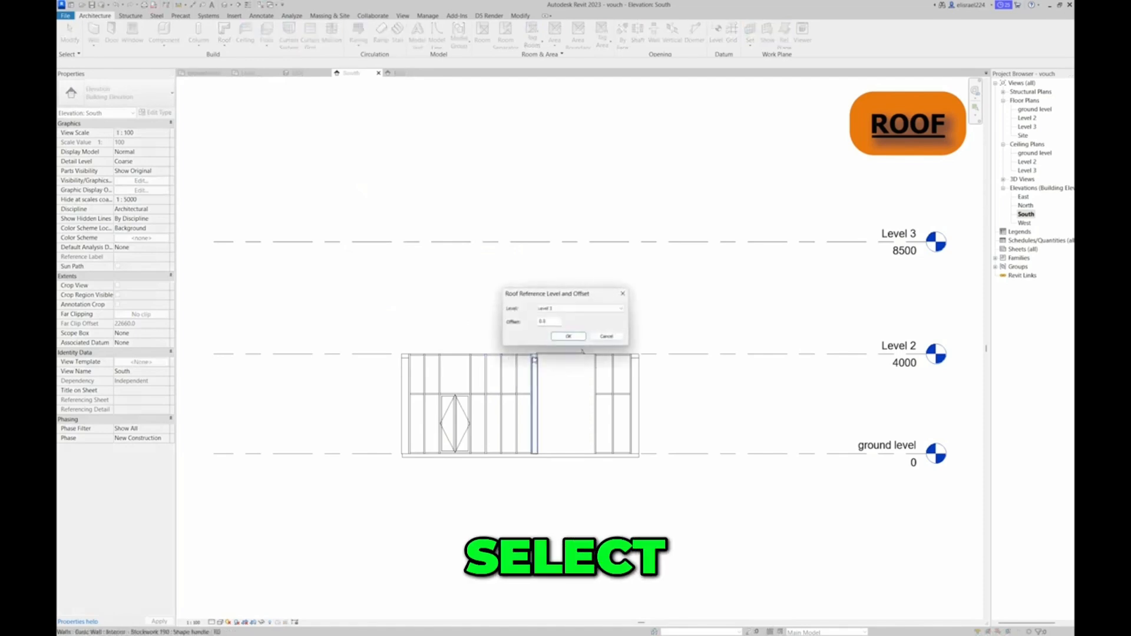
click(570, 336)
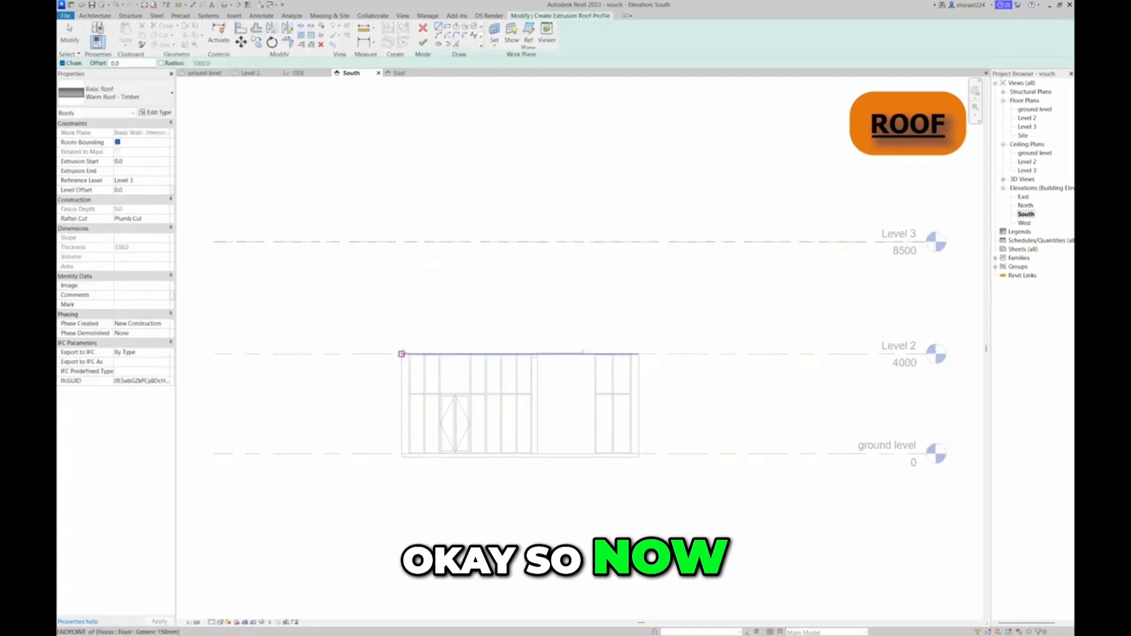
Sketch a gable roof profile from just outside one wall at Level 2, up to Level 3, and down to the opposite outer wall
click(394, 353)
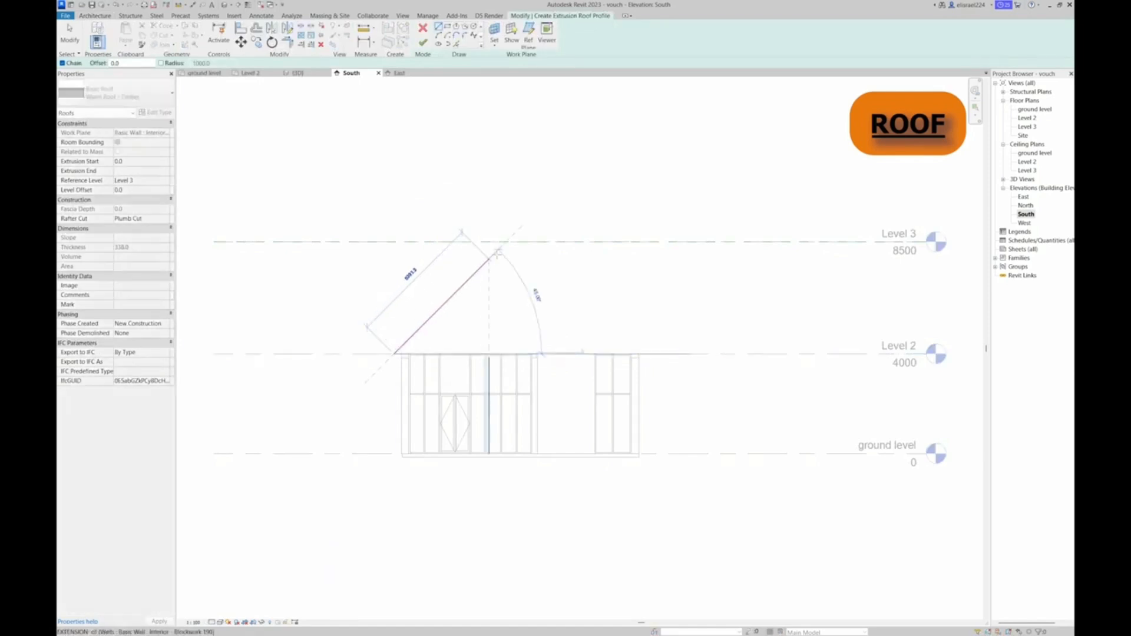
click(506, 242)
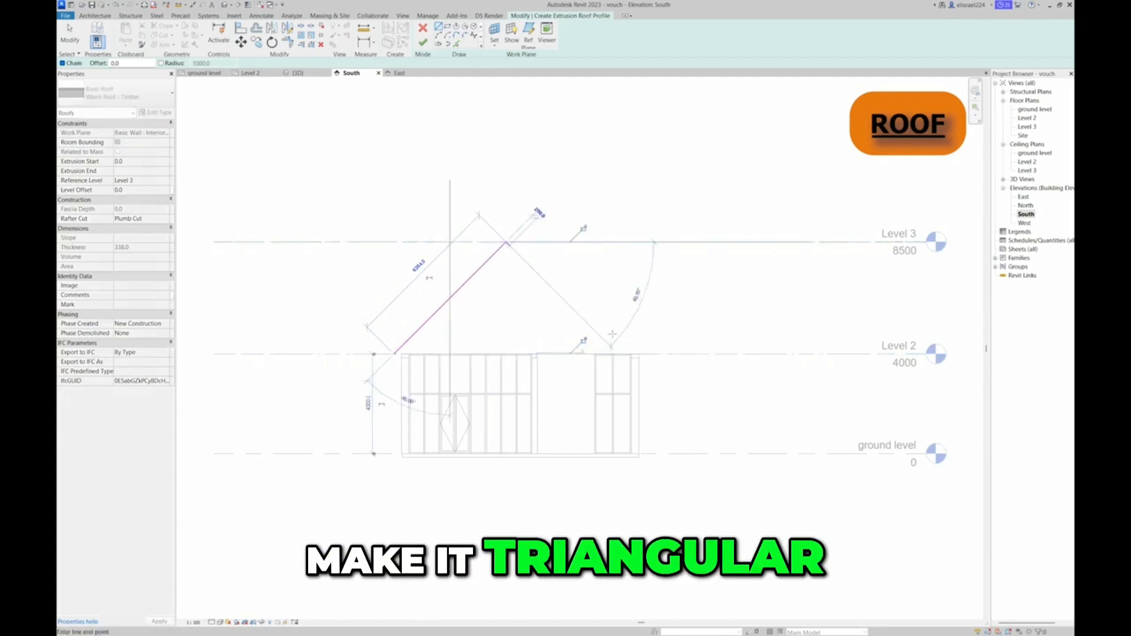
click(639, 354)
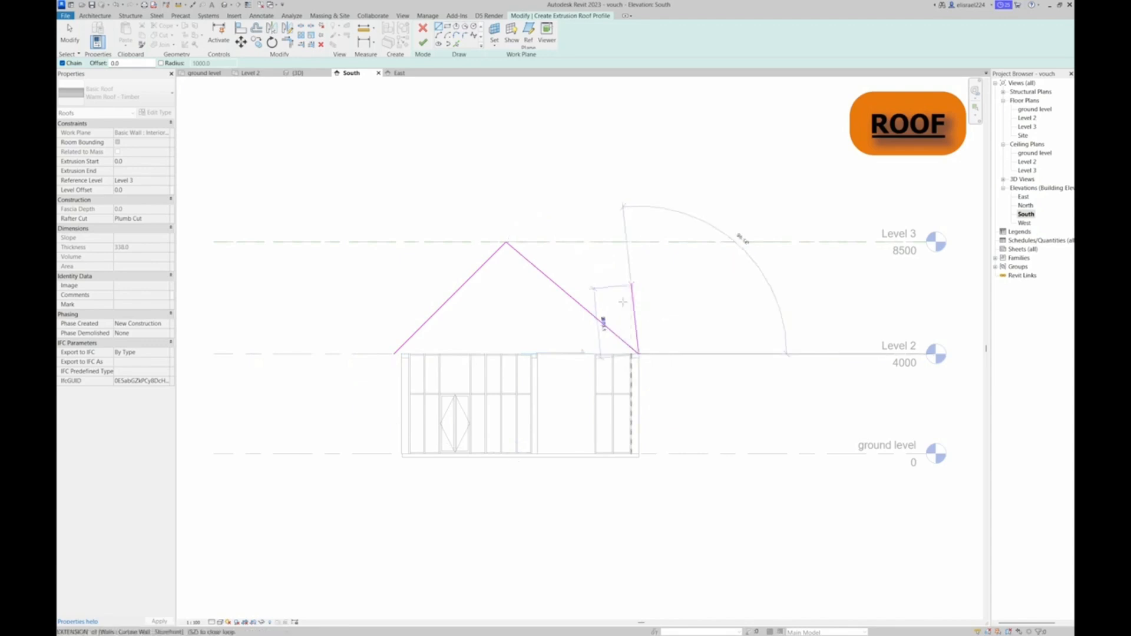
key(Escape)
key(Escape)
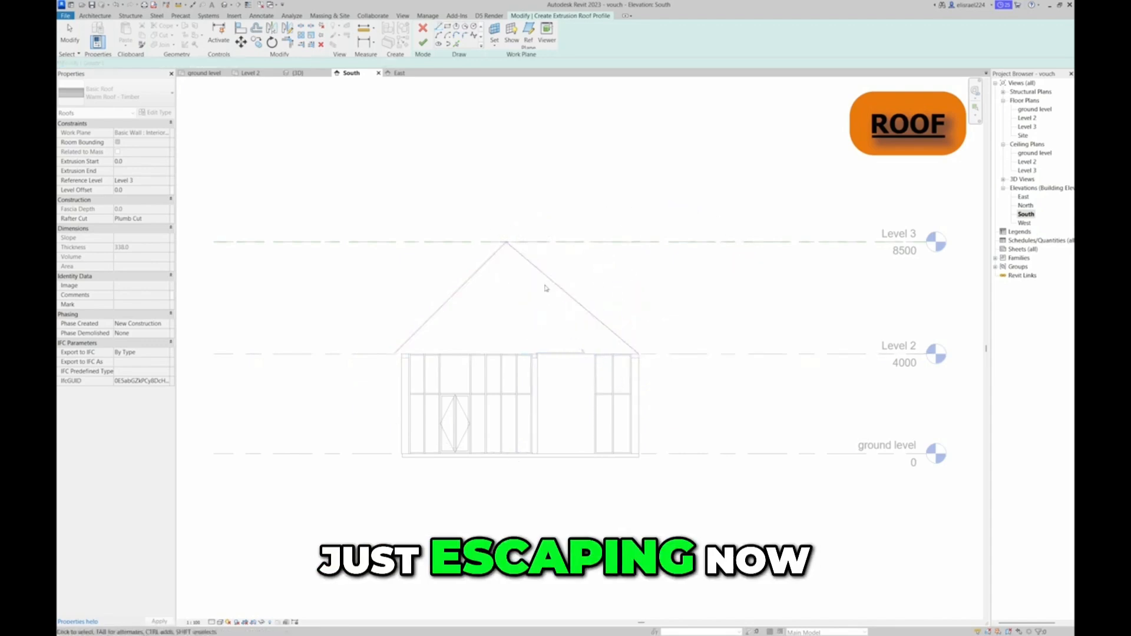
Shorten both slope lines at the peak and trim them into a corner slightly below Level 3
click(543, 278)
mouse_move(507, 242)
mouse_down()
mouse_move(526, 243)
mouse_move(527, 257)
mouse_move(503, 259)
mouse_up()
click(505, 253)
click(486, 215)
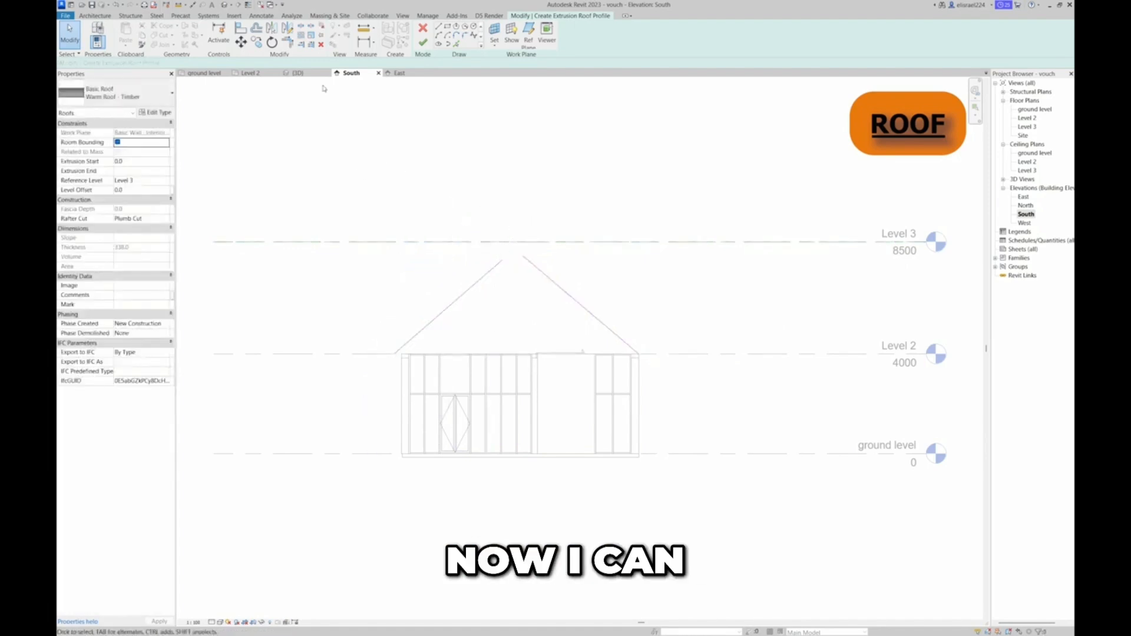
click(290, 42)
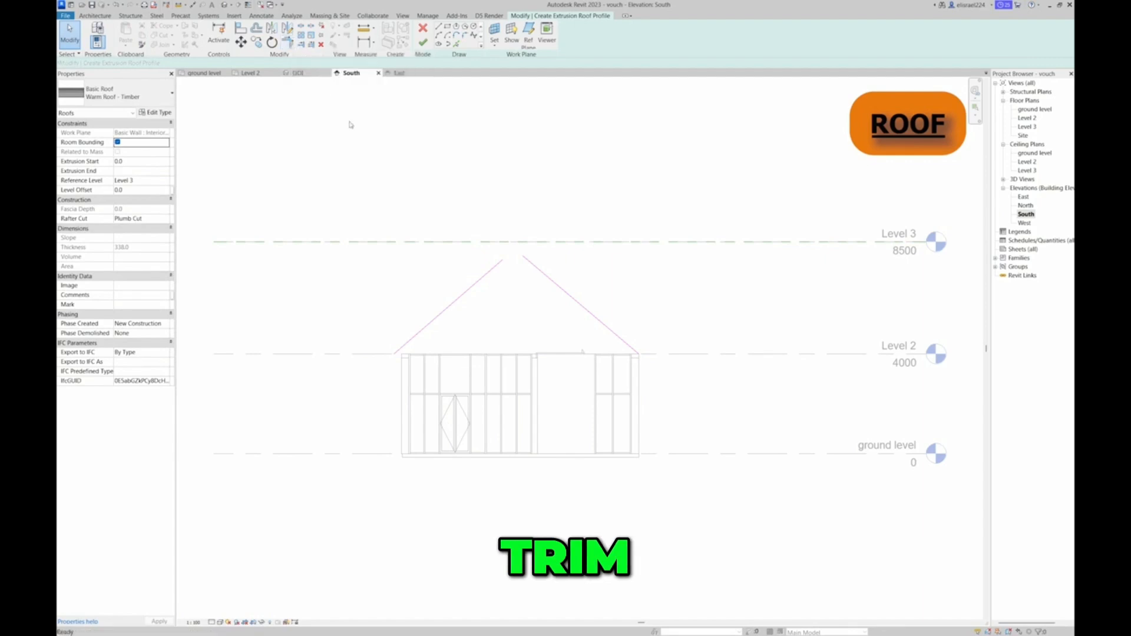
click(499, 268)
click(523, 259)
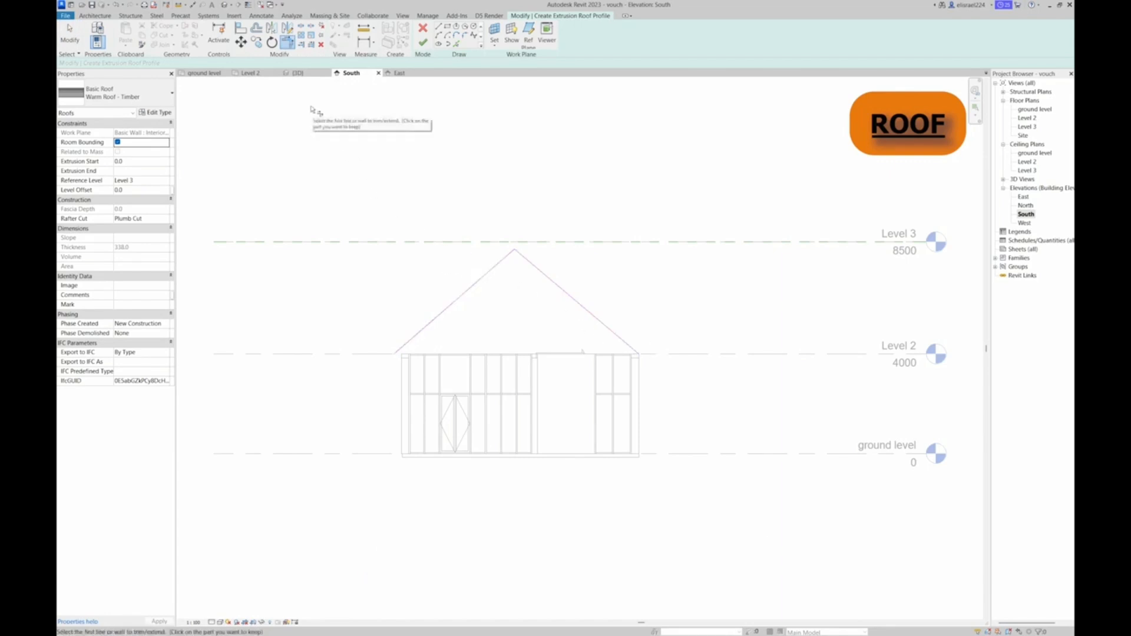
key(Escape)
Extend the slope's lower end slightly past the outer wall at Level 2 for an eave overhang and finish the roof profile
click(551, 282)
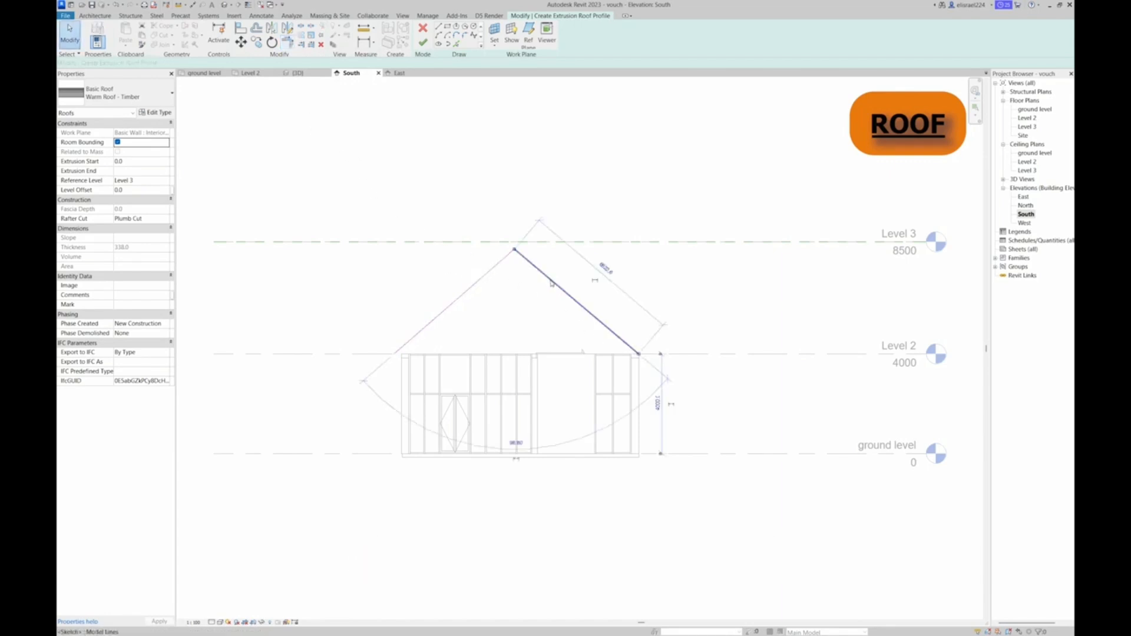
drag(640, 355, 648, 354)
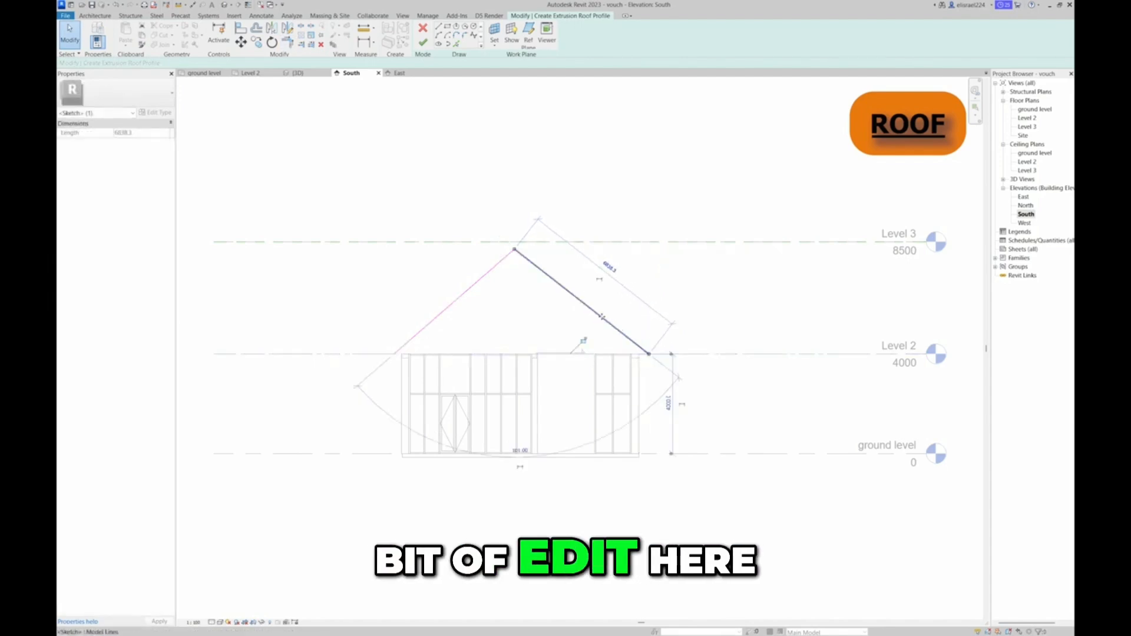
click(551, 200)
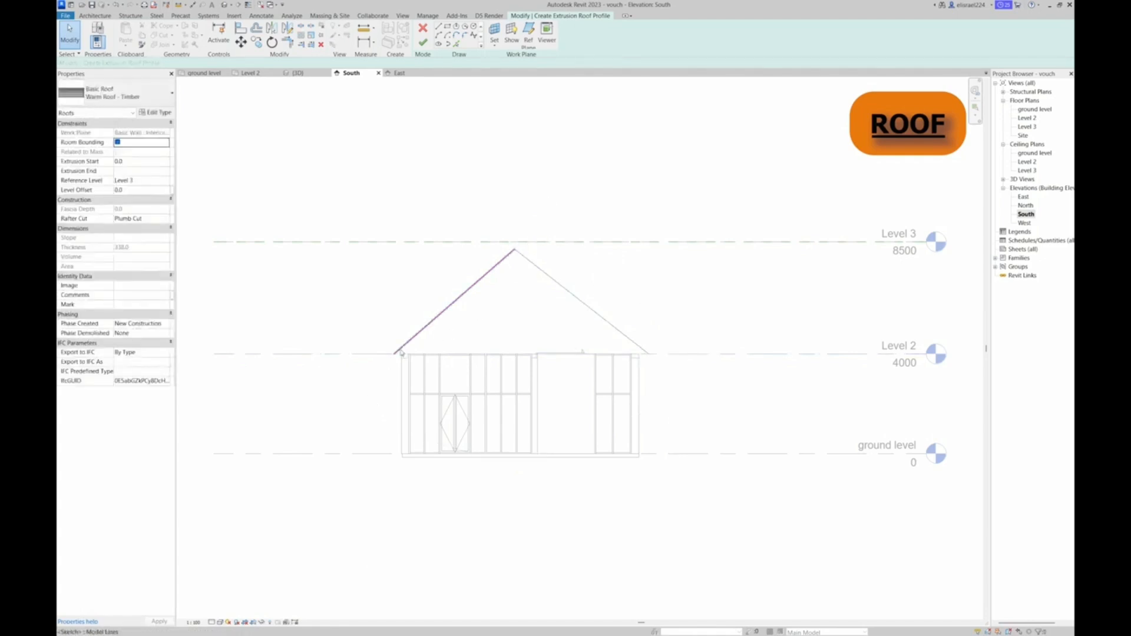
click(401, 351)
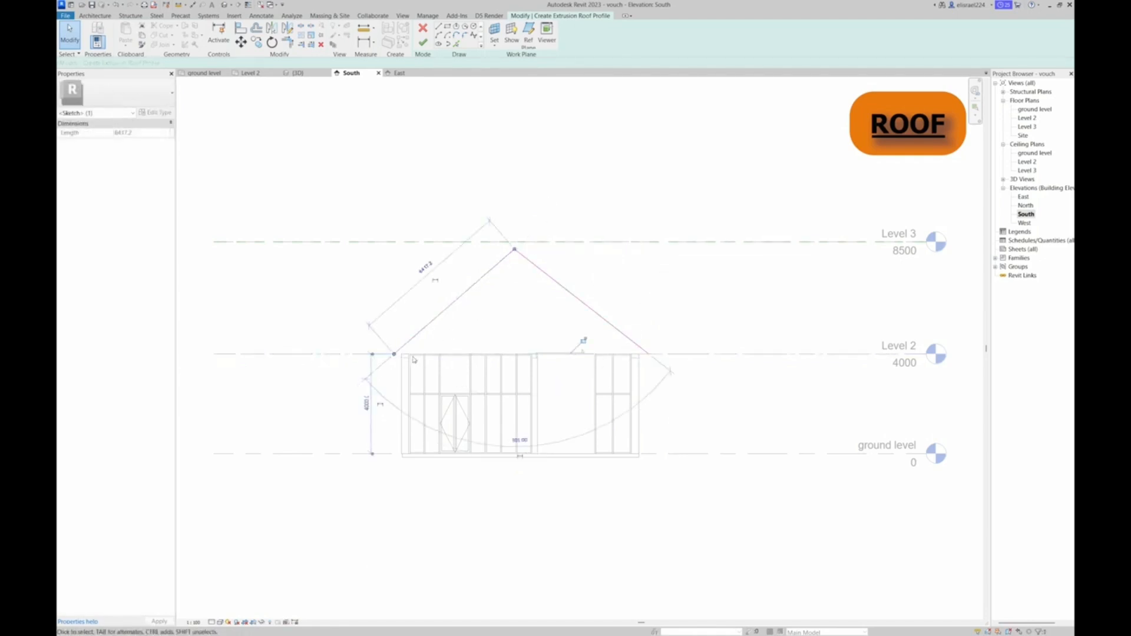
drag(394, 355, 394, 354)
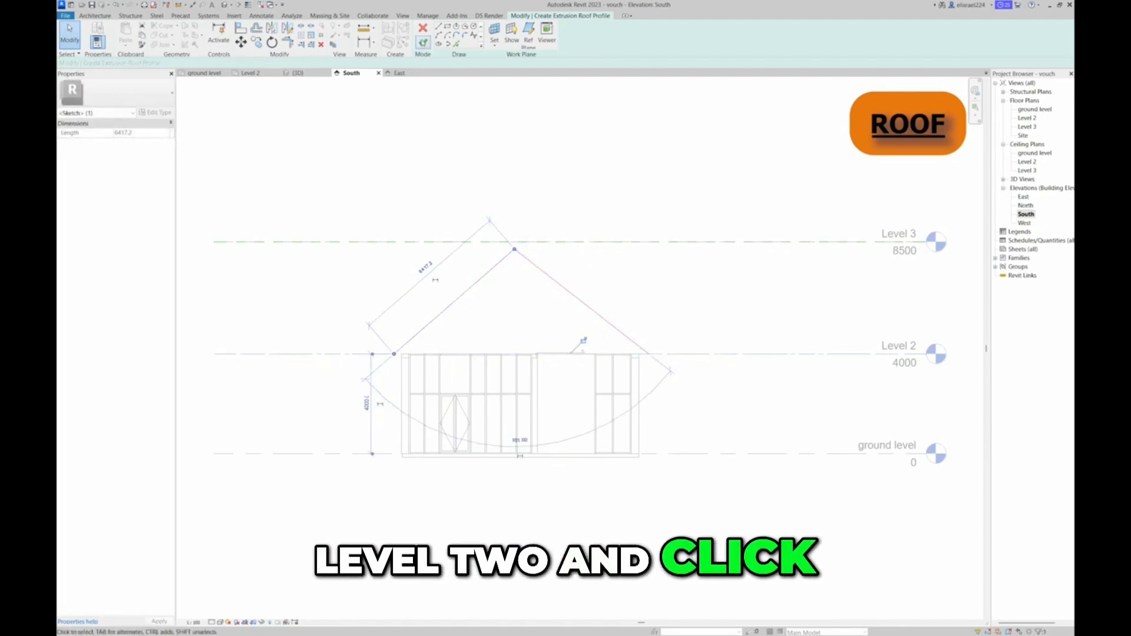
click(422, 42)
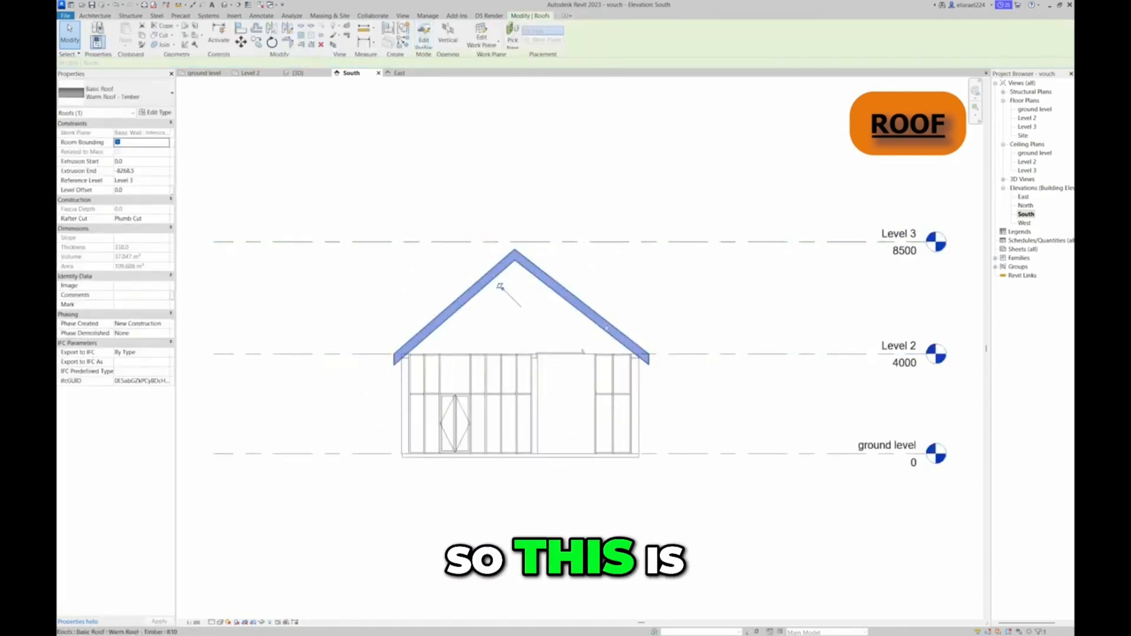
Stretch both ends of the extruded roof to the floor slab's edges in the 3D top view, and return to the front view
click(288, 74)
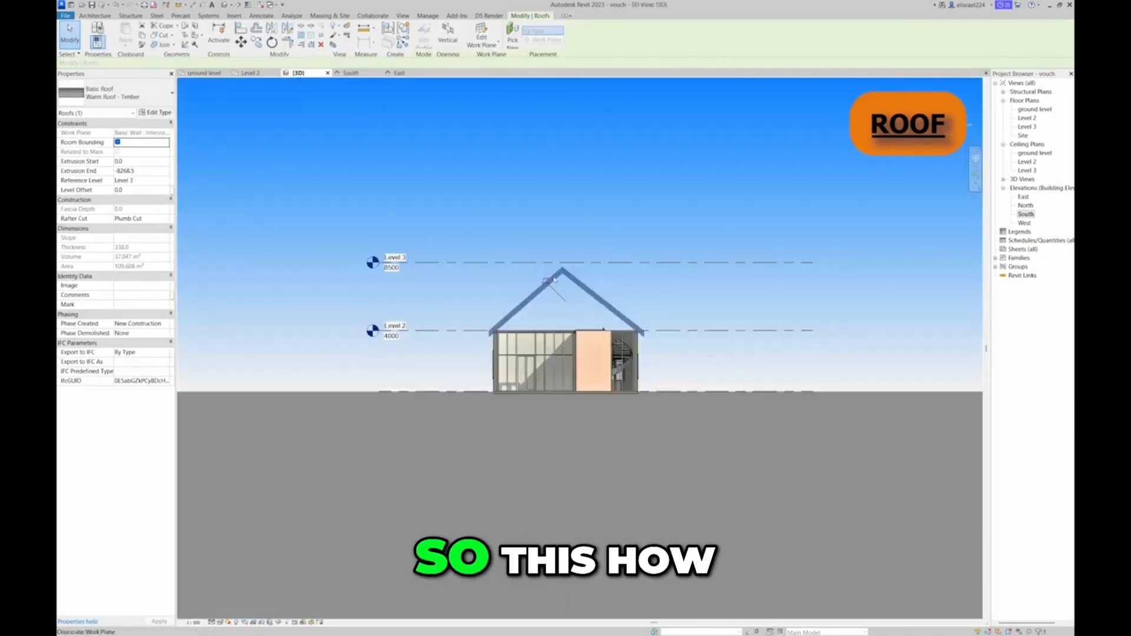
click(565, 181)
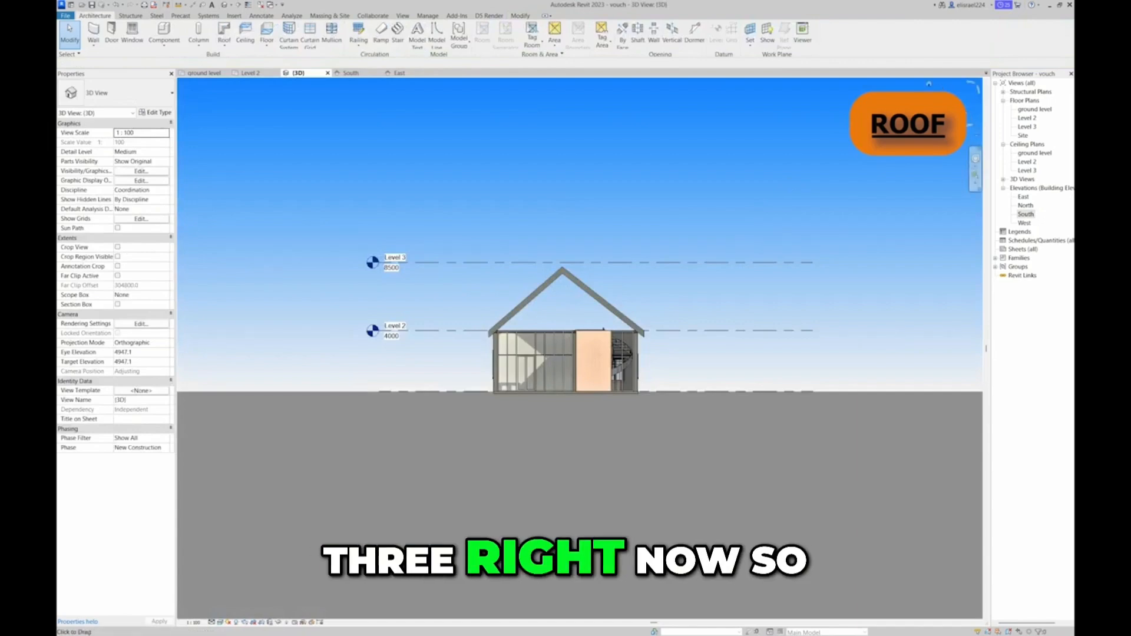
drag(950, 121, 946, 152)
click(946, 114)
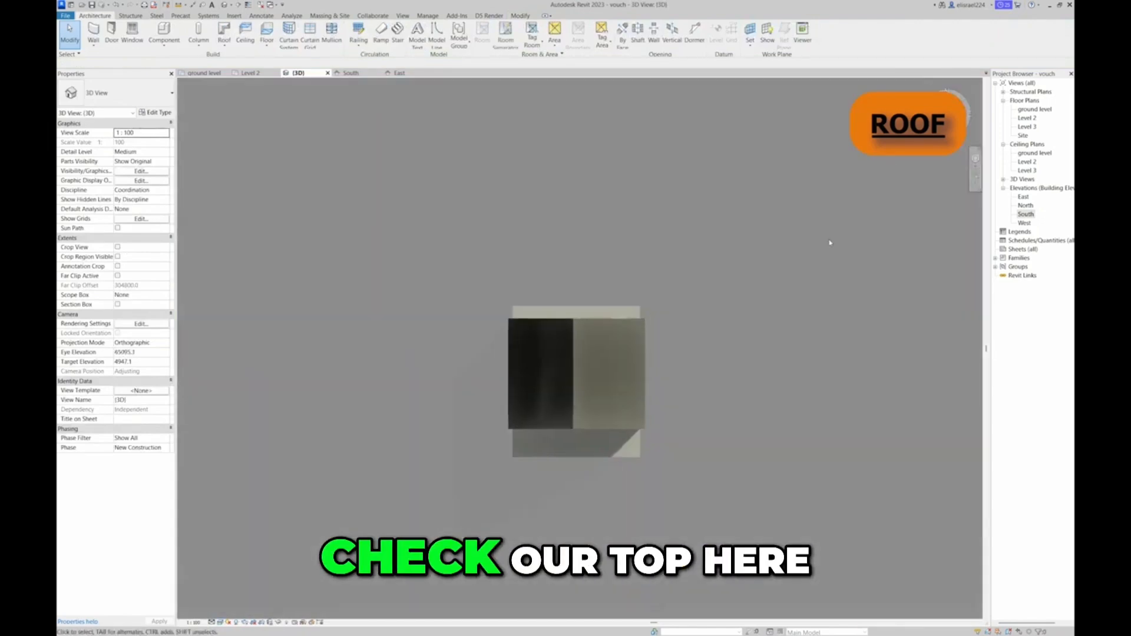
click(547, 413)
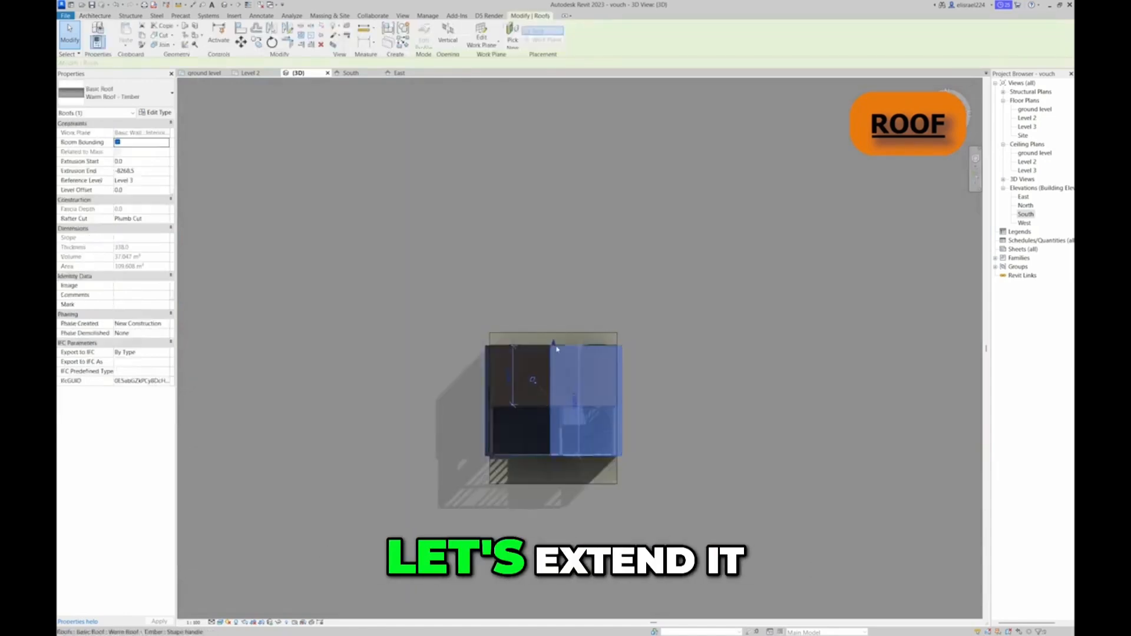
drag(554, 344, 553, 334)
drag(553, 461, 553, 484)
click(675, 369)
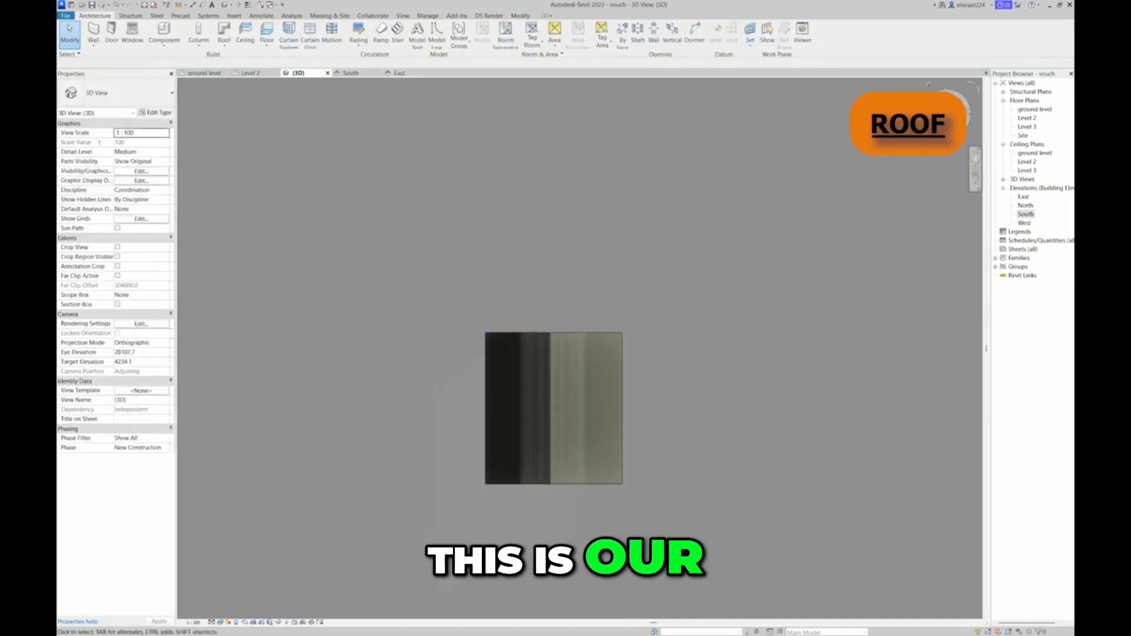
click(946, 125)
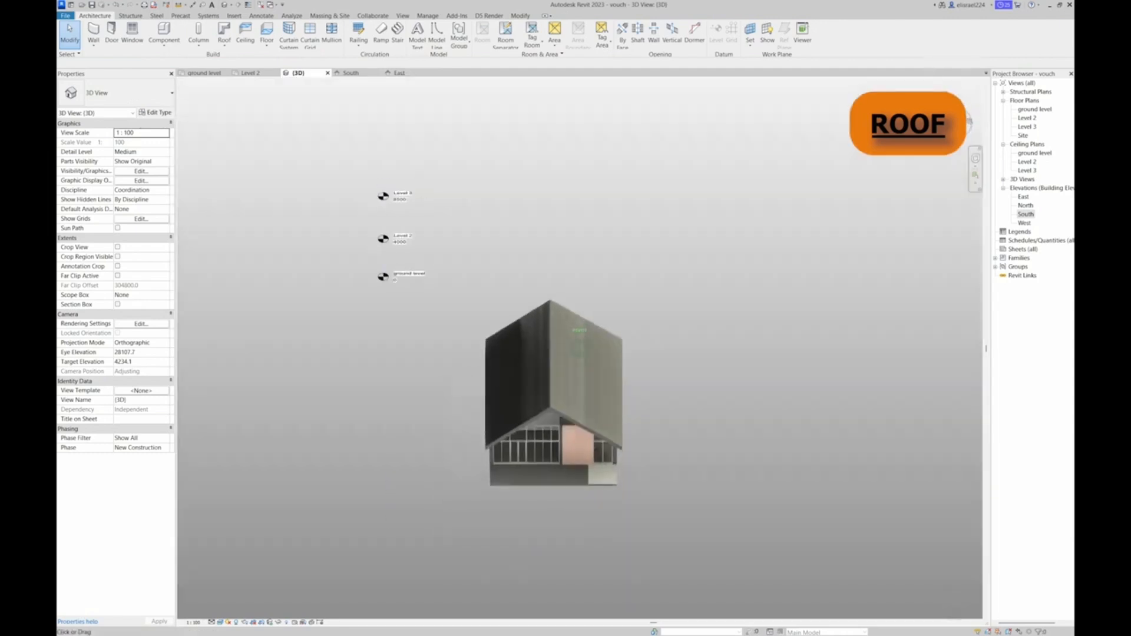
click(947, 126)
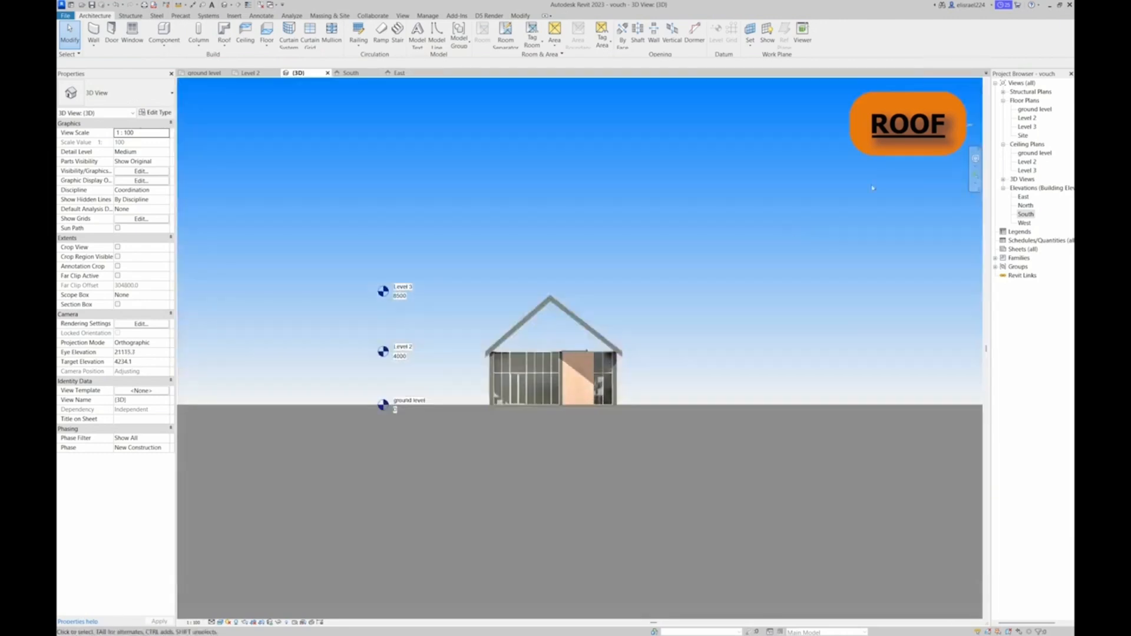
Attach the top of the wood-panelled front curtain wall to the roof
scroll(526, 380, up, 4)
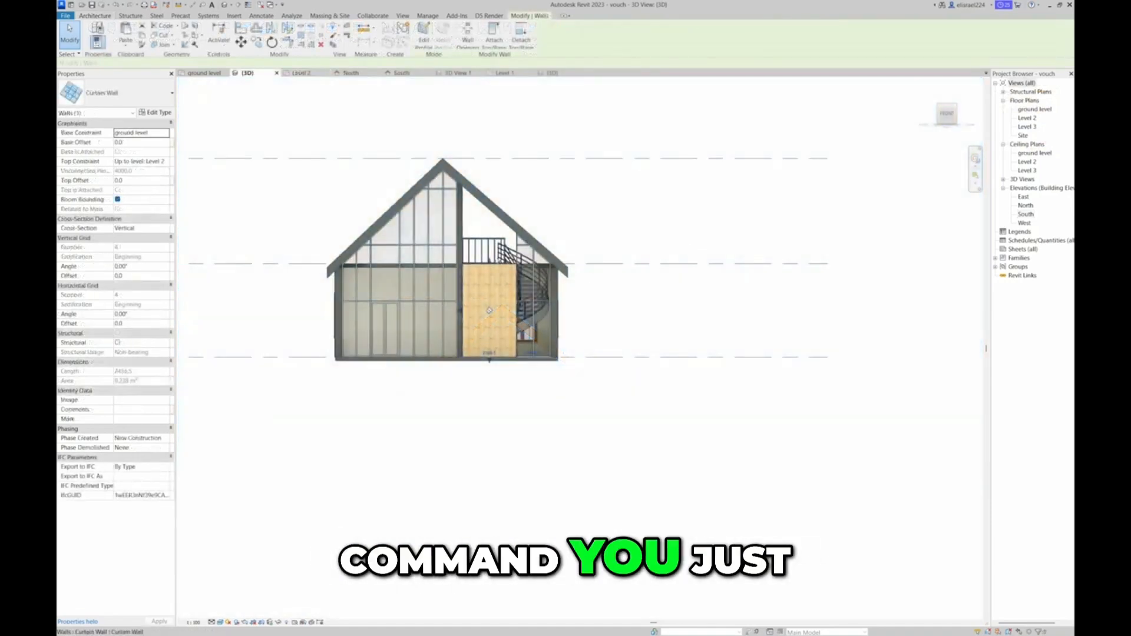
key(Escape)
click(490, 270)
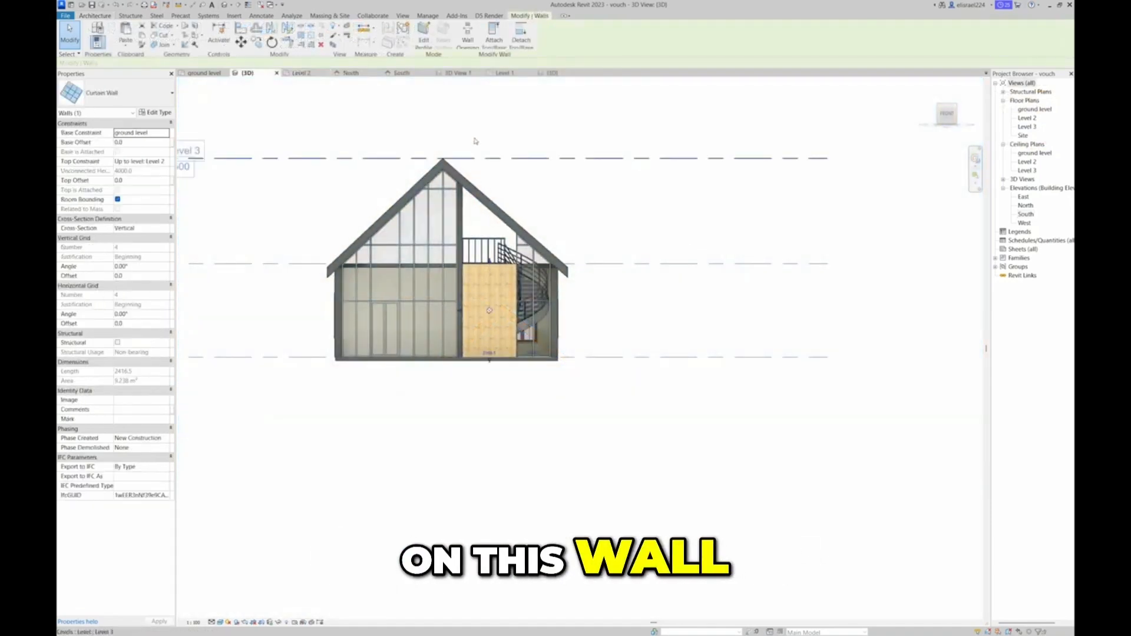
click(497, 39)
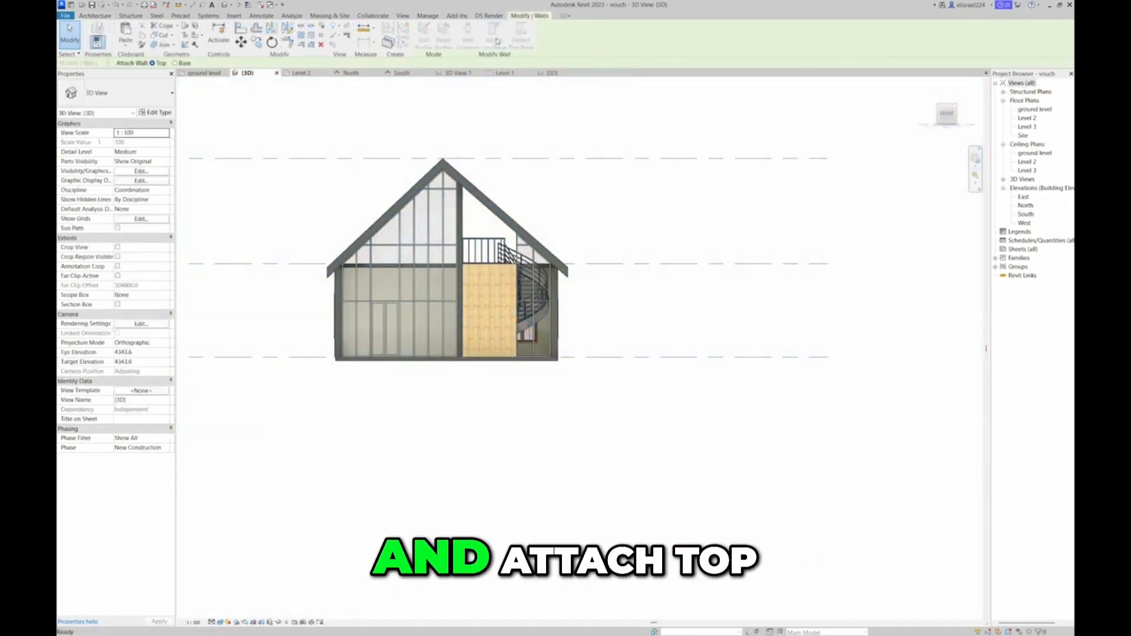
click(480, 195)
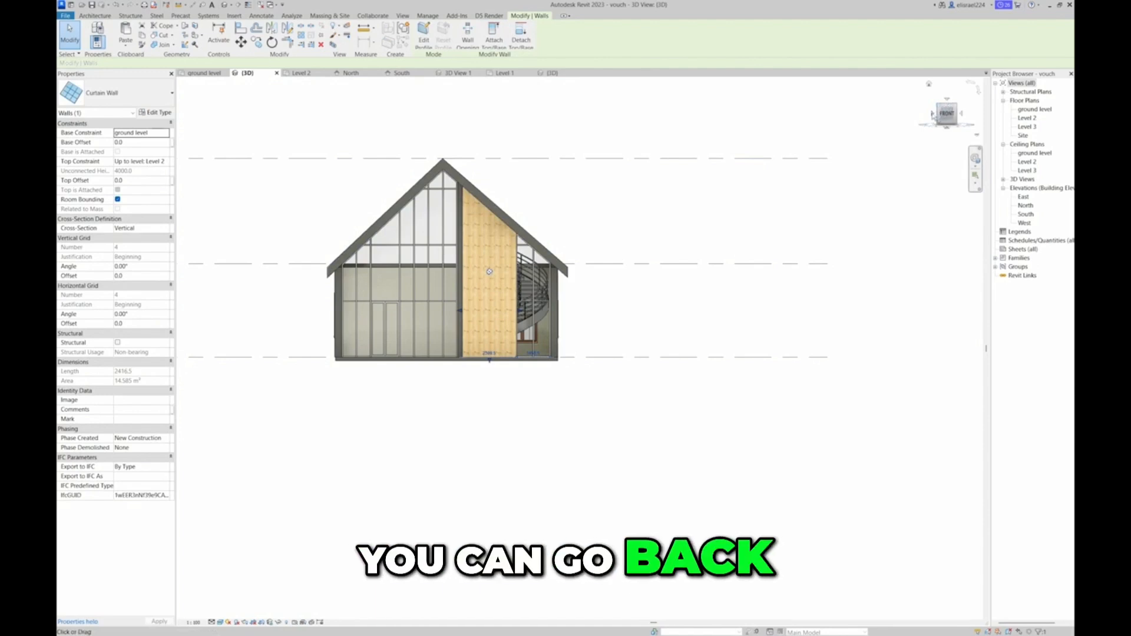
Try to attach the top of the Generic - 300mm back wall to the roof from the back 3D view
click(932, 114)
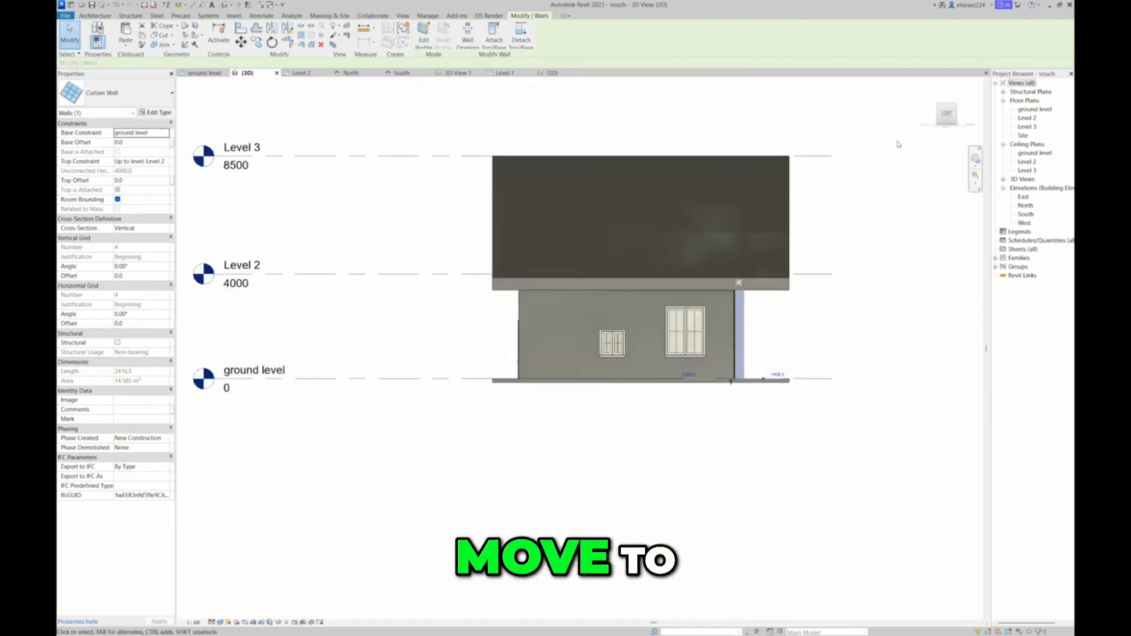
click(916, 116)
click(933, 115)
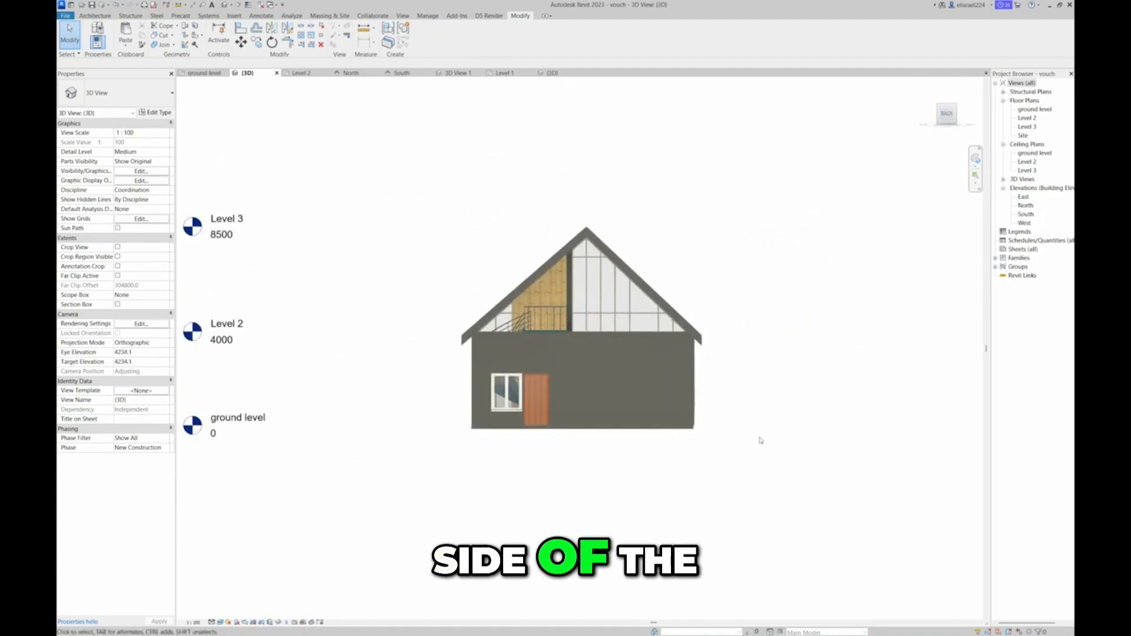
click(476, 367)
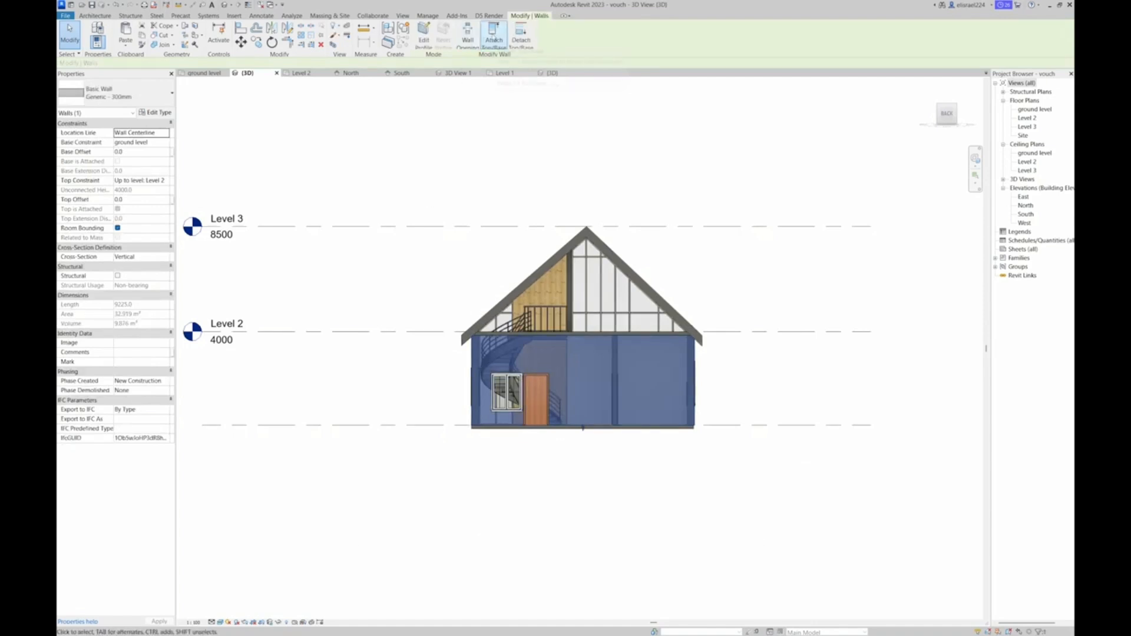
click(494, 37)
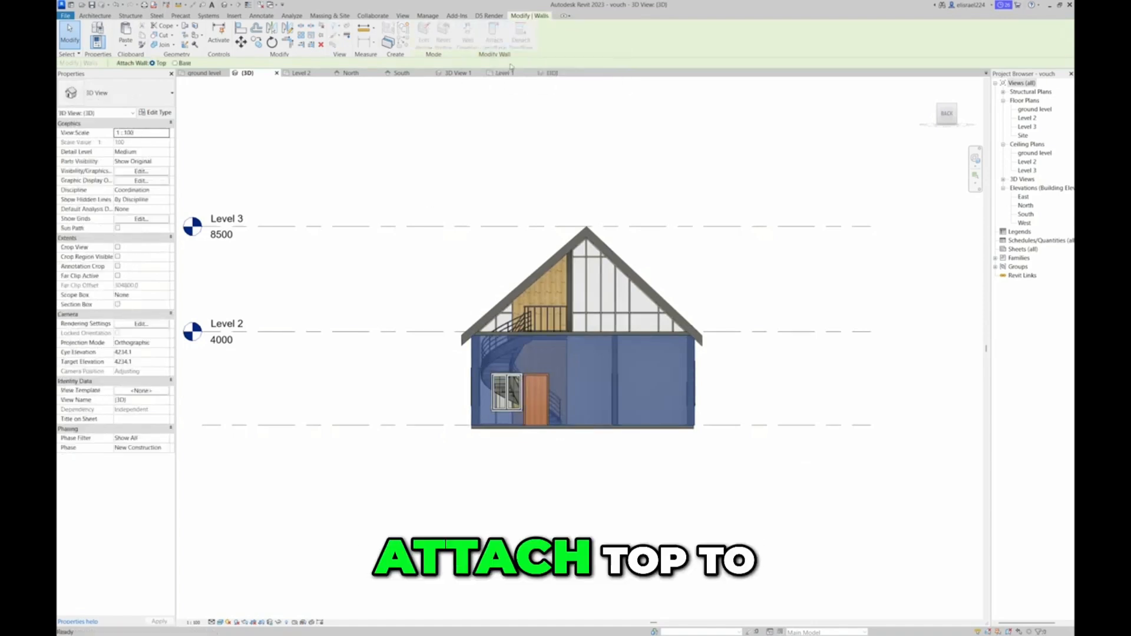
click(589, 239)
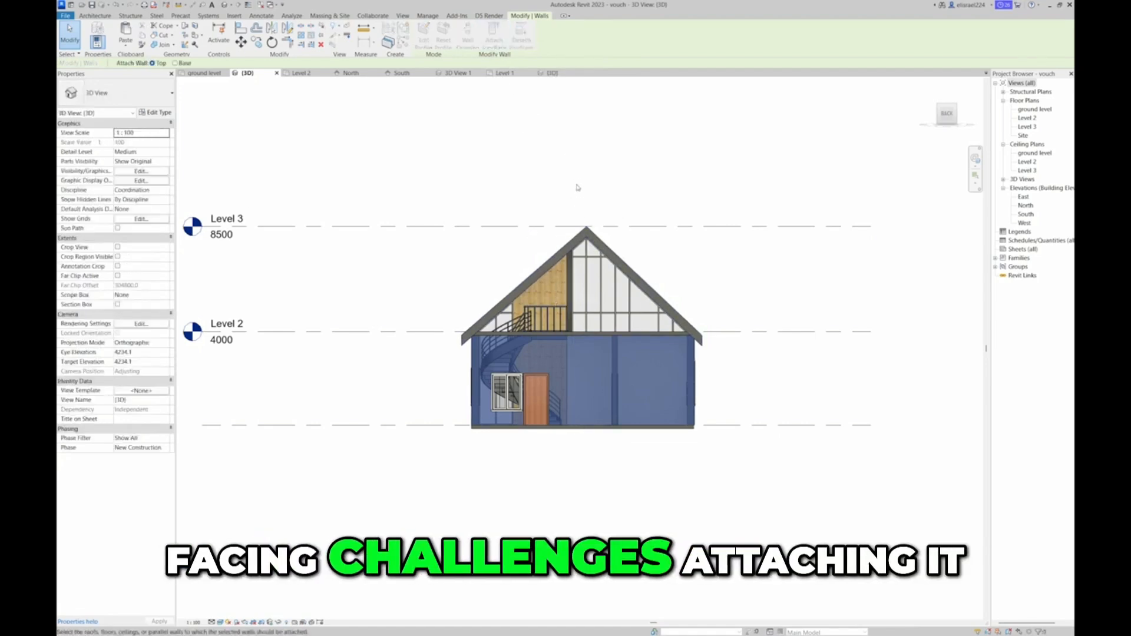
scroll(556, 327, up, 4)
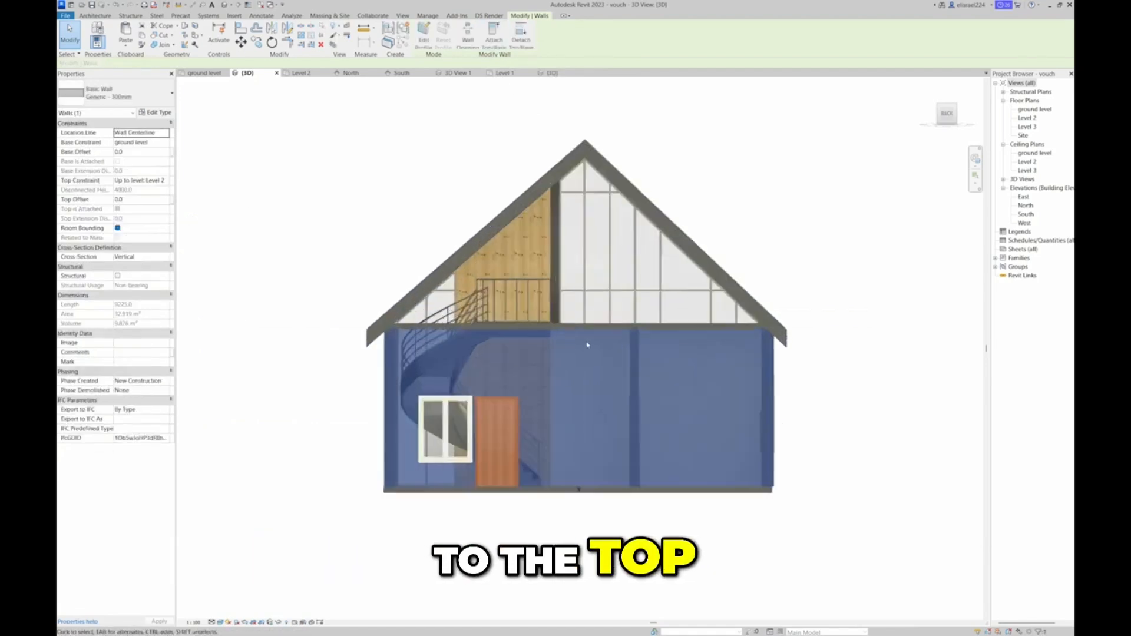
Edit the Level 2 floor's boundary so its back edge sits on the middle of the back wall, with a wall offset of -150
key(Escape)
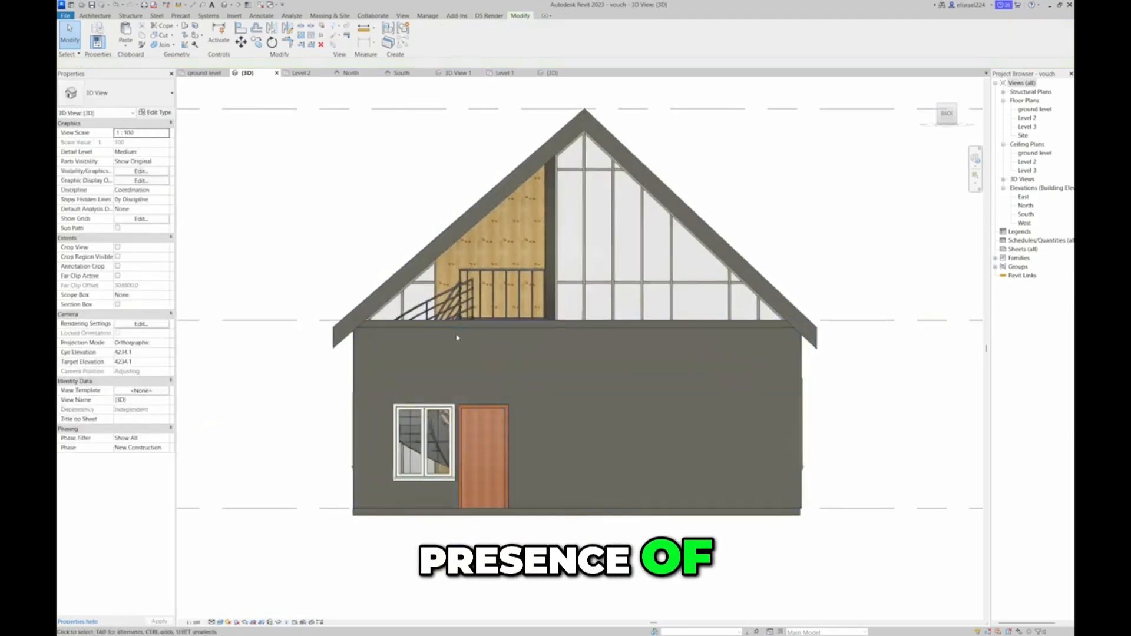
click(460, 323)
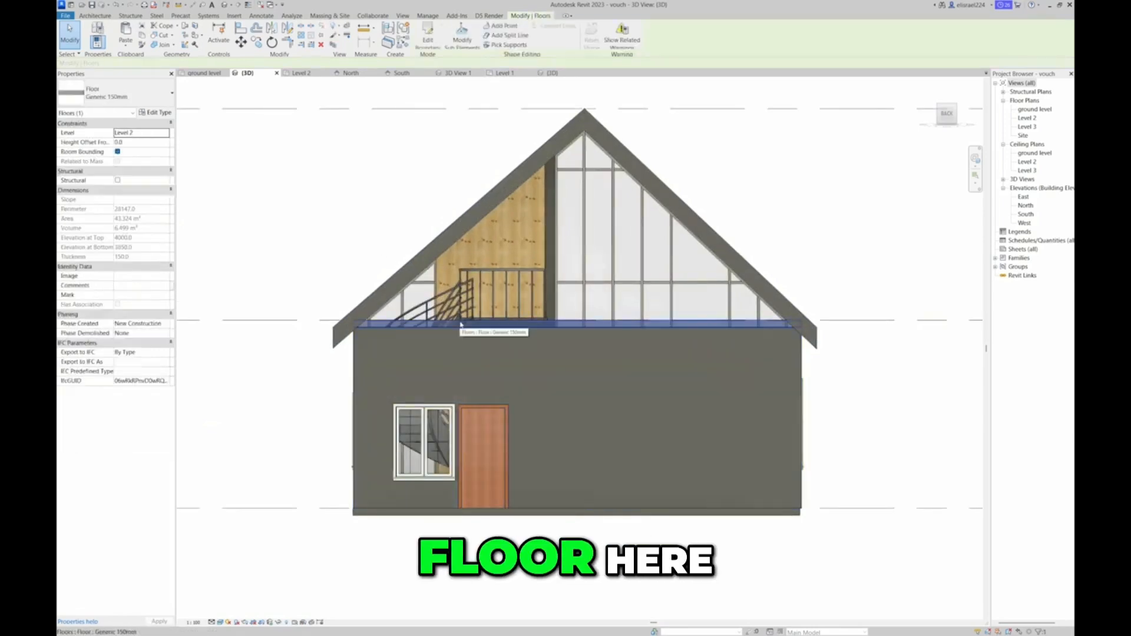
click(301, 73)
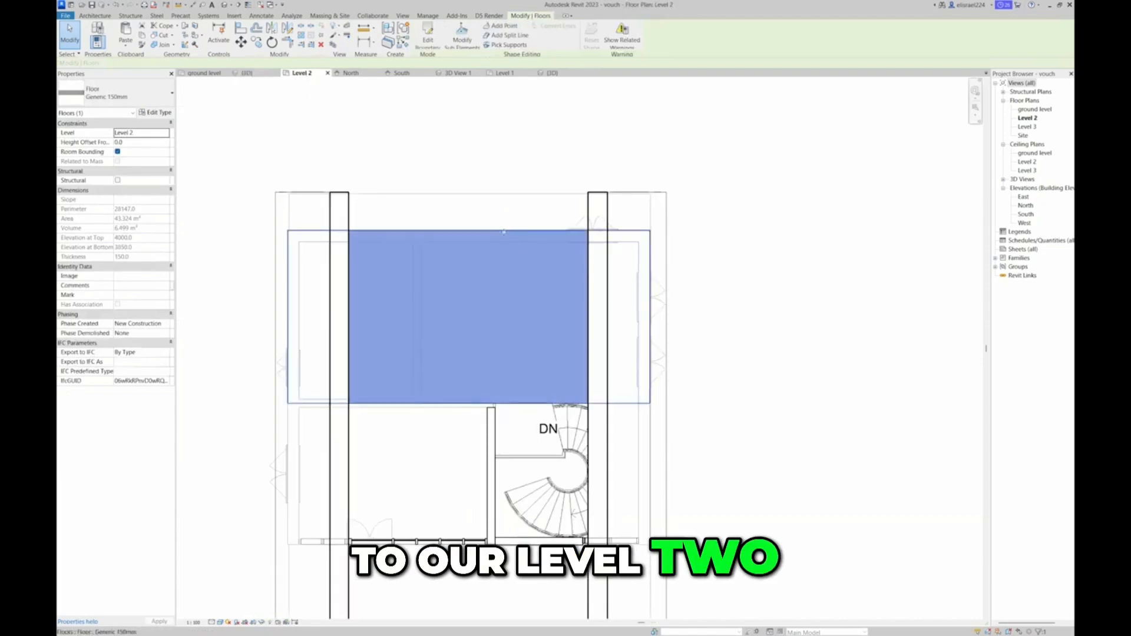
click(428, 37)
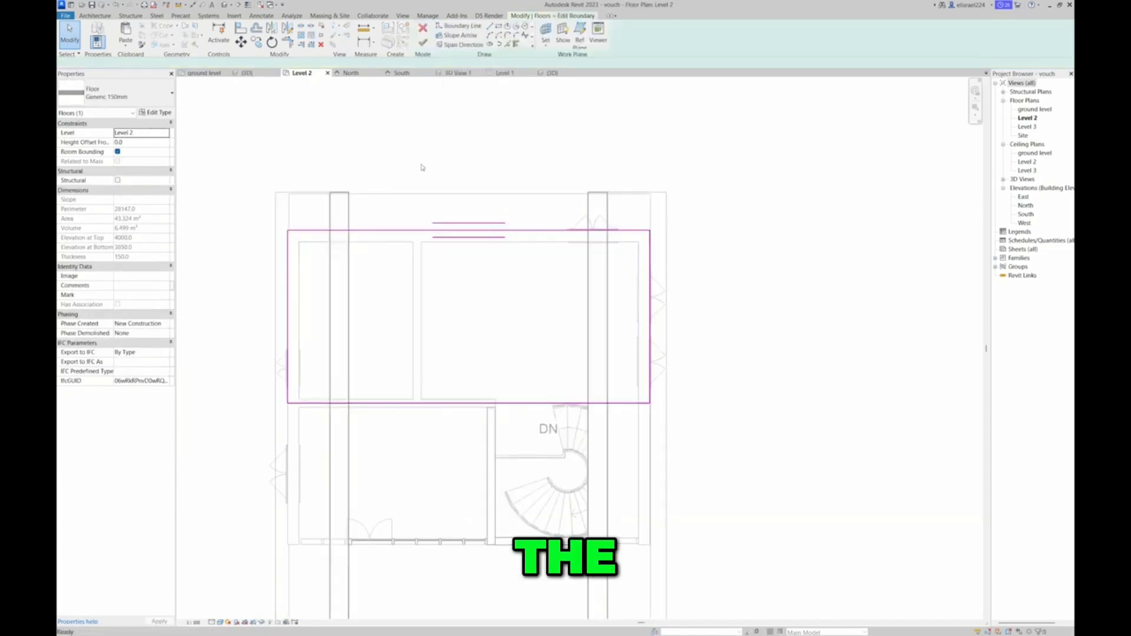
click(436, 235)
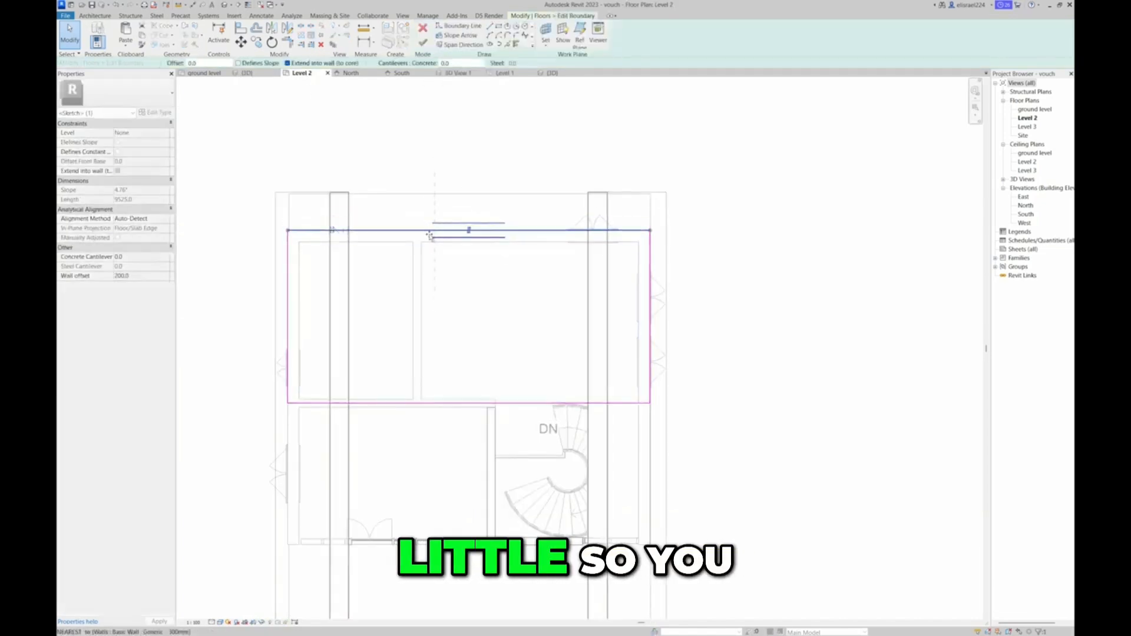
scroll(430, 237, up, 3)
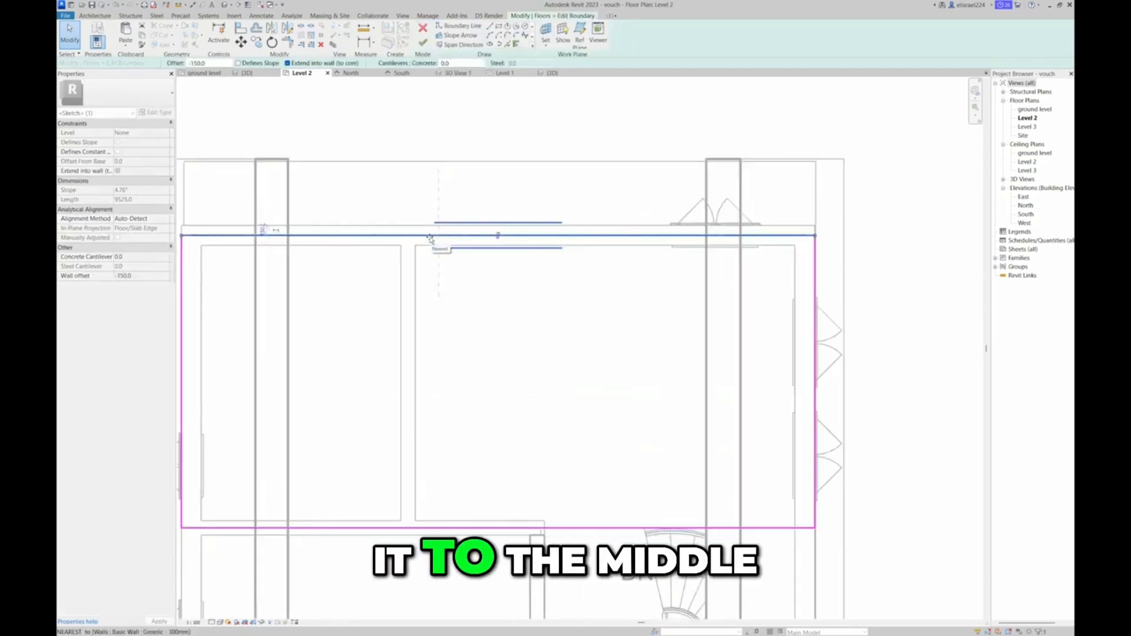
scroll(430, 237, down, 3)
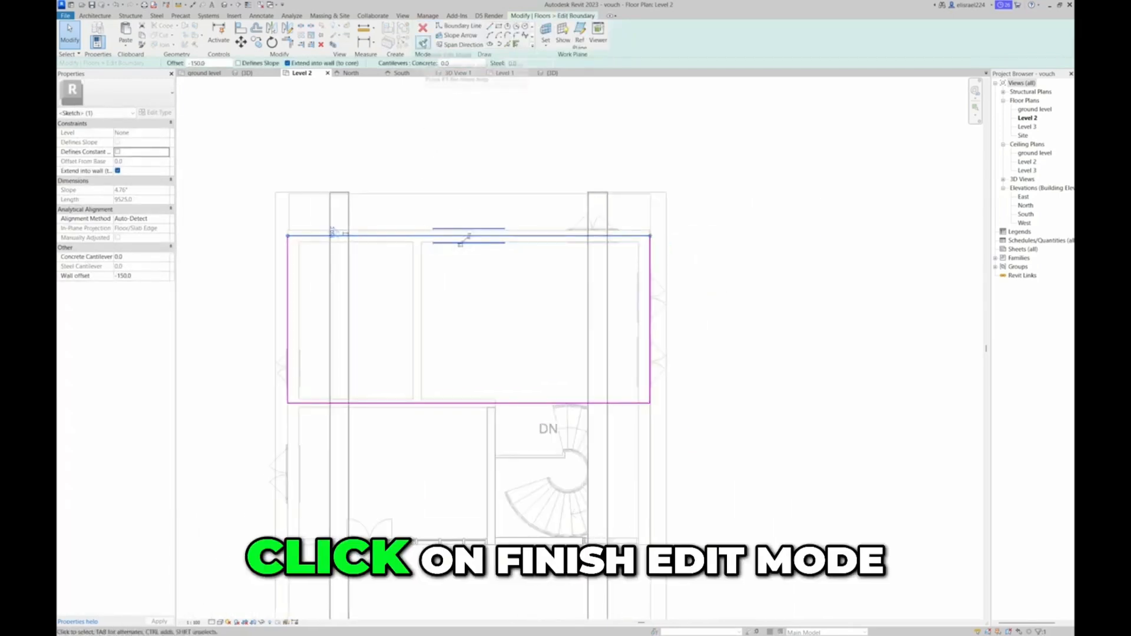
Finish the floor boundary edit, dismiss the save reminder, and attach the walls at that level to the floor's underside
click(422, 43)
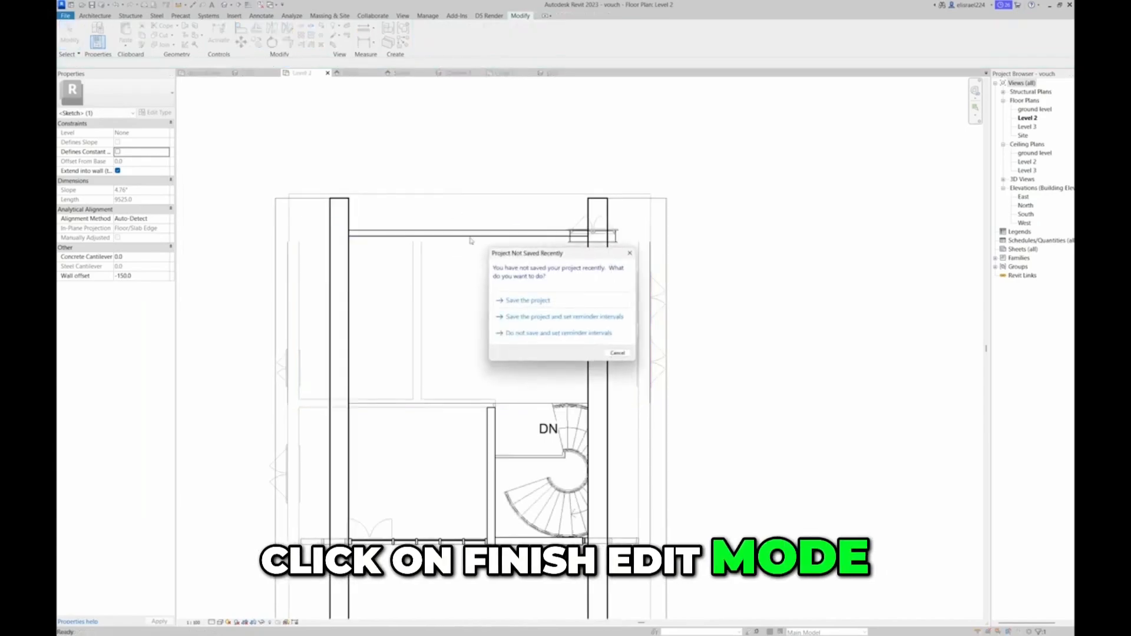
click(628, 254)
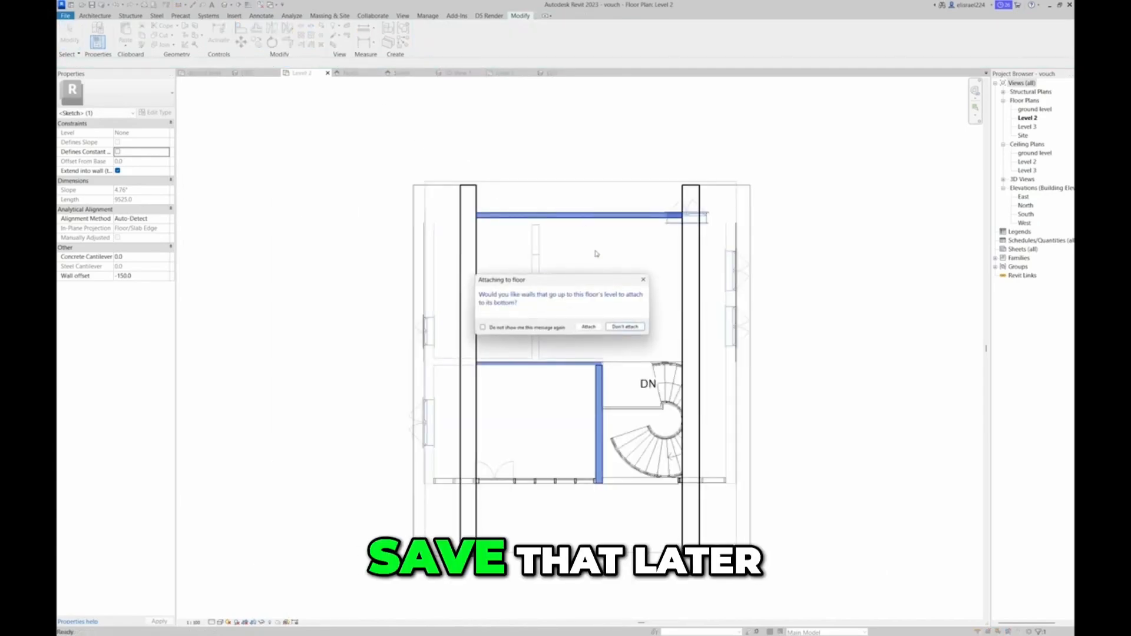
click(588, 327)
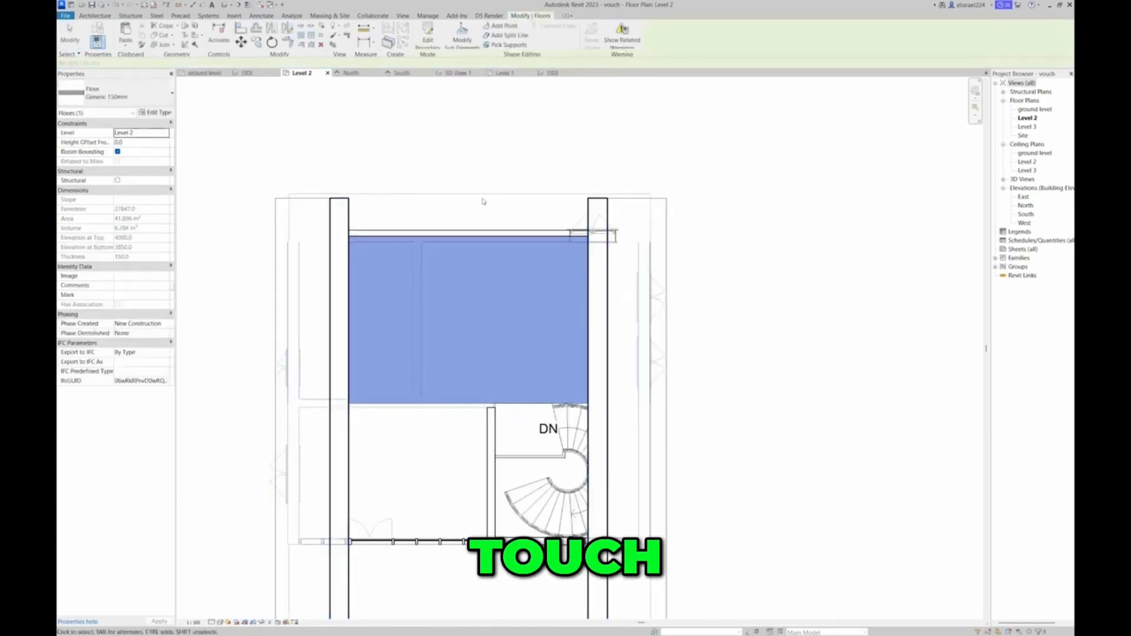
Examine the back wall under the roof and the open front and side overhangs in the 3D view
click(247, 73)
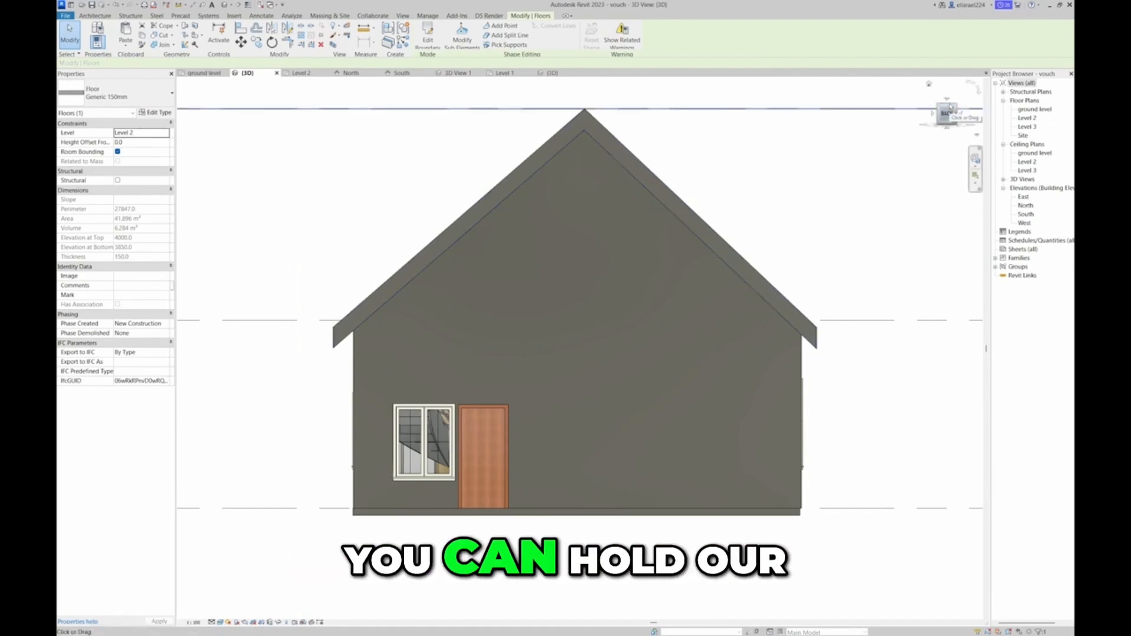
shift+middle_drag(831, 259, 289, 261)
click(289, 231)
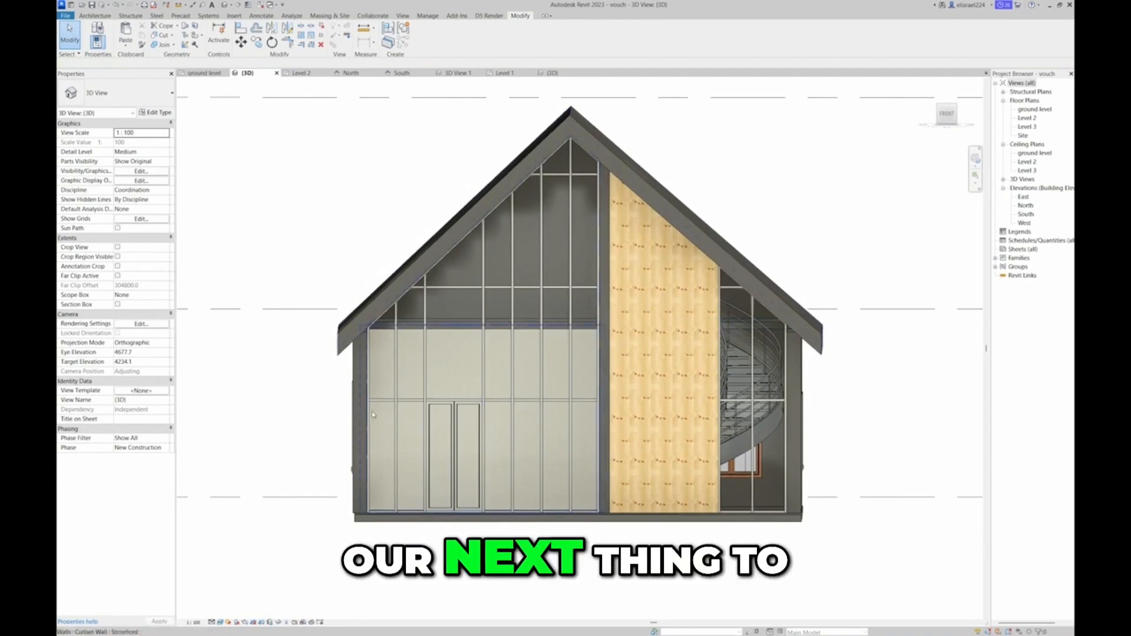
scroll(548, 327, down, 4)
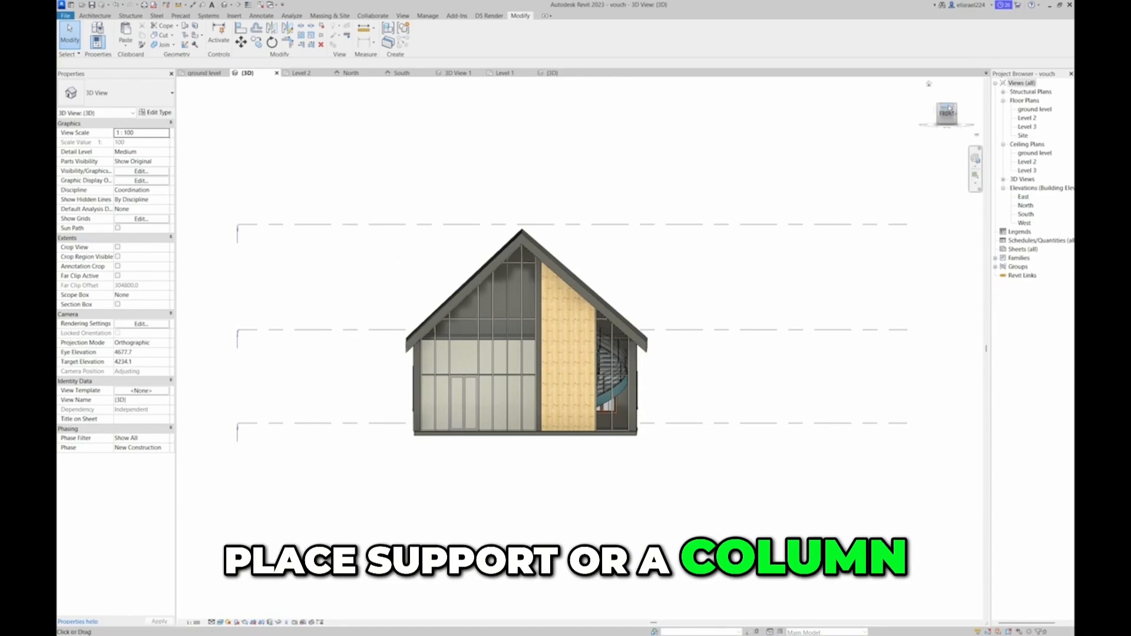
click(949, 107)
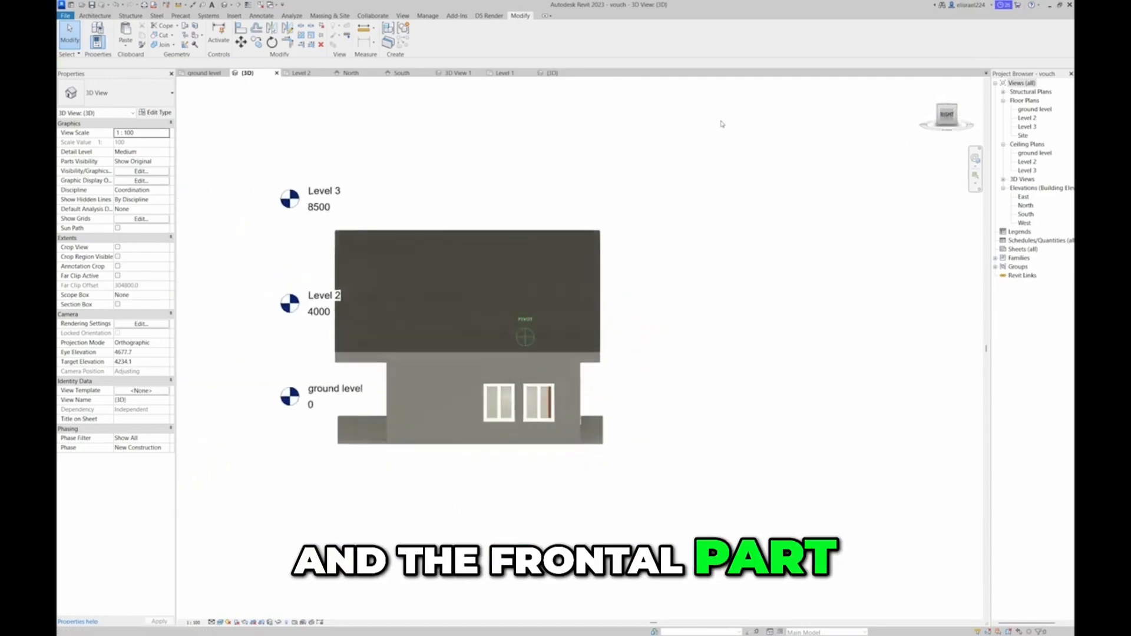
drag(787, 170, 938, 146)
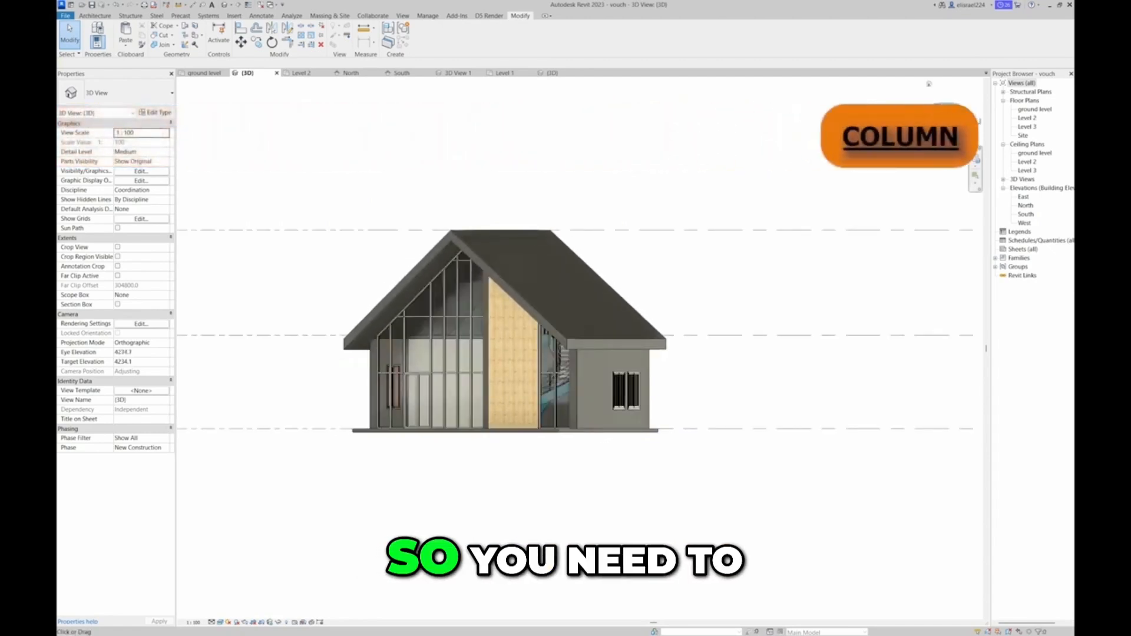
Place two 475 x 610mm rectangular architectural columns near the front corners of the porch slab in the ground level plan
click(96, 15)
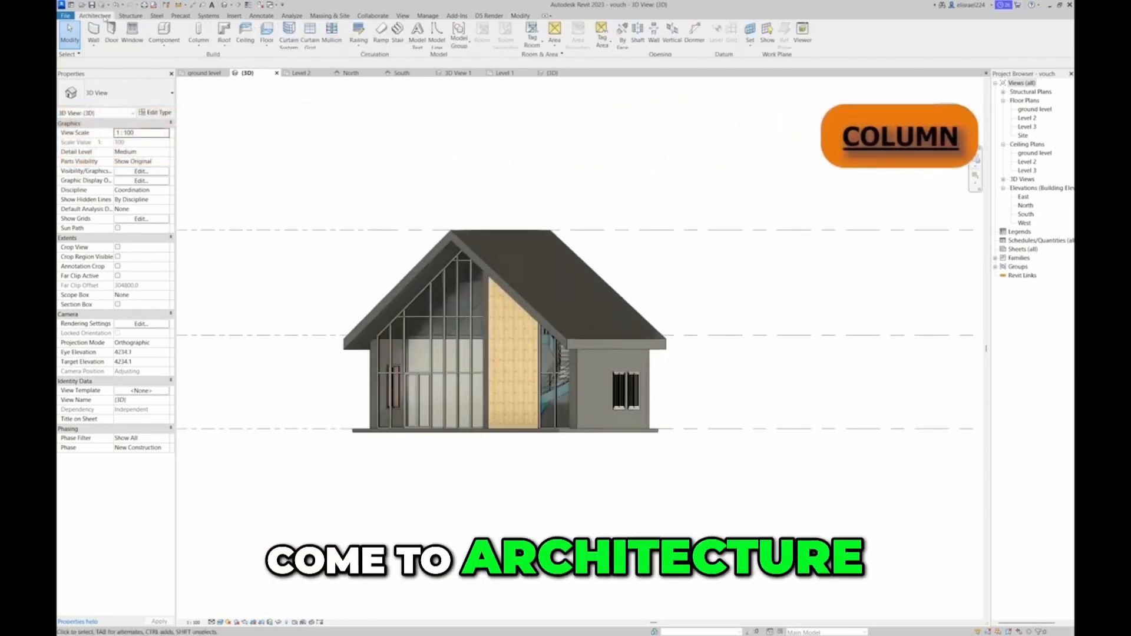
click(204, 49)
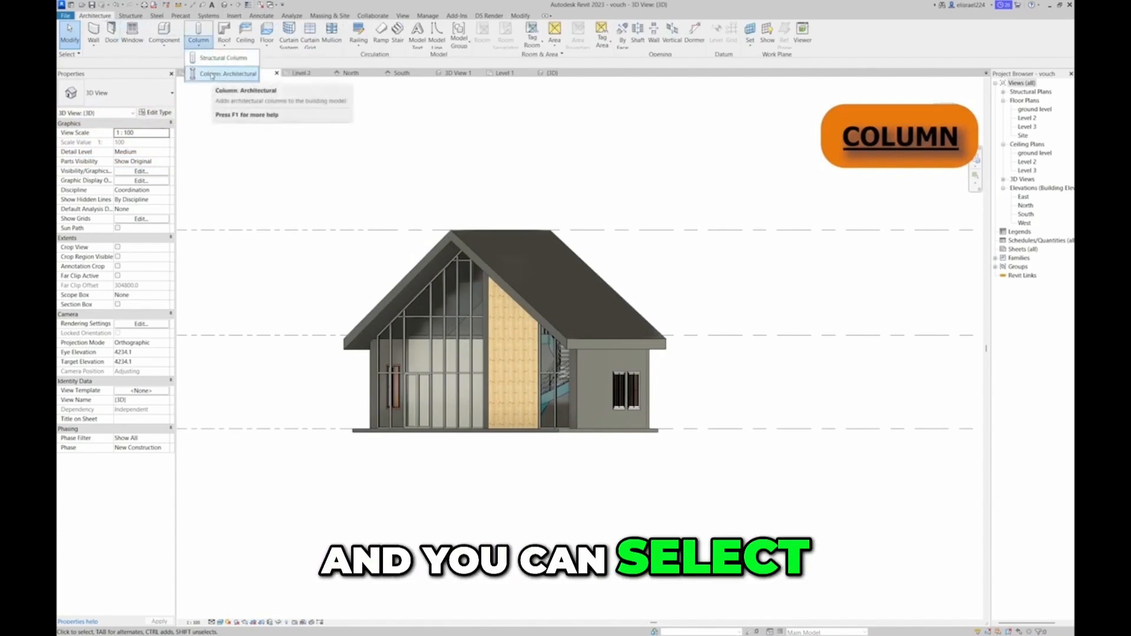
click(212, 75)
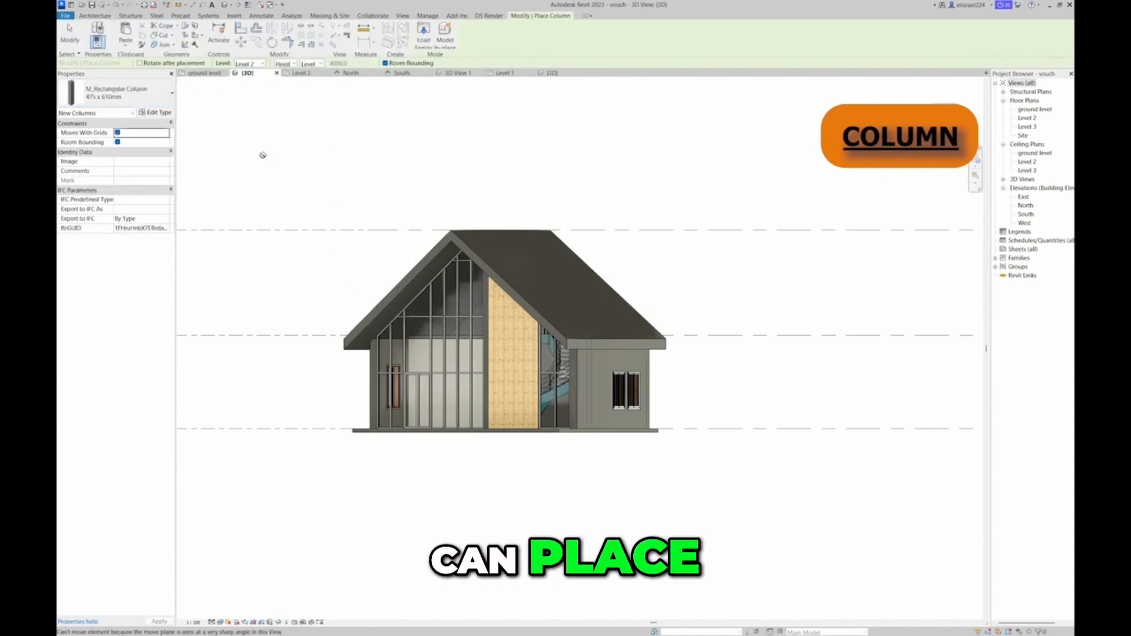
click(205, 73)
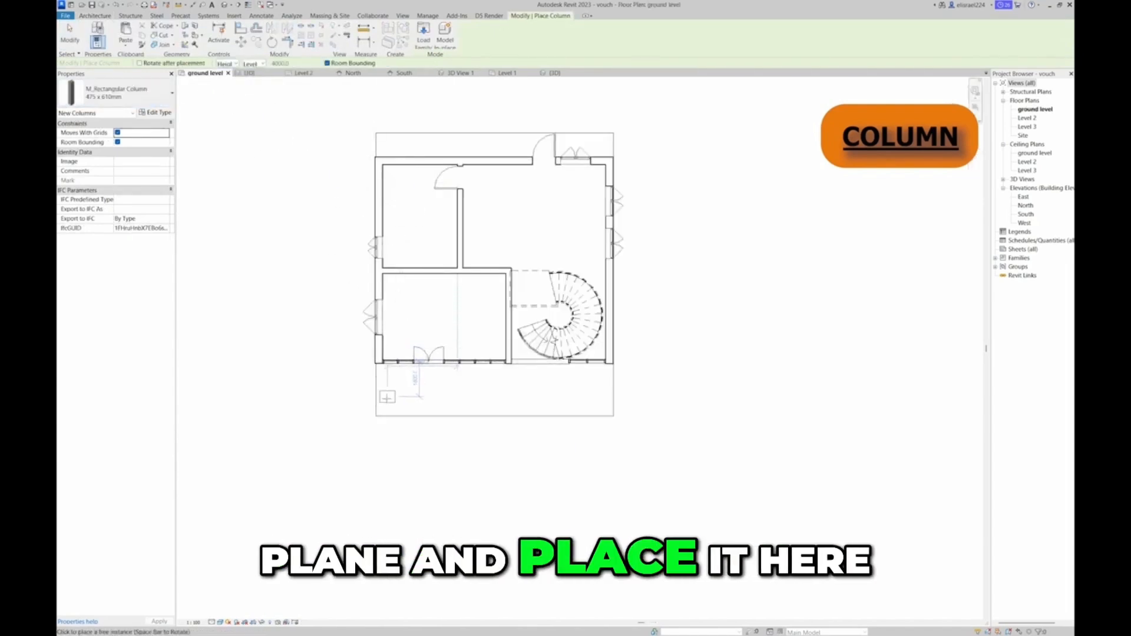
scroll(386, 397, up, 5)
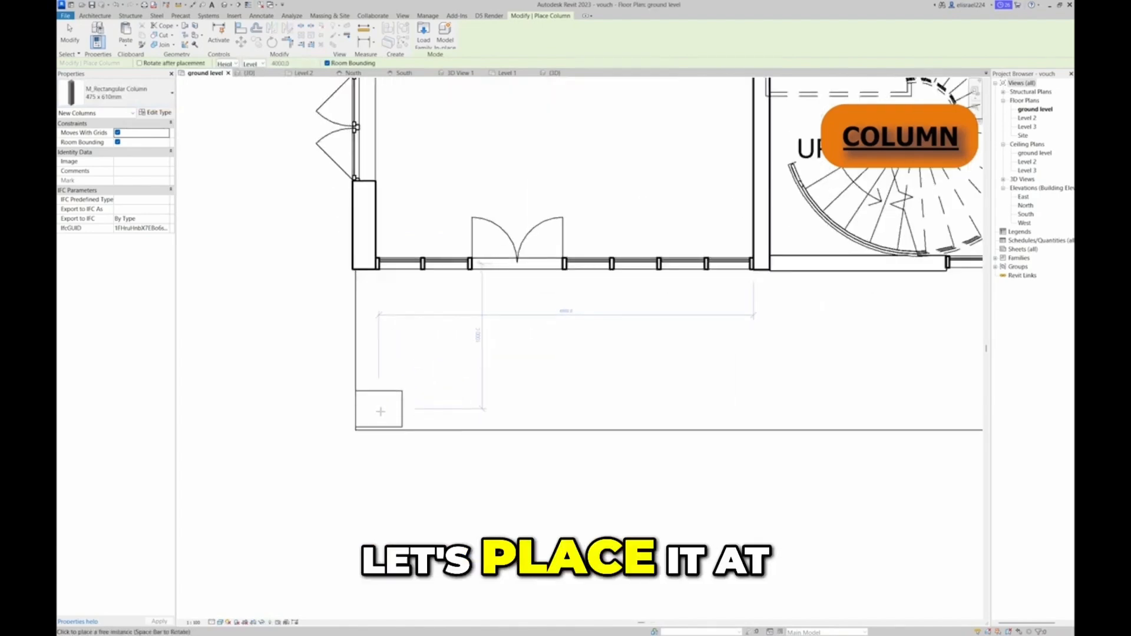
scroll(380, 411, down, 5)
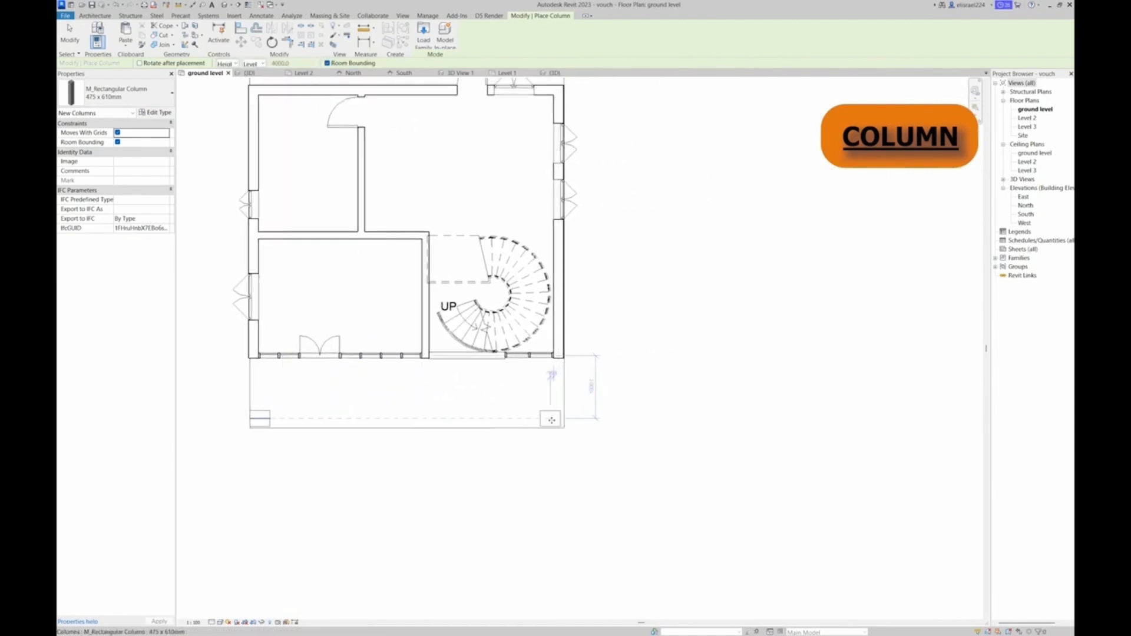
key(Escape)
key(Escape)
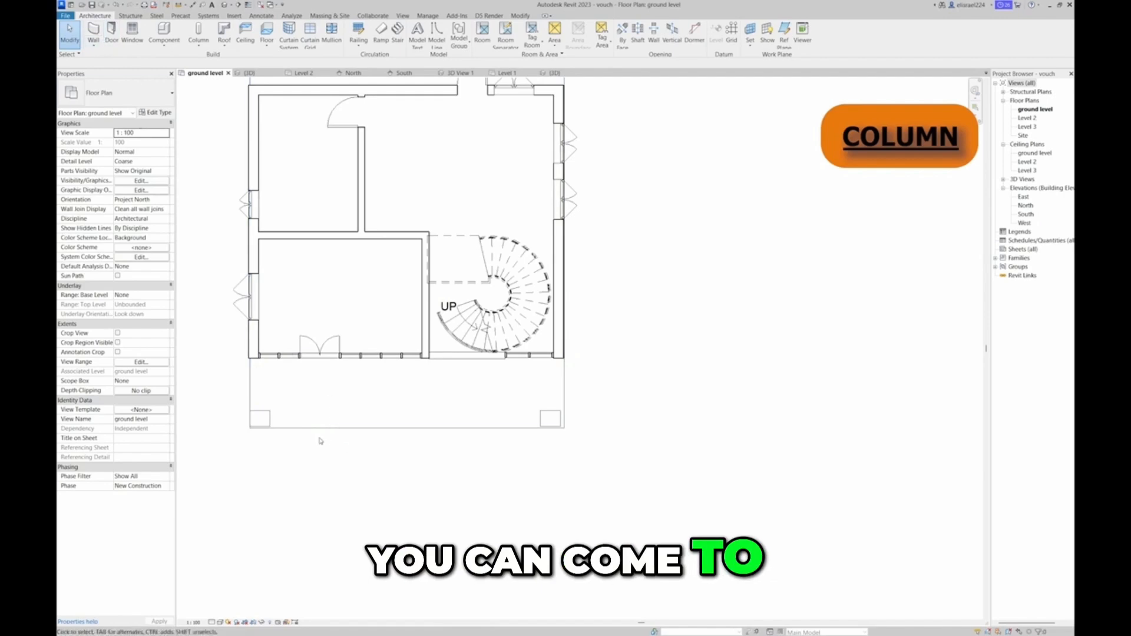
Align the outer faces of both front columns with the porch slab's edges in the ground level plan
click(260, 418)
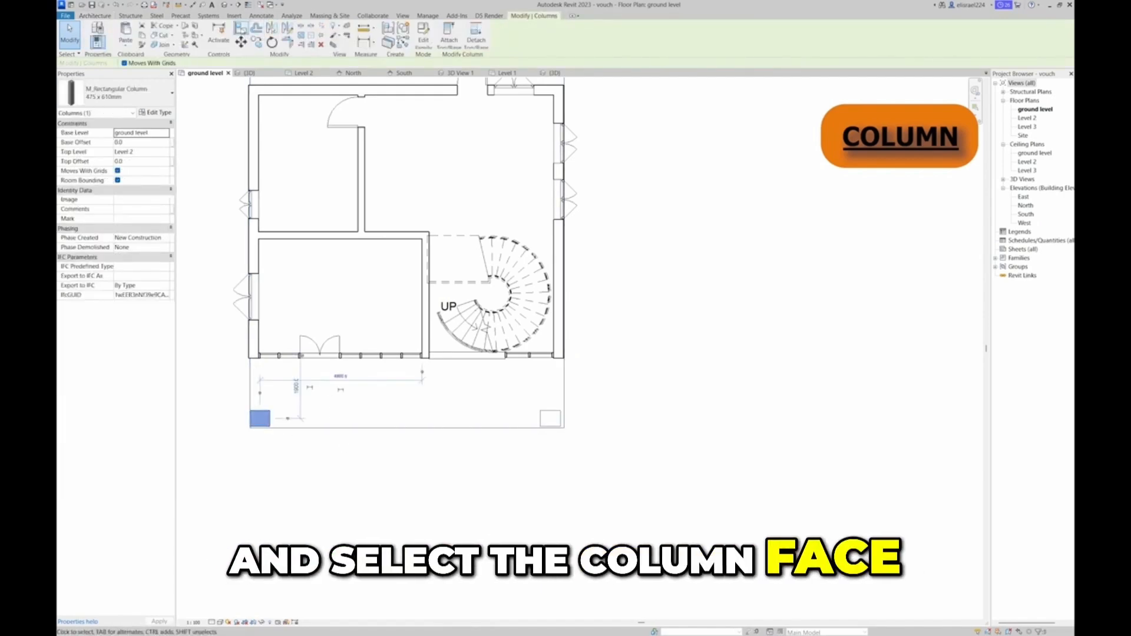
click(241, 28)
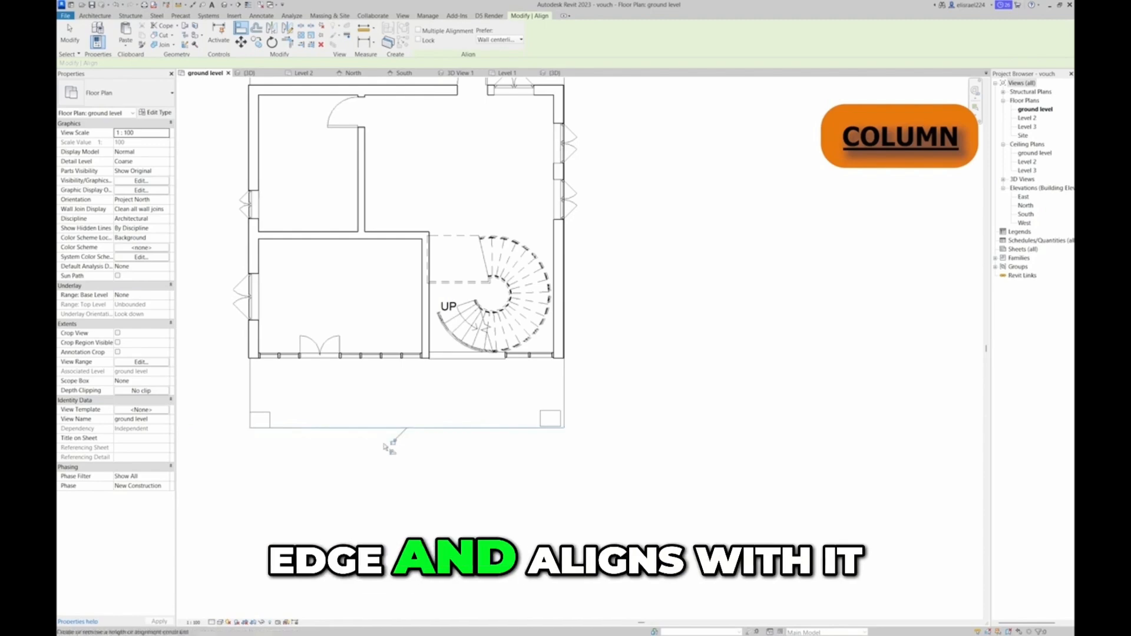
click(553, 427)
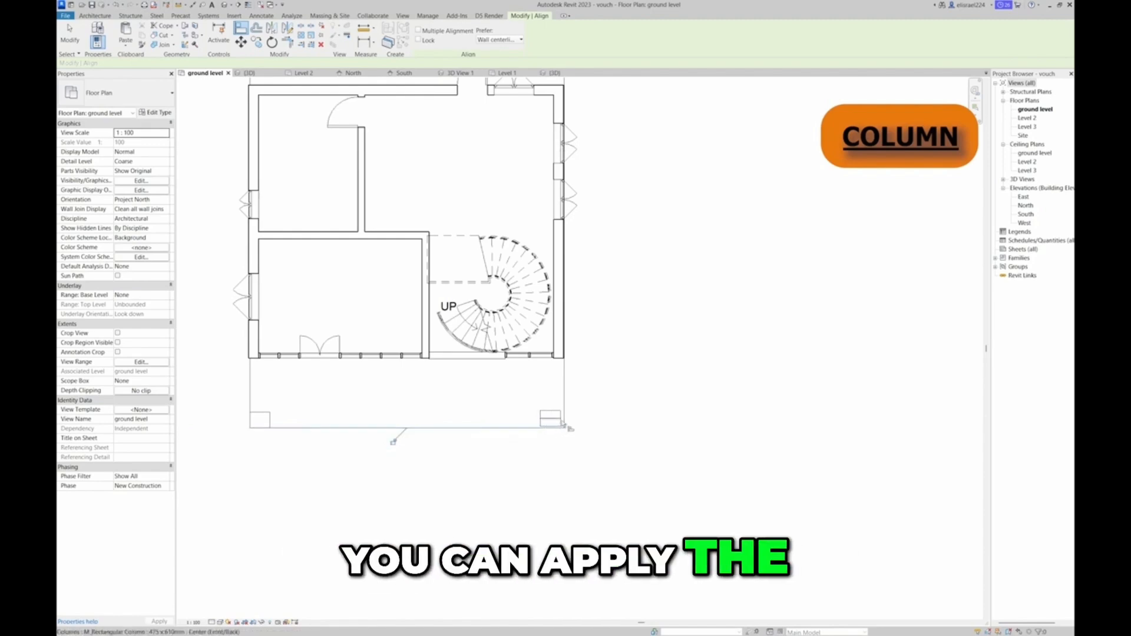
scroll(569, 428, up, 5)
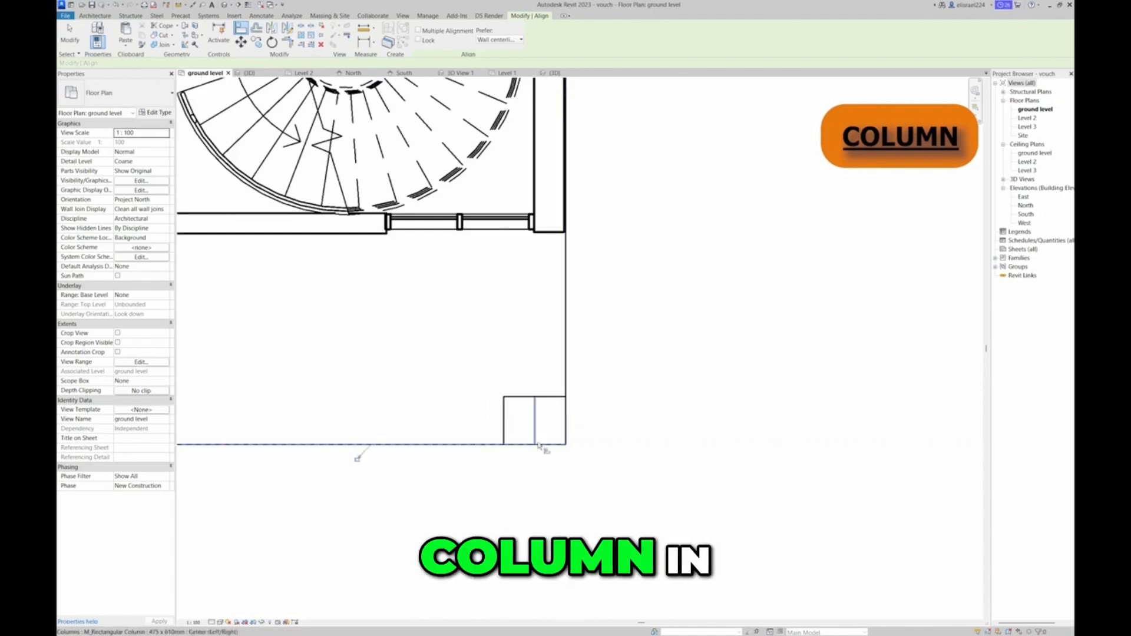
scroll(539, 446, down, 5)
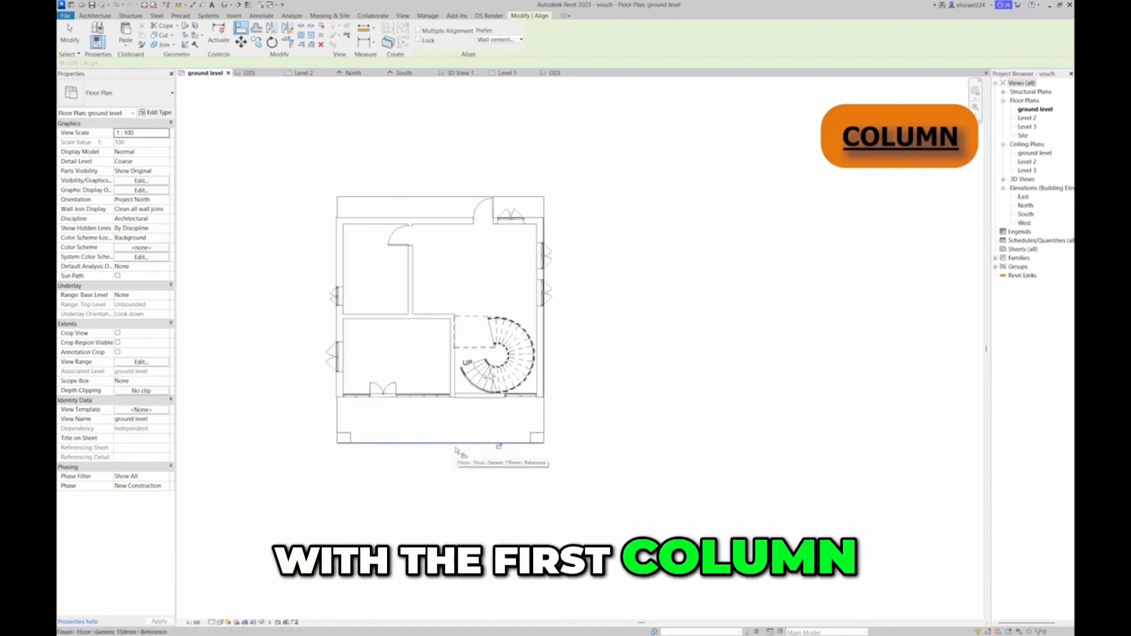
key(Escape)
key(Escape)
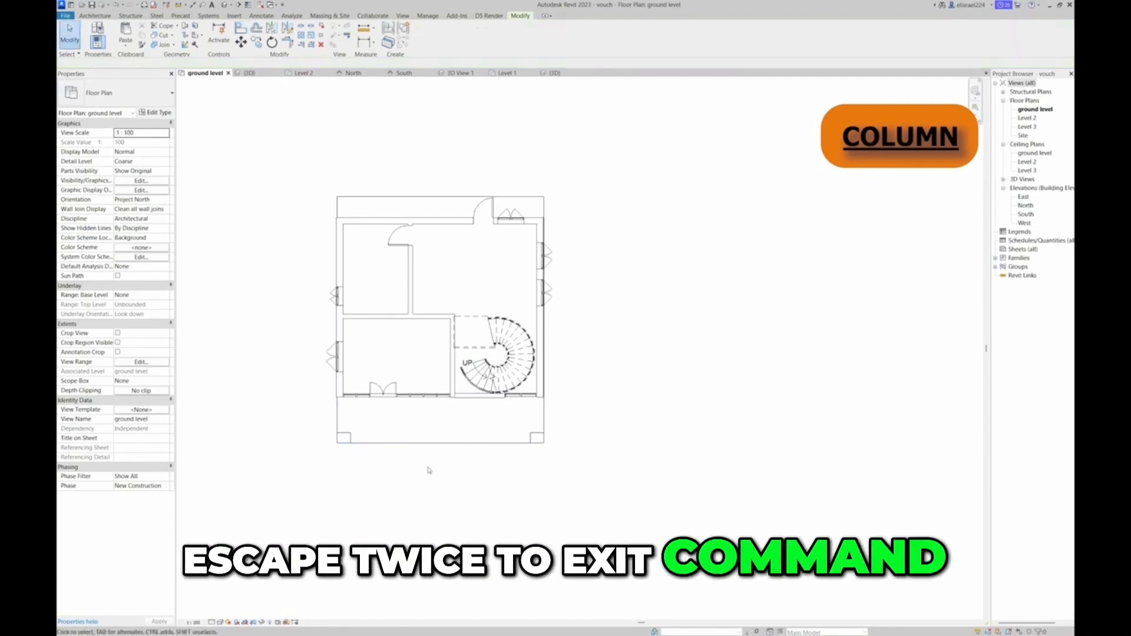
Examine the front porch columns and how they meet the roof from the front and side in the 3D view
click(262, 74)
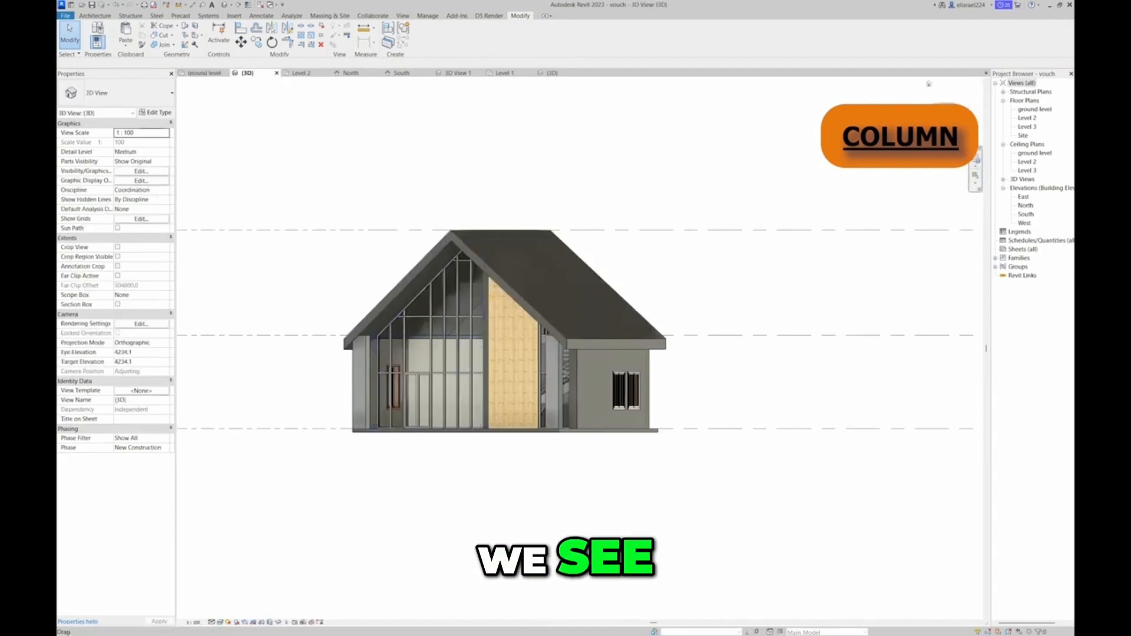
mouse_move(943, 134)
mouse_down()
mouse_move(158, 148)
mouse_move(274, 137)
mouse_move(326, 159)
mouse_move(323, 177)
mouse_move(252, 203)
mouse_move(204, 186)
mouse_move(183, 155)
mouse_up()
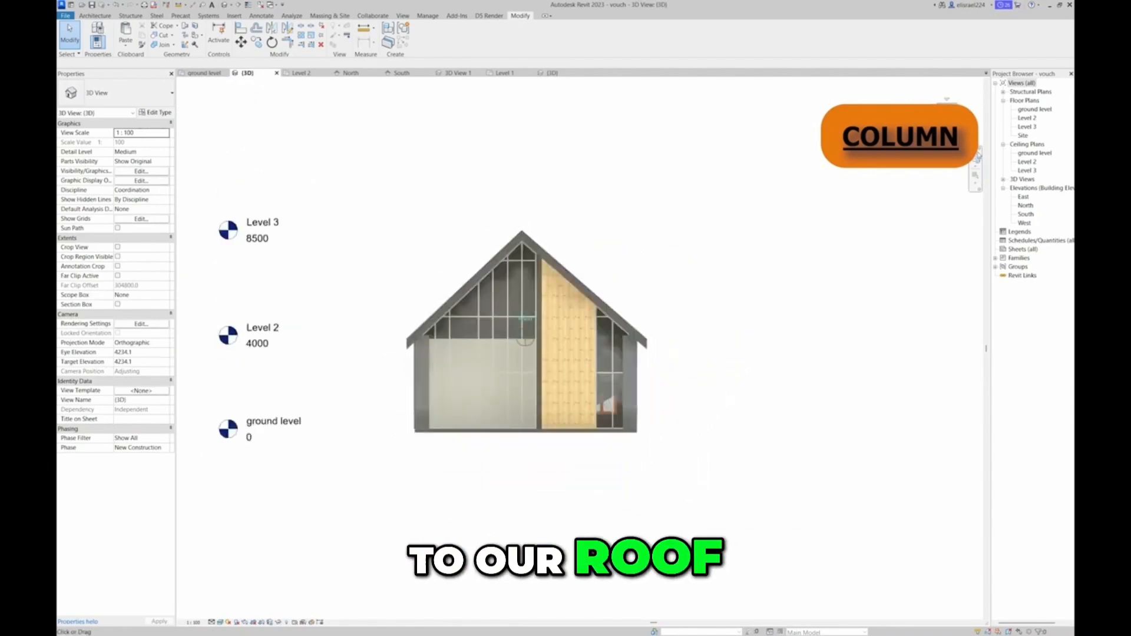
drag(943, 192, 793, 234)
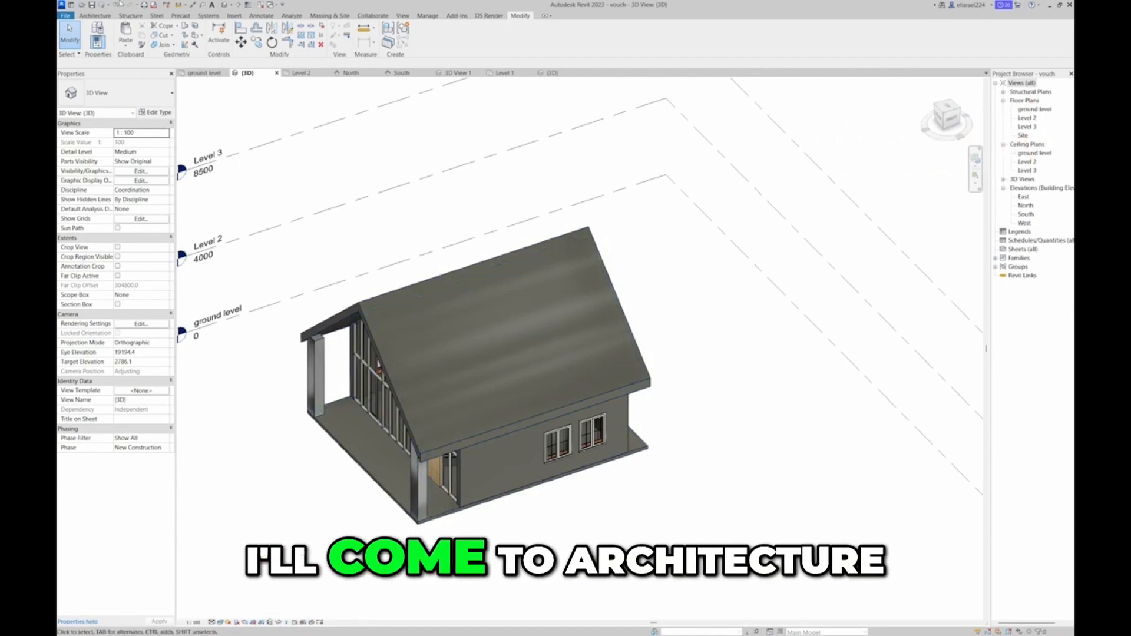
Sketch a straight railing about 1632 mm long from the front wall to the left porch column in the ground level plan
click(94, 16)
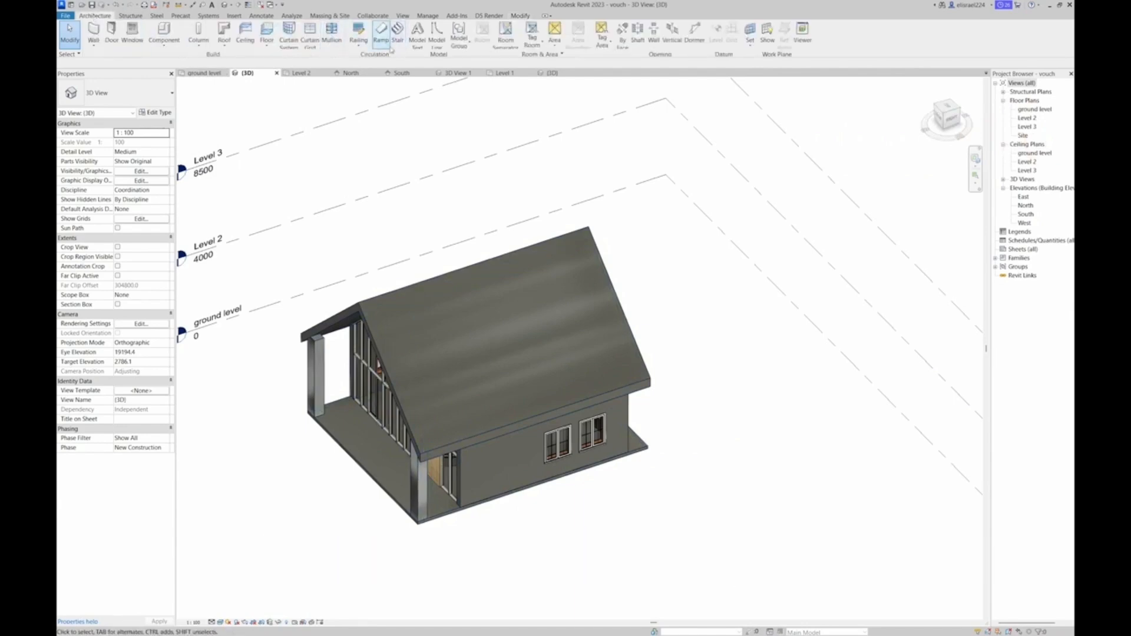
click(365, 44)
click(366, 58)
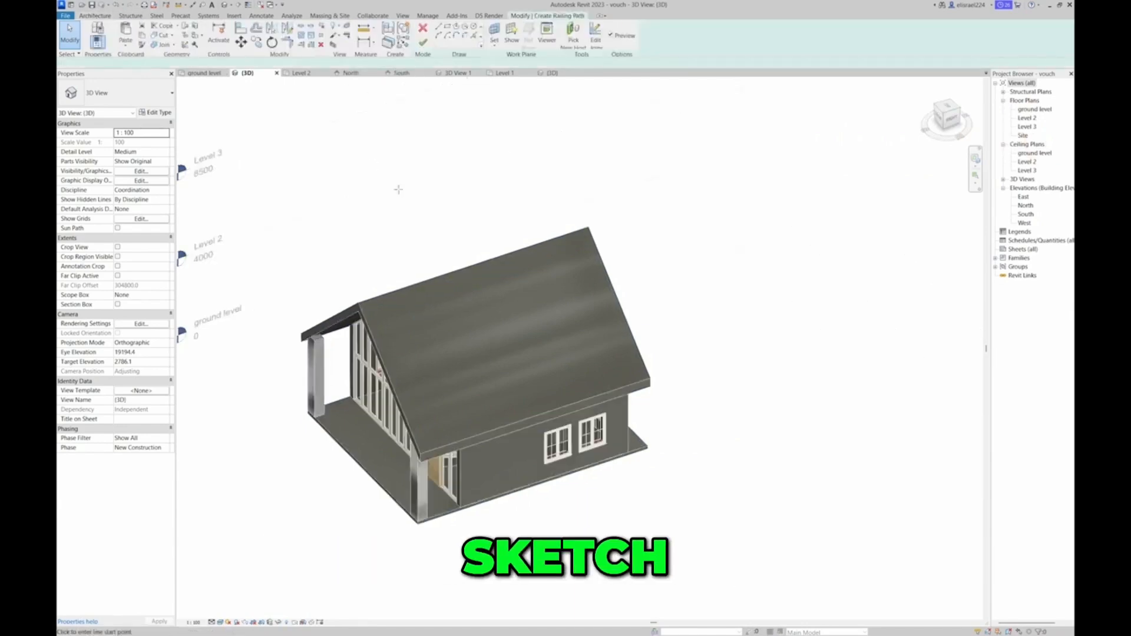
click(201, 73)
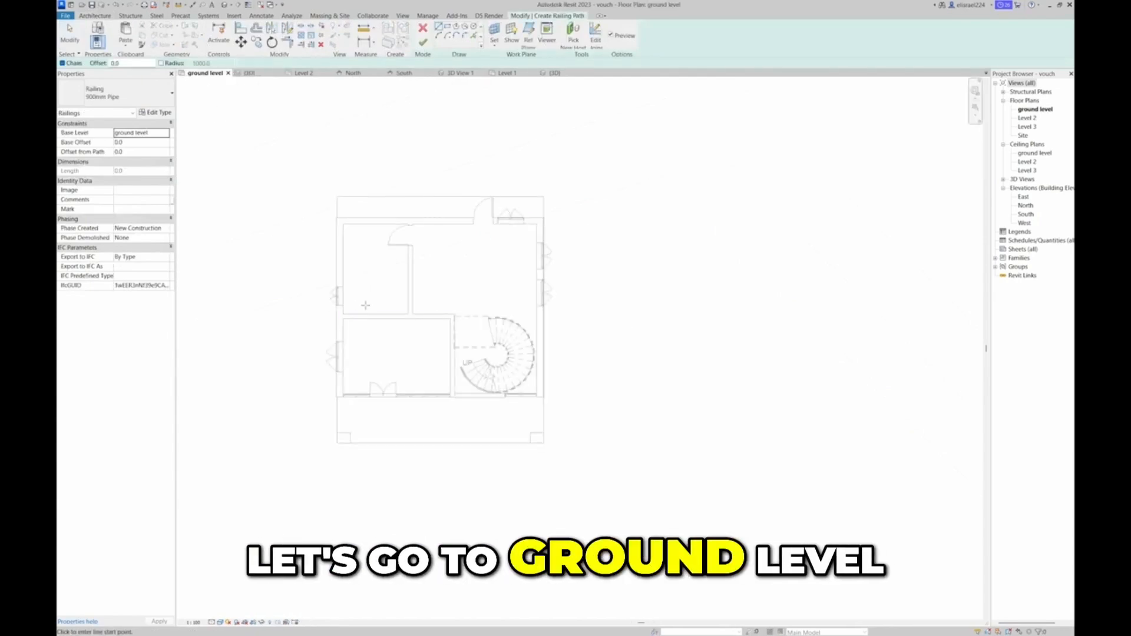
scroll(347, 400, up, 5)
middle_drag(373, 401, 394, 368)
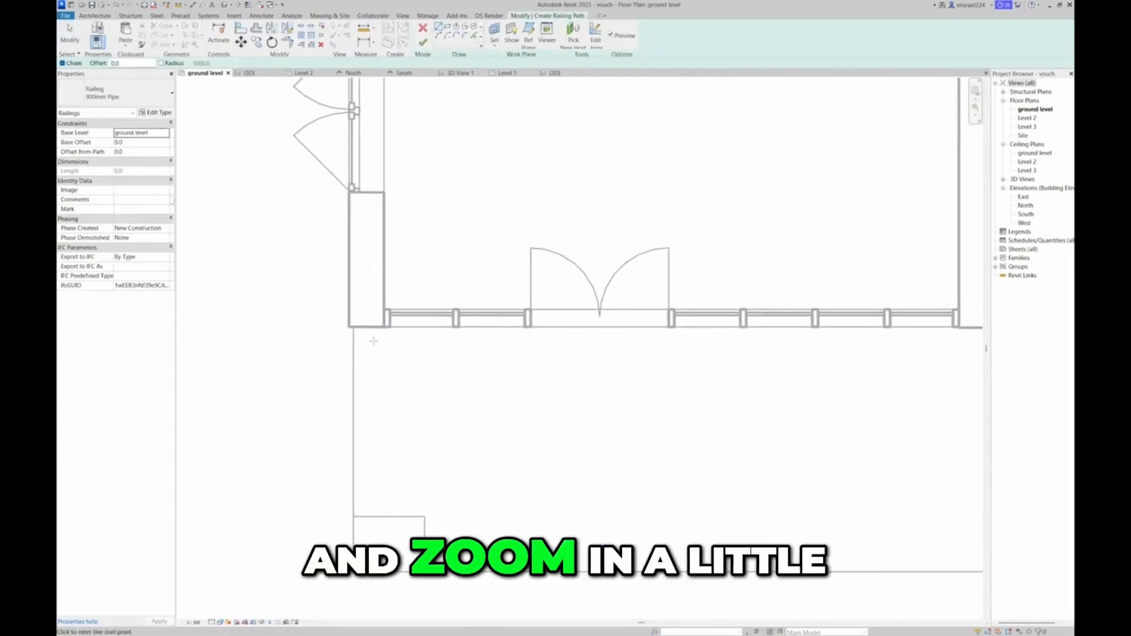
click(366, 327)
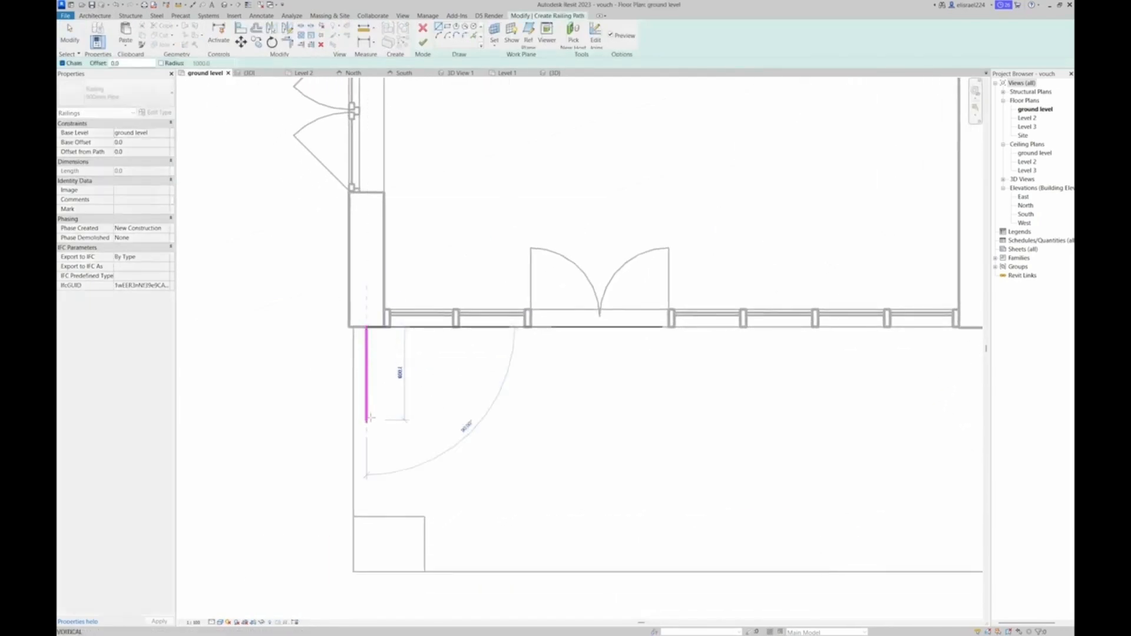
click(367, 516)
scroll(368, 513, down, 4)
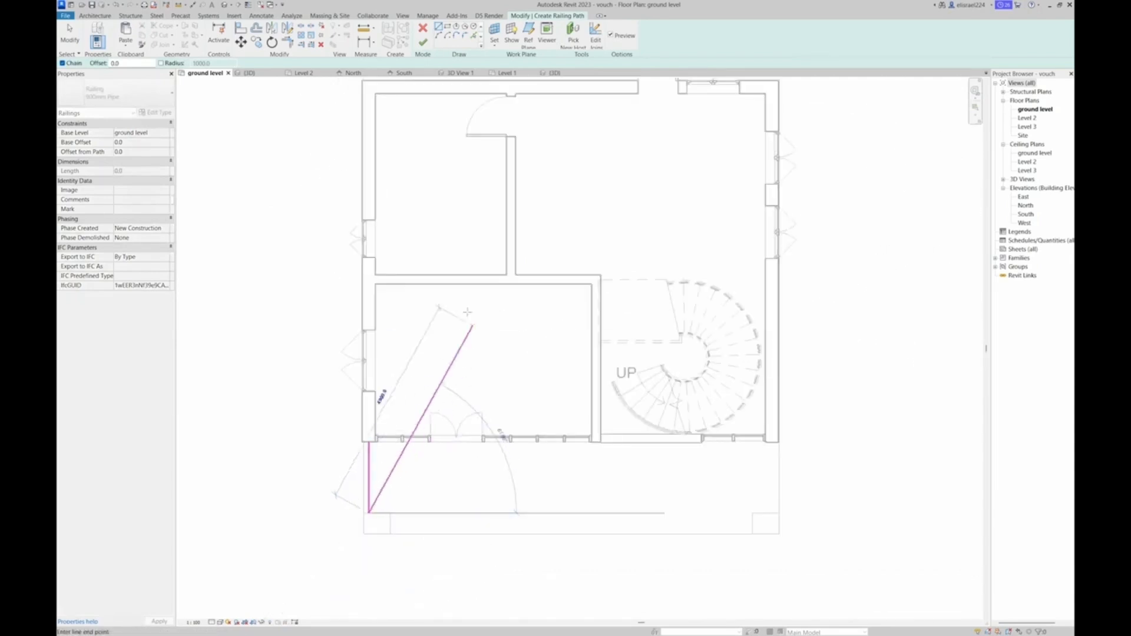
key(Escape)
key(Escape)
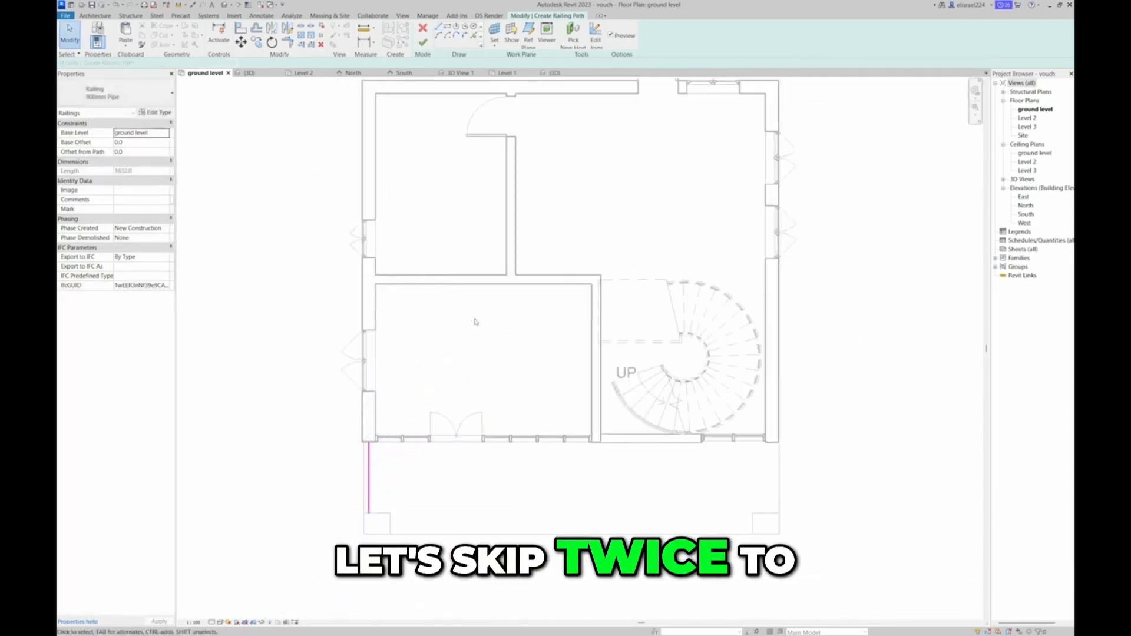
click(423, 42)
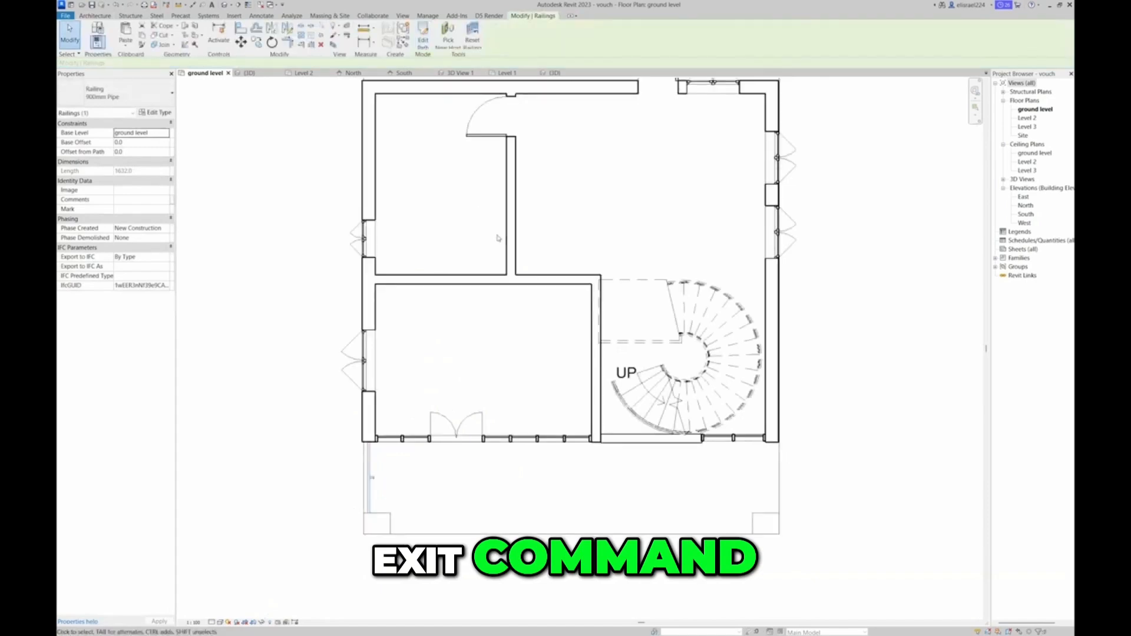
Change the left porch railing's type to Glass Panel - Bottom Fill
middle_drag(591, 217, 501, 228)
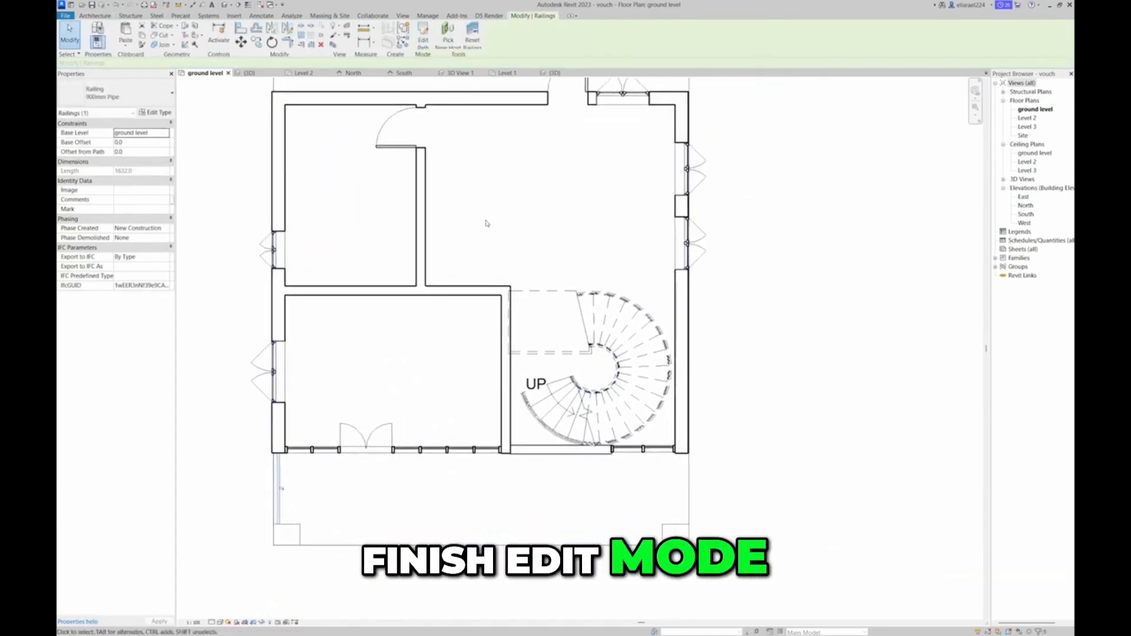
click(134, 95)
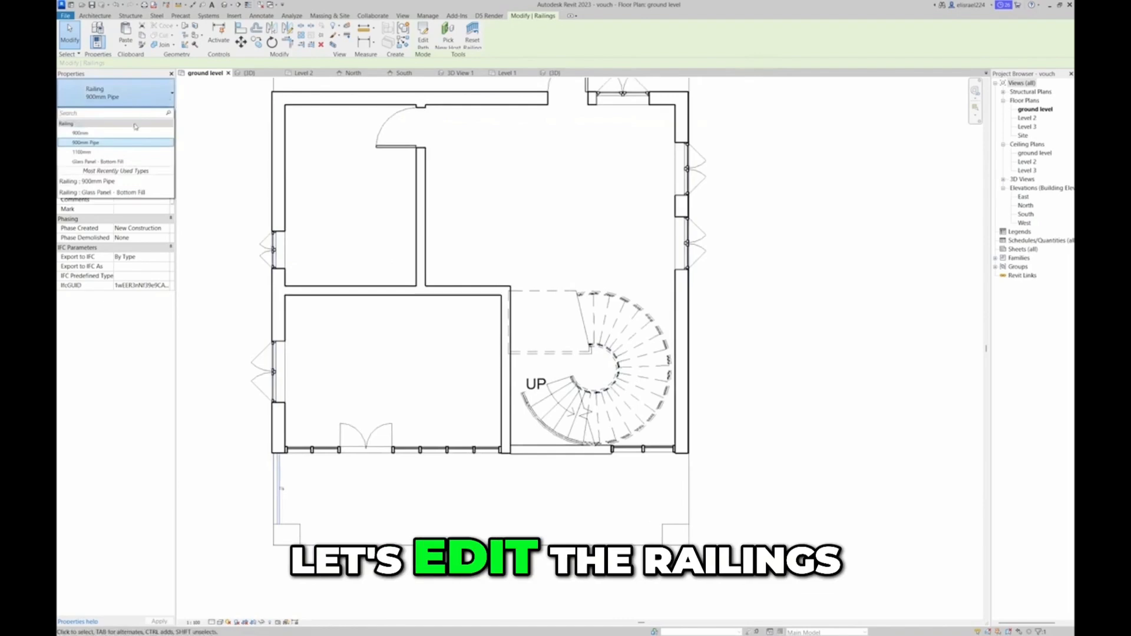
click(97, 161)
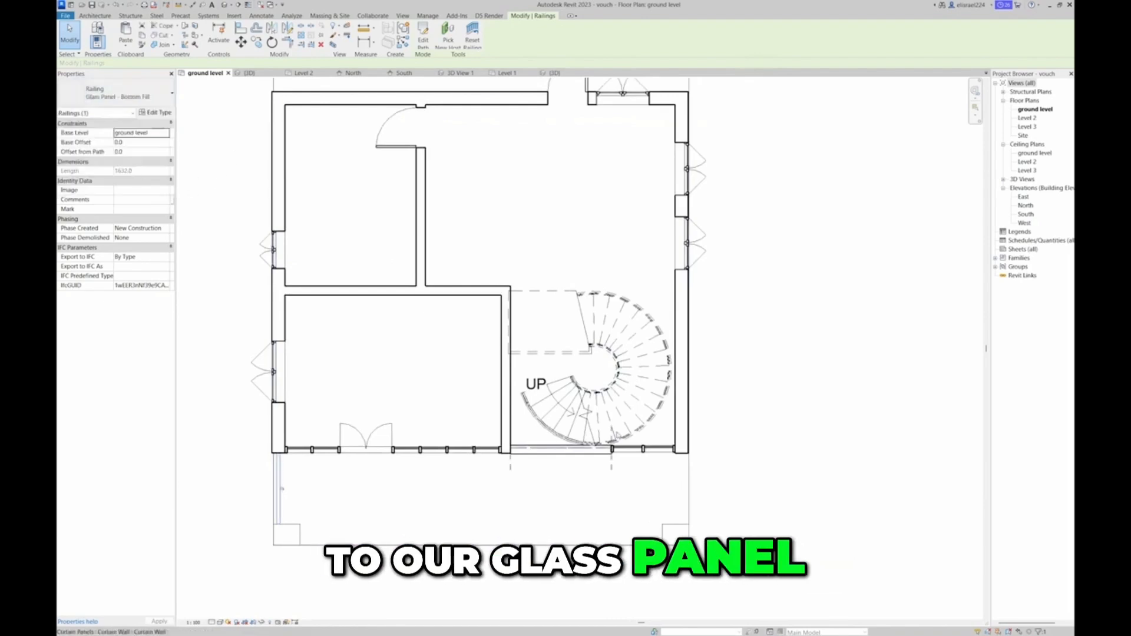
click(741, 490)
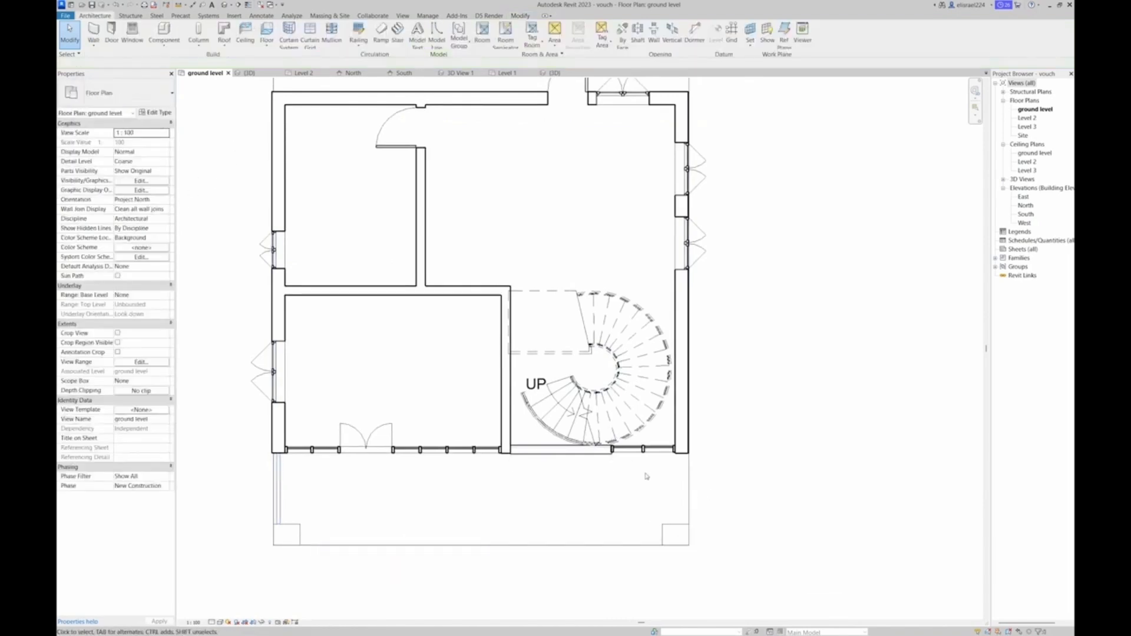
Sketch a railing about 1626 mm long from the front wall to the right porch column, with type Glass Panel - Bottom Fill
click(358, 43)
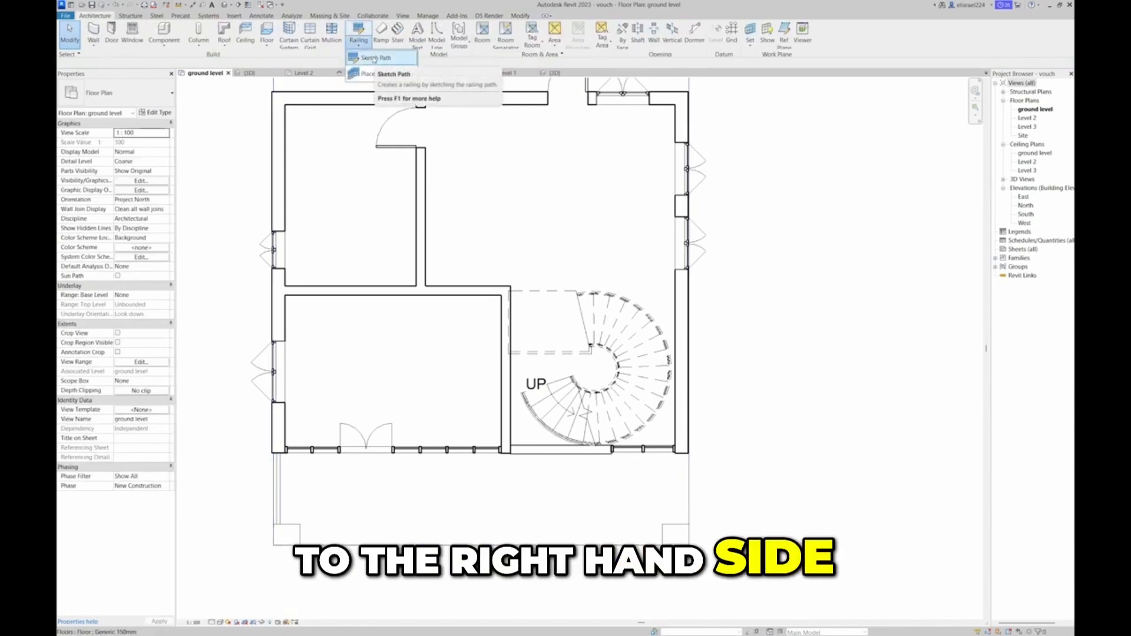
click(373, 59)
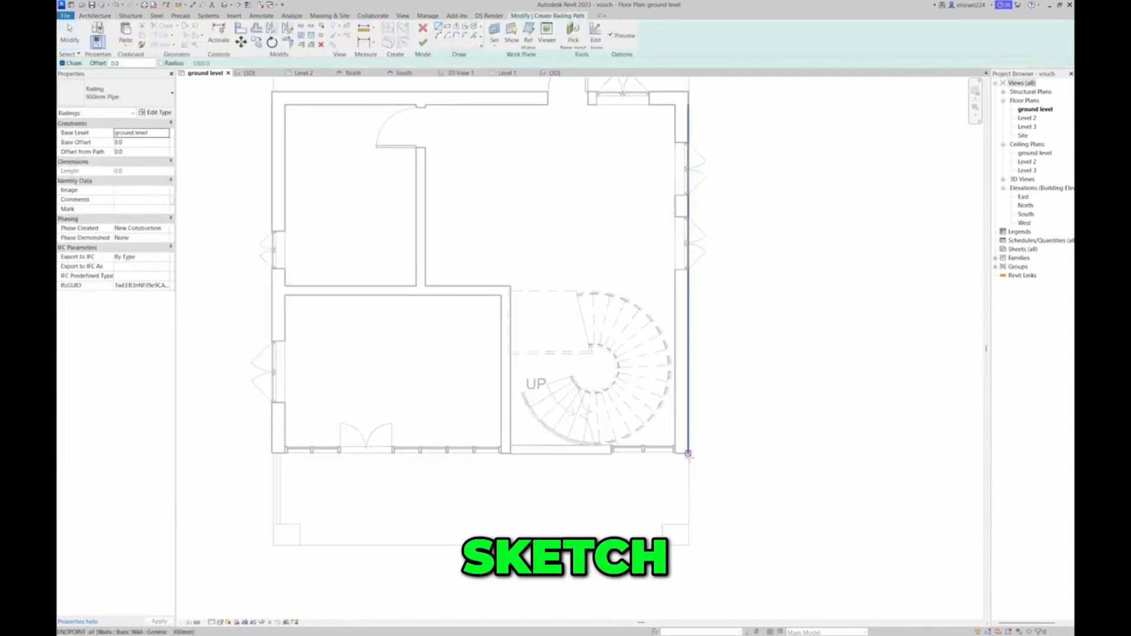
click(683, 454)
click(681, 524)
key(Escape)
key(Escape)
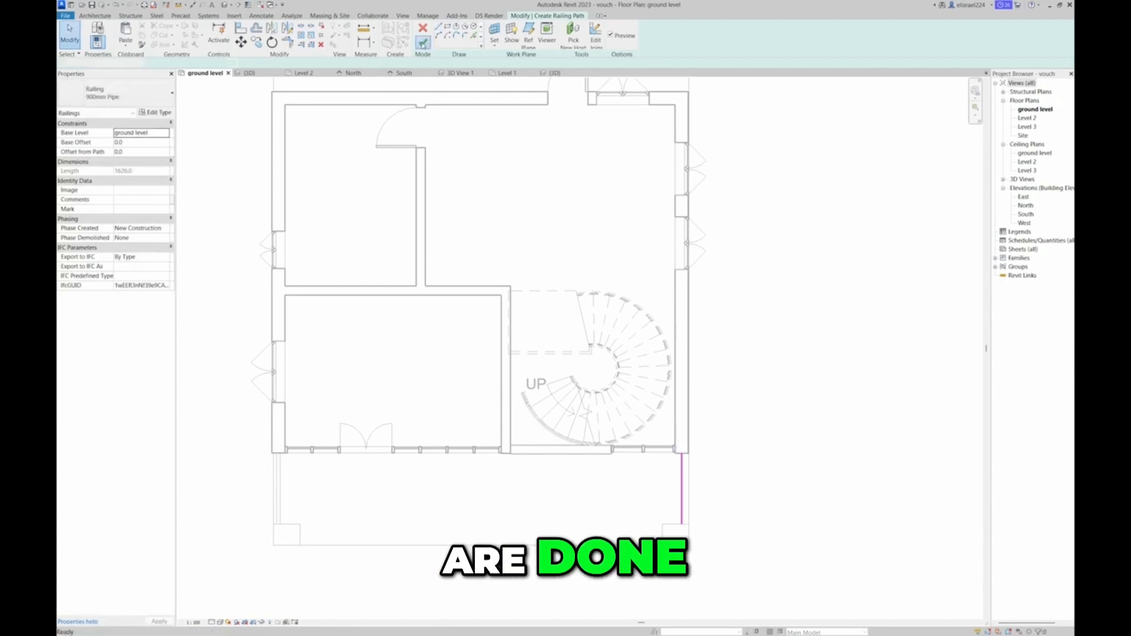
click(423, 42)
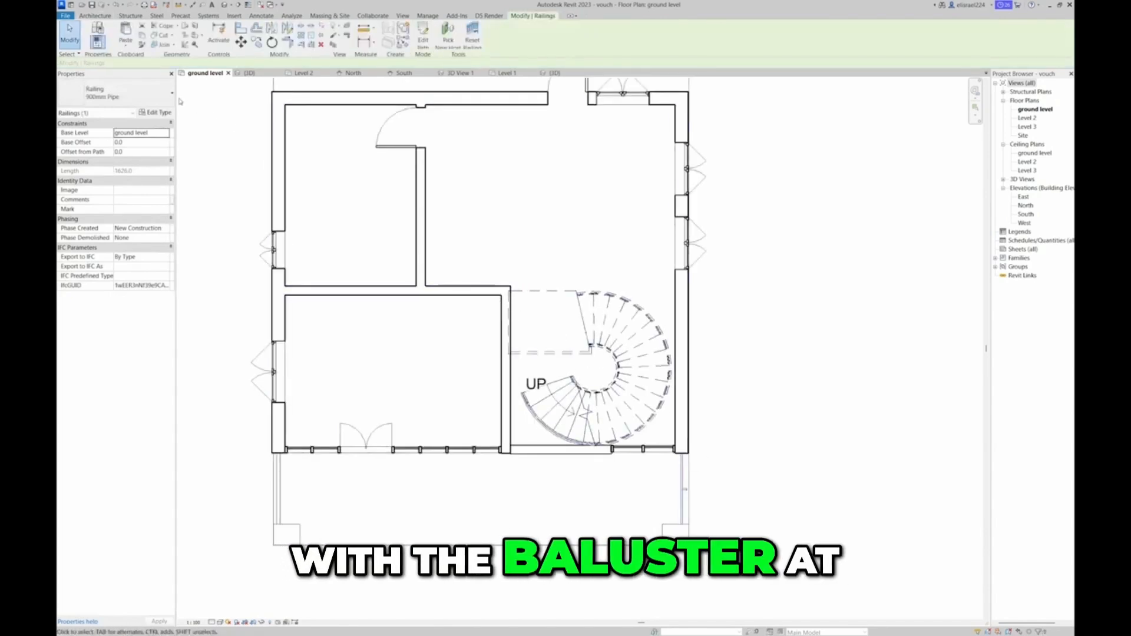
click(99, 162)
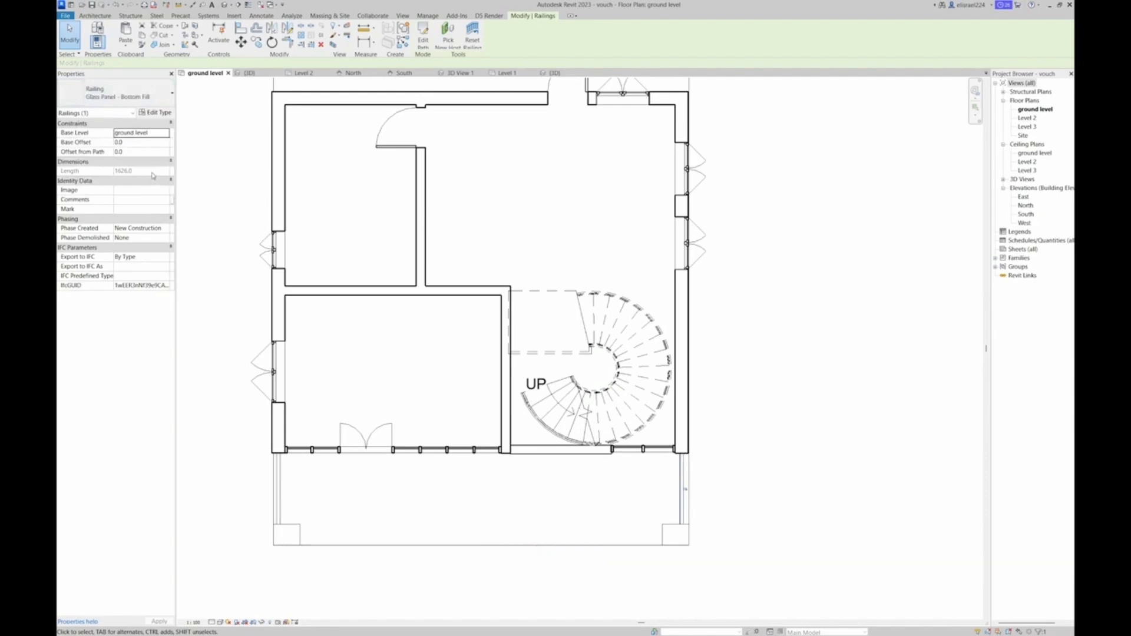
click(836, 243)
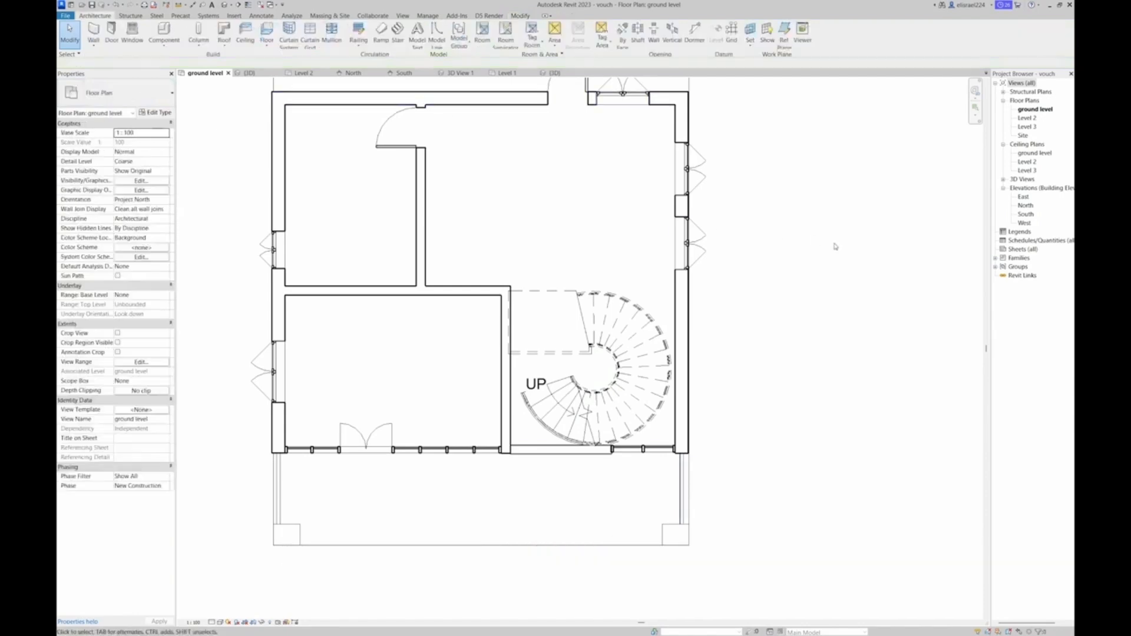
Inspect the glass railings on both porch sides and the front facade in the 3D view
click(249, 73)
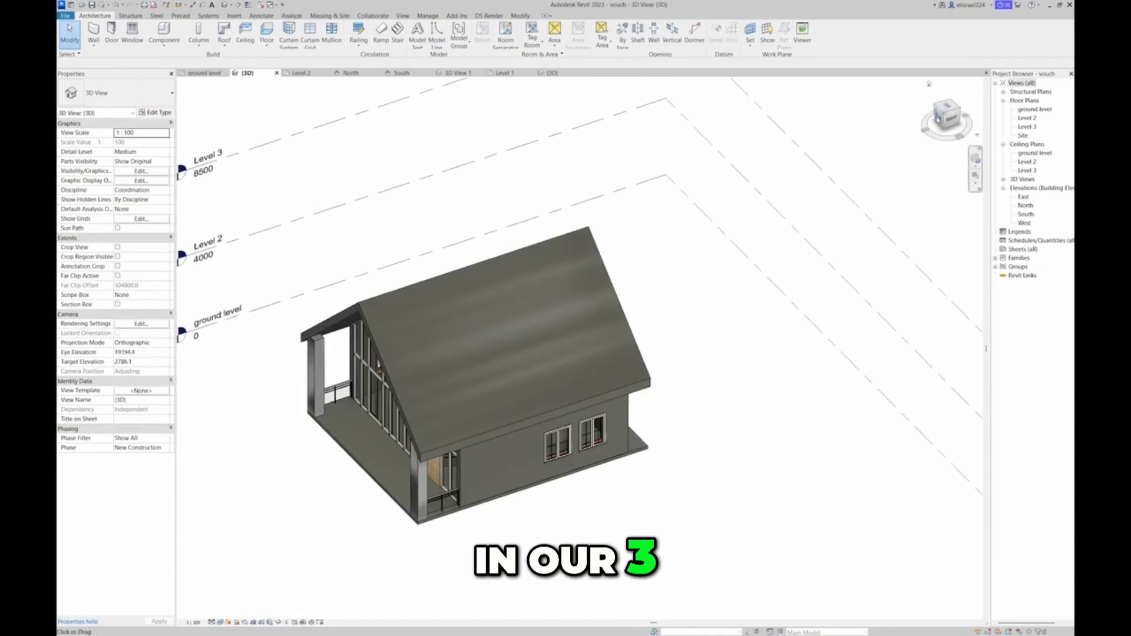
click(938, 117)
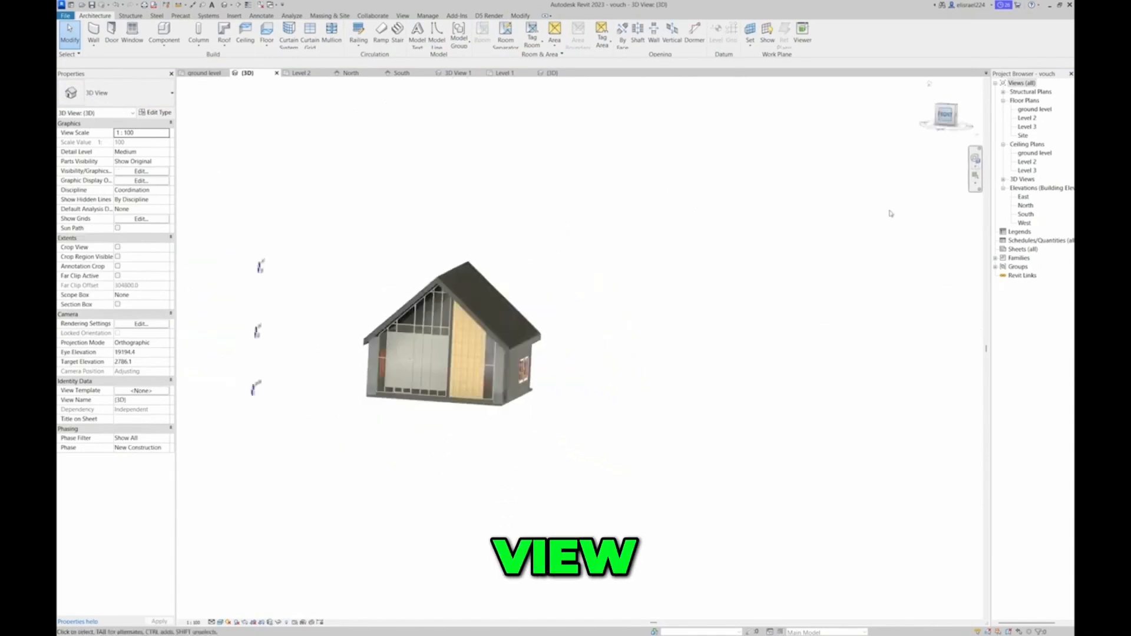
click(958, 113)
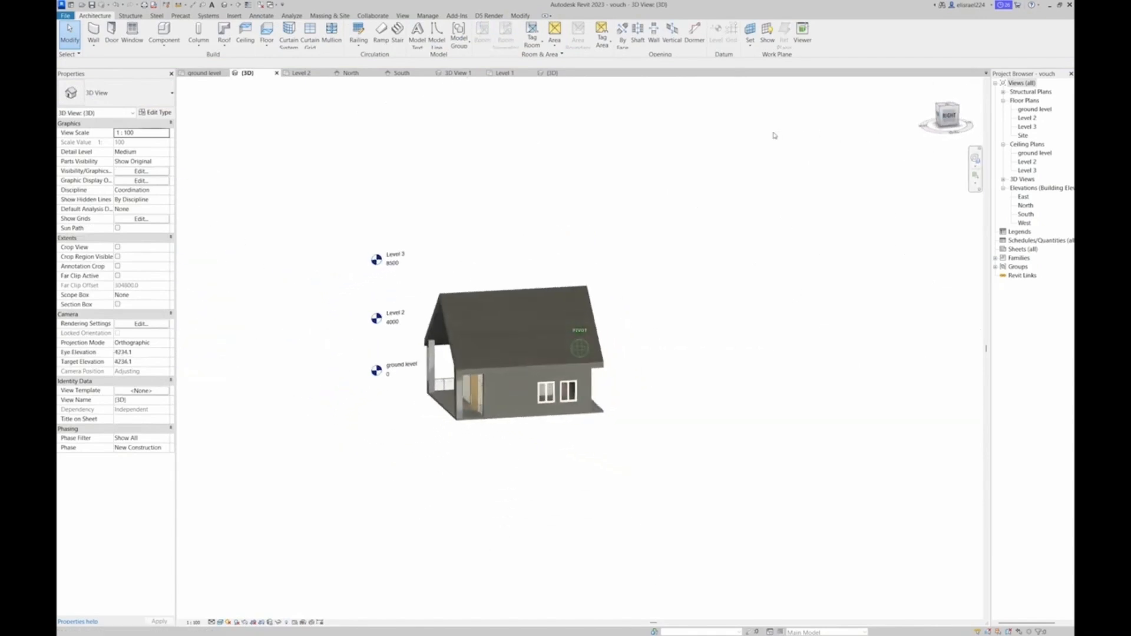
scroll(465, 411, up, 5)
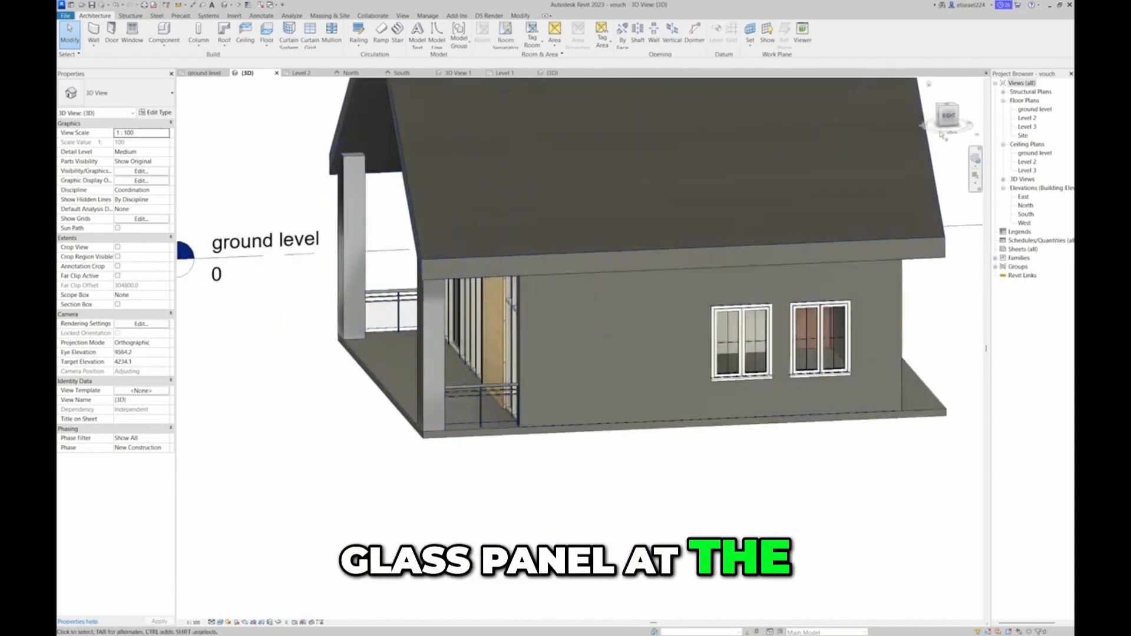
mouse_move(942, 121)
mouse_down()
mouse_move(969, 142)
mouse_move(215, 129)
mouse_move(270, 112)
mouse_move(299, 616)
mouse_move(288, 98)
mouse_up()
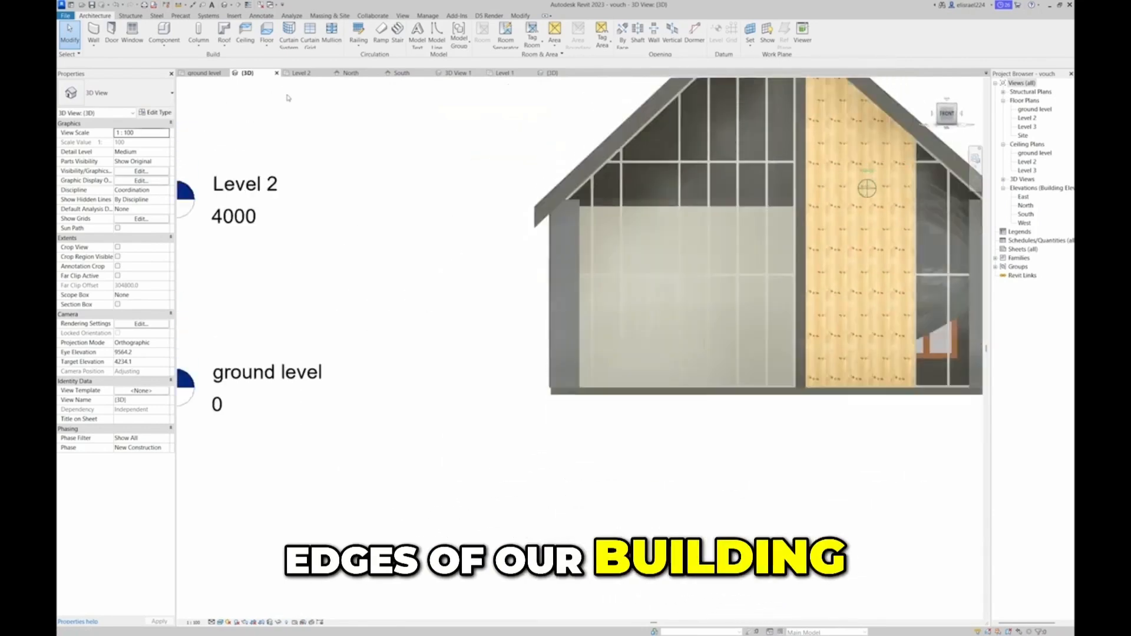
middle_drag(736, 303, 510, 434)
scroll(511, 434, down, 1)
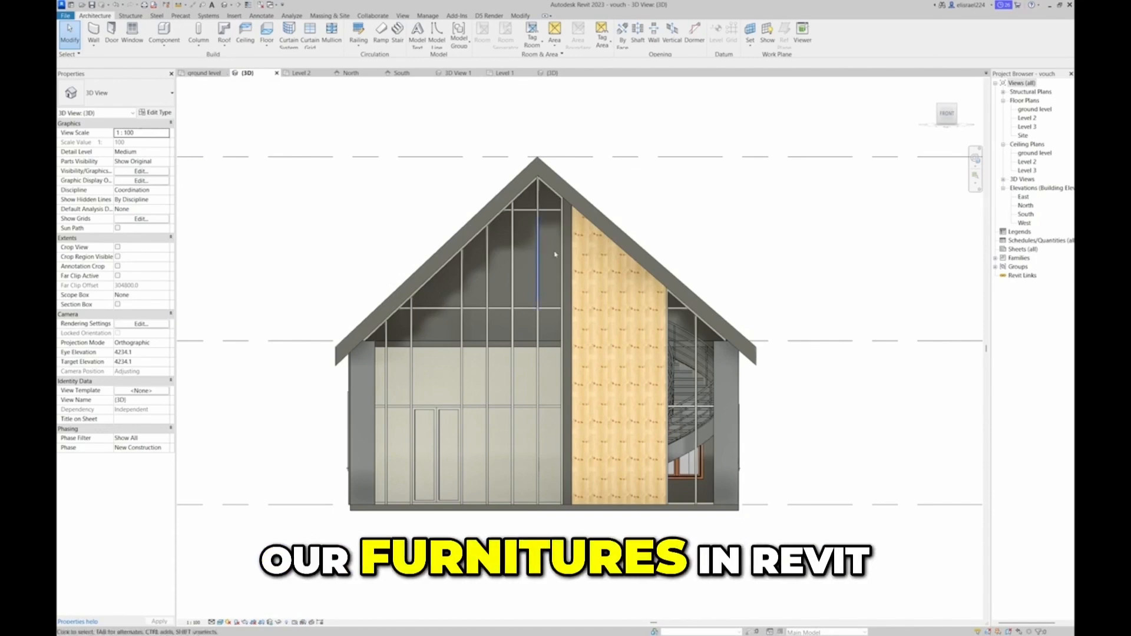
Open the ground level plan, start placing a component, and browse the English-Imperial family library to its Furniture folder
click(193, 76)
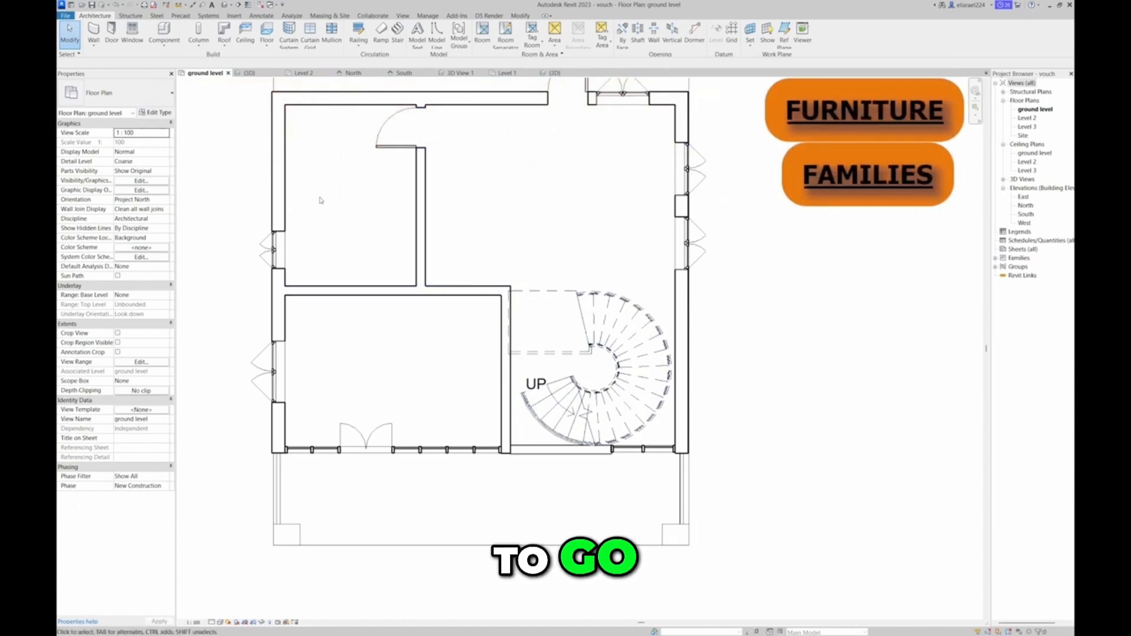
click(165, 36)
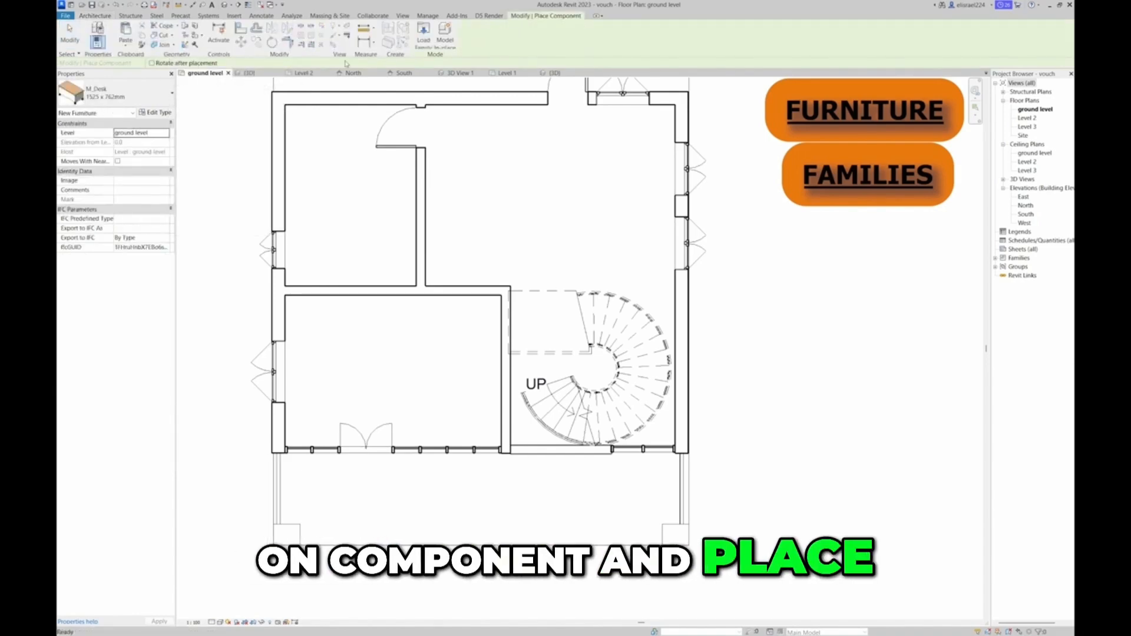
click(424, 34)
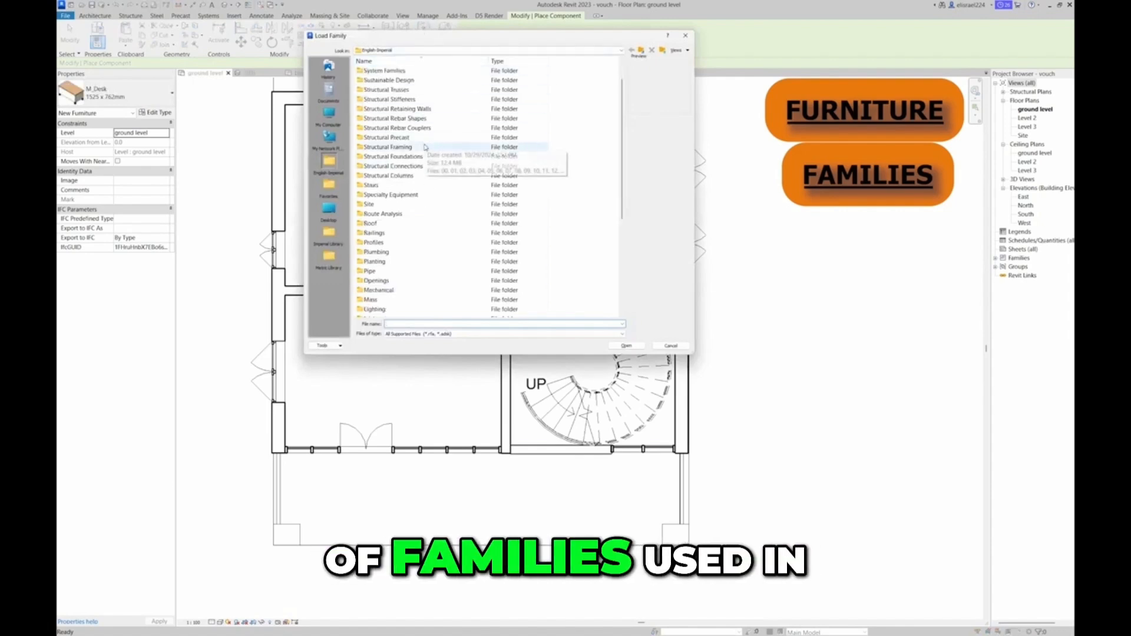
scroll(424, 141, down, 7)
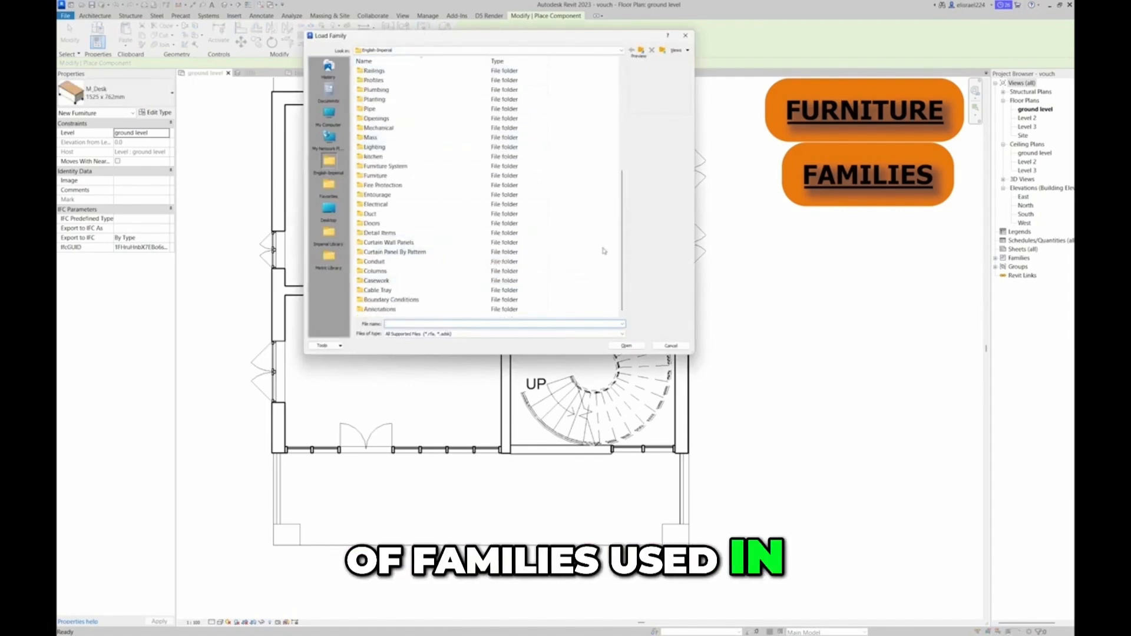
drag(624, 260, 611, 153)
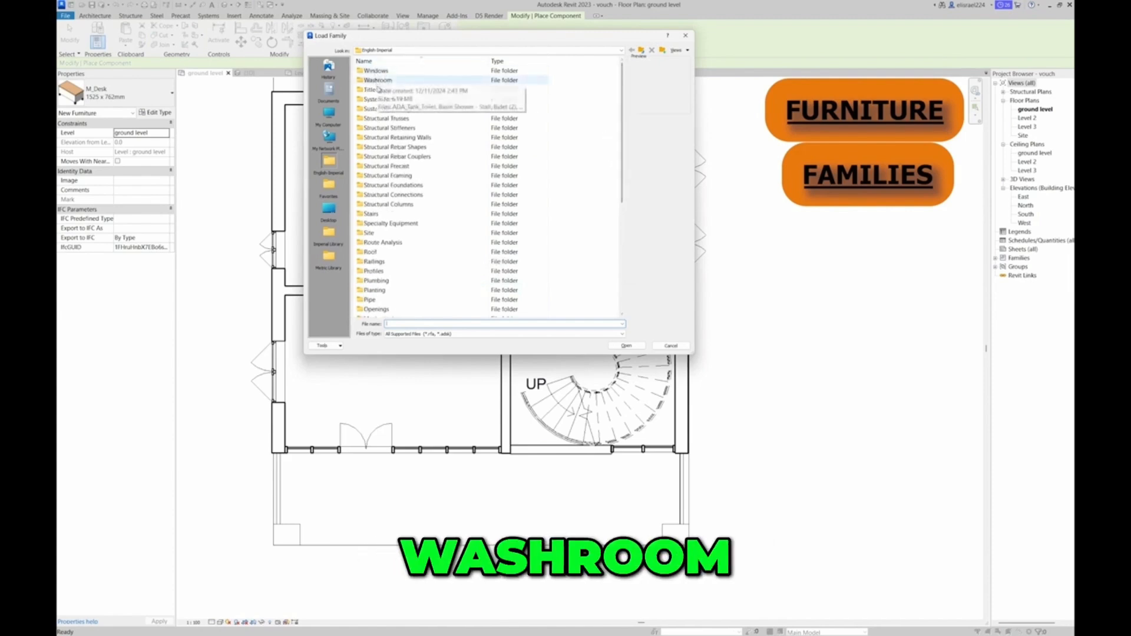
drag(623, 150, 633, 305)
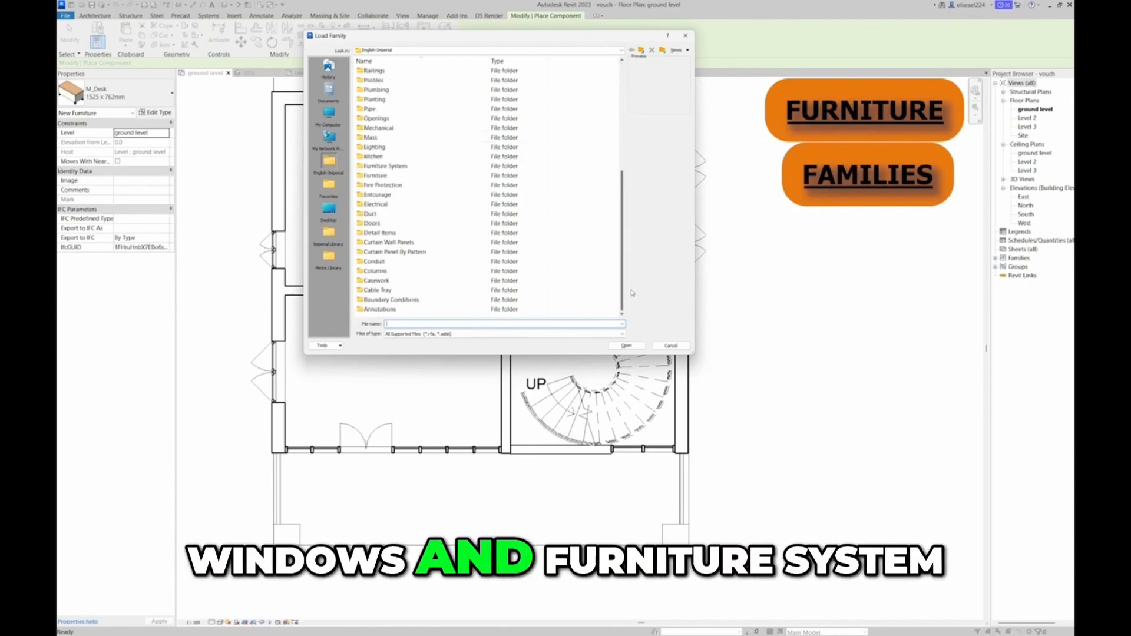
drag(620, 225, 626, 211)
mouse_move(619, 147)
mouse_down()
mouse_move(625, 113)
mouse_move(644, 245)
mouse_up()
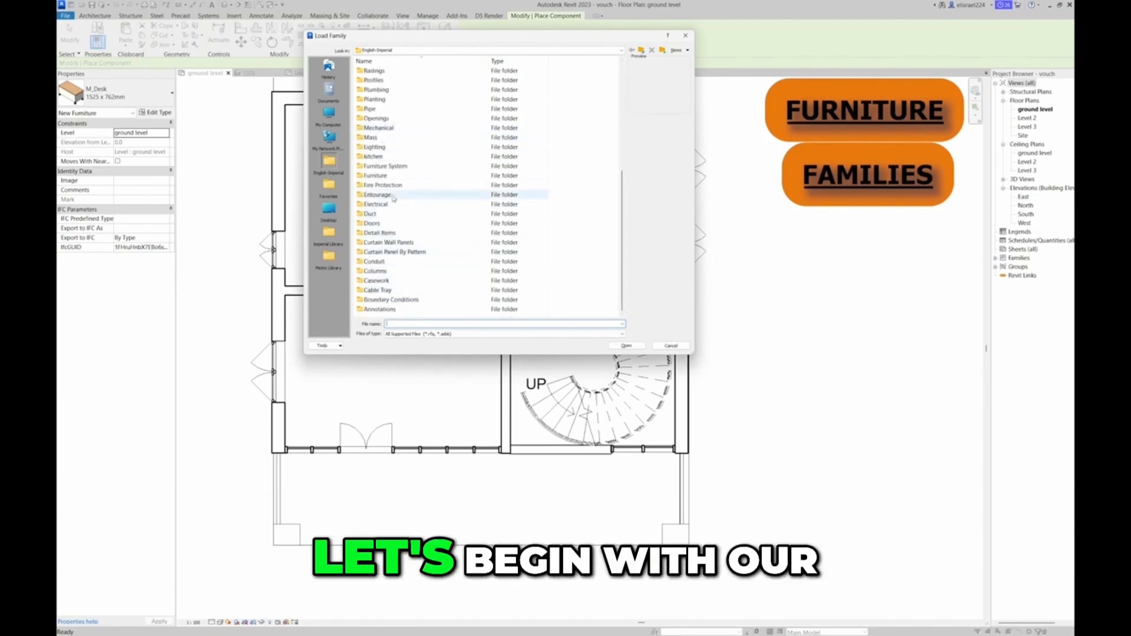
click(380, 177)
double_click(382, 176)
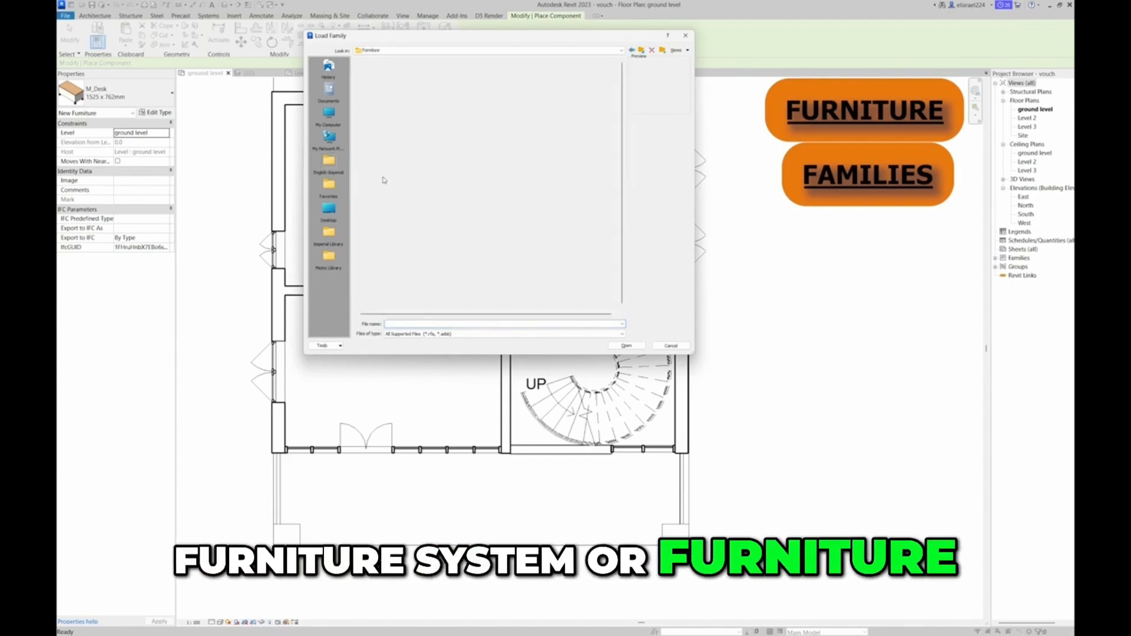
Load the 125_sectional_sof family and place the sectional sofa with its table in the front-left room
click(397, 223)
click(407, 204)
click(395, 194)
click(394, 185)
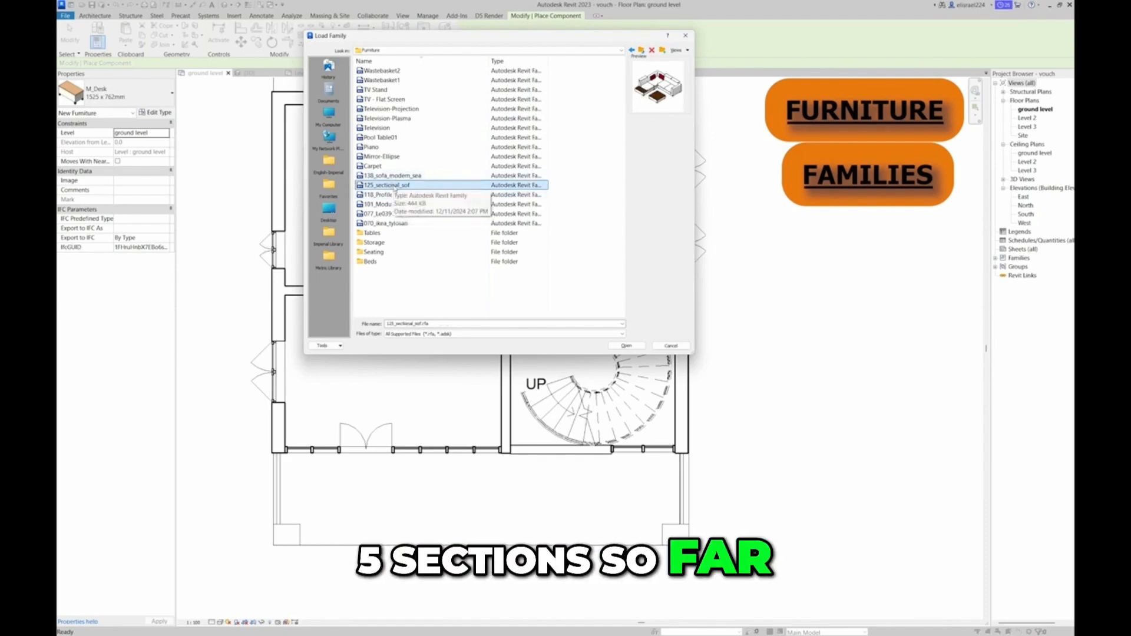
double_click(389, 185)
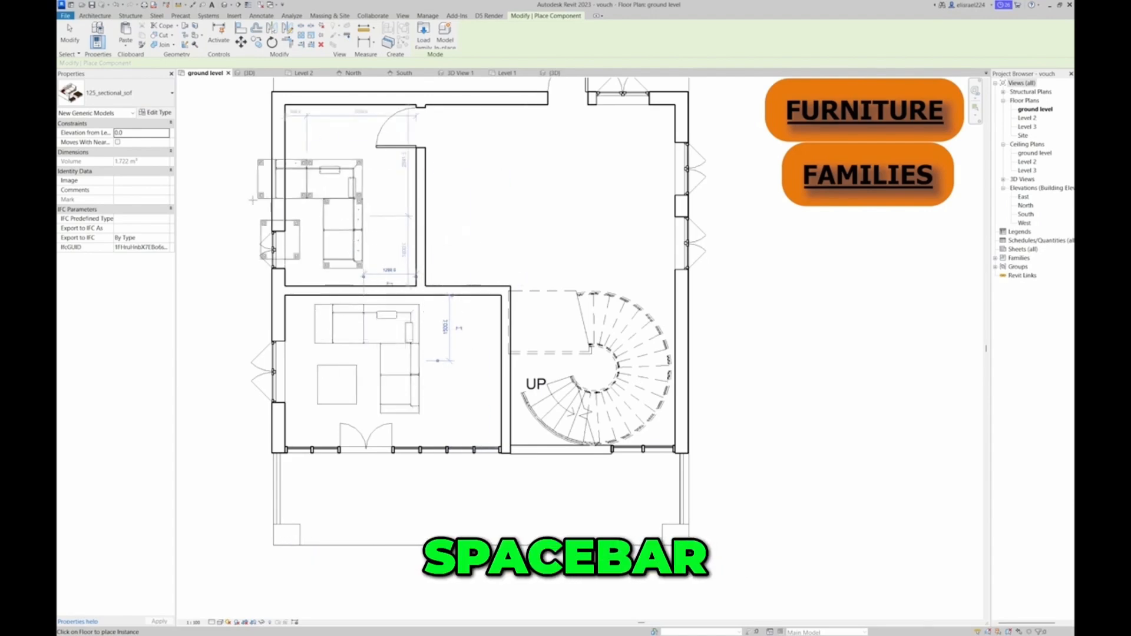
key(Escape)
key(Escape)
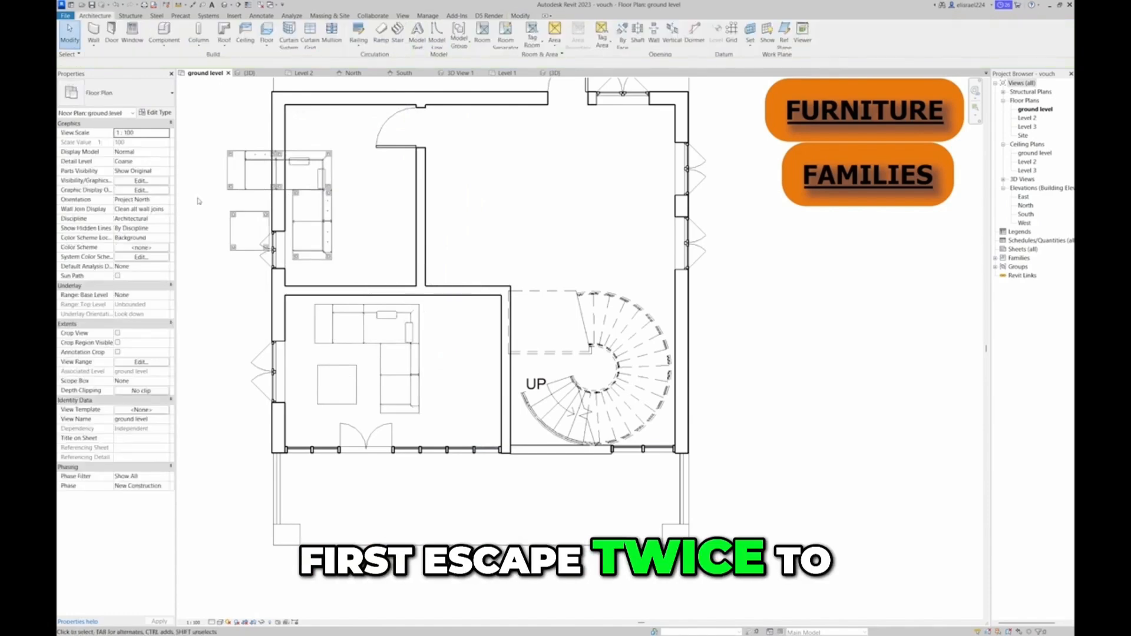
Rotate the sectional sofa 90° counterclockwise and shift it toward the front-left room's exterior side wall
click(381, 342)
key(space)
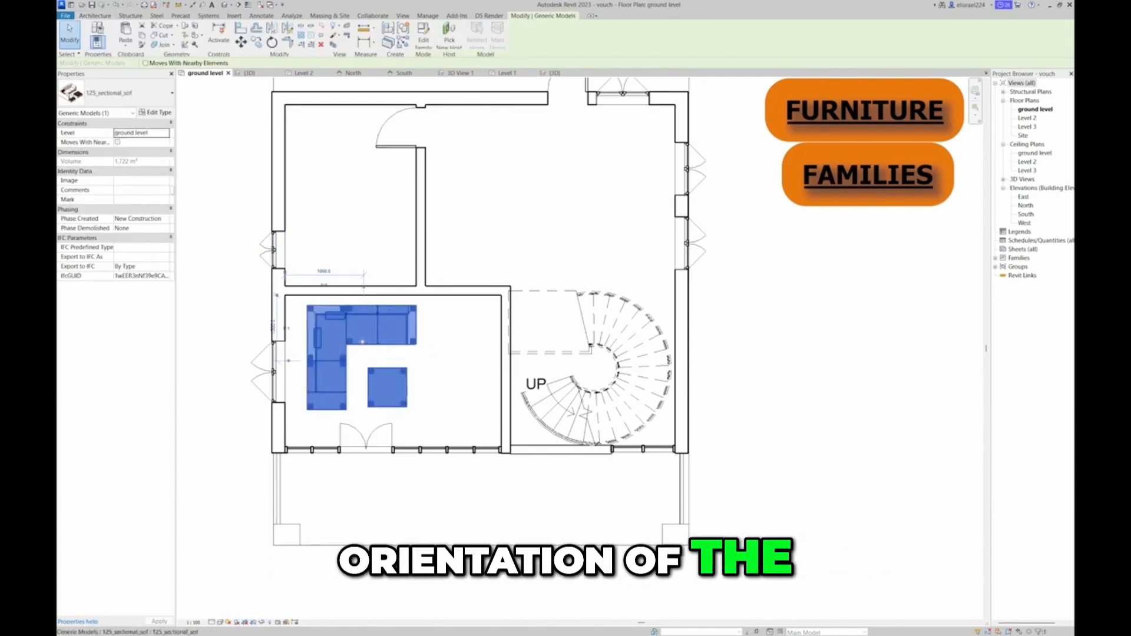
drag(337, 340, 346, 341)
click(423, 331)
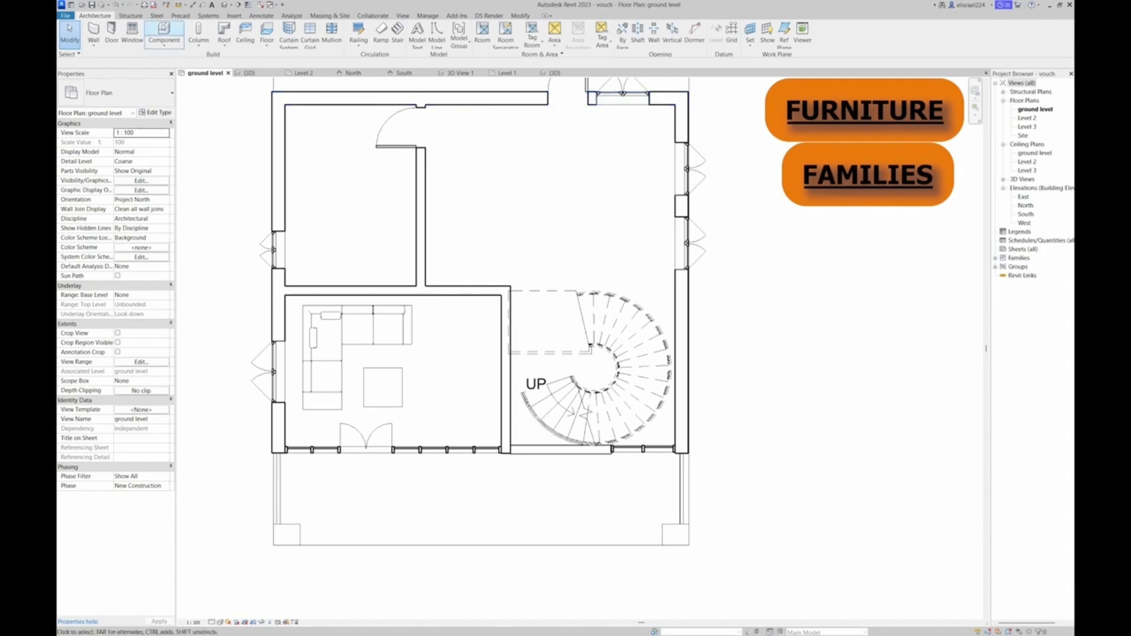
Load the Carpet family from the Furniture folder and place the carpet under the sofa set and its table
click(173, 41)
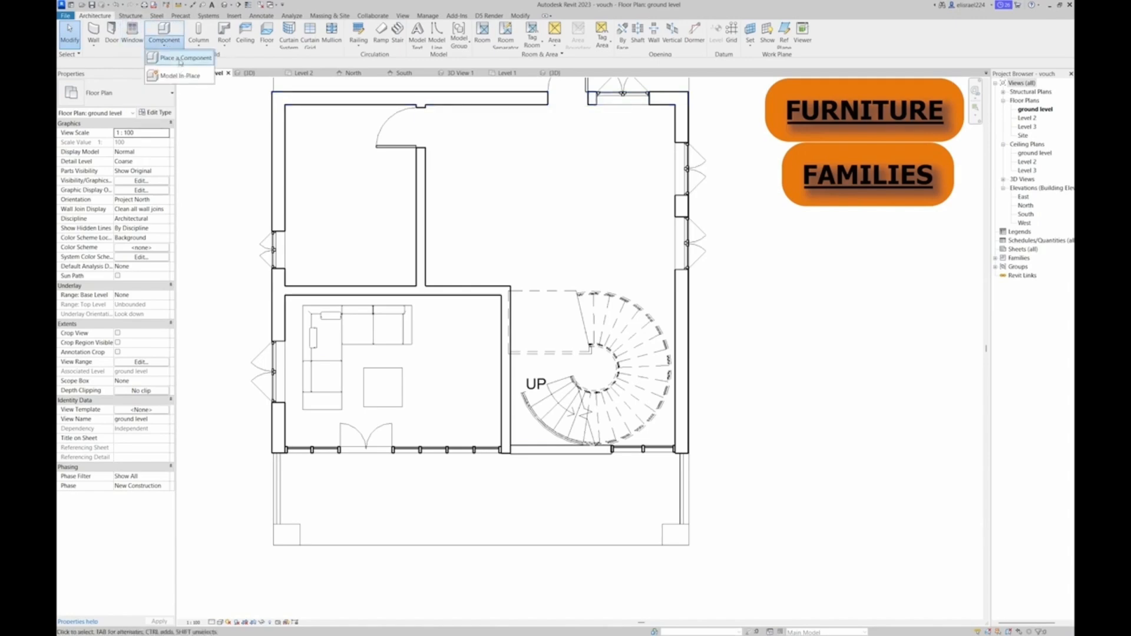
click(180, 59)
click(423, 37)
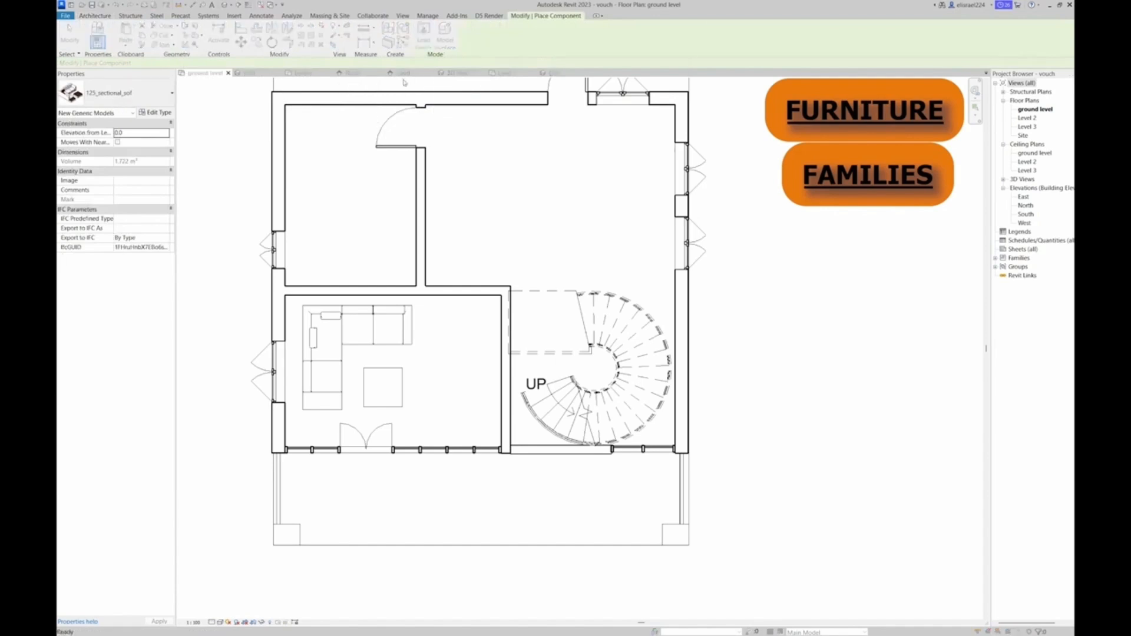
click(382, 166)
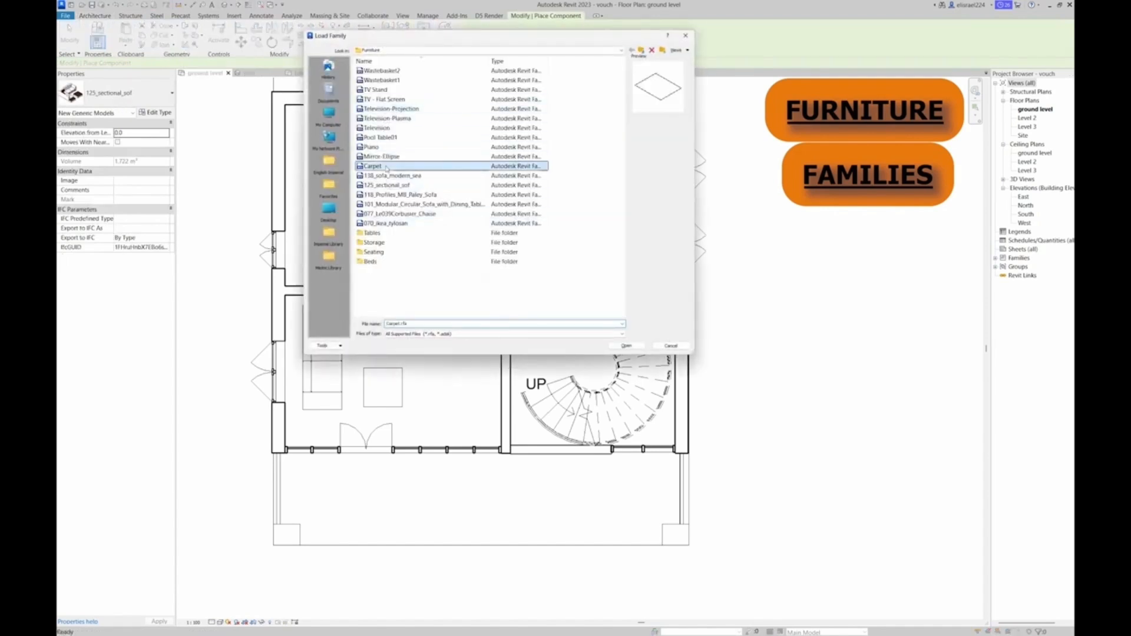
double_click(380, 167)
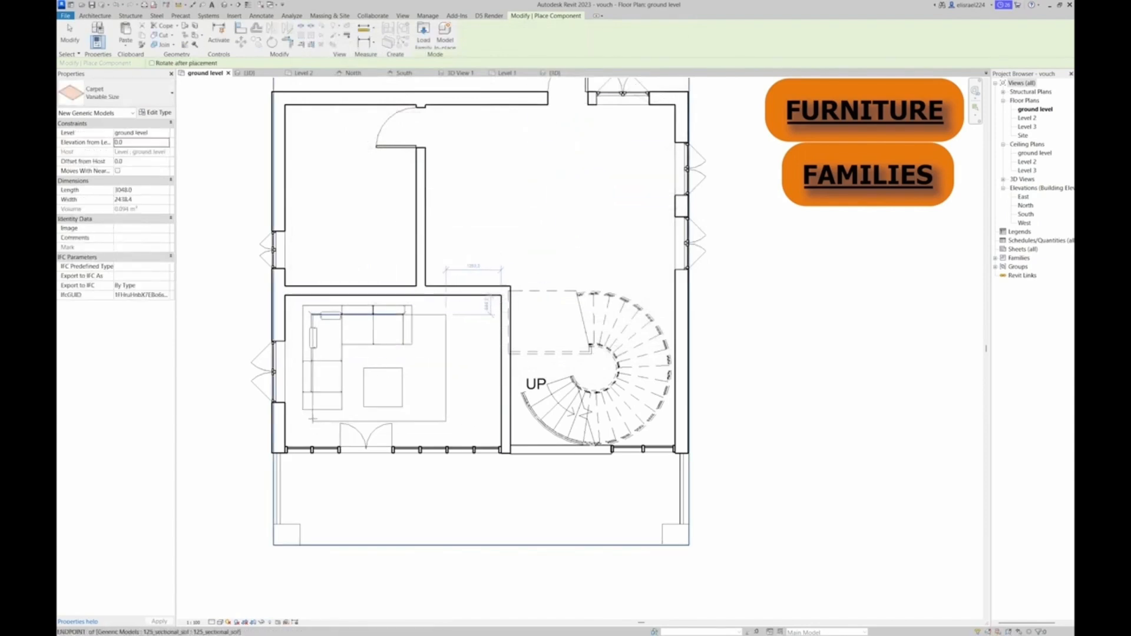
click(312, 419)
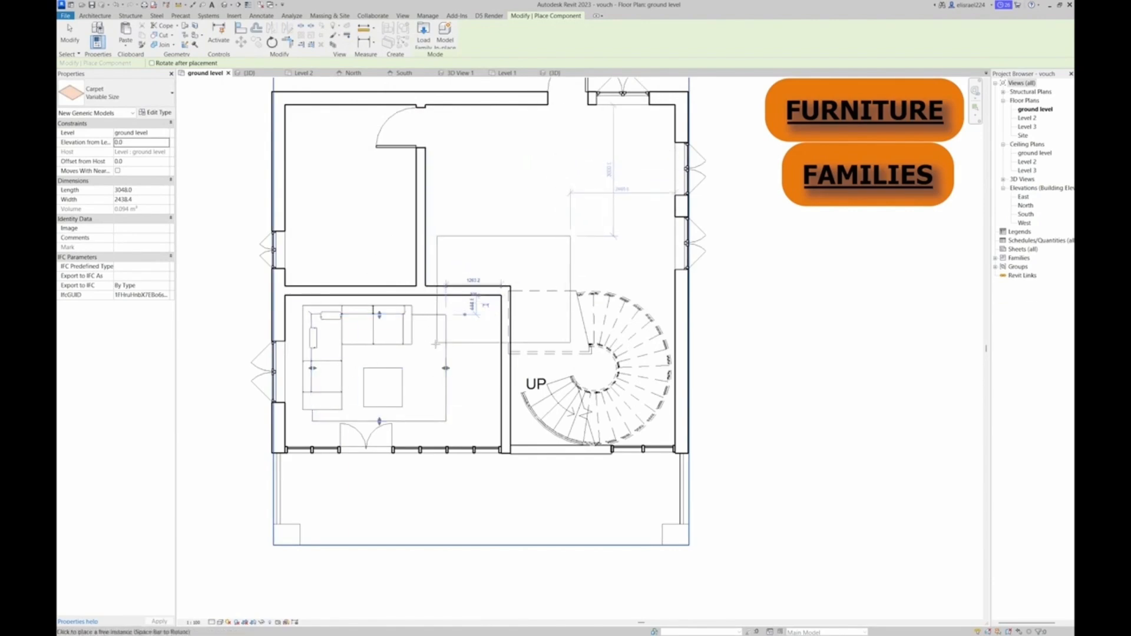
Load the Television-Projection family and place a 48" television against the interior wall beside the stair, facing the sofa
click(426, 40)
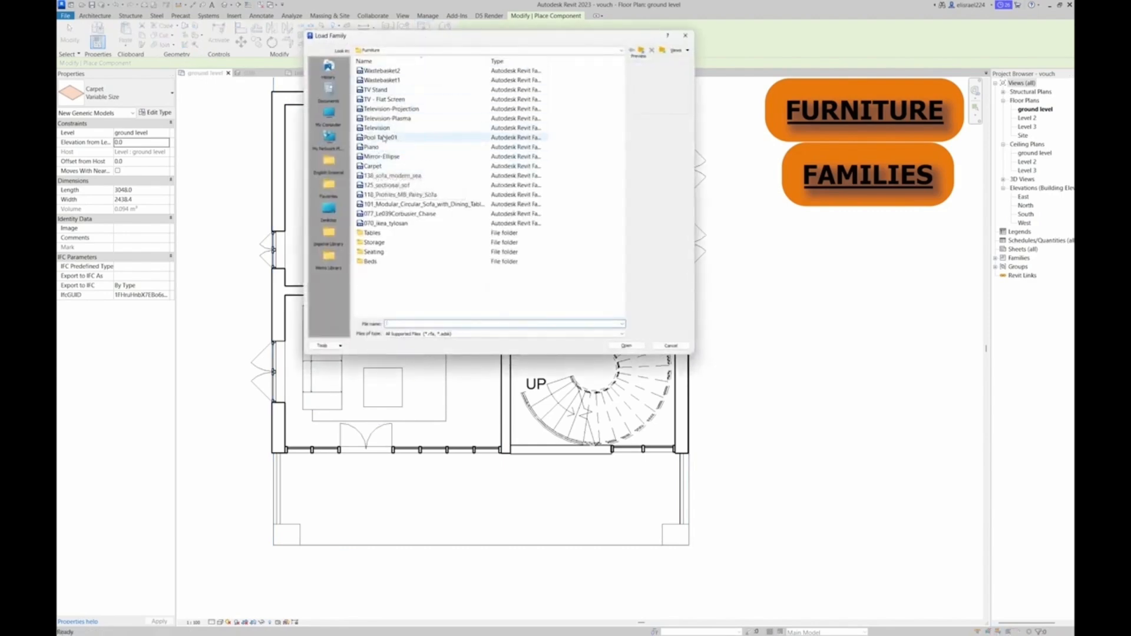
click(383, 129)
click(384, 119)
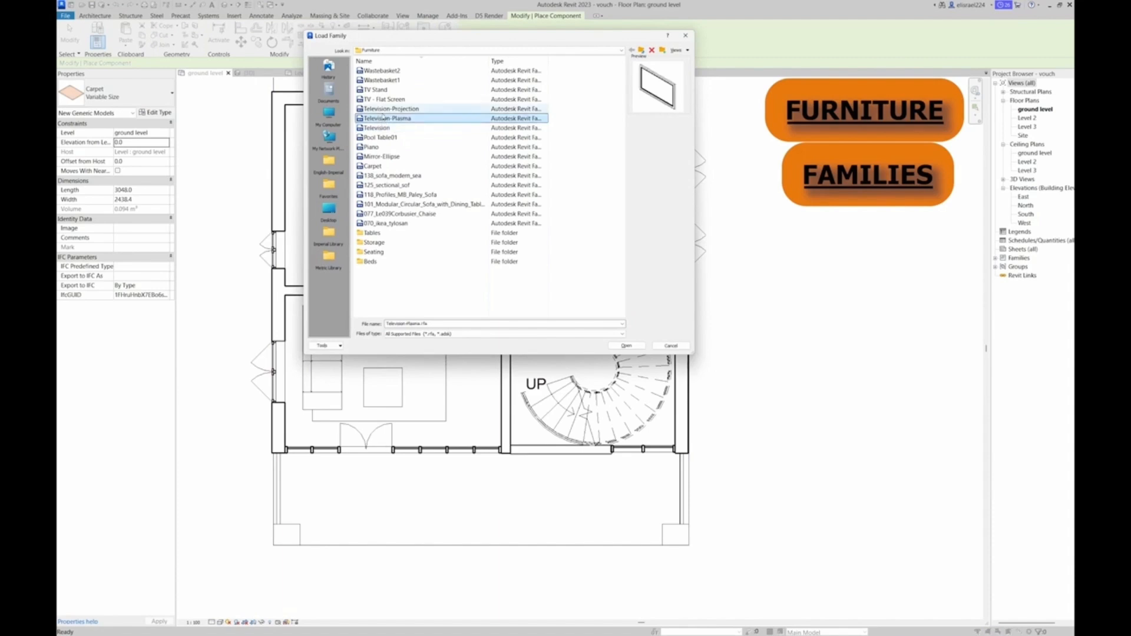
click(384, 109)
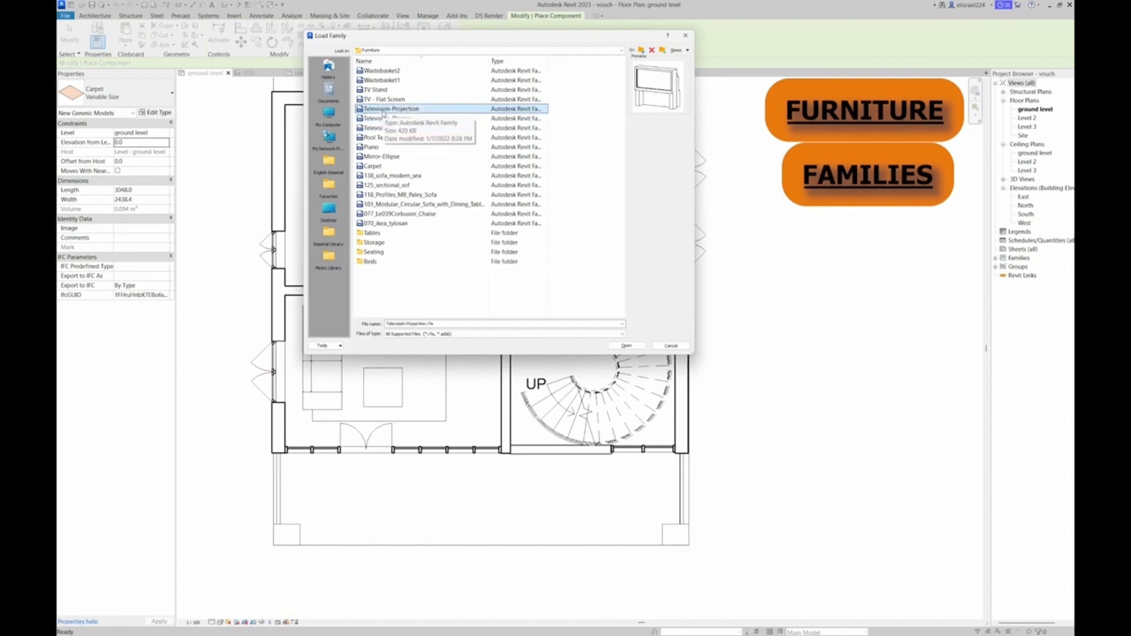
click(384, 100)
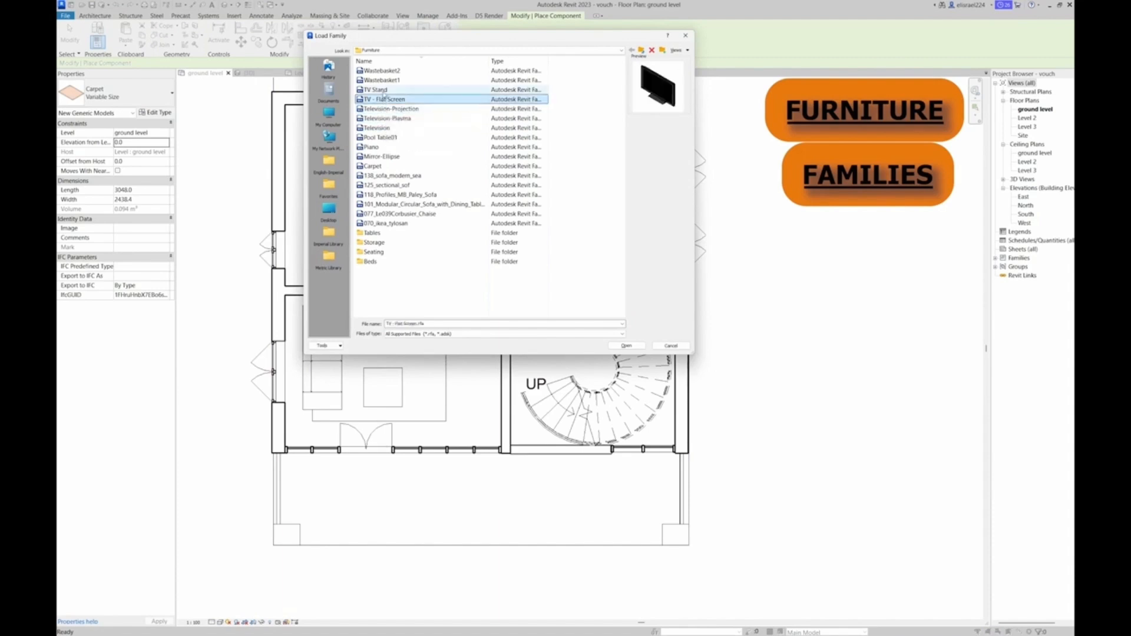
click(382, 90)
click(392, 110)
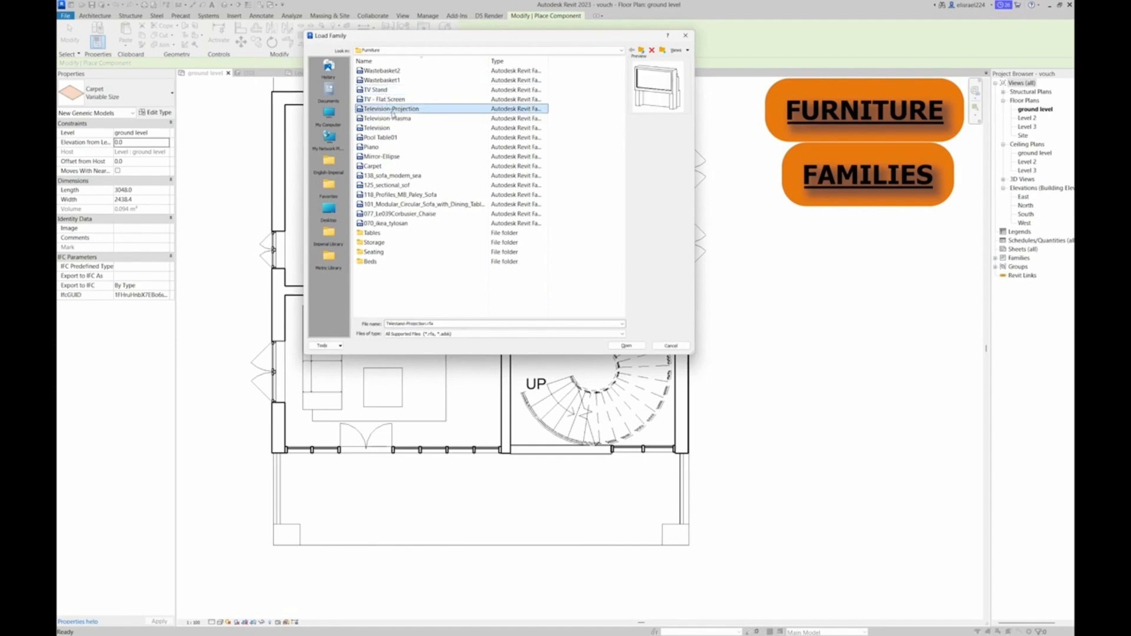
double_click(392, 110)
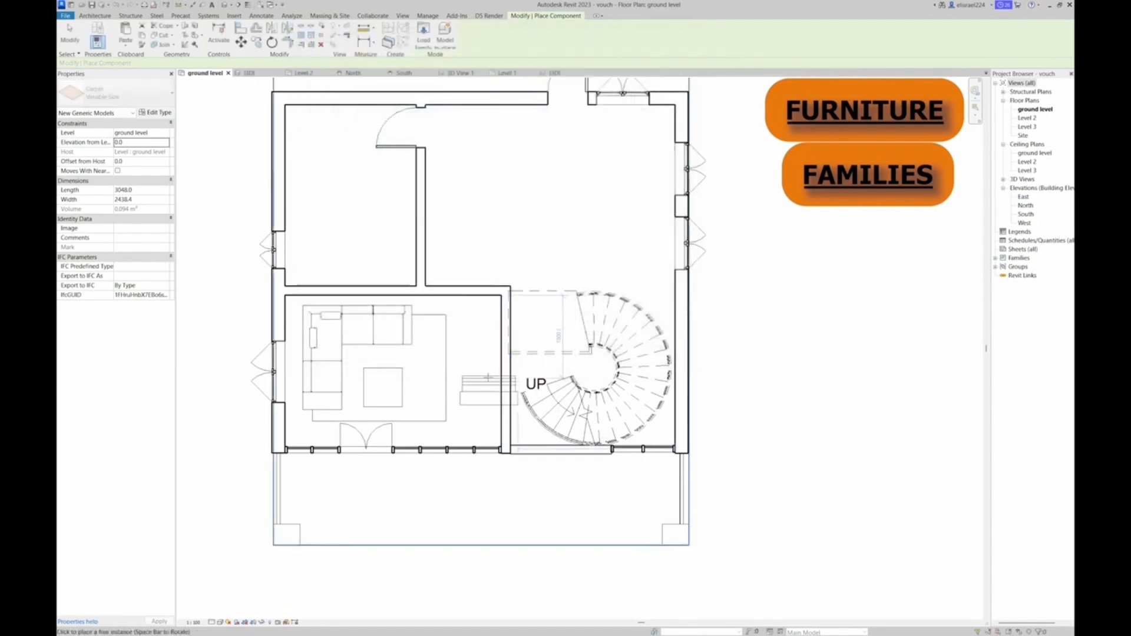
key(space)
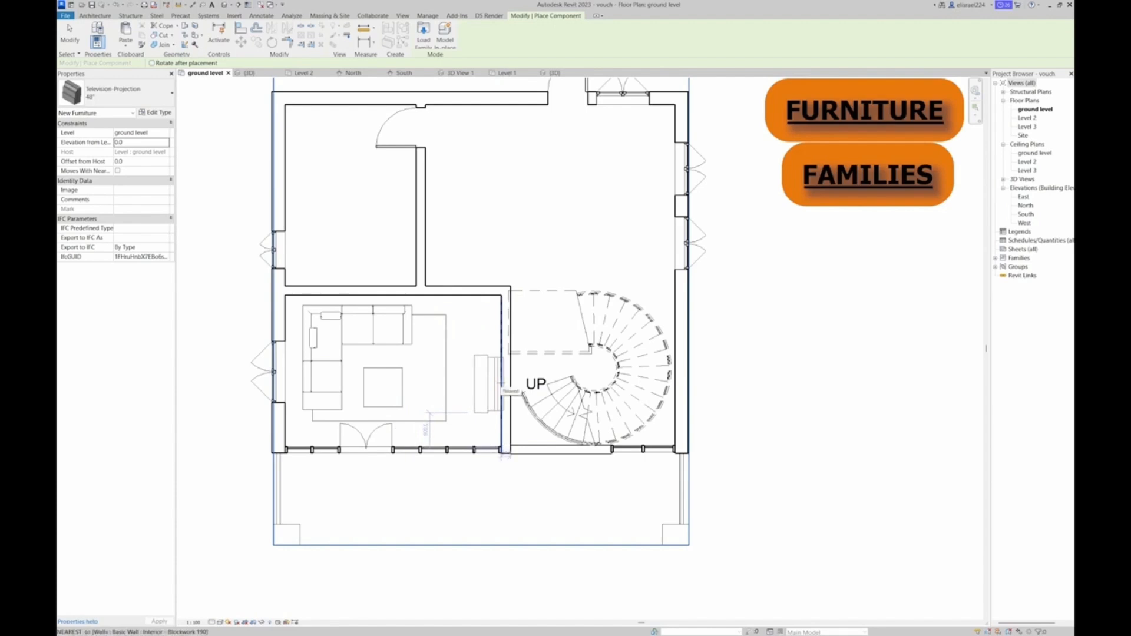
click(502, 390)
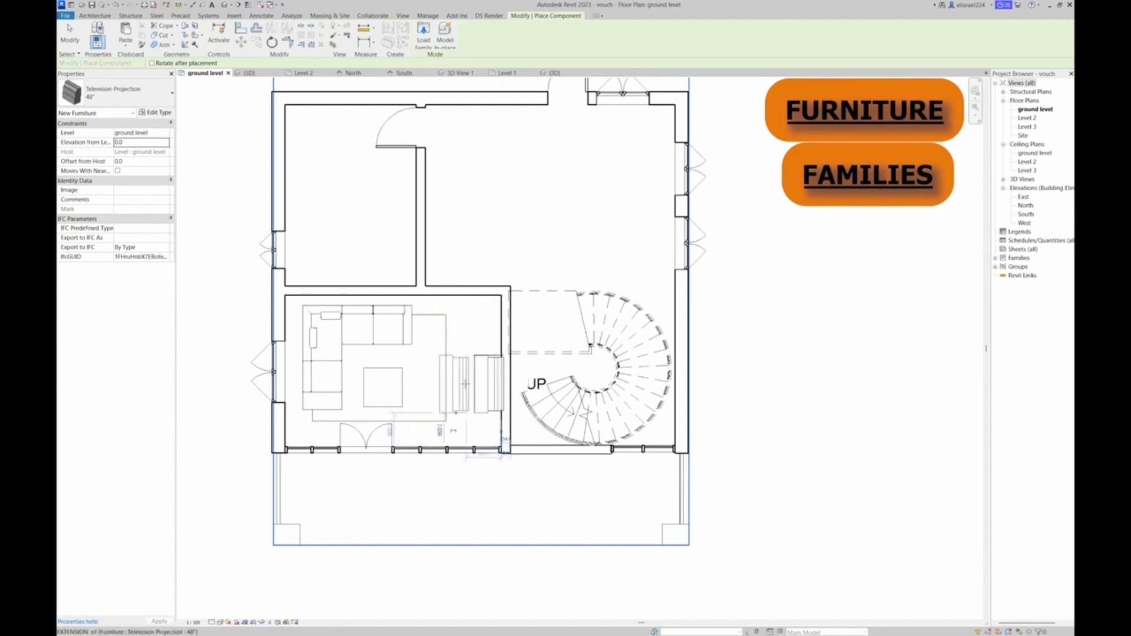
Load Small_Kitchen_-_Revit_2011 from the kitchen folder and place it in the open area behind the spiral stair
click(424, 42)
click(425, 50)
click(412, 103)
scroll(386, 290, down, 5)
double_click(383, 260)
click(386, 99)
double_click(389, 80)
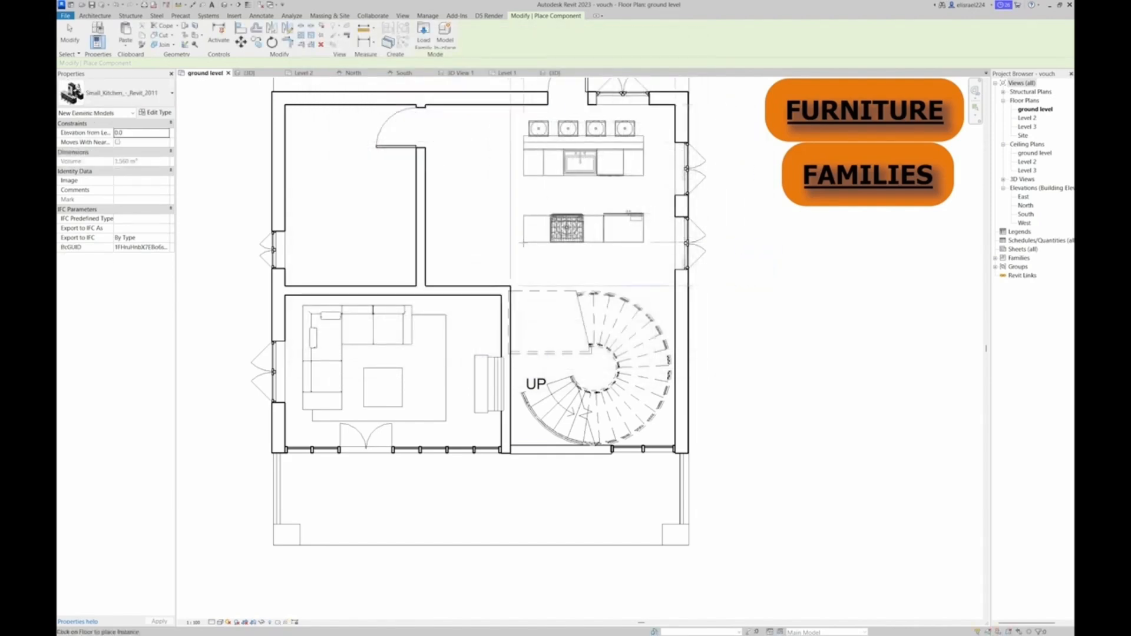
click(524, 243)
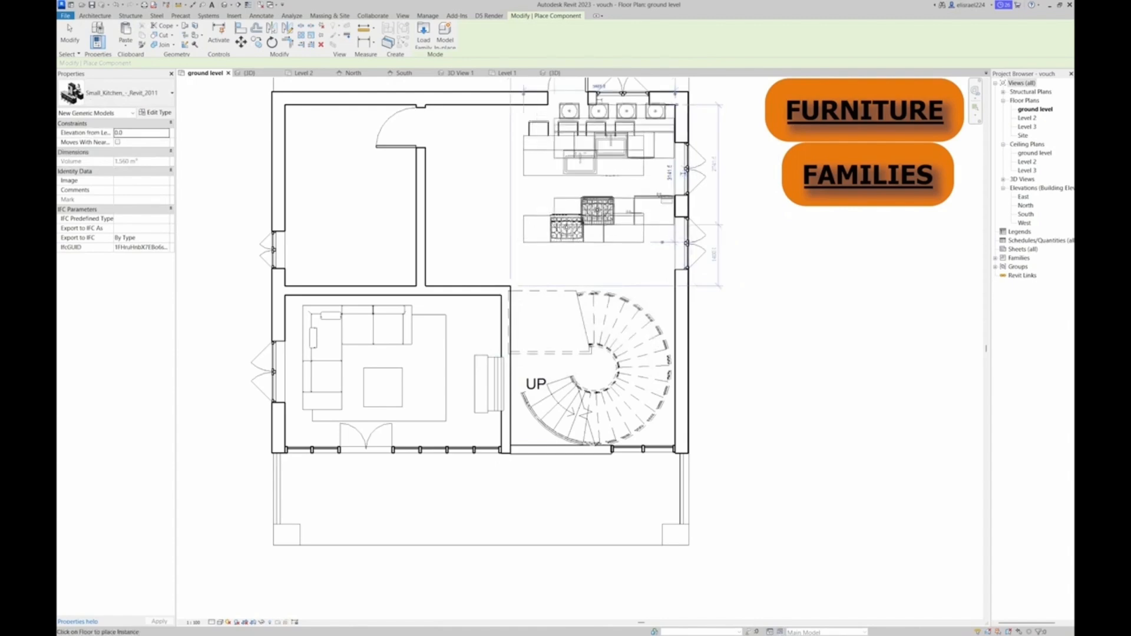
Rotate the kitchen unit 90° counterclockwise and move it so its stove counter stands along the right exterior wall
key(Escape)
click(616, 230)
key(space)
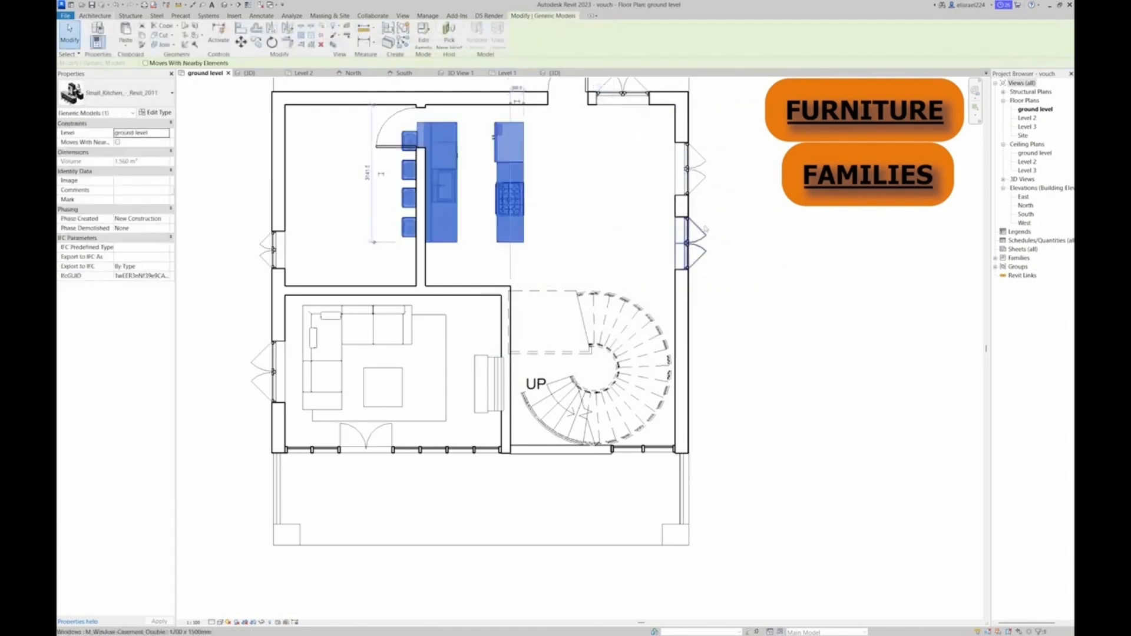
ctrl+drag(464, 198, 617, 180)
key(Escape)
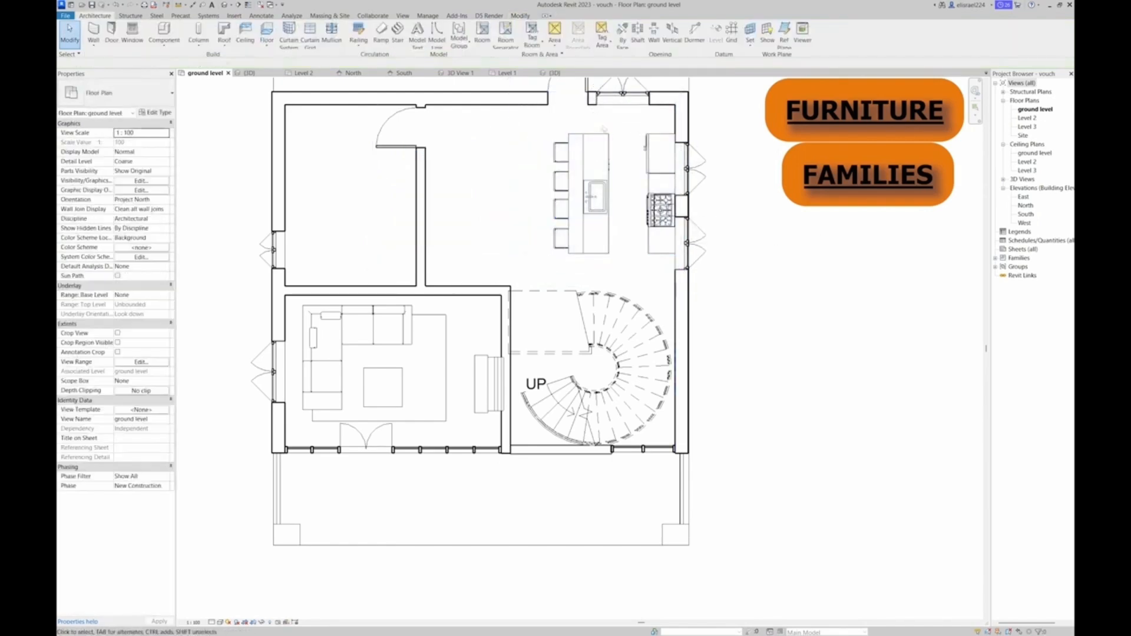
Load the Fisher_and_Paykel_Double_Dish_Drawer family and place it in the kitchen corner beside the stove counter
click(182, 47)
click(177, 61)
click(424, 35)
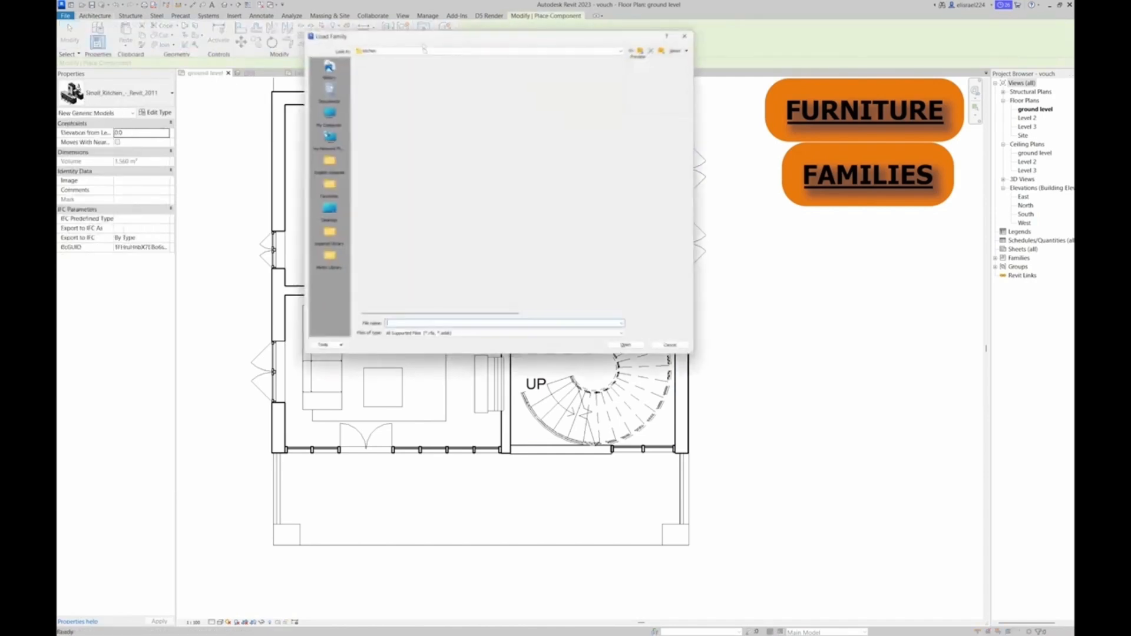
click(388, 166)
click(388, 157)
click(387, 146)
click(387, 137)
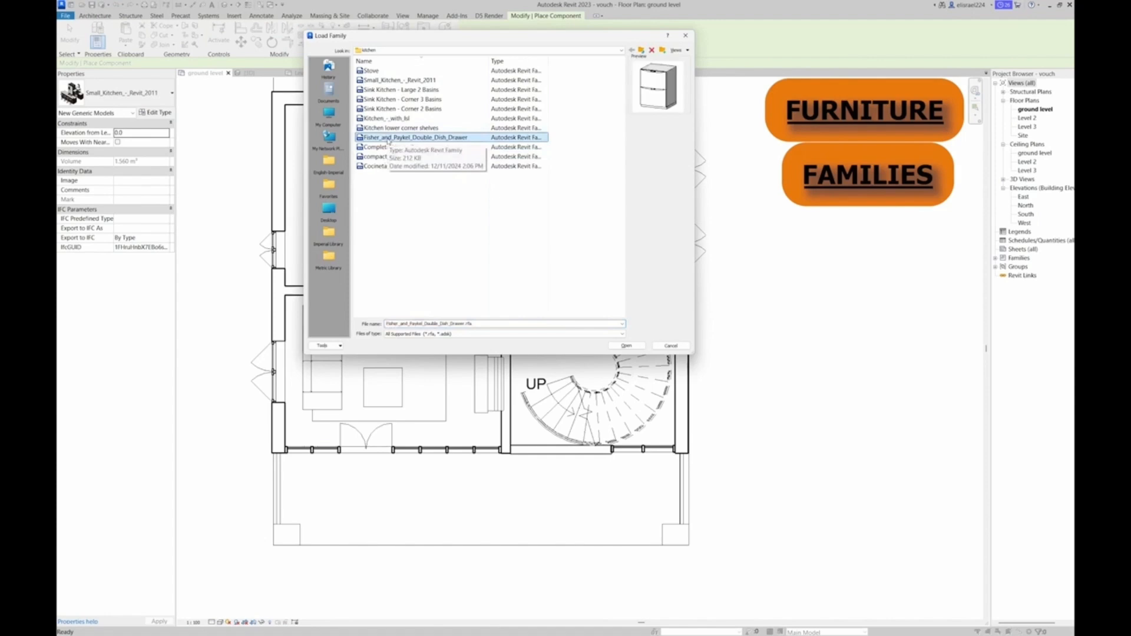
double_click(389, 138)
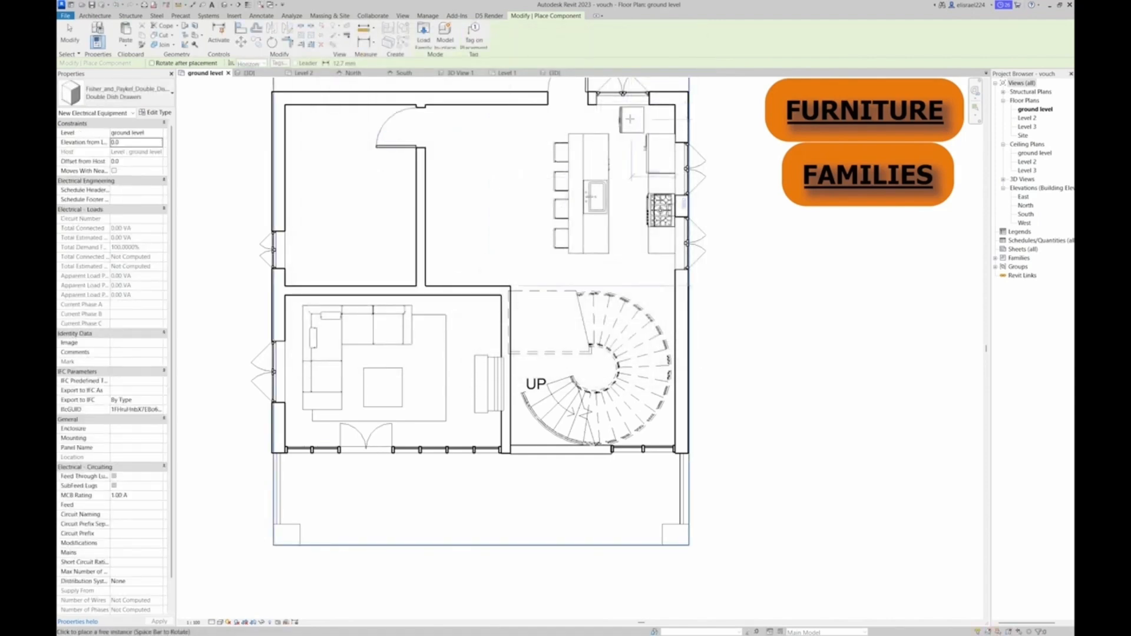
click(662, 119)
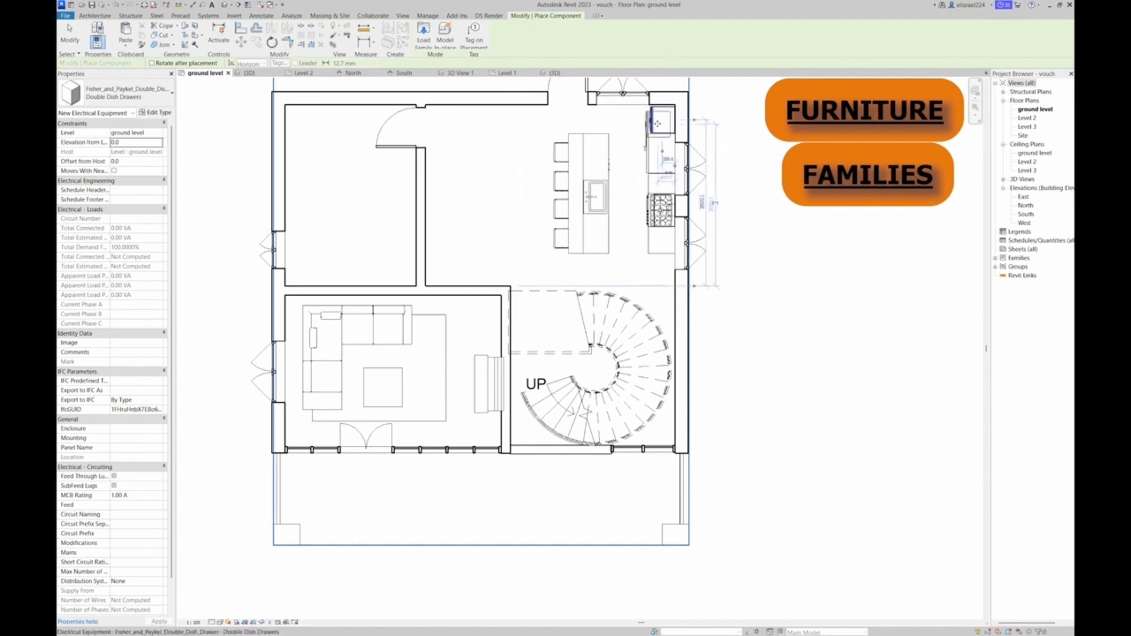
key(Escape)
key(Escape)
Load the Shower component family from the bathroom folder of the English-Imperial library
click(164, 44)
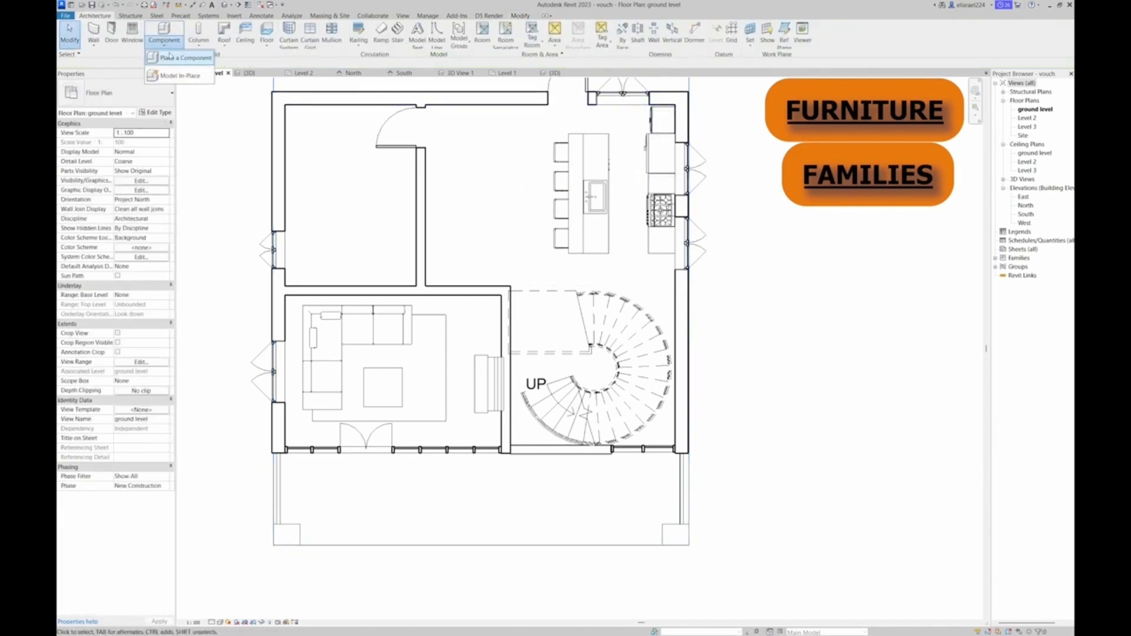
click(179, 57)
click(428, 45)
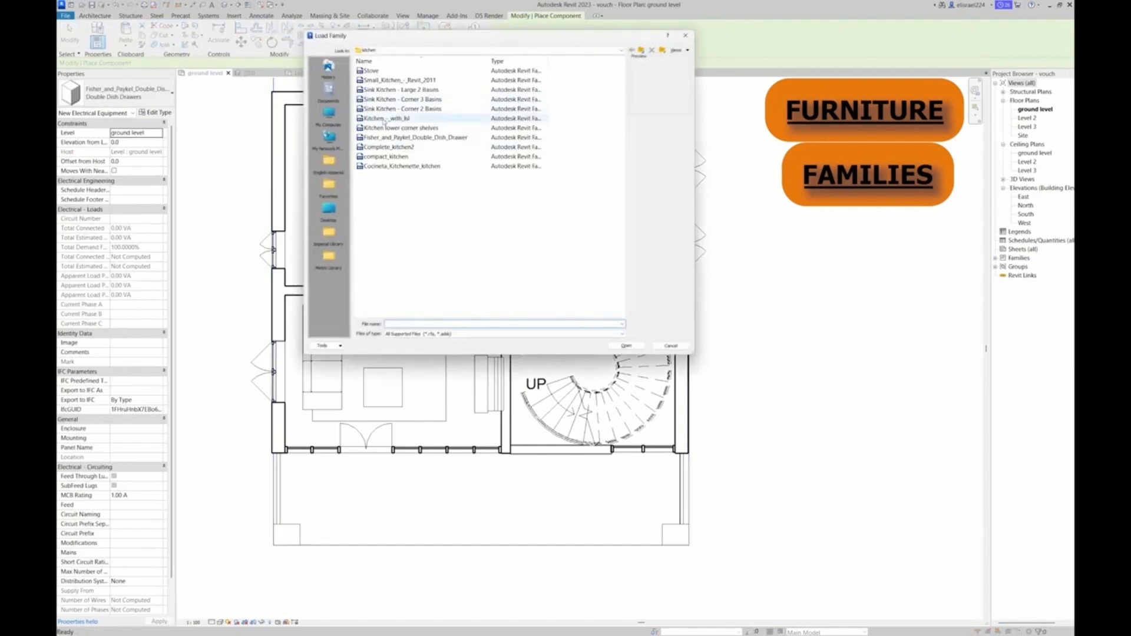
click(330, 169)
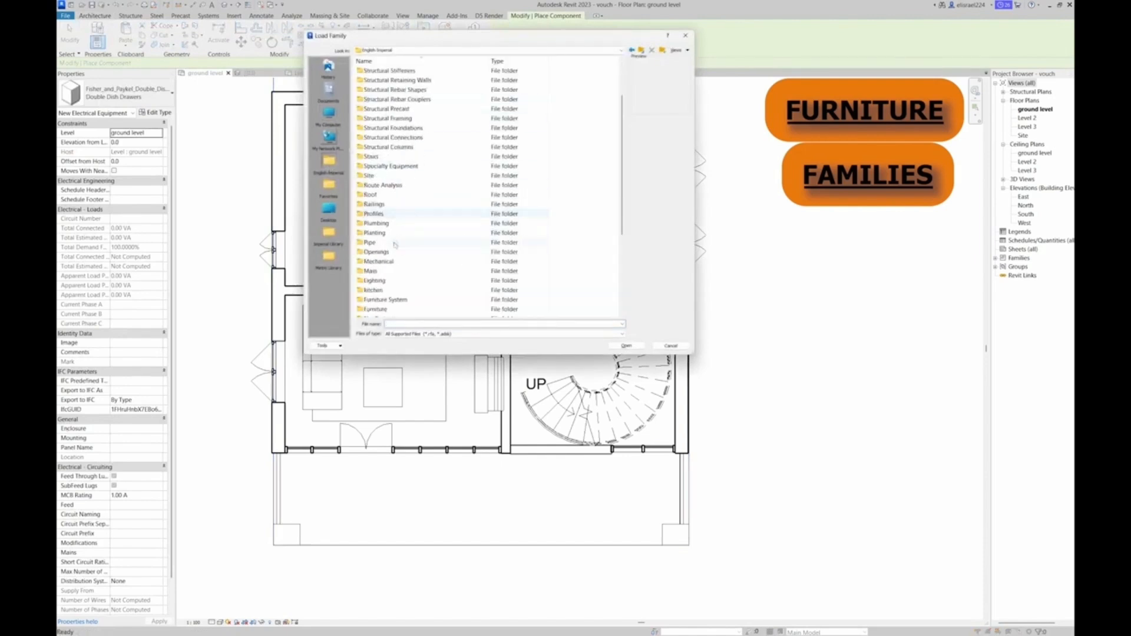
scroll(377, 205, up, 3)
double_click(381, 81)
click(381, 82)
click(383, 91)
click(384, 101)
click(385, 111)
click(385, 120)
click(384, 128)
click(385, 137)
click(386, 147)
click(386, 156)
click(386, 167)
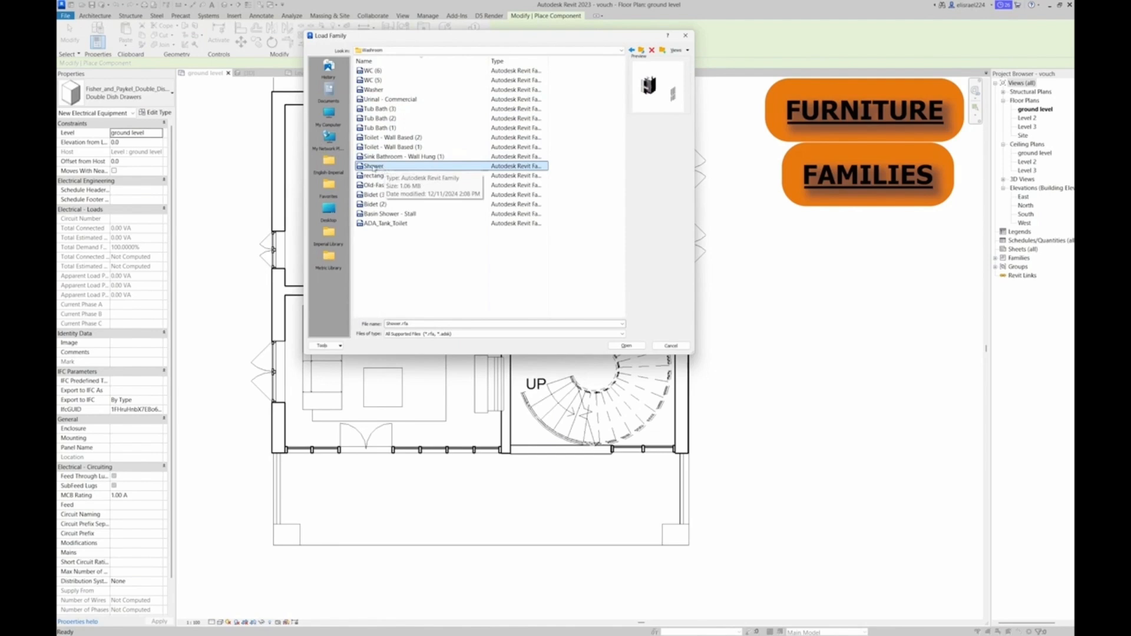
double_click(374, 167)
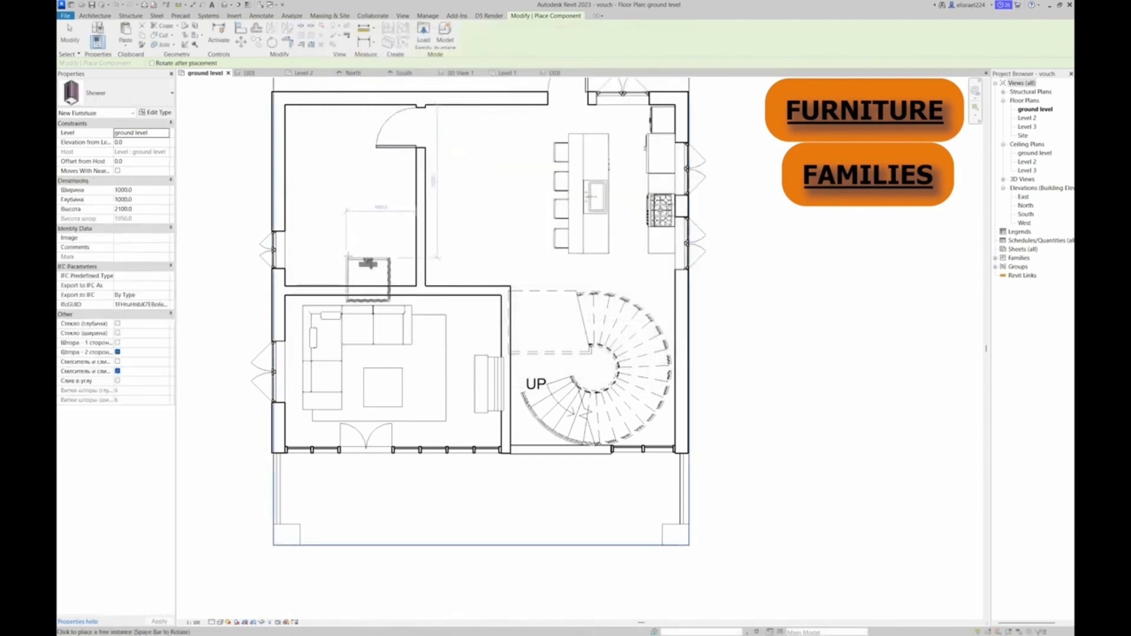
Place the shower in the enclosed room behind the living room and stretch it wall to wall, 3000 mm wide and 1141.5 mm deep
click(359, 242)
key(Escape)
key(Escape)
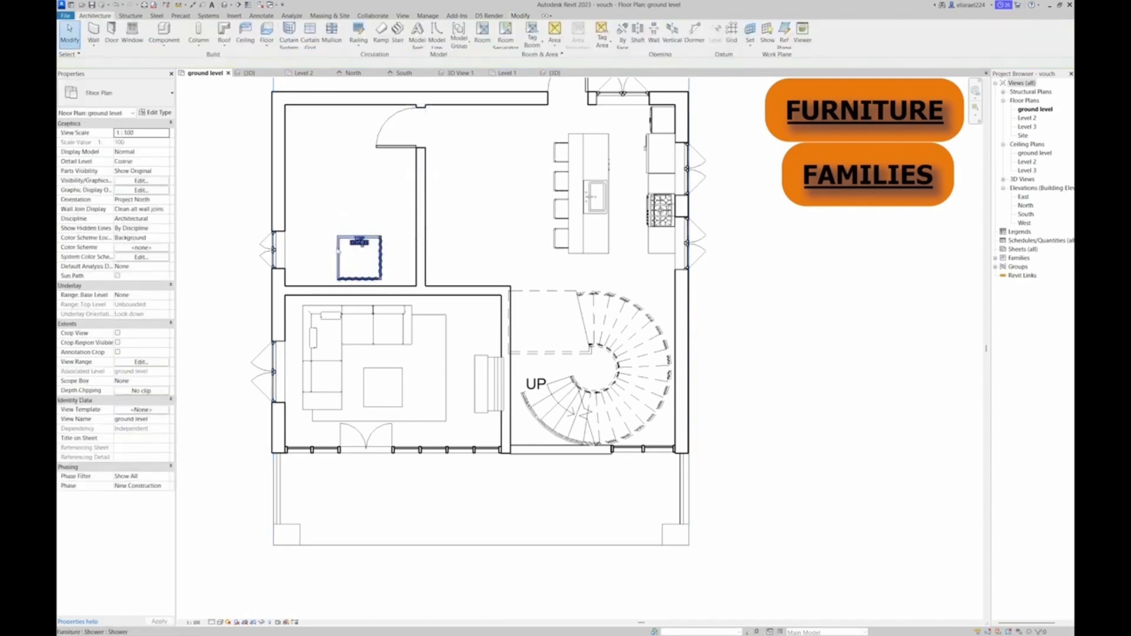
click(340, 261)
drag(373, 264, 287, 259)
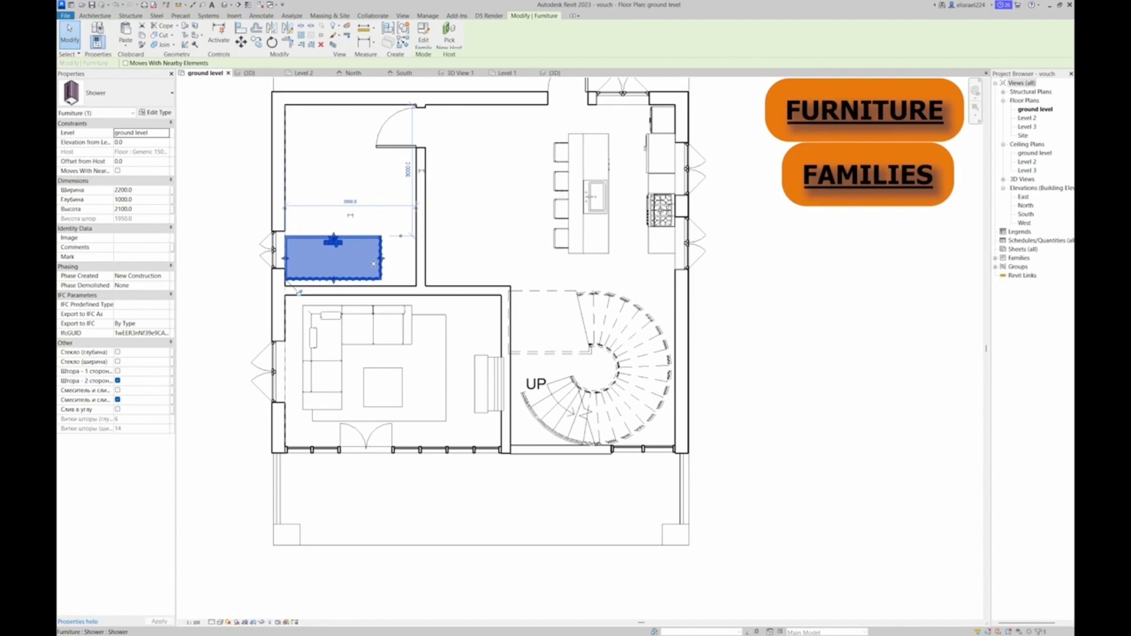
drag(415, 256, 415, 258)
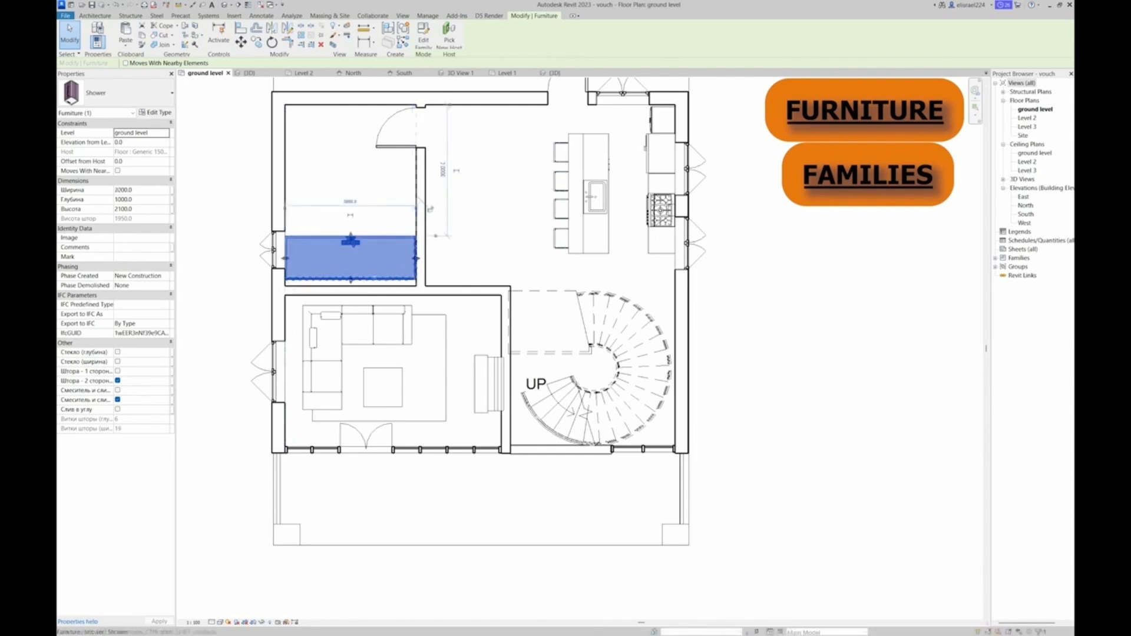
drag(351, 287, 353, 289)
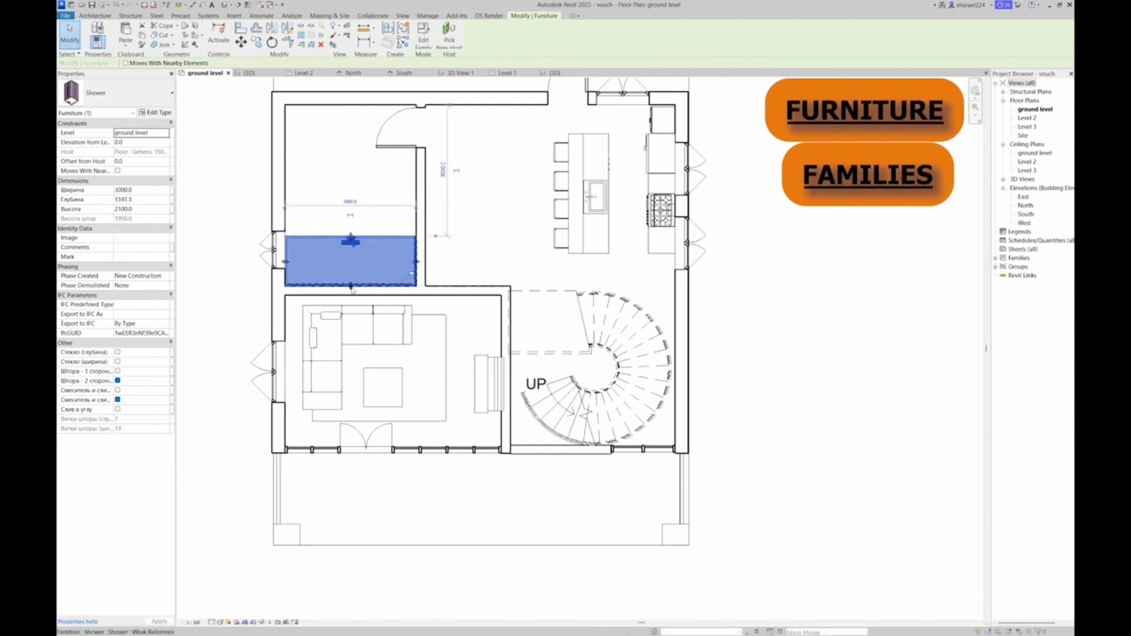
Rotate the shower 180° and move it back into the bathroom against the wall shared with the living room
key(space)
key(space)
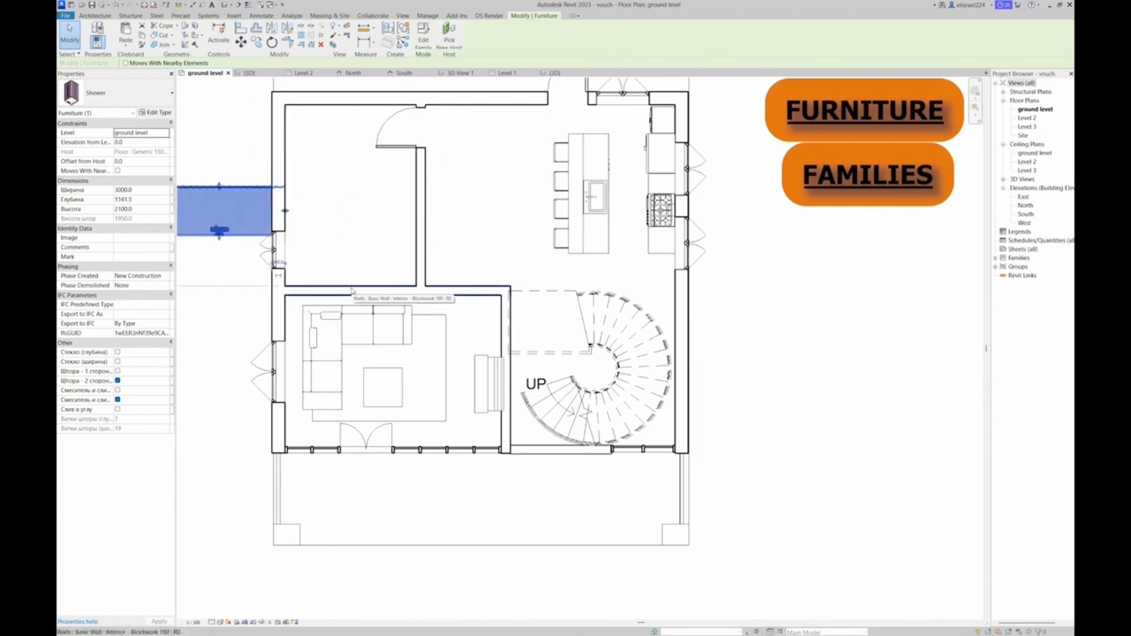
scroll(352, 289, down, 3)
drag(289, 246, 375, 280)
scroll(344, 232, up, 1)
click(243, 224)
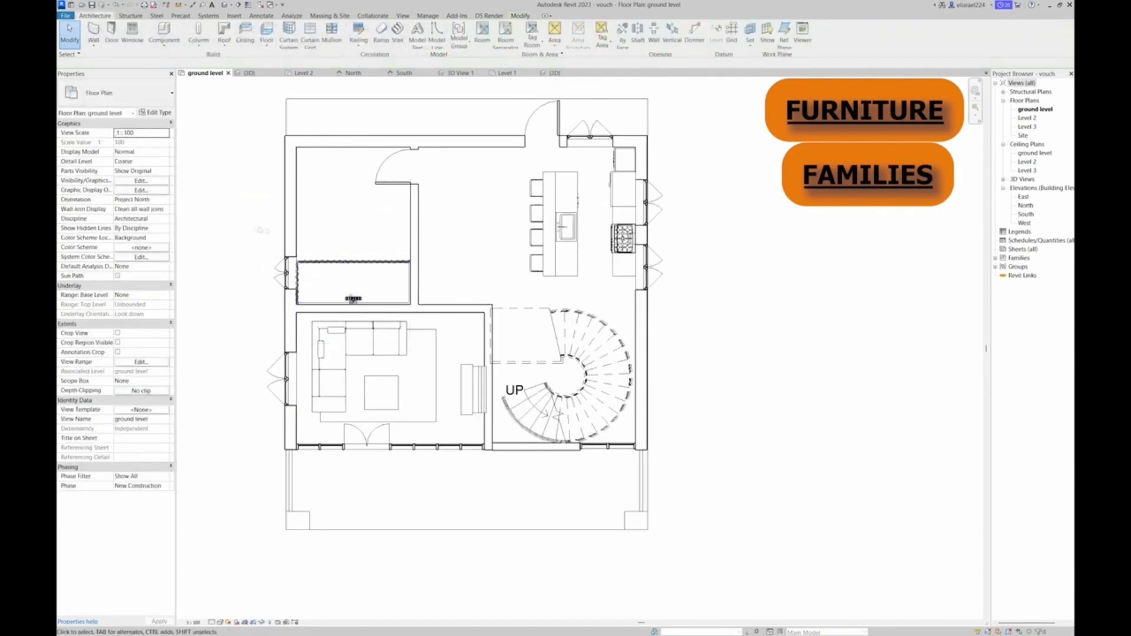
Load Toilet - Wall Based (2) and place it against the bathroom's exterior wall, near the shower and facing into the room
click(163, 32)
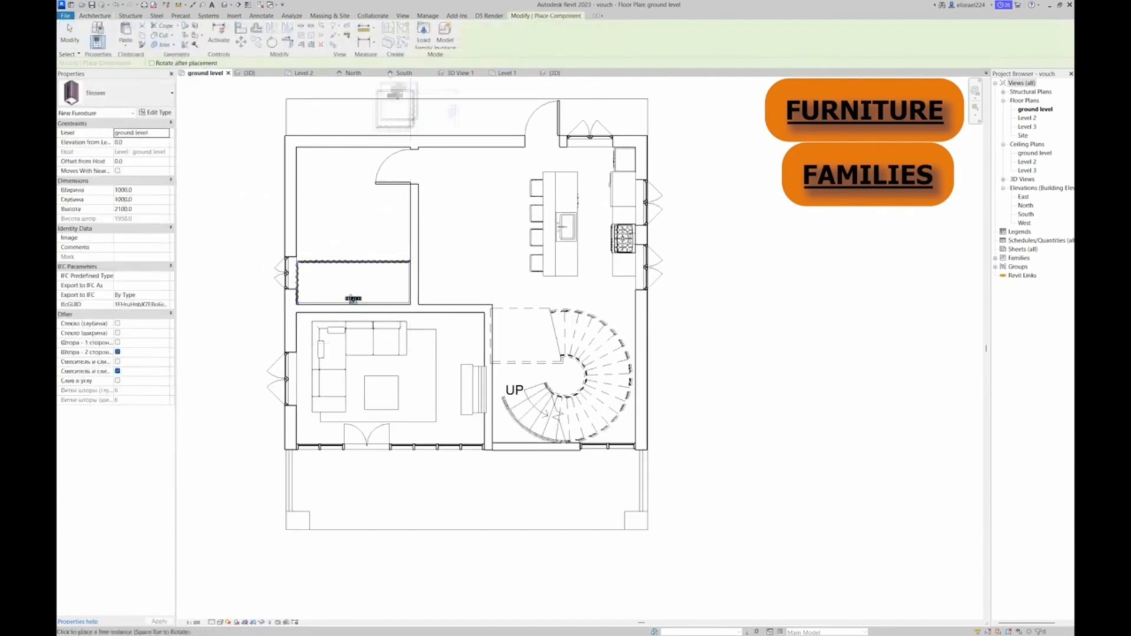
click(424, 34)
click(378, 140)
click(379, 148)
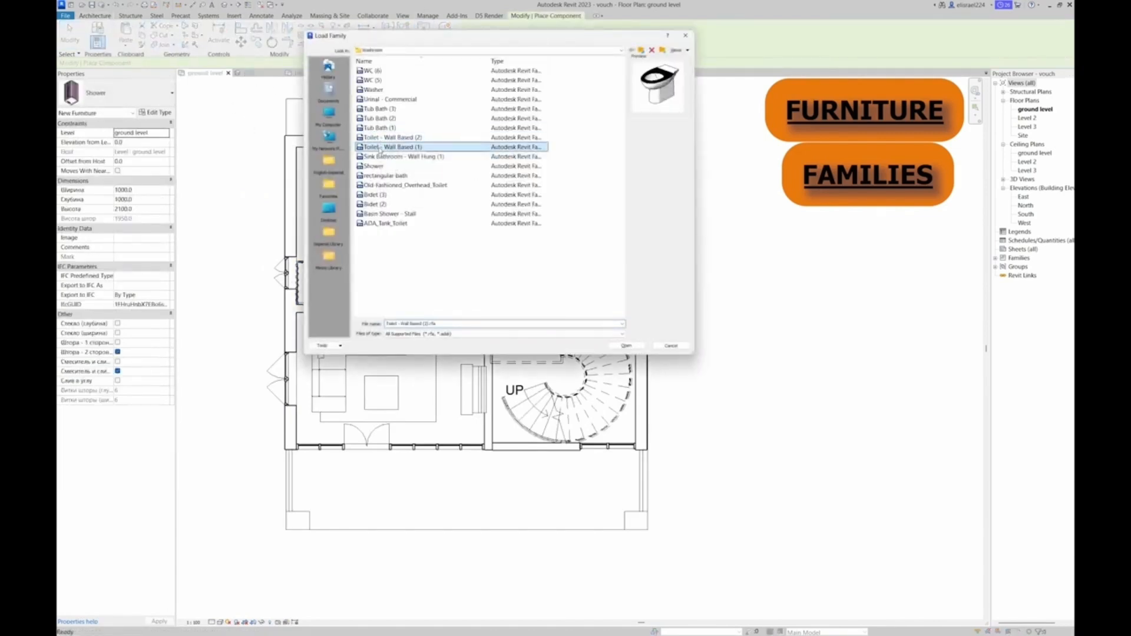
double_click(381, 138)
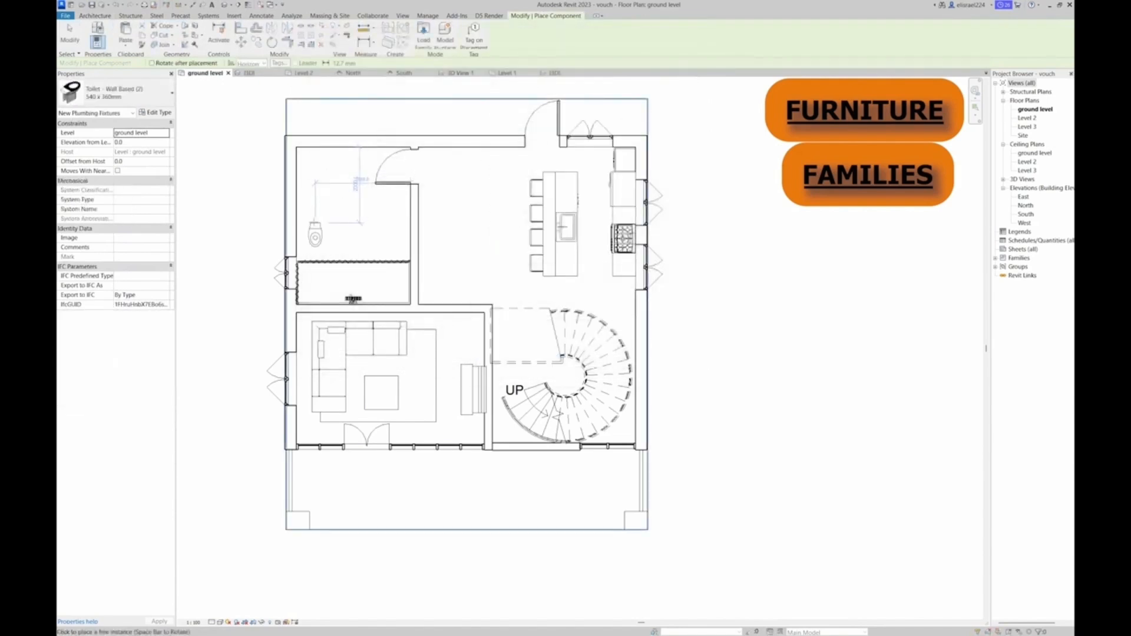
click(309, 219)
key(Escape)
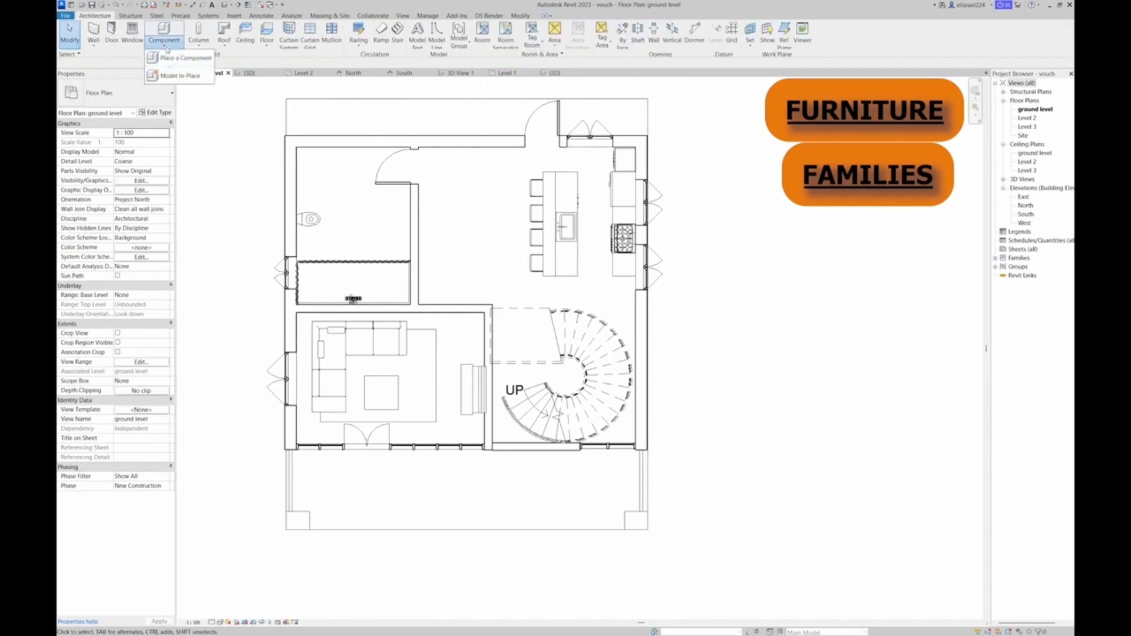
Load the Sink Bathroom - Wall Hung (1) family from the bathroom folder
click(165, 40)
click(425, 31)
click(400, 92)
key(Up)
key(Up)
click(396, 99)
click(391, 128)
click(386, 138)
click(386, 148)
click(385, 157)
click(385, 167)
click(385, 159)
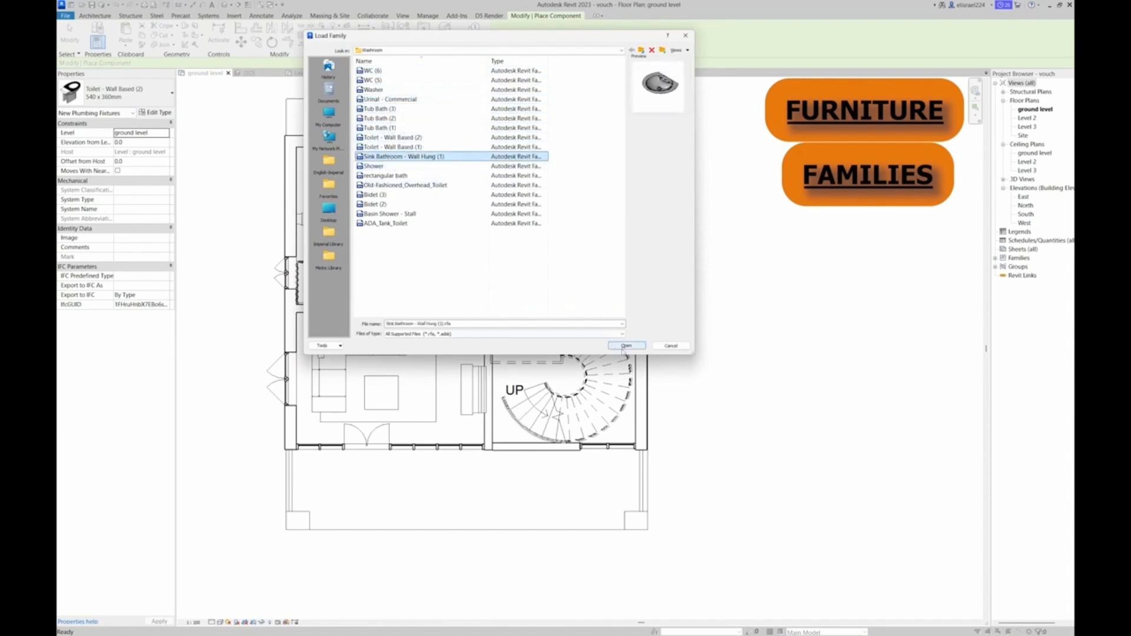
double_click(371, 158)
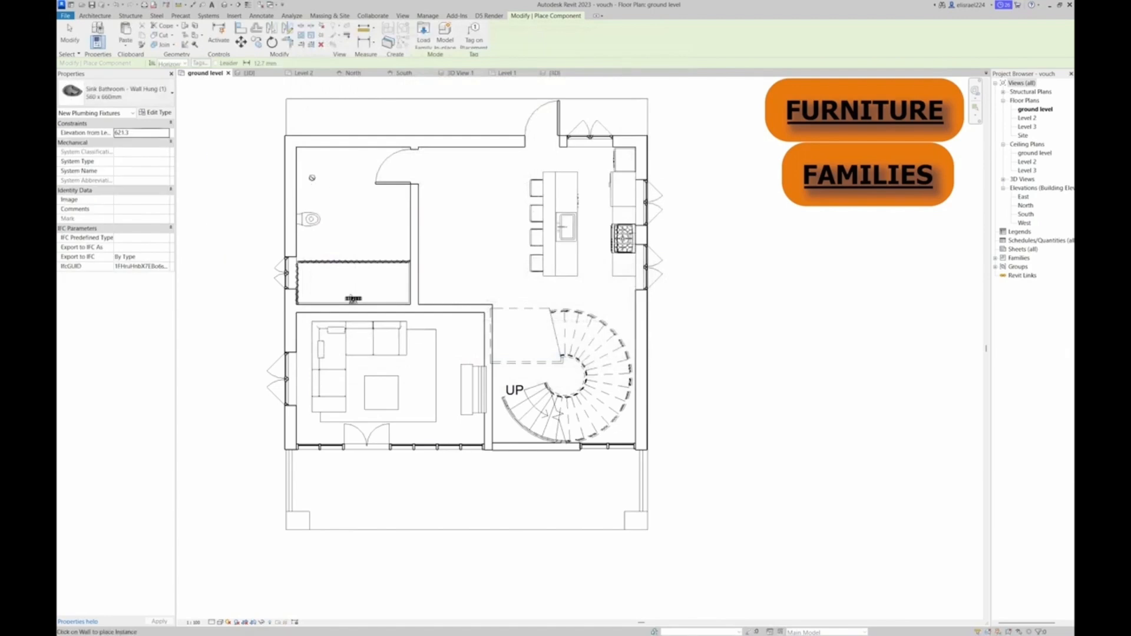
Place the wall-hung sink on the bathroom's exterior wall beside the toilet, on the side away from the shower
click(306, 182)
key(Escape)
key(Escape)
click(306, 180)
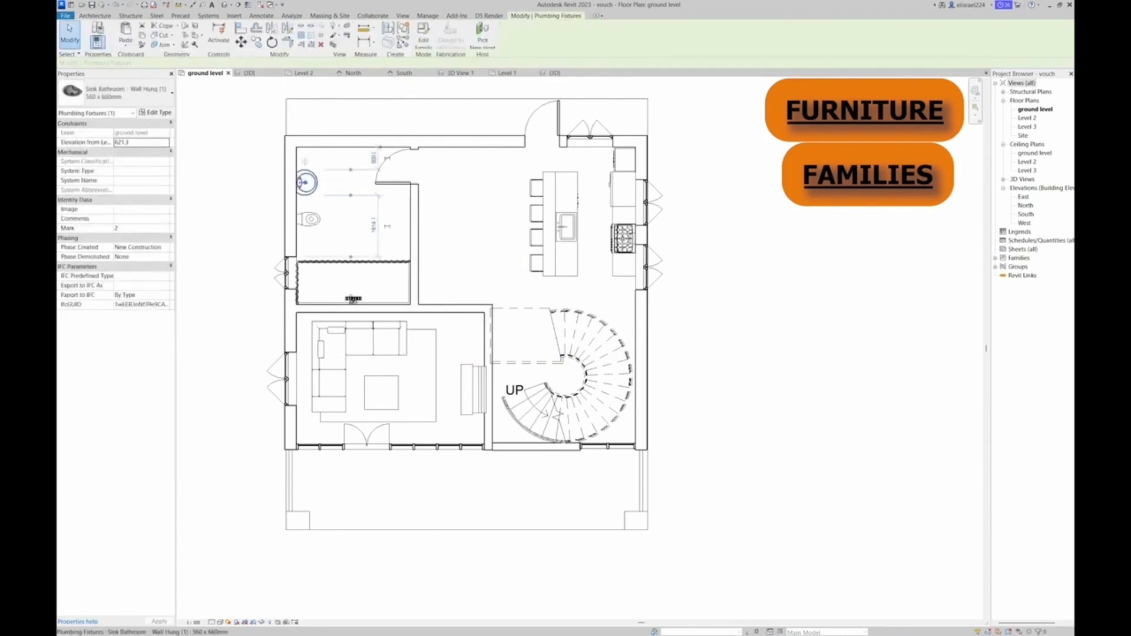
click(248, 155)
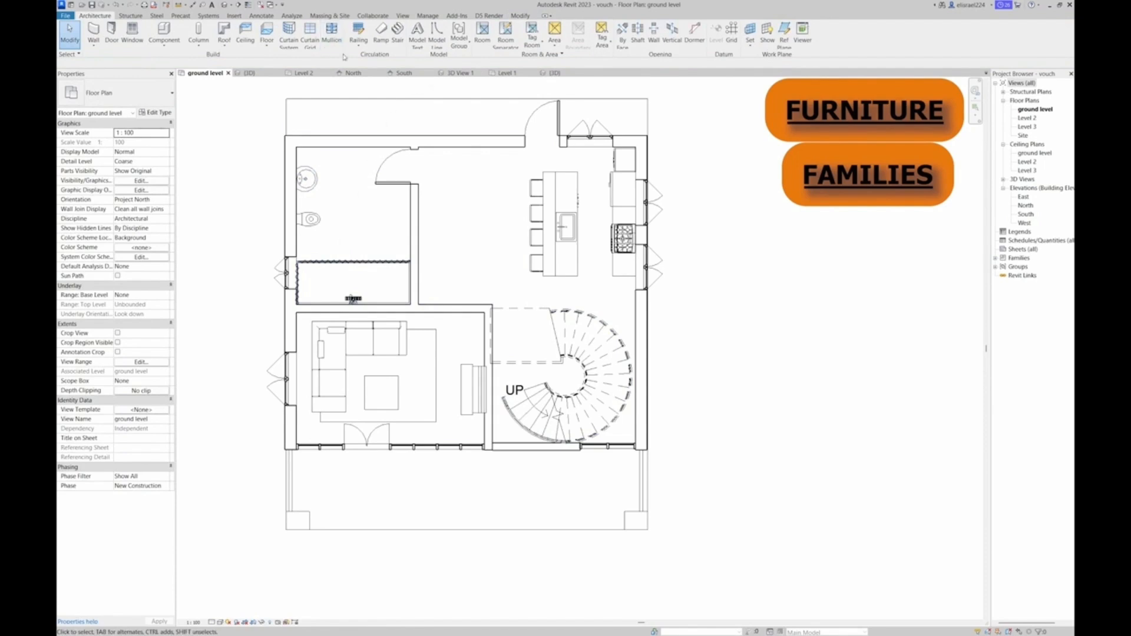
Start loading another component and open the Seating folder in the English-Imperial library
click(169, 48)
click(179, 57)
click(425, 37)
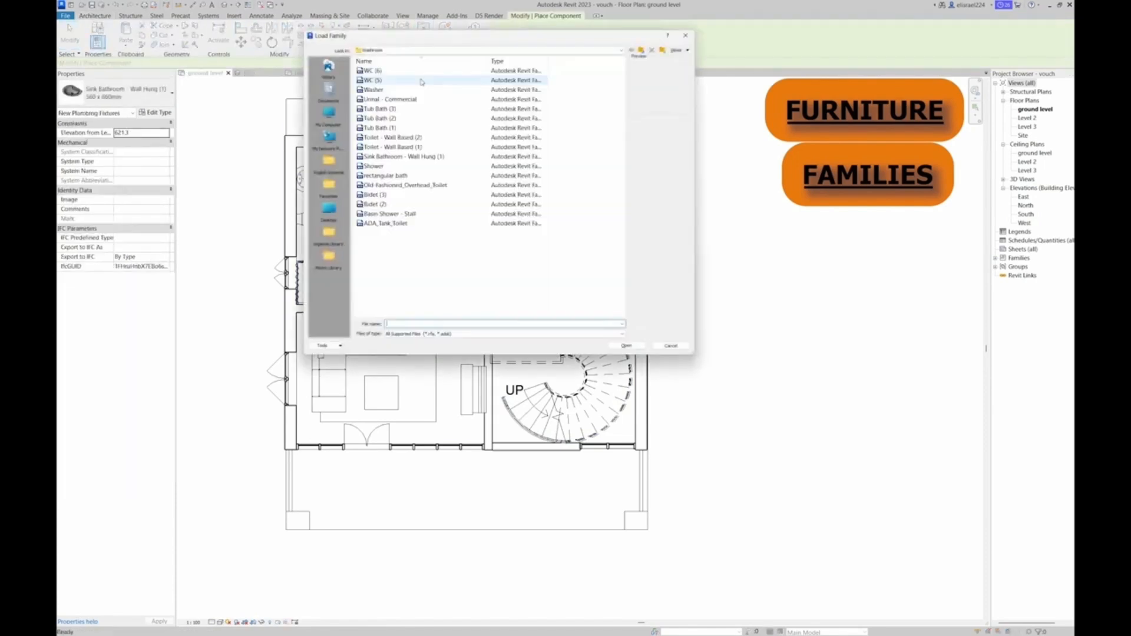
click(388, 169)
click(387, 176)
click(386, 185)
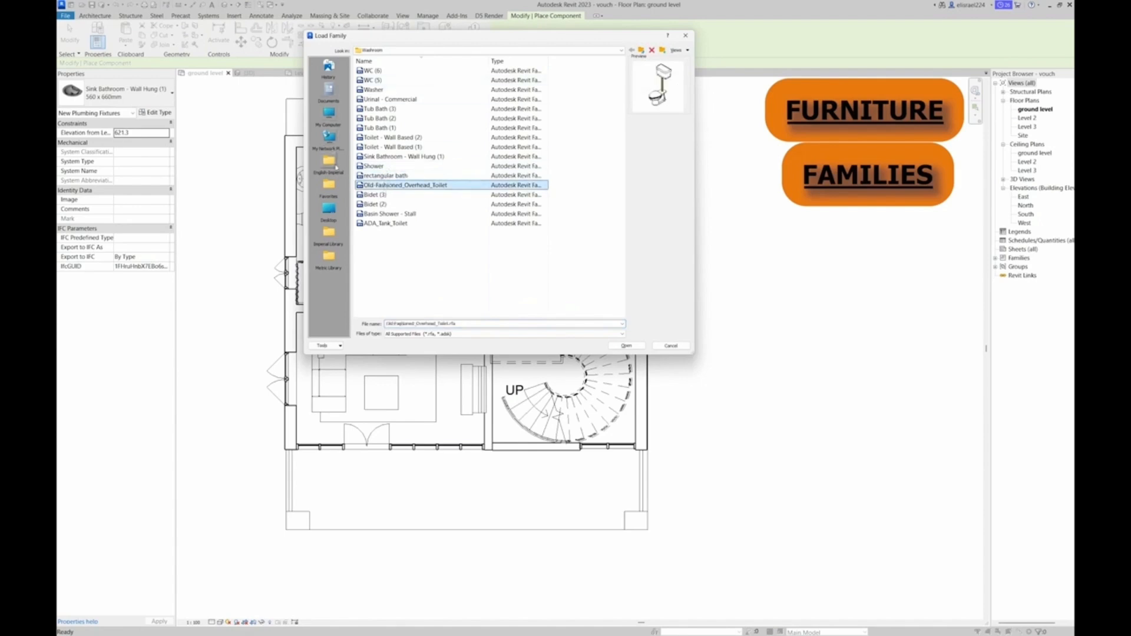
click(335, 167)
scroll(380, 218, down, 2)
double_click(377, 281)
double_click(382, 255)
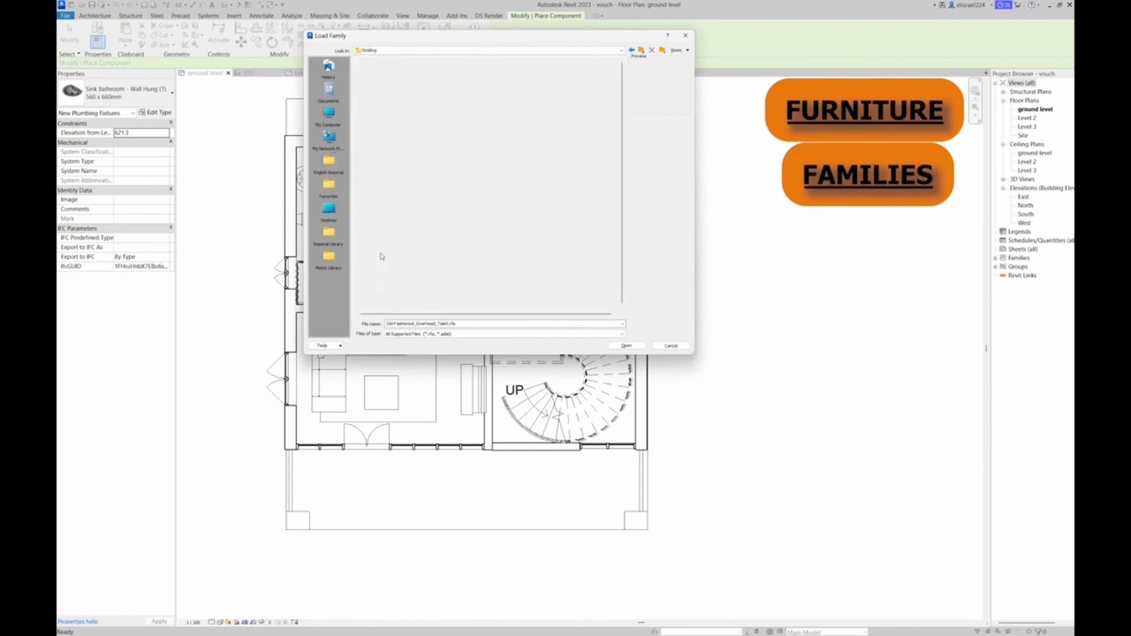
Preview the Seating families and load the Contemporary Leather sofa
click(407, 118)
click(404, 128)
click(402, 137)
click(401, 148)
click(396, 167)
click(393, 175)
click(389, 195)
click(387, 204)
click(385, 223)
click(384, 232)
click(384, 242)
click(383, 253)
scroll(383, 253, down, 3)
click(382, 244)
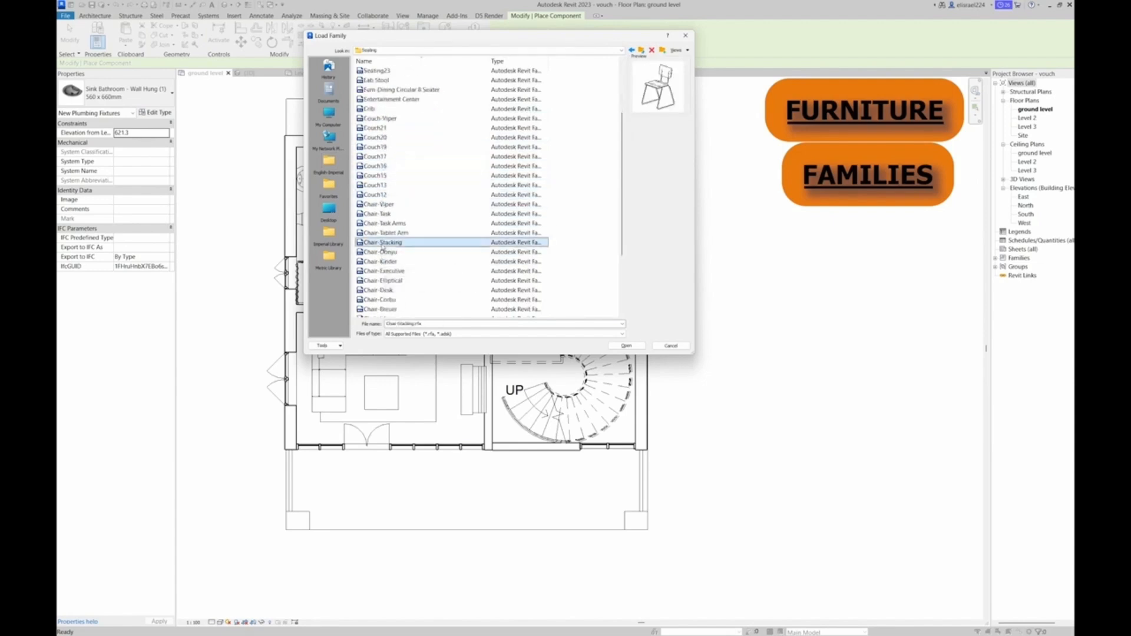
click(380, 262)
scroll(380, 263, down, 2)
click(380, 263)
scroll(379, 266, down, 1)
click(380, 264)
scroll(380, 263, down, 1)
click(379, 263)
double_click(380, 263)
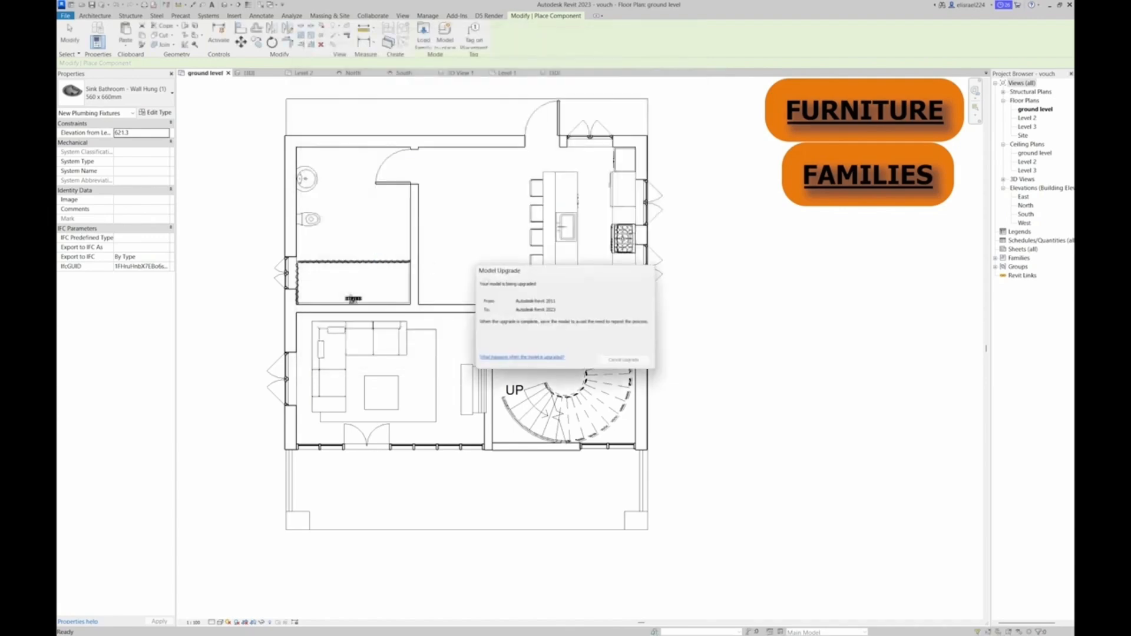
Rotate the Black Leather sofa lengthwise and place it in the kitchen area alongside the bathroom wall
key(space)
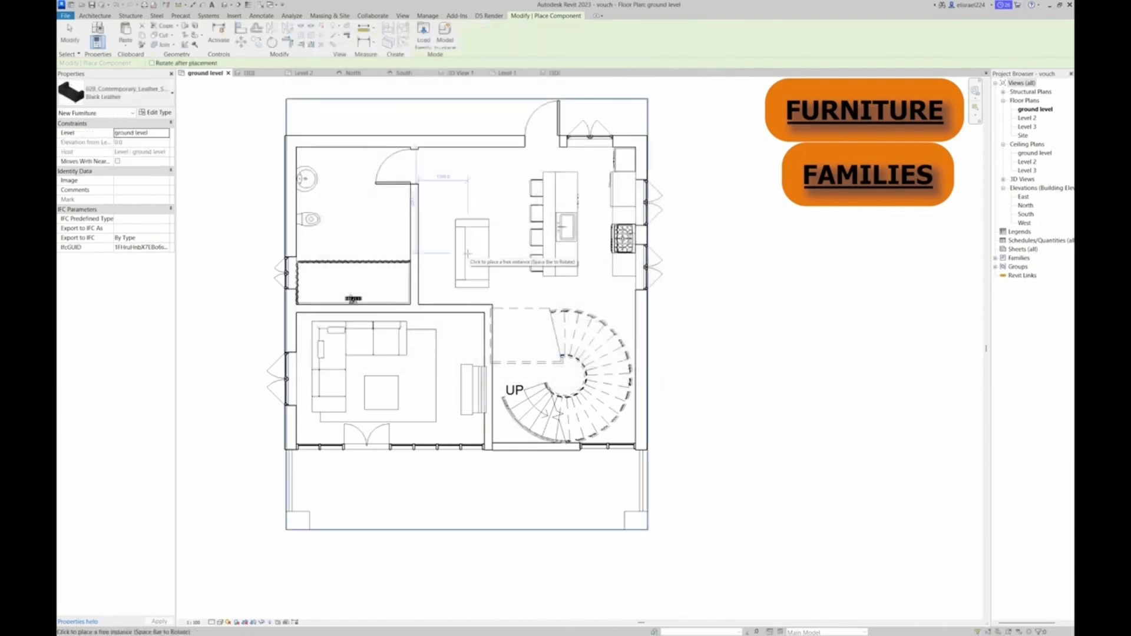
click(439, 265)
key(Escape)
key(Escape)
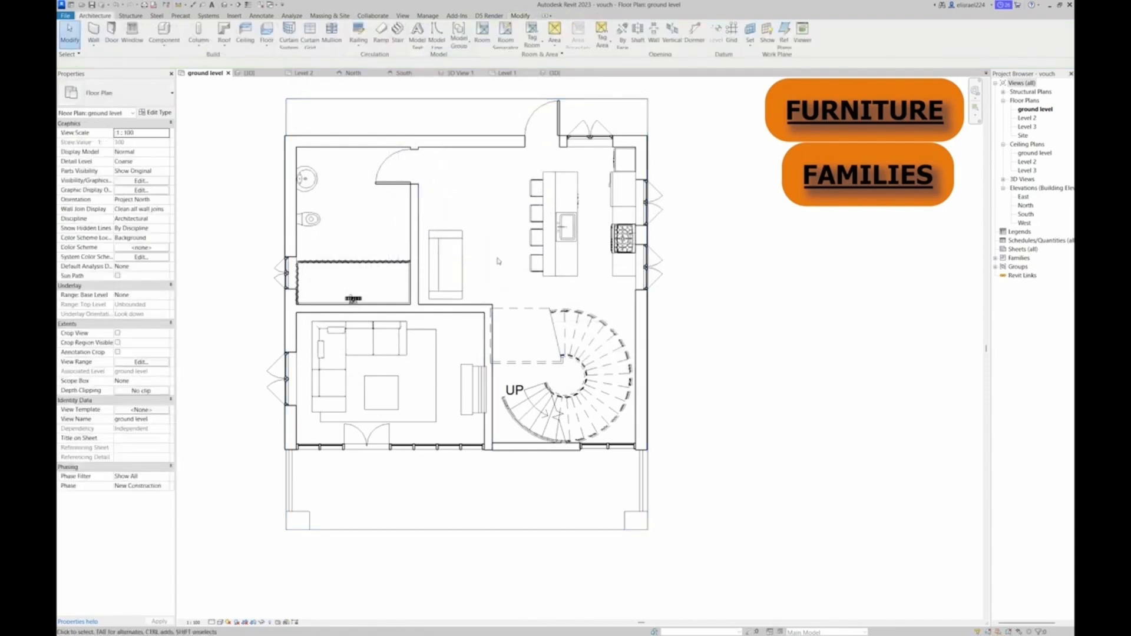
Browse the Seating folder for a dining set and load the Furn-Dining Circular 8 Seater family
click(164, 44)
click(179, 58)
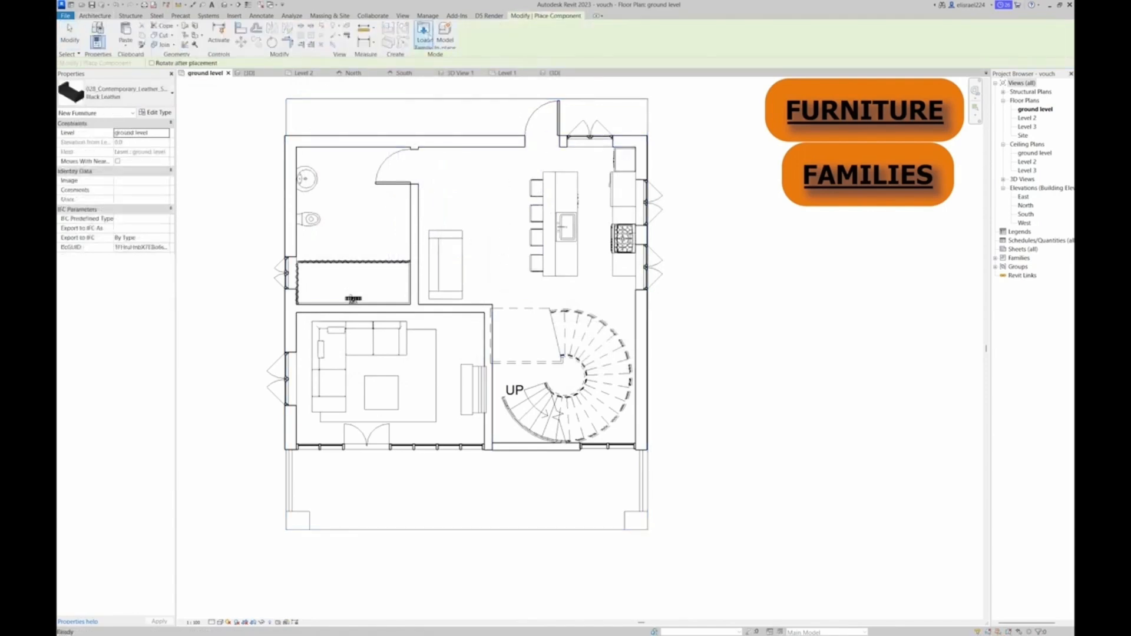
click(424, 35)
scroll(399, 244, down, 3)
scroll(398, 244, down, 2)
click(383, 100)
click(383, 118)
scroll(385, 250, down, 1)
click(386, 243)
click(383, 264)
click(384, 271)
click(383, 281)
click(383, 290)
click(383, 300)
click(384, 310)
click(375, 100)
click(373, 118)
scroll(373, 118, up, 6)
click(381, 72)
click(379, 80)
click(377, 89)
click(379, 109)
click(380, 119)
click(380, 128)
click(380, 138)
click(378, 156)
click(377, 165)
click(377, 176)
click(376, 186)
double_click(376, 176)
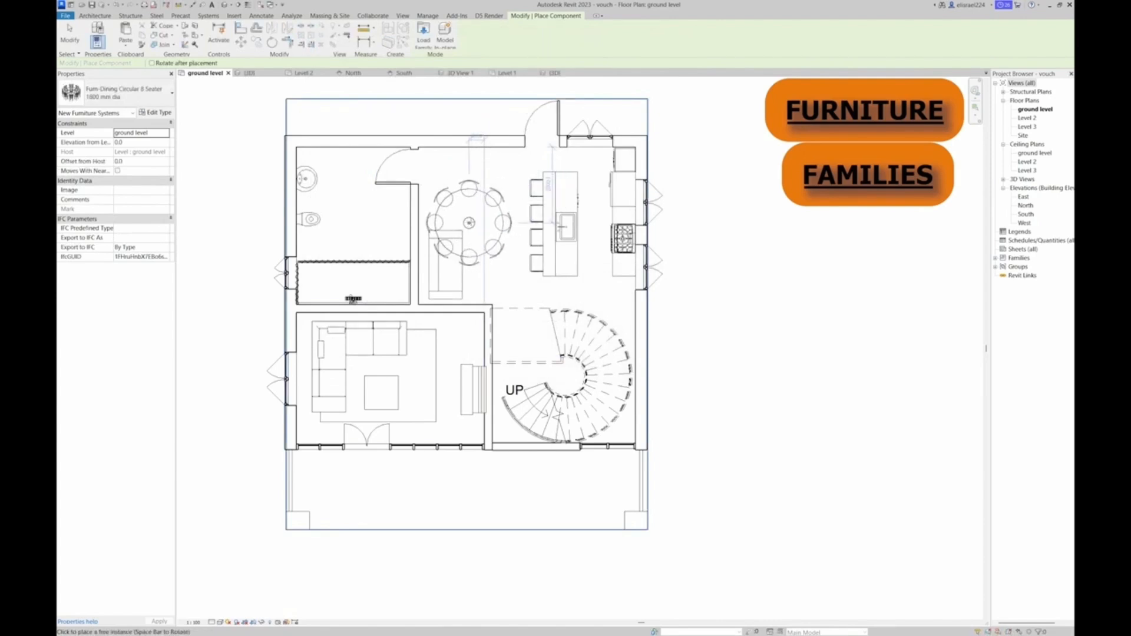
Place the 1800 mm diameter circular dining set between the bathroom wall and the kitchen island
click(469, 223)
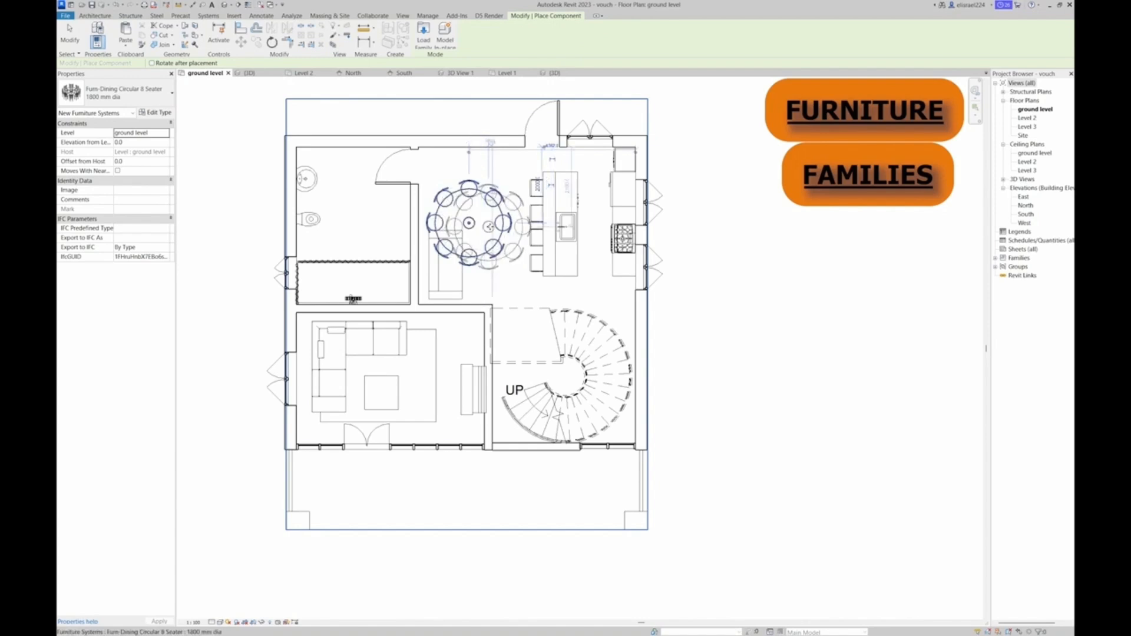
key(Escape)
key(Escape)
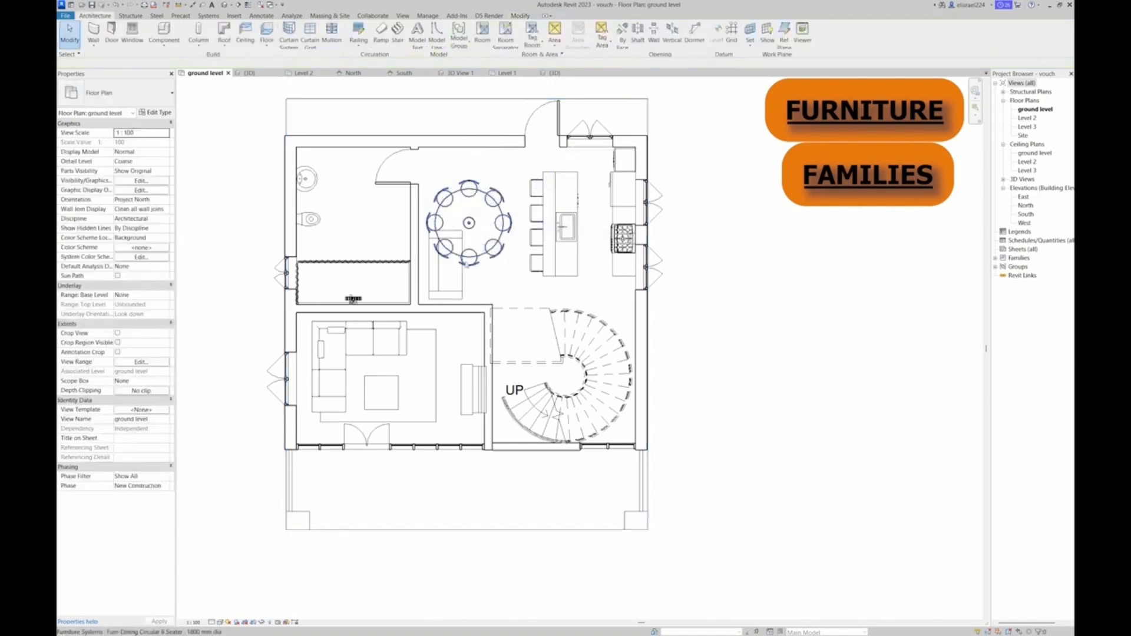
Delete the sofa beneath the dining set and move the dining set slightly towards the living room wall
click(446, 278)
key(Escape)
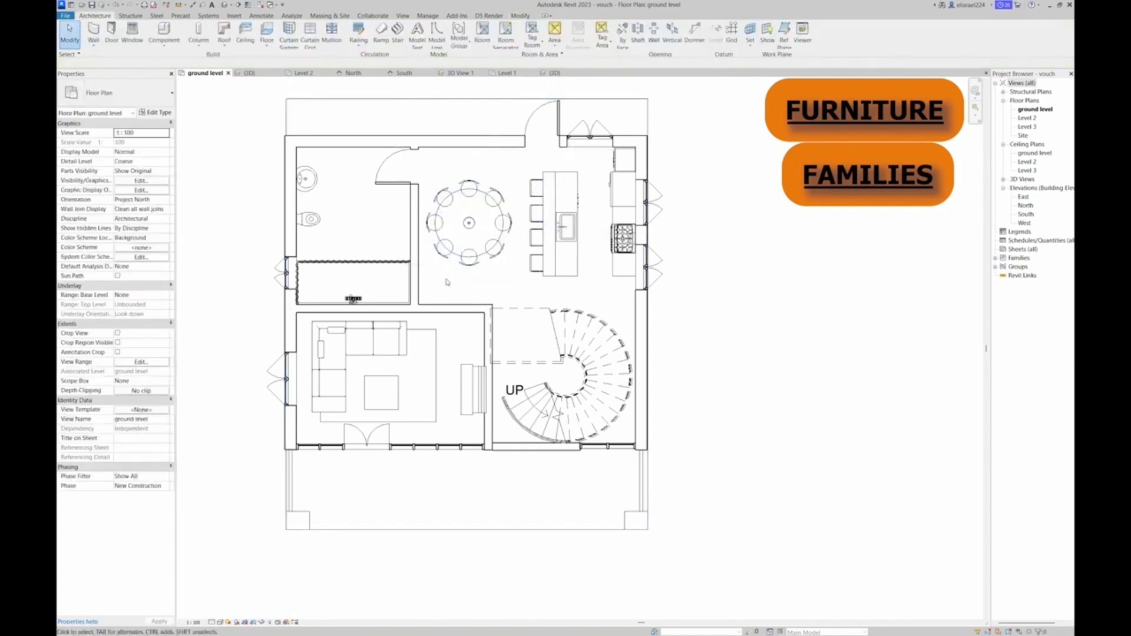
click(469, 224)
drag(469, 223, 467, 249)
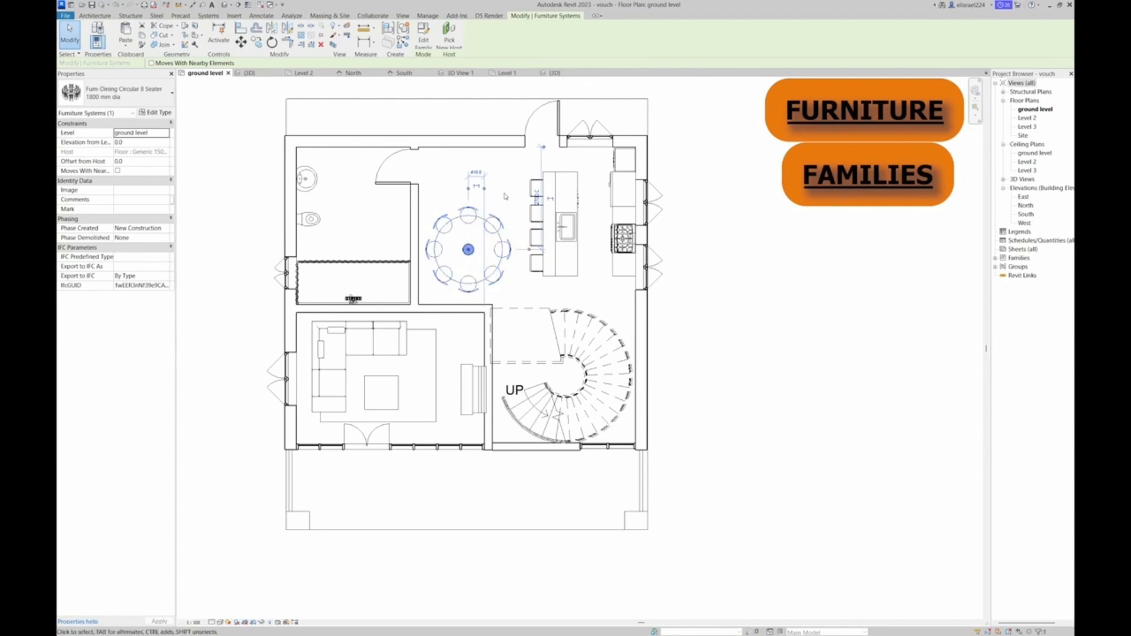
key(Escape)
Open the Level 2 floor plan and start loading a furniture family for placement there
scroll(506, 197, down, 2)
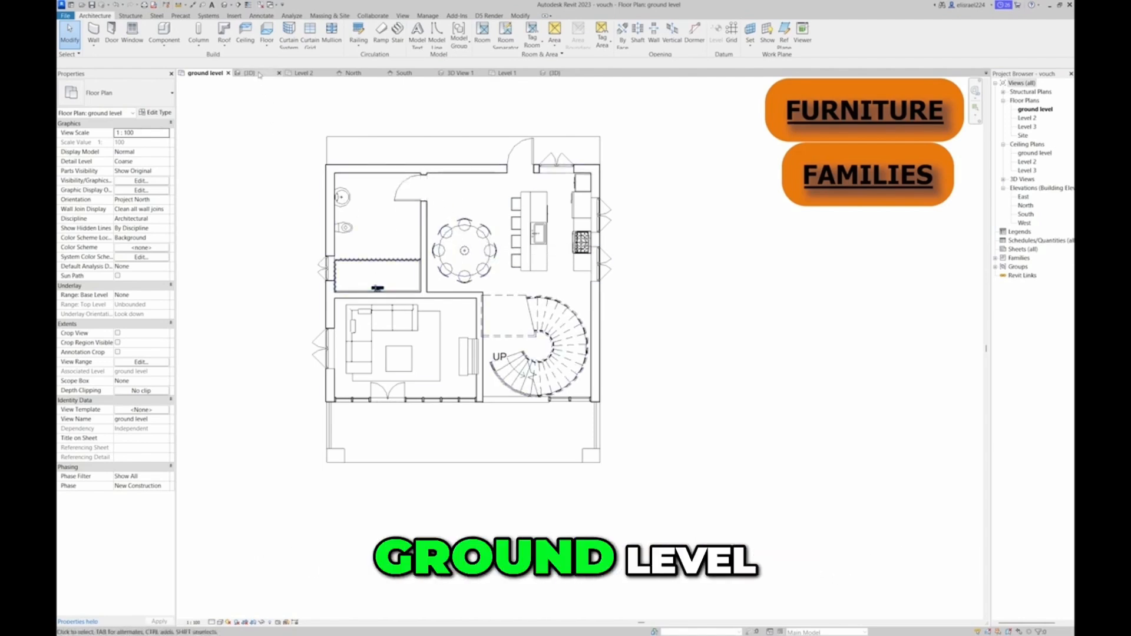
click(310, 74)
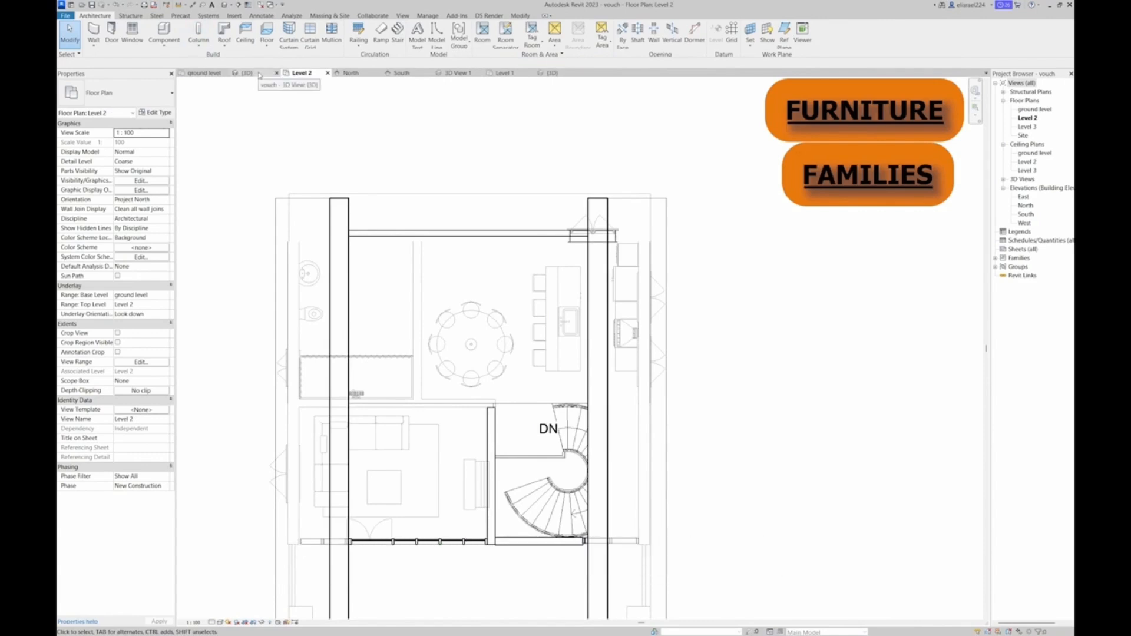
click(180, 42)
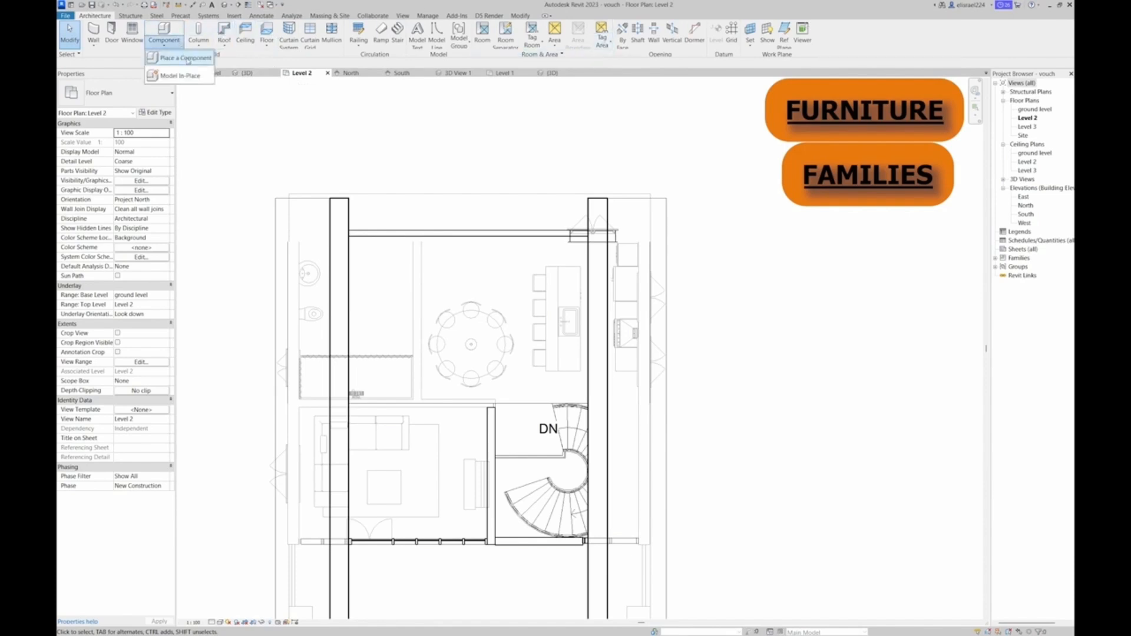
click(187, 58)
click(423, 37)
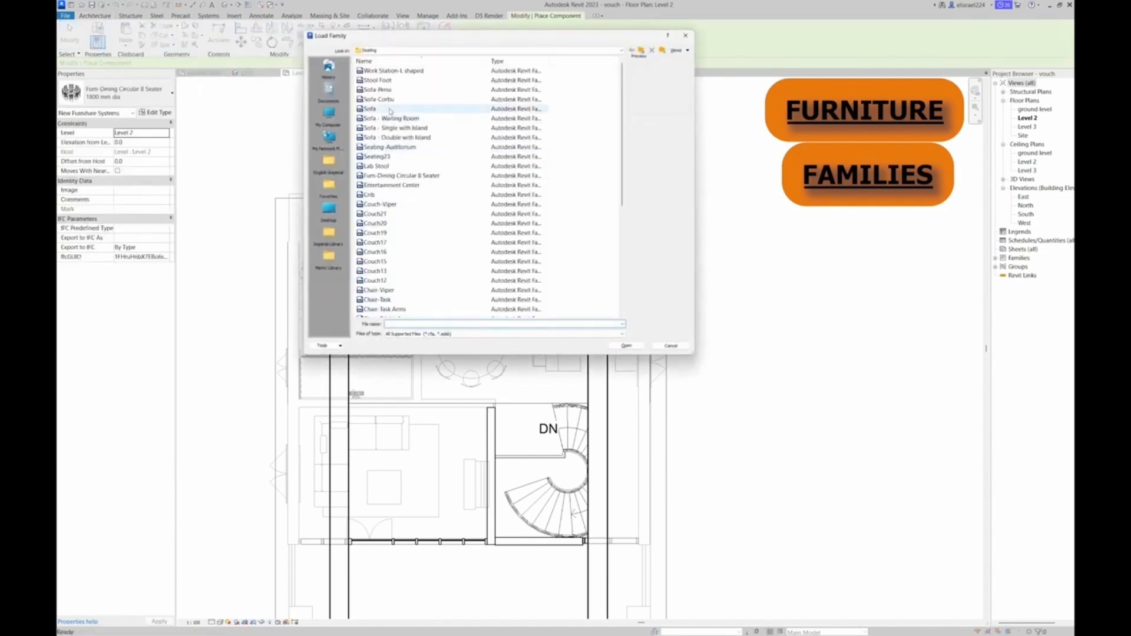
Preview the families in the Seating folder, load Couch15 and place it lengthwise over the kitchen island's stools on Level 2
click(391, 157)
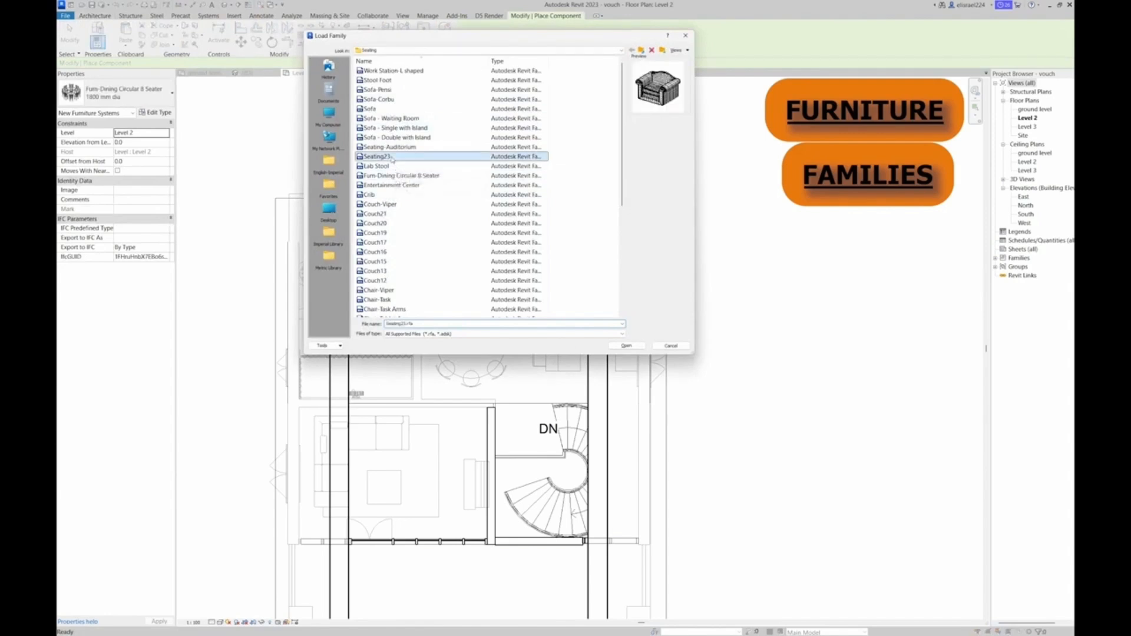
click(392, 166)
click(391, 175)
click(390, 185)
click(390, 195)
click(389, 204)
click(387, 213)
click(387, 224)
click(386, 233)
click(382, 242)
click(381, 252)
click(380, 262)
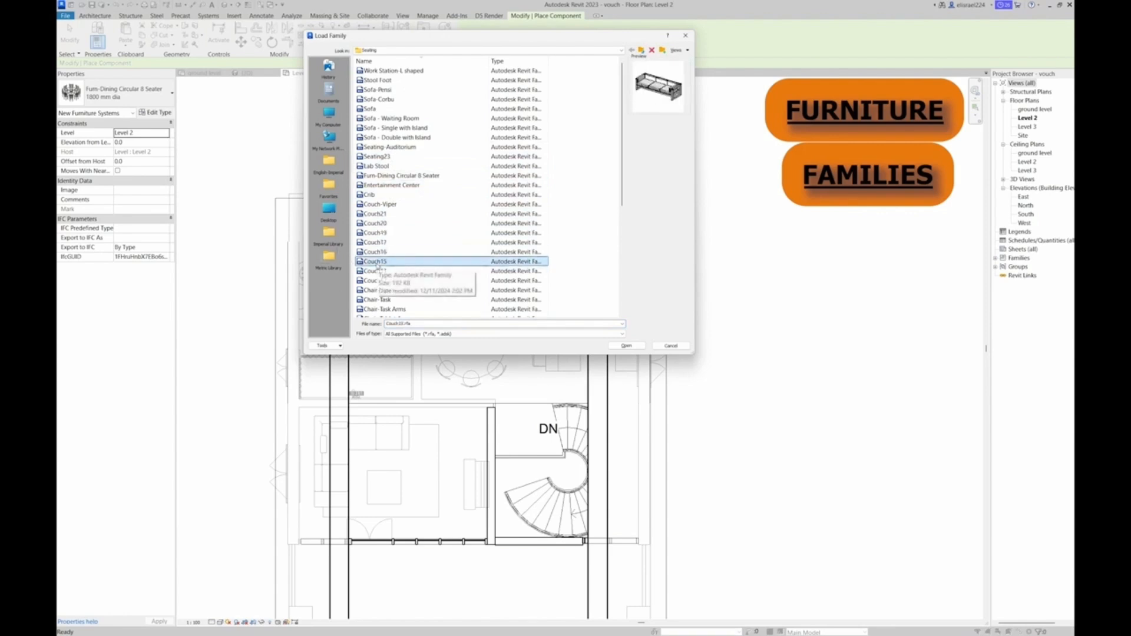
double_click(377, 261)
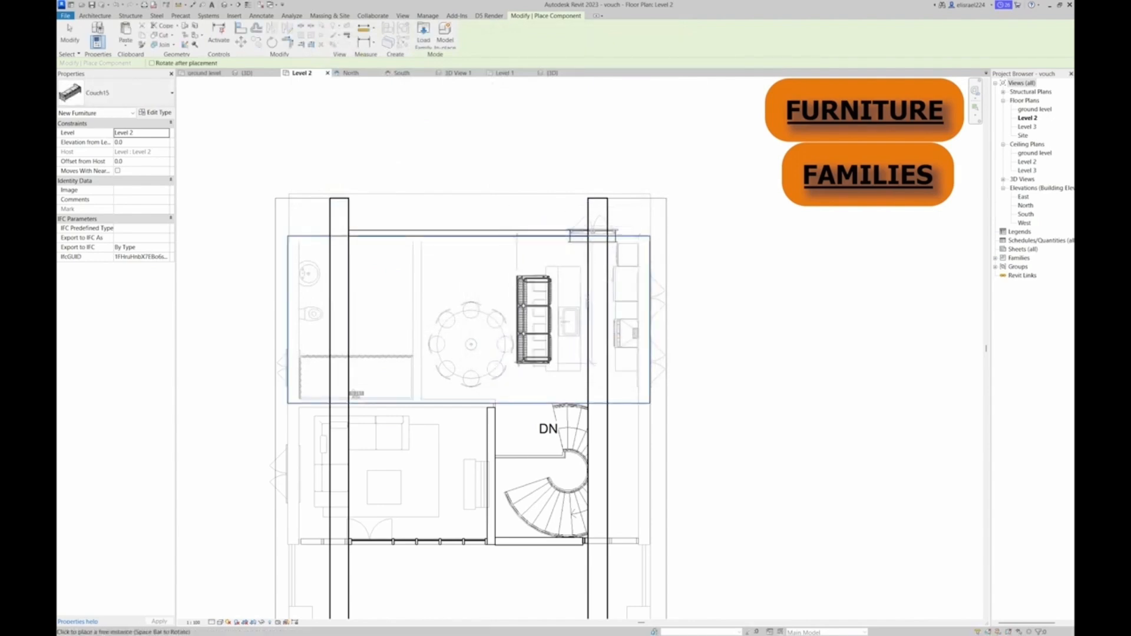
click(517, 362)
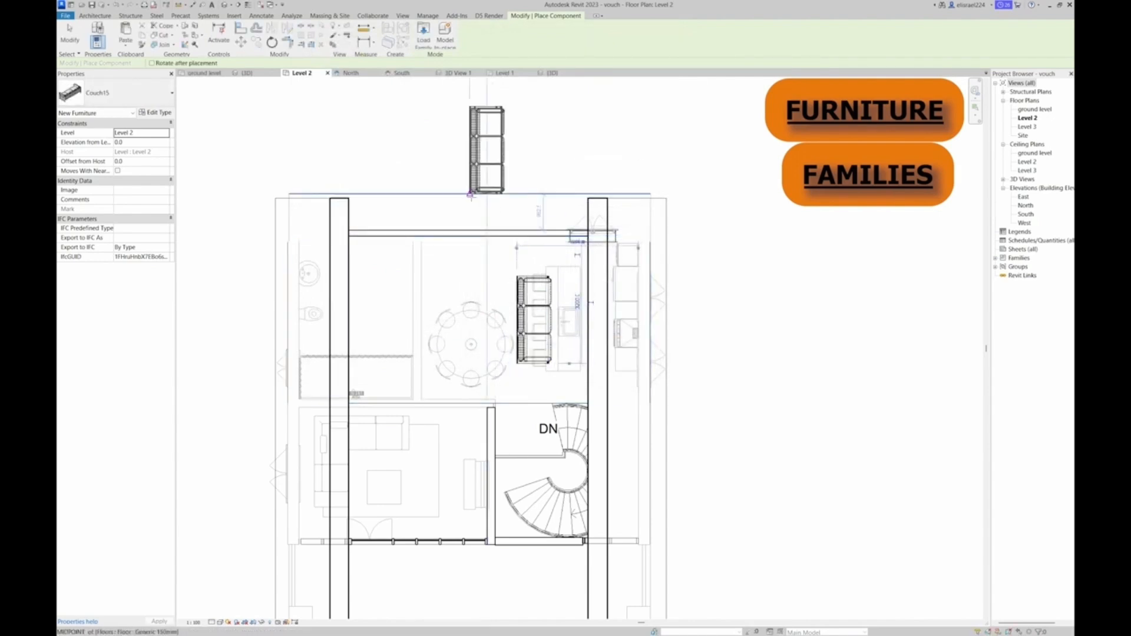
Browse the English-Imperial library's Furniture folder for beds and load the Bed-Shaker family
click(423, 32)
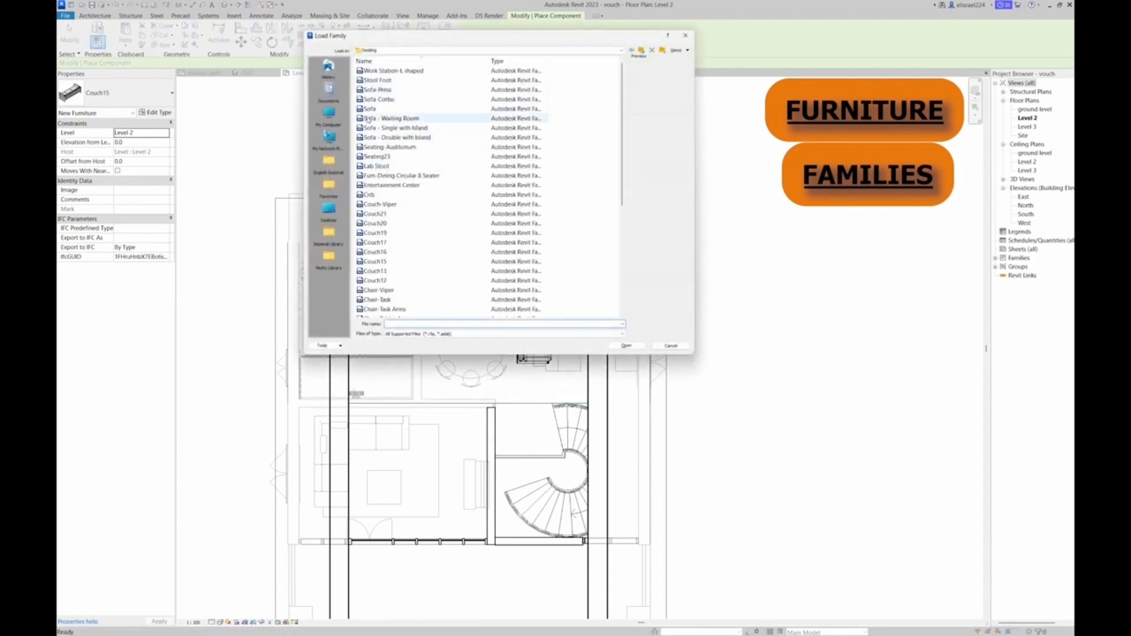
click(329, 163)
scroll(395, 261, down, 5)
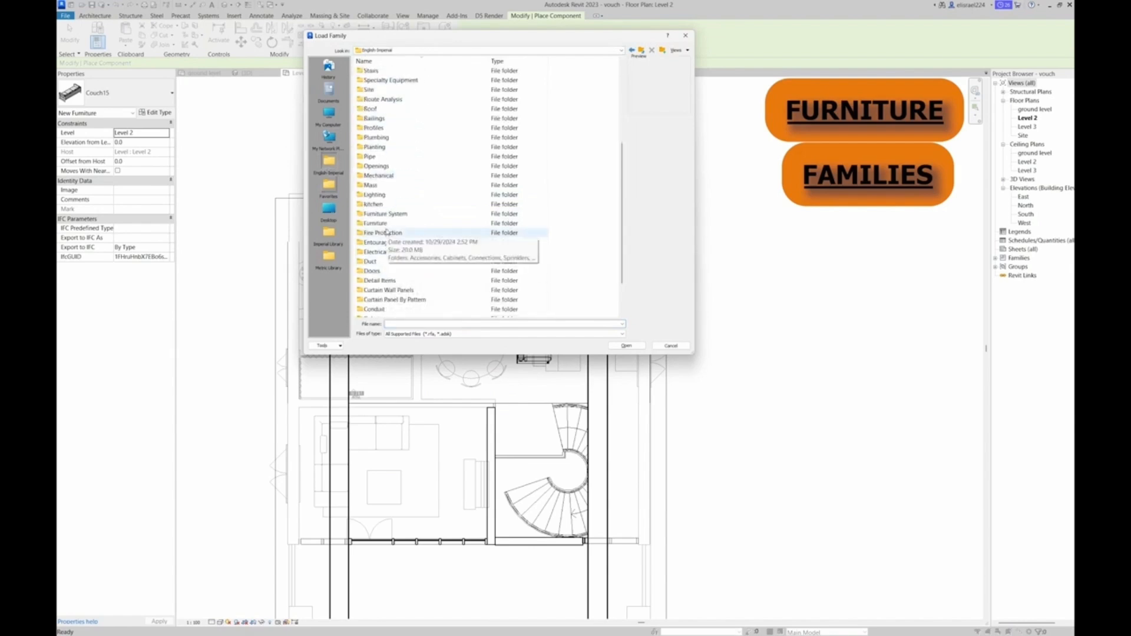
click(377, 224)
double_click(377, 224)
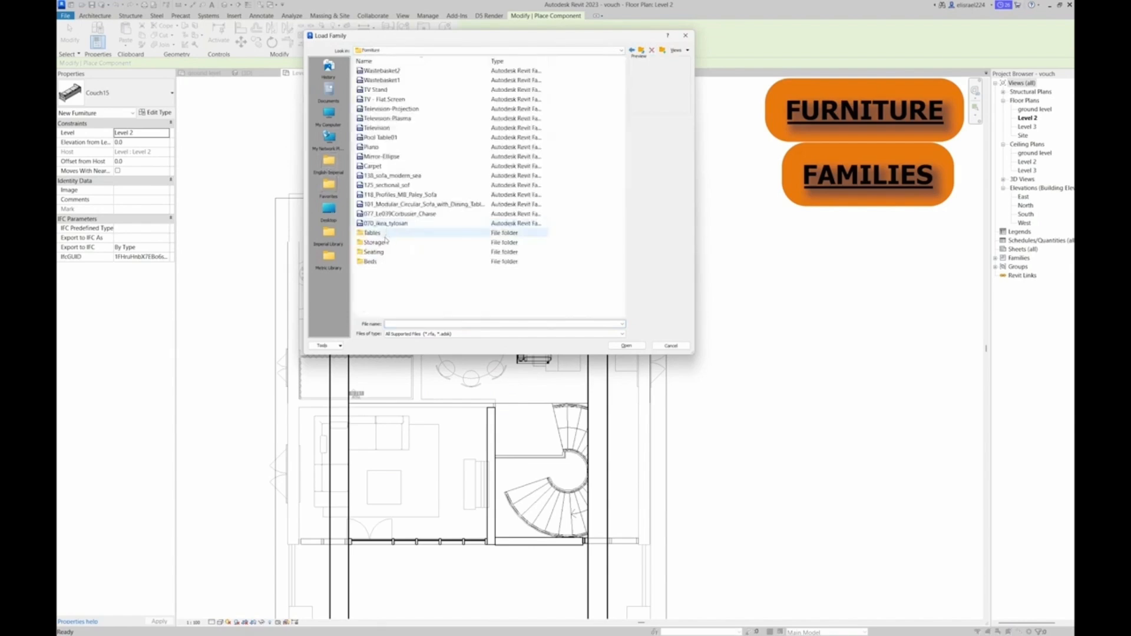
click(372, 261)
double_click(379, 263)
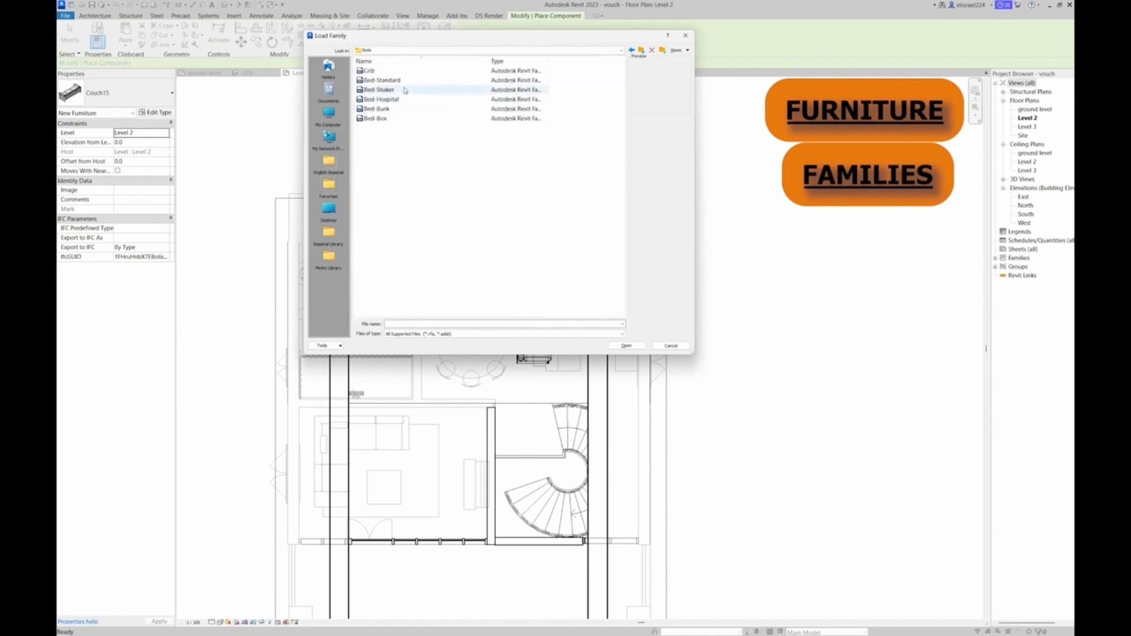
click(404, 82)
click(404, 90)
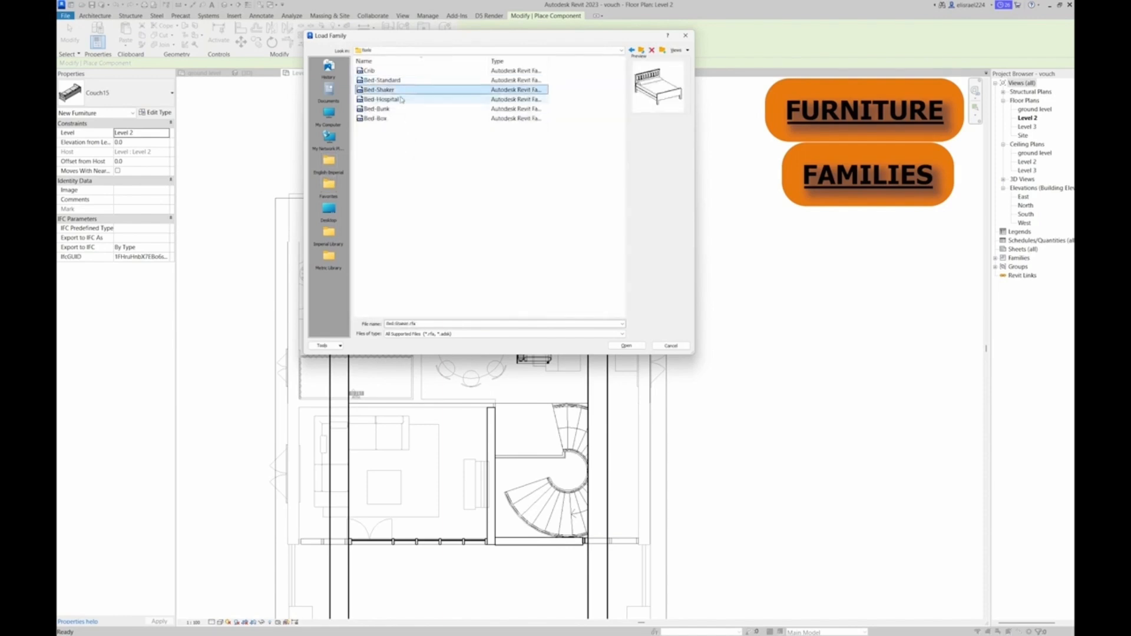
click(401, 100)
click(401, 89)
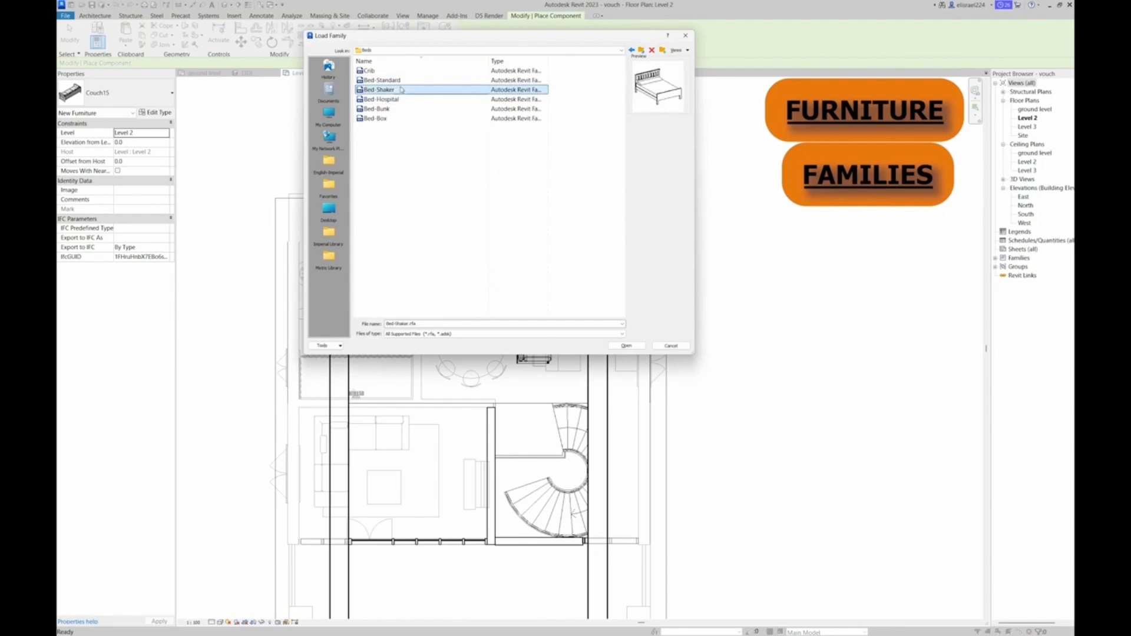
double_click(401, 90)
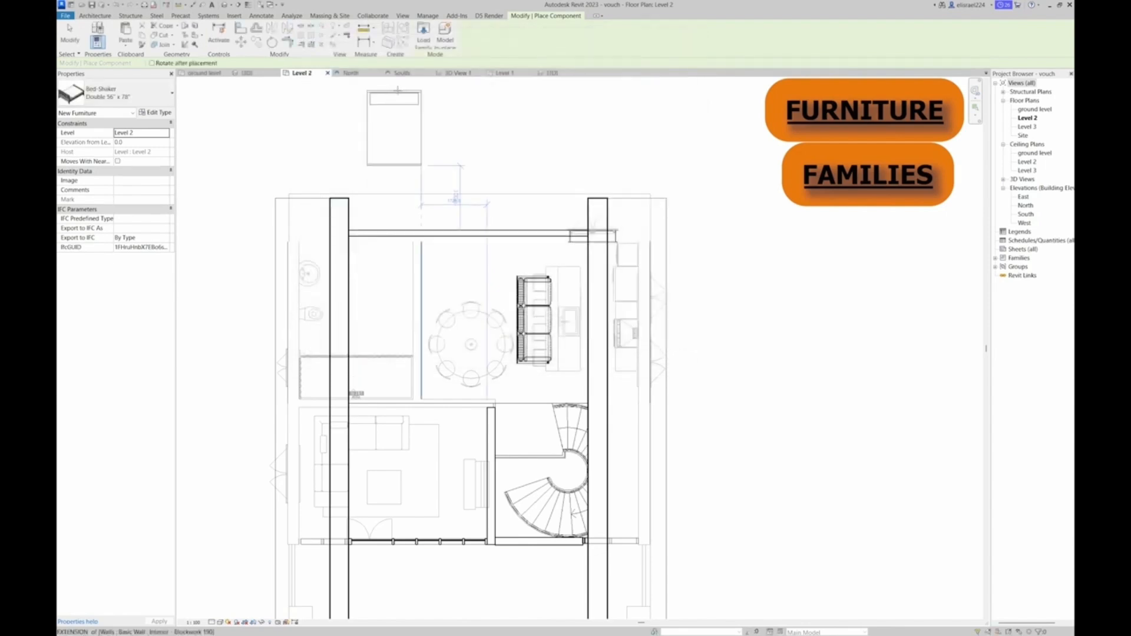
Set the Bed-Shaker type to Queen 62" x 83"
click(135, 94)
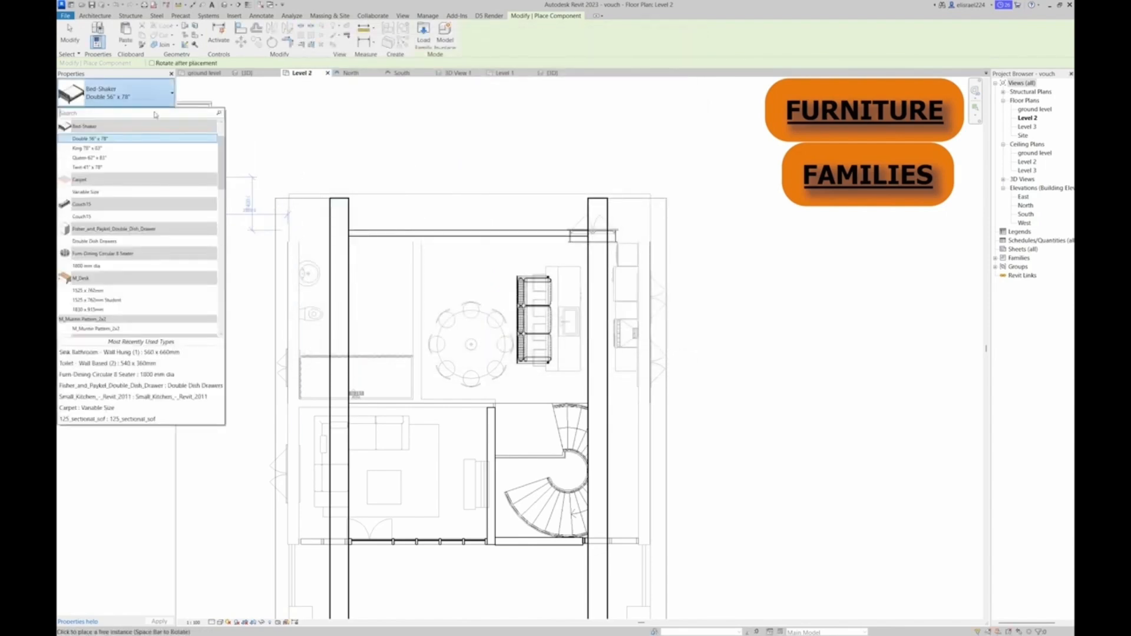
click(139, 168)
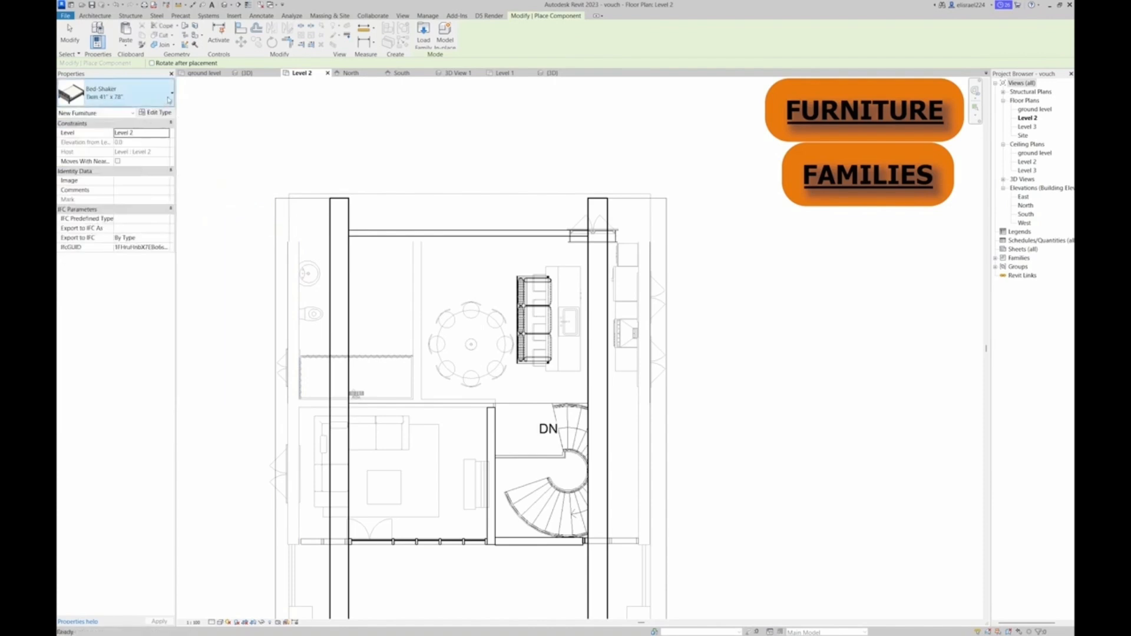
click(135, 93)
scroll(130, 169, down, 1)
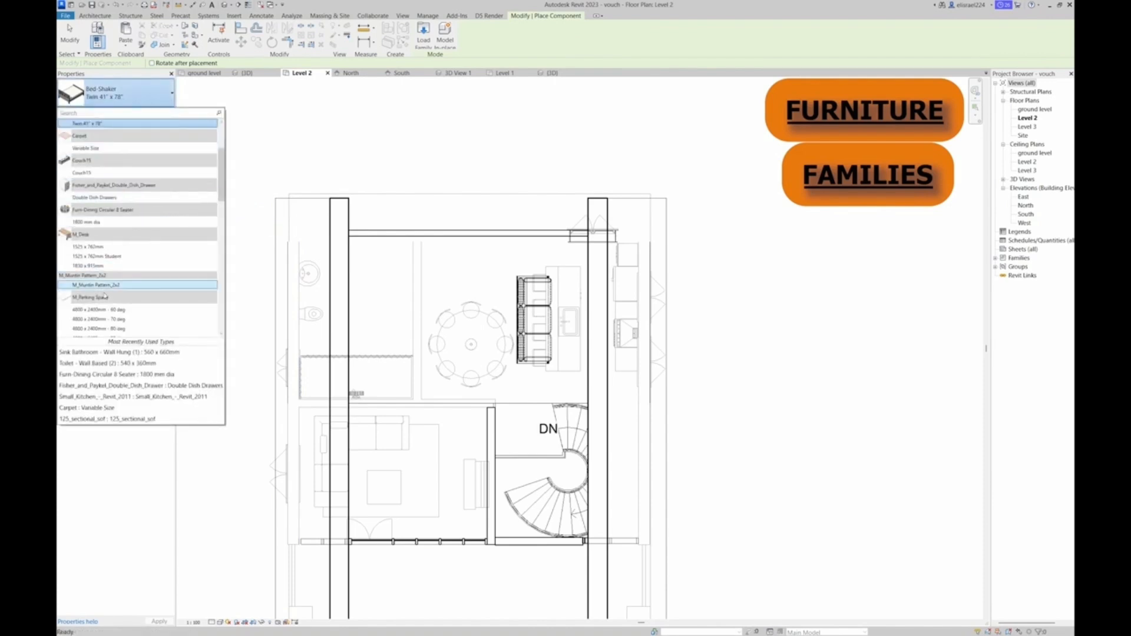
drag(220, 174, 223, 151)
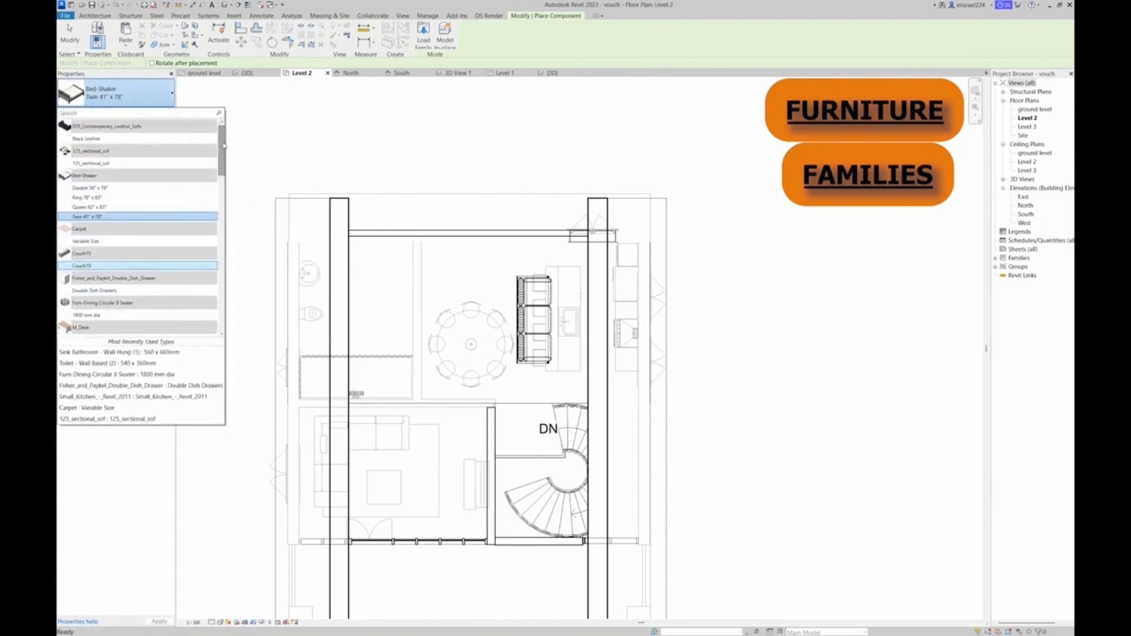
click(94, 207)
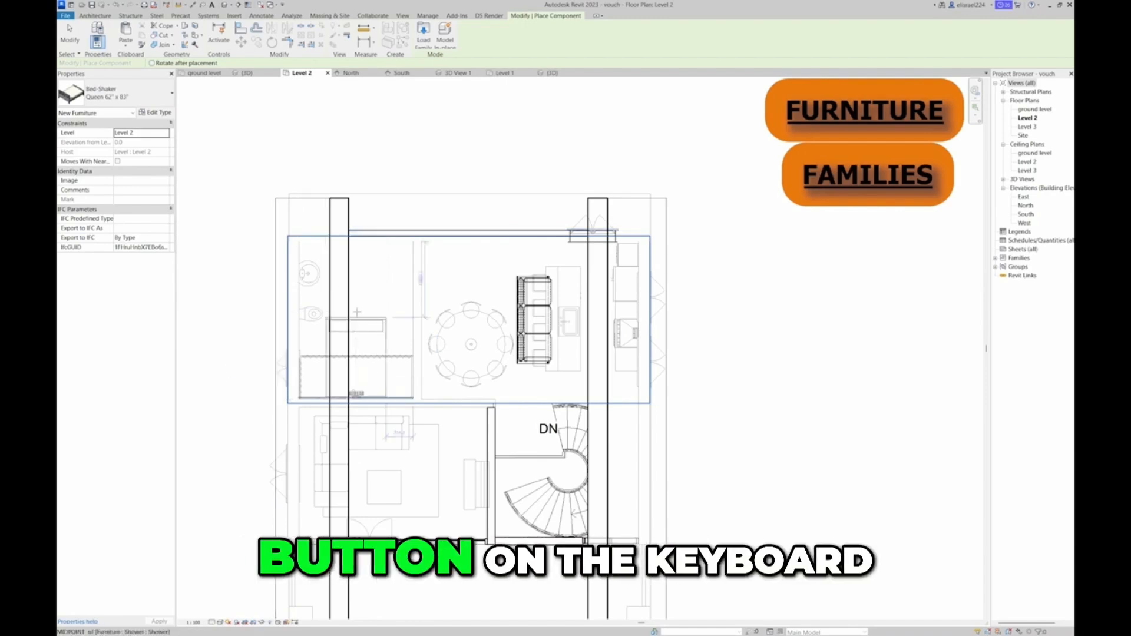
Rotate the queen bed and place it with its headboard against the long wall on the bathroom side of Level 2
key(space)
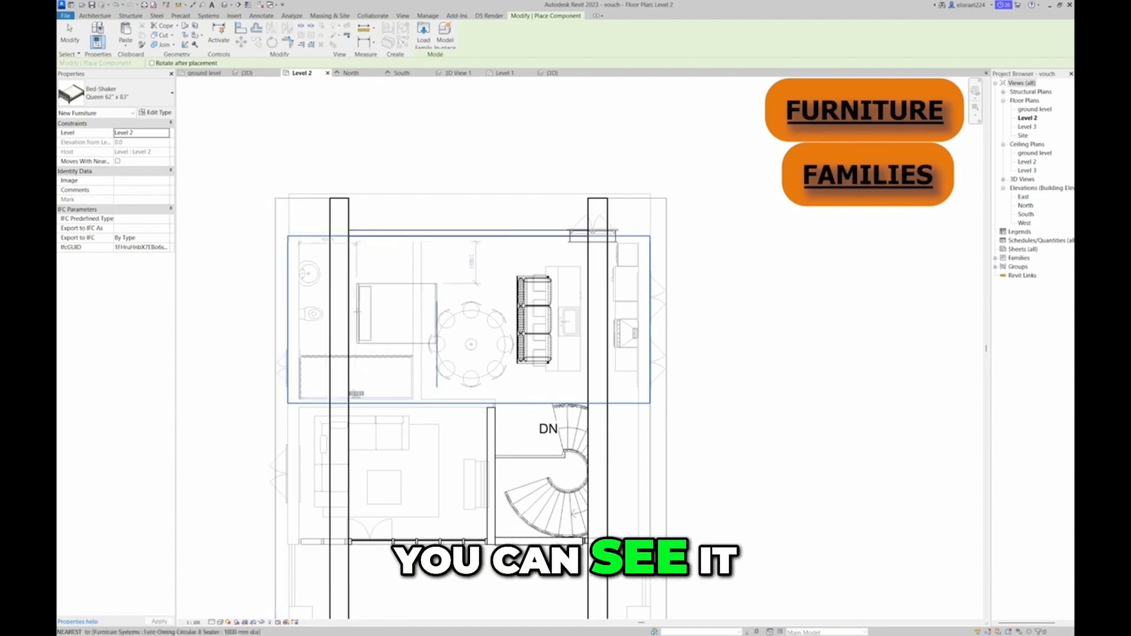
key(space)
key(space)
key(space)
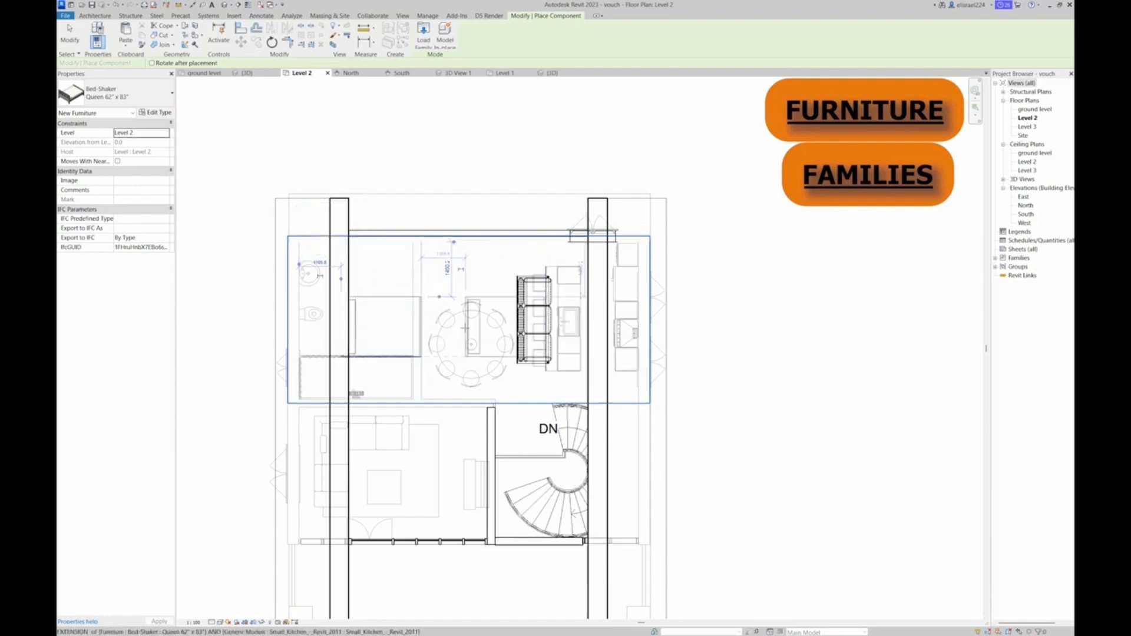
key(Escape)
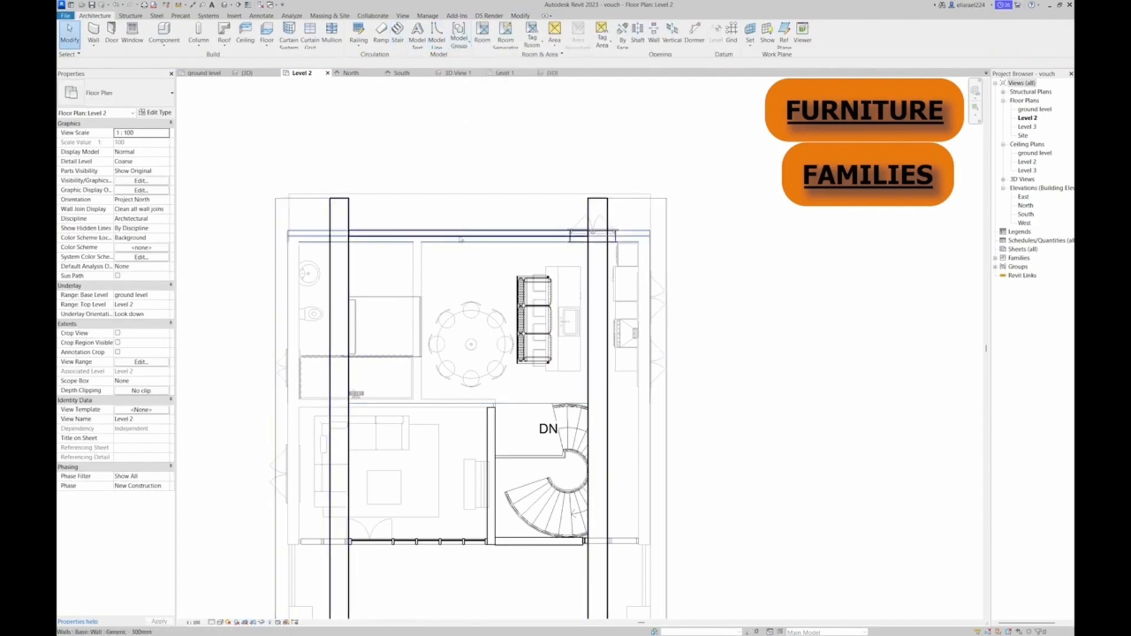
Start loading another component family and preview the bed families from Bed-Box to Crib
click(173, 45)
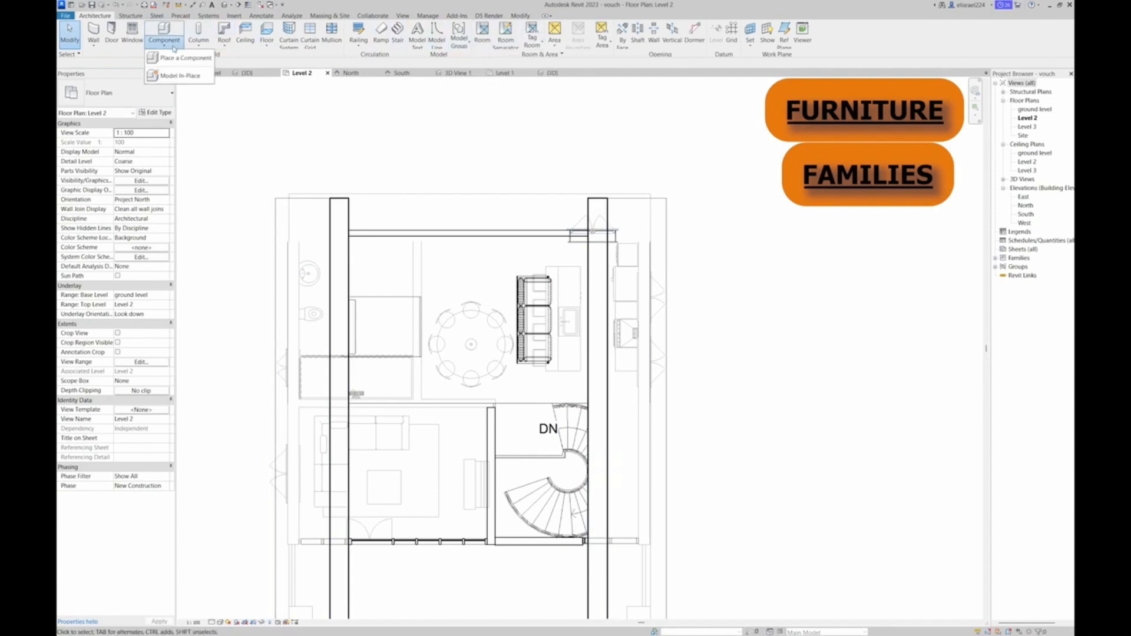
click(174, 57)
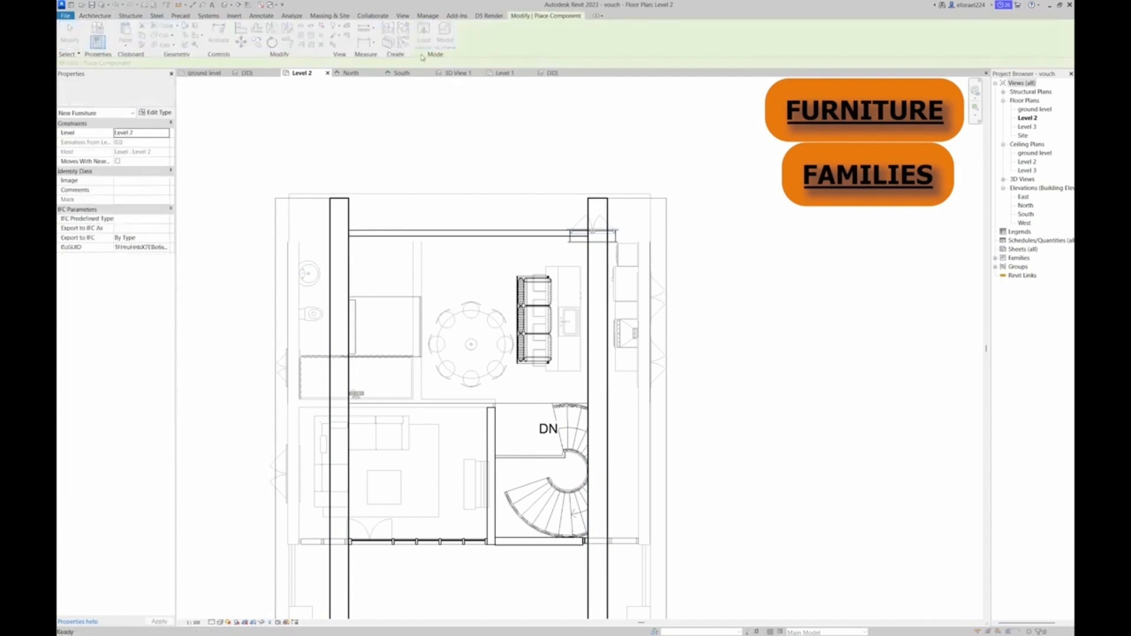
click(423, 47)
click(381, 119)
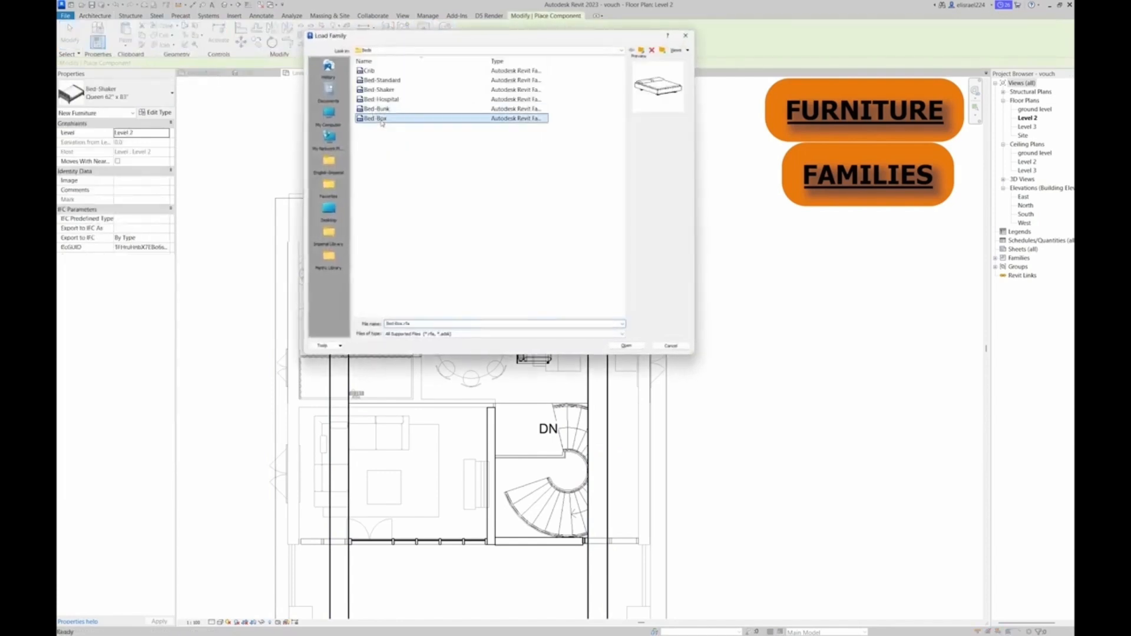
click(383, 109)
click(384, 100)
click(382, 90)
click(379, 80)
click(375, 71)
Compare the sideboard and wardrobe in the Furniture library's Storage folder and load the Sideboard family for the Level 2 bedroom area
click(329, 164)
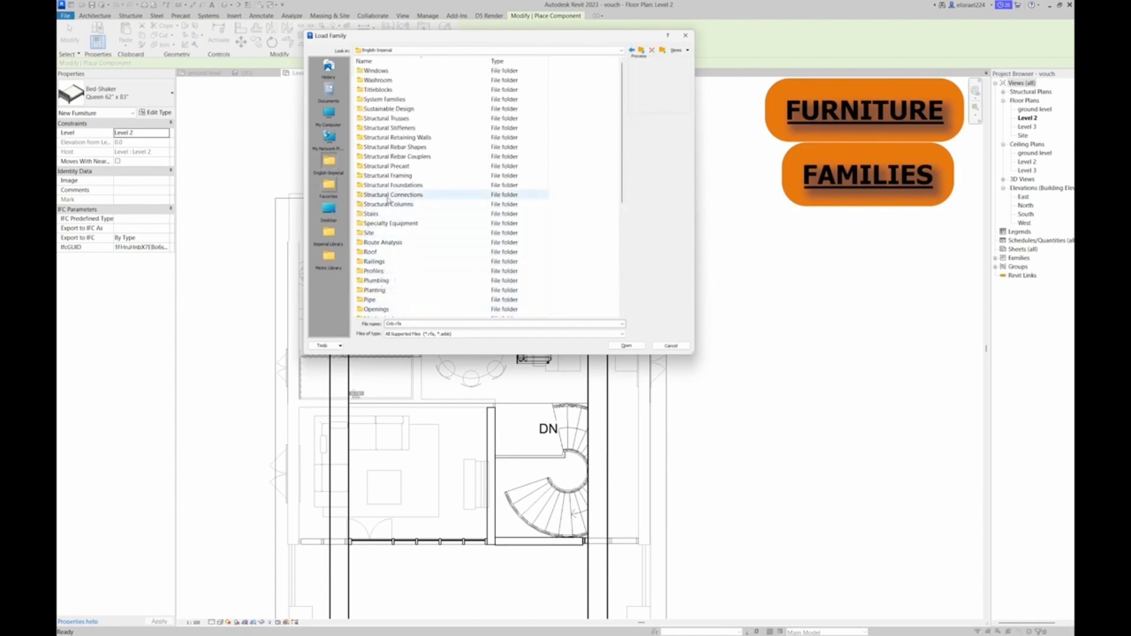
scroll(374, 277, down, 5)
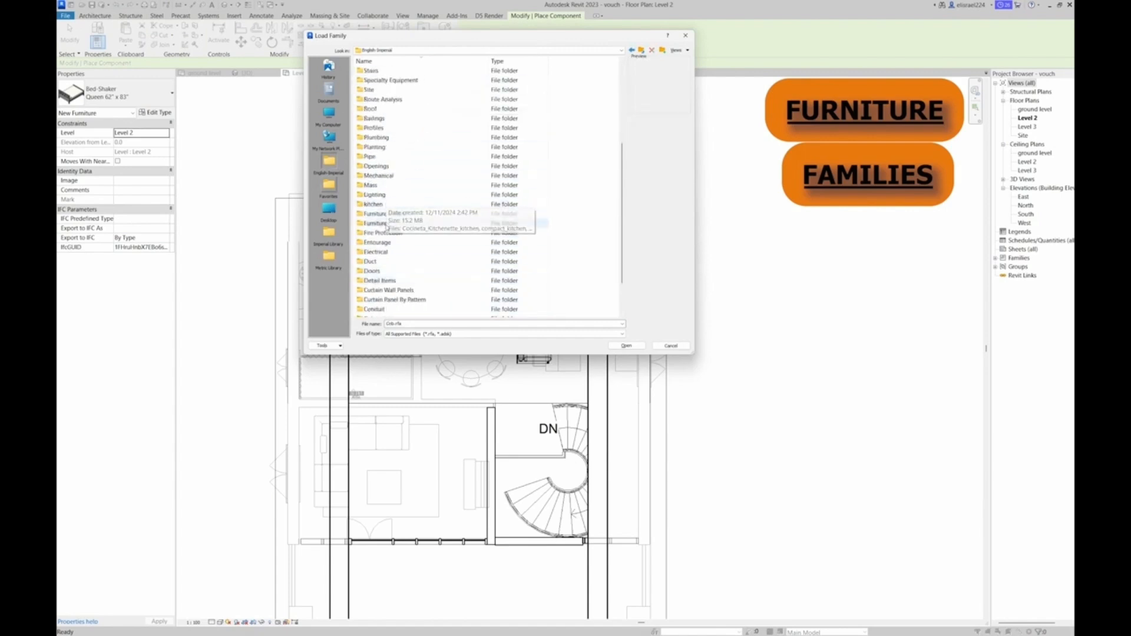
double_click(377, 223)
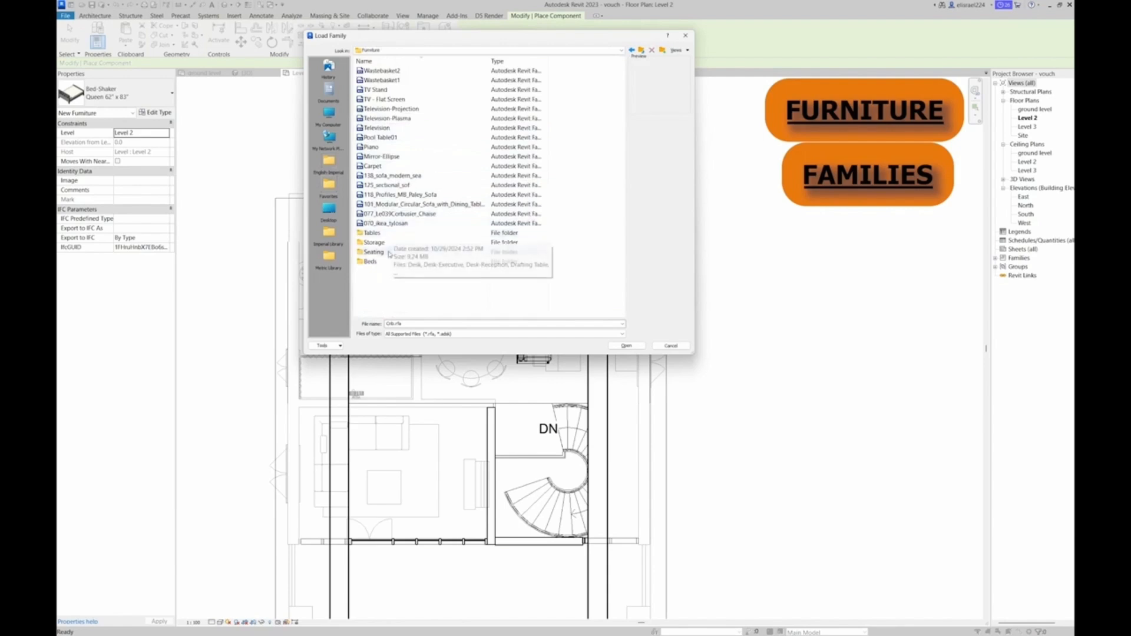
double_click(383, 242)
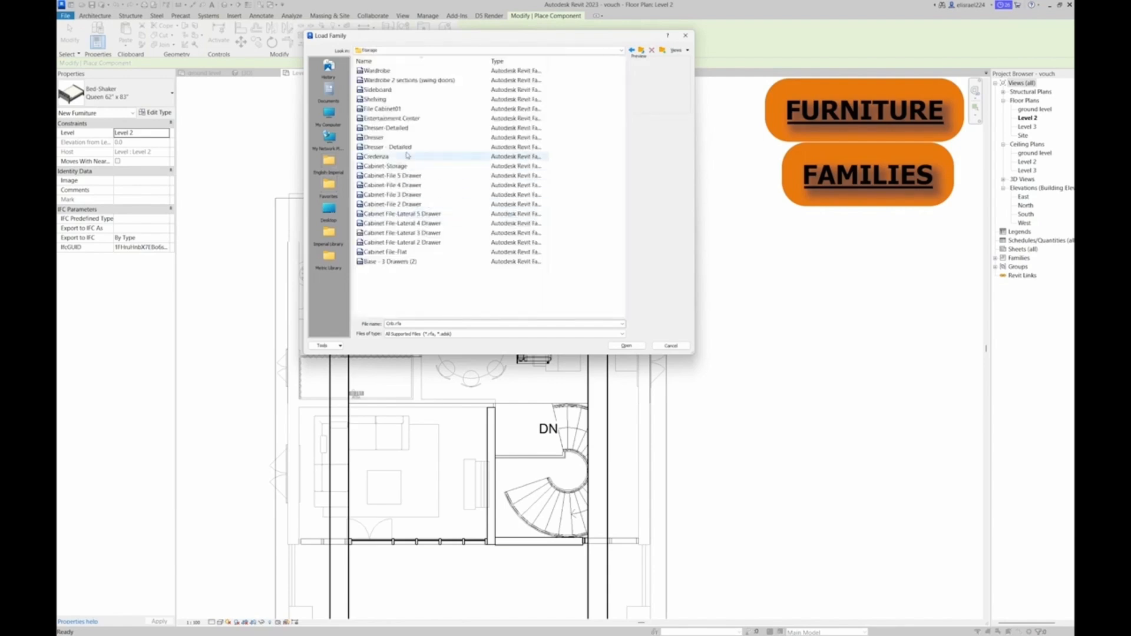
click(380, 90)
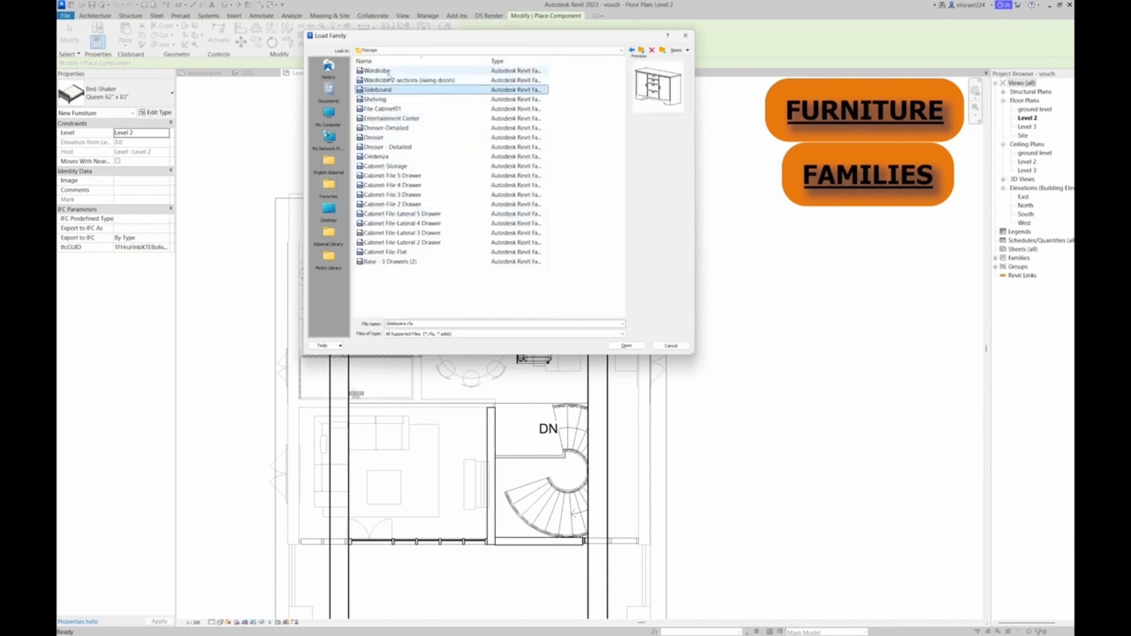
click(380, 70)
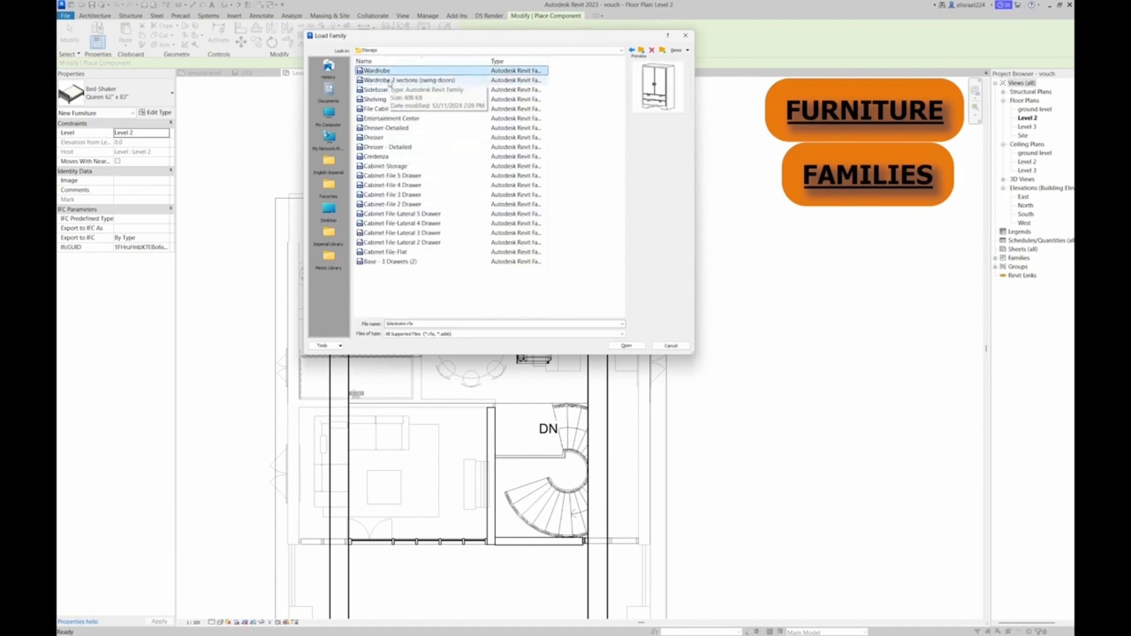
click(377, 90)
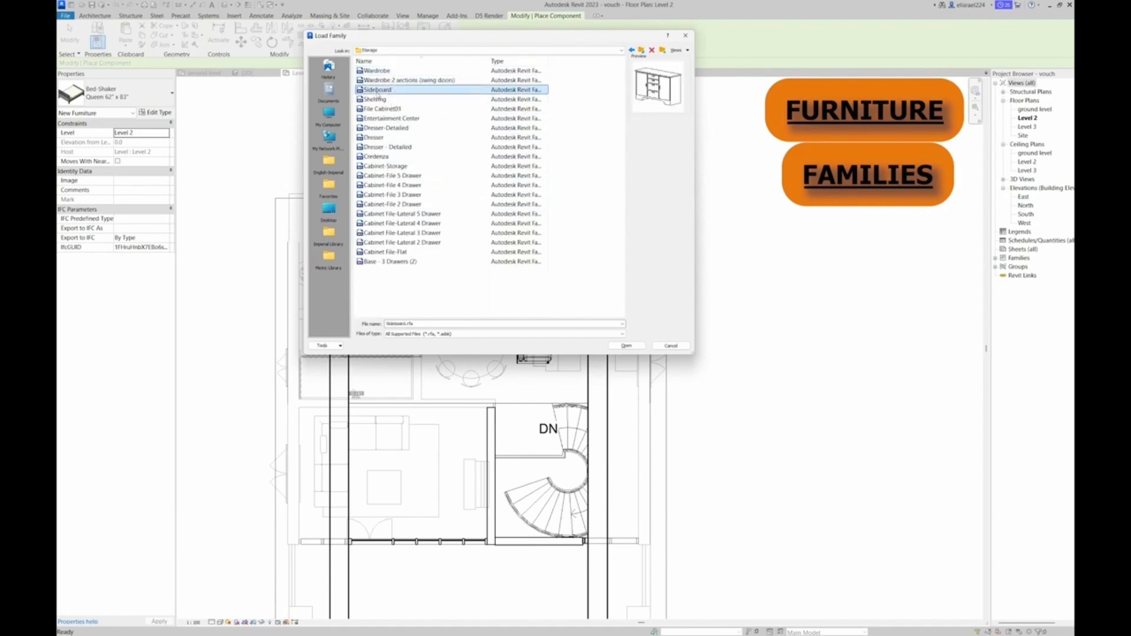
double_click(377, 90)
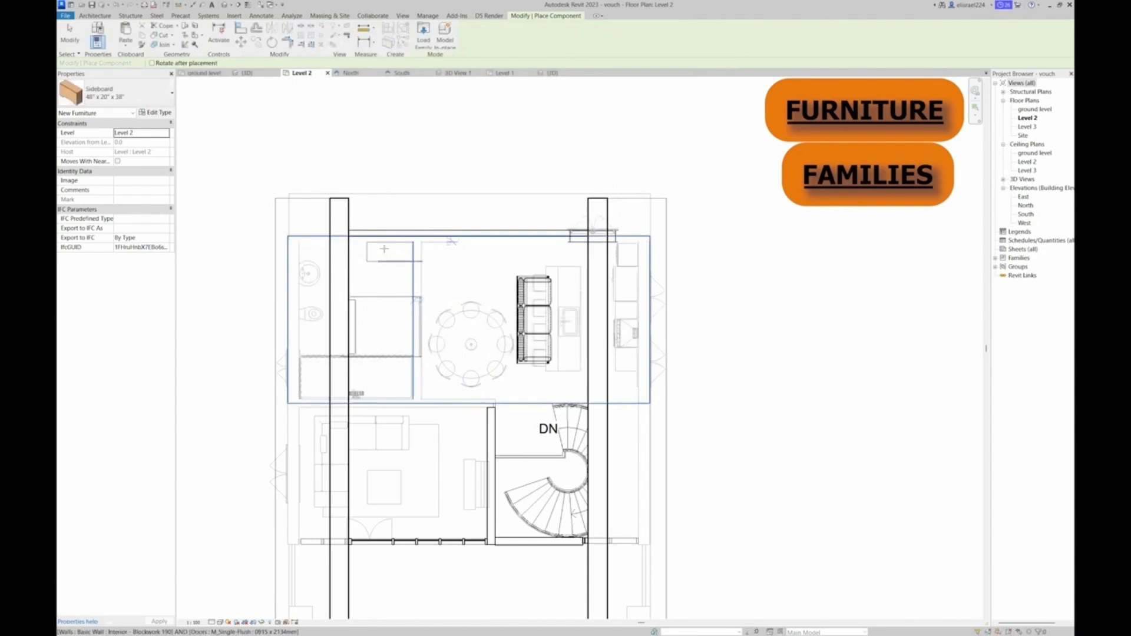
scroll(383, 252, up, 4)
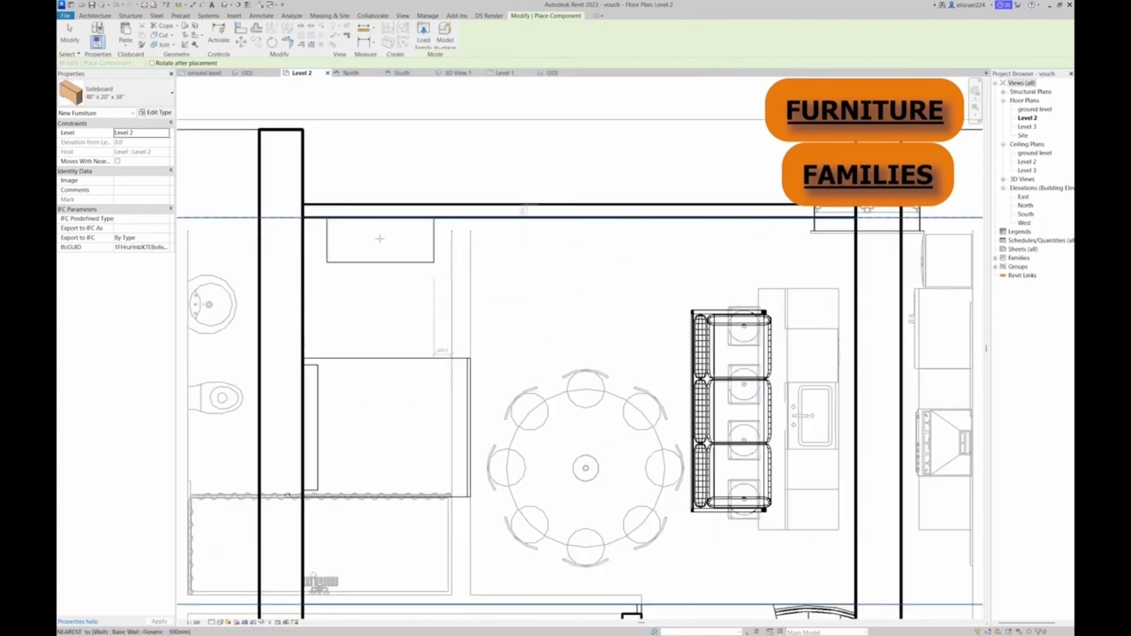
Place the sideboard against the Level 2 end wall, and load the Dresser - Detailed family to place beside it
click(381, 244)
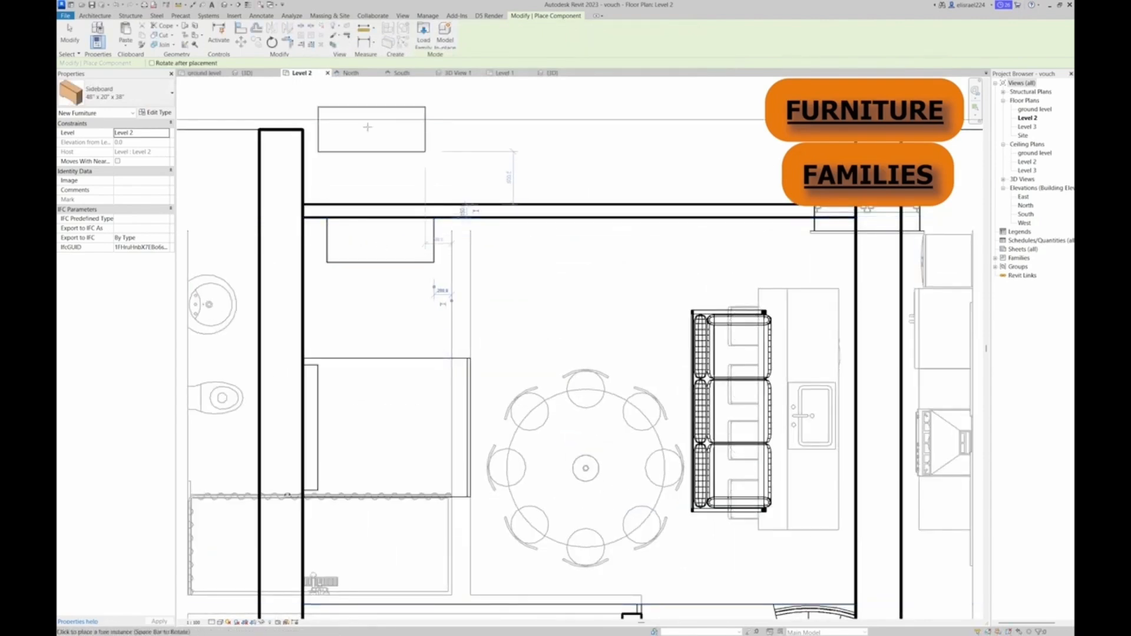
click(422, 41)
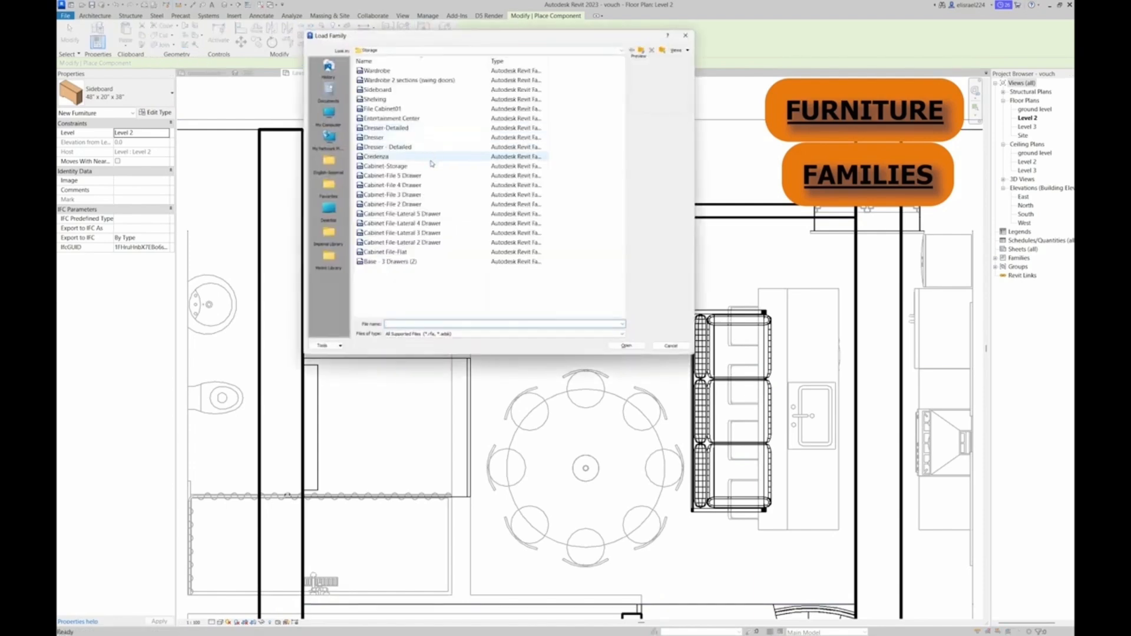
click(403, 148)
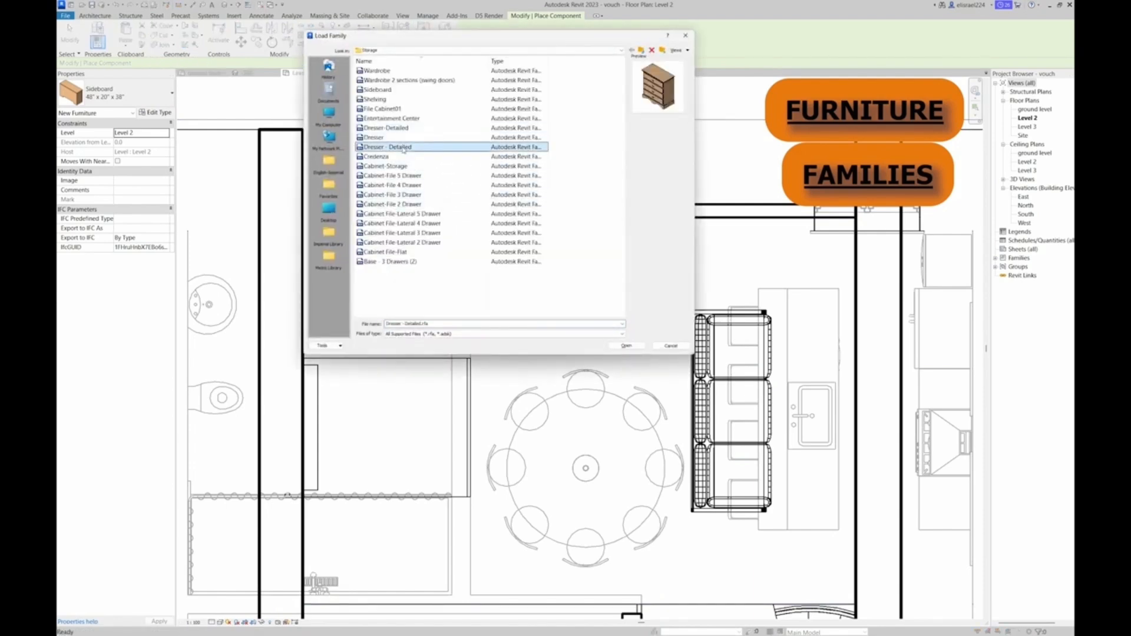
double_click(403, 148)
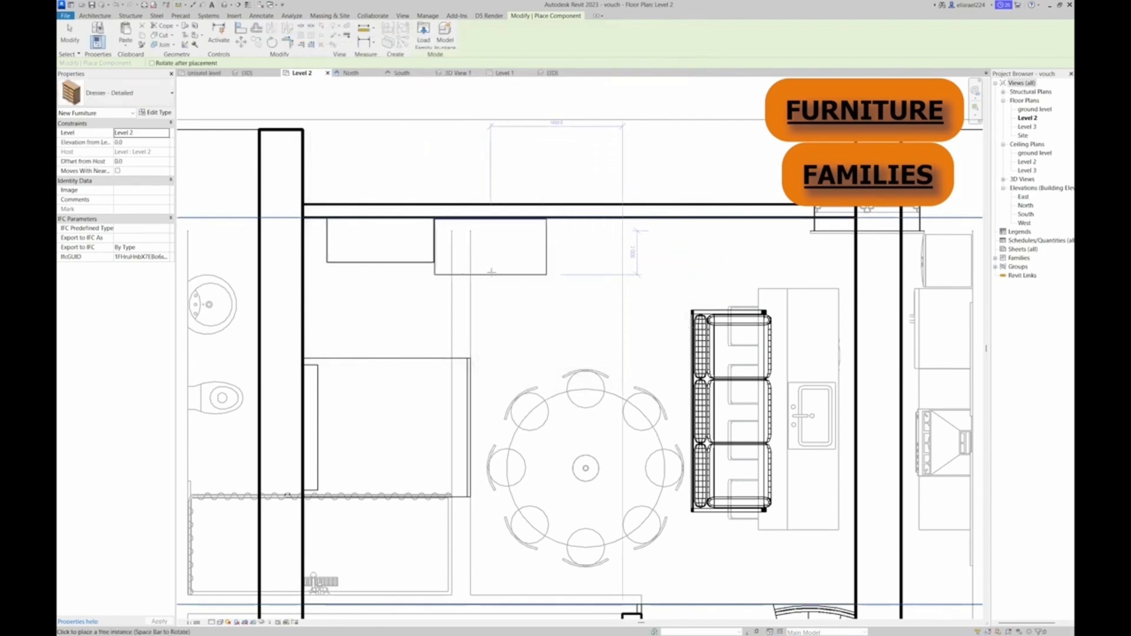
Load the Base - 3 Drawers (2) family and place a rotated 600 x 450 x 900mm unit against the wall on each side of the bed
click(423, 34)
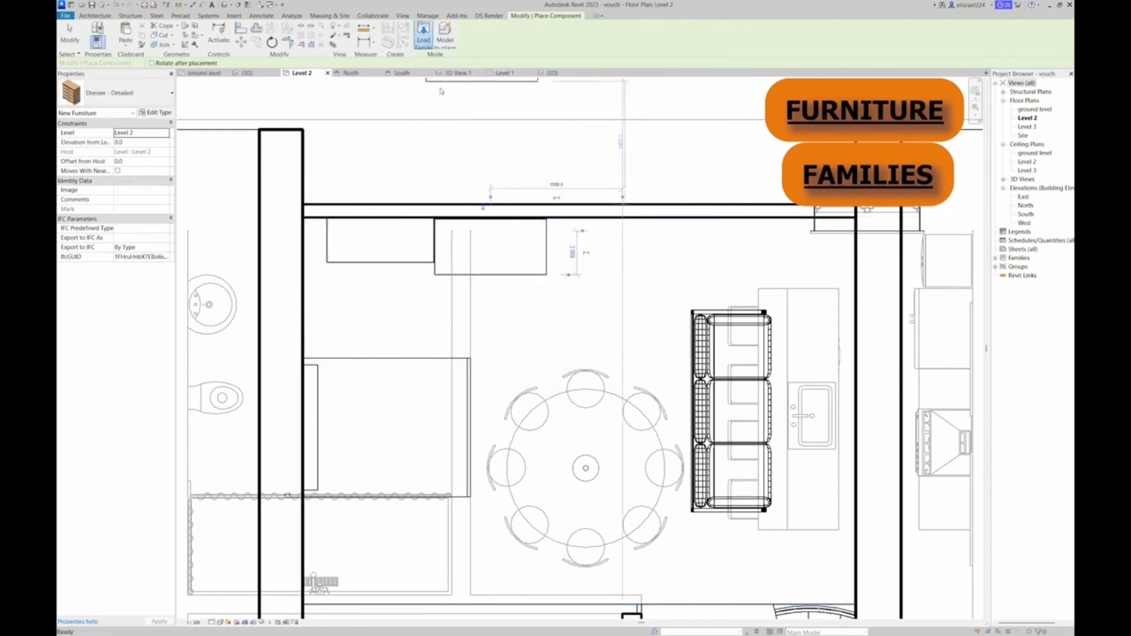
click(389, 243)
click(391, 252)
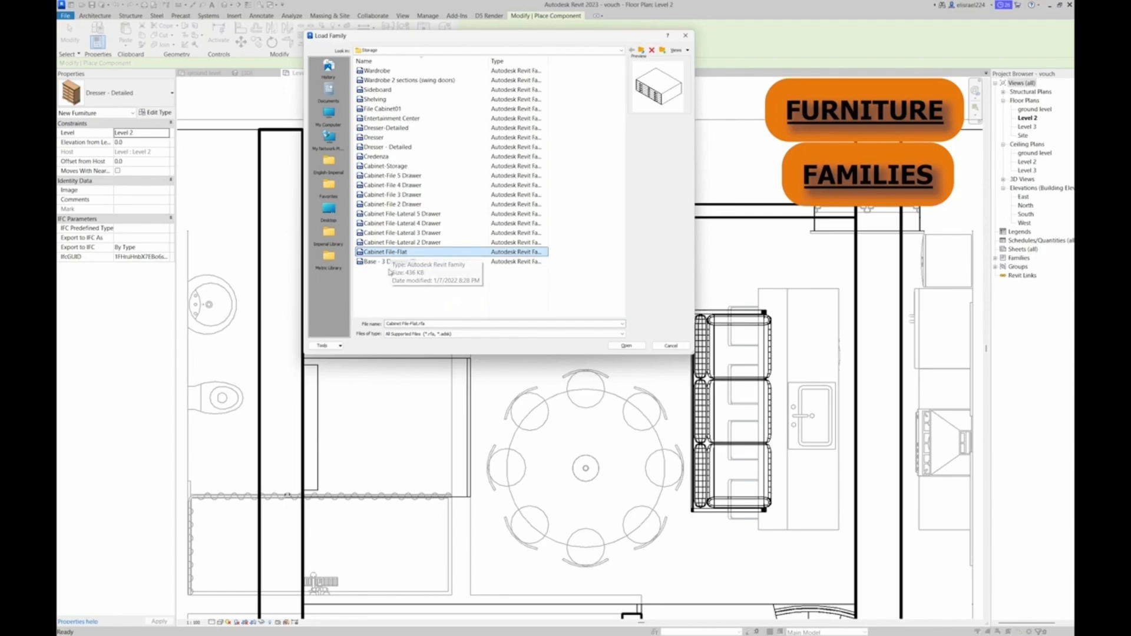
click(385, 263)
double_click(385, 263)
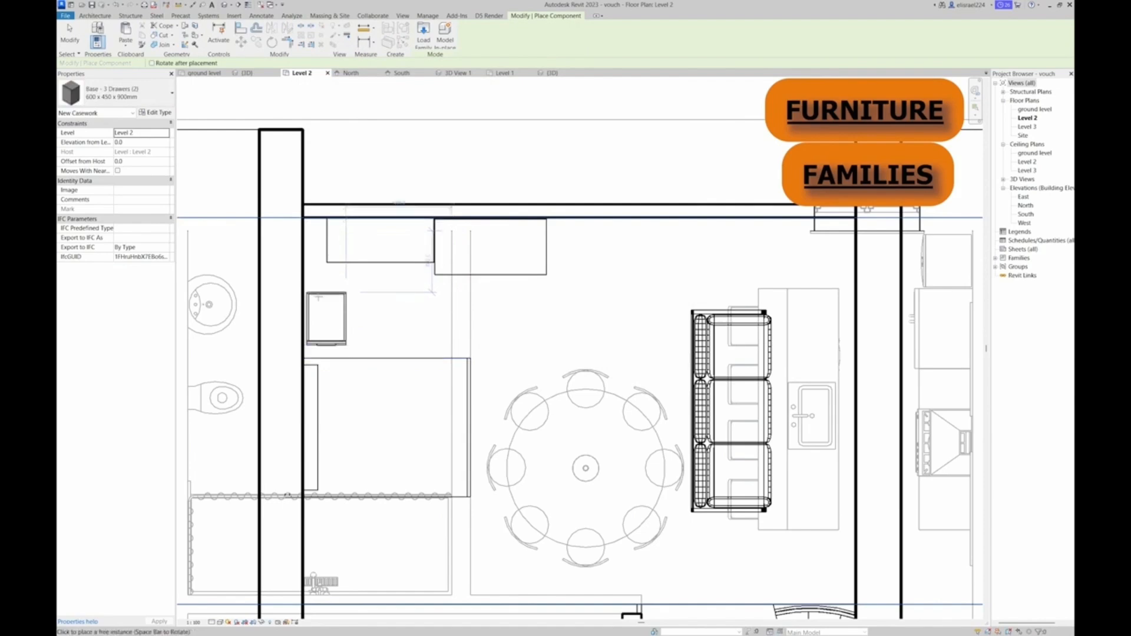
key(space)
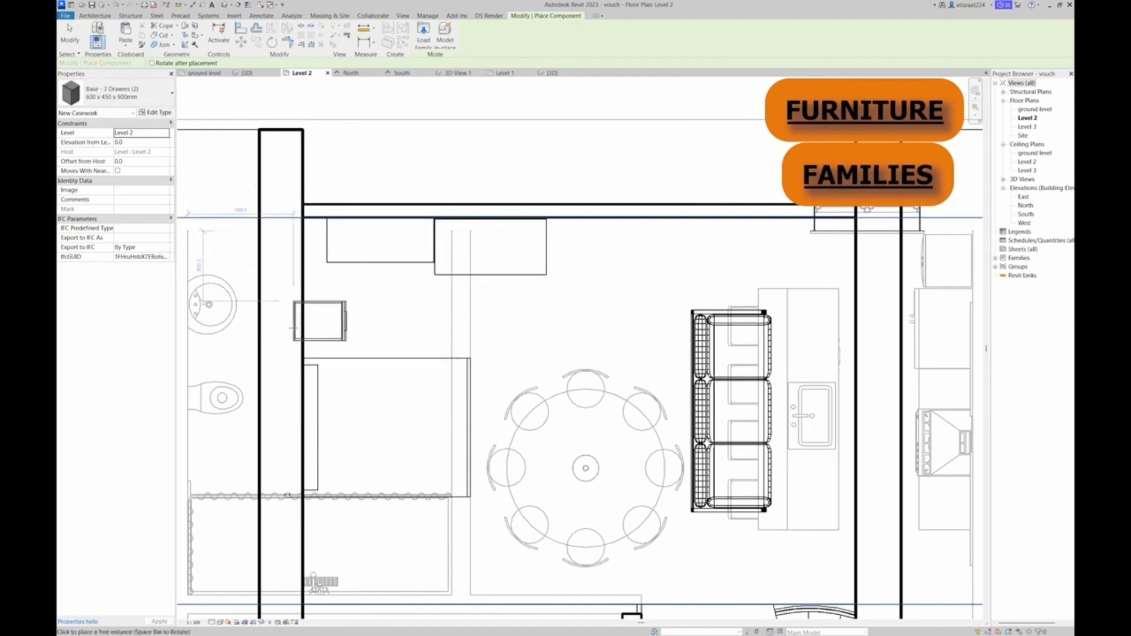
scroll(371, 459, down, 2)
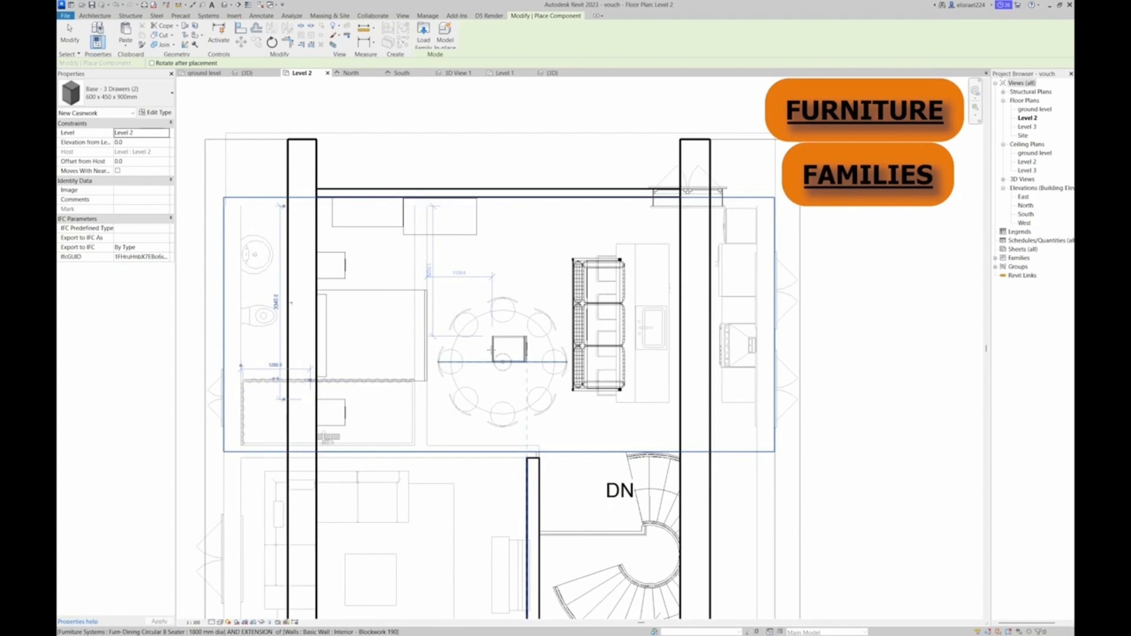
key(Escape)
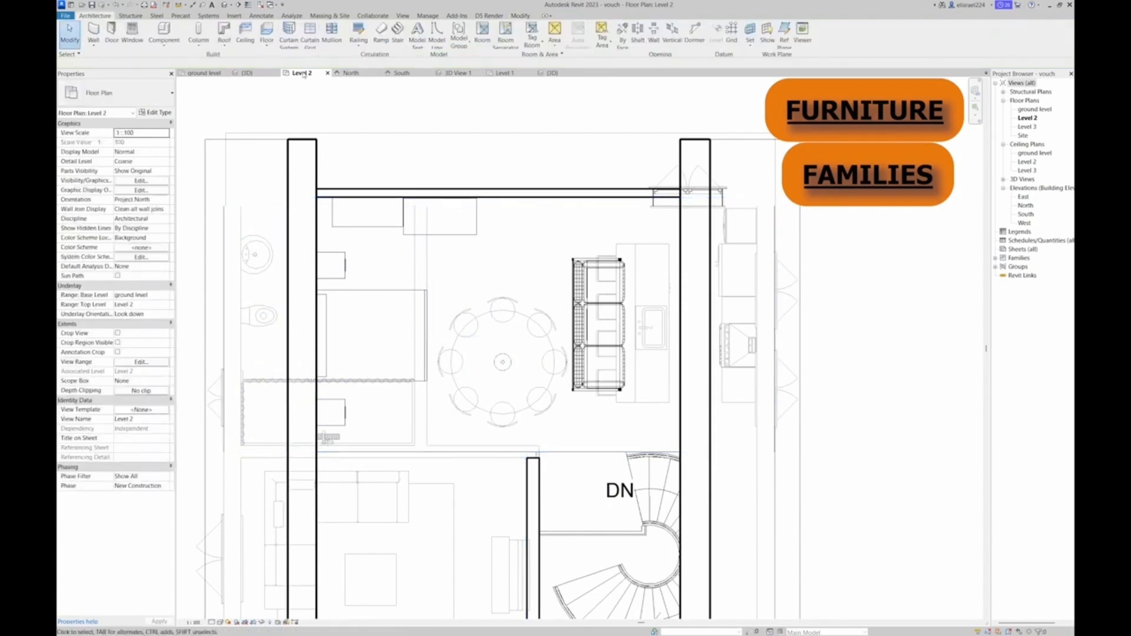
Load the Carpet family from the Furniture folder of the English-Imperial library
click(164, 31)
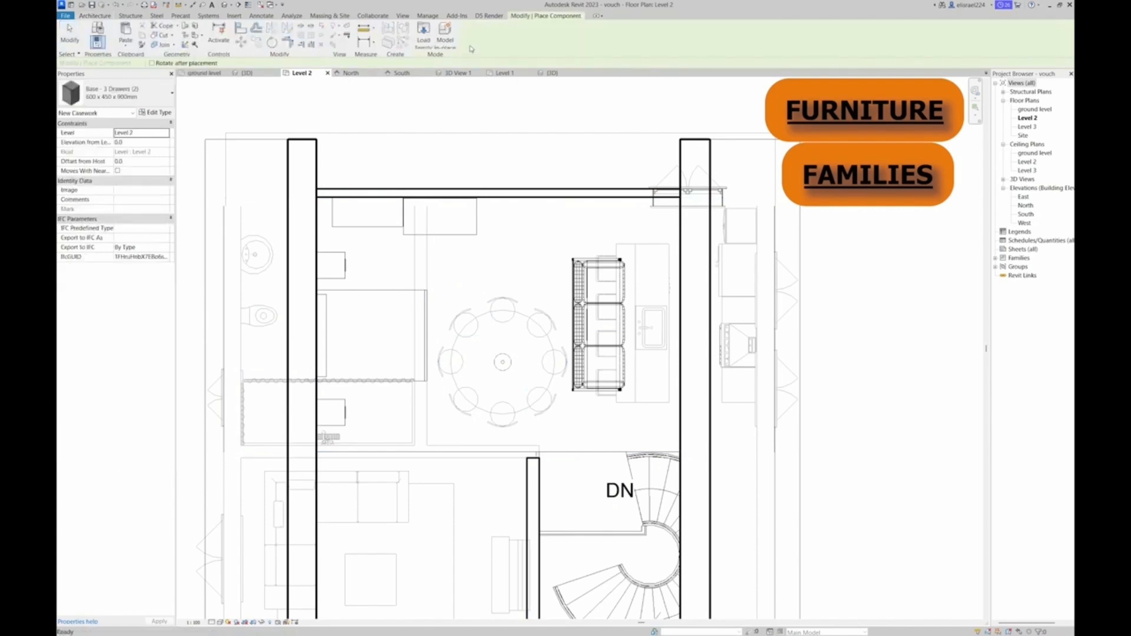
click(423, 37)
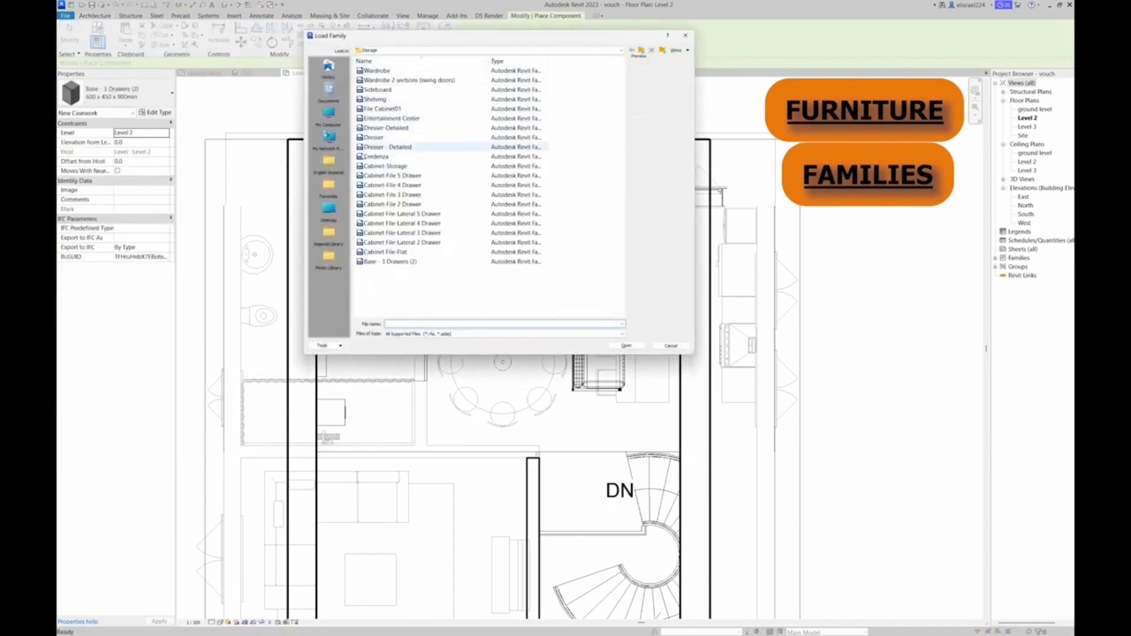
click(329, 161)
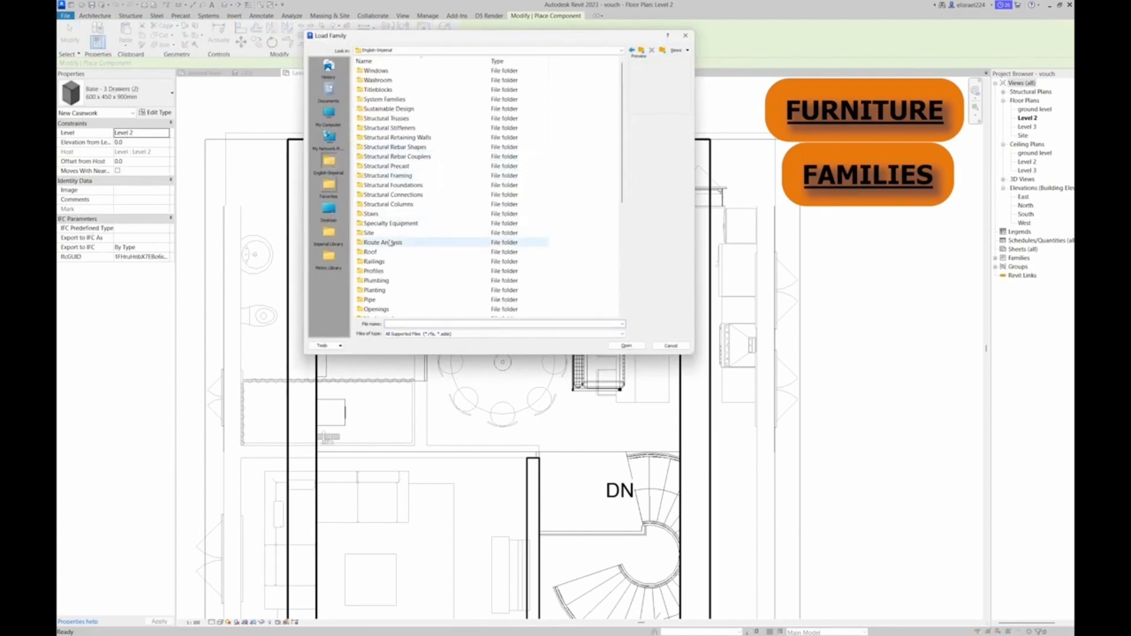
double_click(376, 281)
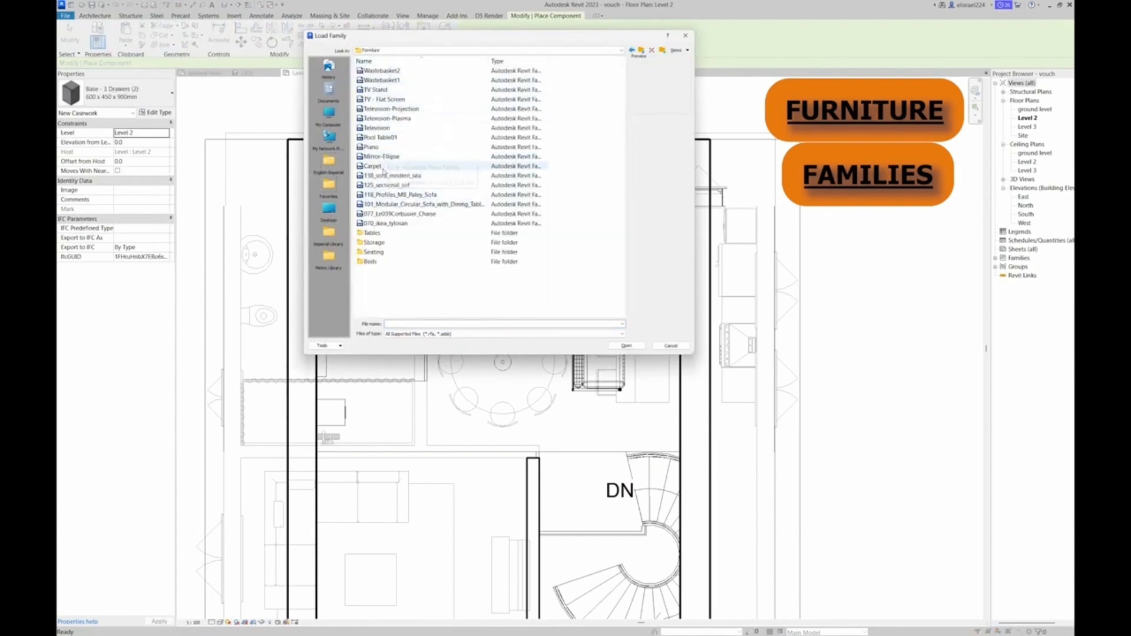
click(374, 166)
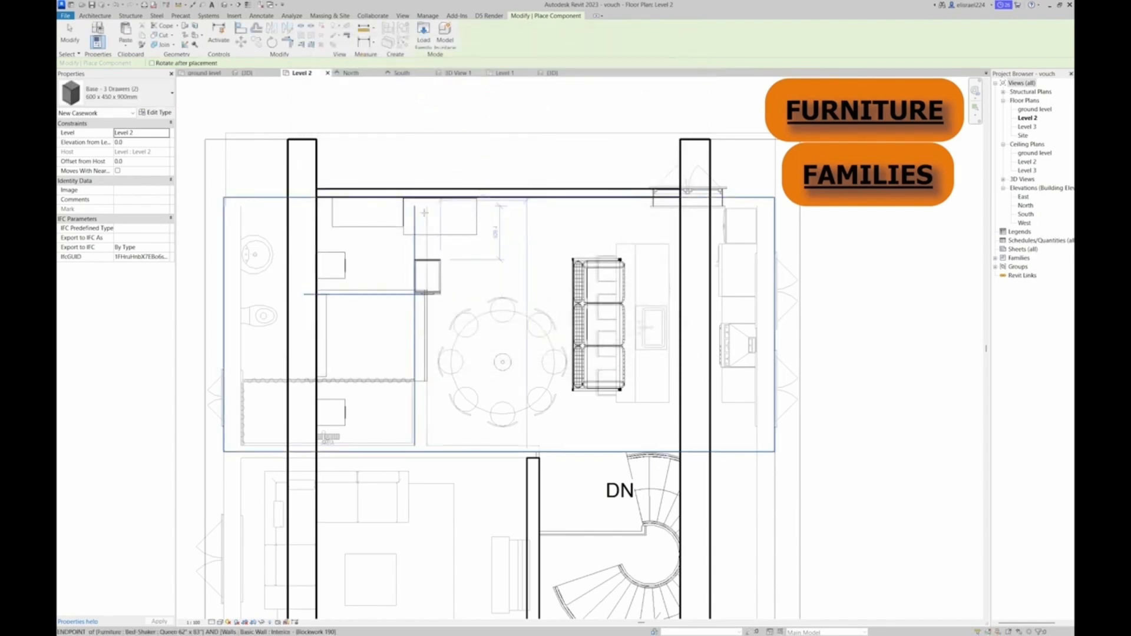
click(423, 35)
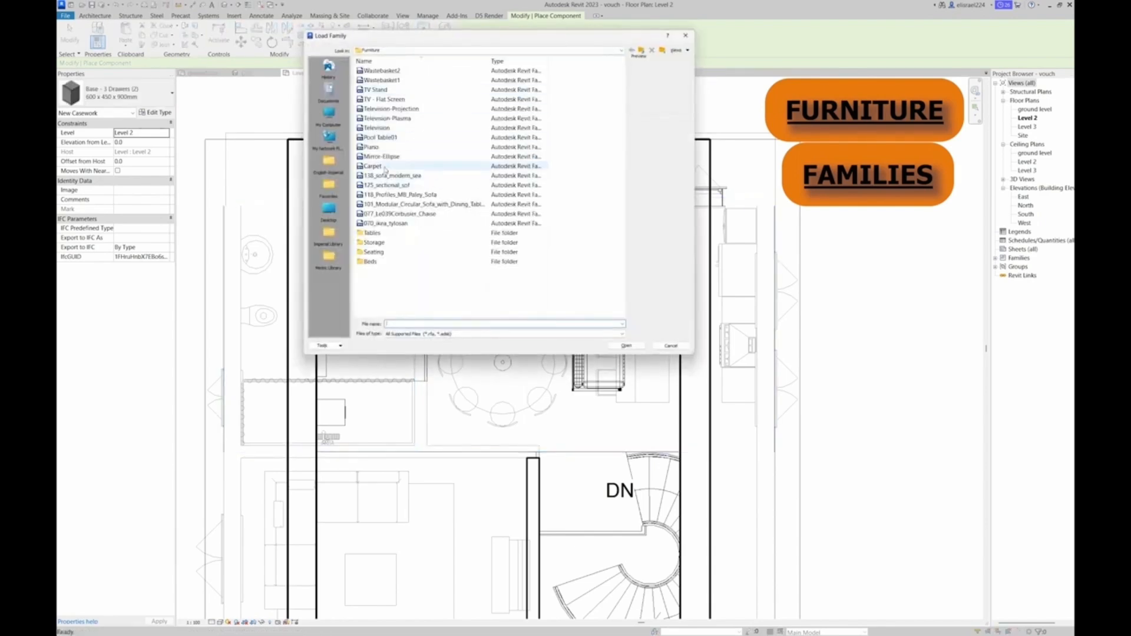
click(384, 168)
double_click(384, 168)
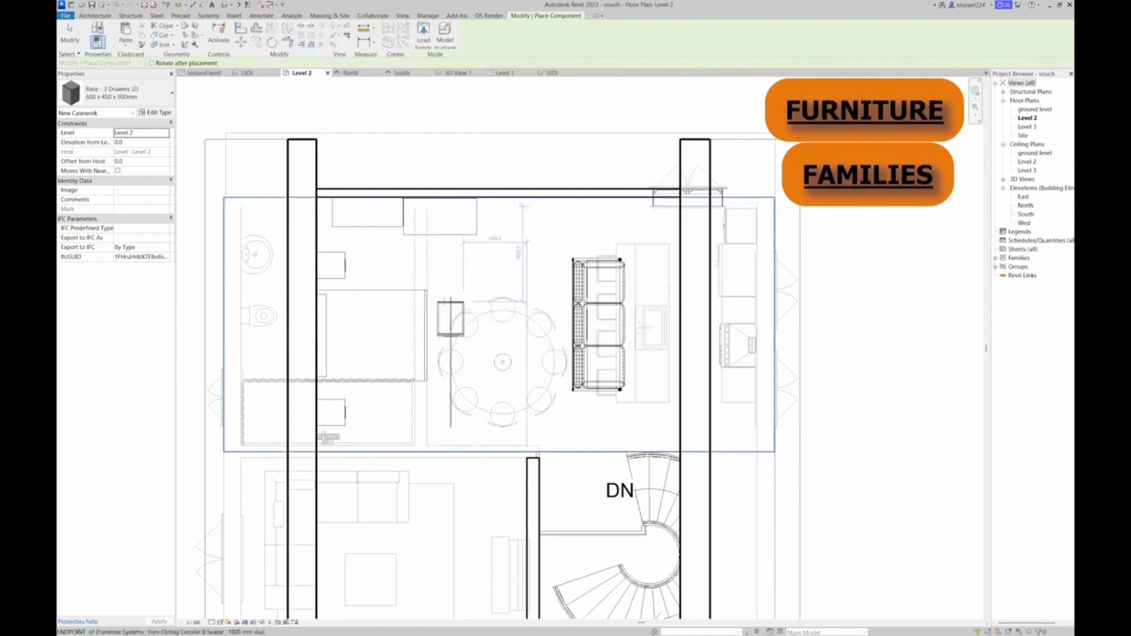
click(452, 308)
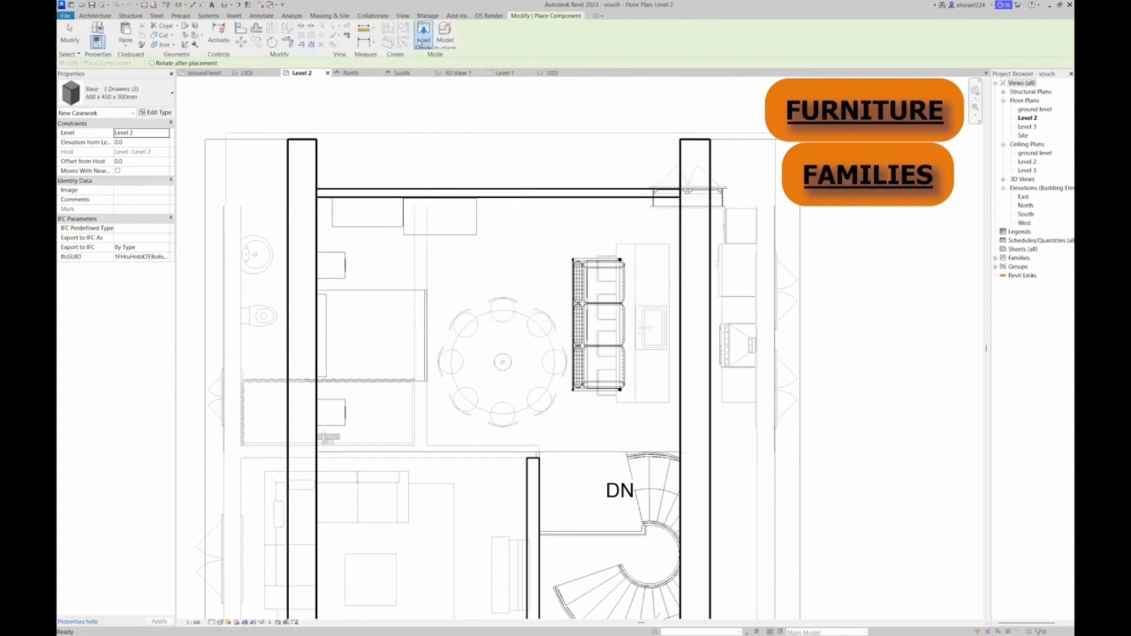
click(422, 38)
click(372, 167)
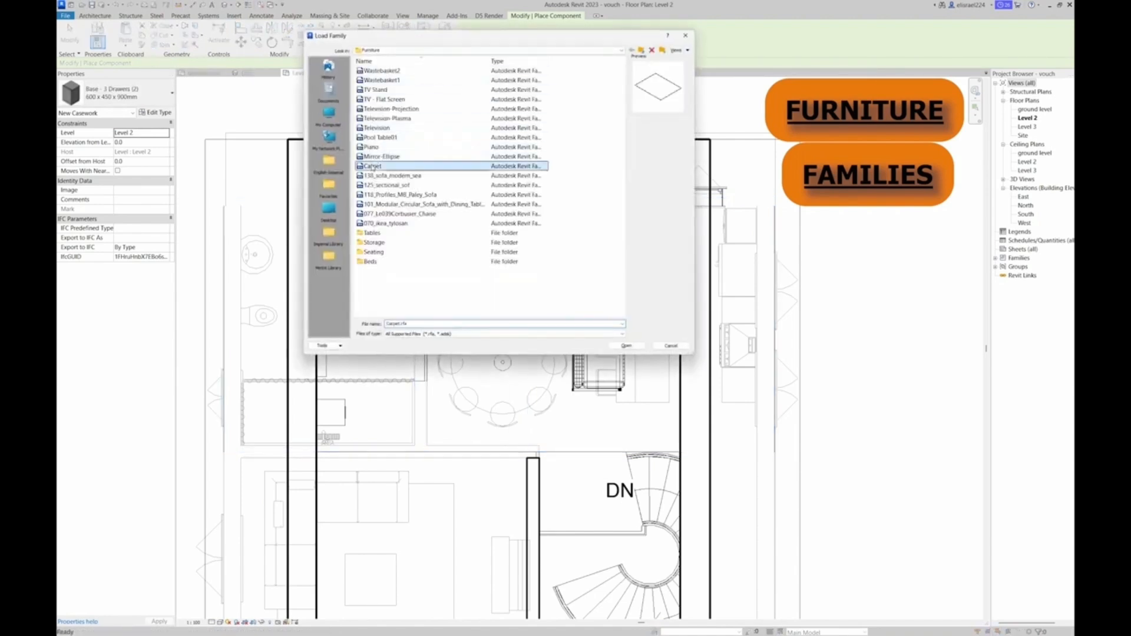
click(627, 346)
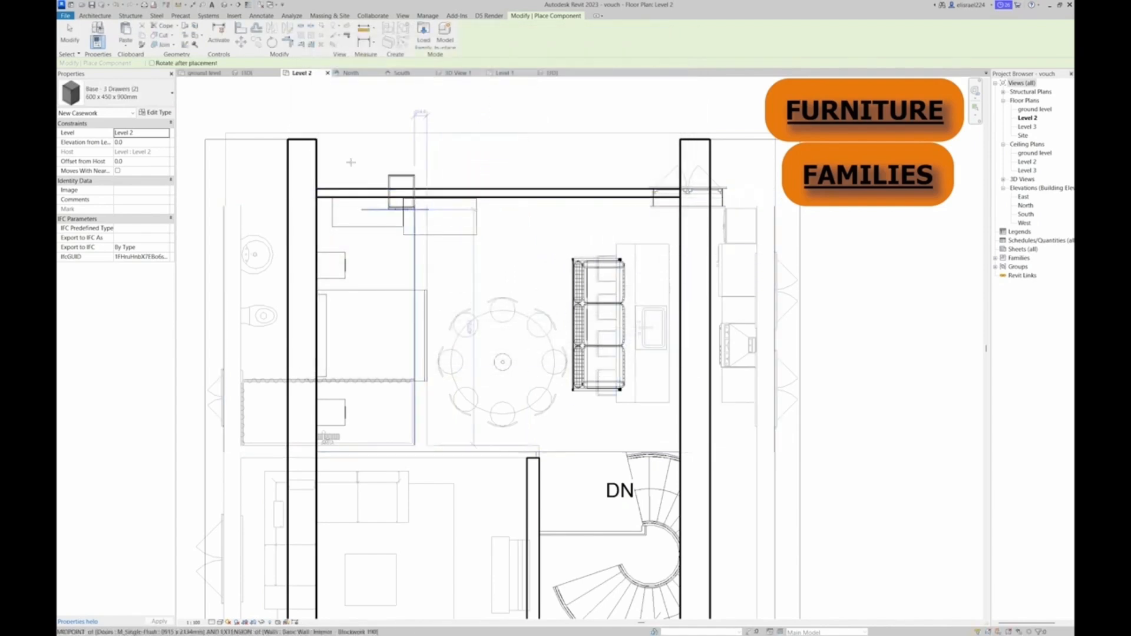
Choose the Carpet Variable Size type and place one carpet under the queen bed, extending toward the sofa
click(172, 93)
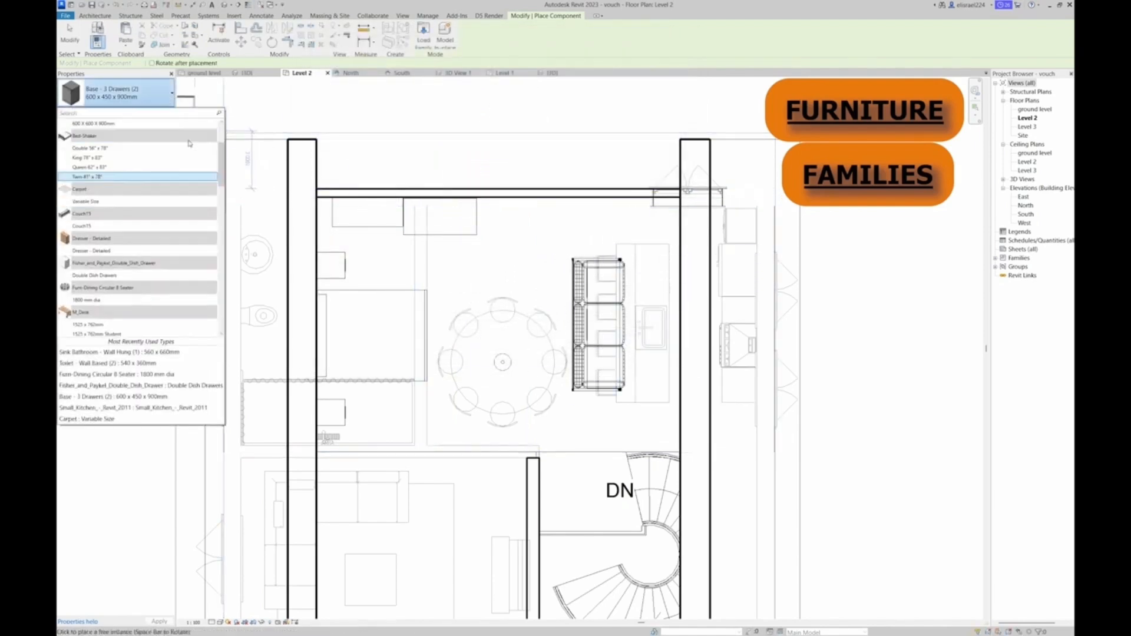
click(123, 202)
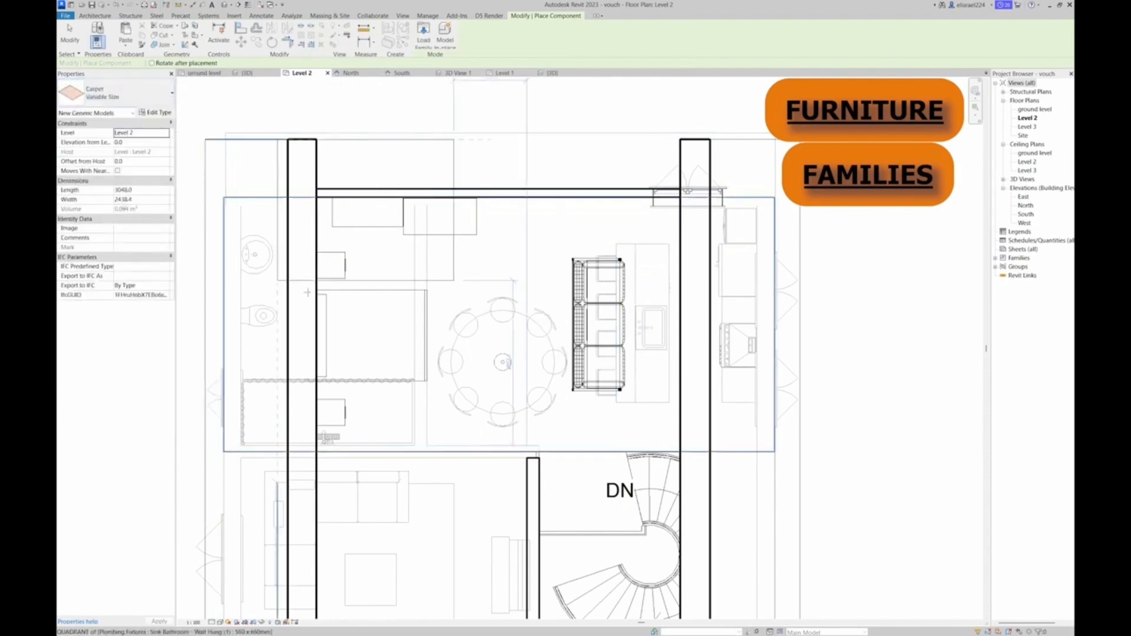
click(352, 409)
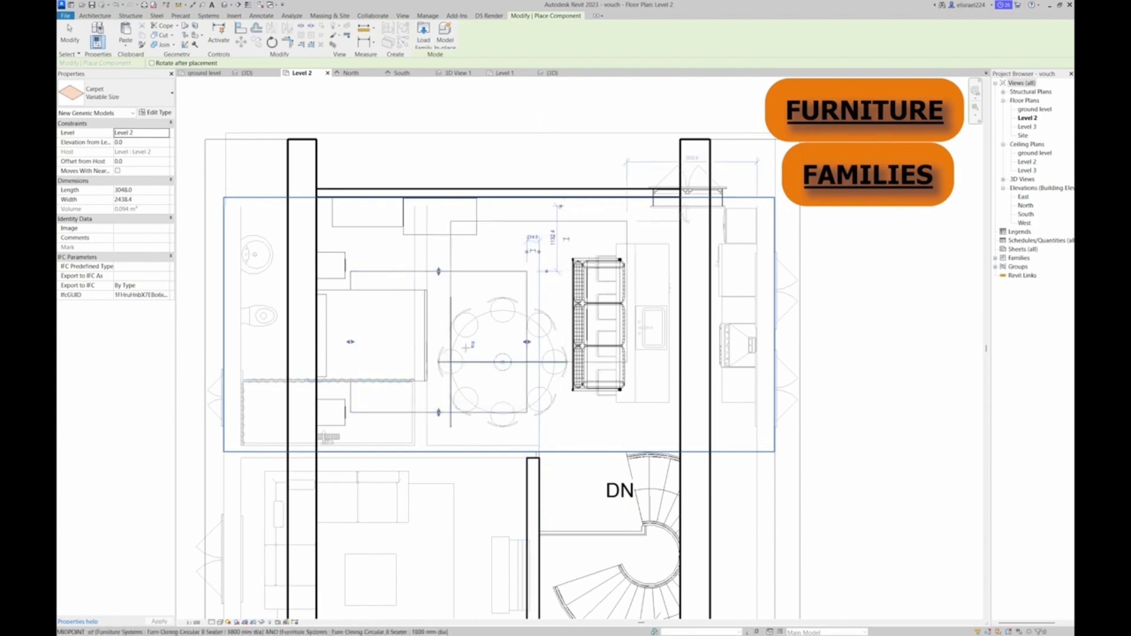
key(Escape)
key(Escape)
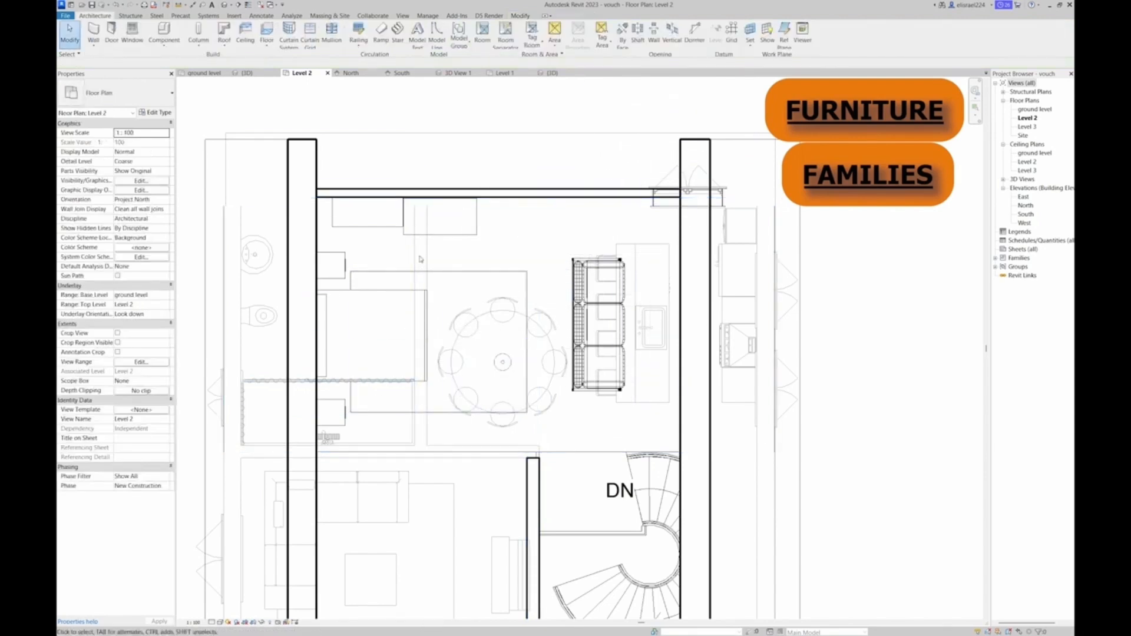
Stretch the carpet's edges to about 3974 mm long and 3311 mm wide so it spans from the bedside drawer units almost to the sofa
click(440, 272)
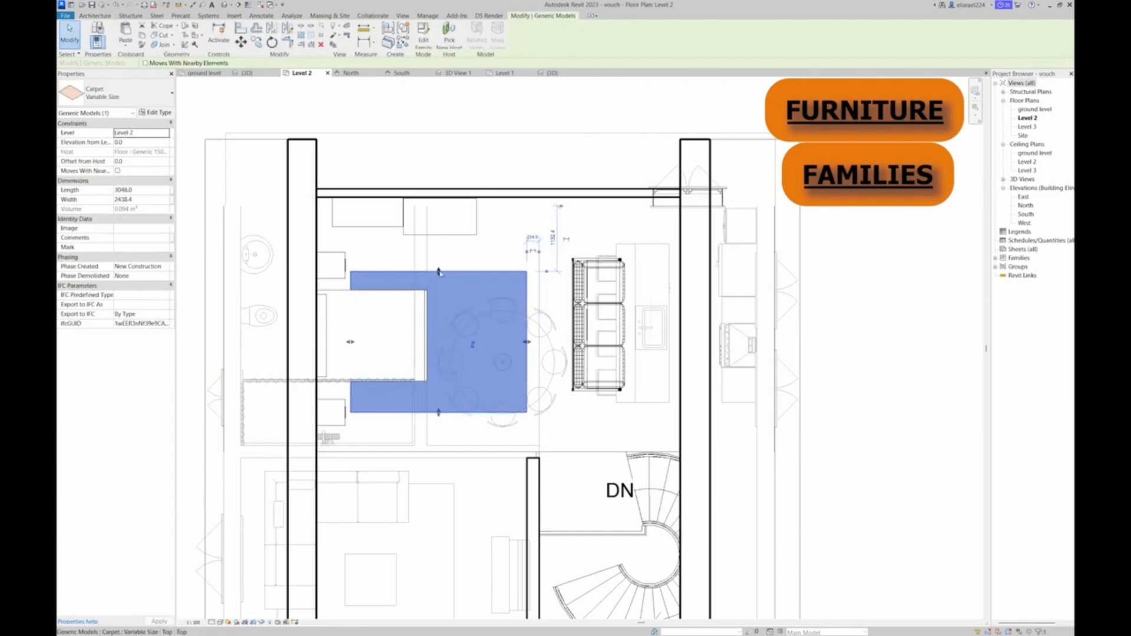
drag(439, 272, 440, 252)
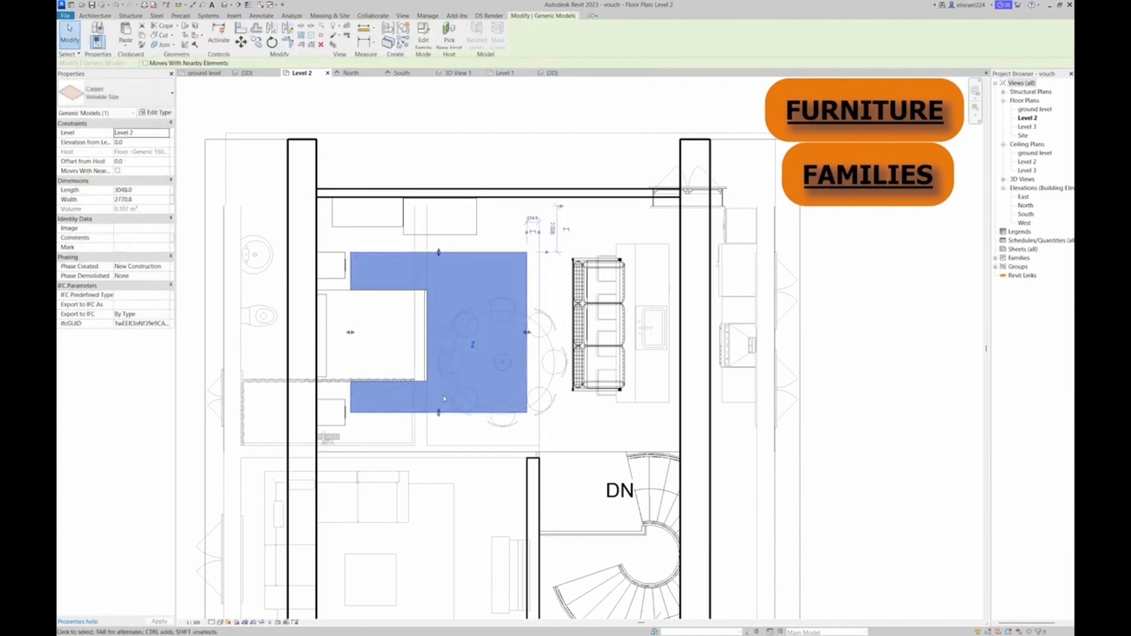
drag(439, 412, 439, 432)
drag(527, 342, 555, 341)
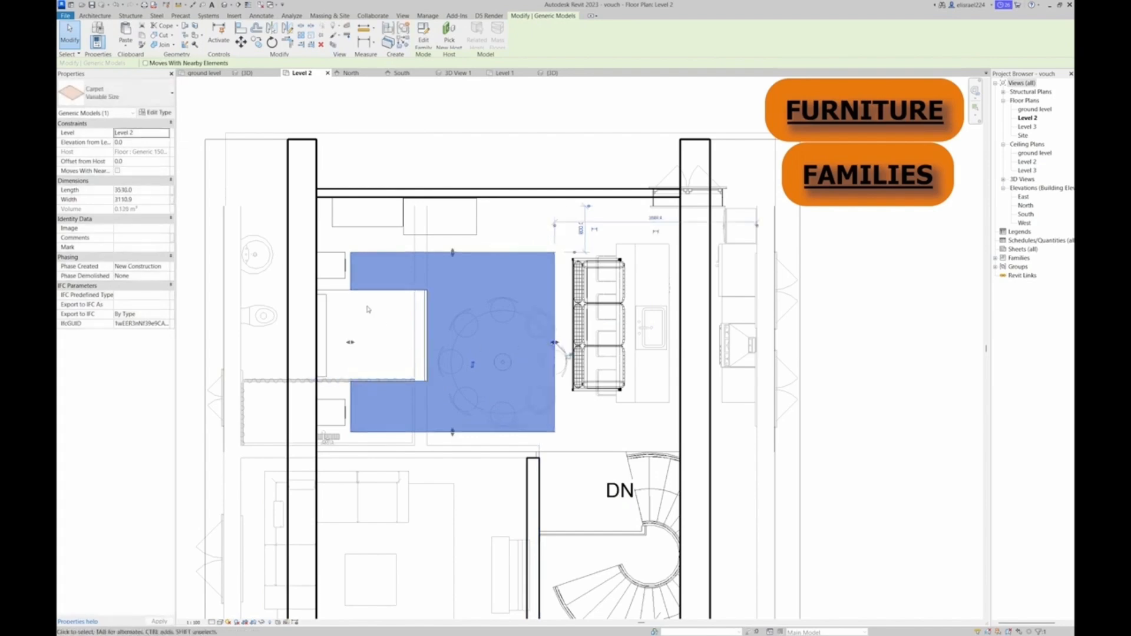
drag(452, 252, 453, 247)
drag(350, 340, 336, 340)
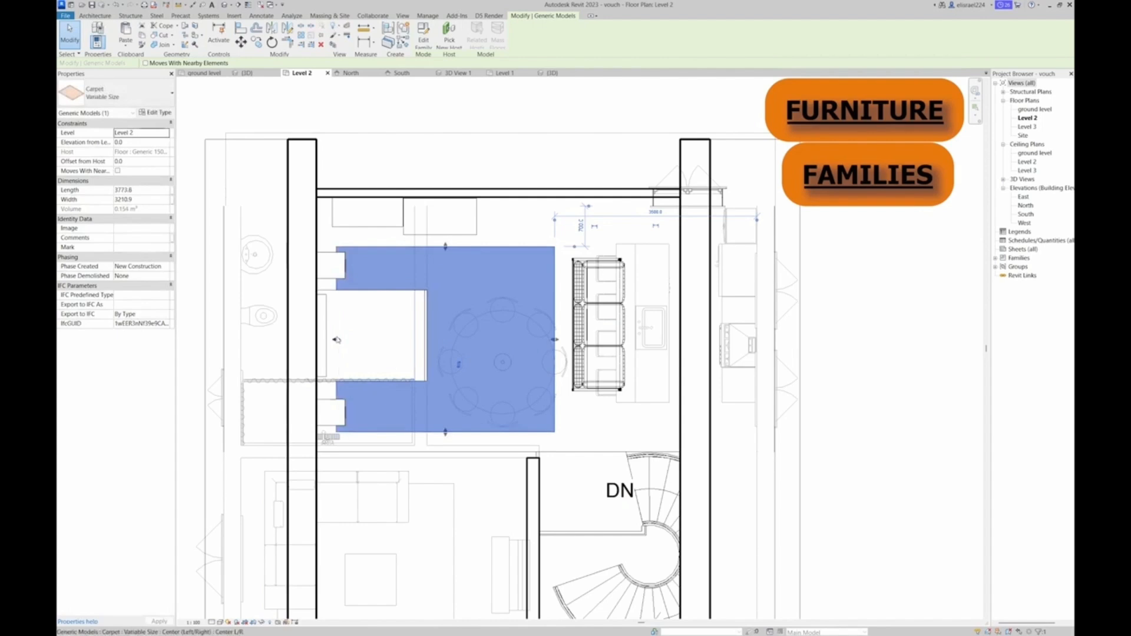
drag(554, 340, 566, 340)
drag(451, 247, 450, 240)
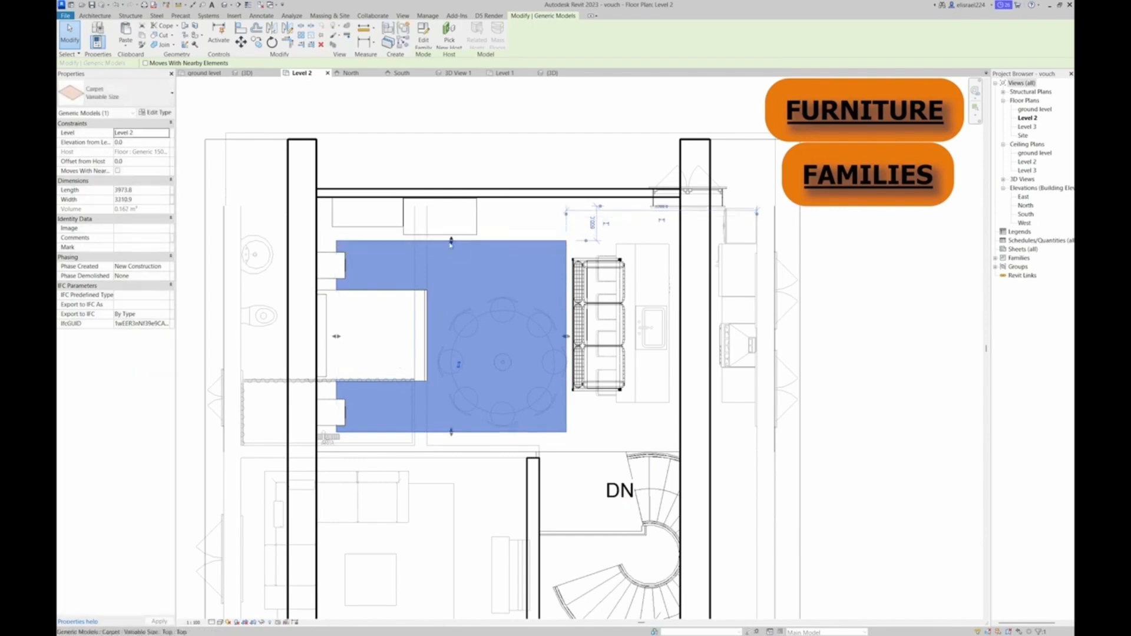
Move the sideboard along the end wall to the far side of the dresser, close to the wall behind the sofa's end
click(386, 225)
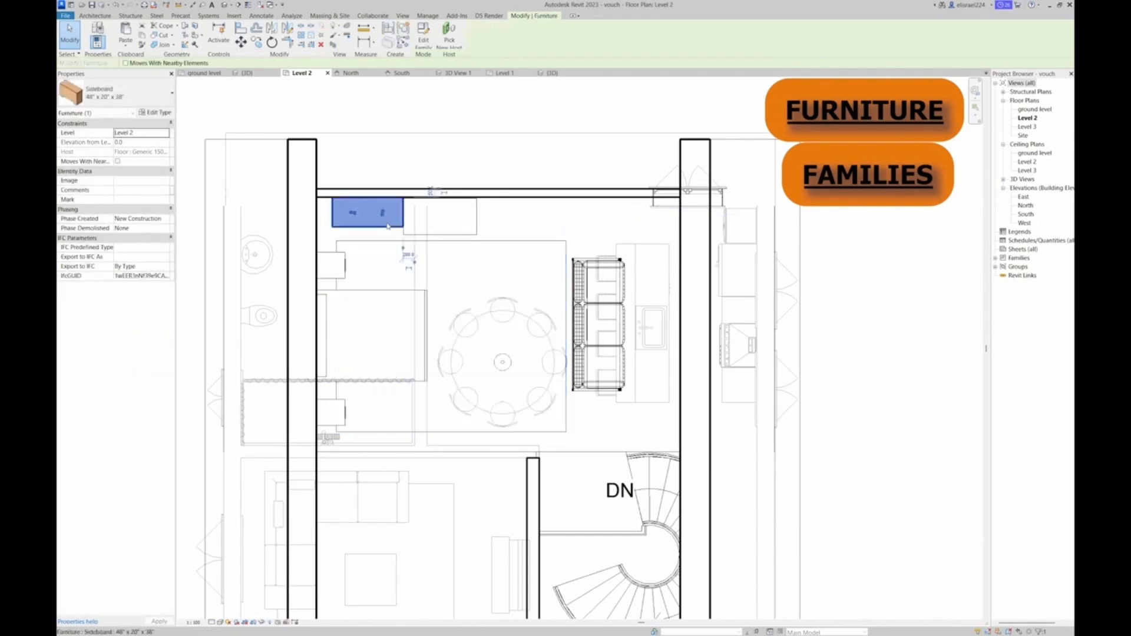
drag(370, 219, 576, 225)
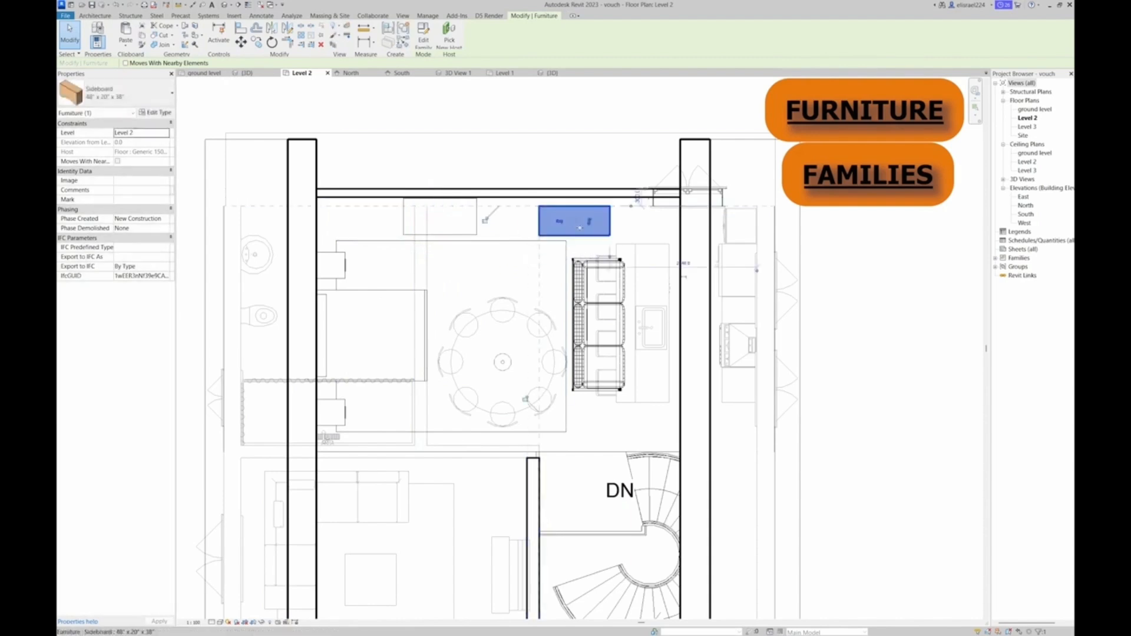
key(space)
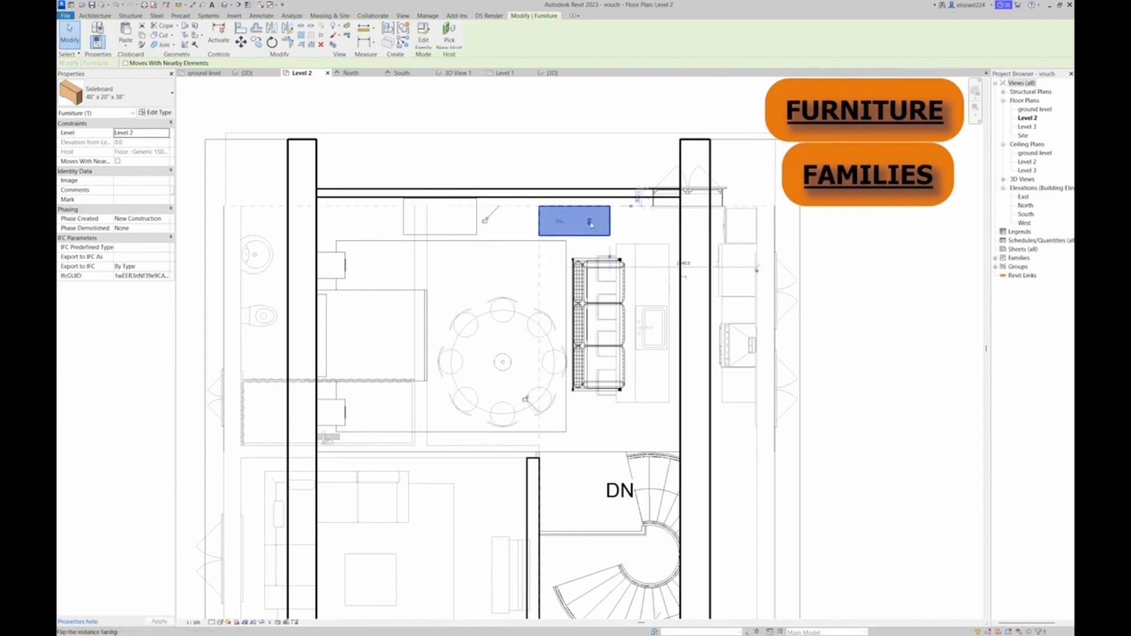
scroll(584, 229, up, 6)
mouse_move(556, 189)
mouse_down()
mouse_move(566, 176)
mouse_move(557, 179)
mouse_up()
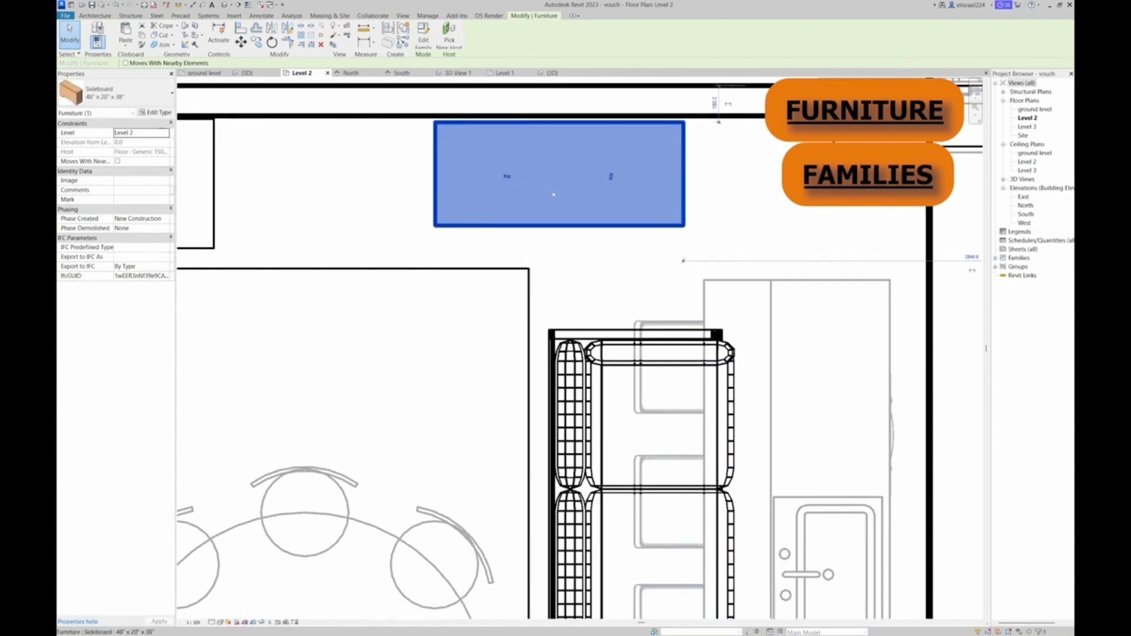
scroll(493, 300, down, 6)
click(498, 179)
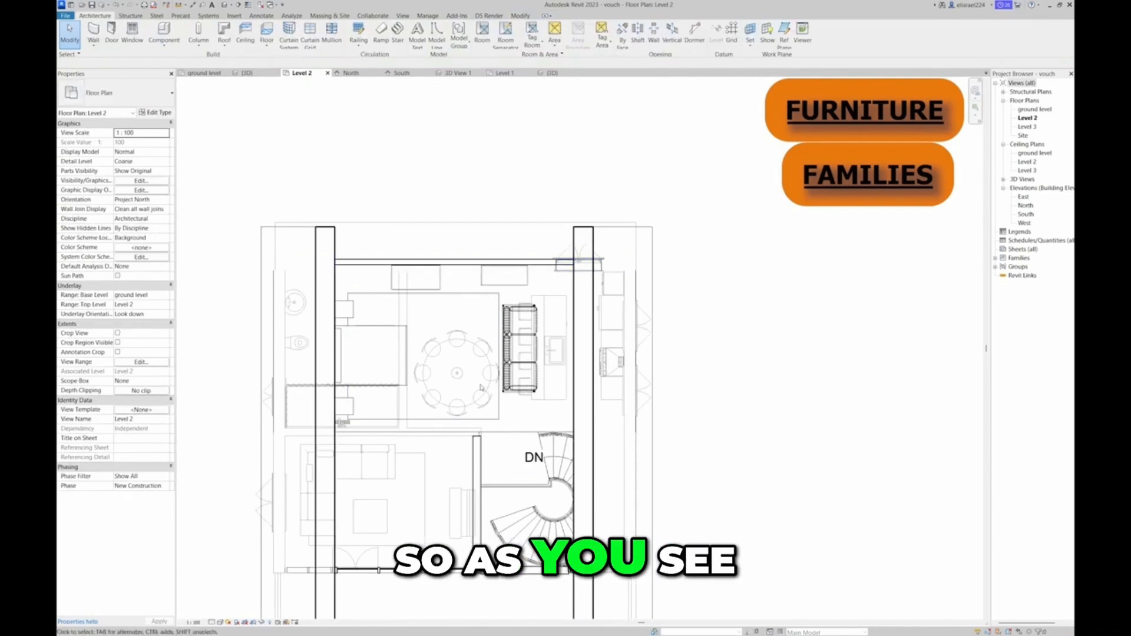
scroll(442, 259, down, 3)
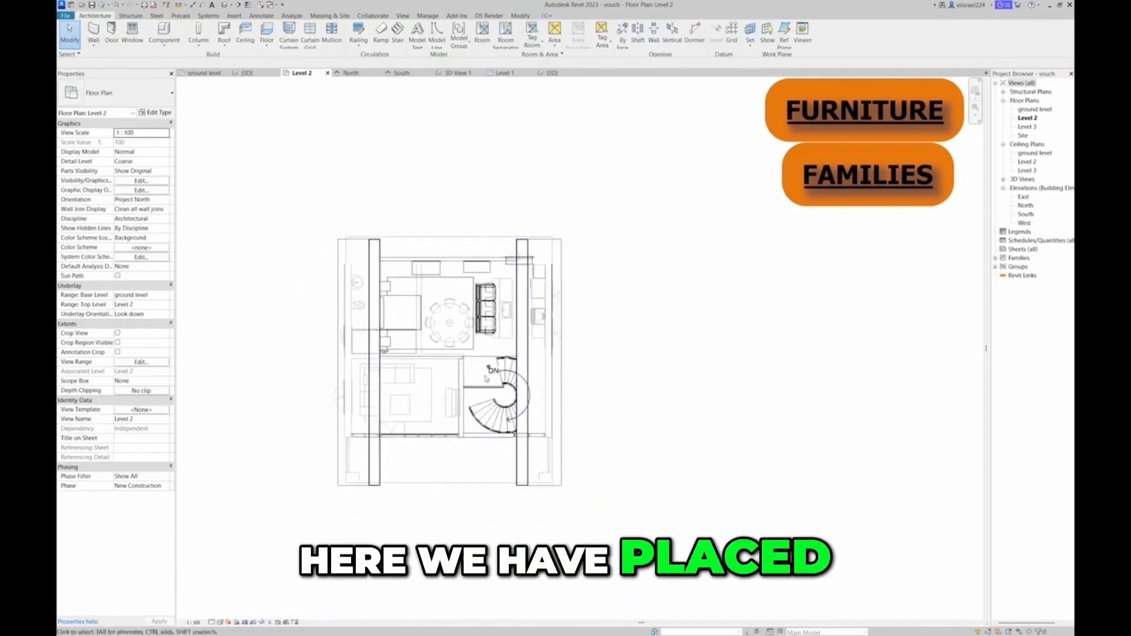
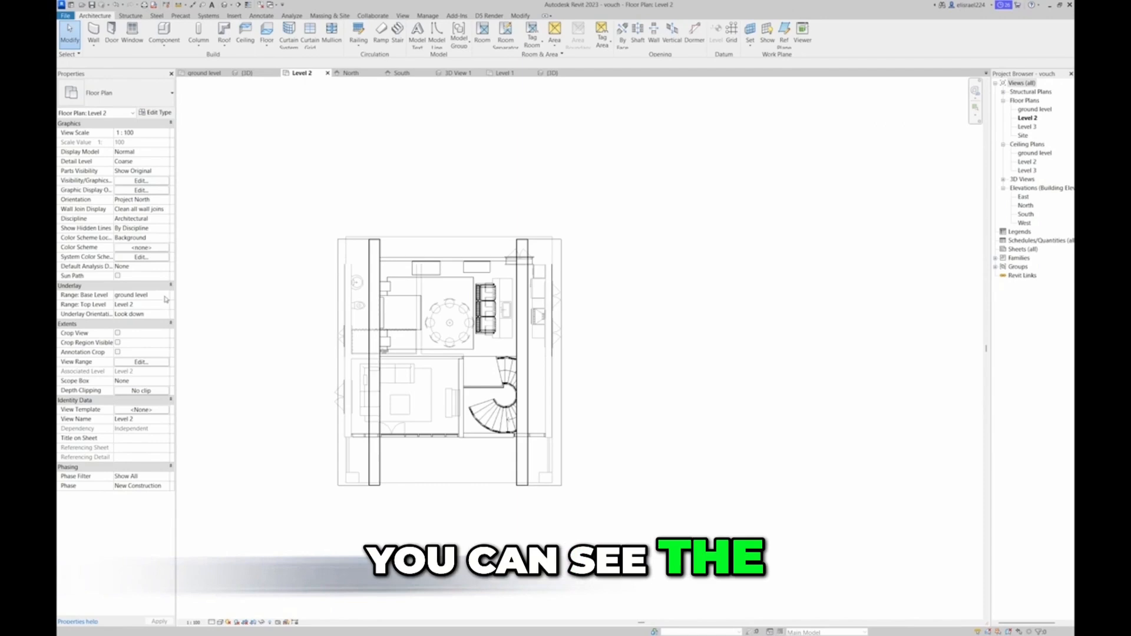
Set the underlay base level of the Level 2 floor plan to None
click(166, 296)
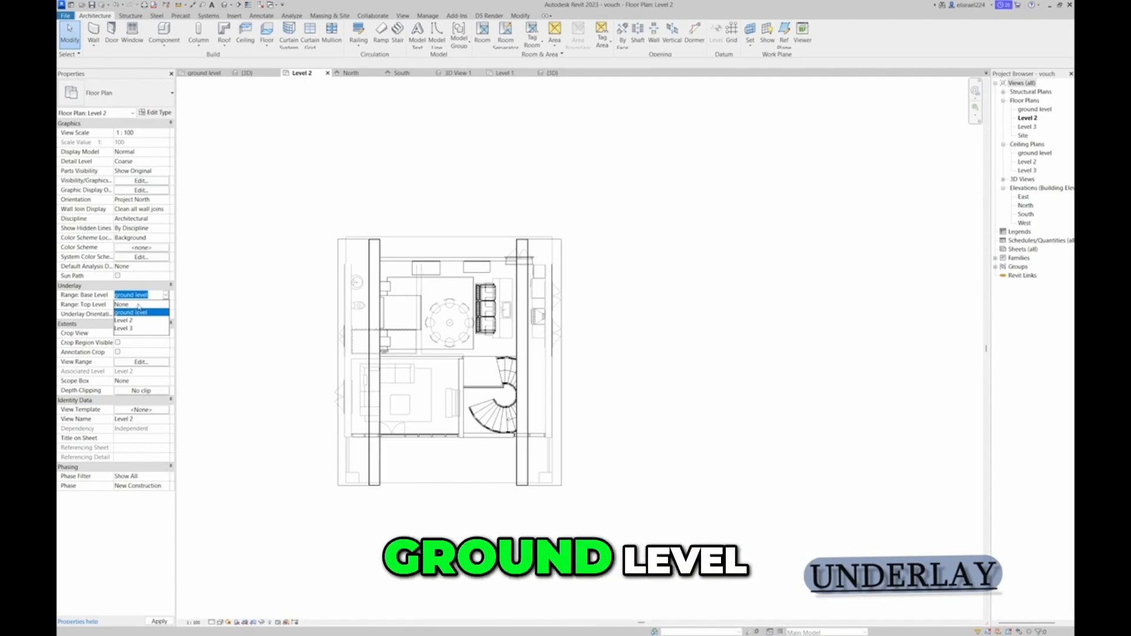
click(139, 305)
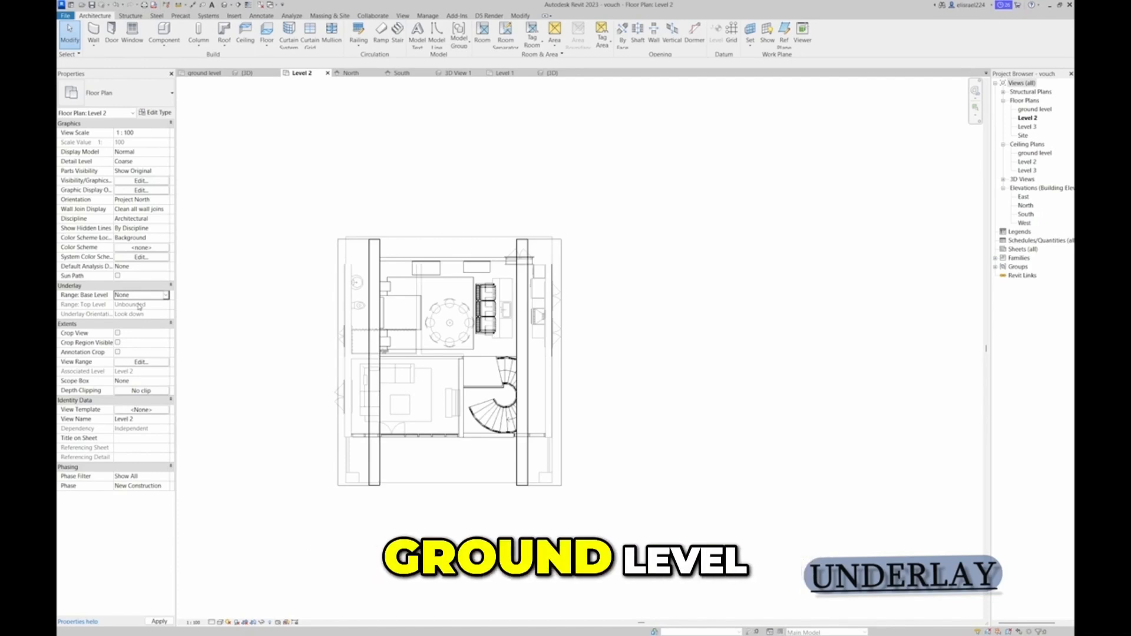
key(Return)
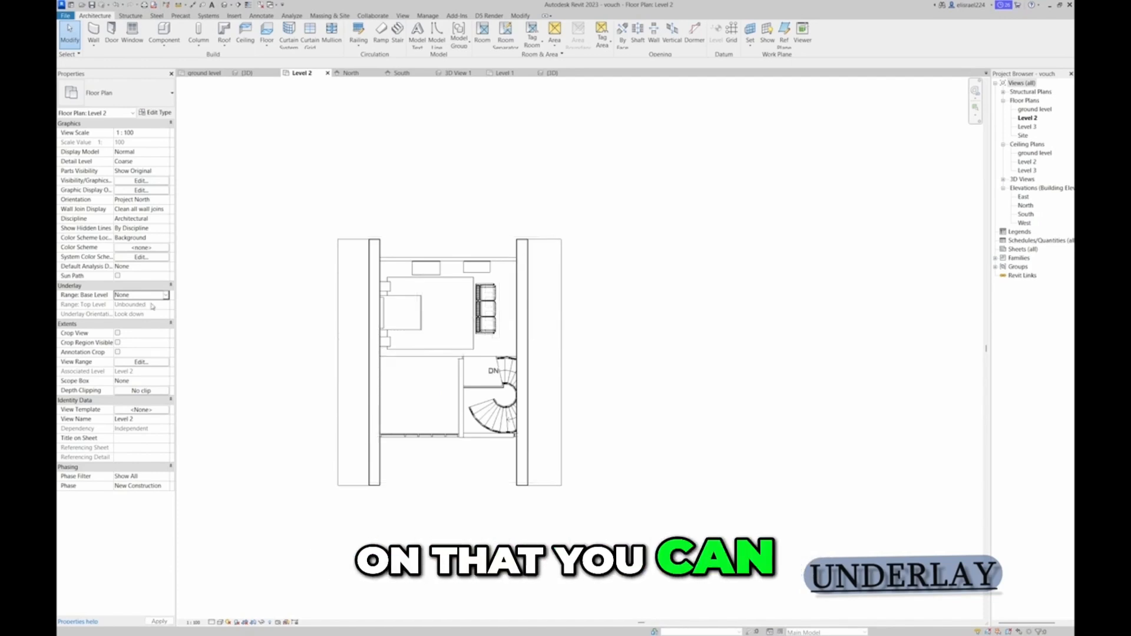
scroll(474, 337, up, 3)
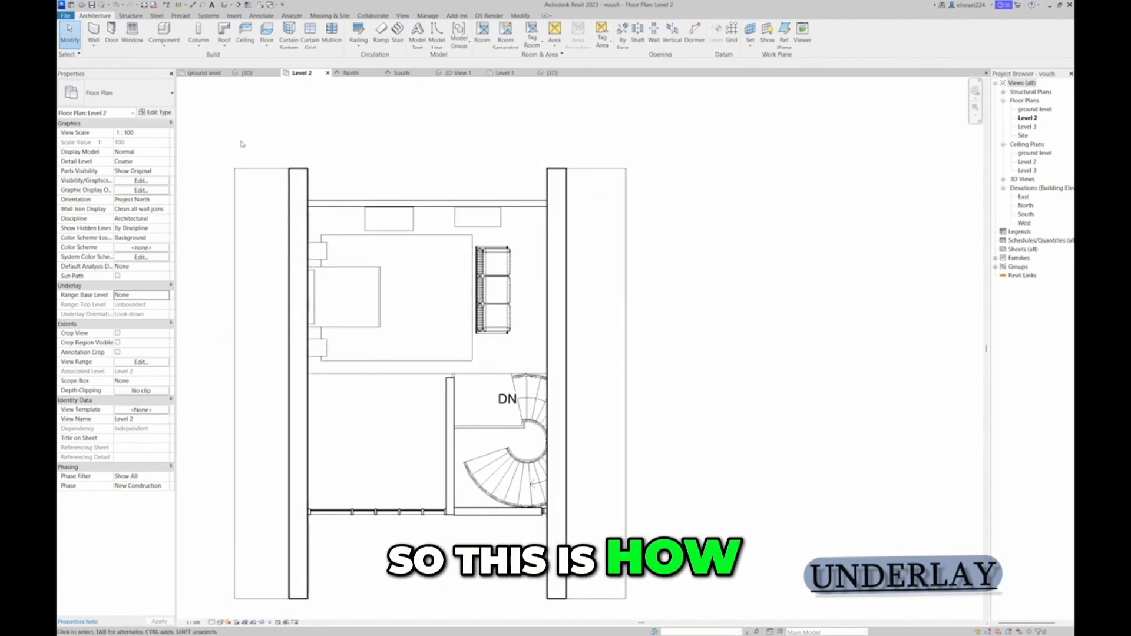
Select the dresser on Level 2 in the 3D view and check which way its drawer front faces
click(249, 73)
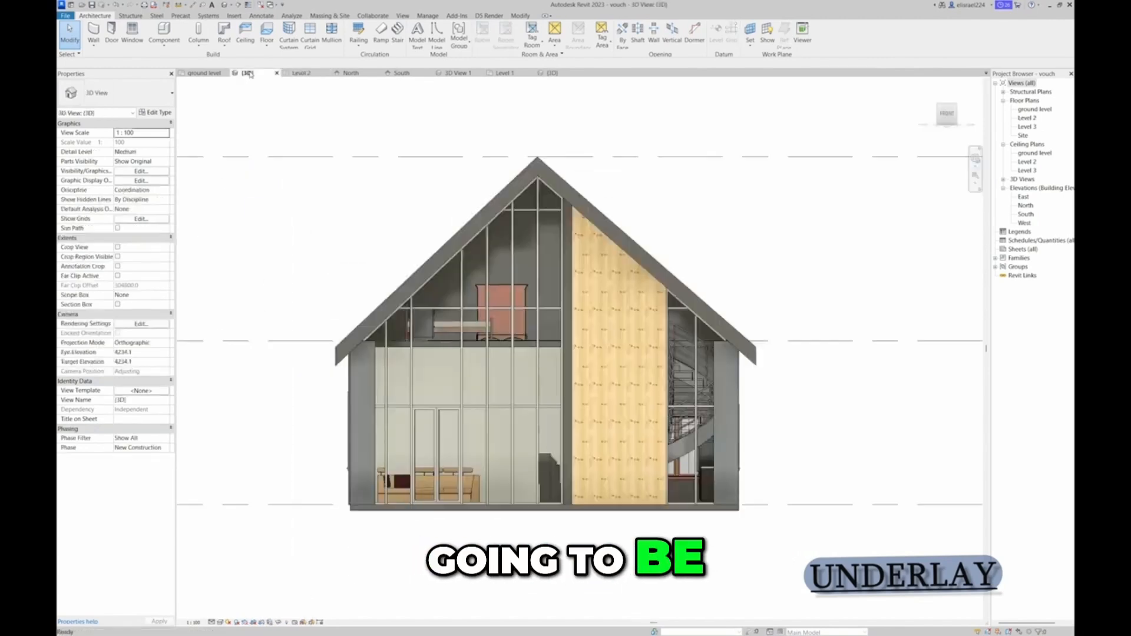
scroll(499, 328, up, 3)
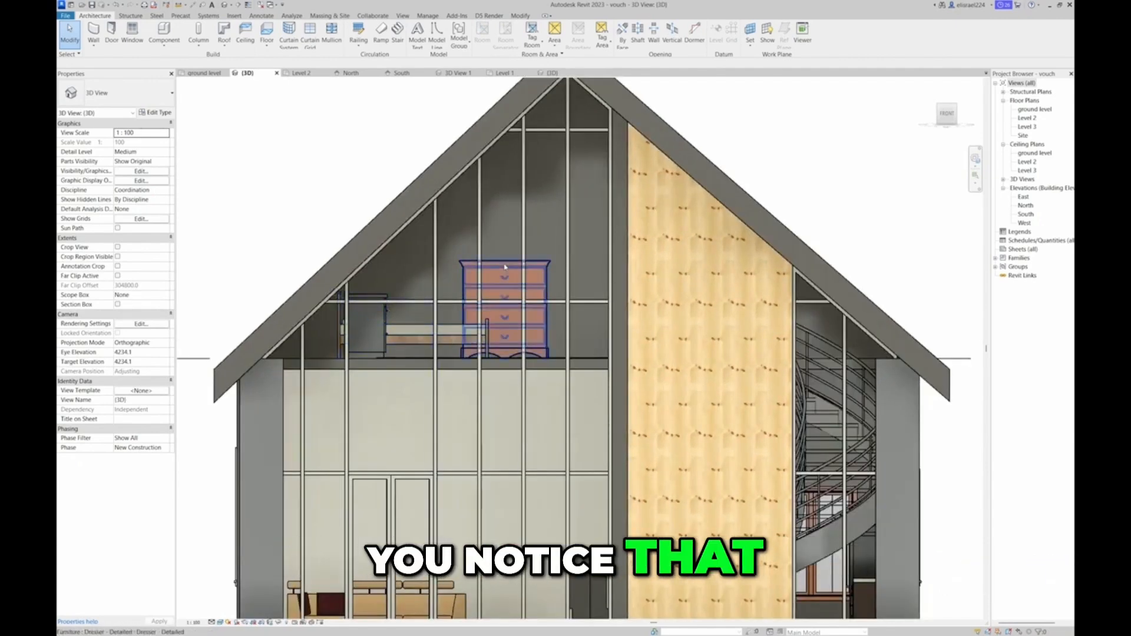
click(516, 315)
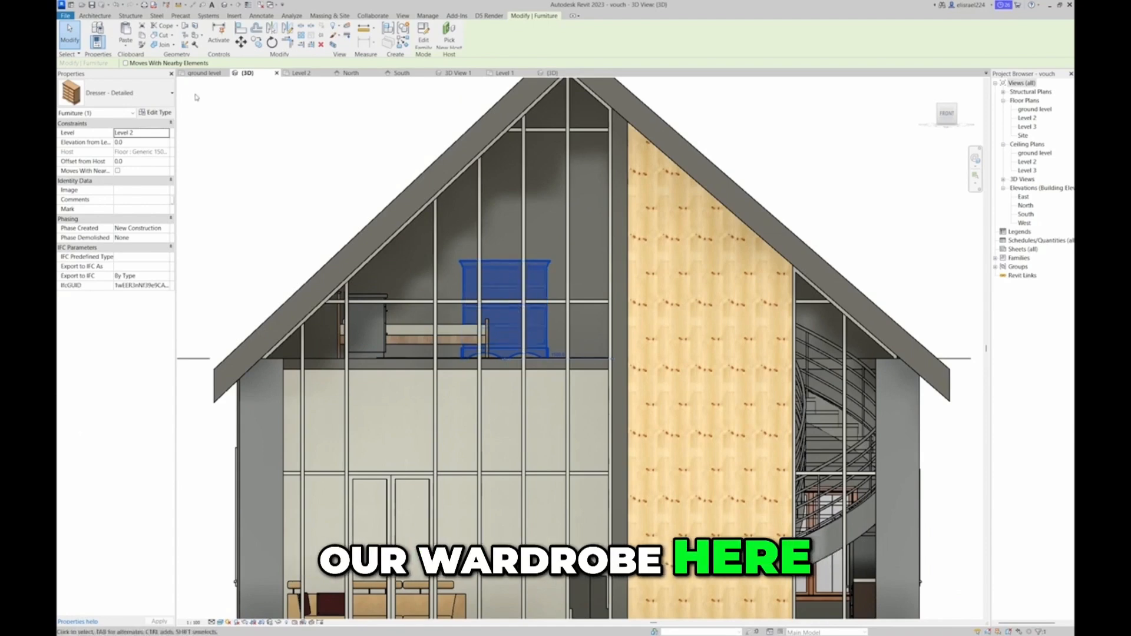
click(301, 75)
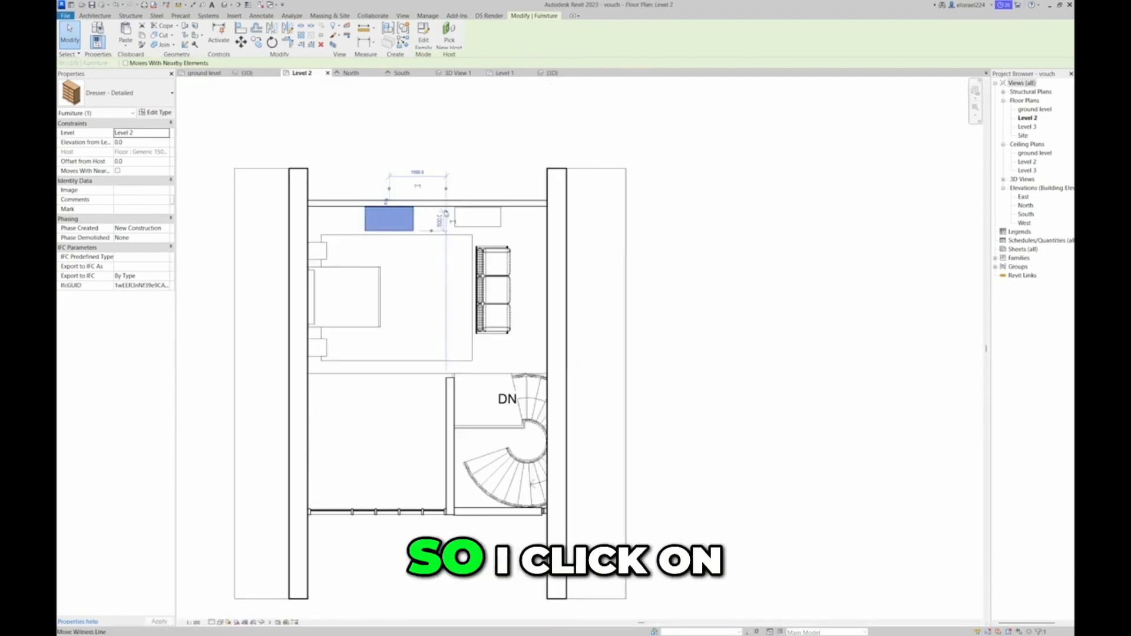
click(248, 74)
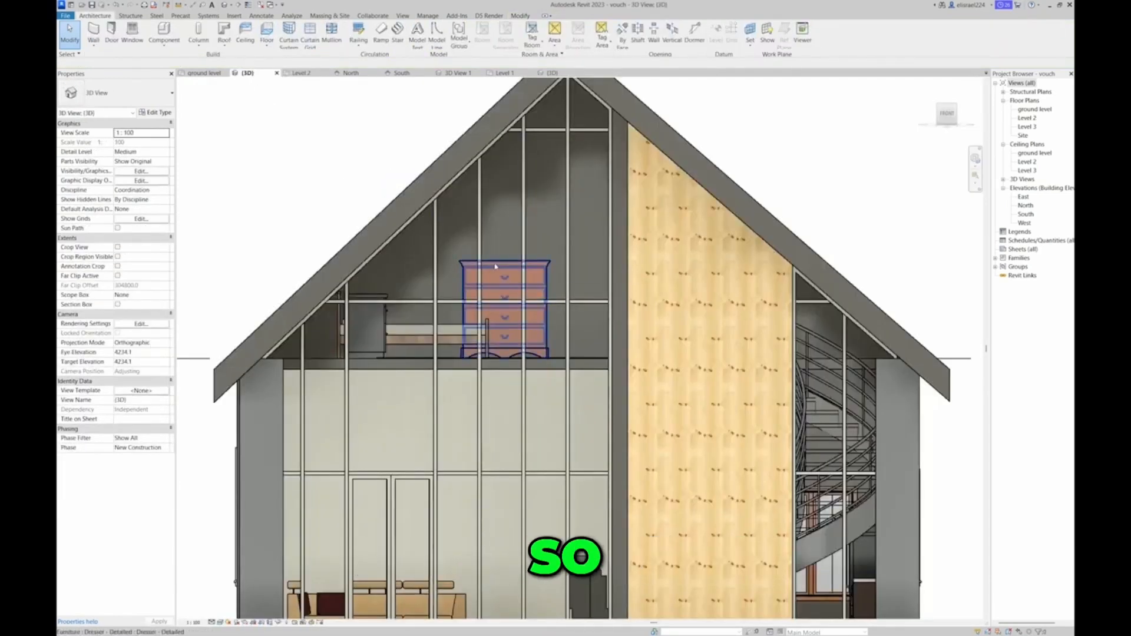
click(505, 293)
scroll(504, 292, up, 4)
scroll(504, 293, down, 2)
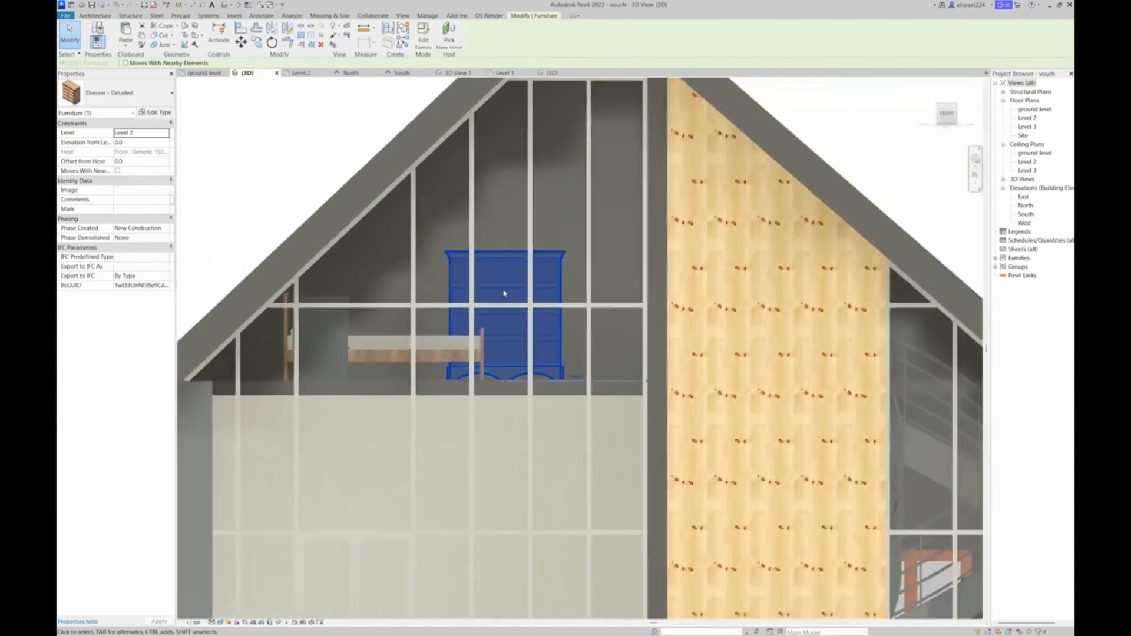
scroll(504, 293, down, 1)
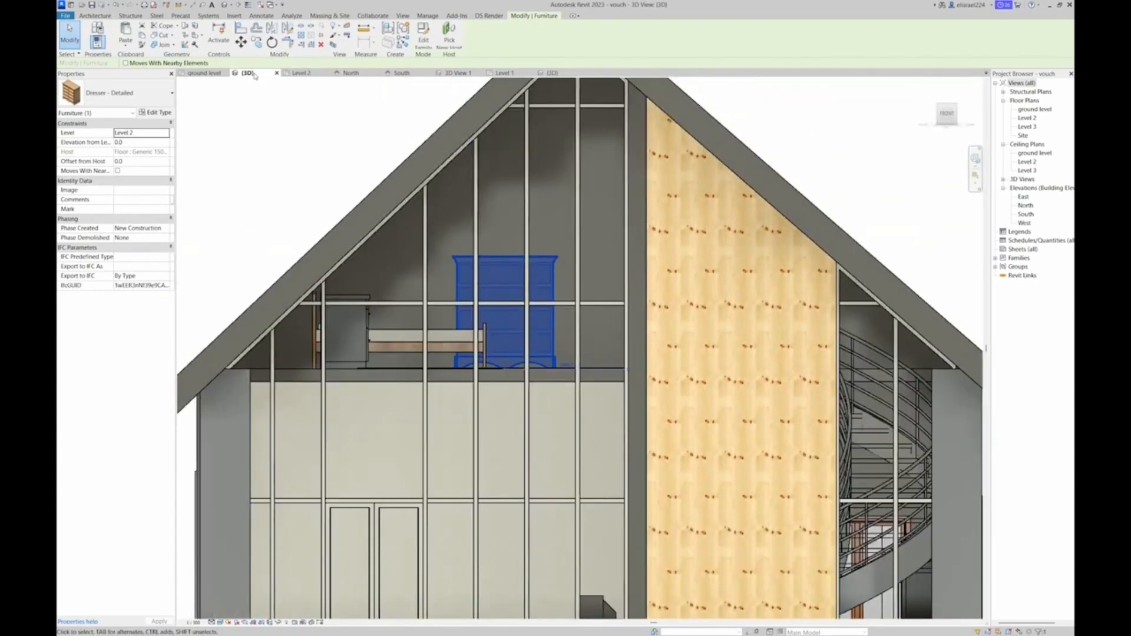
Rotate the dresser a half turn about its centre in the Level 2 plan, and check it in the 3D view
click(293, 73)
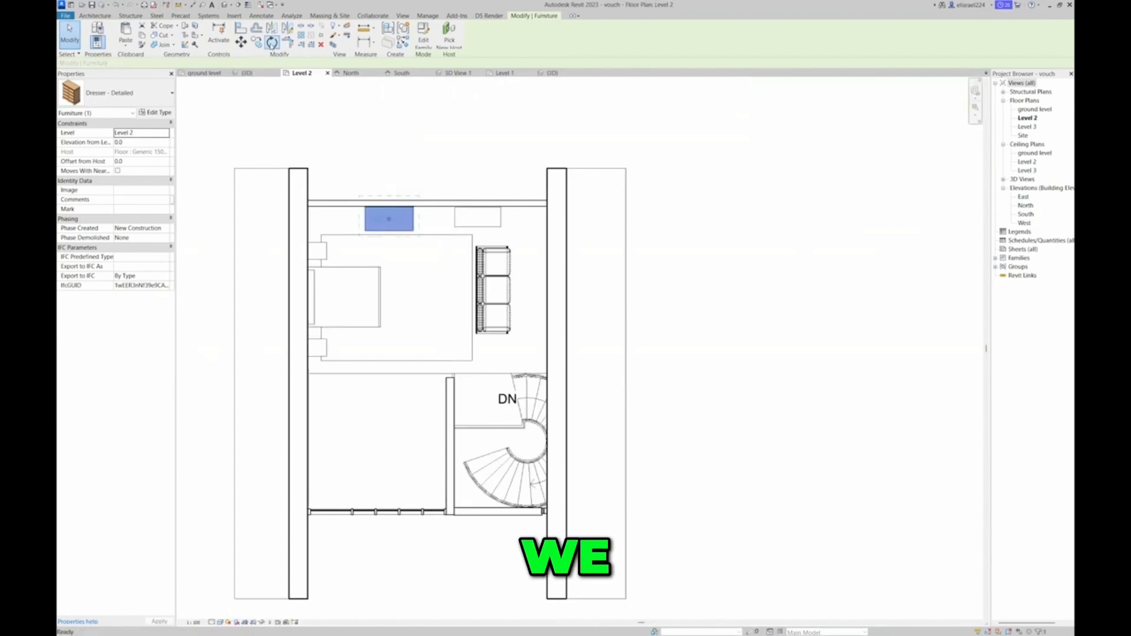
key(r)
key(o)
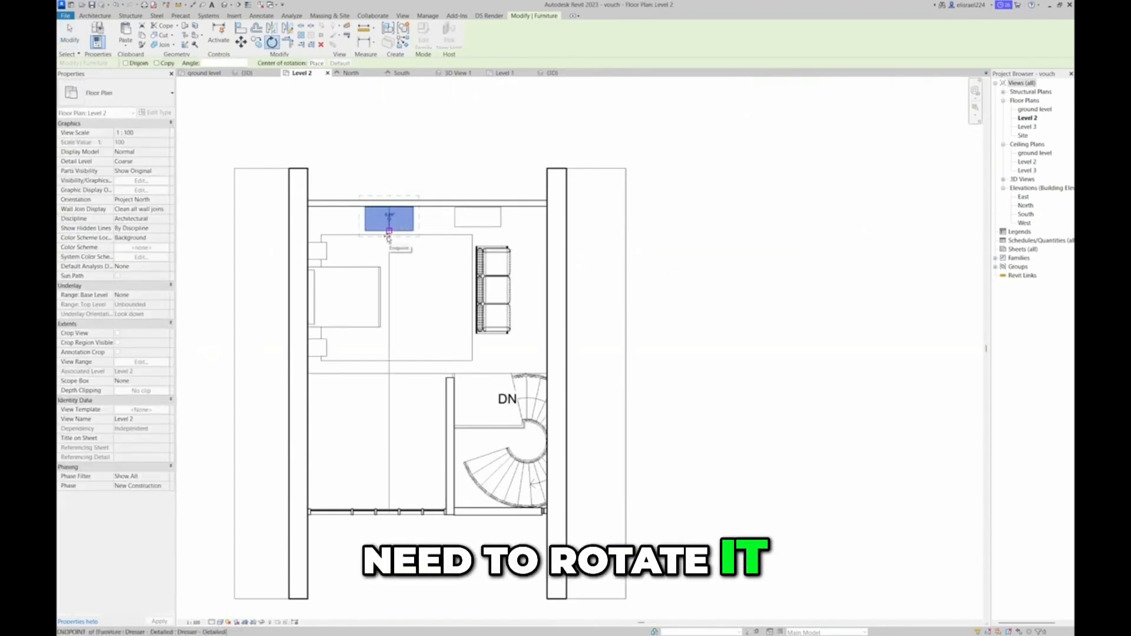
click(389, 235)
click(389, 208)
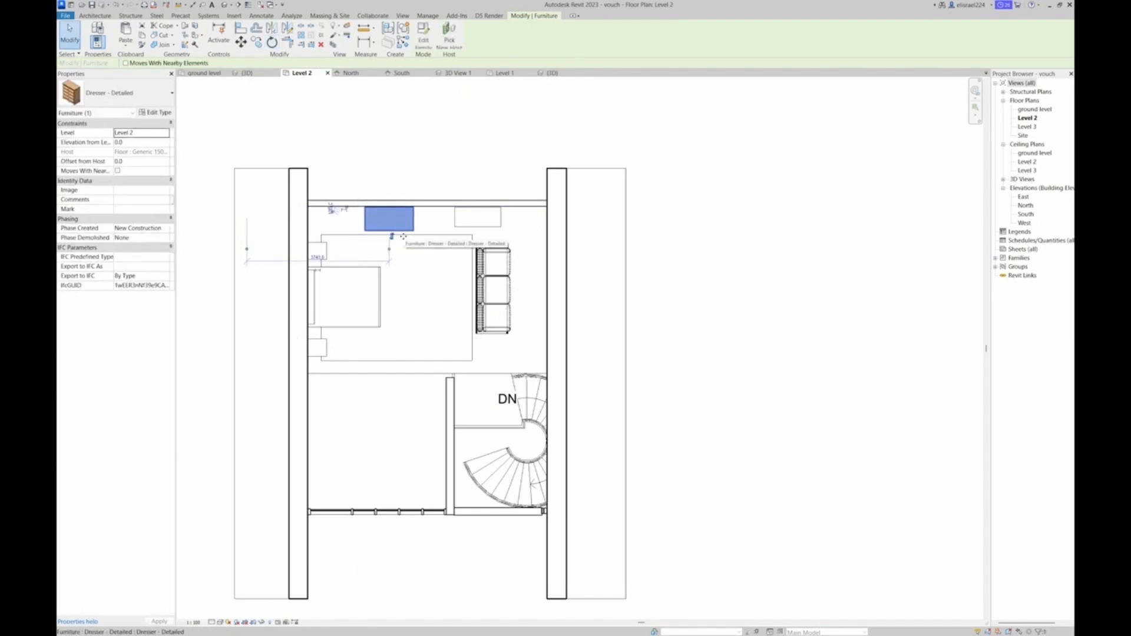
click(404, 182)
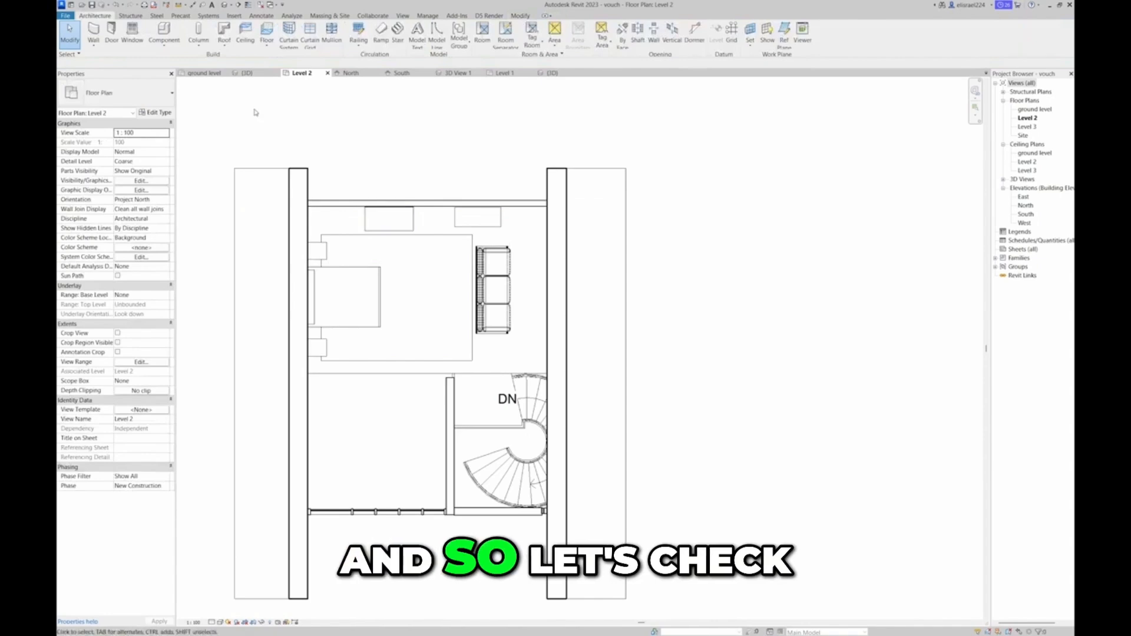
click(245, 74)
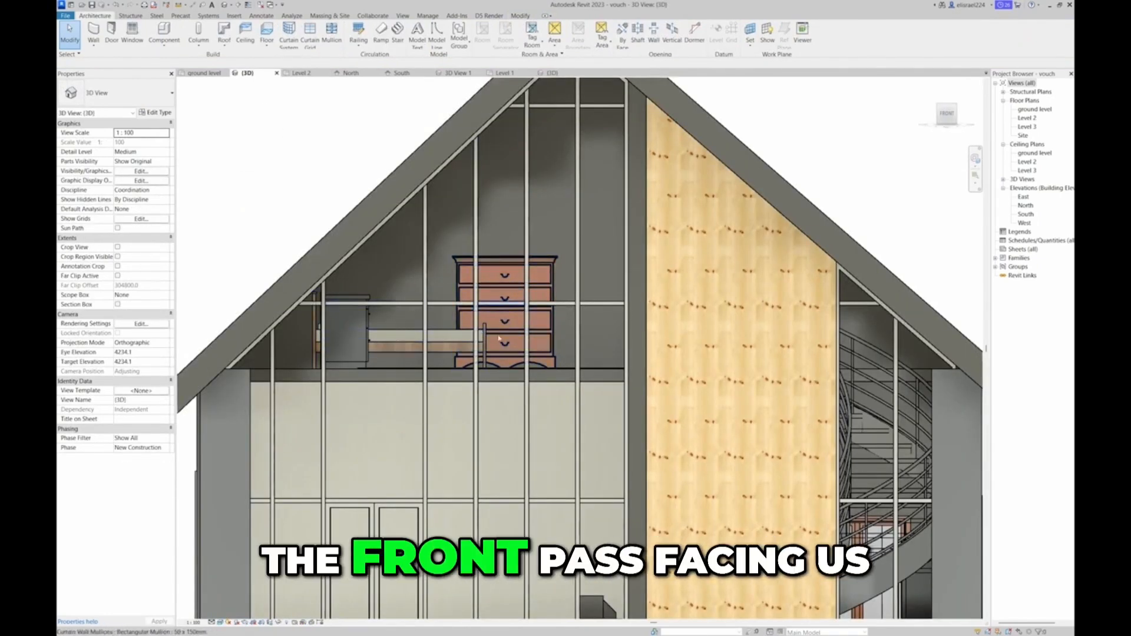
Displace the gable roof upward by about 22425 mm in the 3D view to expose the Level 2 furniture
mouse_move(941, 117)
drag(941, 118, 989, 127)
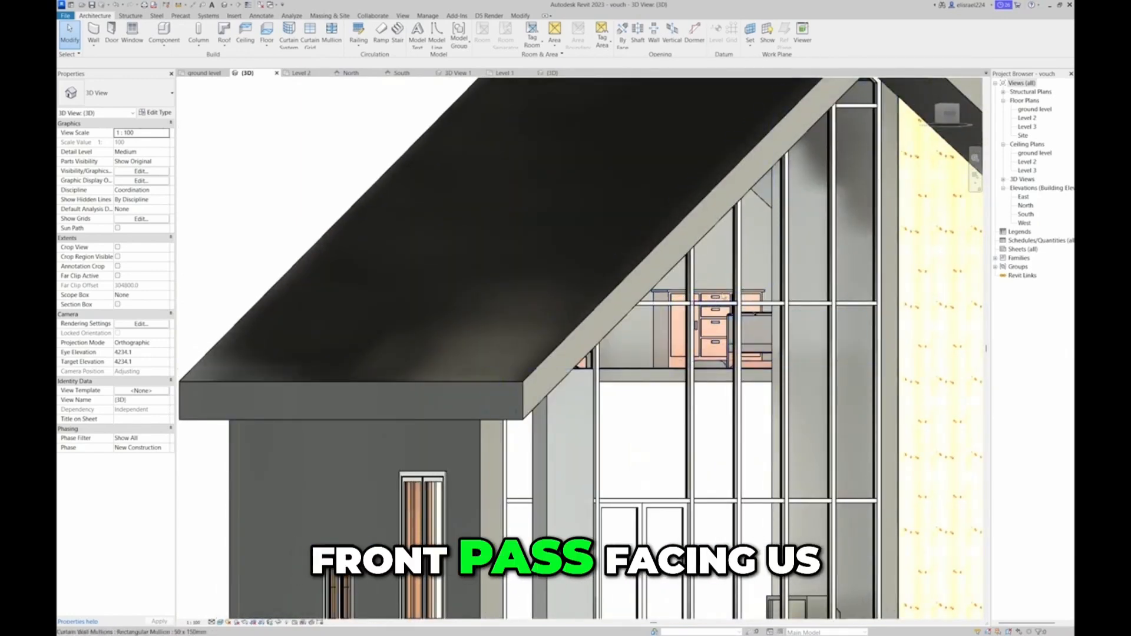
shift+middle_drag(763, 248, 751, 354)
scroll(746, 236, down, 5)
middle_drag(816, 228, 756, 242)
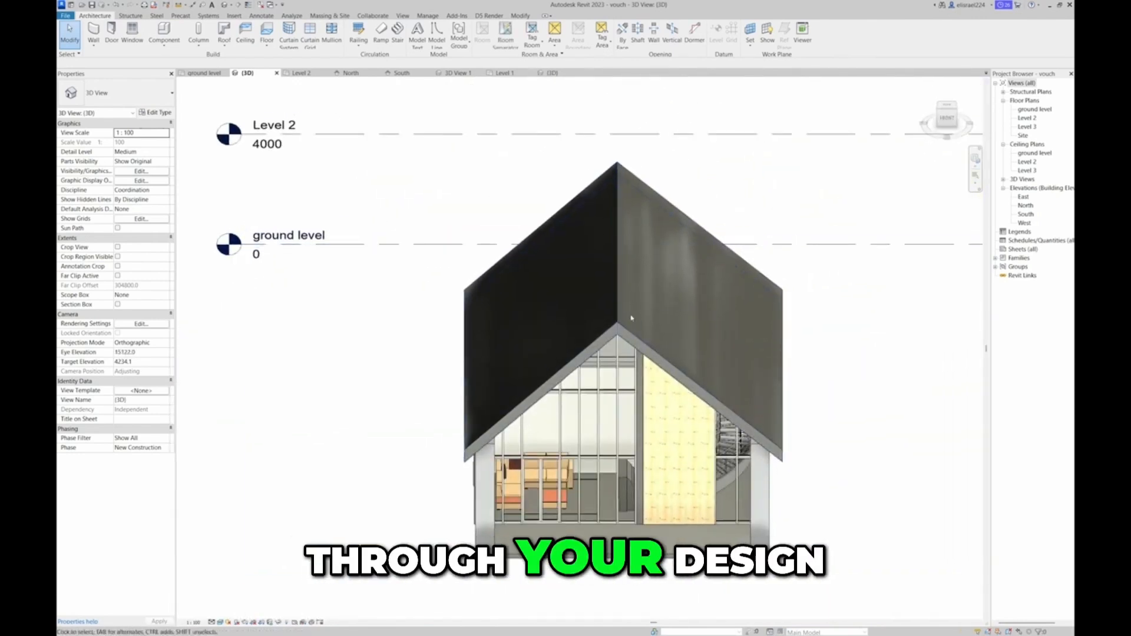
click(615, 327)
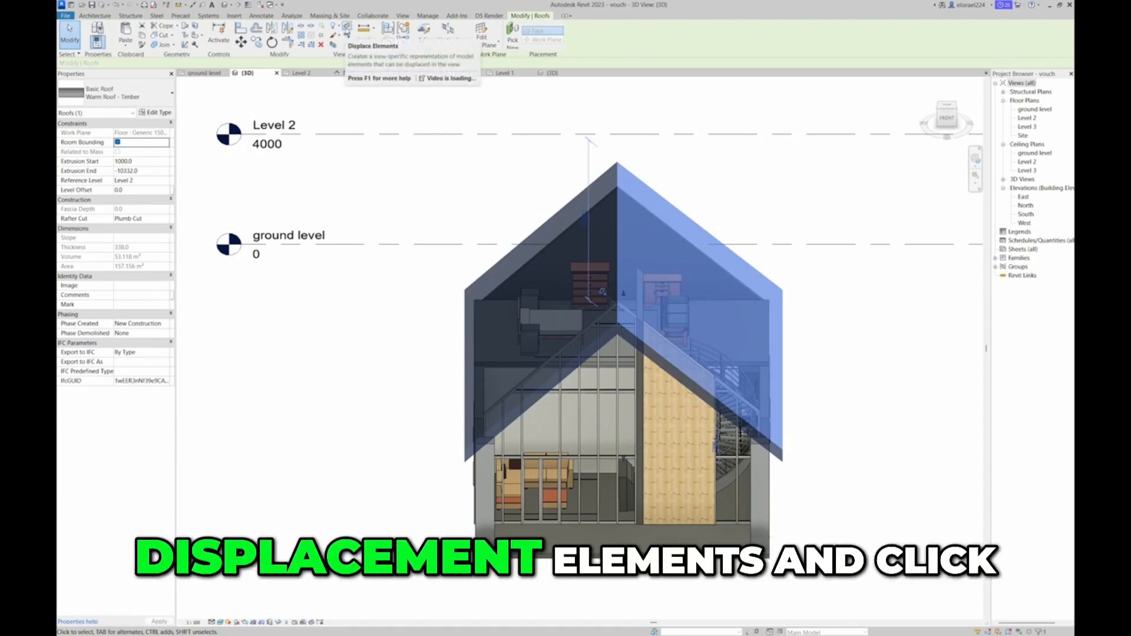
click(346, 28)
scroll(377, 127, down, 4)
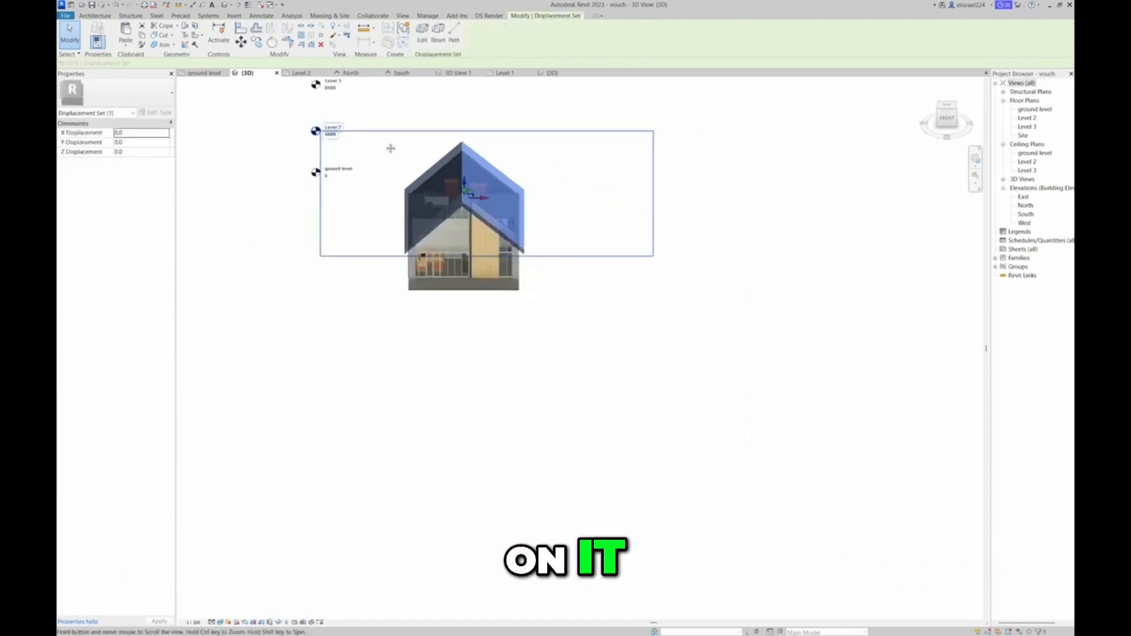
drag(493, 324, 524, 92)
scroll(489, 342, up, 5)
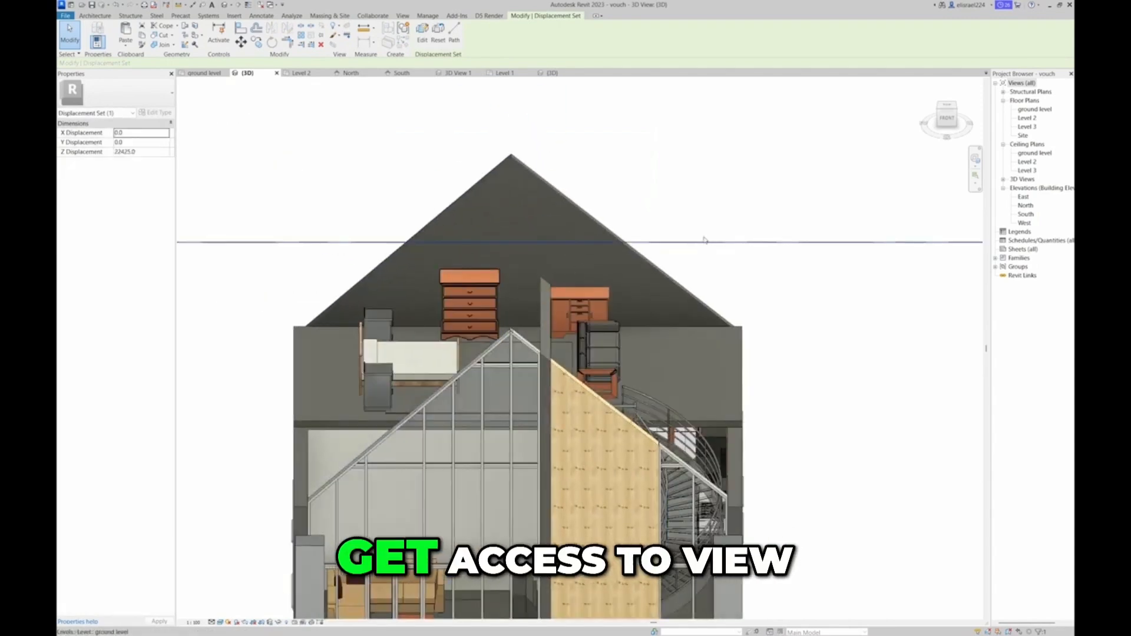
shift+middle_drag(631, 203, 588, 247)
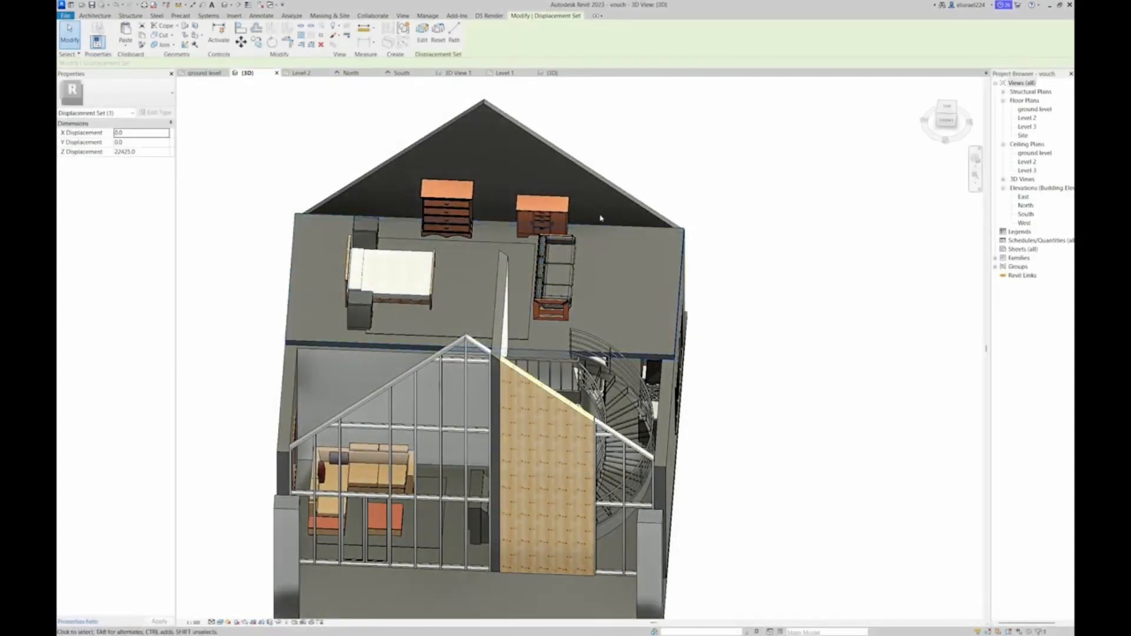
key(Escape)
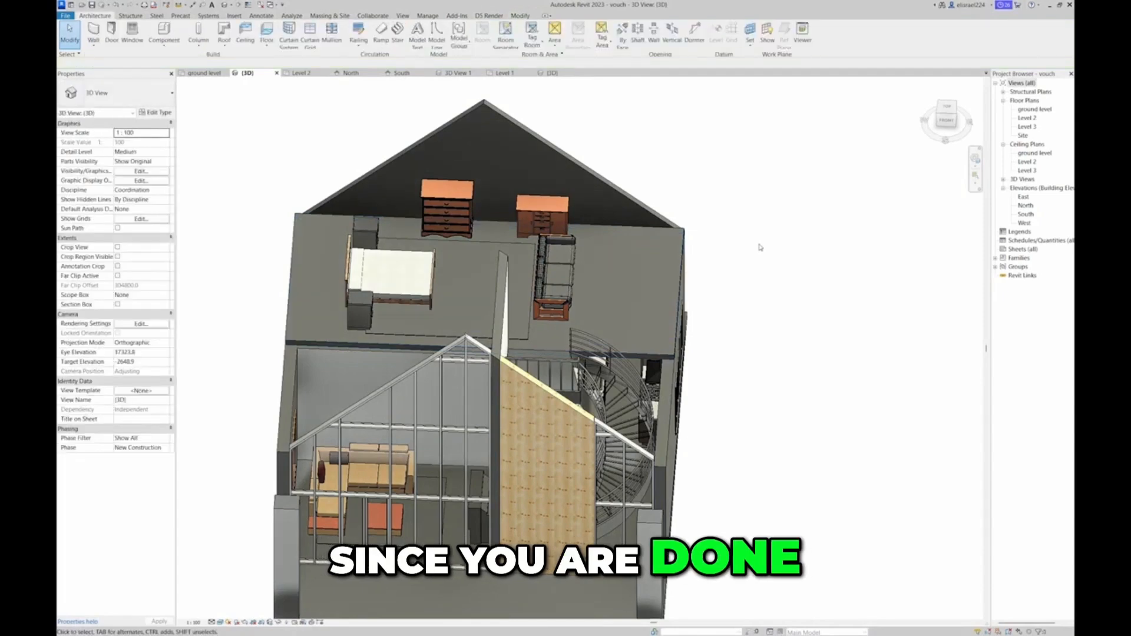
Start the Paint tool with the queen bed selected, and choose Teak as the material
drag(946, 114, 913, 117)
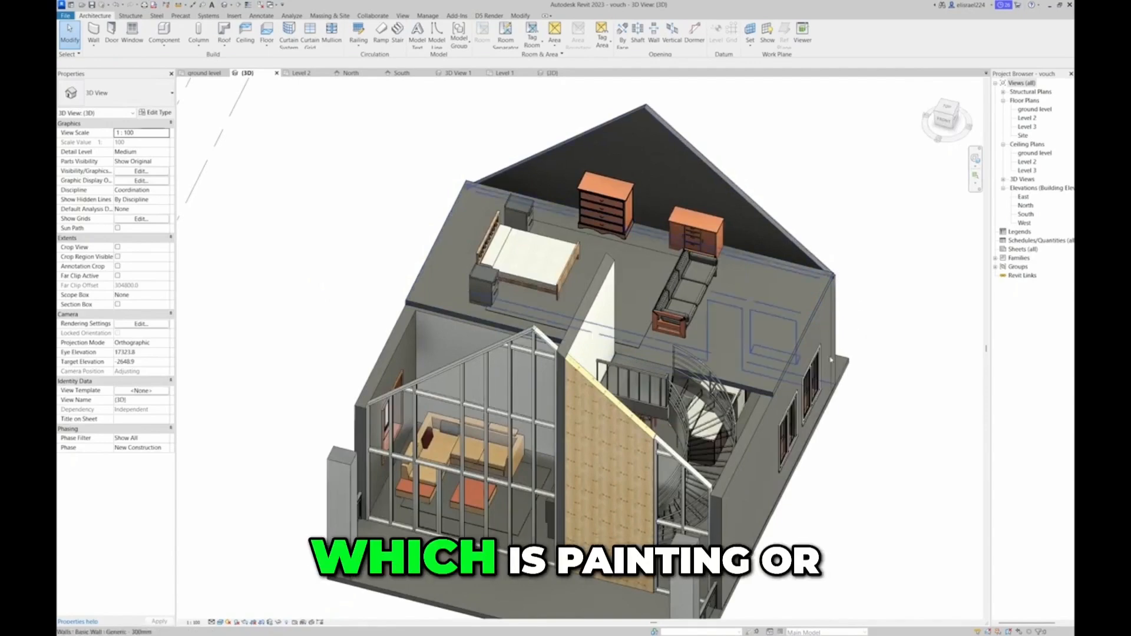
shift+middle_drag(874, 319, 788, 299)
click(808, 313)
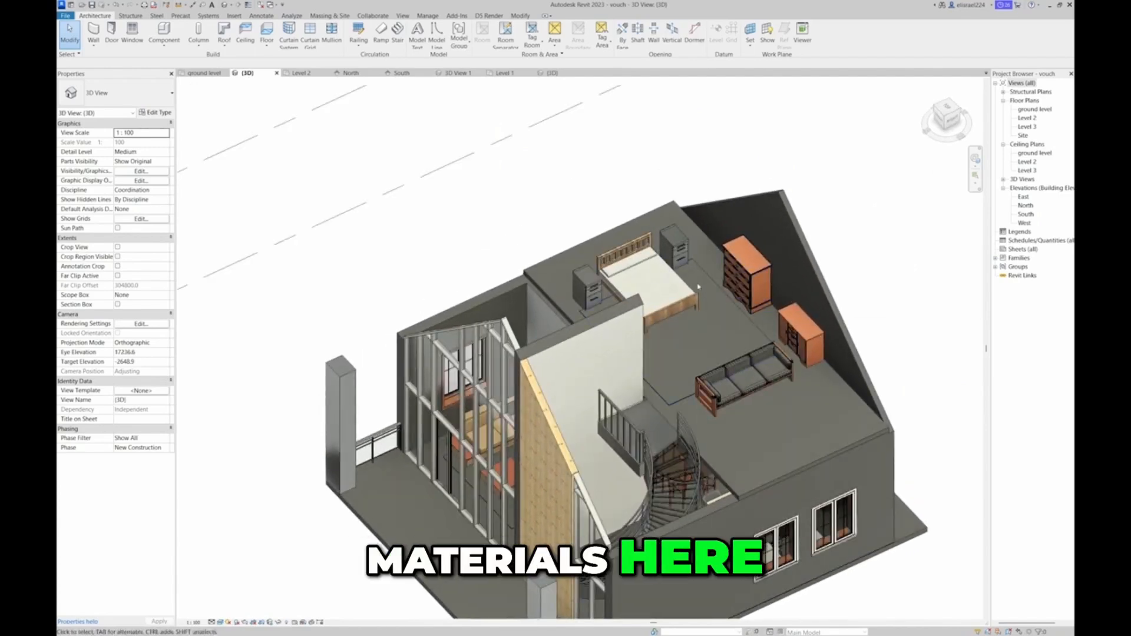
scroll(700, 287, up, 5)
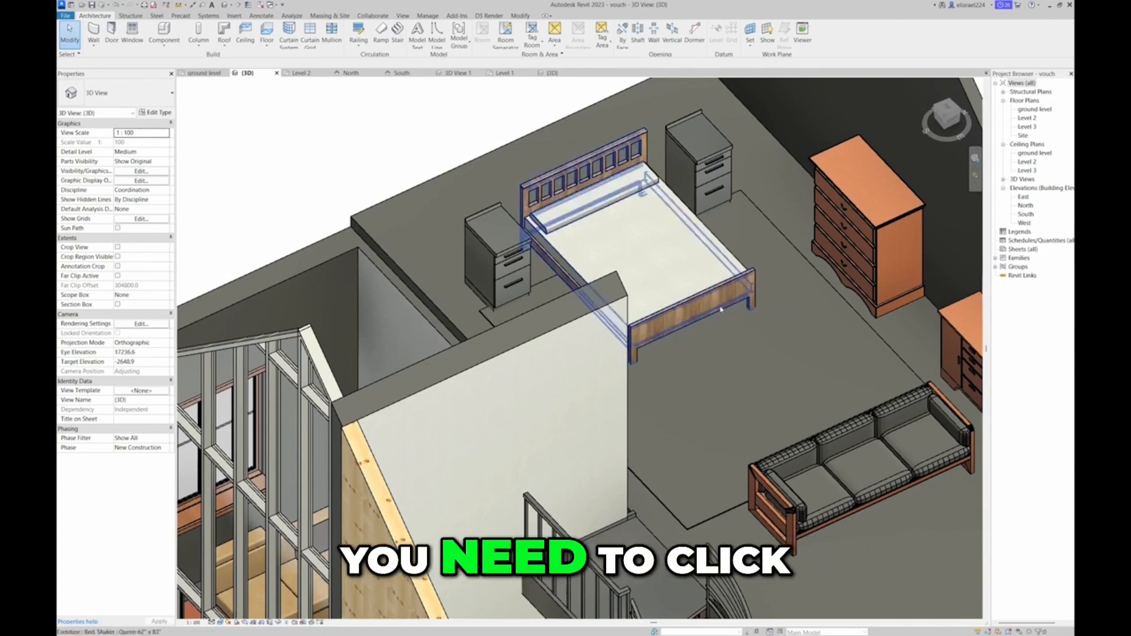
click(721, 309)
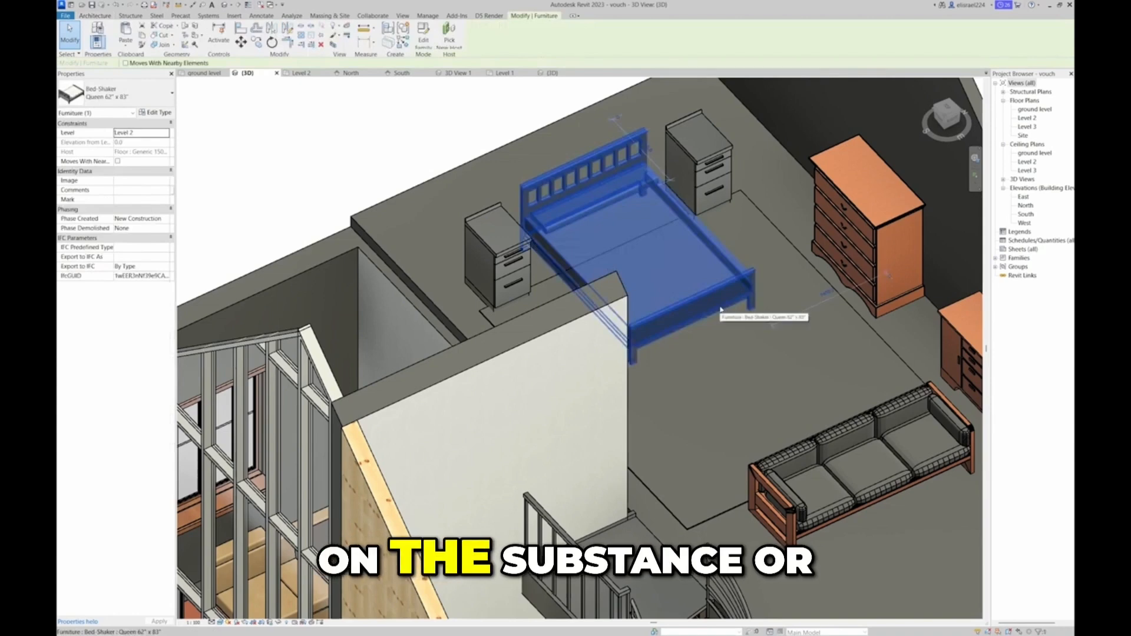
click(194, 39)
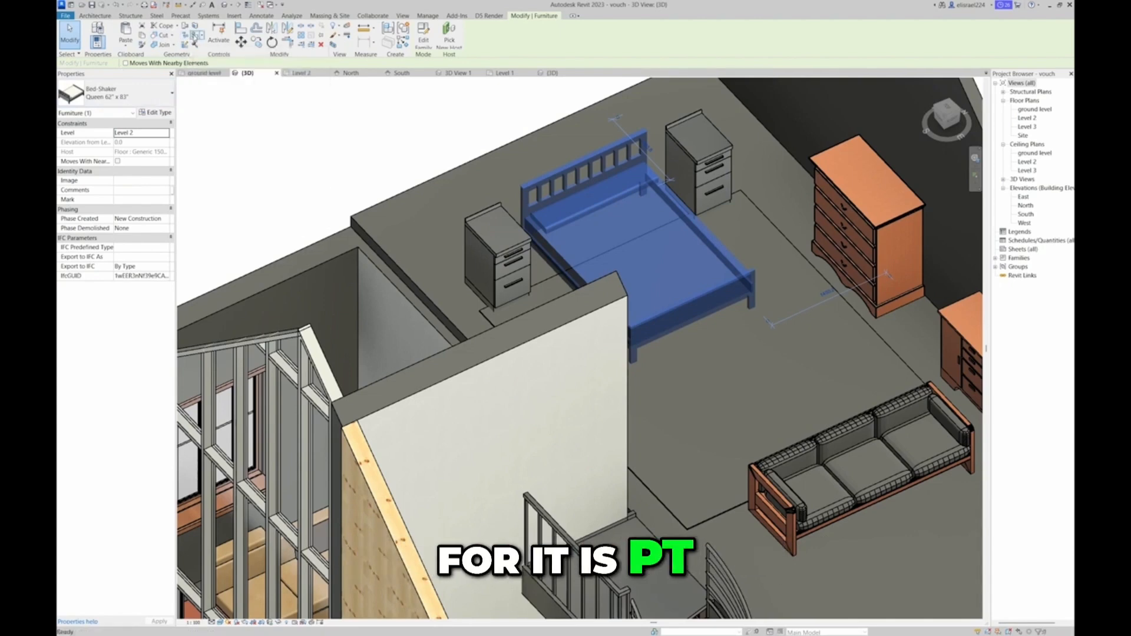
scroll(159, 236, up, 1)
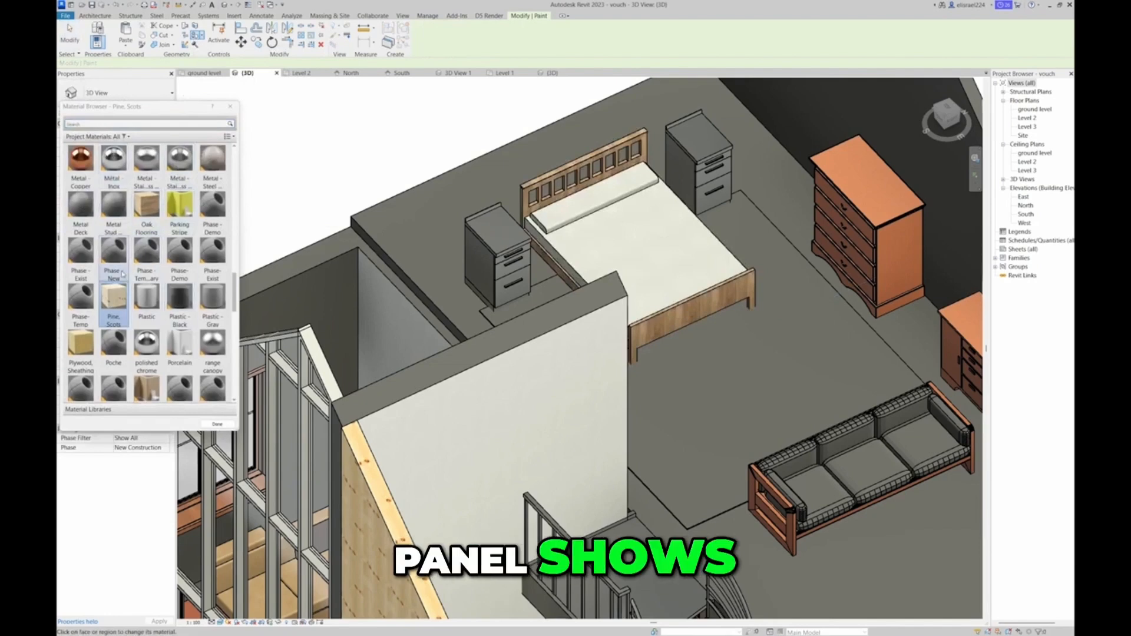
scroll(118, 283, down, 5)
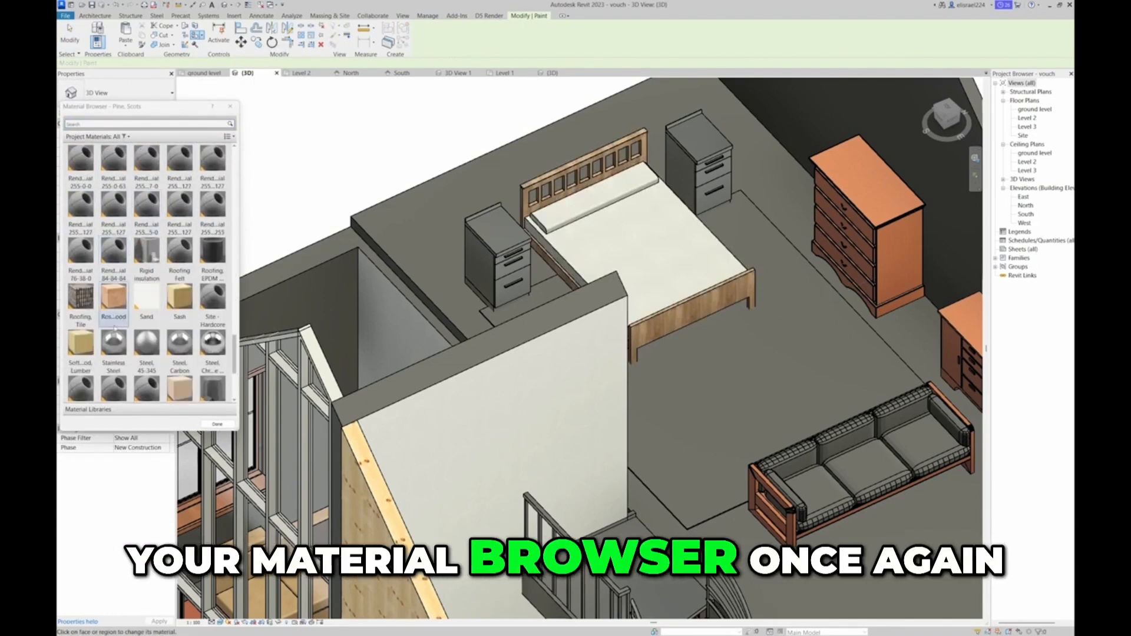
scroll(148, 353, down, 3)
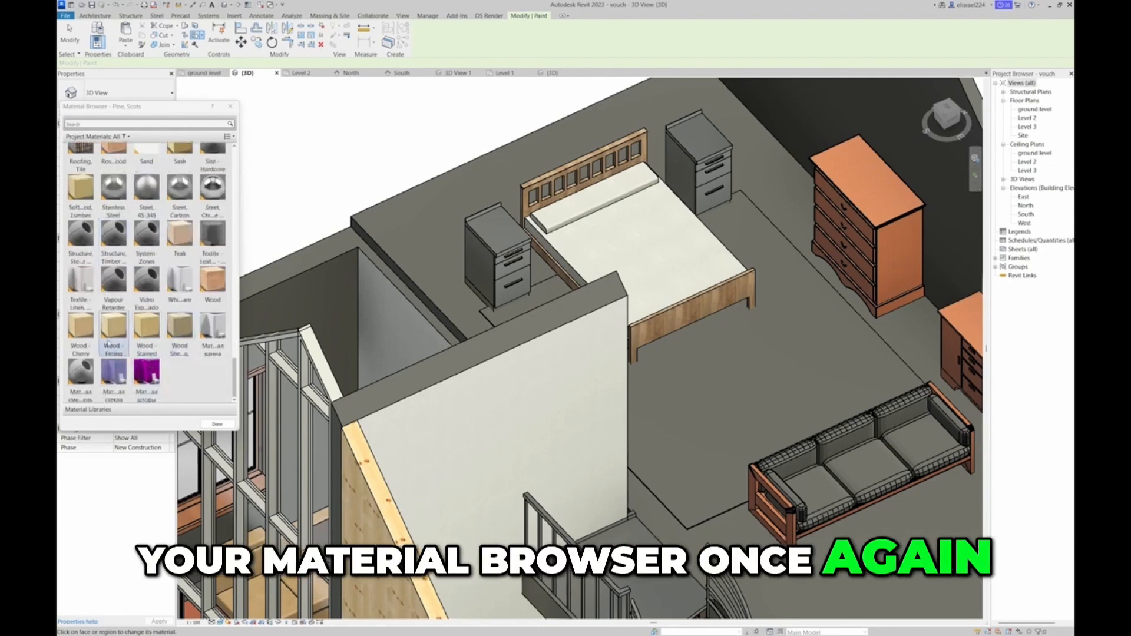
click(213, 286)
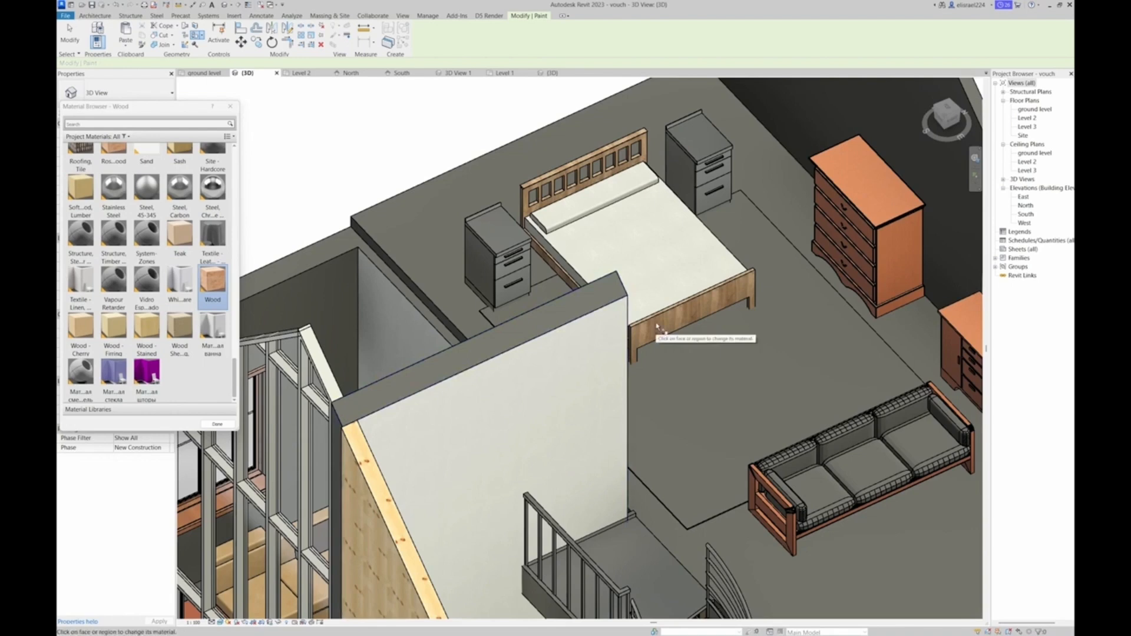
click(180, 236)
Search the project materials for "bed"
scroll(147, 265, up, 10)
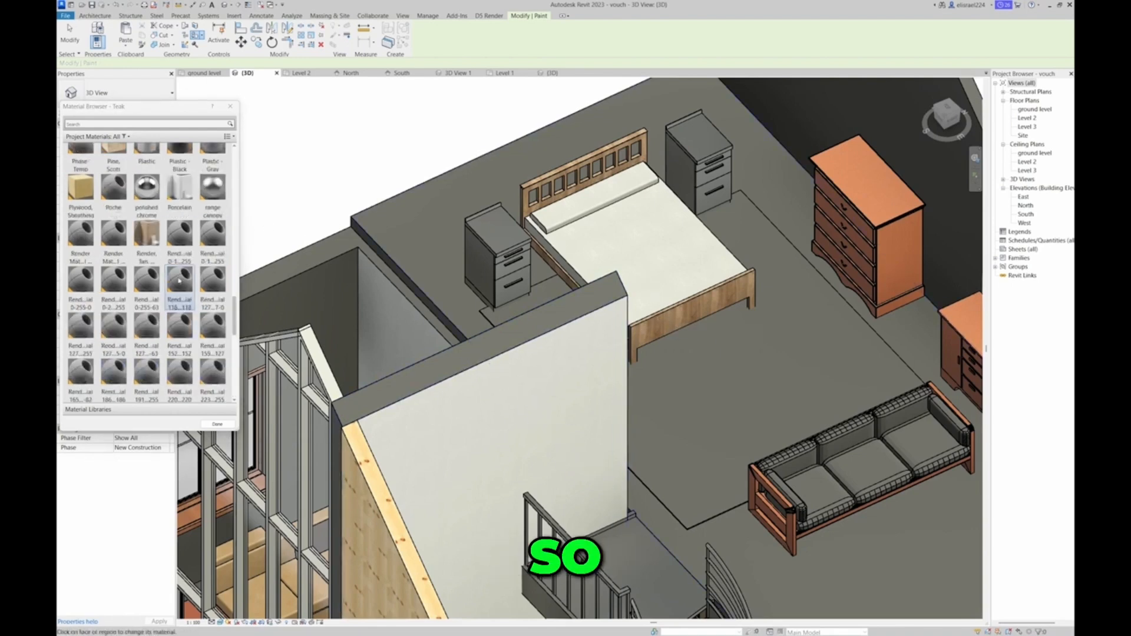
click(140, 124)
text(be)
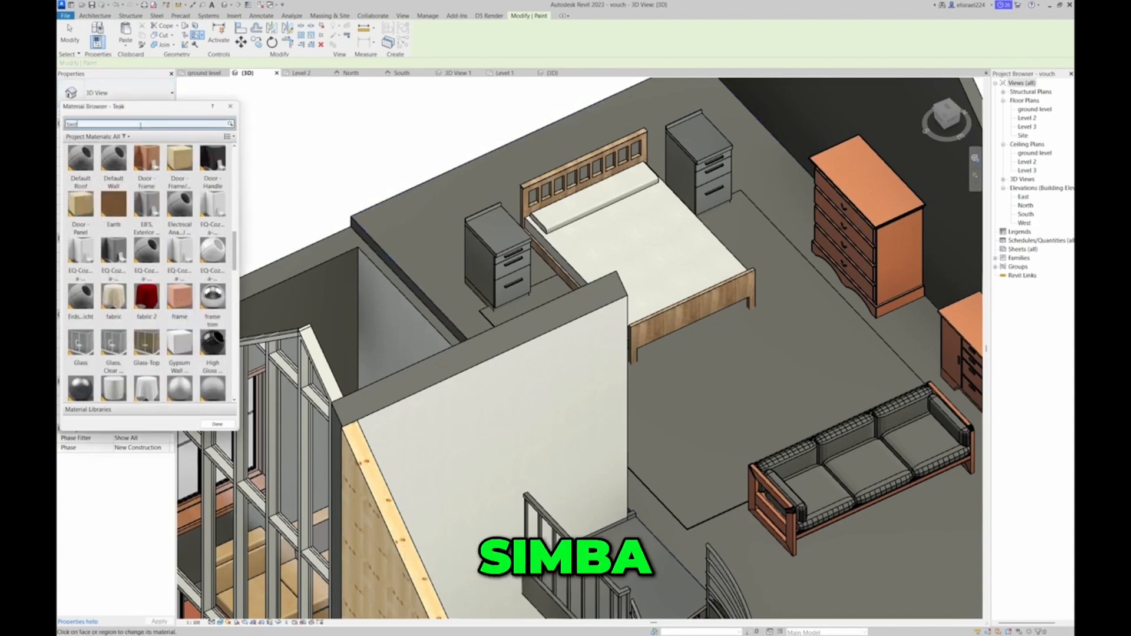
text(d)
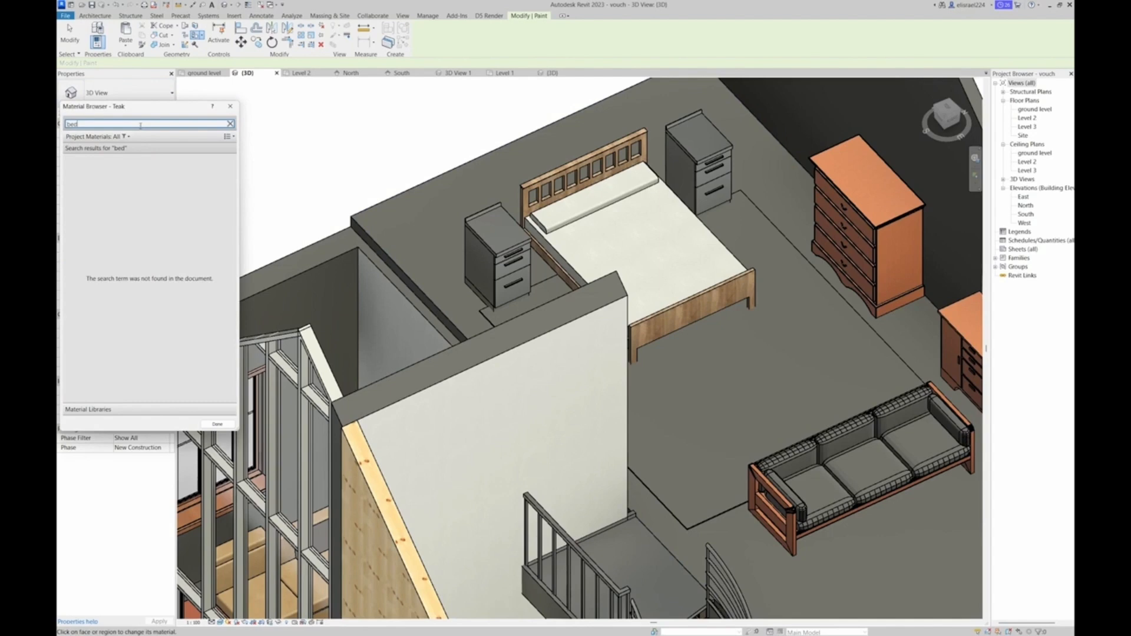
Search the project materials for "timber" and choose the Structure, Timber Joist/Rafter material
key(BackSpace)
key(BackSpace)
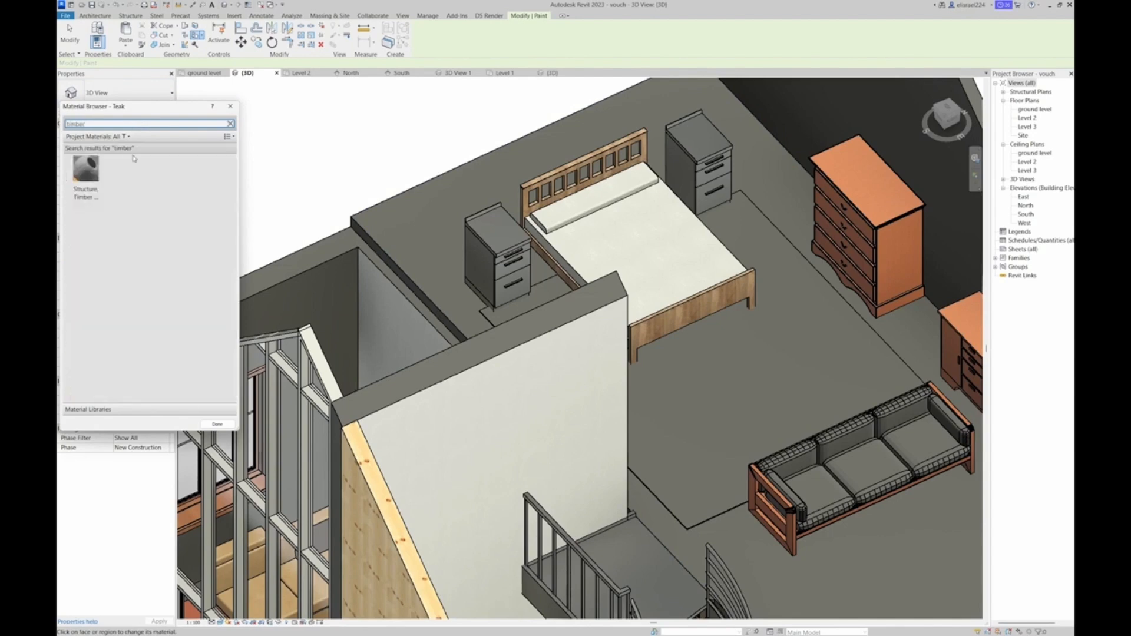
click(87, 173)
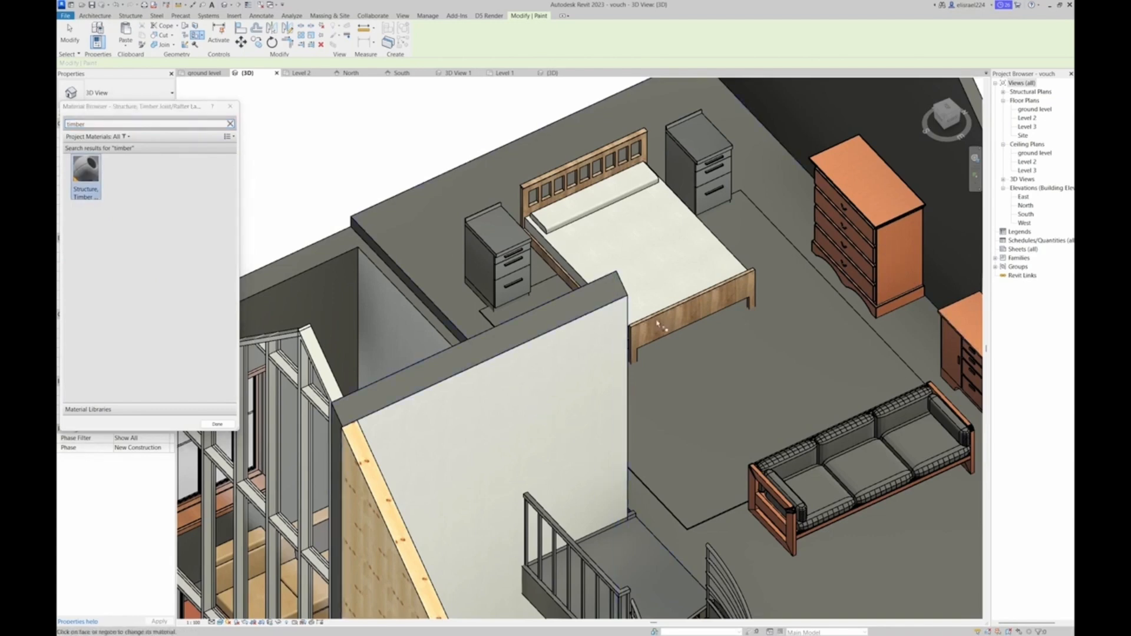
Search the project materials for "paint" and paint the interior gable wall face behind the dresser with Clad - White
double_click(108, 124)
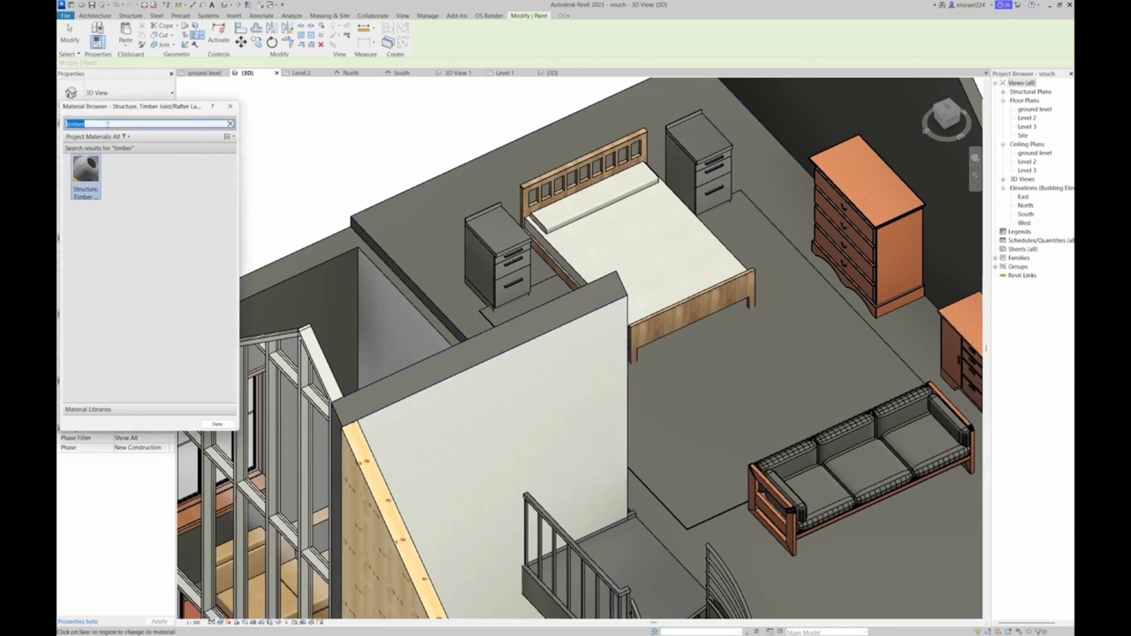
key(BackSpace)
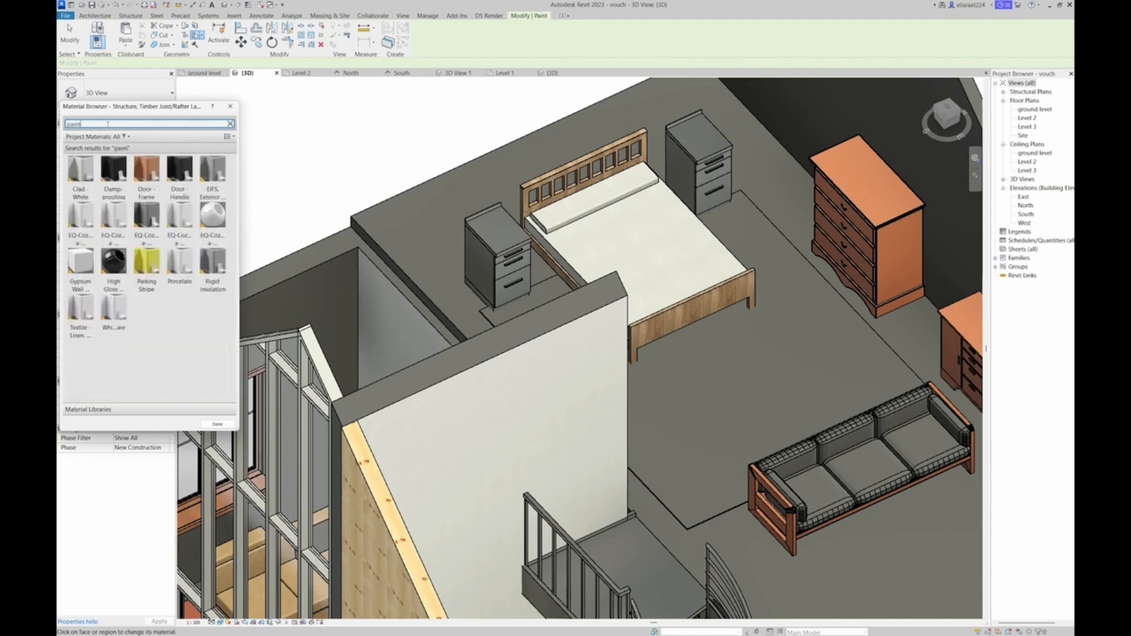
click(80, 170)
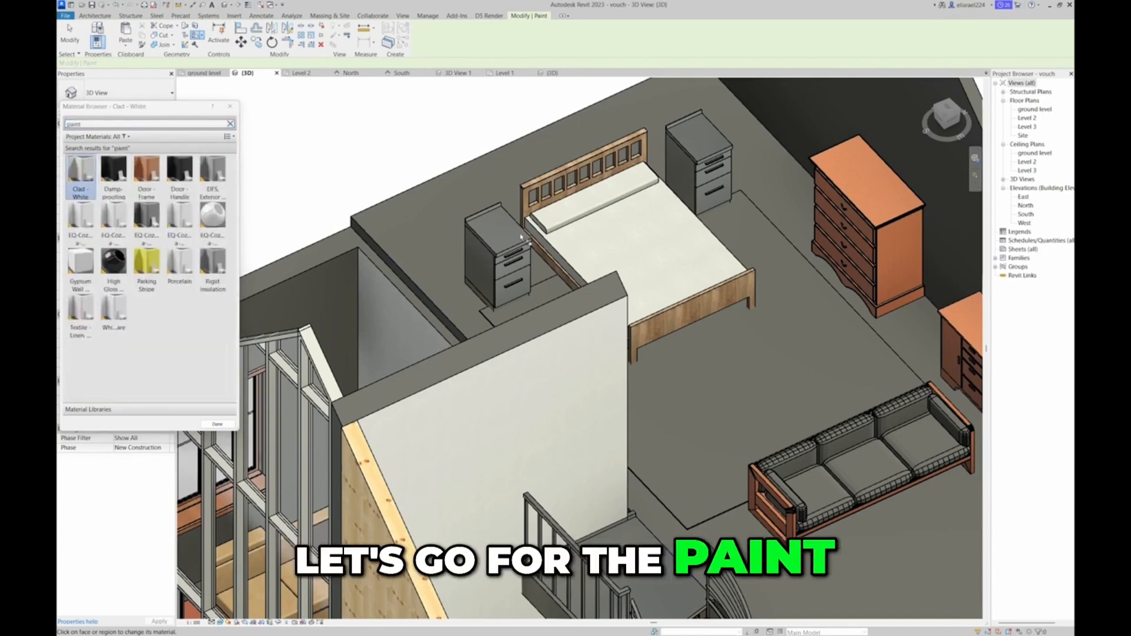
click(816, 133)
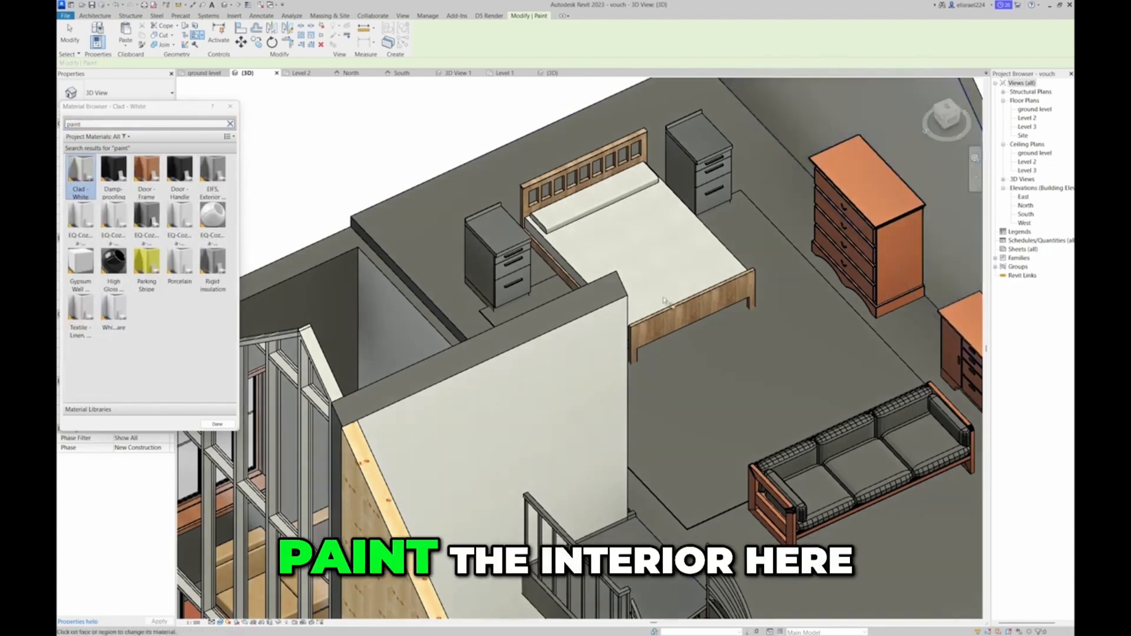
Try Door - Frame, EIFS Exterior Insulation and Parking Stripe as paint on the interior gable wall face
shift+middle_drag(764, 327, 818, 307)
click(146, 172)
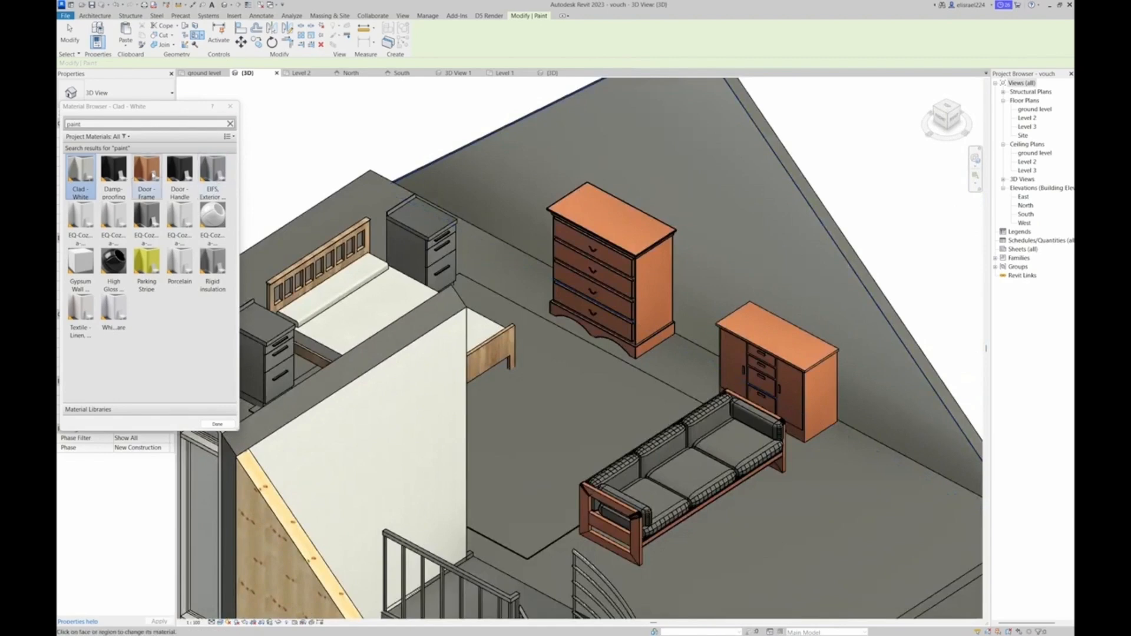
click(592, 176)
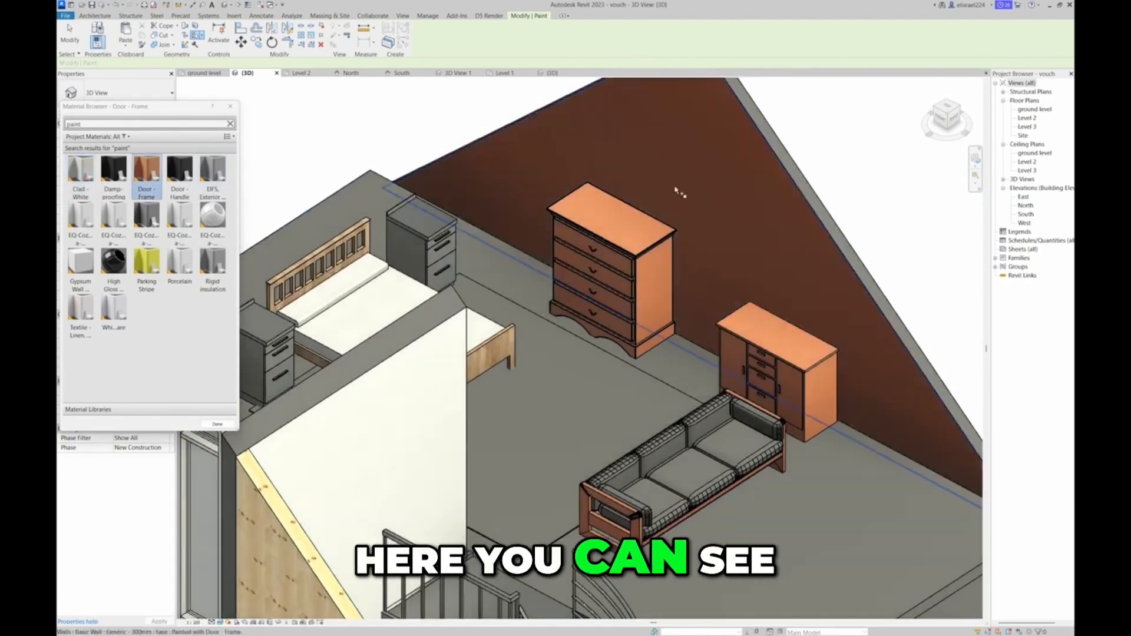
click(212, 170)
click(637, 177)
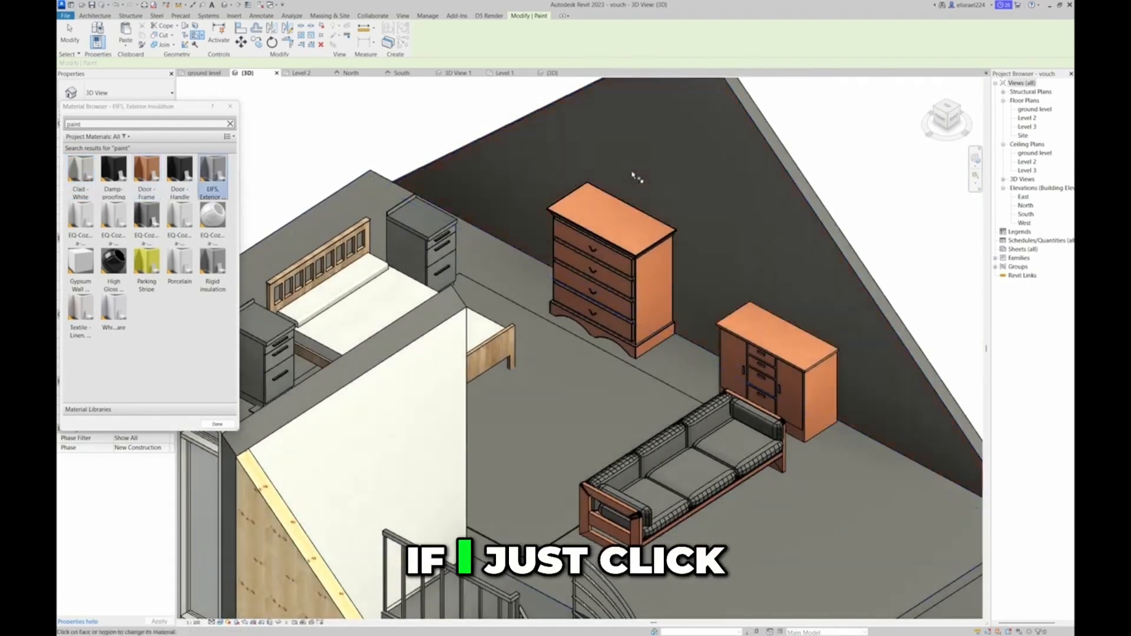
click(147, 262)
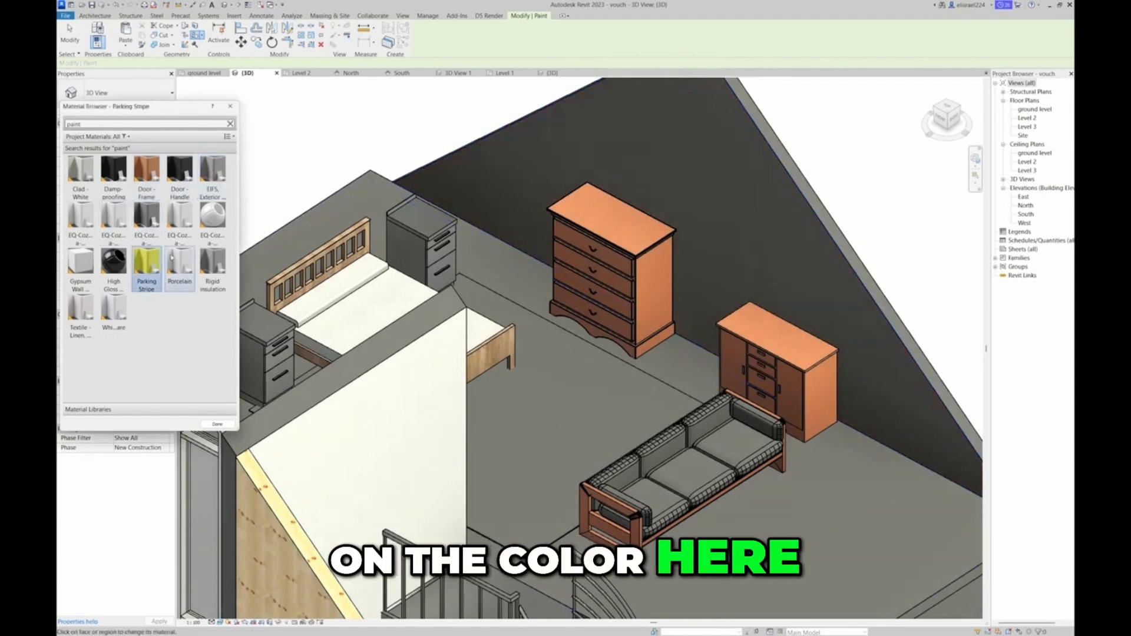
click(611, 187)
Try Rigid insulation on the interior gable wall face, and finish the wall with Whiteware
click(212, 262)
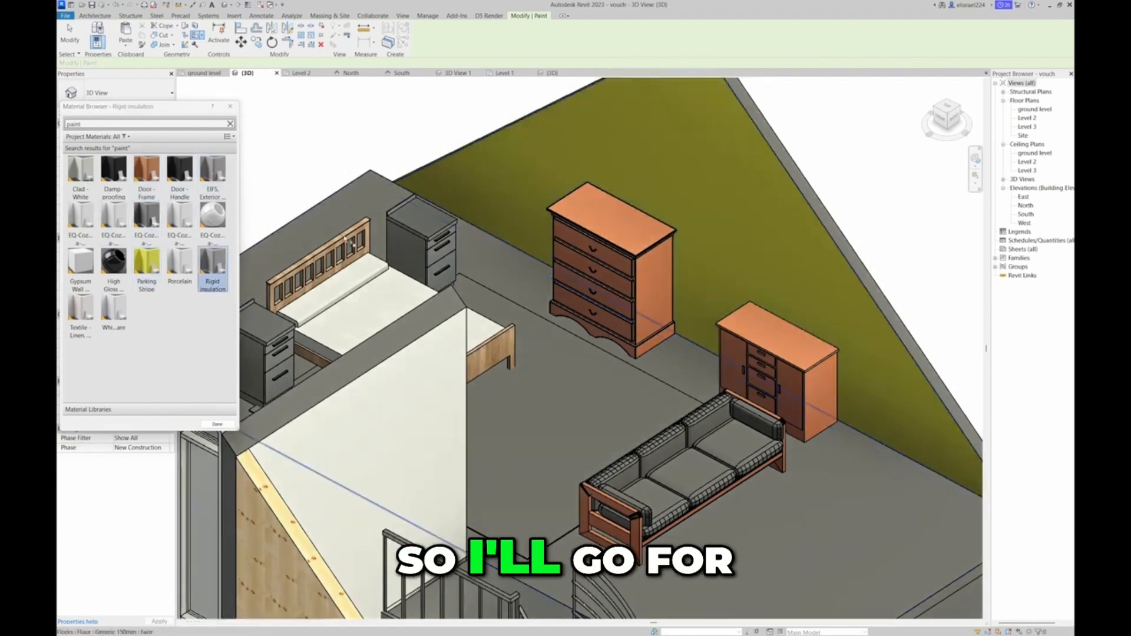
click(595, 172)
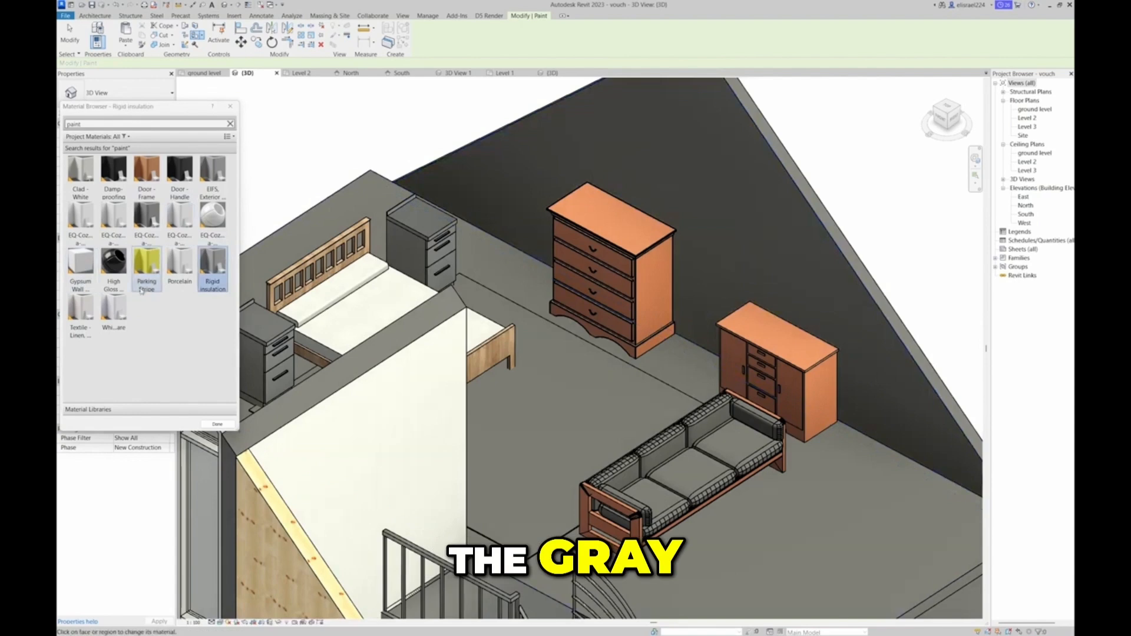
click(114, 309)
click(607, 168)
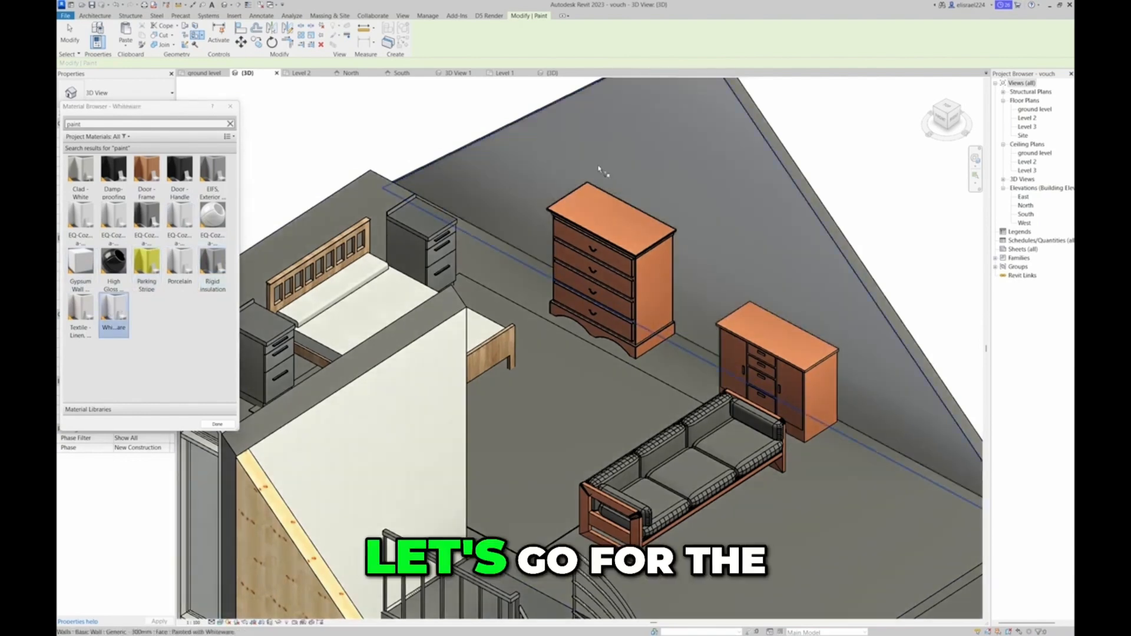
Search the project materials for "car" and choose Carpet for the Level 2 floor
double_click(137, 123)
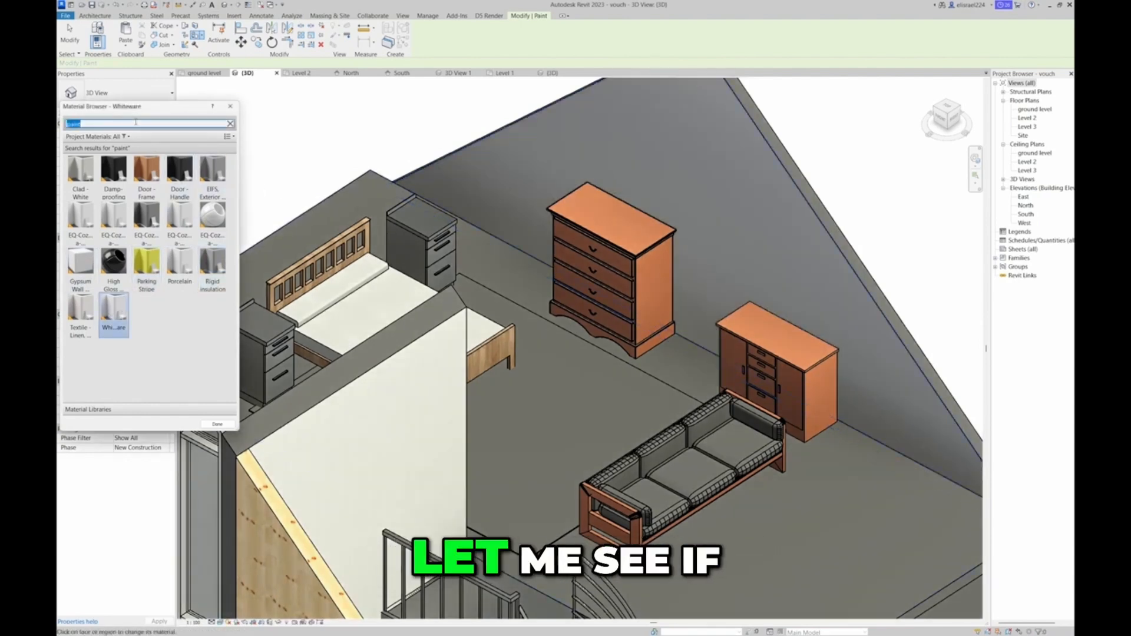
text(ca)
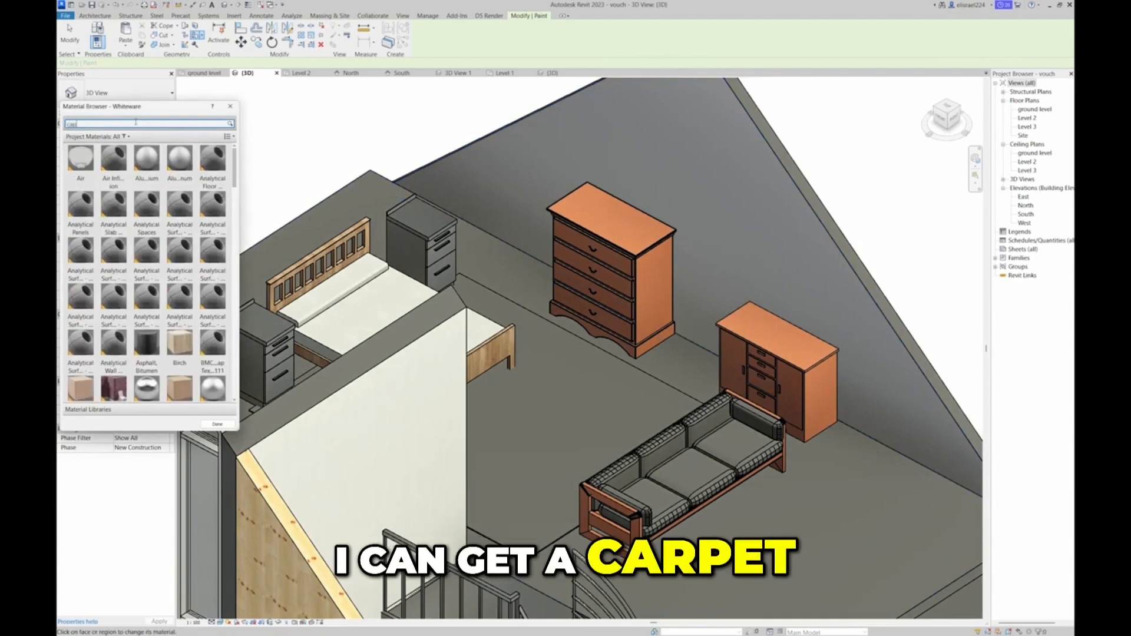
text(p)
key(BackSpace)
text(r)
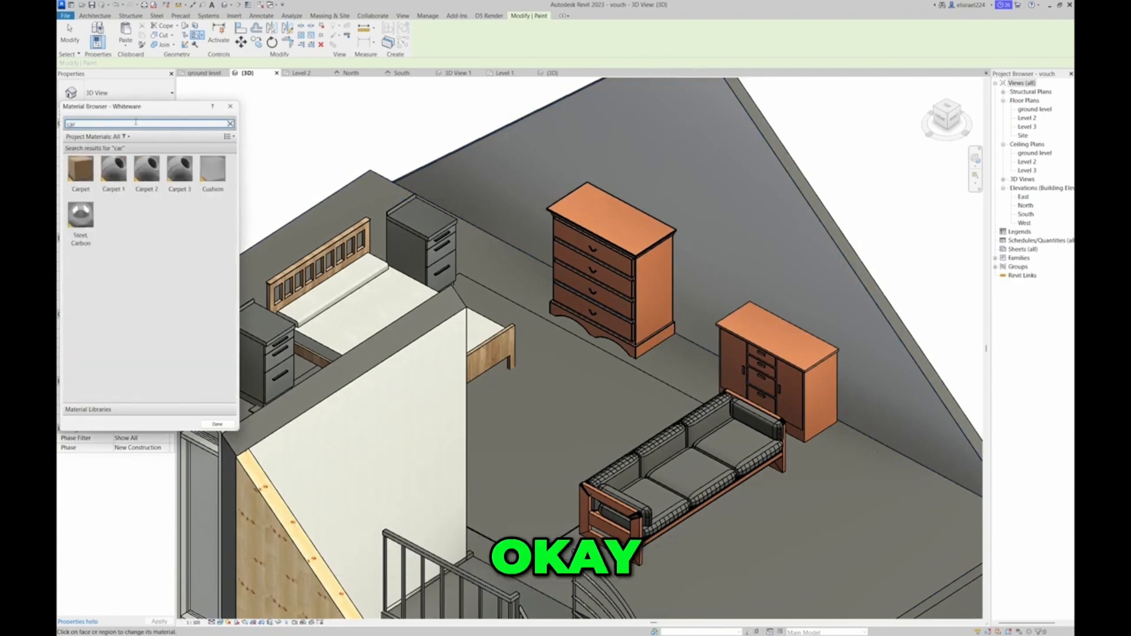
click(84, 170)
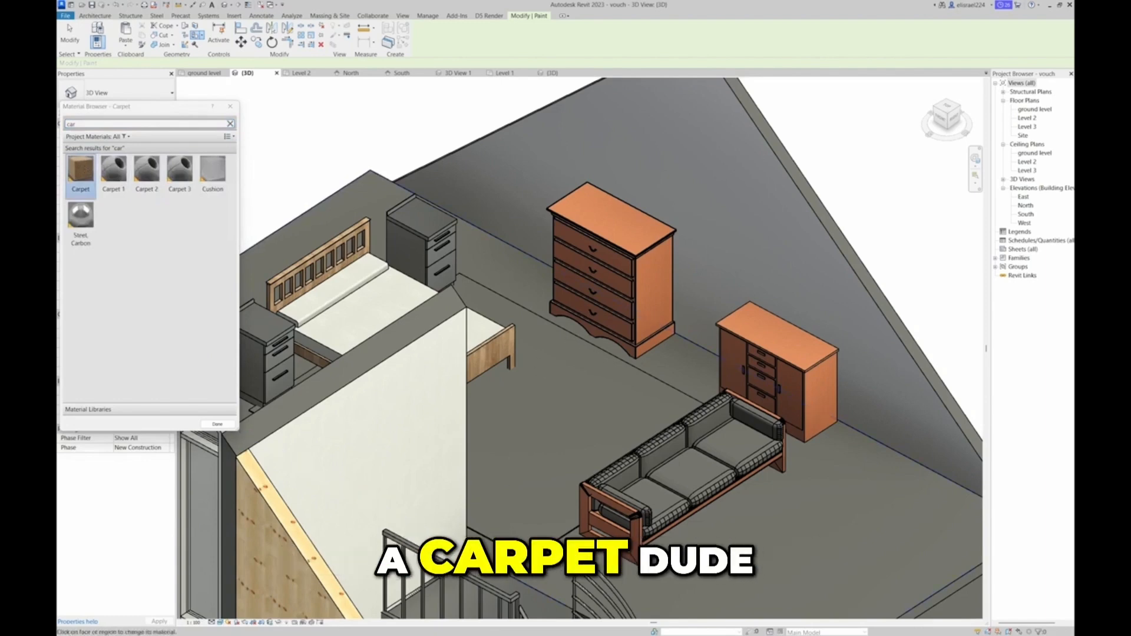
scroll(519, 569, up, 4)
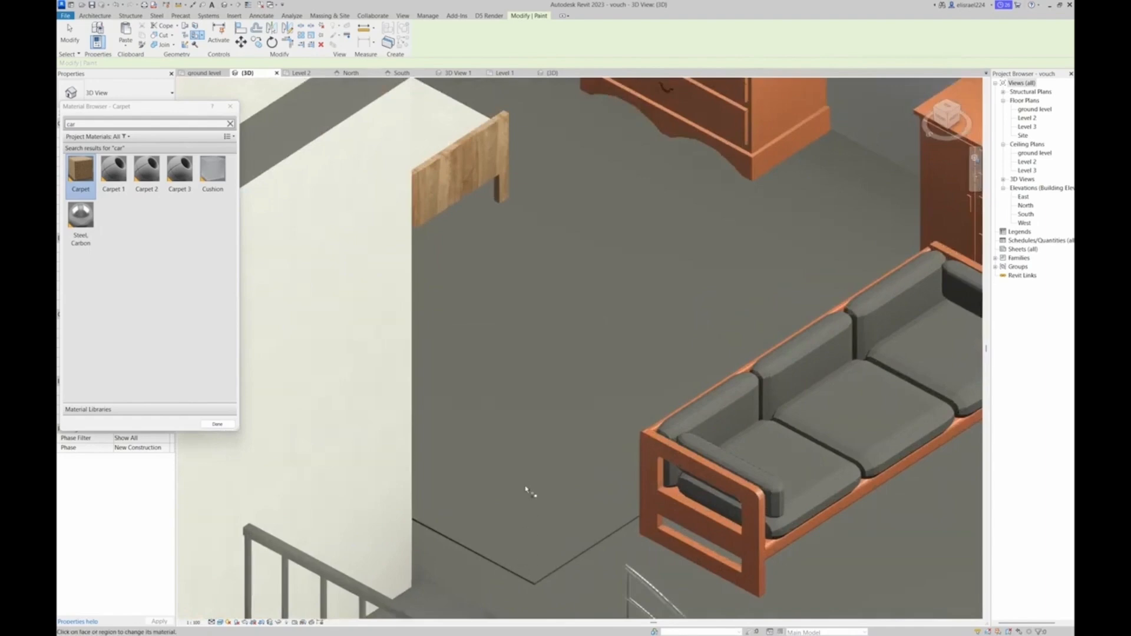
scroll(531, 510, down, 3)
Try Carpet 1 and Carpet 2, paint the Level 2 floor with Cushion, and leave the Paint tool
click(118, 182)
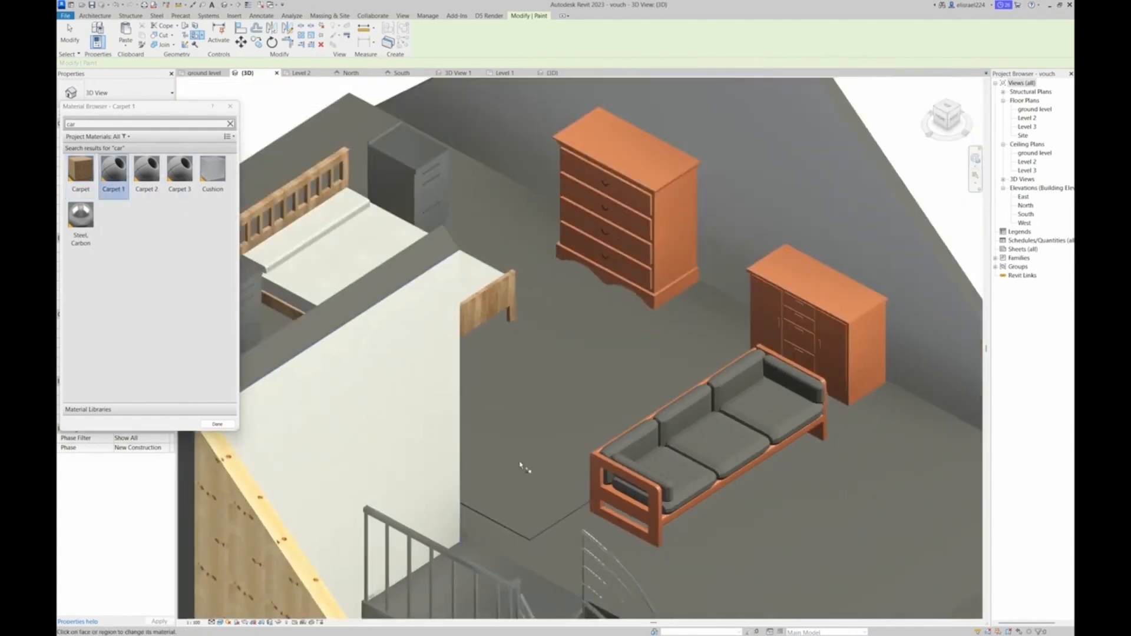
click(153, 183)
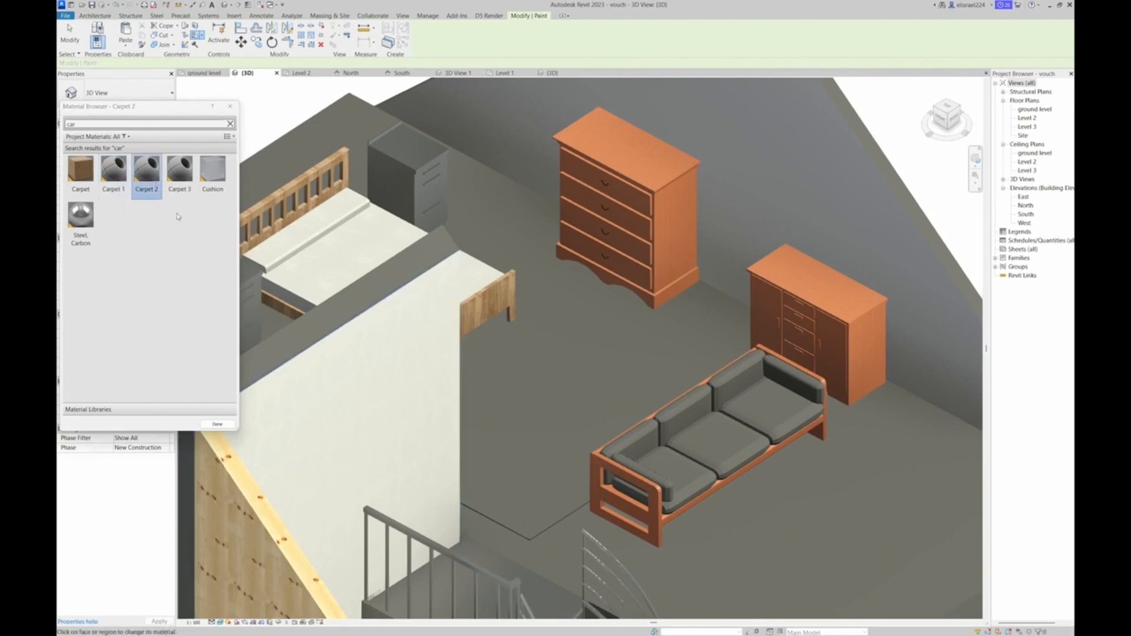
click(211, 185)
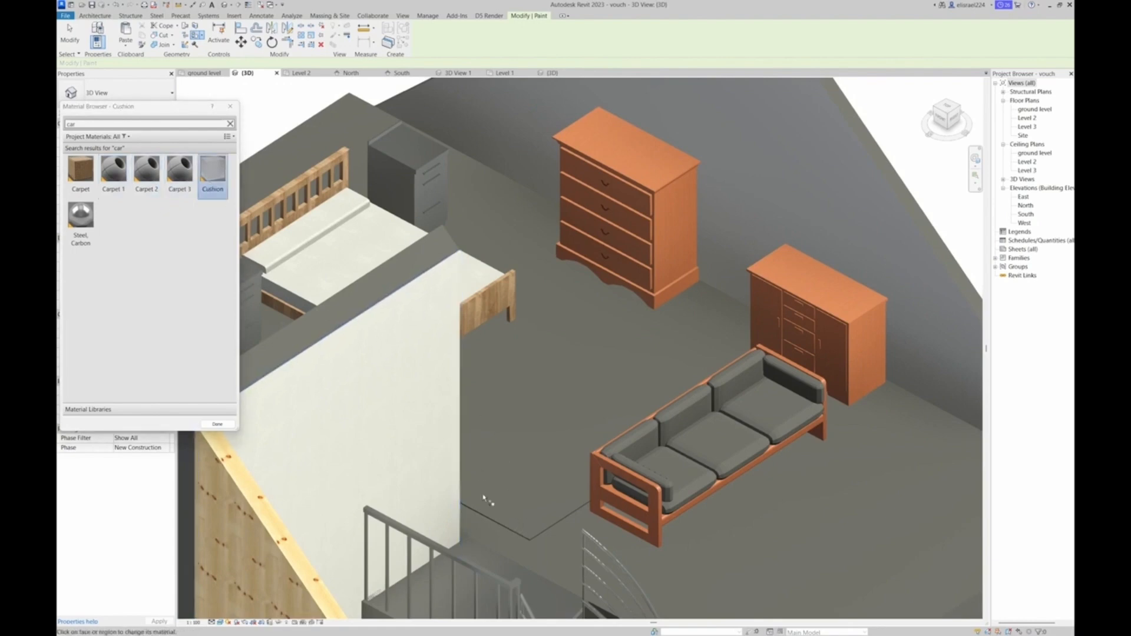
click(694, 469)
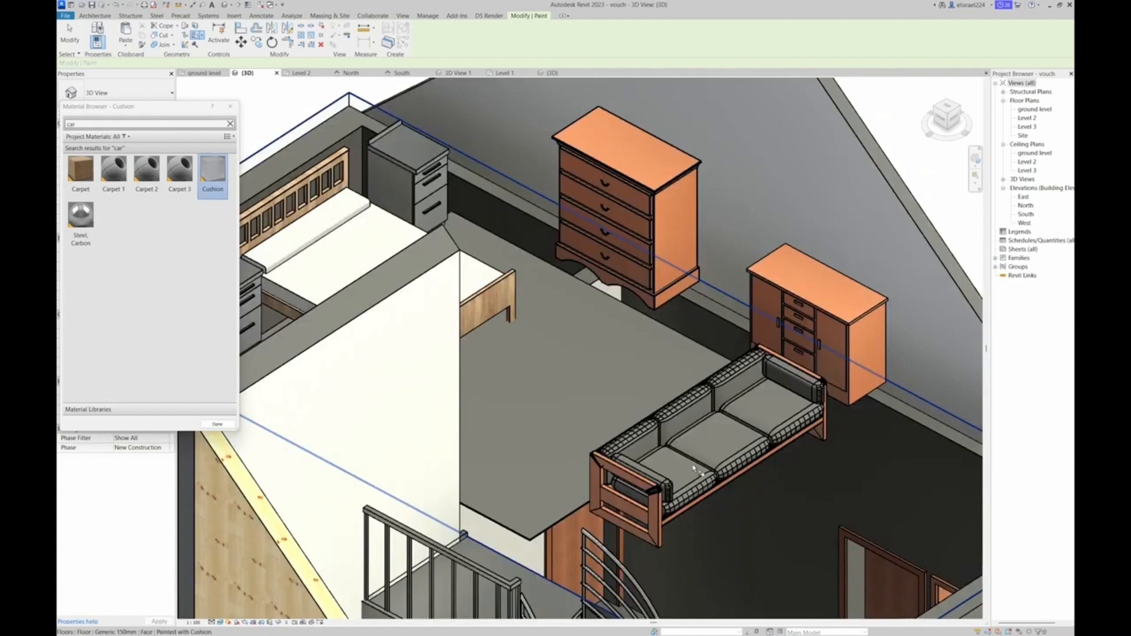
key(Escape)
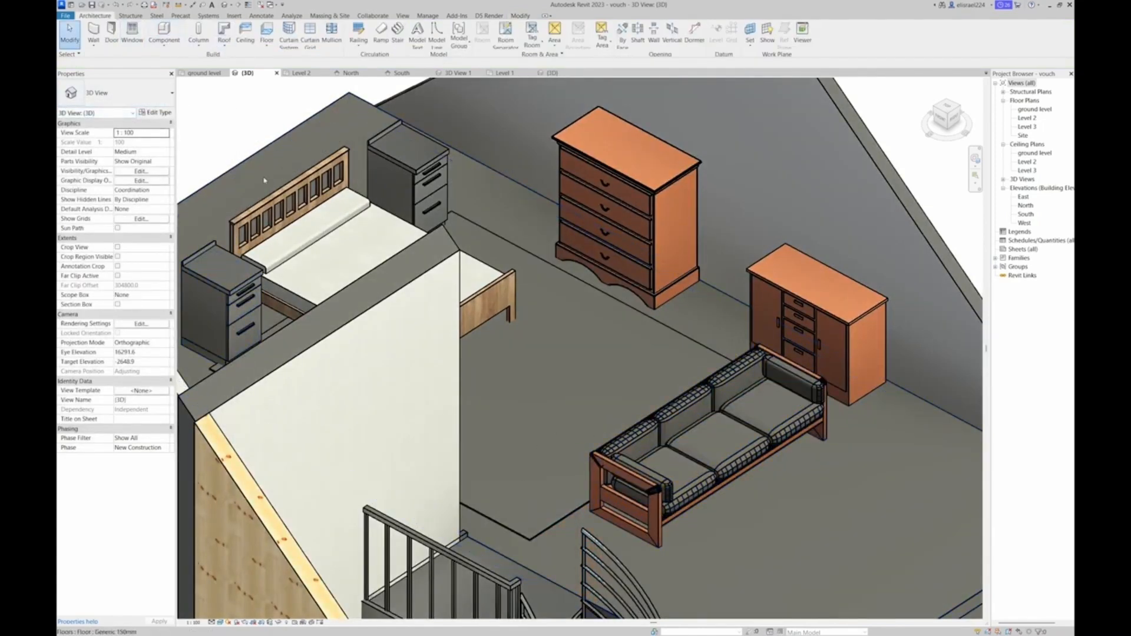
Restart the Paint tool, find the Carpet material by searching "car", and apply it to the interior partition wall beside the spiral stair
click(611, 302)
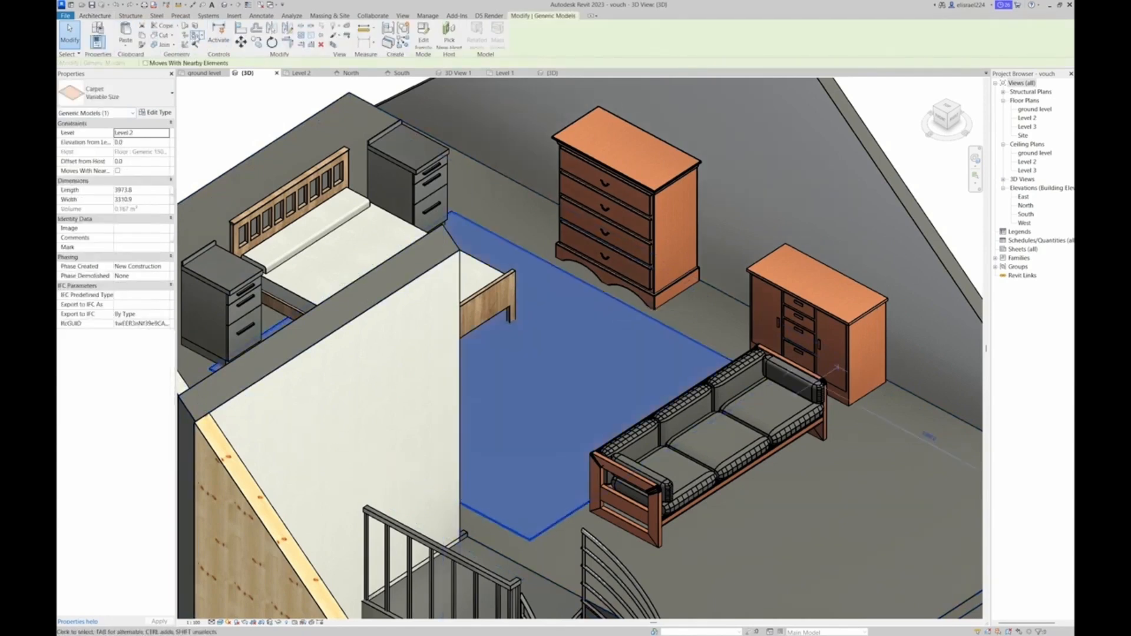
click(197, 36)
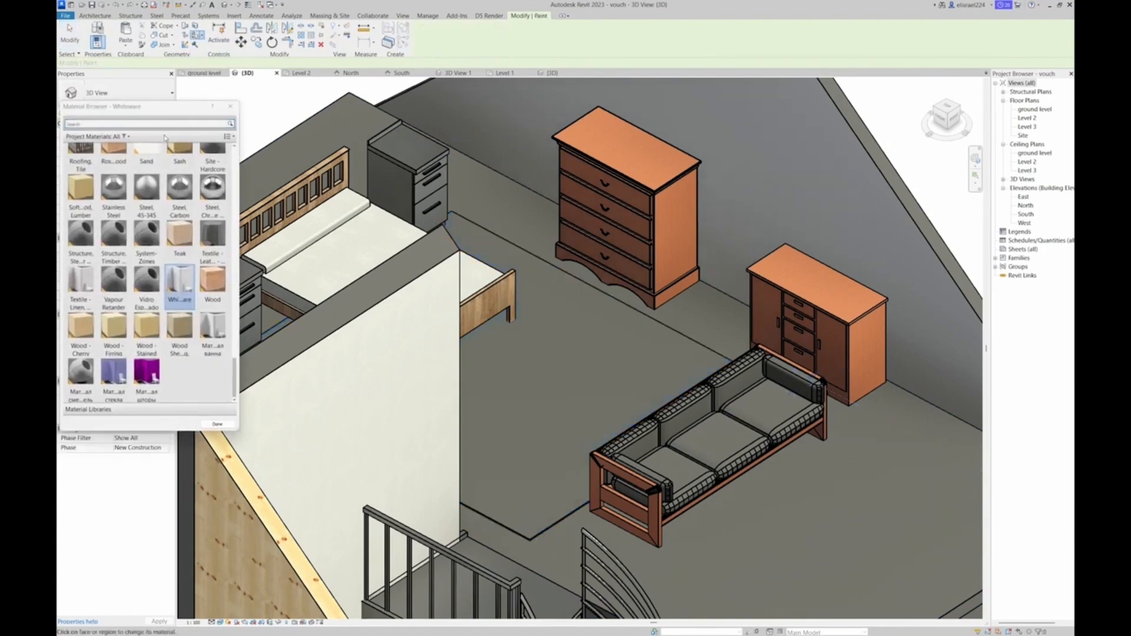
click(116, 123)
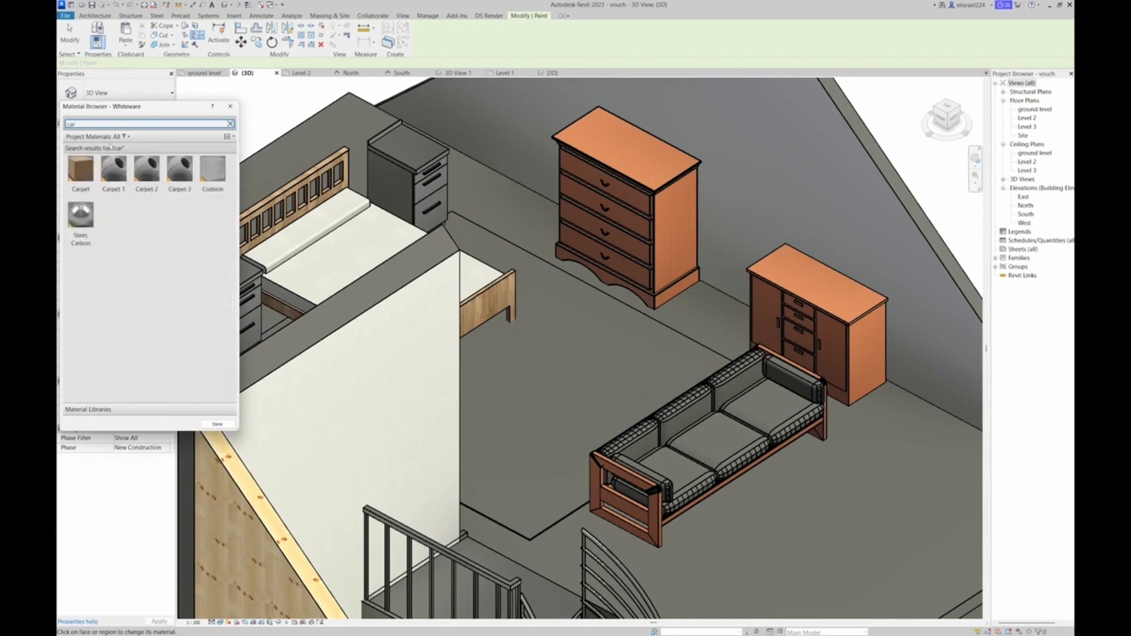
click(82, 171)
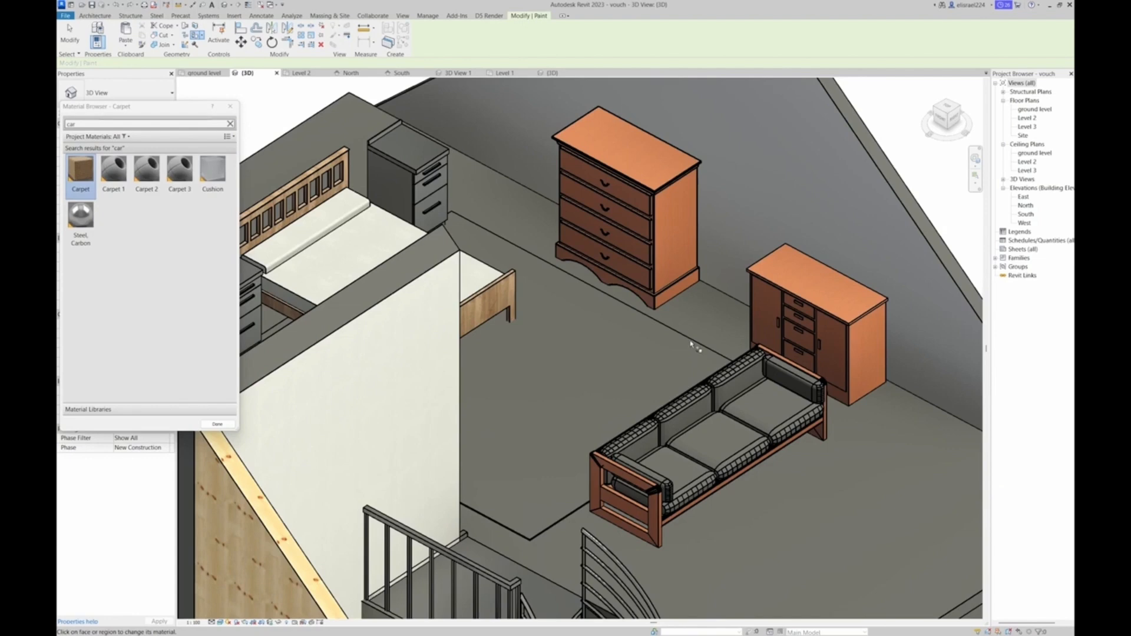
click(439, 329)
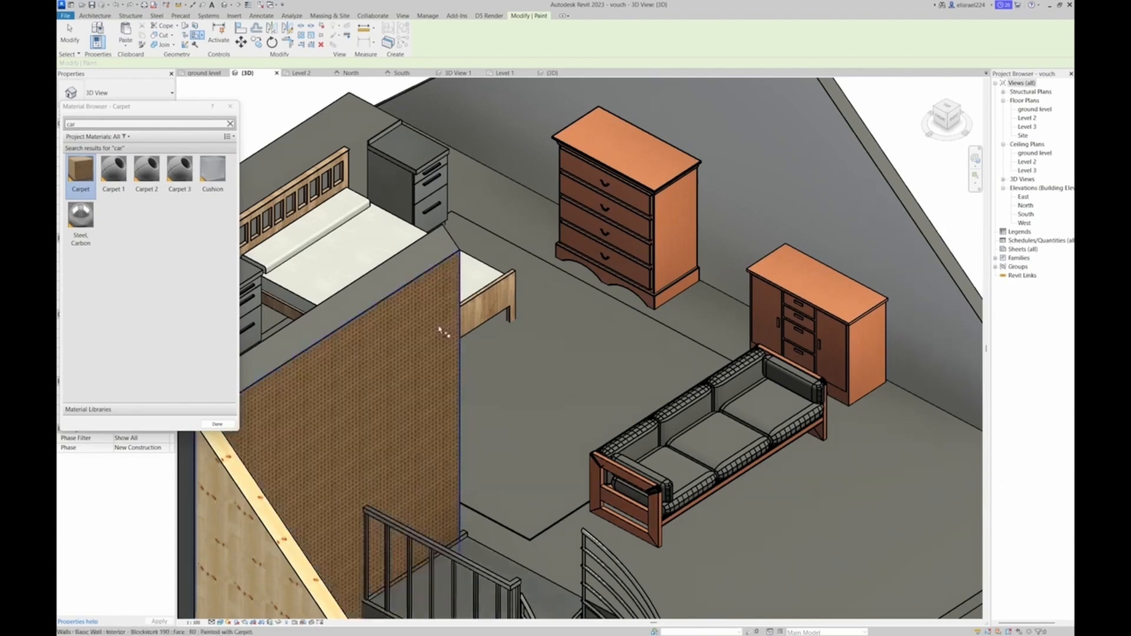
Paint the Level 2 floor surface around the furniture with Carpet
scroll(408, 387, down, 4)
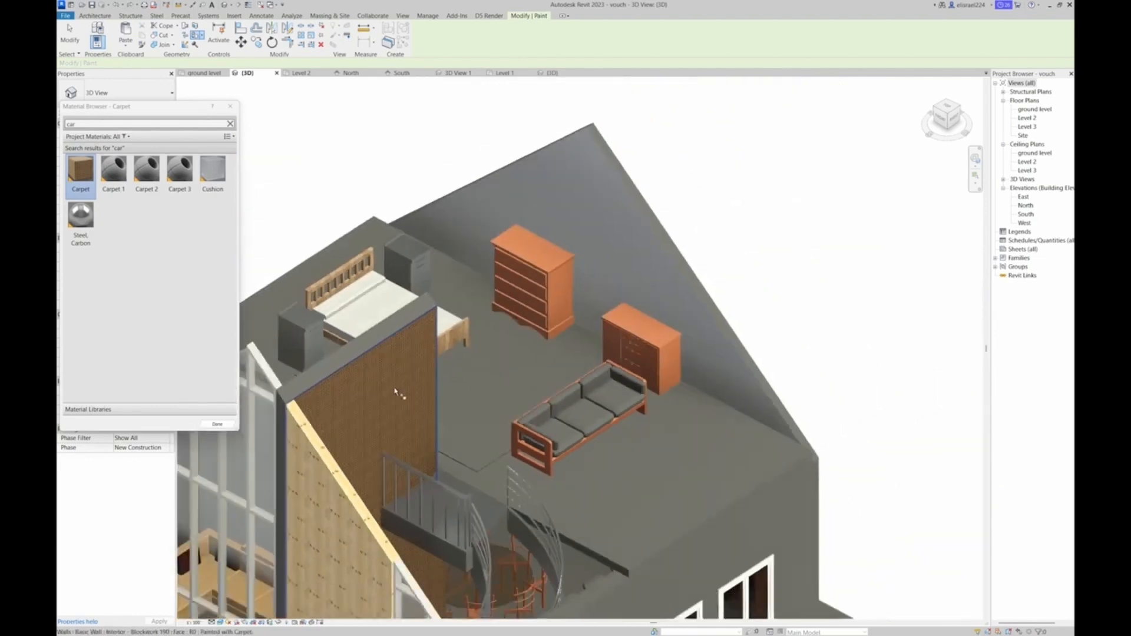
scroll(562, 382, up, 2)
middle_drag(782, 442, 575, 296)
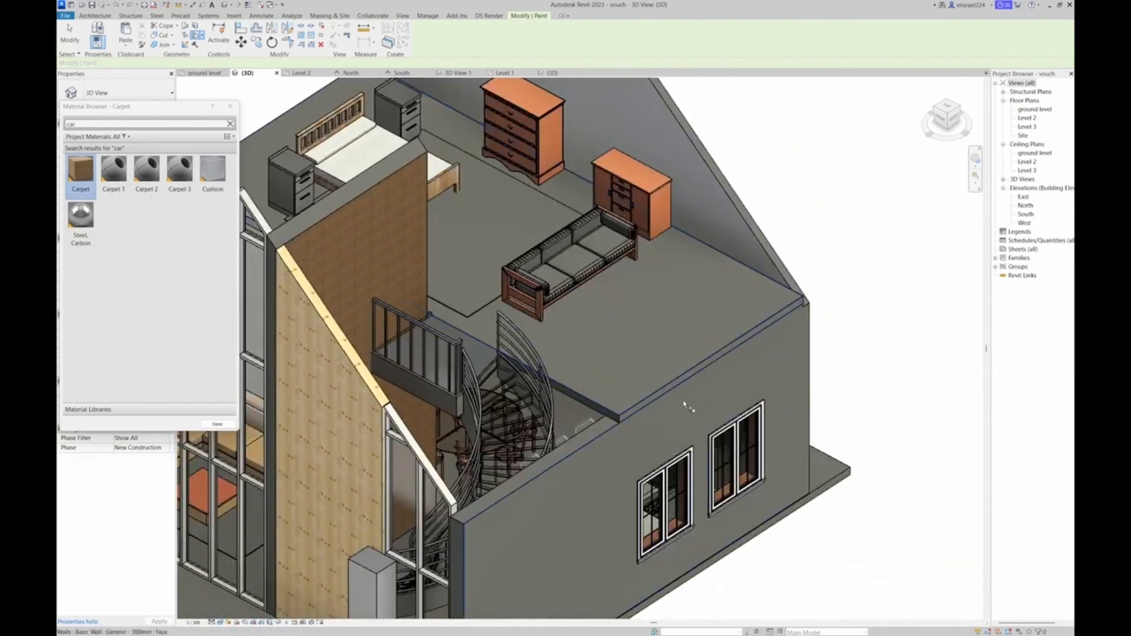
click(634, 401)
scroll(634, 401, down, 1)
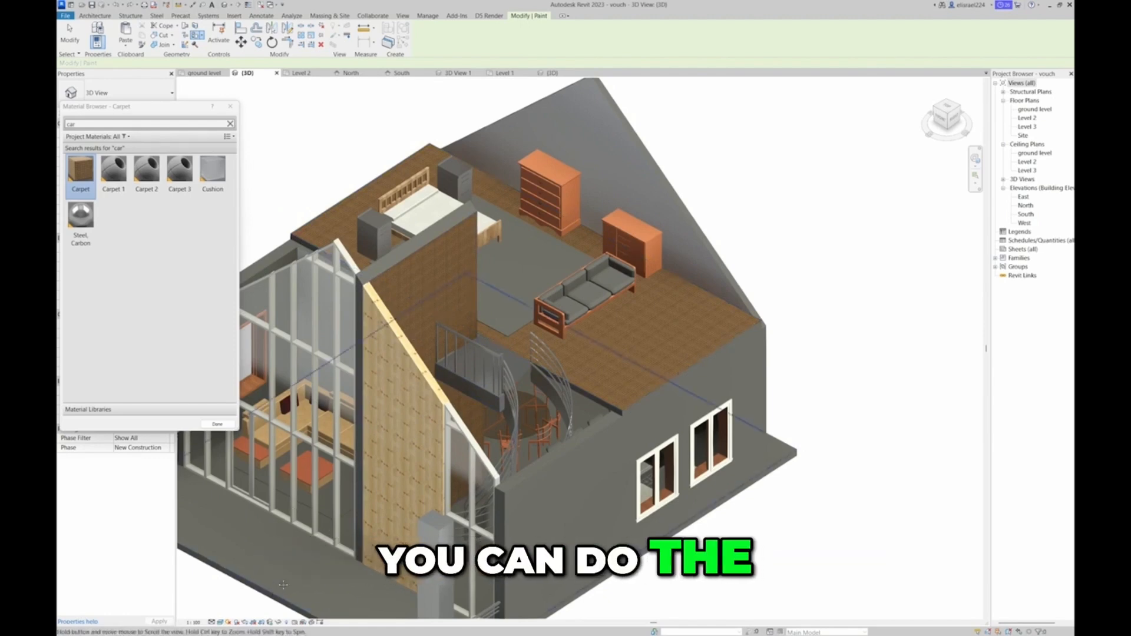
Paint the porch floor in front of the curtain wall with Carpet 2, and repaint it with Carpet 3
scroll(277, 588, down, 1)
middle_drag(277, 588, 512, 525)
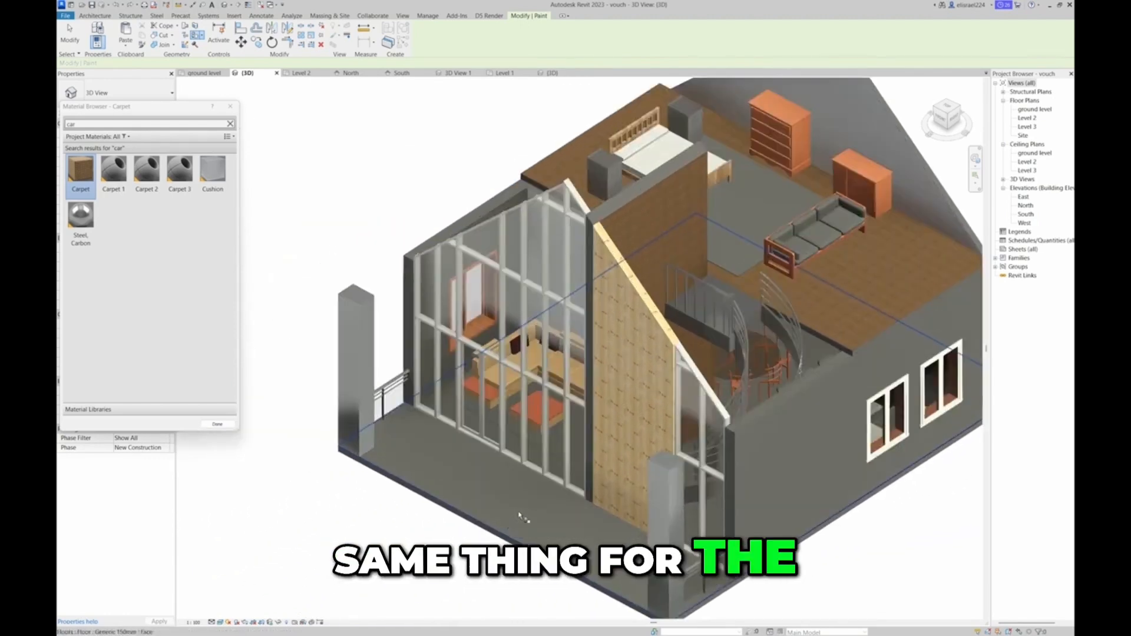
click(151, 181)
click(459, 508)
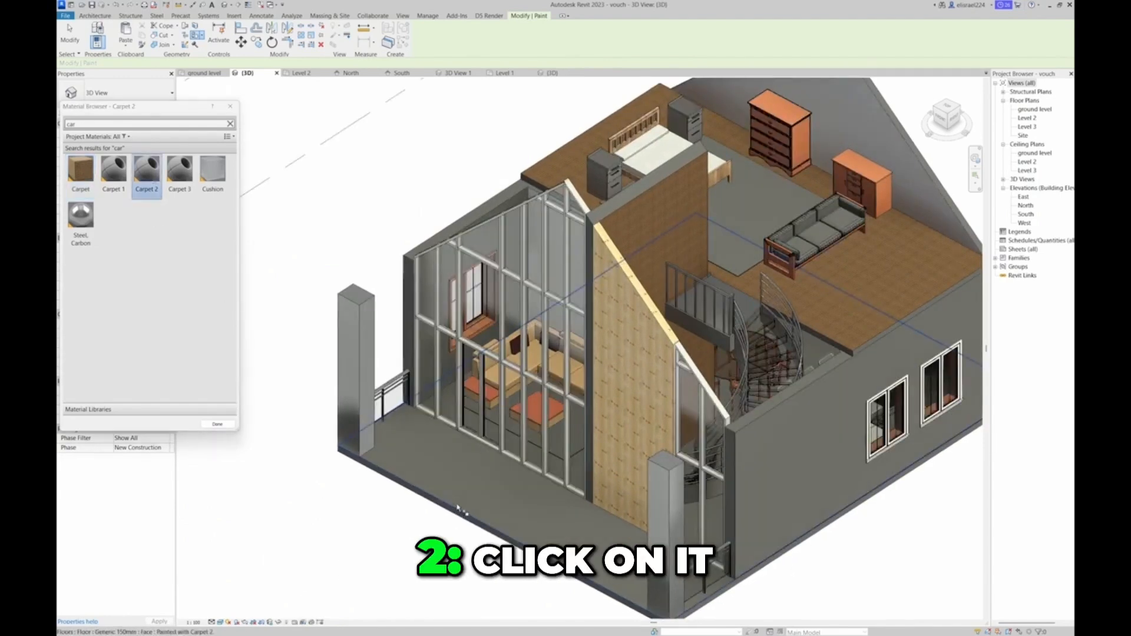
click(193, 194)
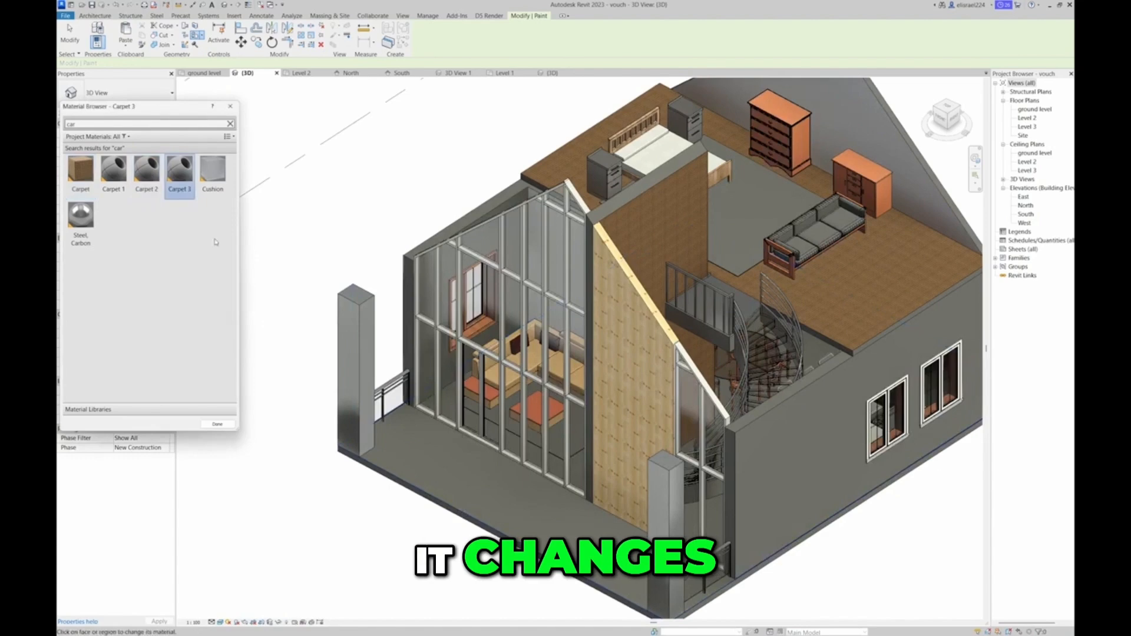
click(476, 521)
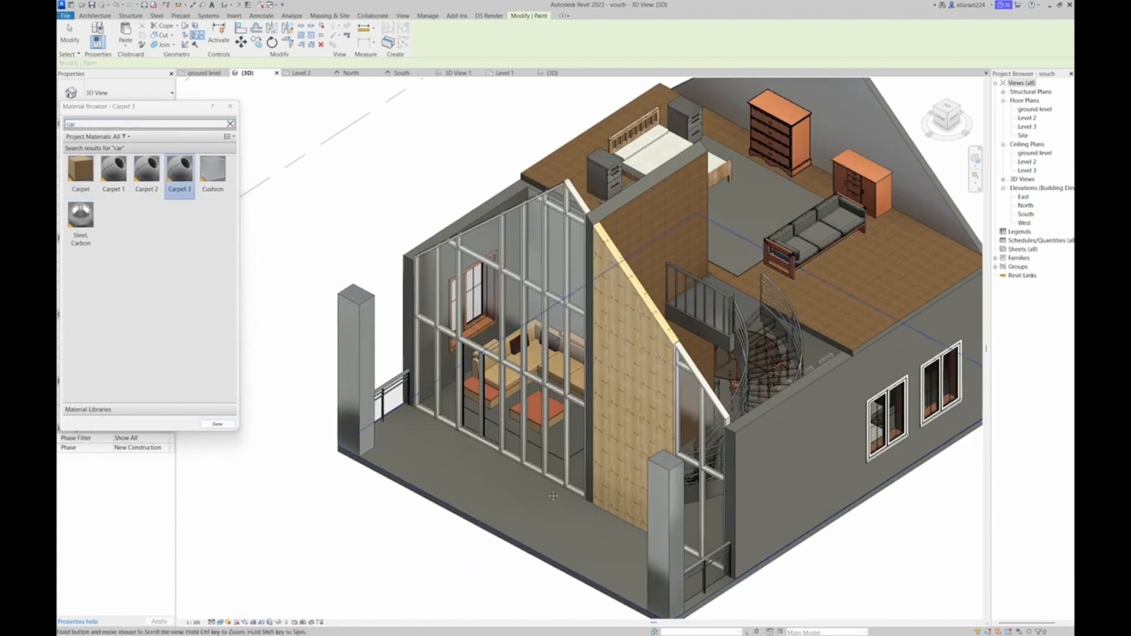
Clear the material search, filter the project materials to Paint, and apply Whiteware to the exterior side wall with two double windows
middle_drag(554, 495, 434, 494)
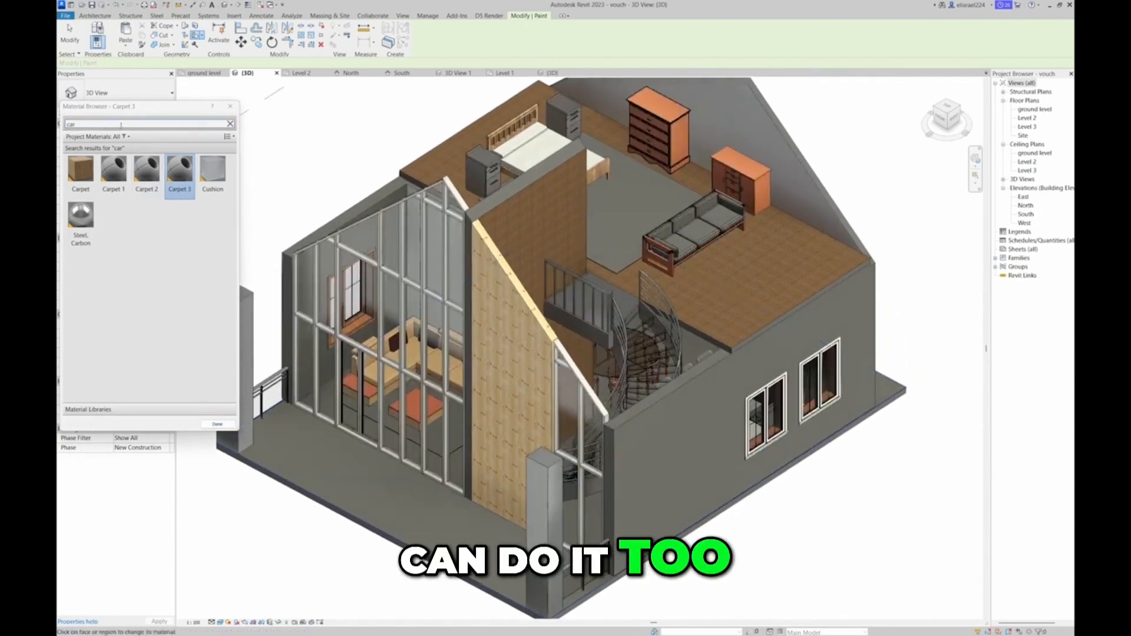
click(125, 136)
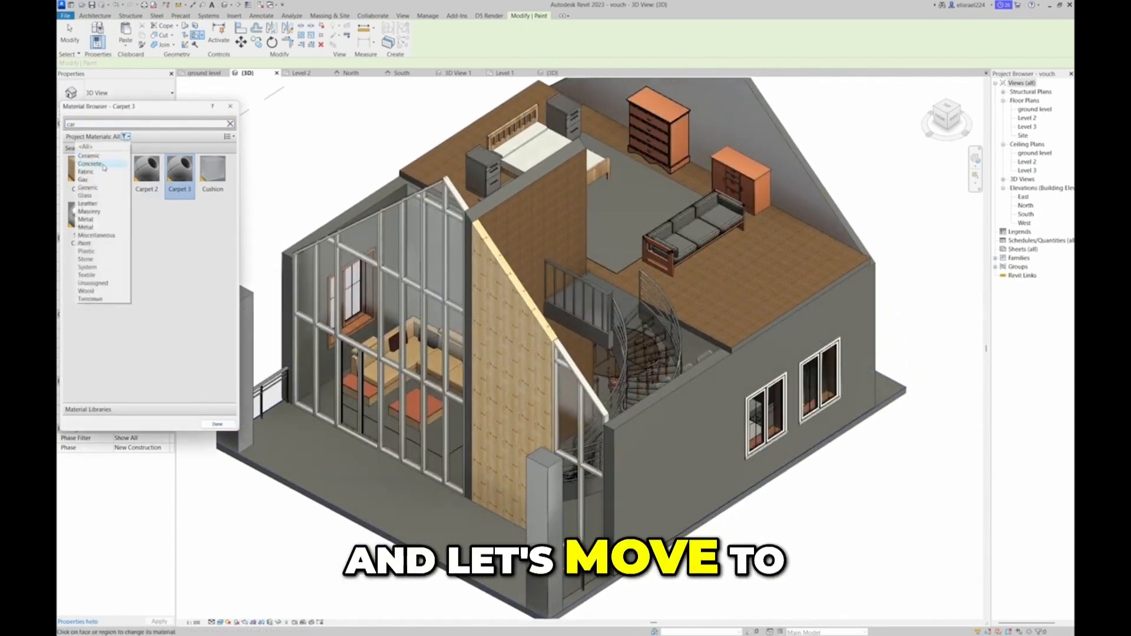
click(84, 244)
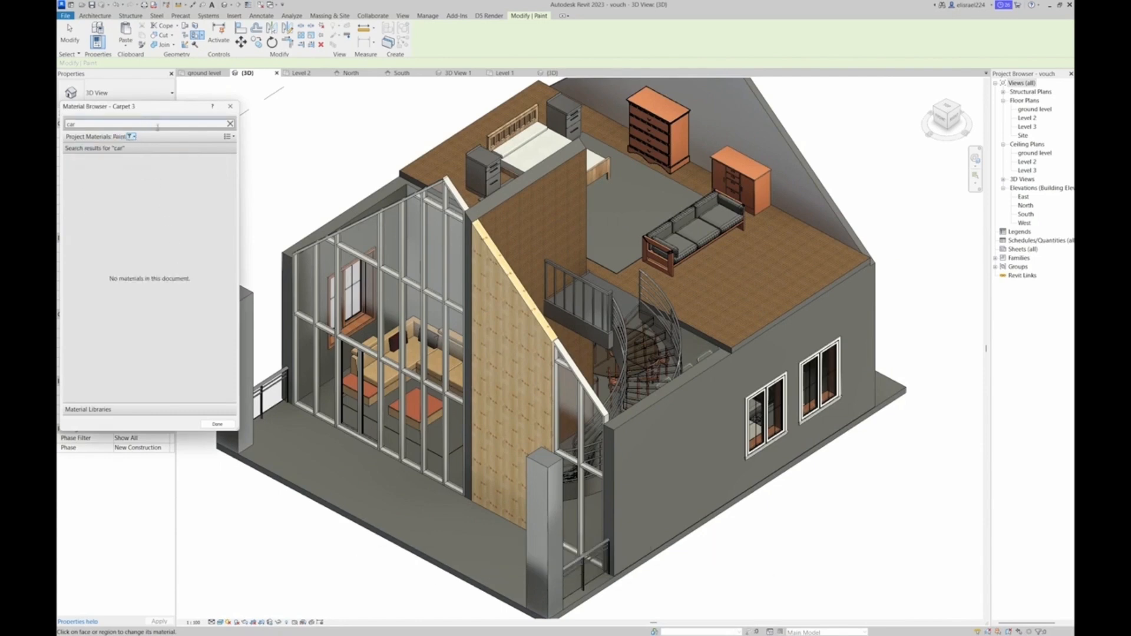
click(230, 124)
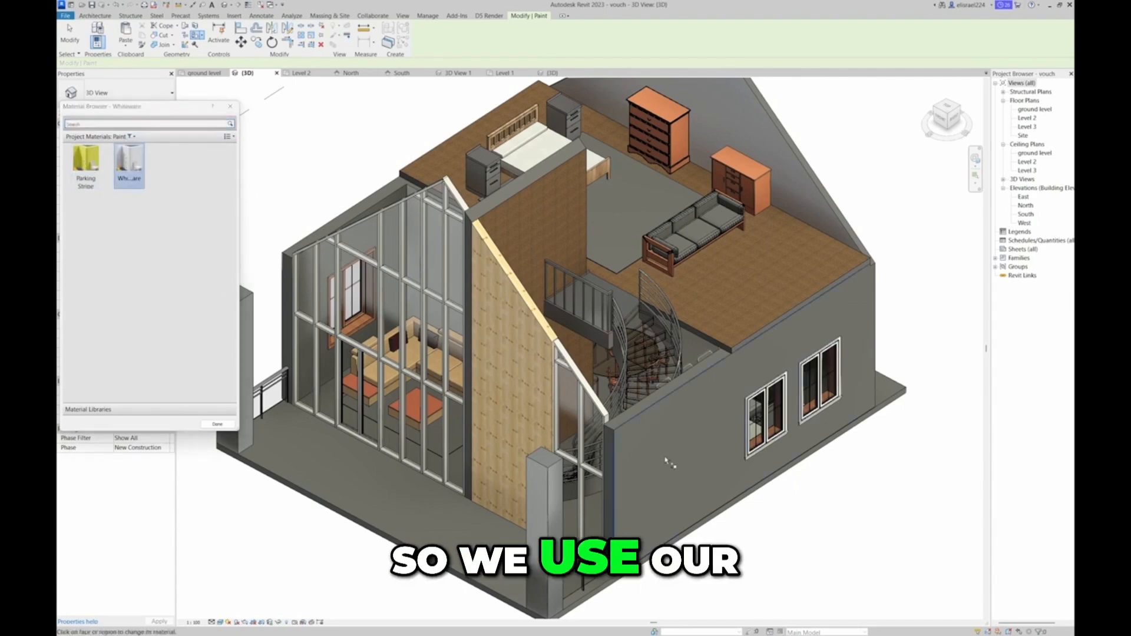
click(683, 448)
Paint the opposite exterior side wall, with one small and one large window, with Whiteware
click(938, 122)
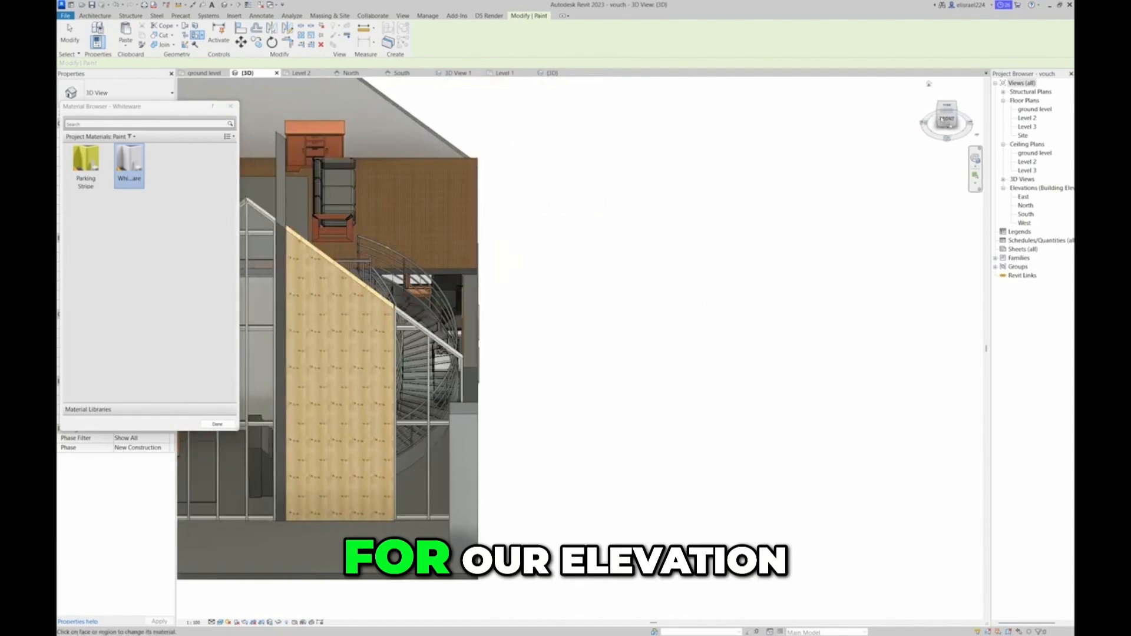
drag(948, 118, 948, 114)
click(937, 119)
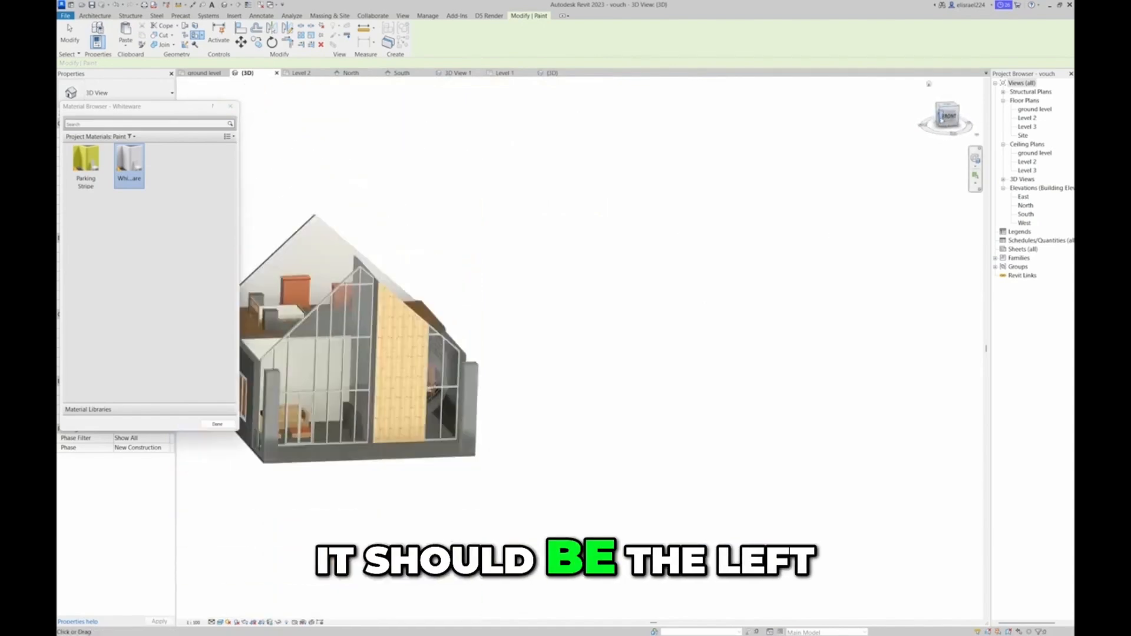
scroll(566, 478, up, 5)
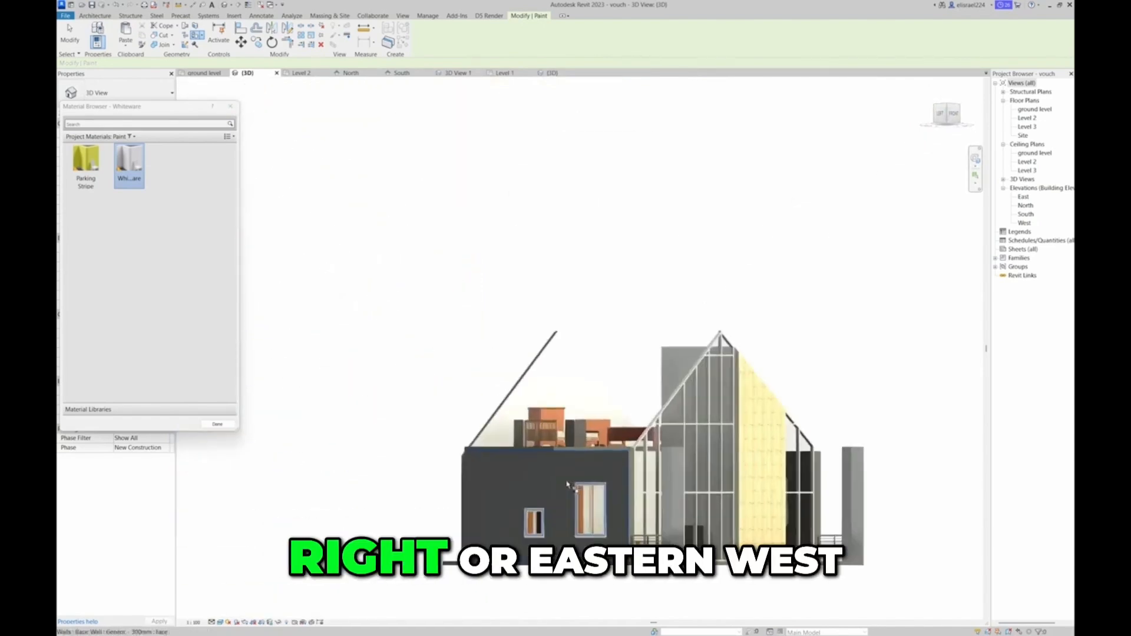
Paint the rear gable wall around the window and door with Whiteware, and leave the Paint tool
drag(961, 111, 533, 122)
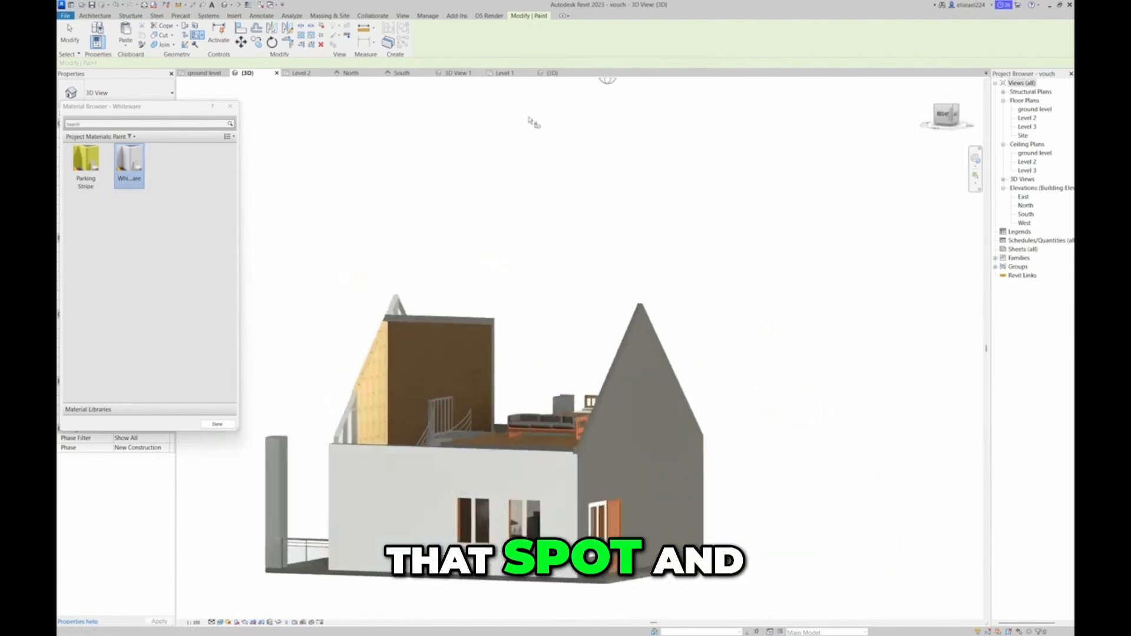
click(957, 118)
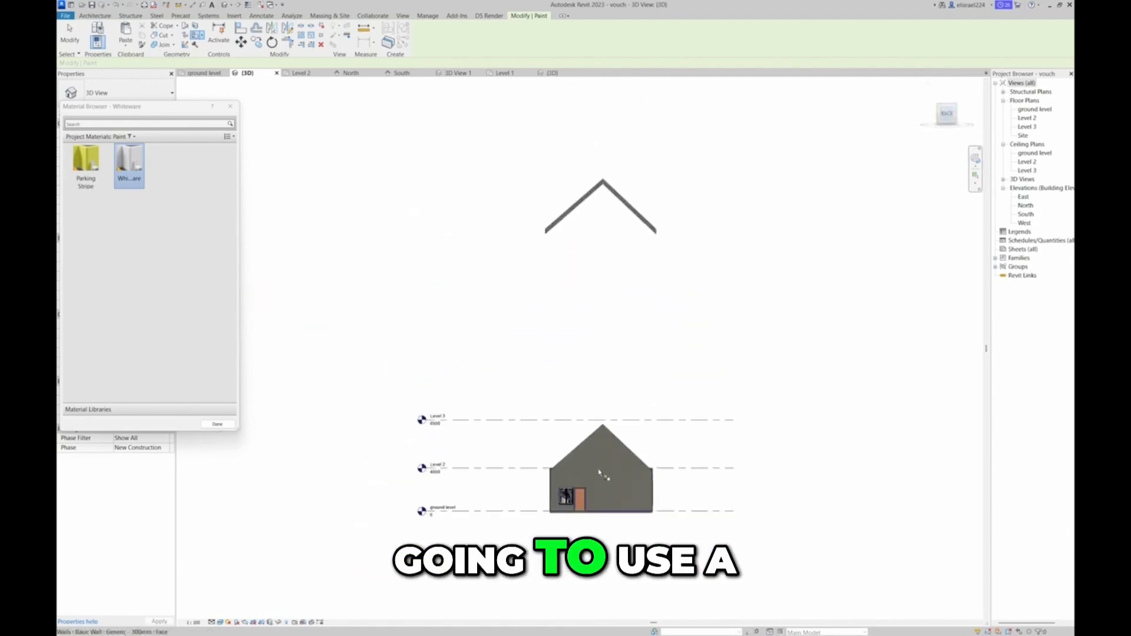
click(599, 473)
scroll(599, 473, up, 3)
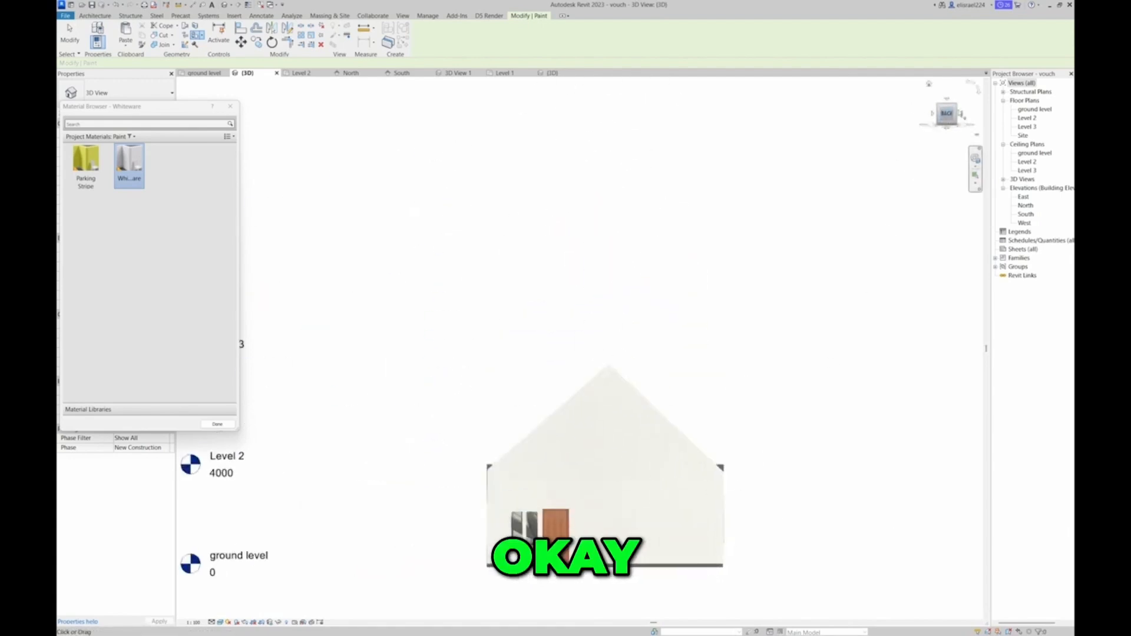
click(961, 118)
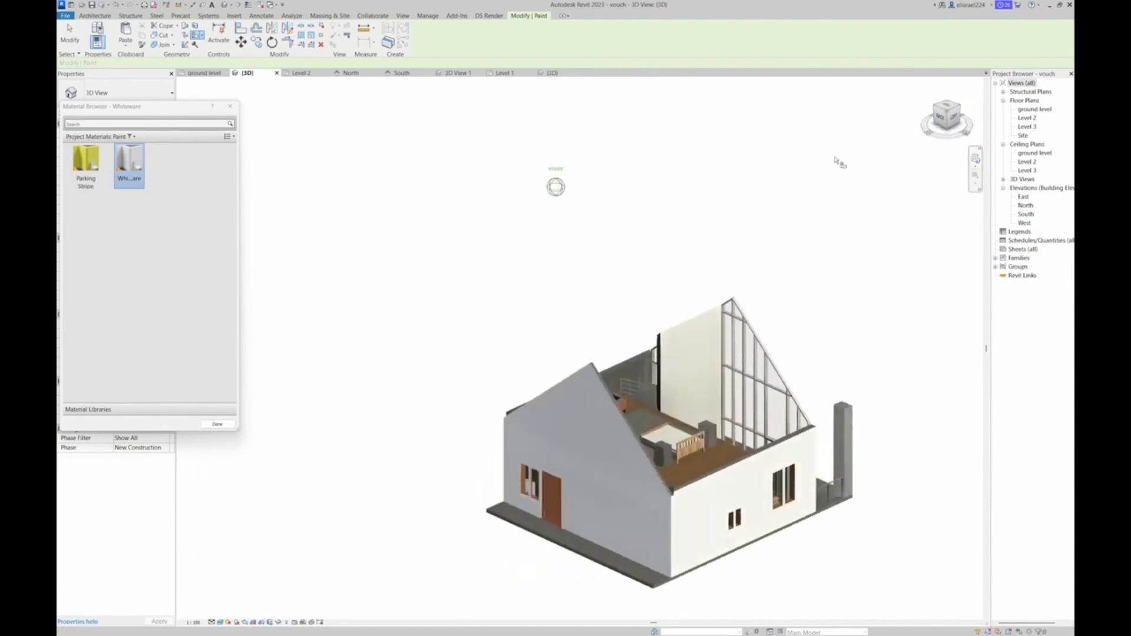
shift+middle_drag(721, 168, 445, 243)
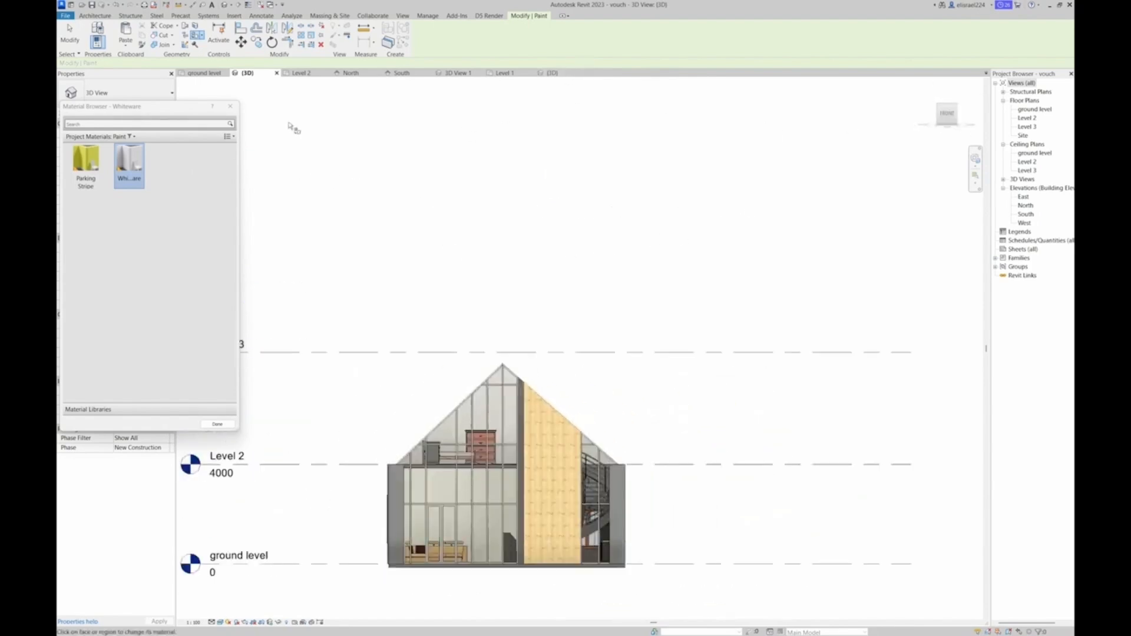
click(230, 106)
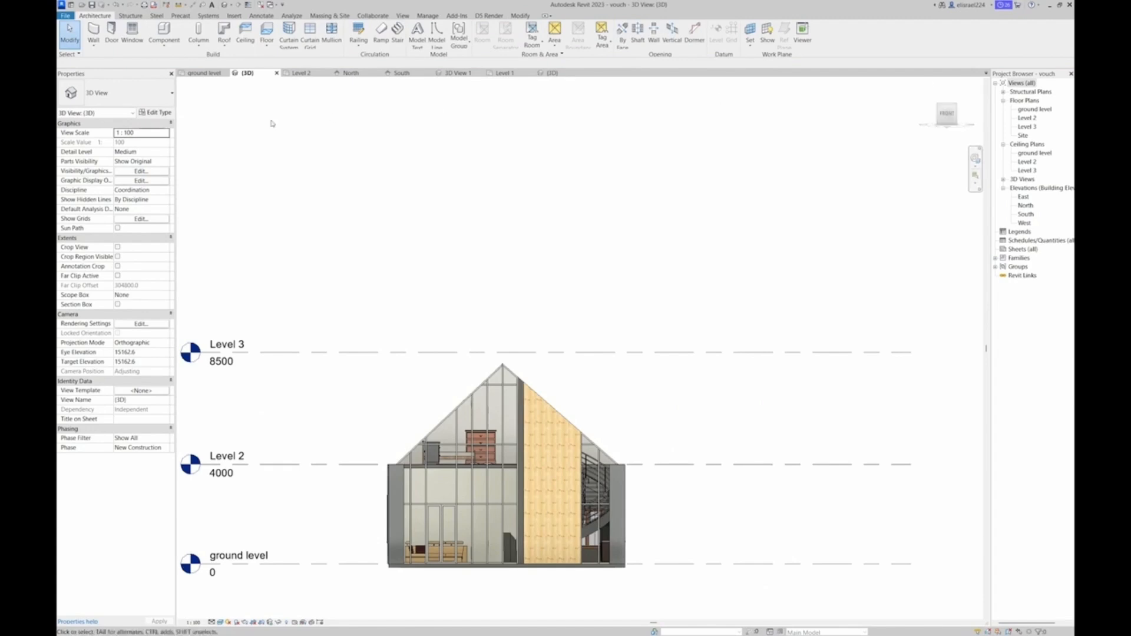
Reset the displacement set of the gable roof to return it to its original location on the house, and clear the selection
scroll(436, 200, down, 5)
click(451, 166)
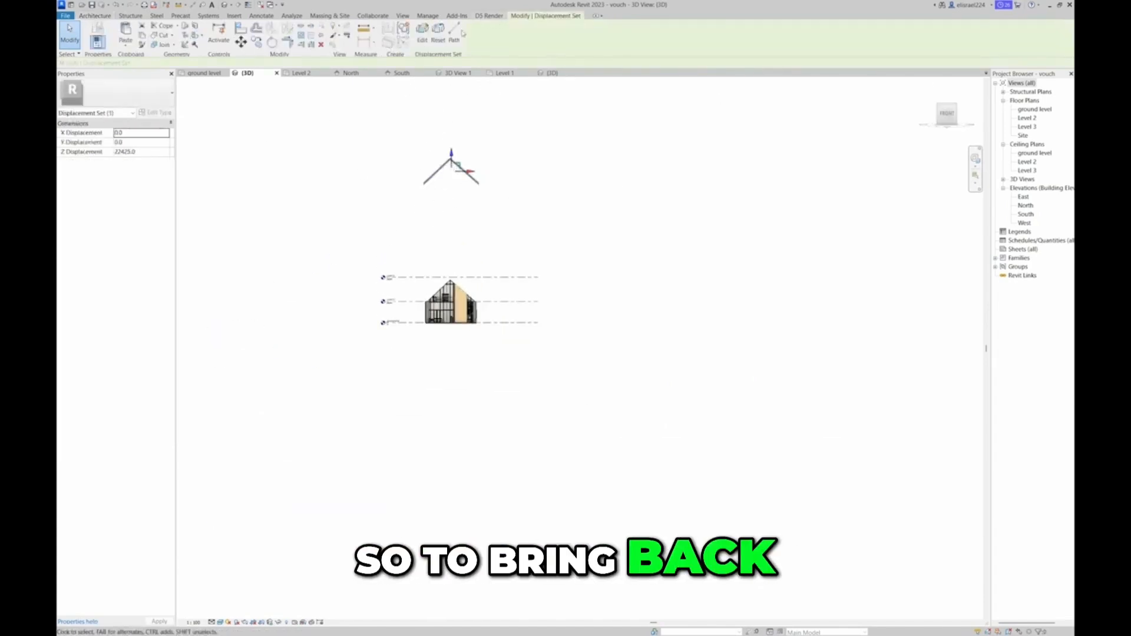
click(443, 37)
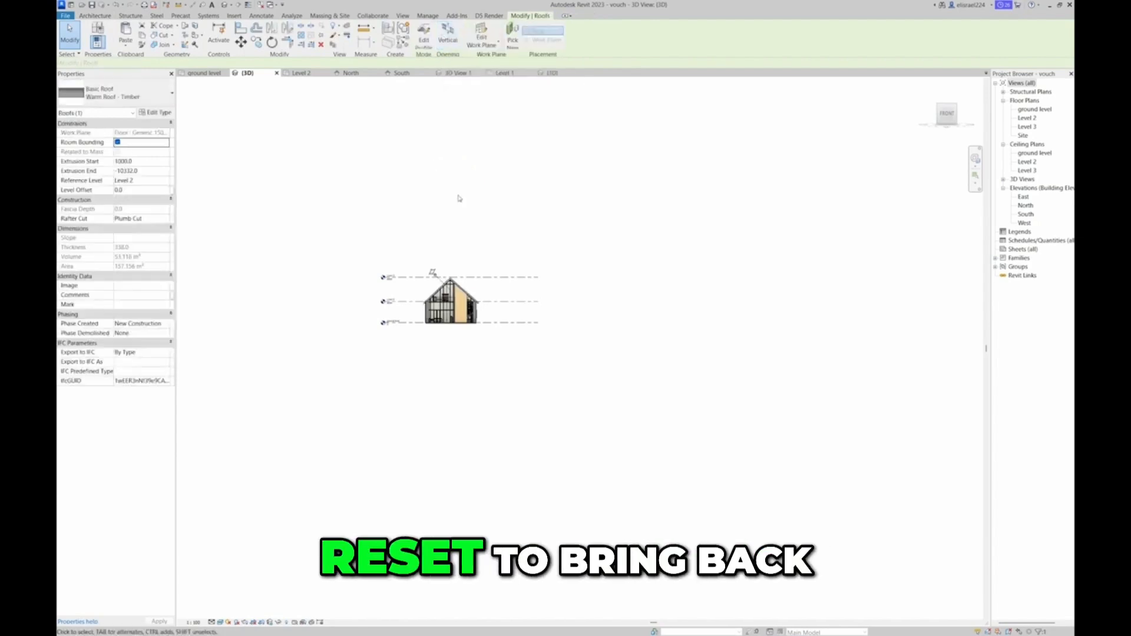
scroll(437, 282, up, 5)
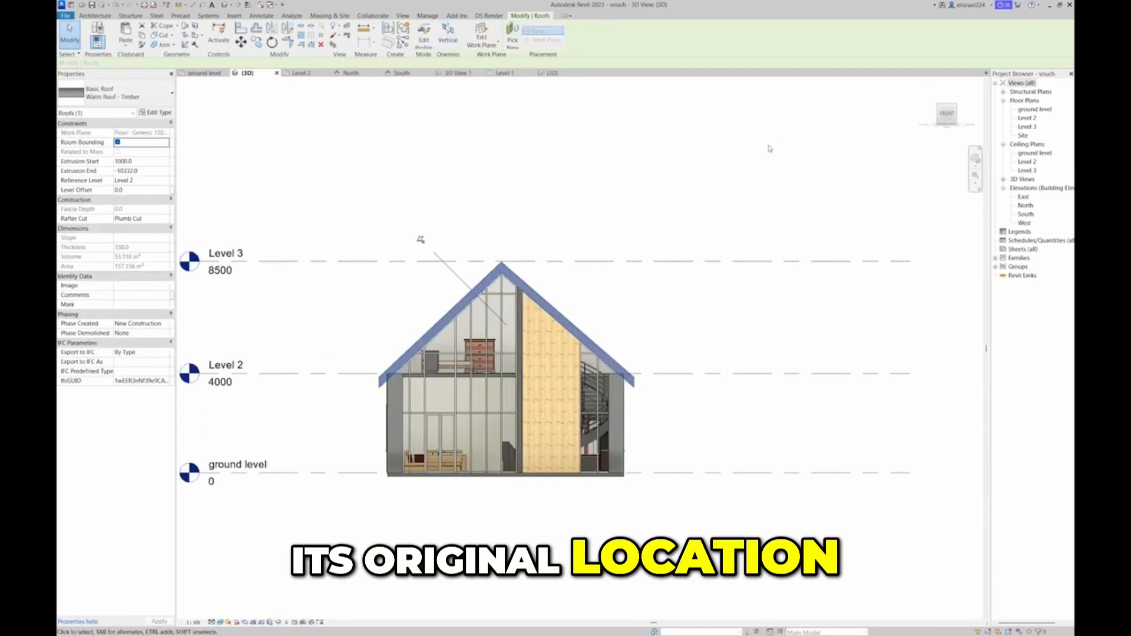
key(Escape)
key(Escape)
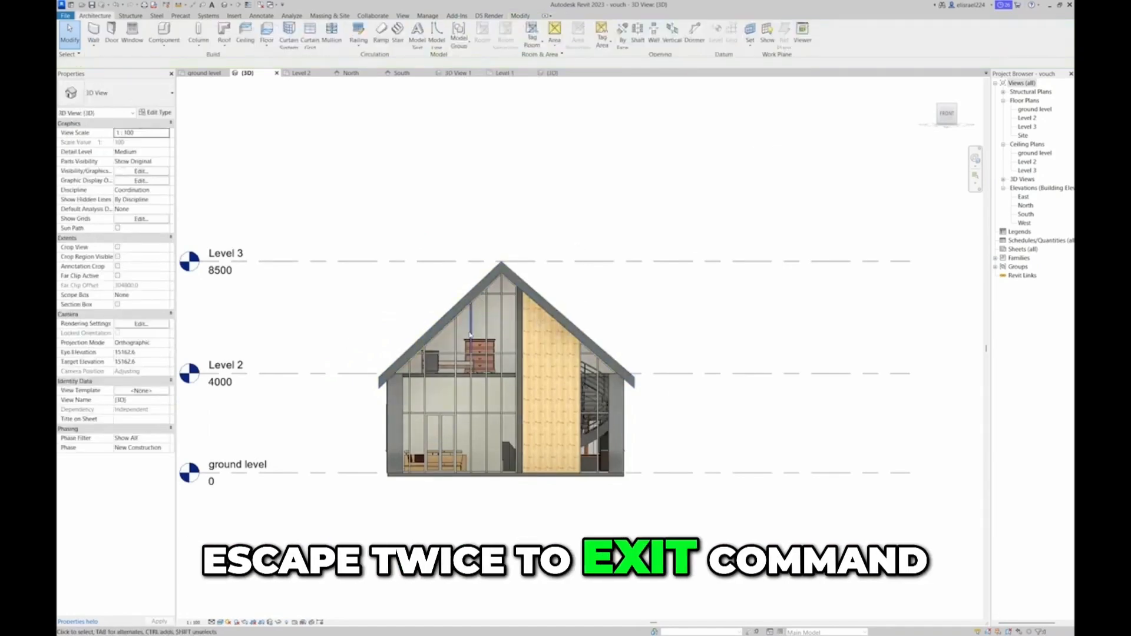
Face the rear elevation, start the Window tool, and open the Windows folder of the English-Imperial library to load a family
drag(949, 112, 954, 121)
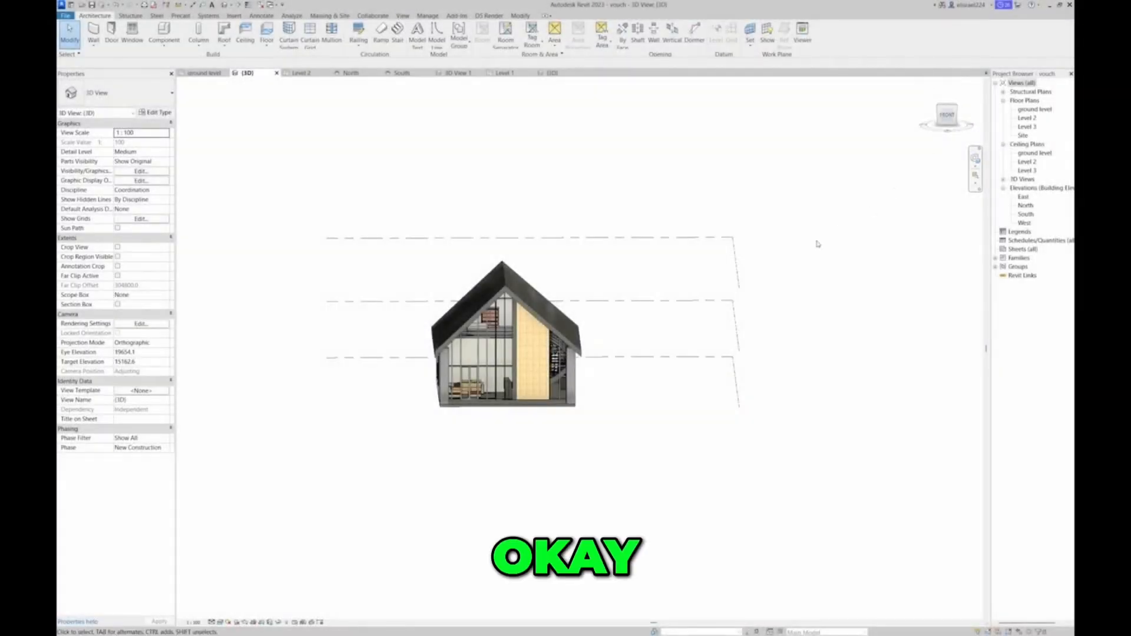
shift+middle_drag(863, 125, 435, 592)
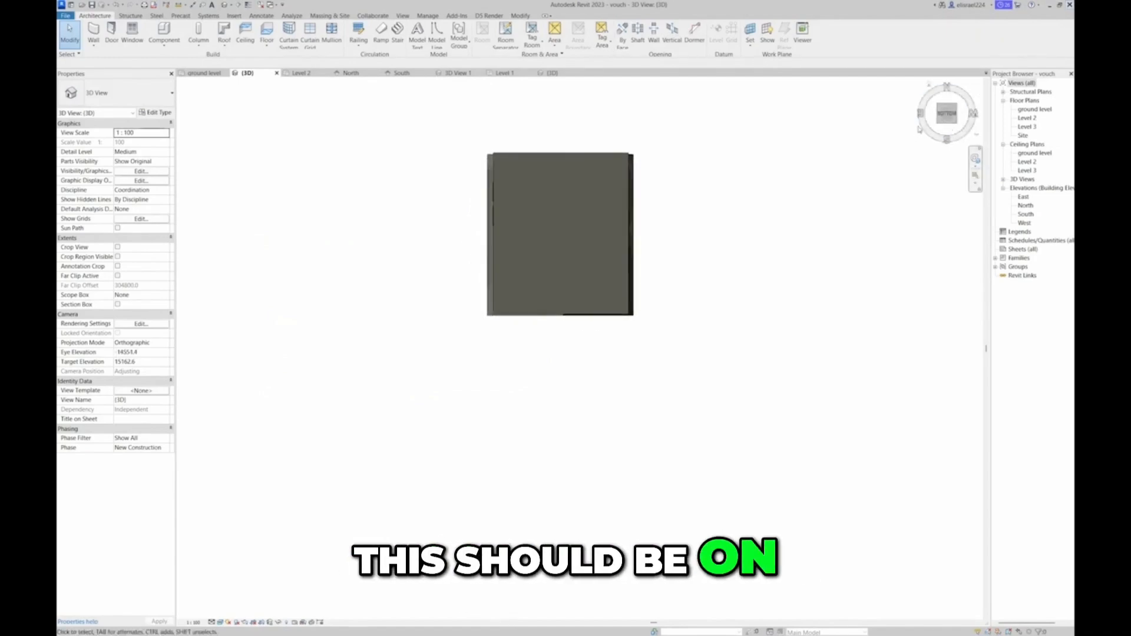
click(947, 128)
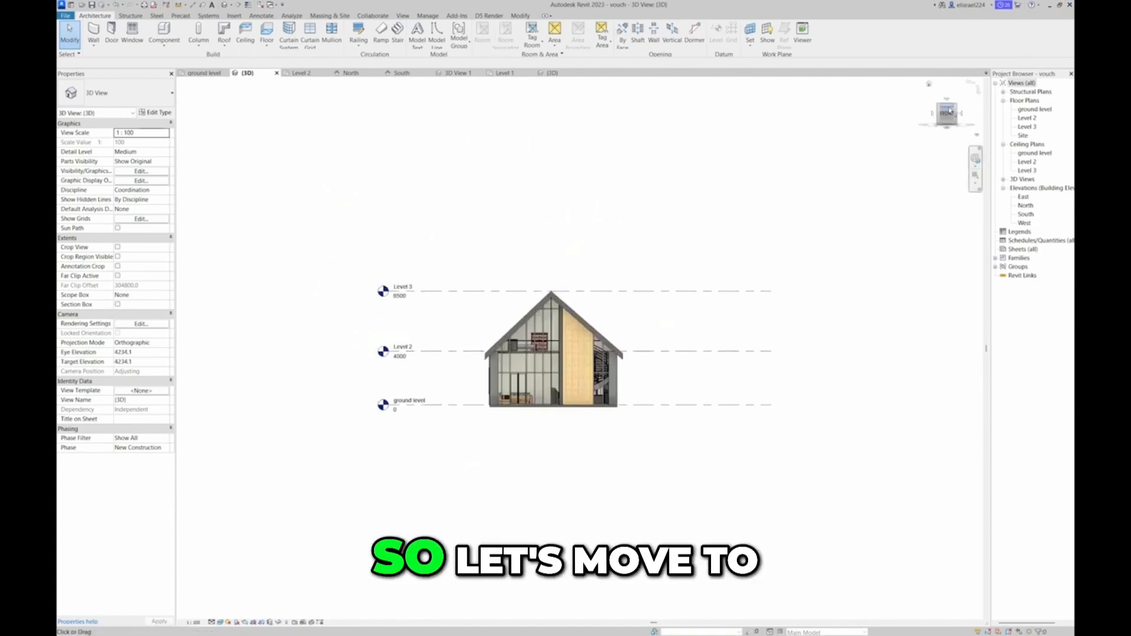
click(934, 114)
click(934, 114)
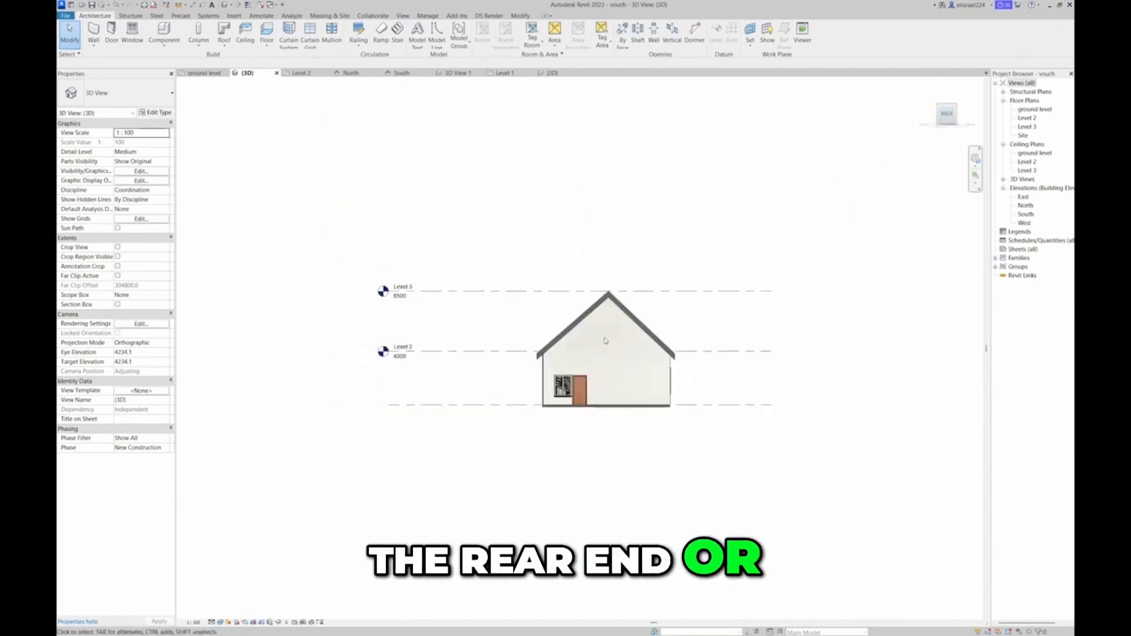
scroll(606, 340, up, 2)
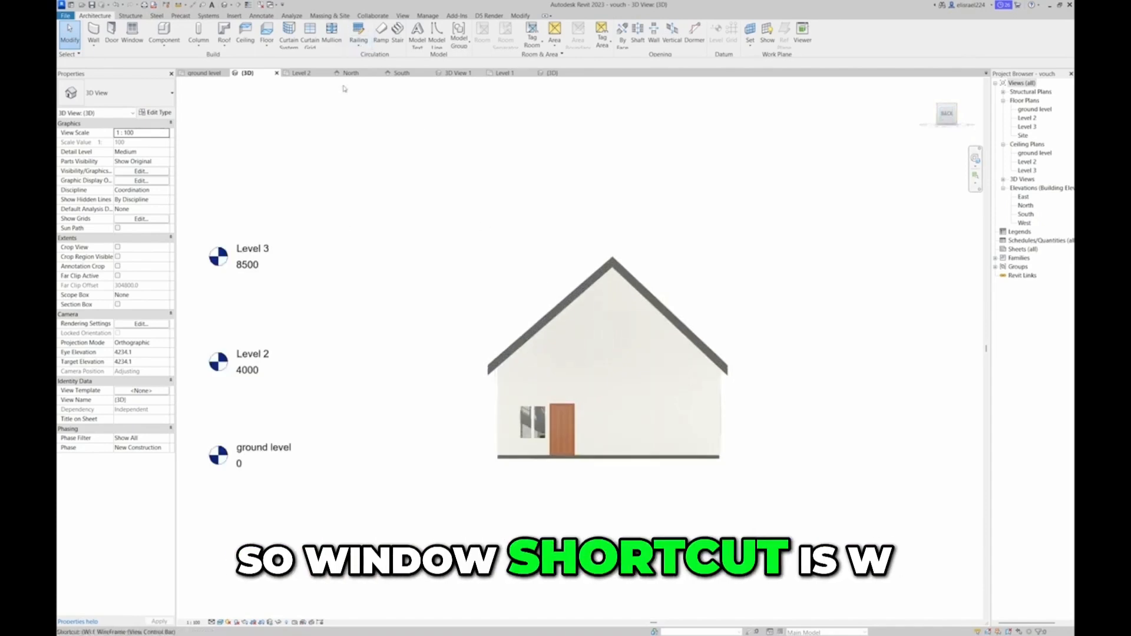
key(w)
key(n)
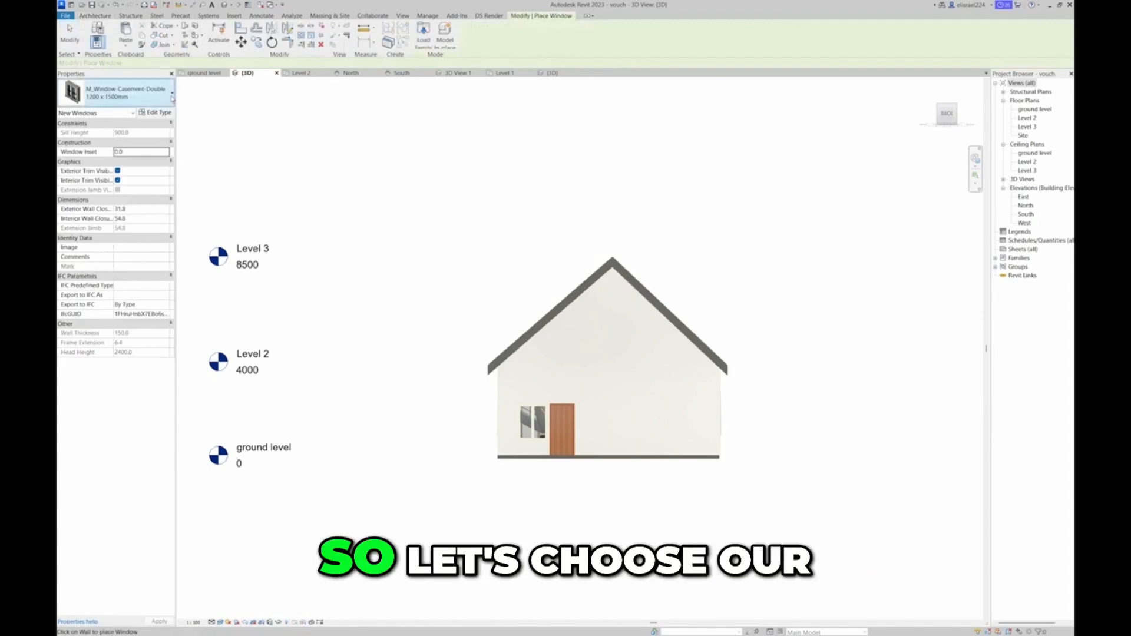
click(121, 92)
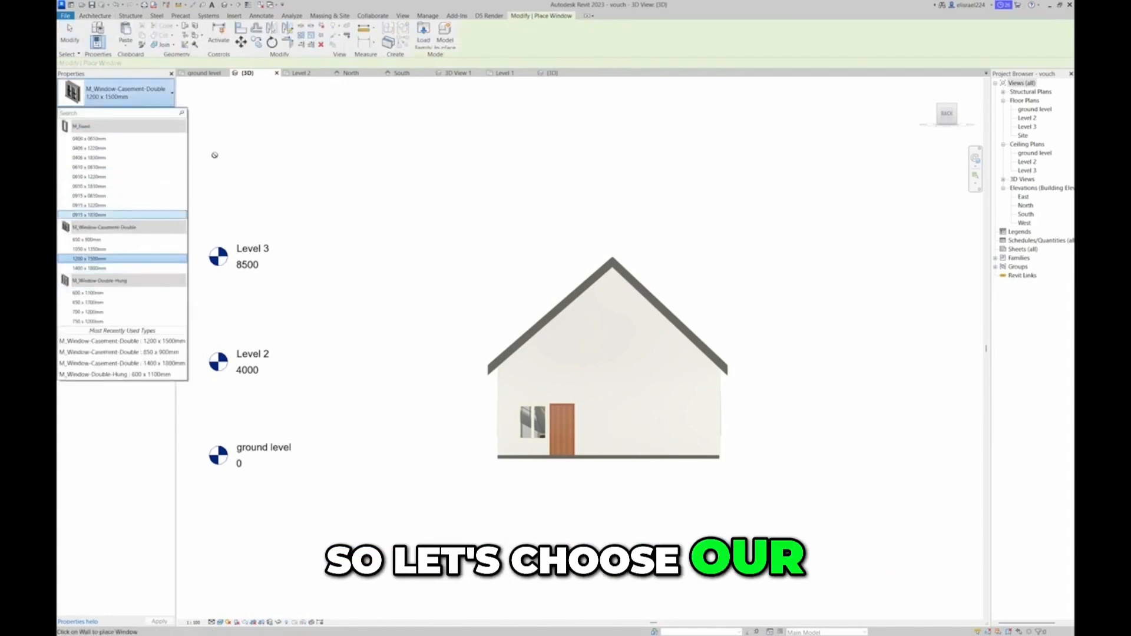
click(423, 40)
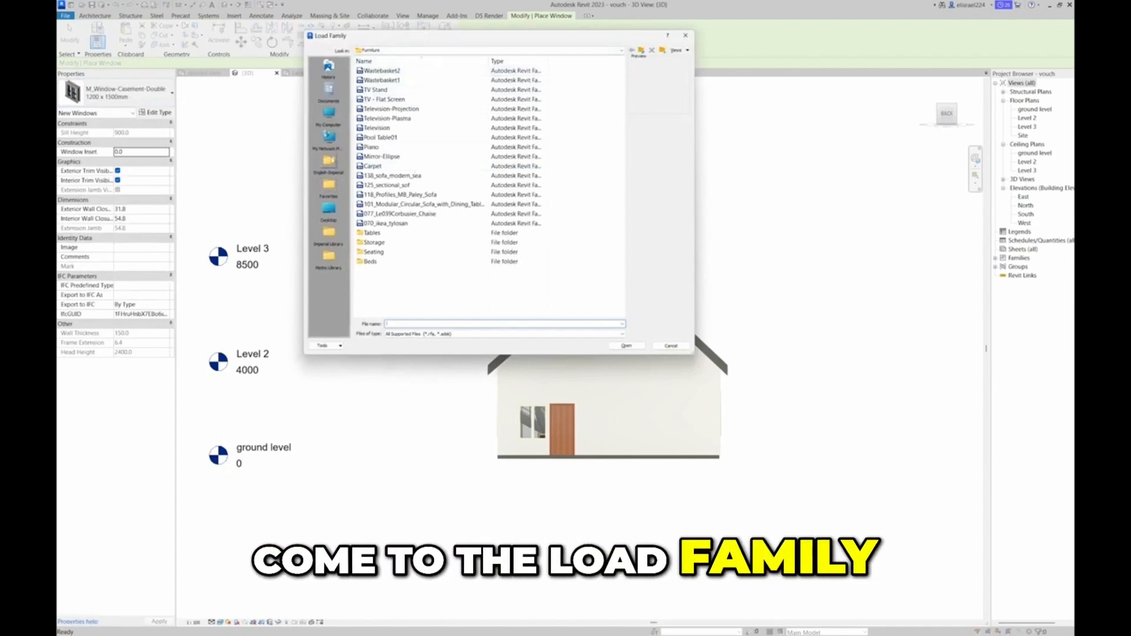
click(328, 162)
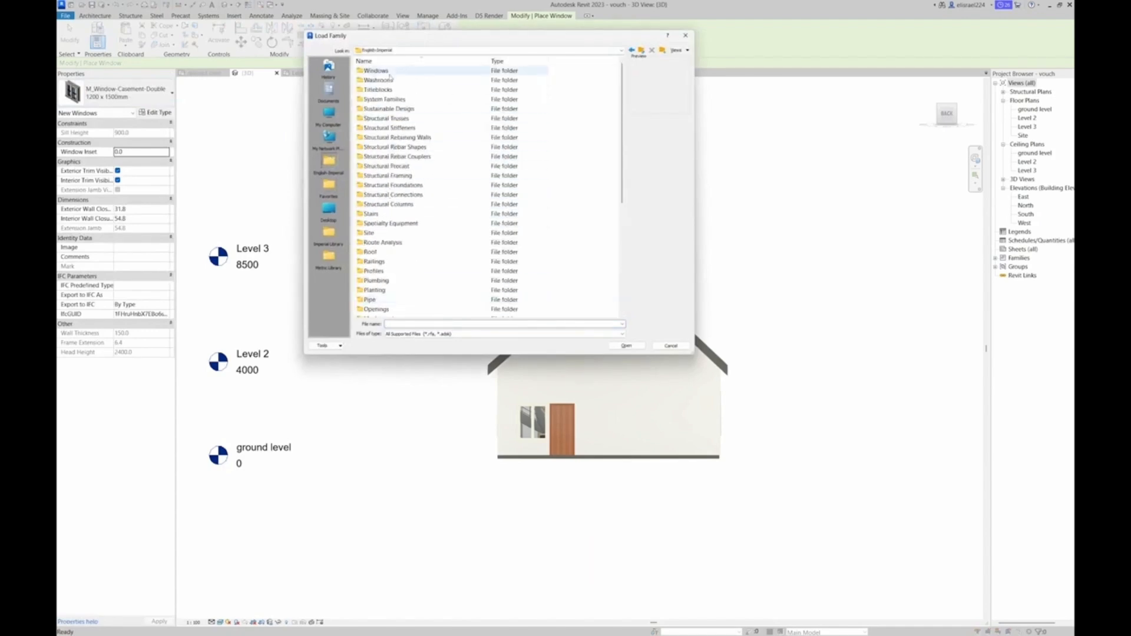
double_click(389, 76)
Preview several window families, including the single-hung, oval and quarter-round ones, and load Window-Fixed-Round-Top
click(393, 80)
click(394, 100)
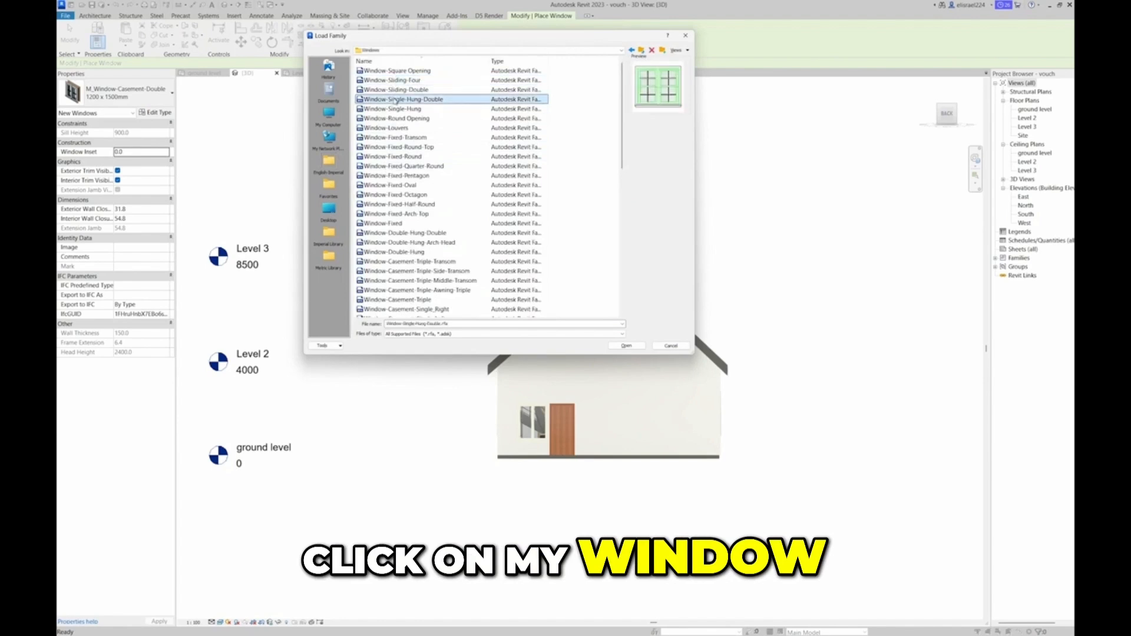
click(395, 119)
click(395, 128)
click(395, 147)
click(396, 156)
click(398, 186)
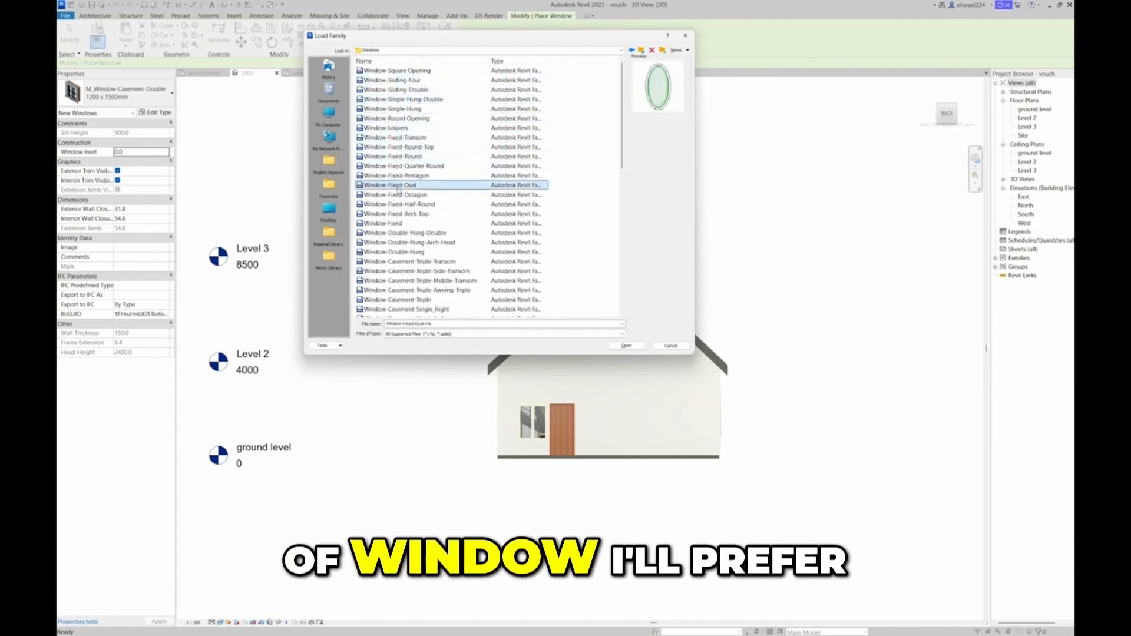
click(397, 176)
click(397, 167)
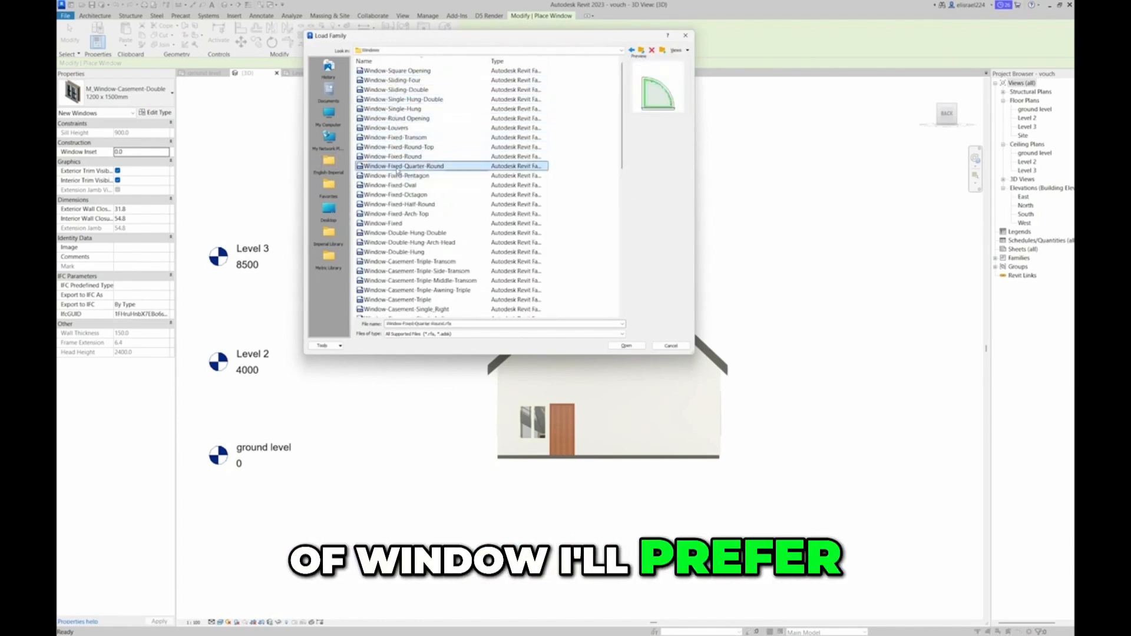
click(397, 158)
click(397, 149)
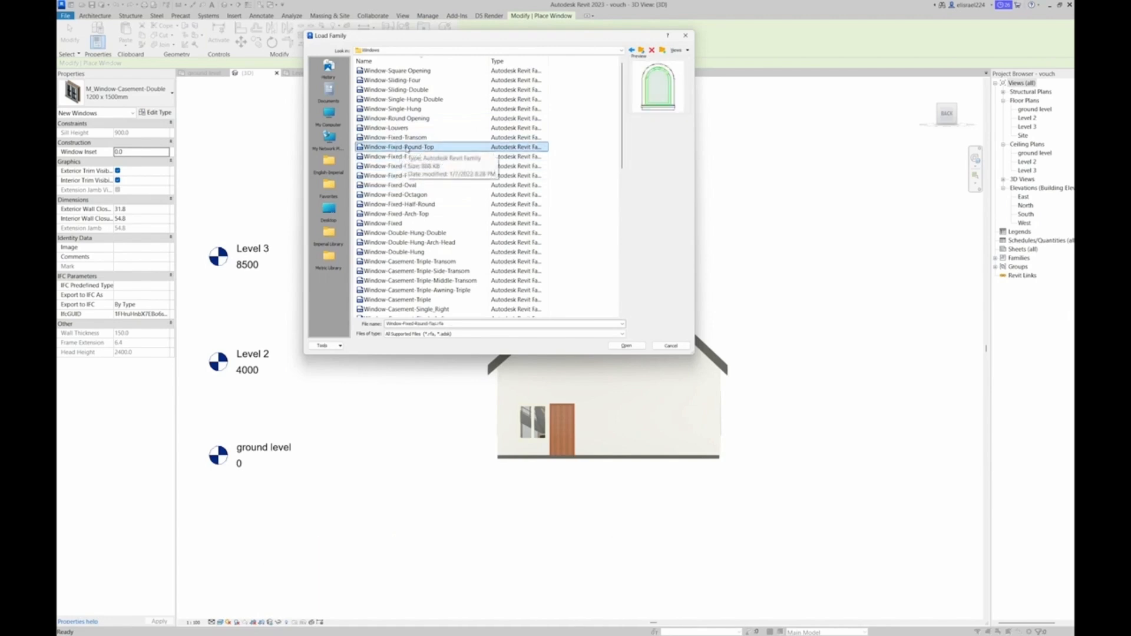
click(626, 346)
click(604, 362)
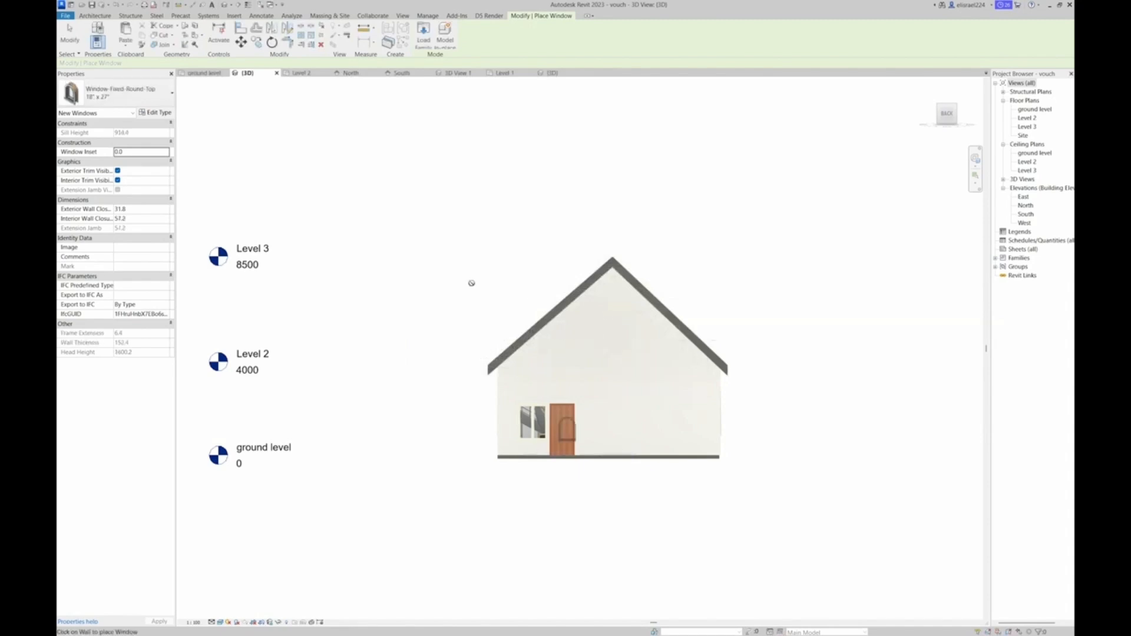
Place an 18" x 27" Window-Fixed-Round-Top in the upper part of the rear gable wall, below the roof apex
click(124, 93)
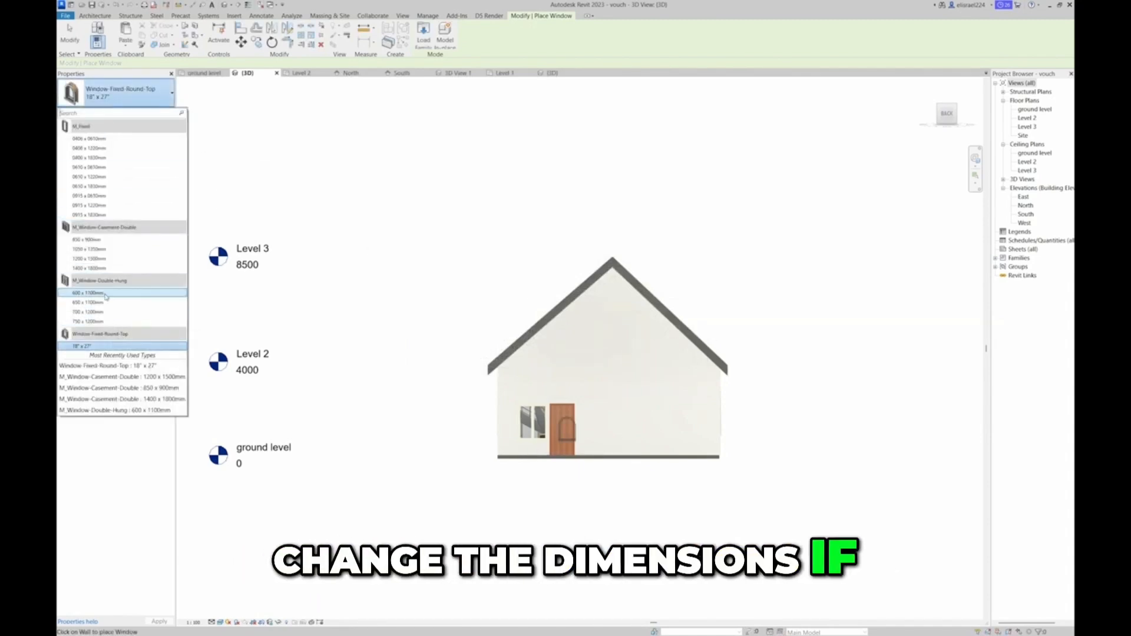
click(115, 349)
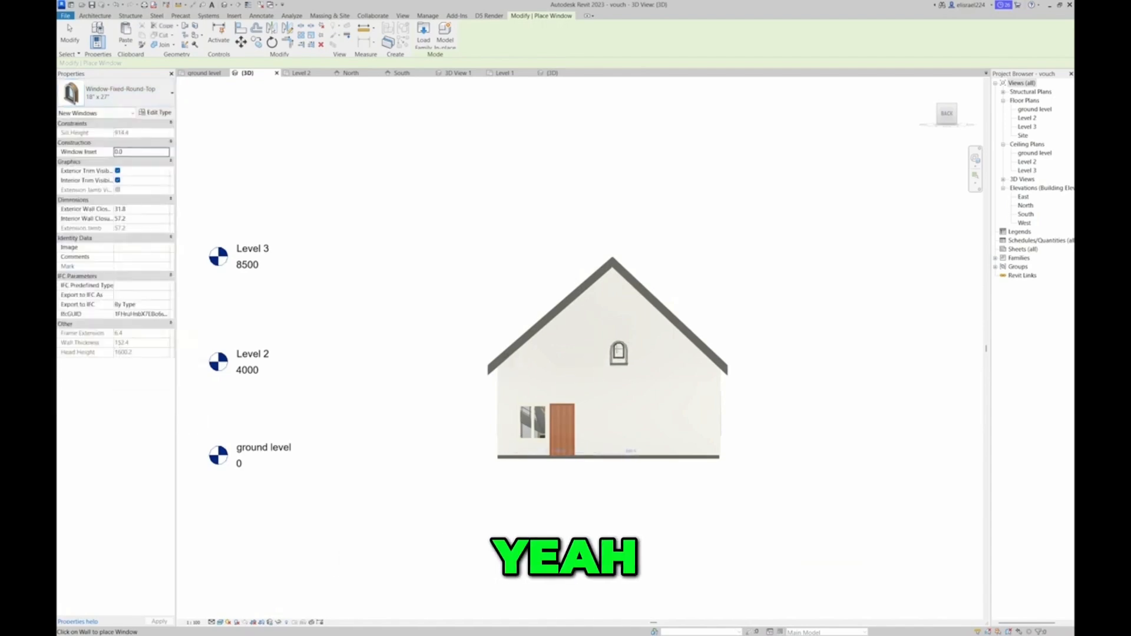
scroll(618, 352, up, 4)
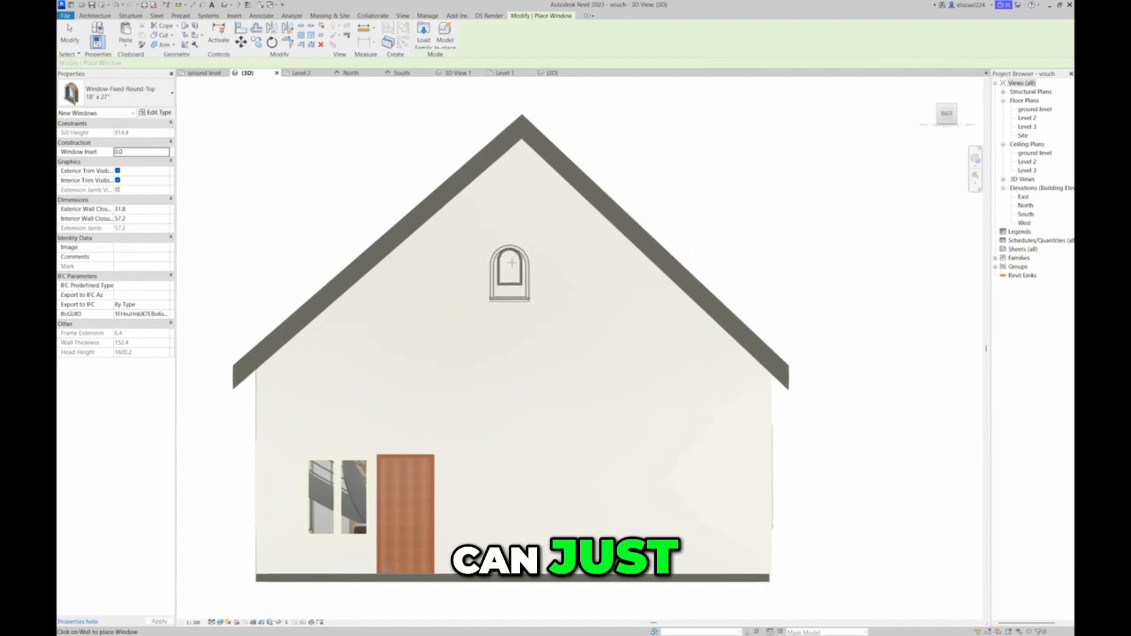
click(515, 267)
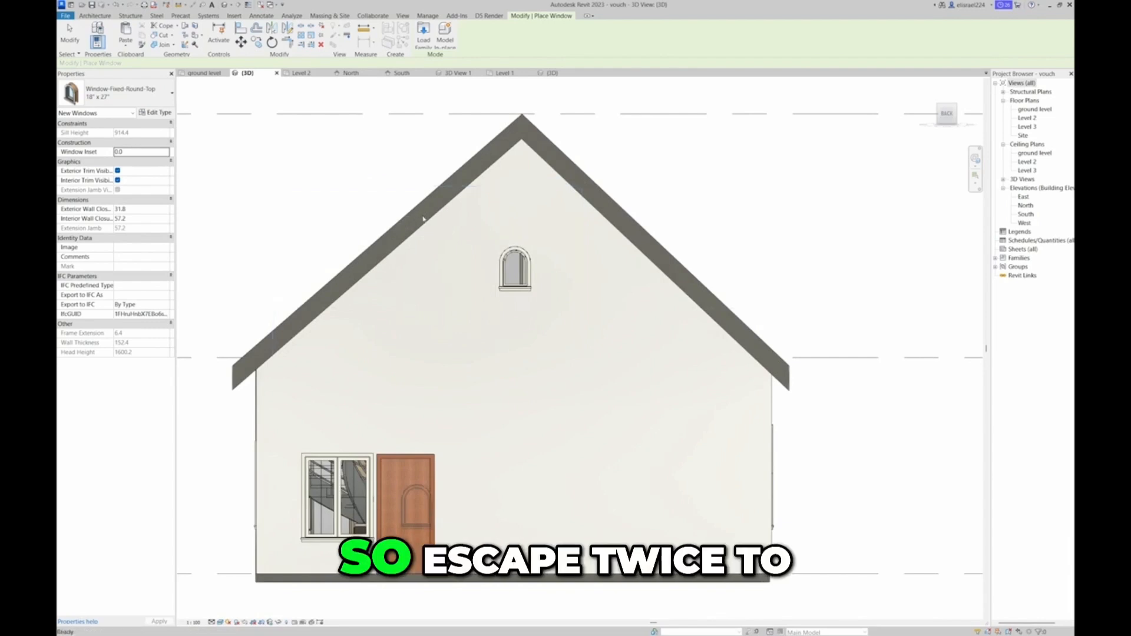
Try to load the Window-Fixed-Transom family through the Place Component command, and dismiss the save reminder
key(Escape)
key(Escape)
click(180, 49)
click(172, 63)
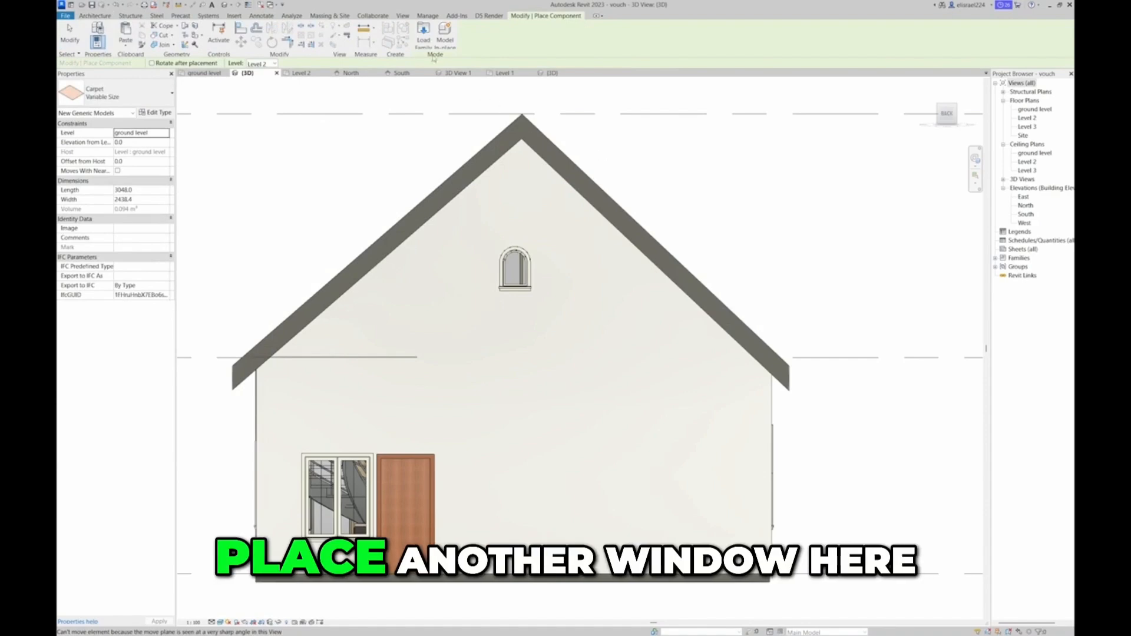
click(423, 33)
click(395, 137)
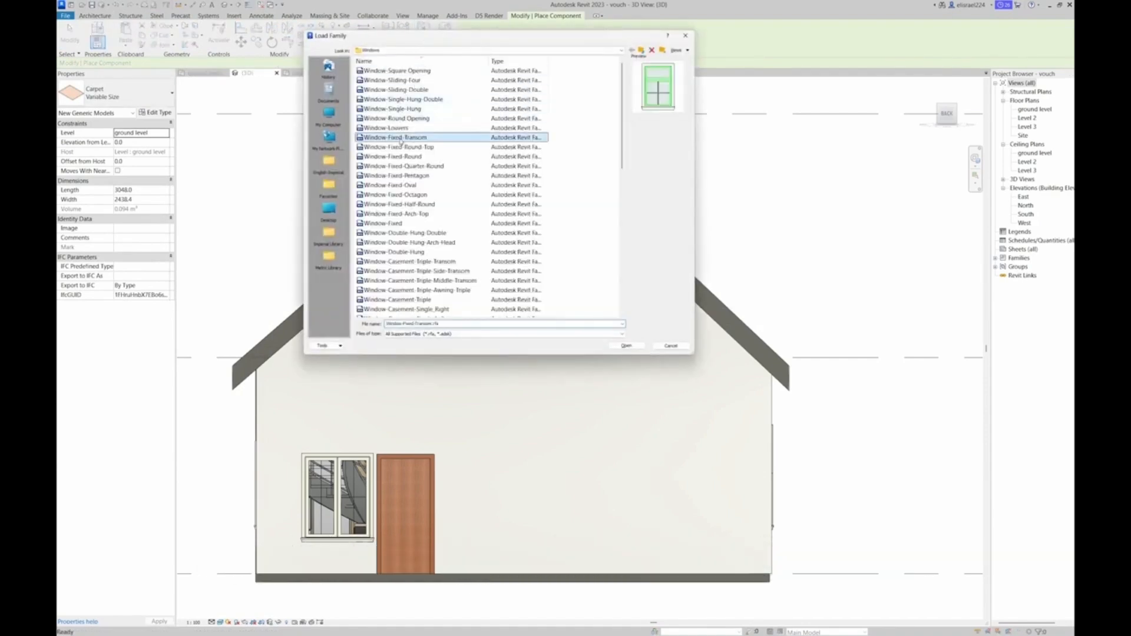
click(398, 157)
click(396, 138)
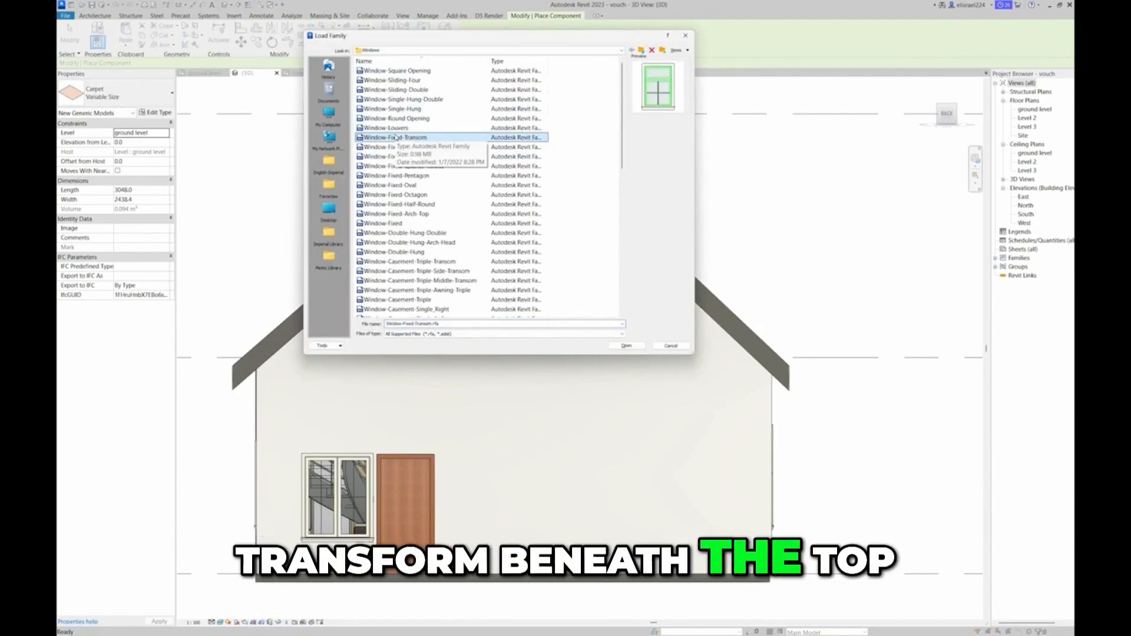
click(626, 346)
scroll(582, 352, down, 4)
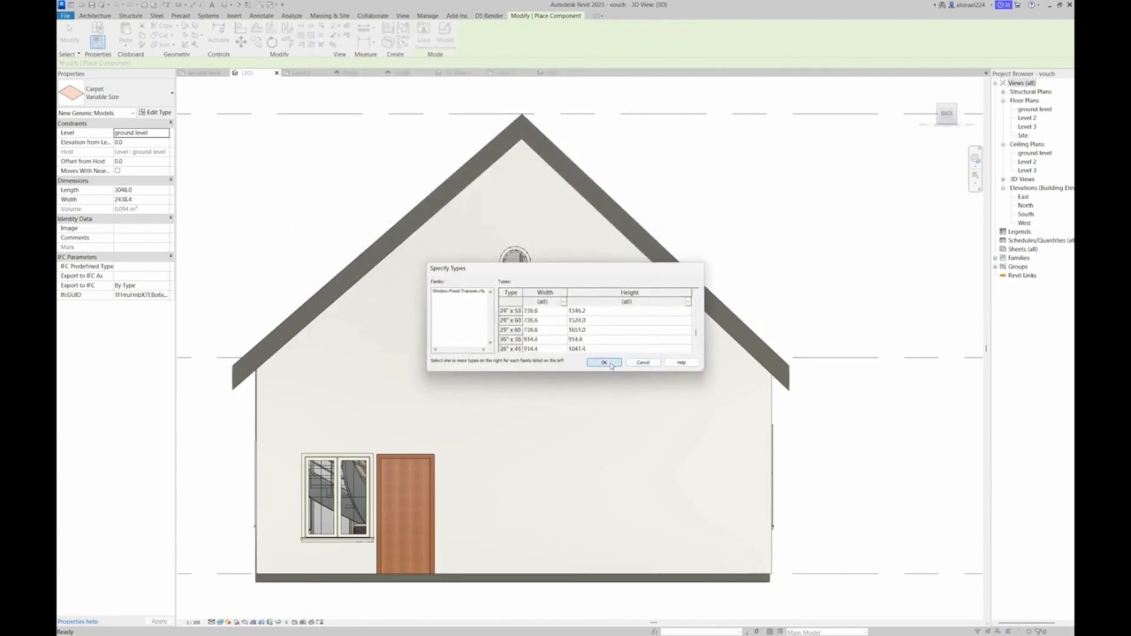
click(604, 363)
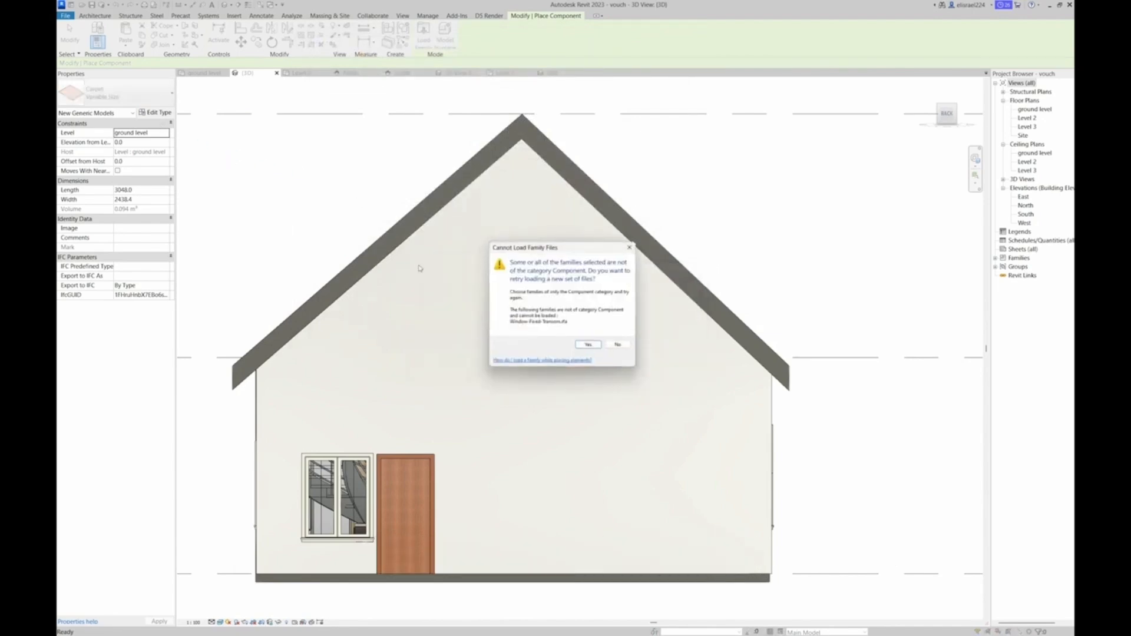
click(587, 344)
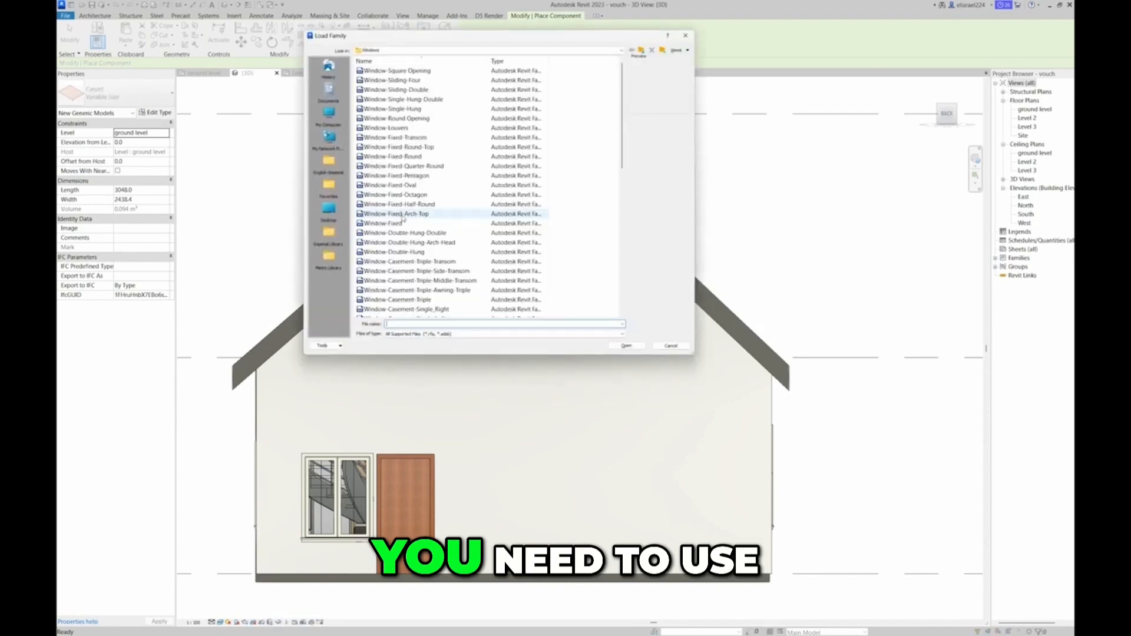
click(684, 37)
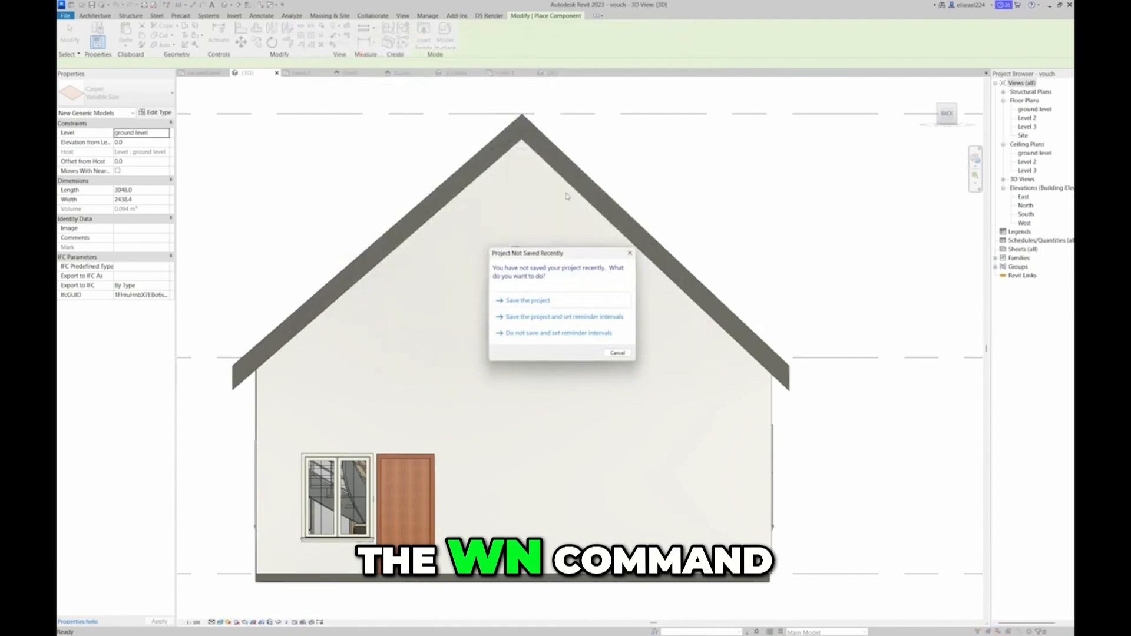
click(630, 252)
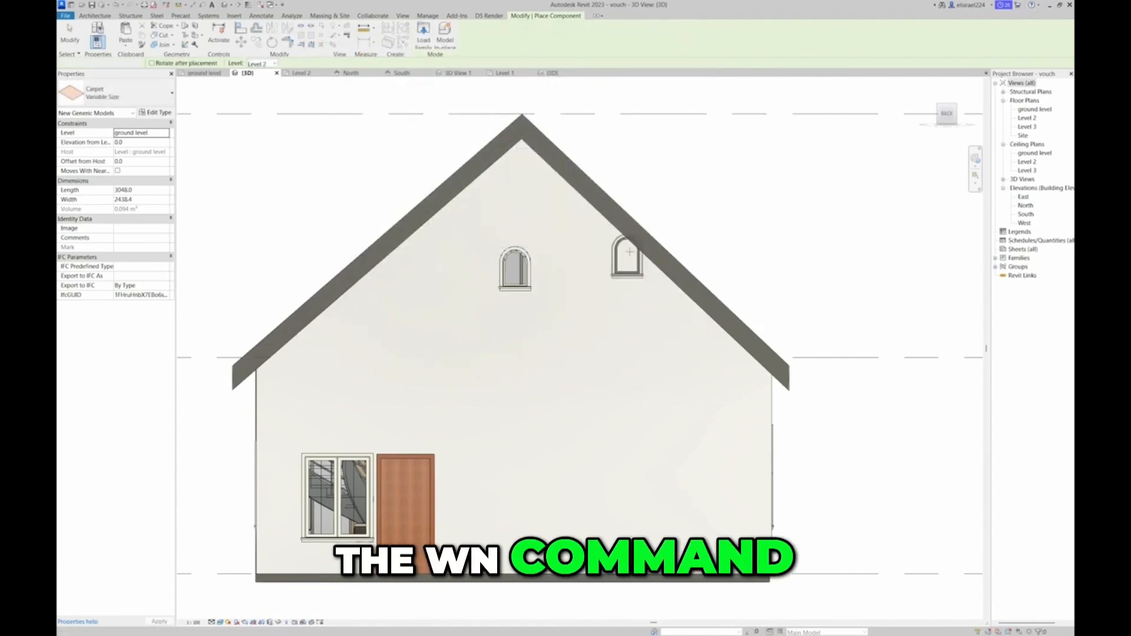
Start the Window tool, preview the octagon, double-hung and casement families, and load Window-Double-Hung in type 38" x 42"
key(w)
key(n)
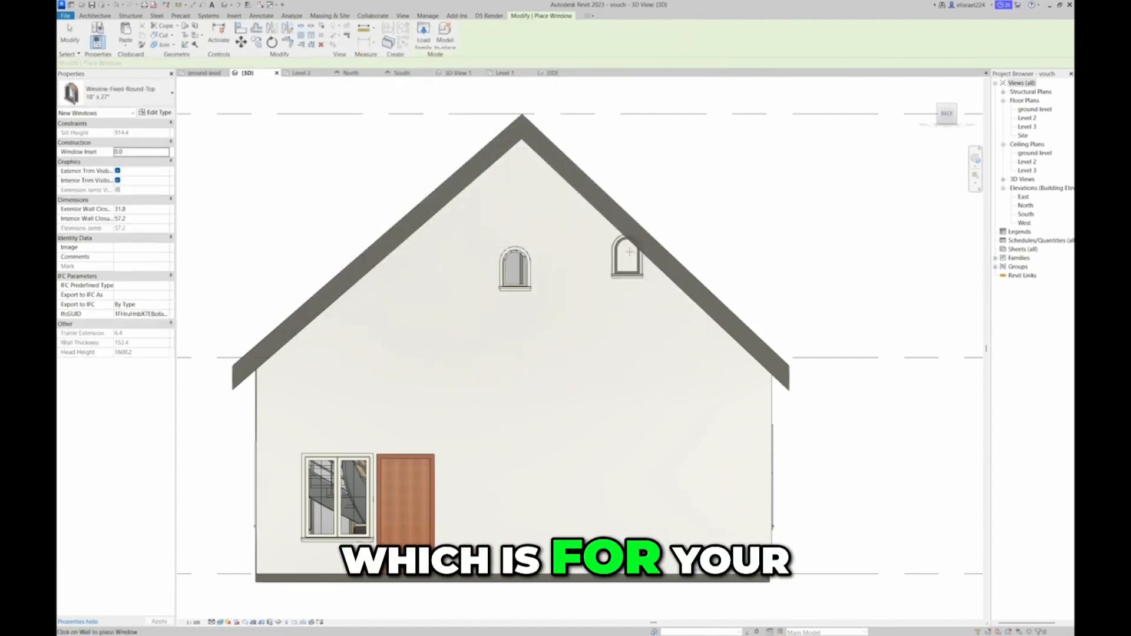
click(429, 46)
click(396, 166)
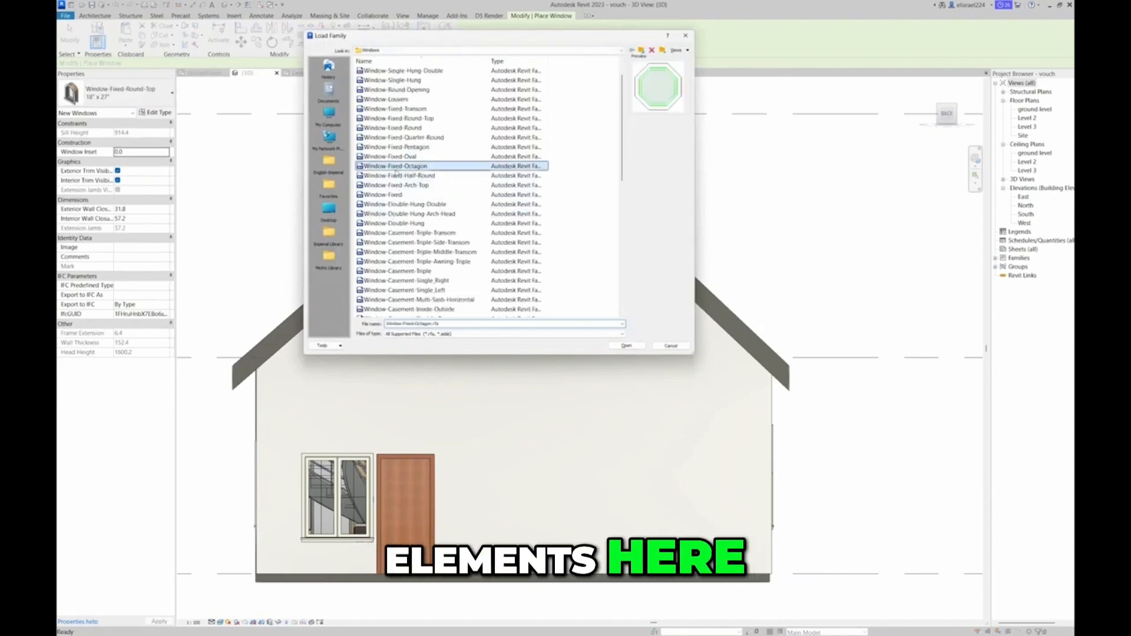
click(401, 205)
click(403, 214)
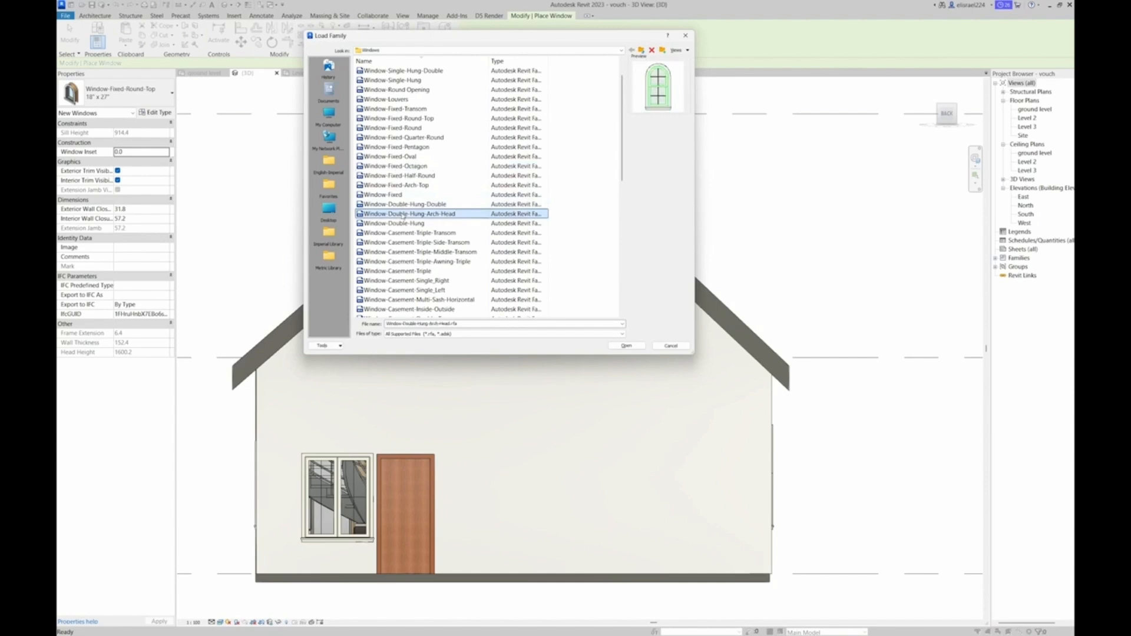
click(400, 224)
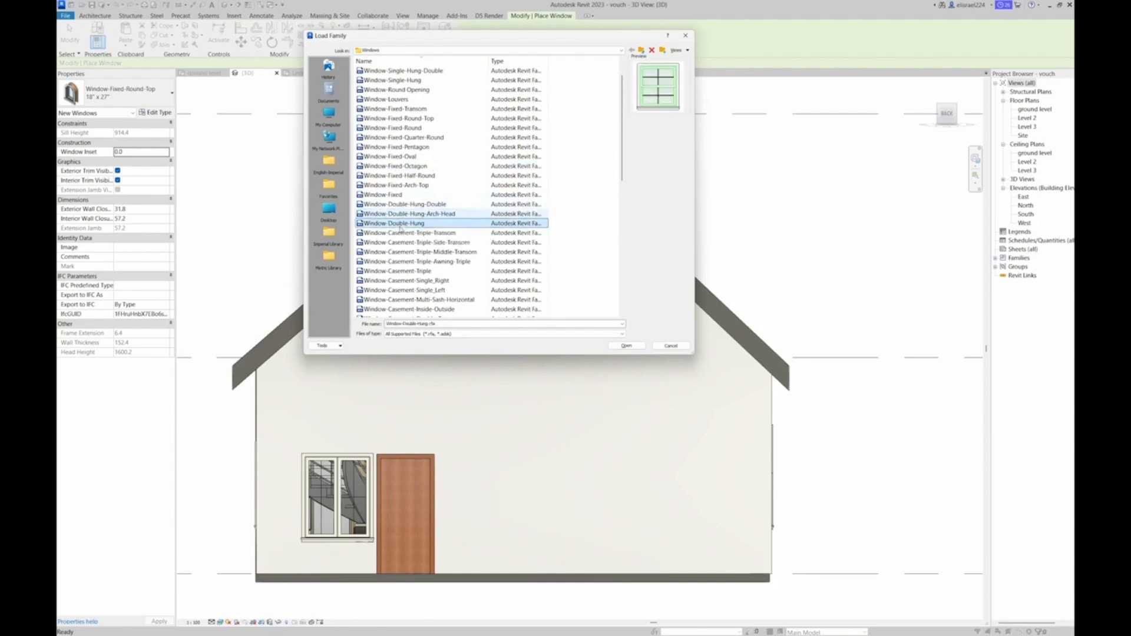
click(396, 234)
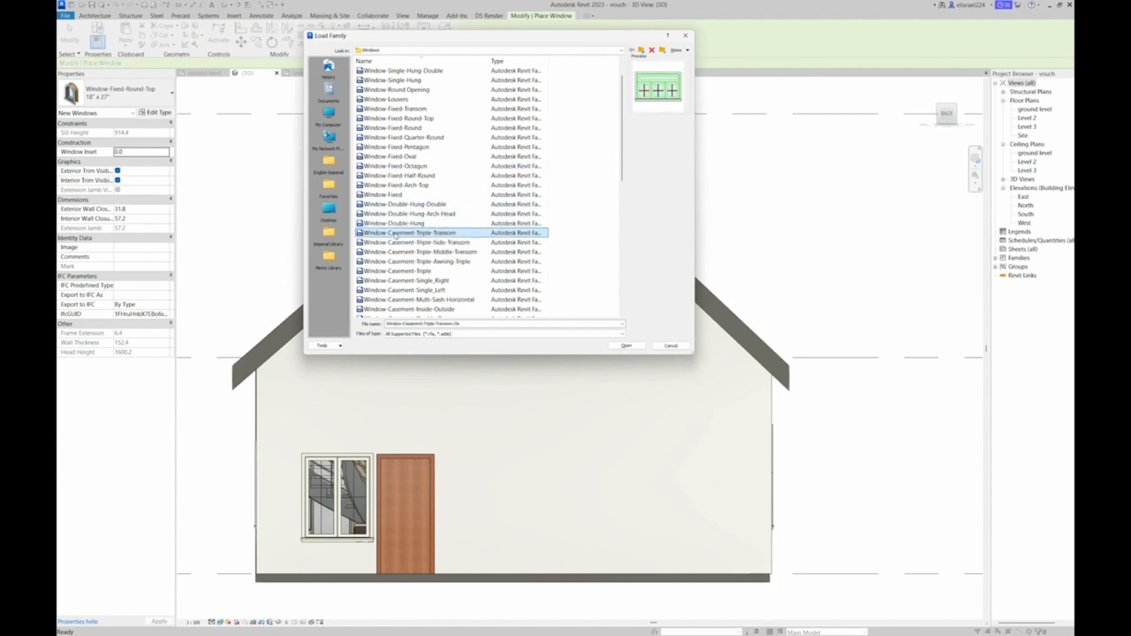
double_click(400, 224)
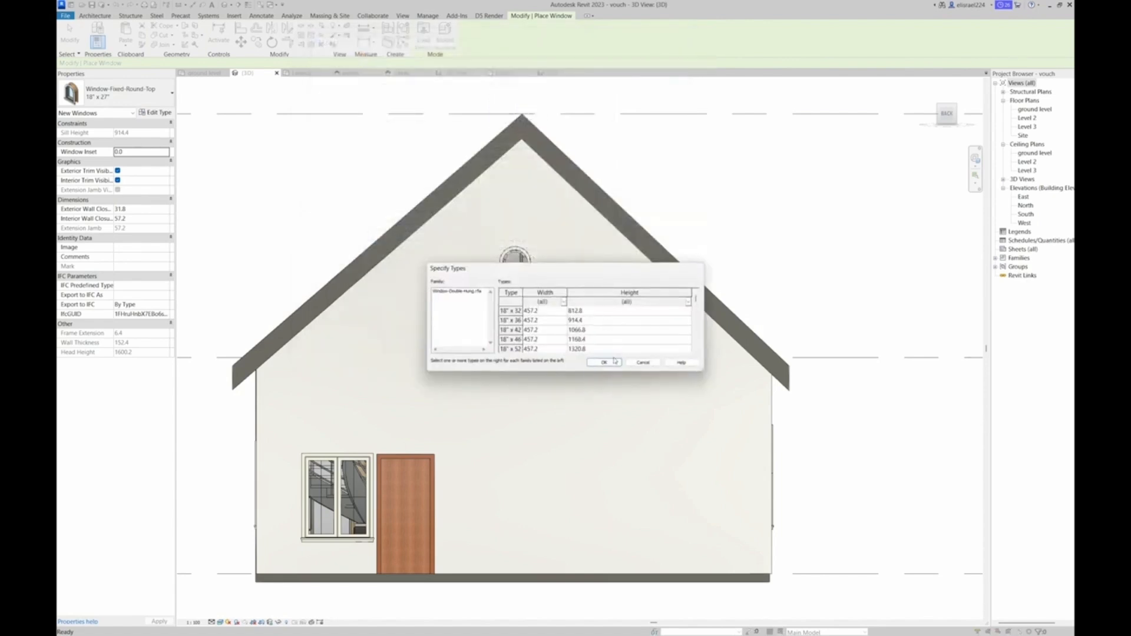
click(604, 363)
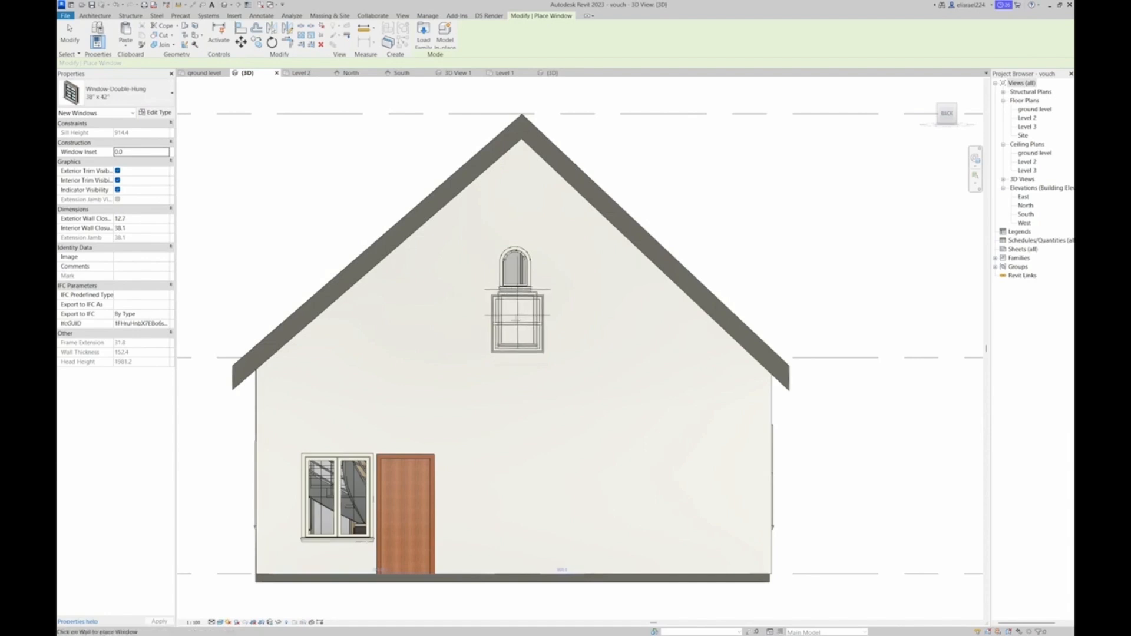
Place a 38" x 42" Window-Double-Hung directly below the round-top window in the rear gable wall and shift it slightly right
scroll(515, 321, up, 4)
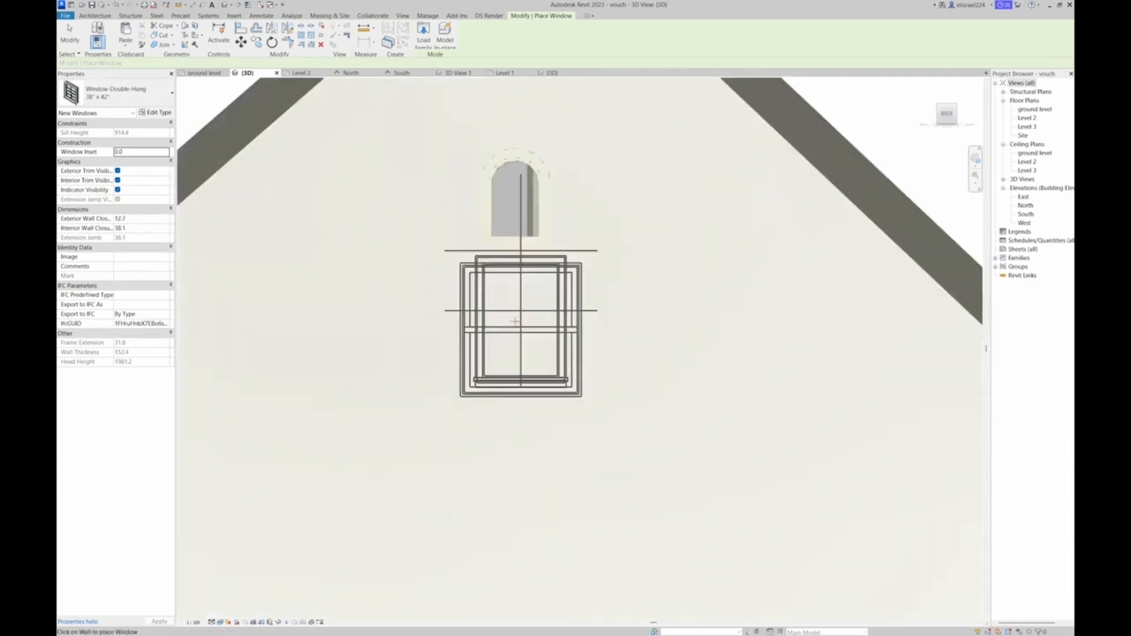
click(513, 321)
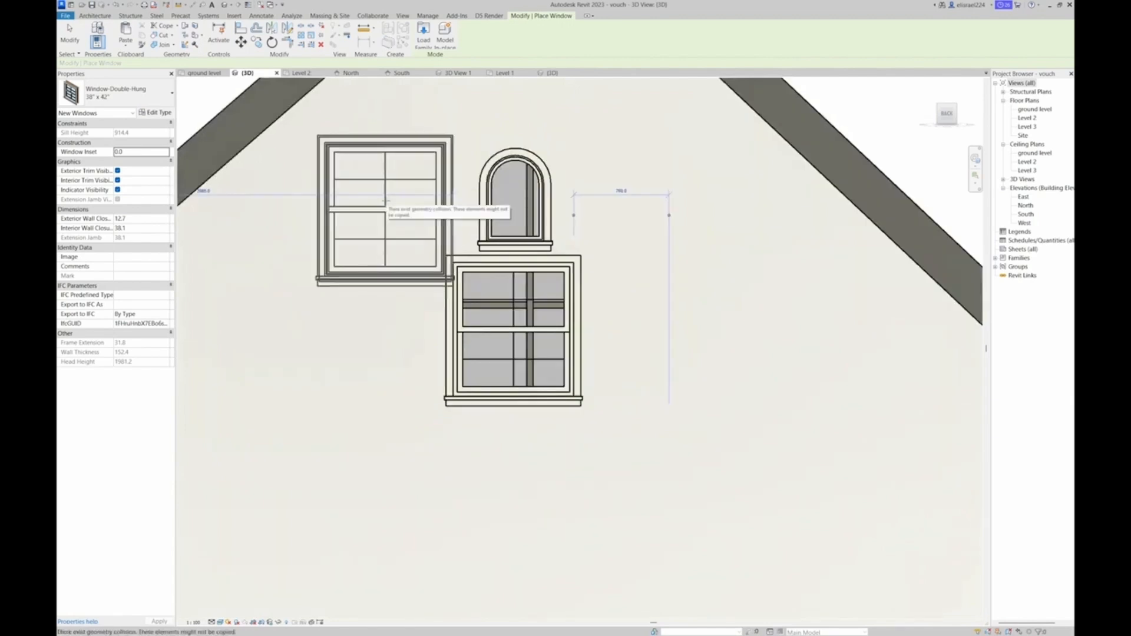
key(Escape)
click(506, 265)
drag(505, 265, 521, 264)
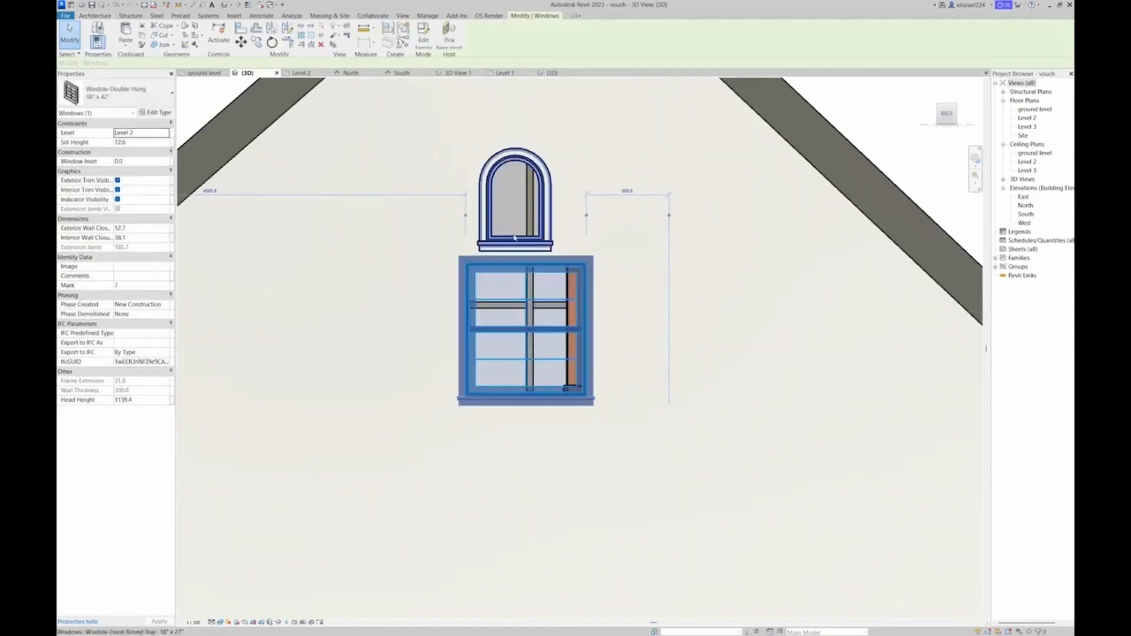
Delete the round-top window from the upper part of the rear gable wall
click(513, 241)
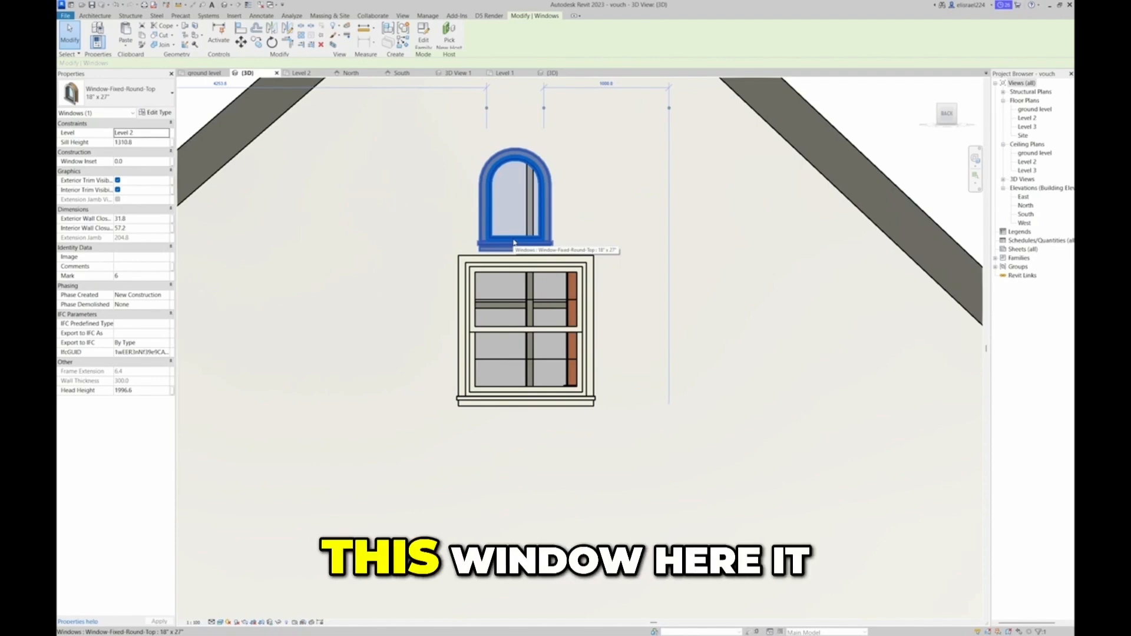
key(Delete)
scroll(524, 239, down, 5)
scroll(523, 240, down, 1)
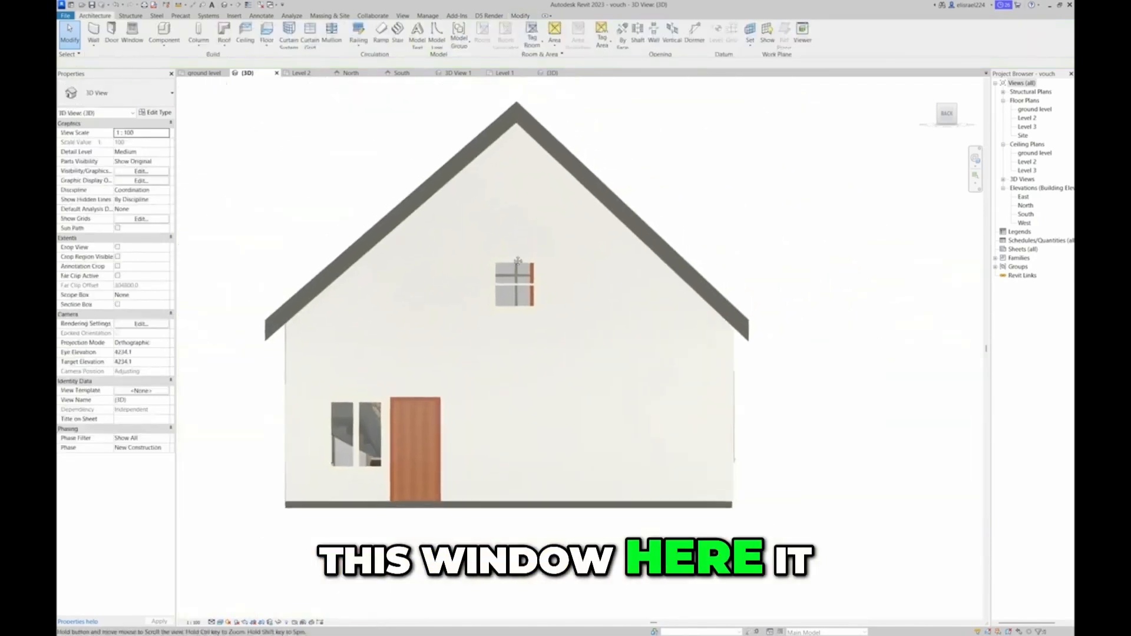
Move the double-hung window toward the left side of the rear gable, to a position above the ground-floor door
click(511, 268)
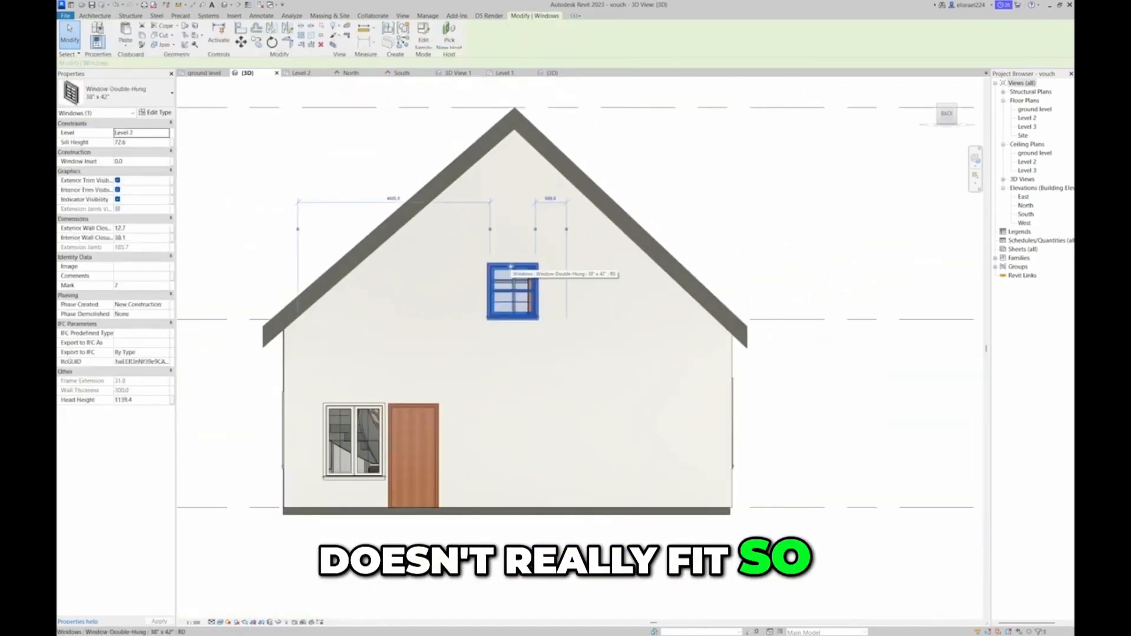
key(Left)
key(Left)
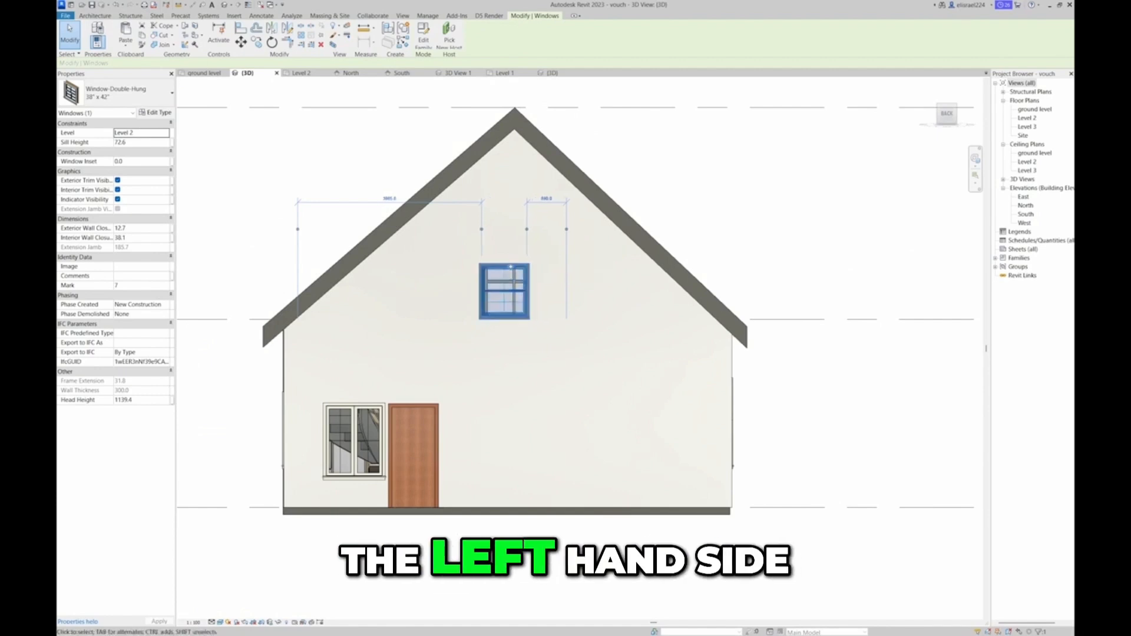
key(Left)
key(Left)
key(Left)
key(Left)
key(Left)
key(Left)
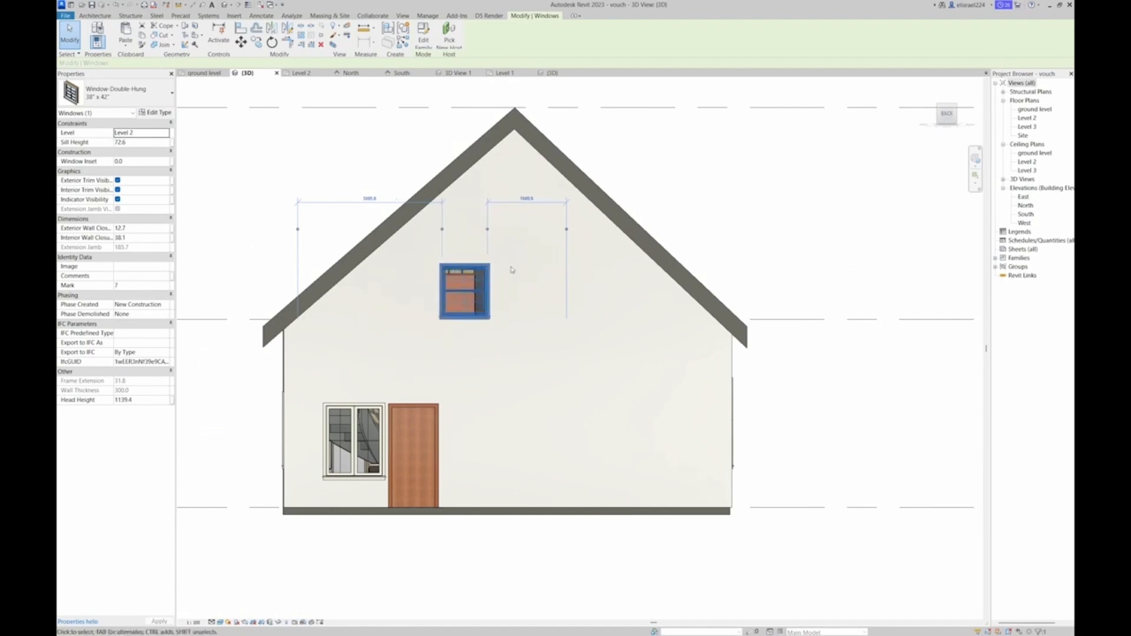
key(Left)
key(Left)
key(Left)
key(Left)
key(Left)
key(Left)
scroll(433, 298, down, 3)
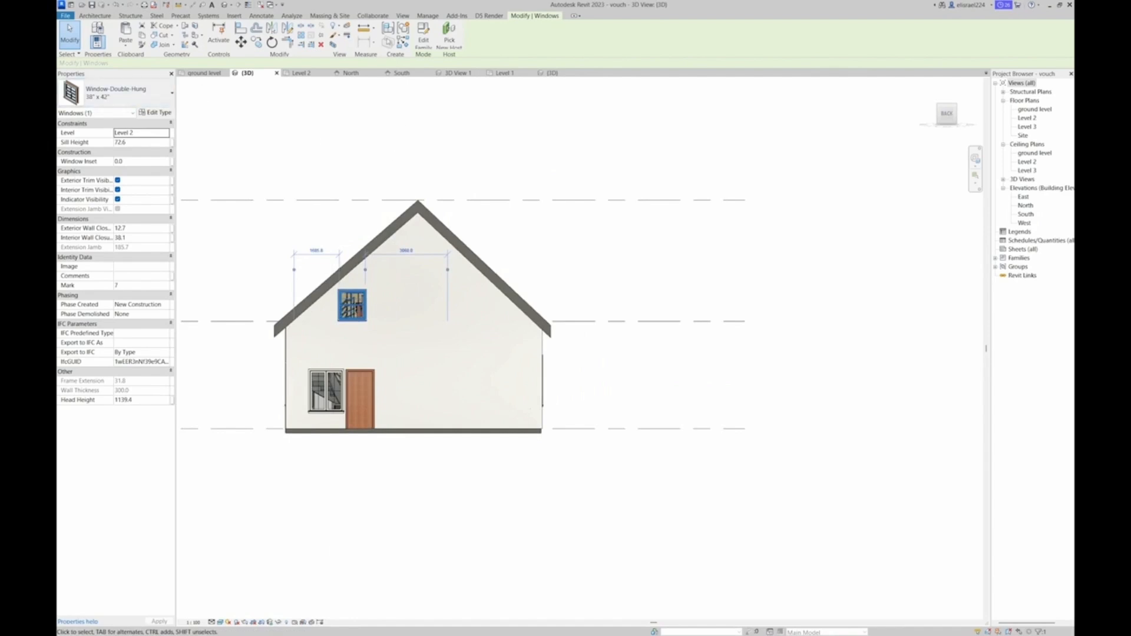
Try the M_Window-Double-Hung 750 x 1200mm type on the moved window, and return it to Window-Double-Hung 38" x 42"
click(118, 93)
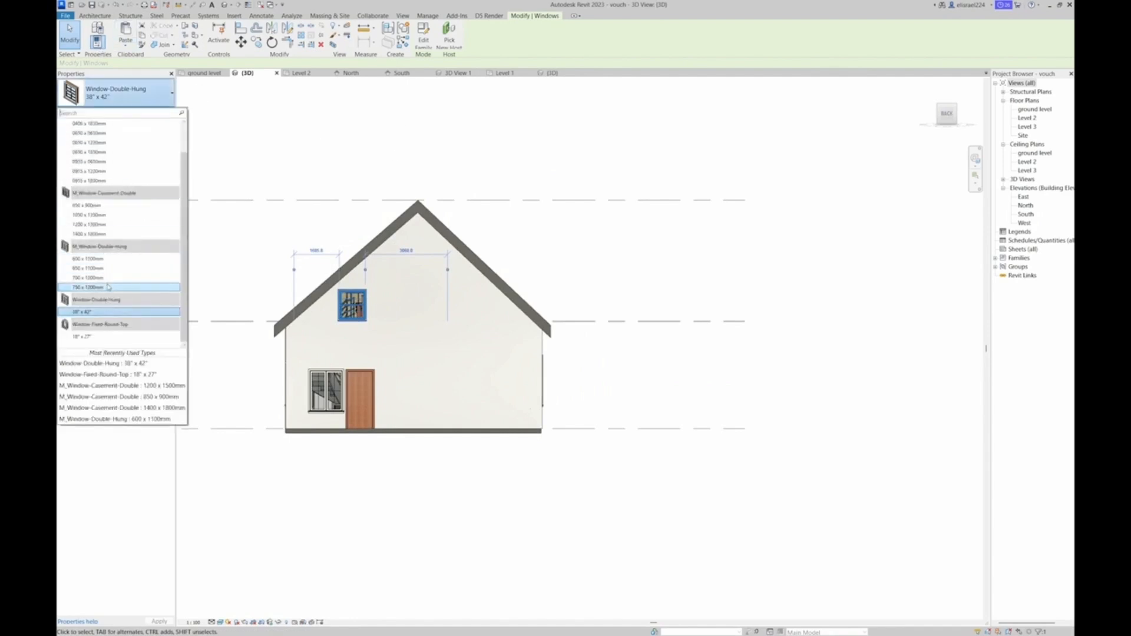
click(116, 289)
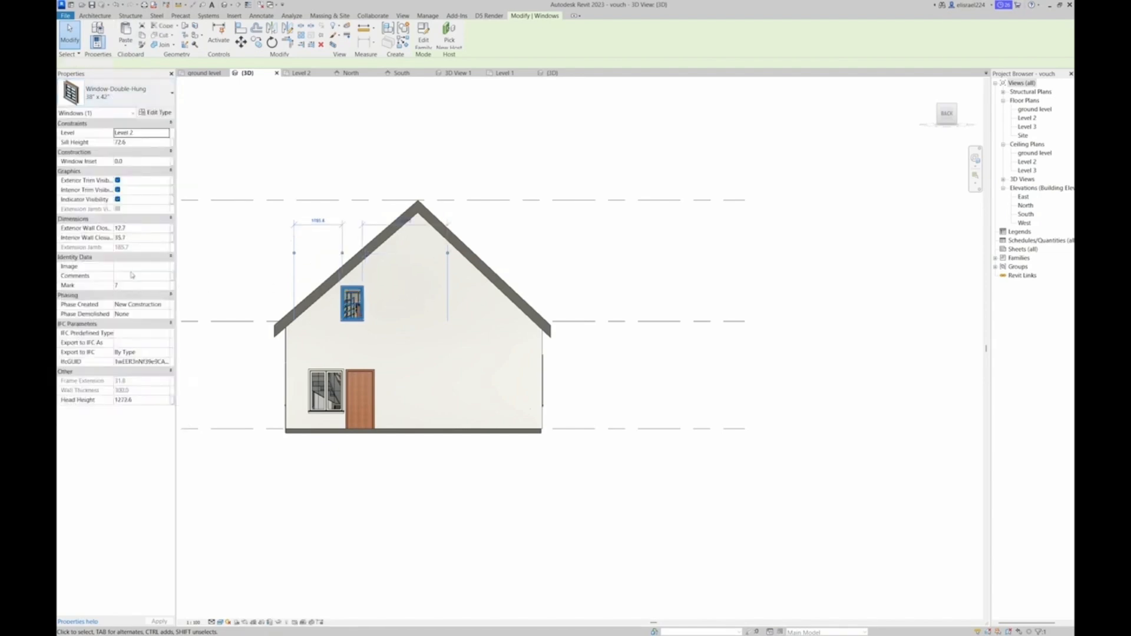
click(168, 97)
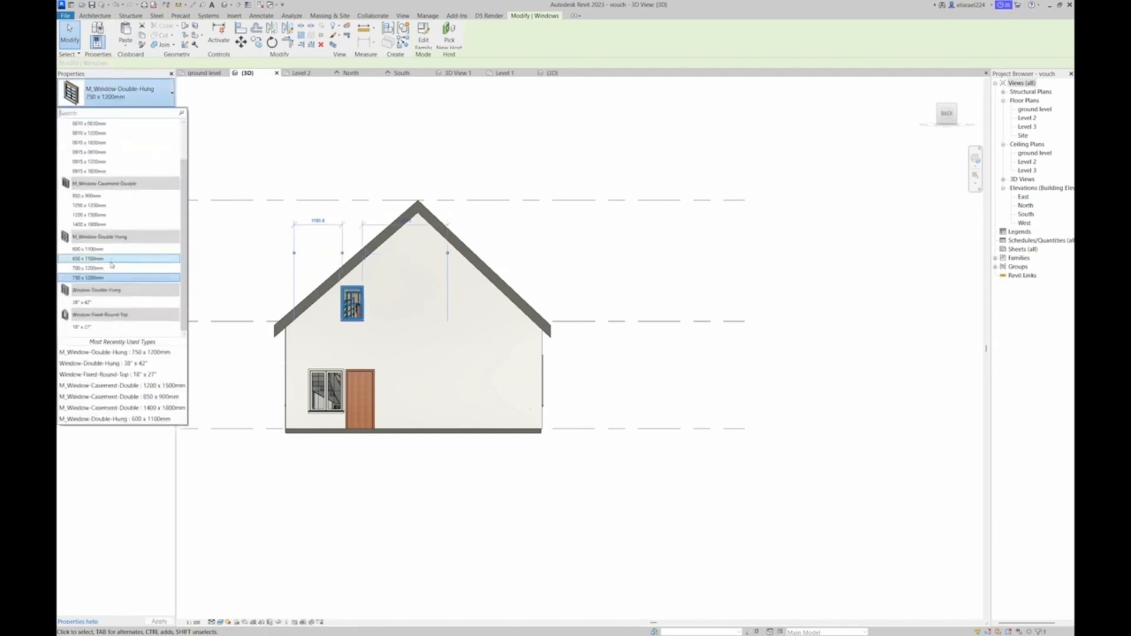
click(95, 302)
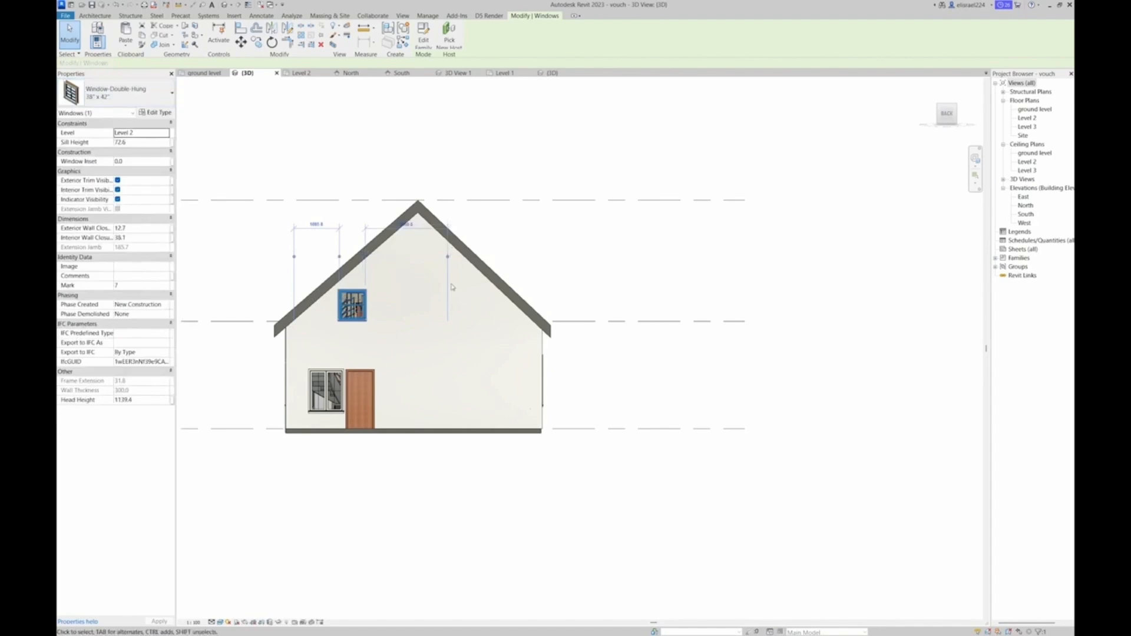
Place a second 38" x 42" Window-Double-Hung on the right side of the rear gable wall and finish placing windows
key(n)
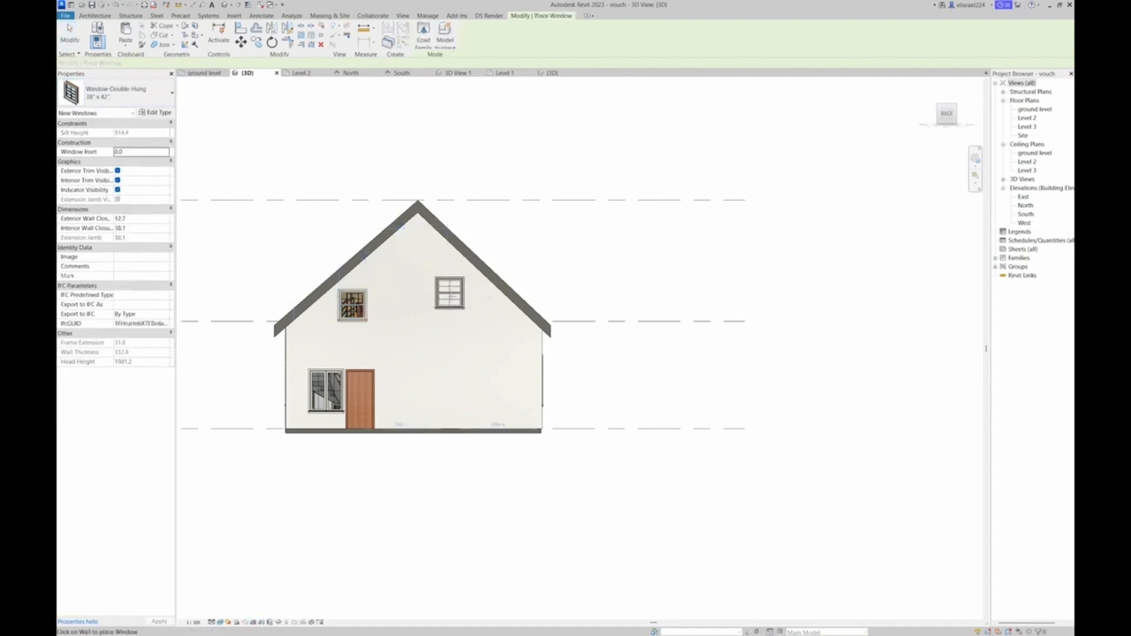
scroll(457, 306, up, 3)
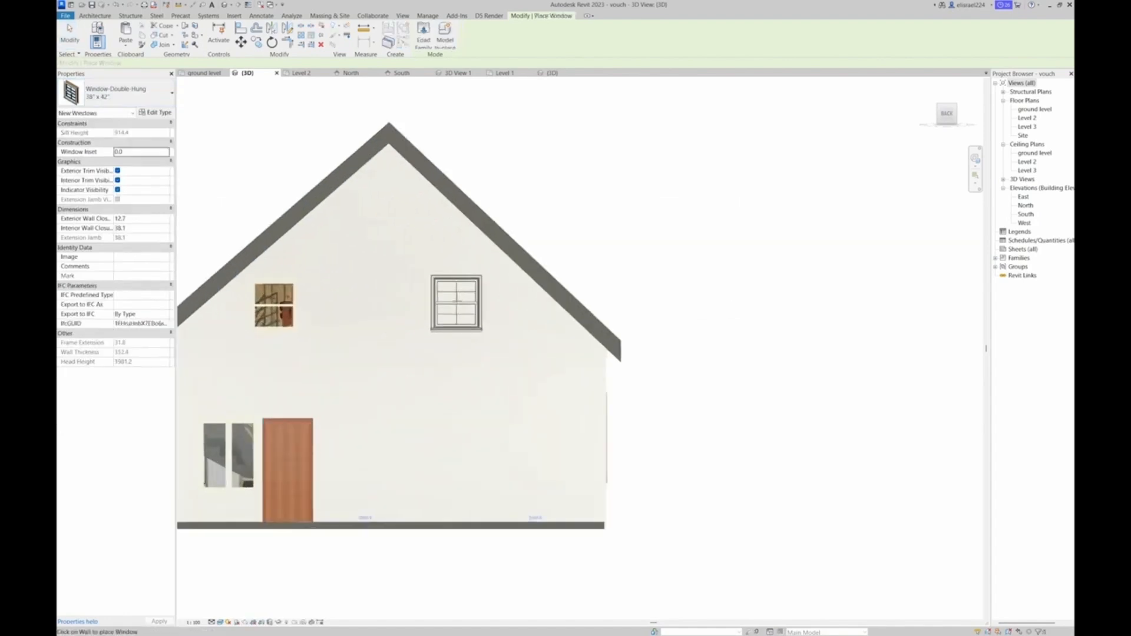
click(457, 302)
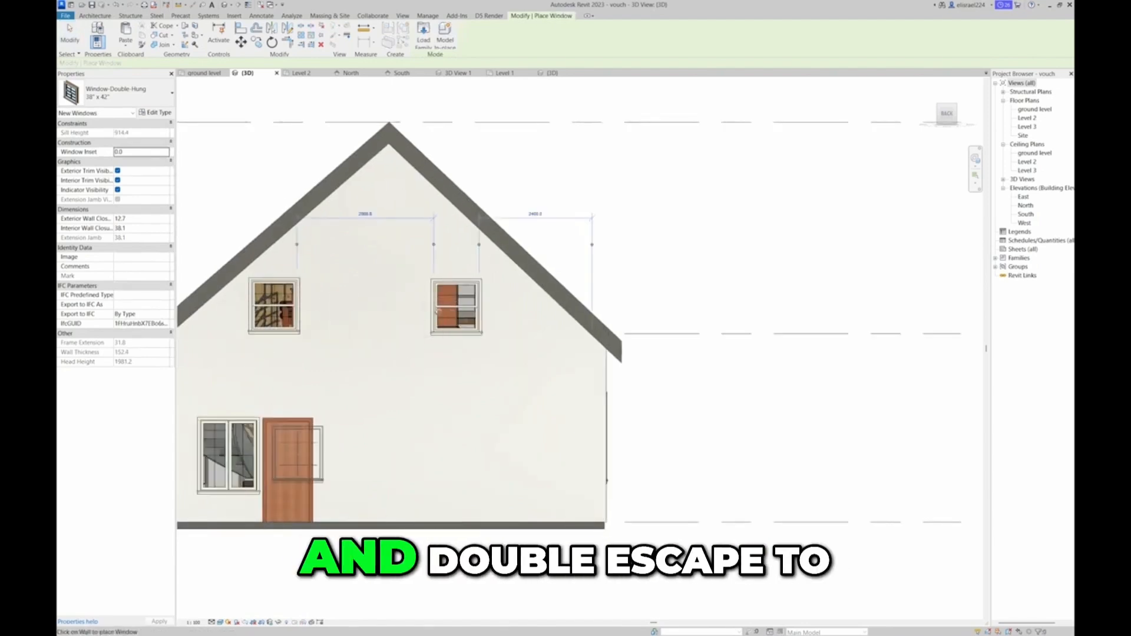
key(Escape)
key(Escape)
scroll(439, 310, down, 3)
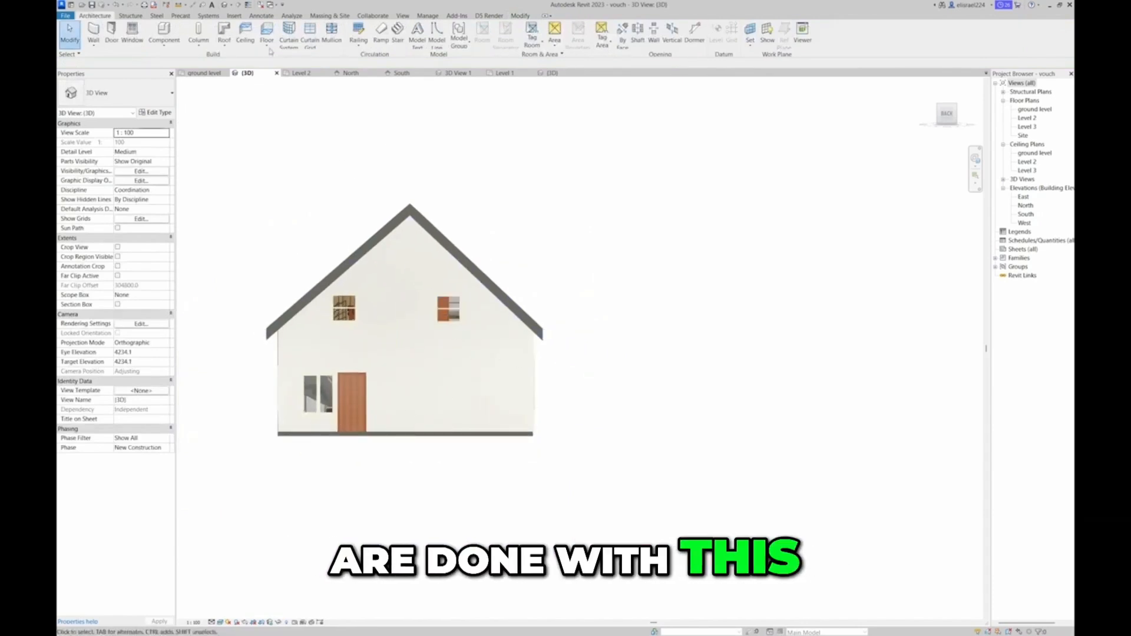
On the ground level plan, place an 850 x 900mm M_Window-Casement-Double centred in the washroom's rear wall
click(198, 74)
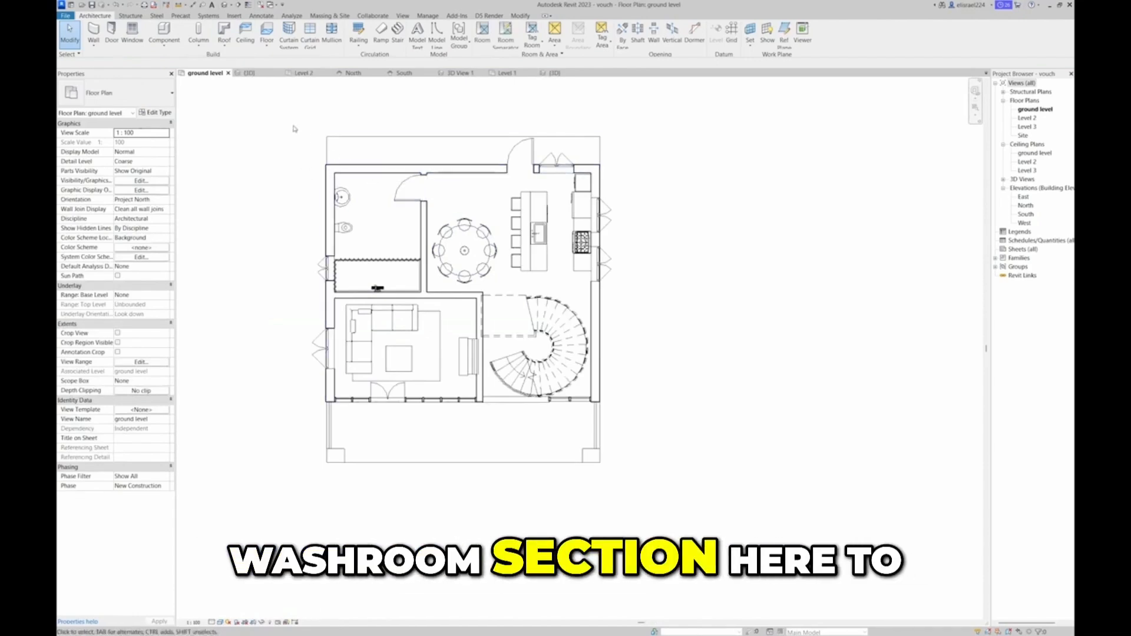
key(w)
key(n)
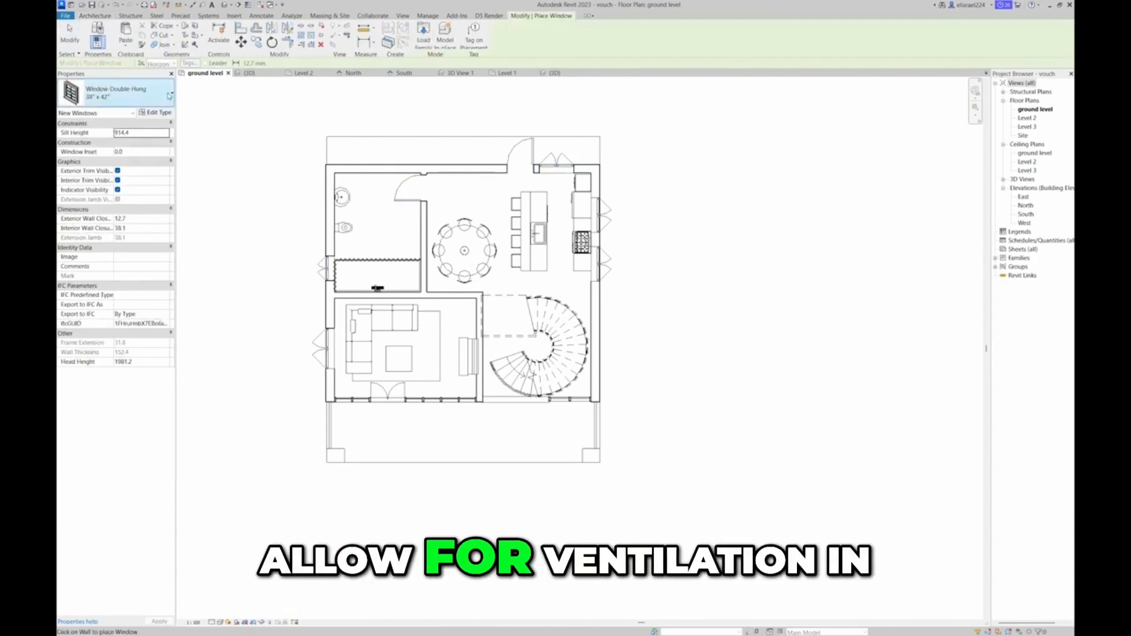
click(159, 94)
click(89, 195)
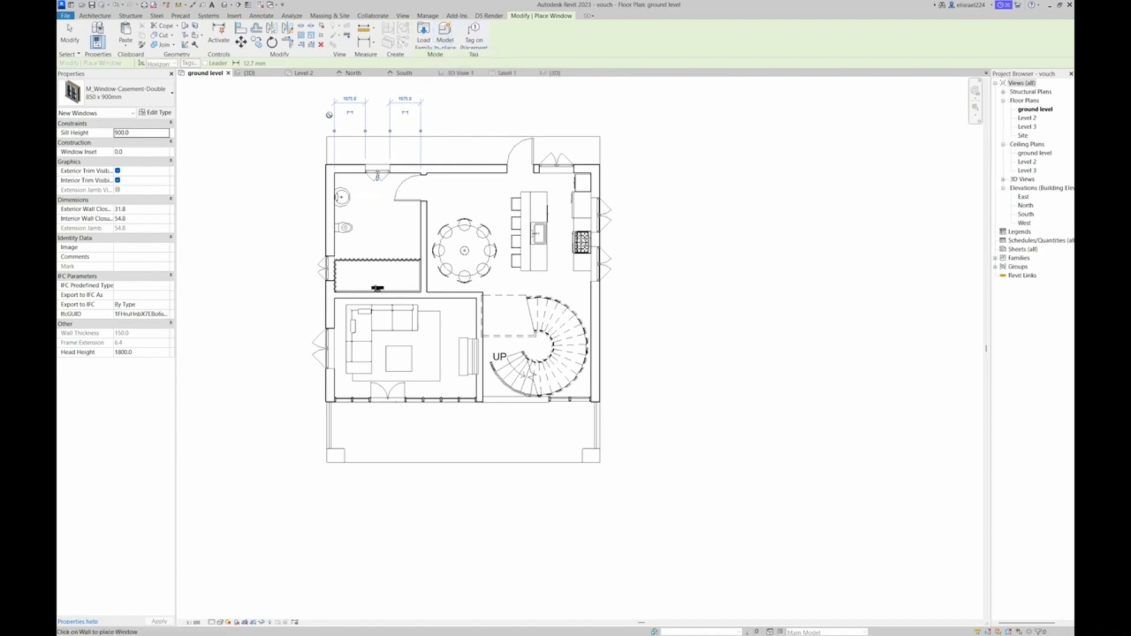
key(Escape)
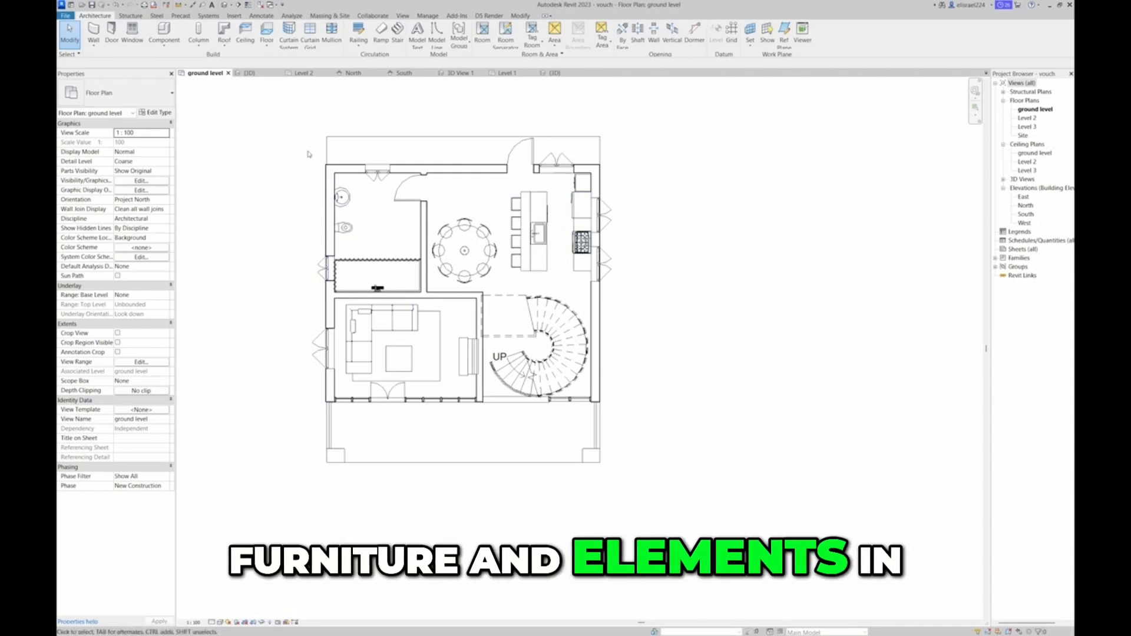
Return to the 3D view and examine the finished house from its front corner
click(248, 73)
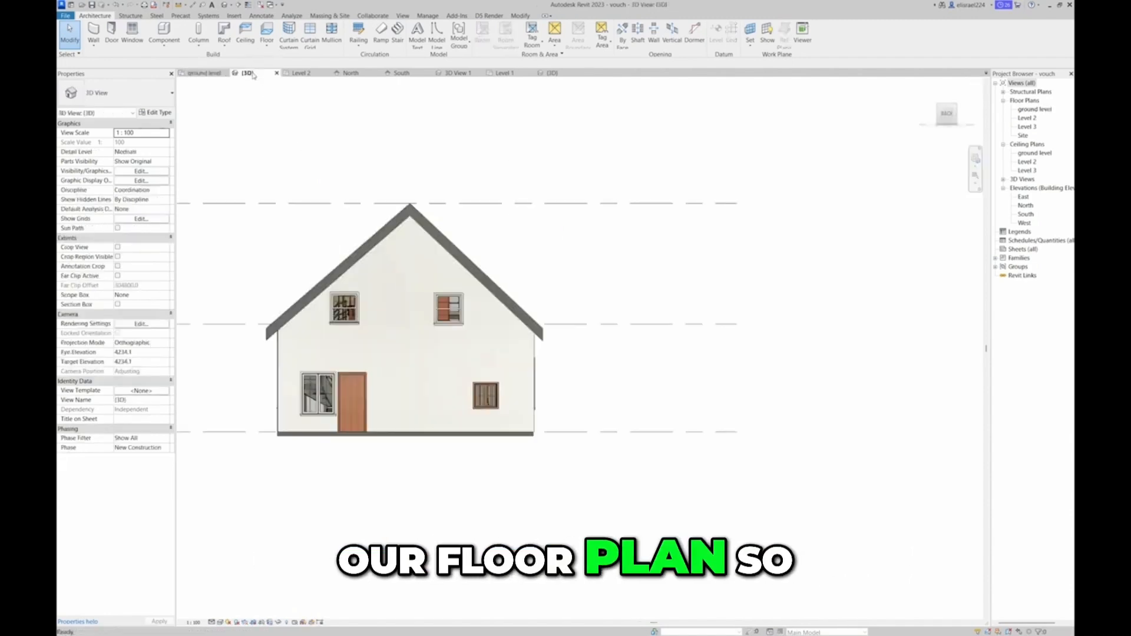
click(937, 108)
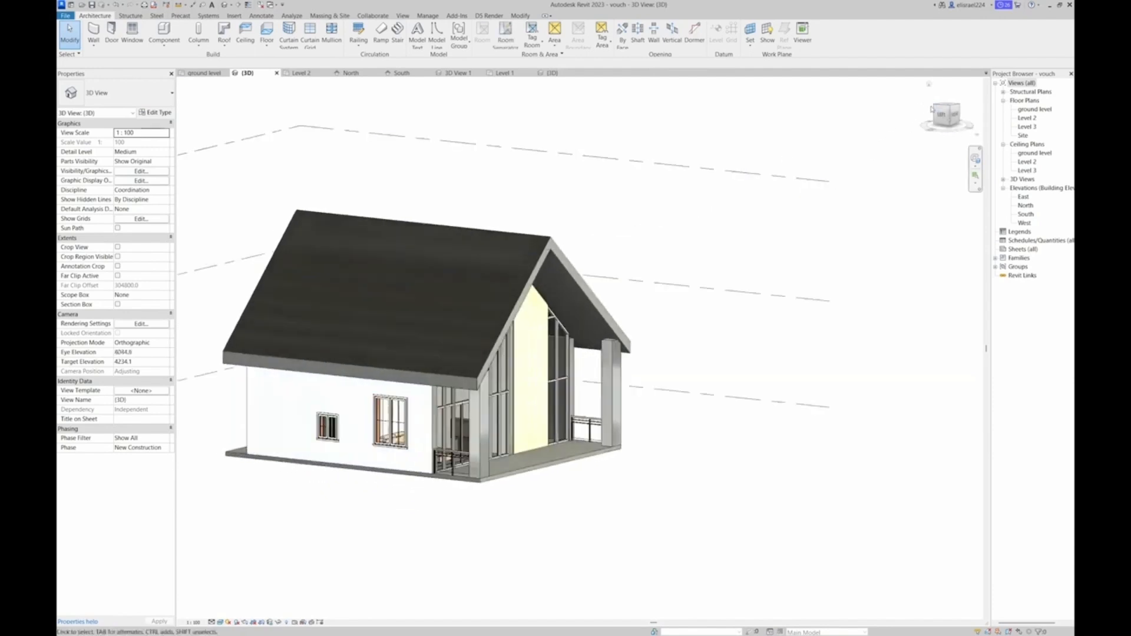
mouse_move(954, 121)
mouse_down()
mouse_move(921, 112)
mouse_move(931, 124)
mouse_up()
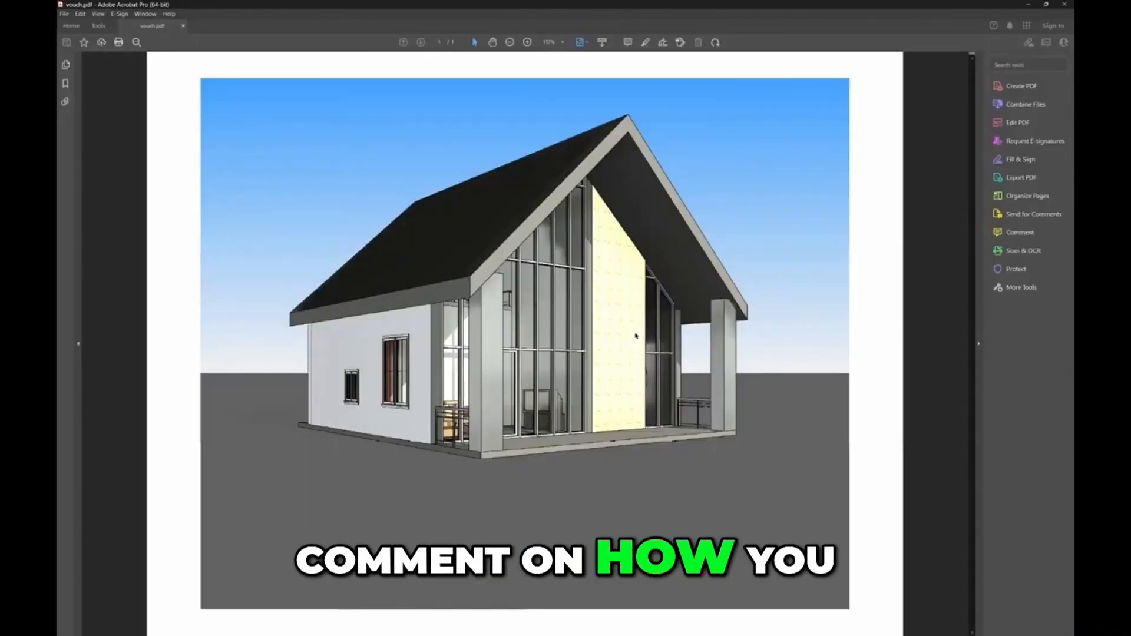